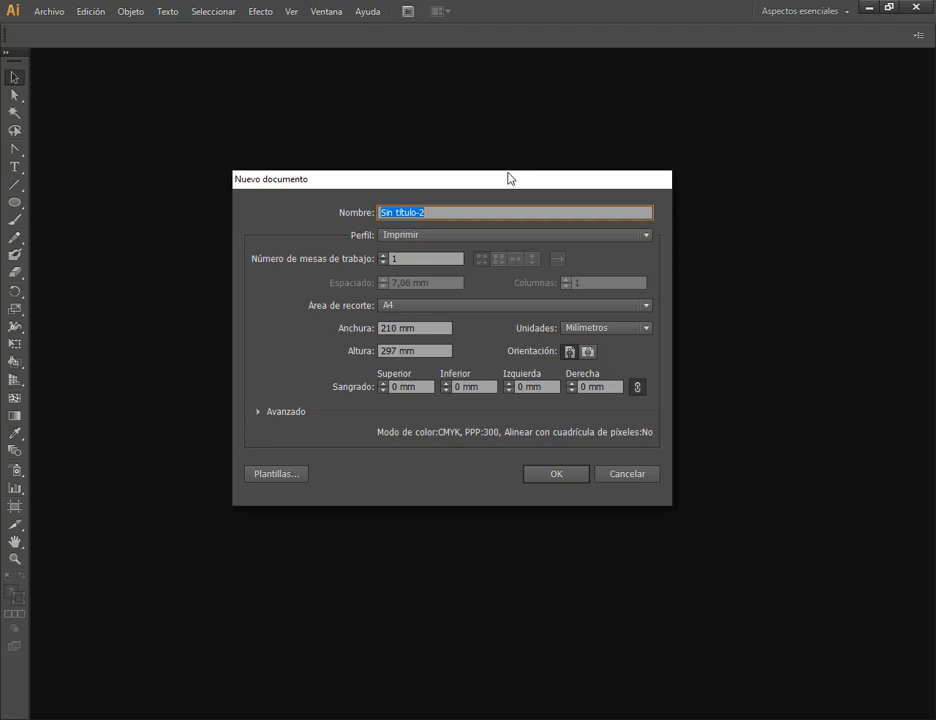
{"action": "left_click_drag", "start_coordinate": [514, 182], "coordinate": [537, 162]}
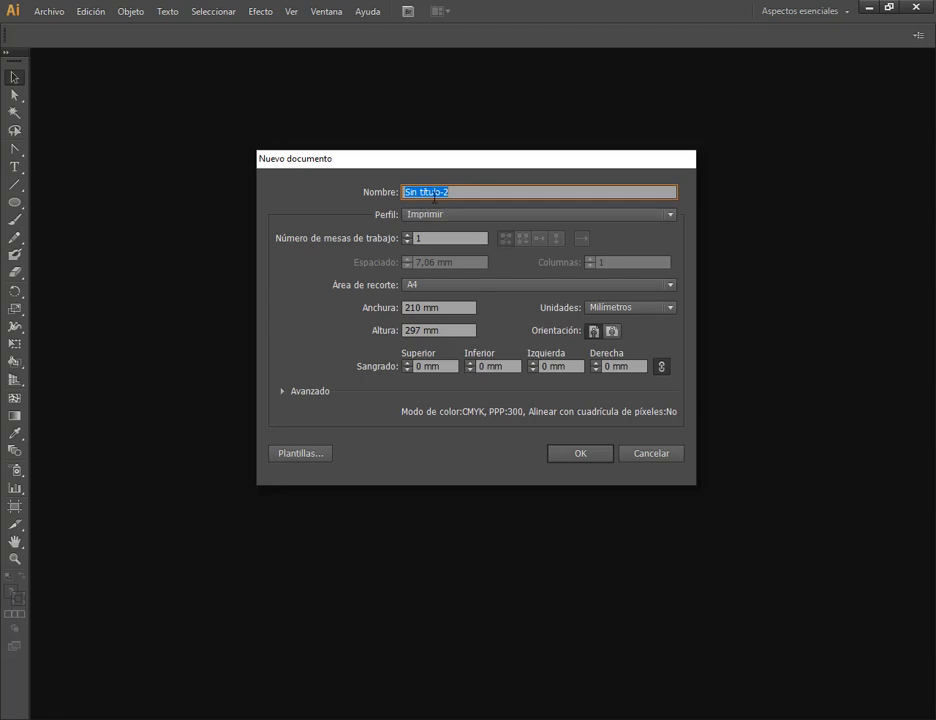
{"action": "key", "text": "ctrl+alt+d"}
{"action": "mouse_move", "coordinate": [344, 174]}
{"action": "left_mouse_down"}
{"action": "mouse_move", "coordinate": [478, 208]}
{"action": "mouse_move", "coordinate": [707, 206]}
{"action": "mouse_move", "coordinate": [697, 199]}
{"action": "left_mouse_up"}
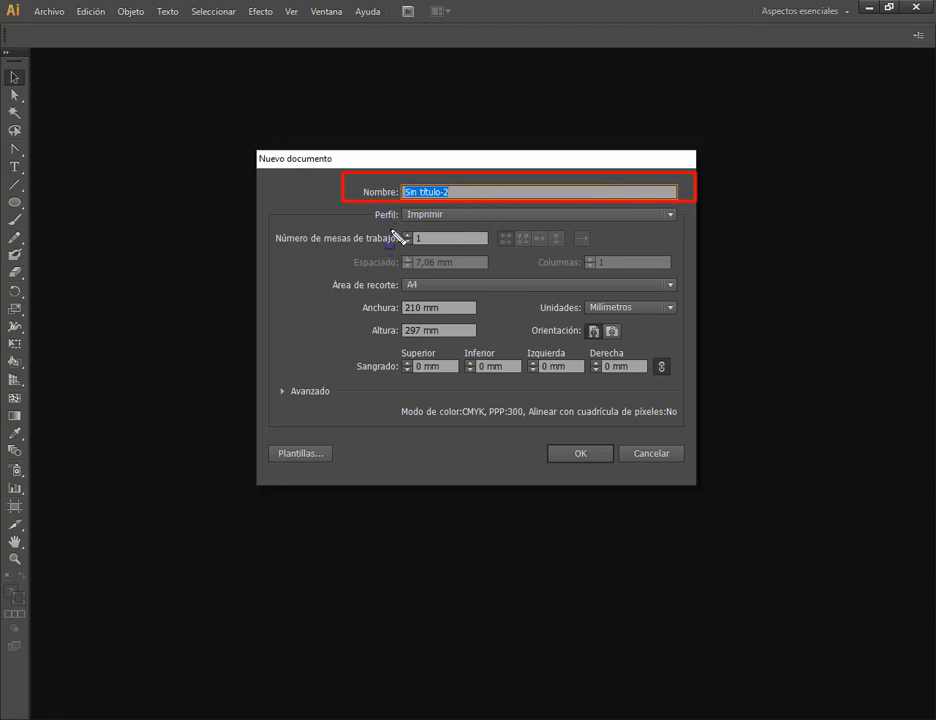
{"action": "key", "text": "Escape"}
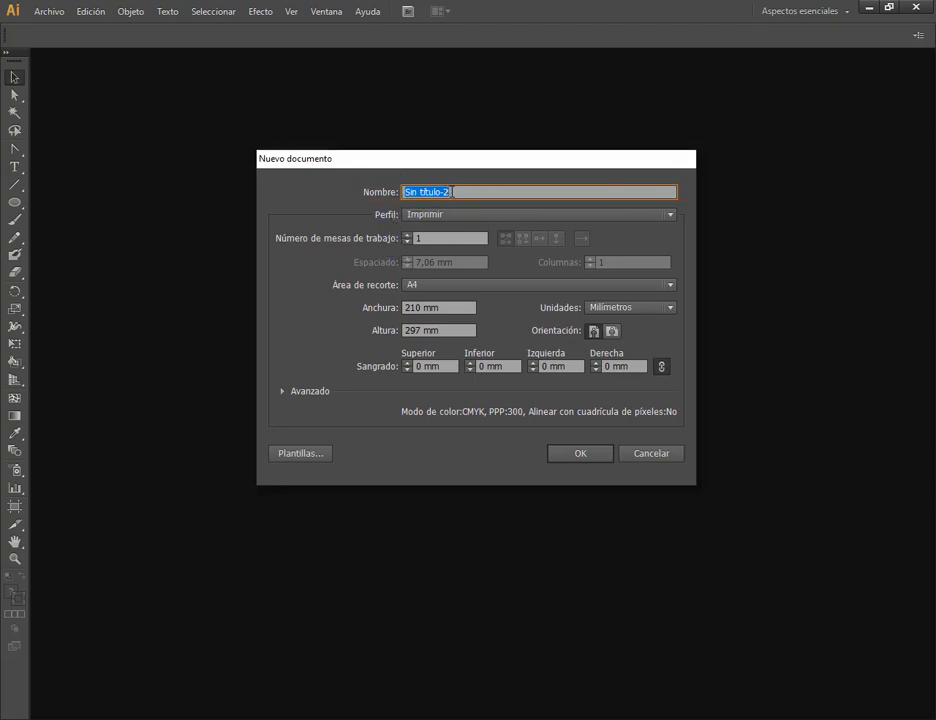
{"action": "left_click_drag", "start_coordinate": [453, 193], "coordinate": [403, 194]}
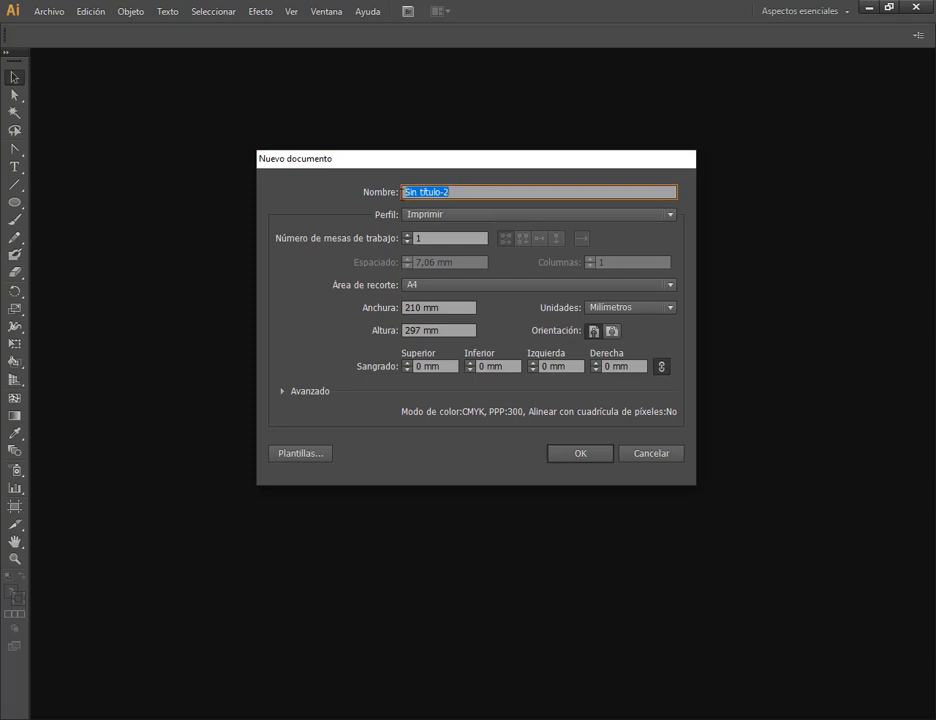
Try the Web and Dispositivos profiles for the new document and restore the Imprimir profile.
{"action": "left_click", "coordinate": [419, 222]}
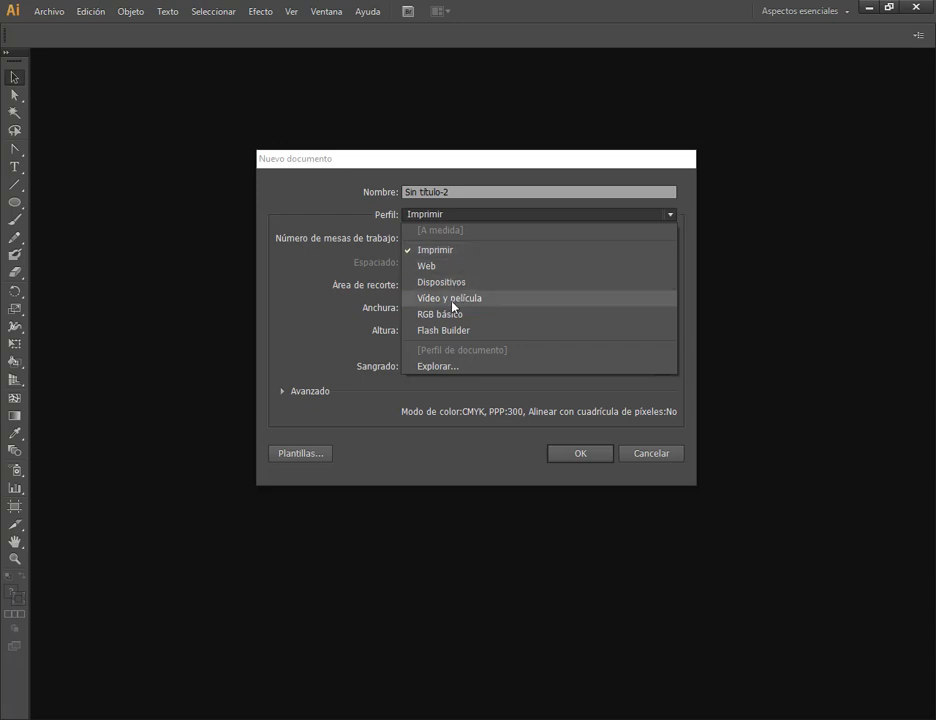
{"action": "left_click", "coordinate": [443, 266]}
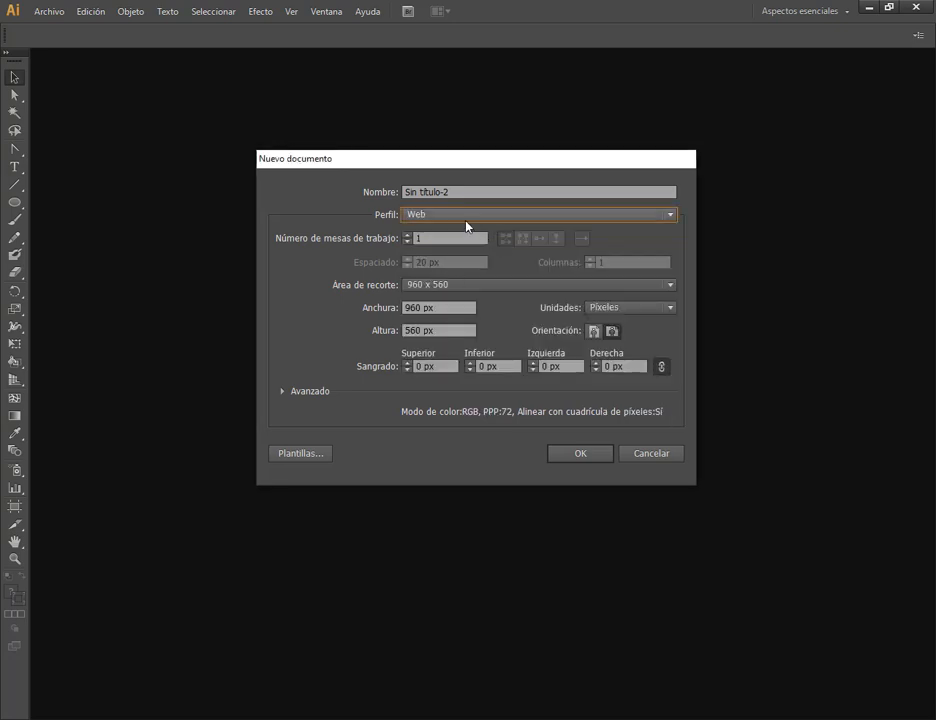
{"action": "left_click", "coordinate": [468, 216]}
{"action": "left_click", "coordinate": [457, 285]}
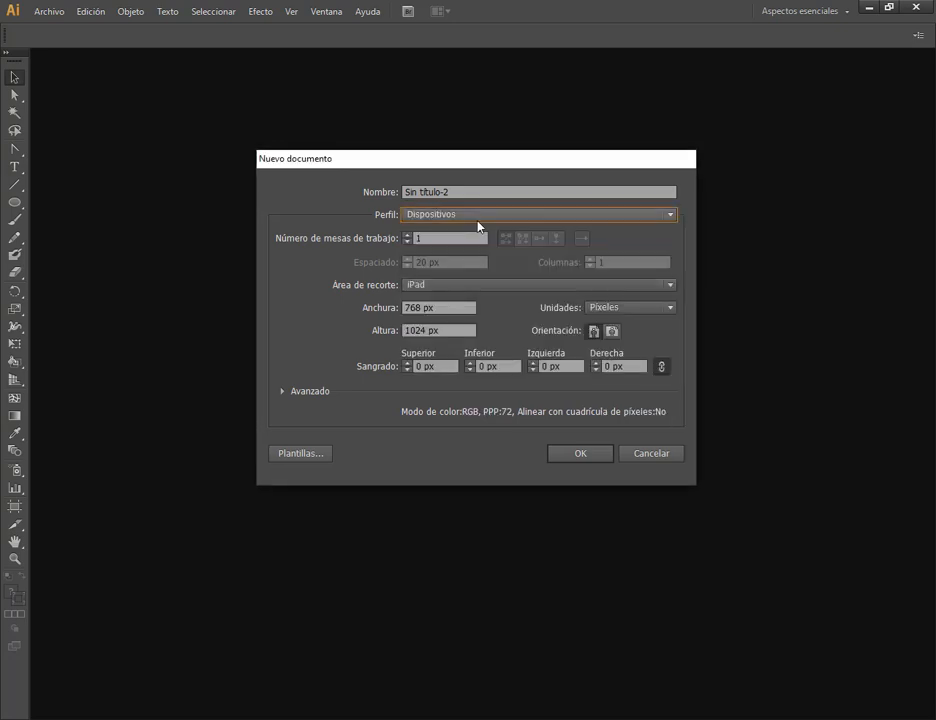
{"action": "left_click", "coordinate": [478, 216]}
{"action": "left_click", "coordinate": [420, 266]}
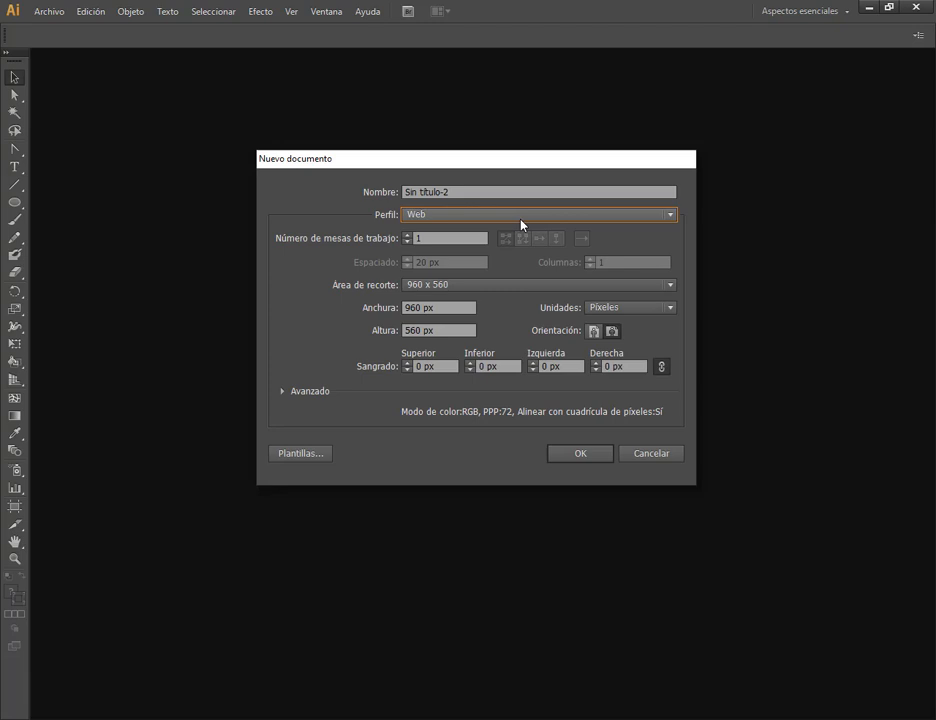
{"action": "left_click", "coordinate": [520, 224]}
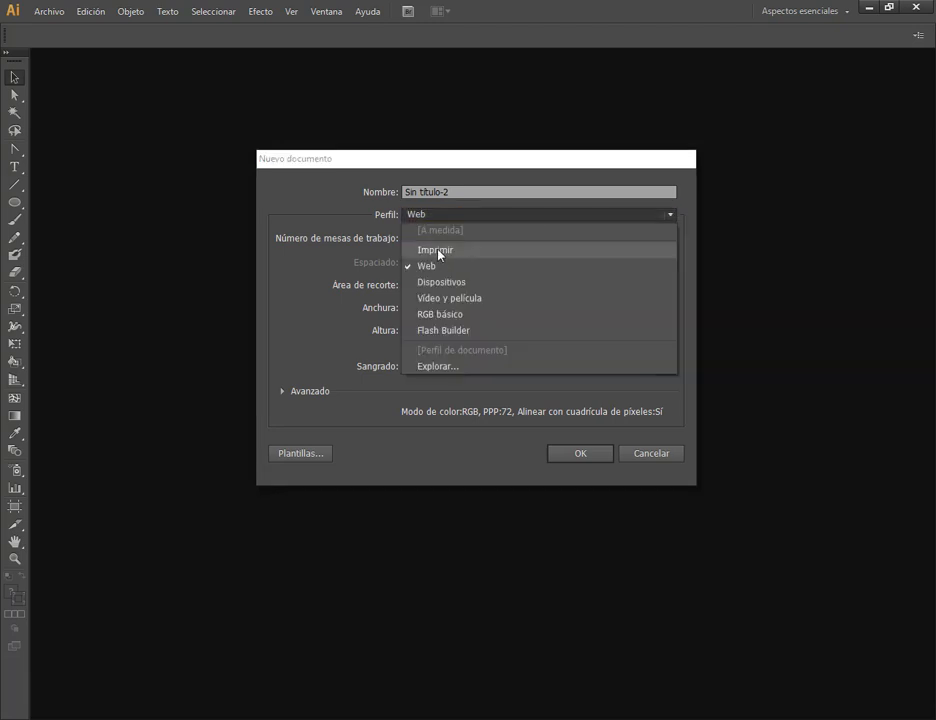
{"action": "left_click", "coordinate": [441, 250]}
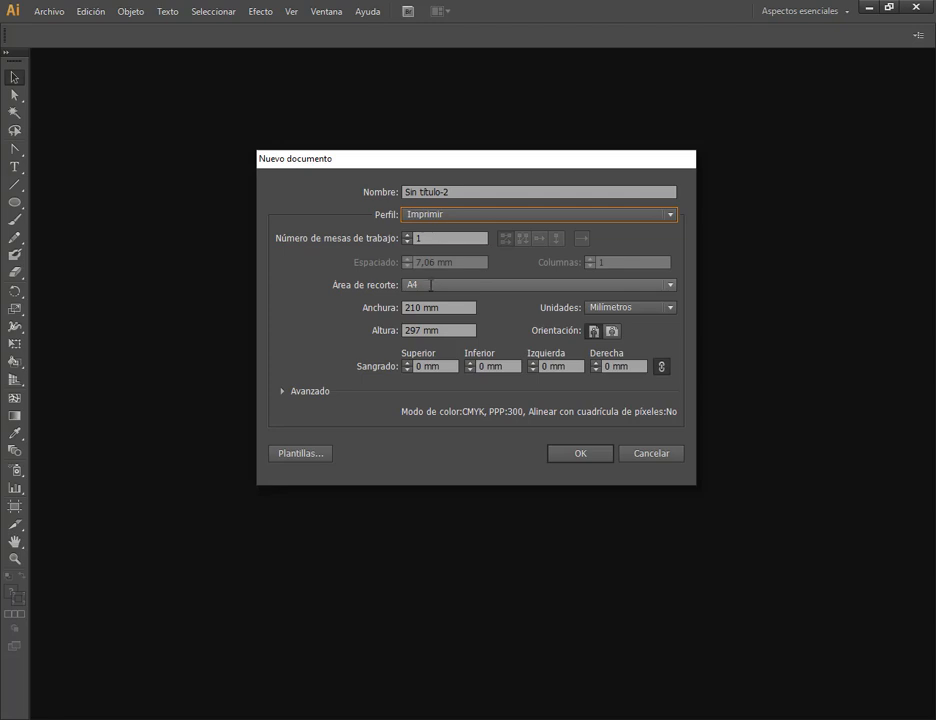
Review the page size presets for the new document and choose A4.
{"action": "left_click", "coordinate": [431, 285]}
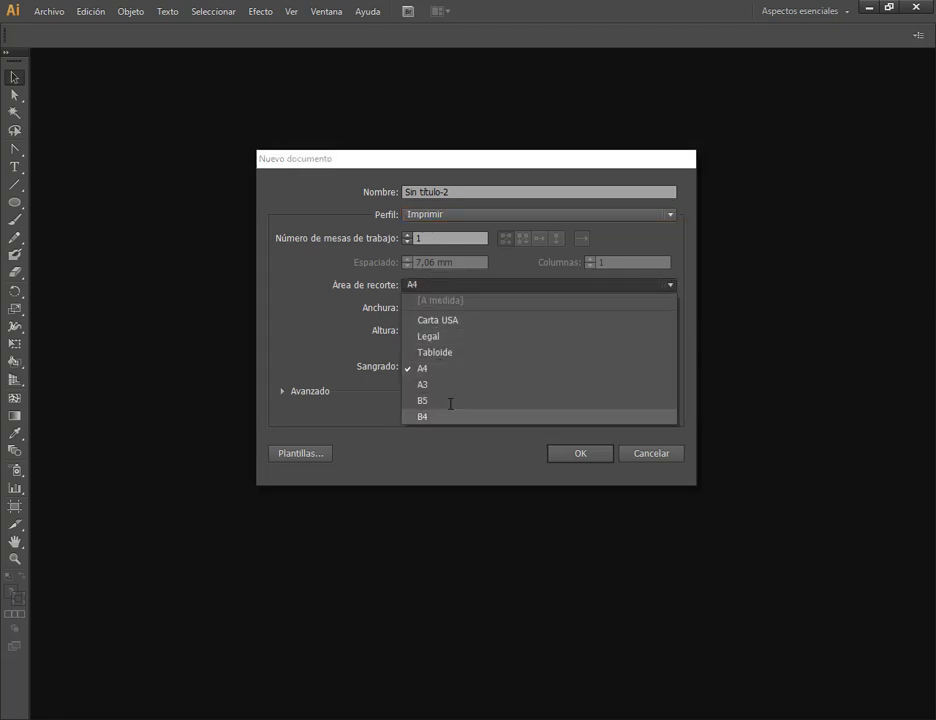
{"action": "left_click", "coordinate": [451, 284]}
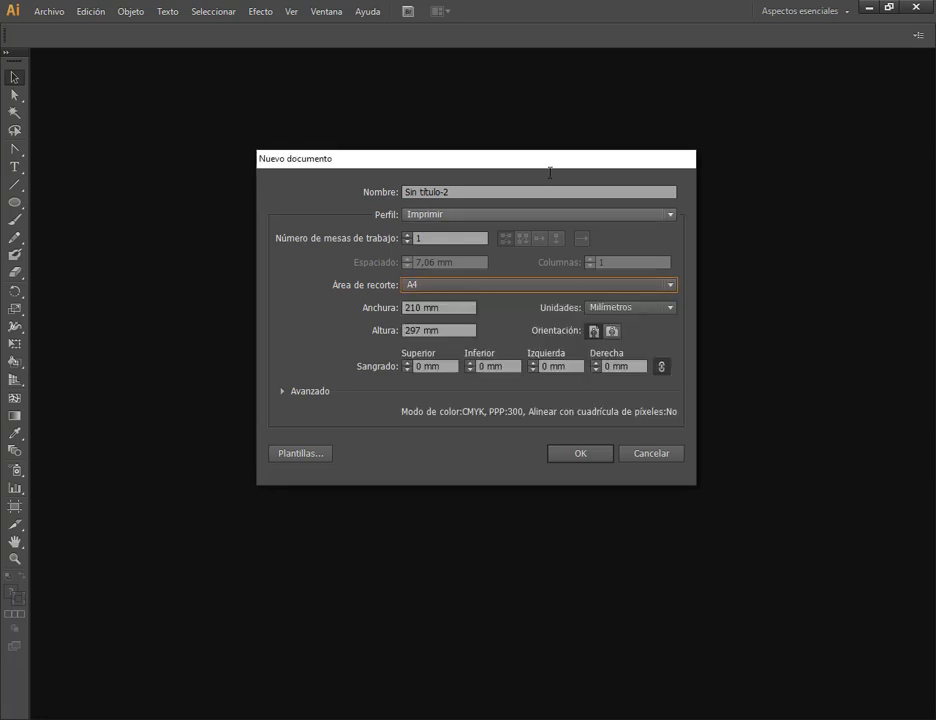
{"action": "left_click_drag", "start_coordinate": [539, 156], "coordinate": [541, 168]}
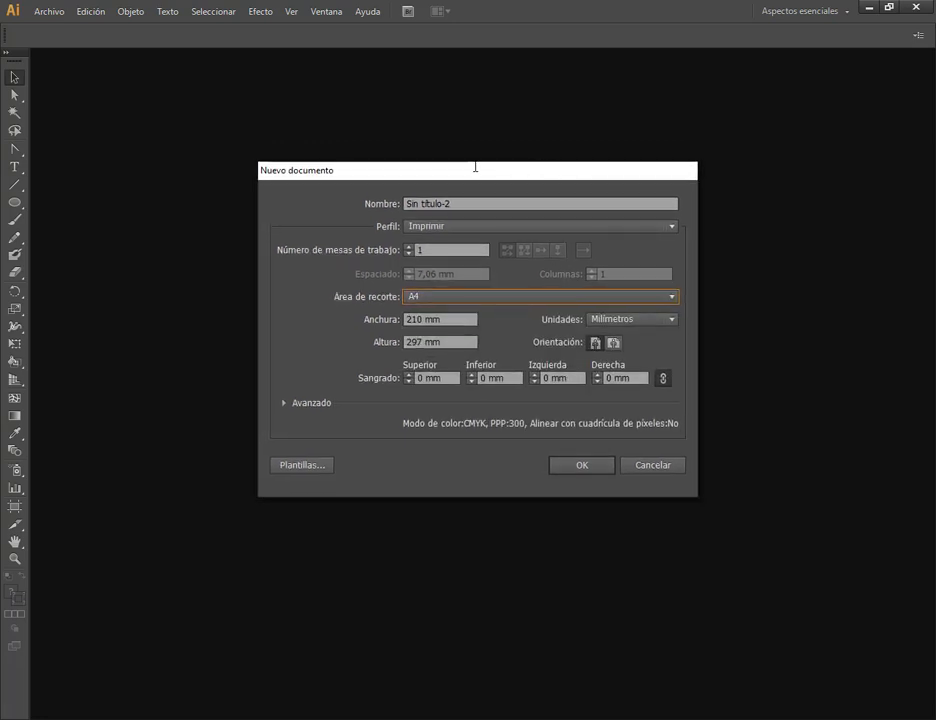
{"action": "left_click_drag", "start_coordinate": [477, 166], "coordinate": [487, 156]}
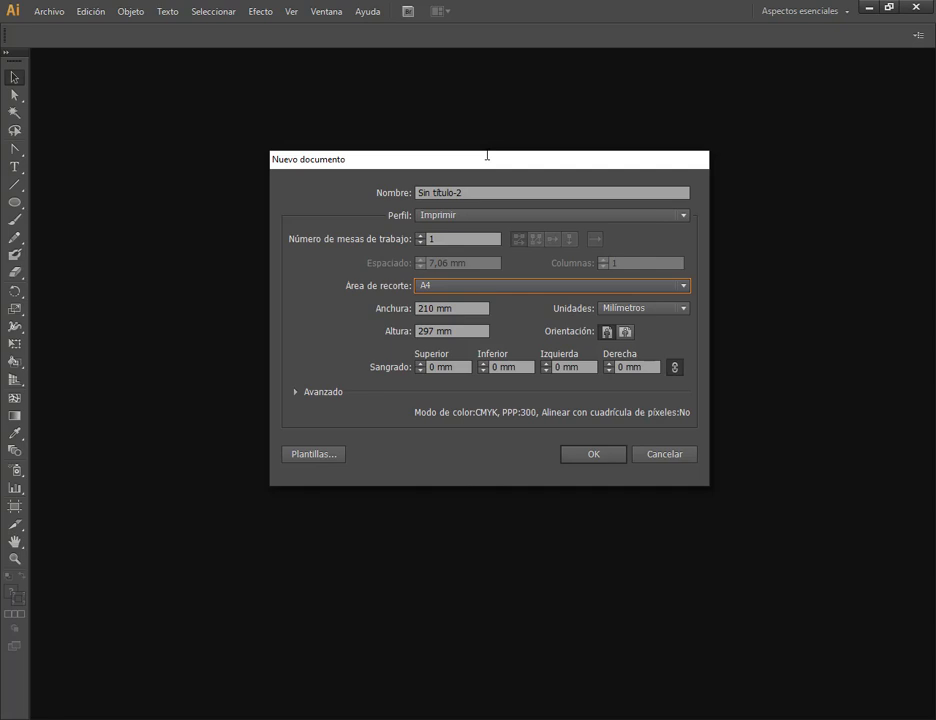
{"action": "left_click_drag", "start_coordinate": [487, 156], "coordinate": [410, 161]}
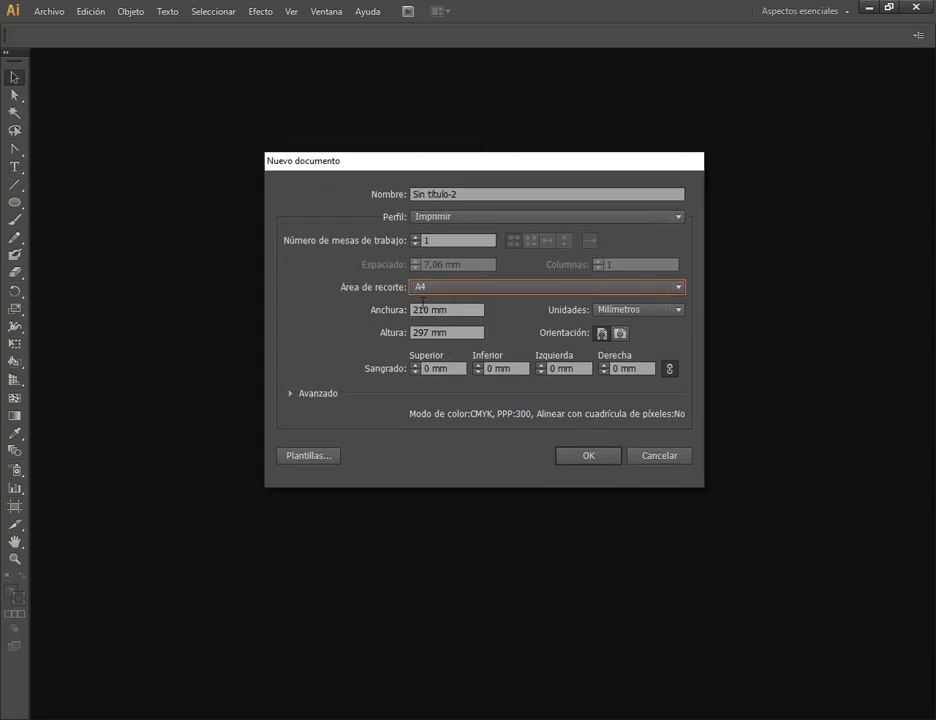
{"action": "left_click", "coordinate": [432, 288]}
{"action": "left_click", "coordinate": [445, 289]}
{"action": "left_click", "coordinate": [448, 288]}
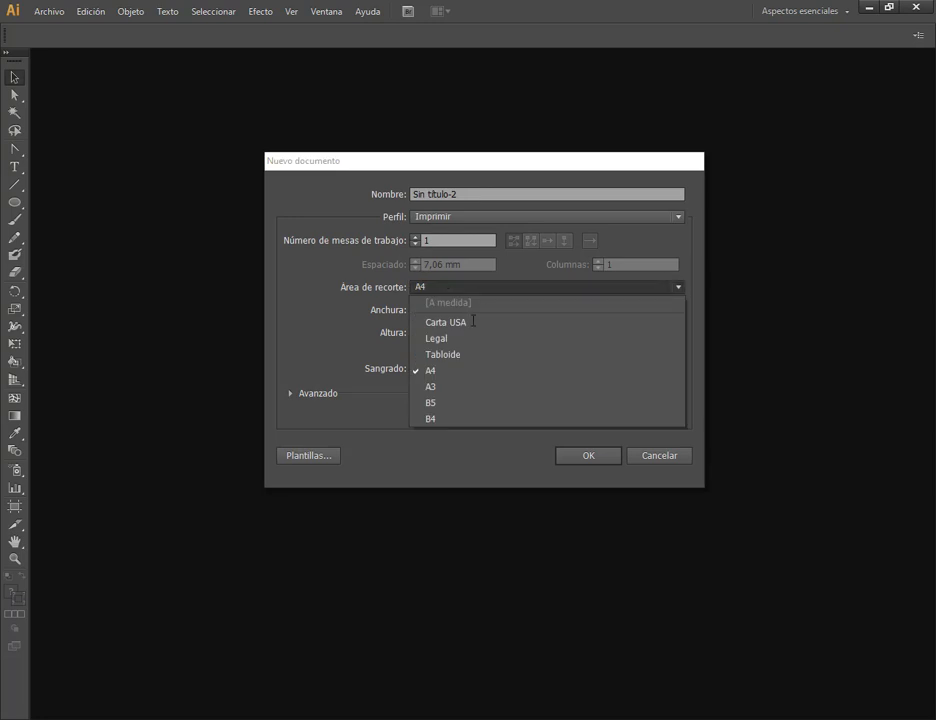
{"action": "left_click", "coordinate": [440, 370]}
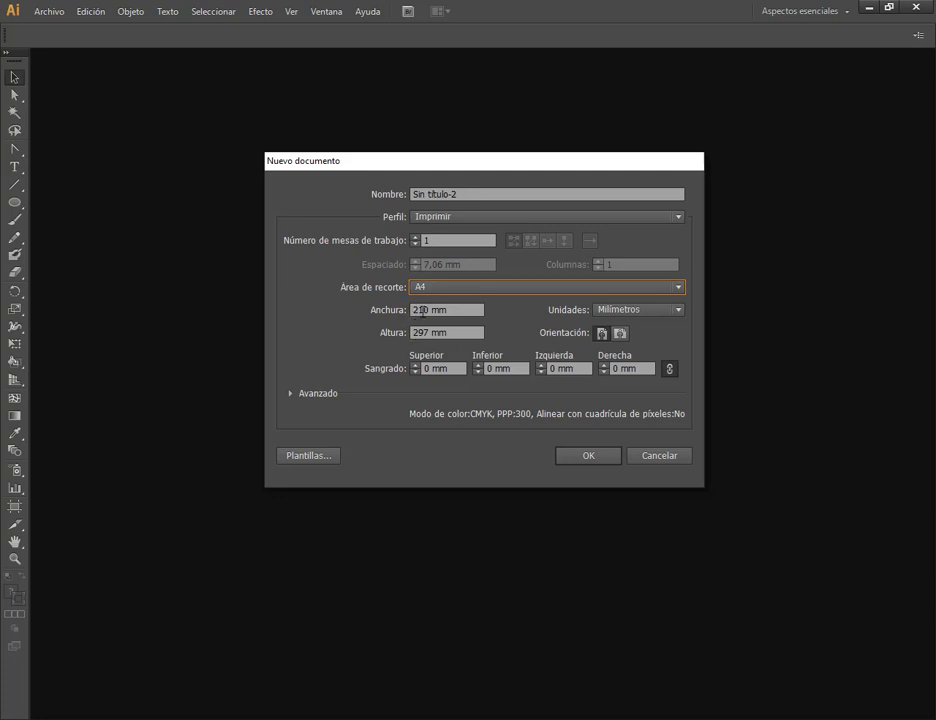
Check the available measurement units, keep Milímetros, and create the document.
{"action": "left_click", "coordinate": [644, 309]}
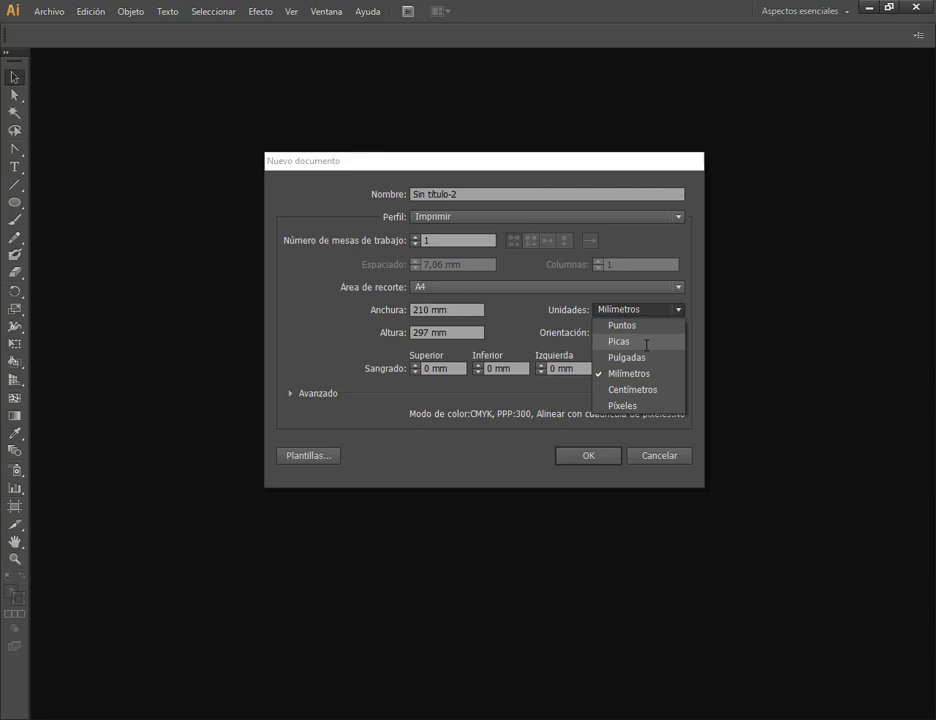
{"action": "left_click", "coordinate": [524, 313]}
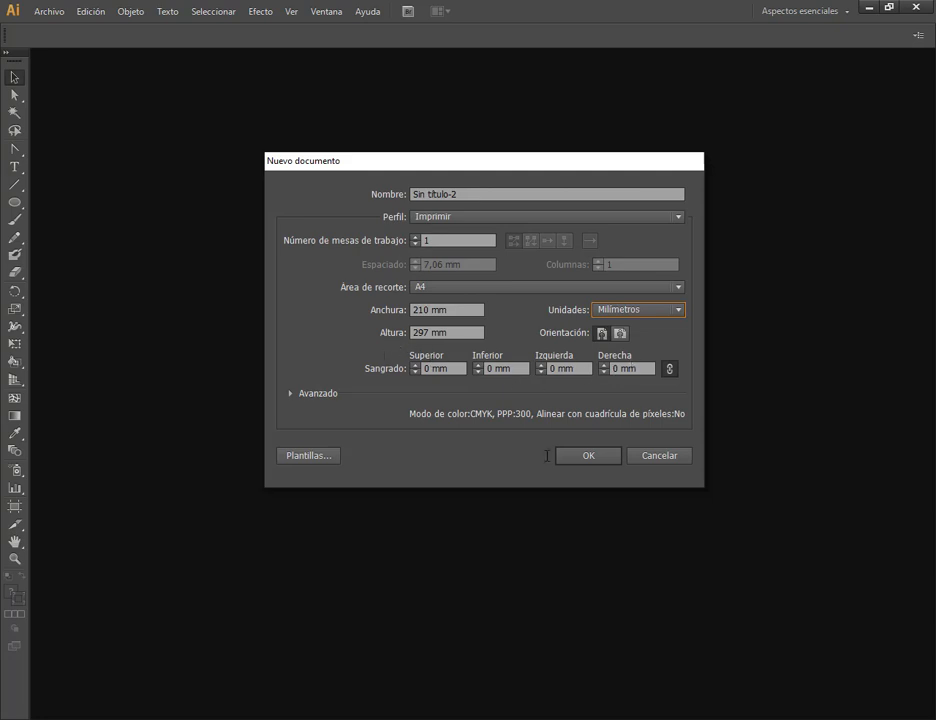
{"action": "left_click_drag", "start_coordinate": [480, 161], "coordinate": [484, 159]}
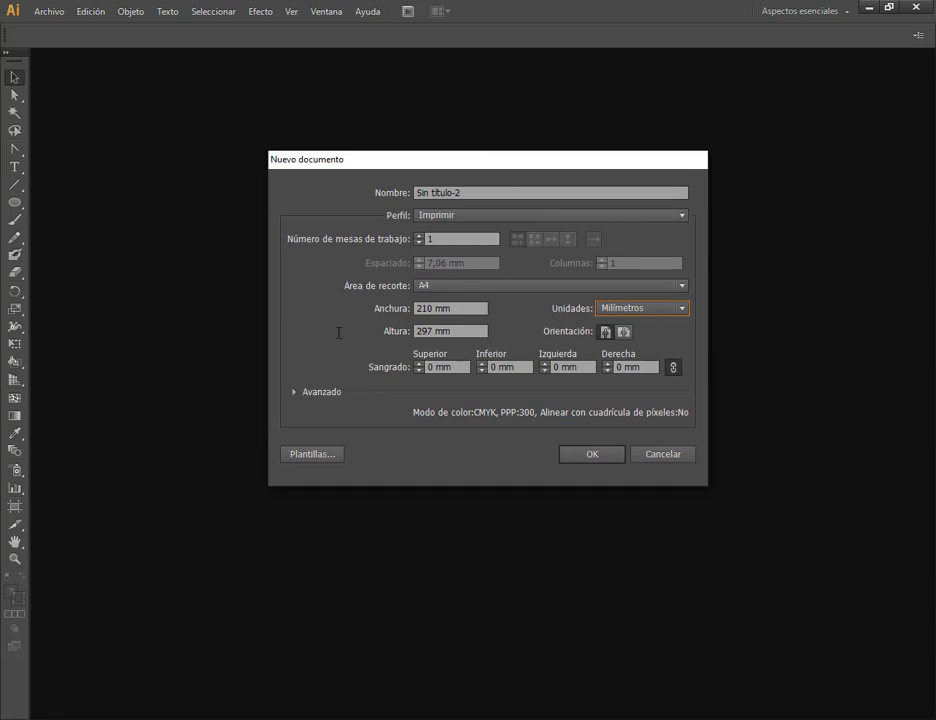
{"action": "left_click", "coordinate": [596, 456]}
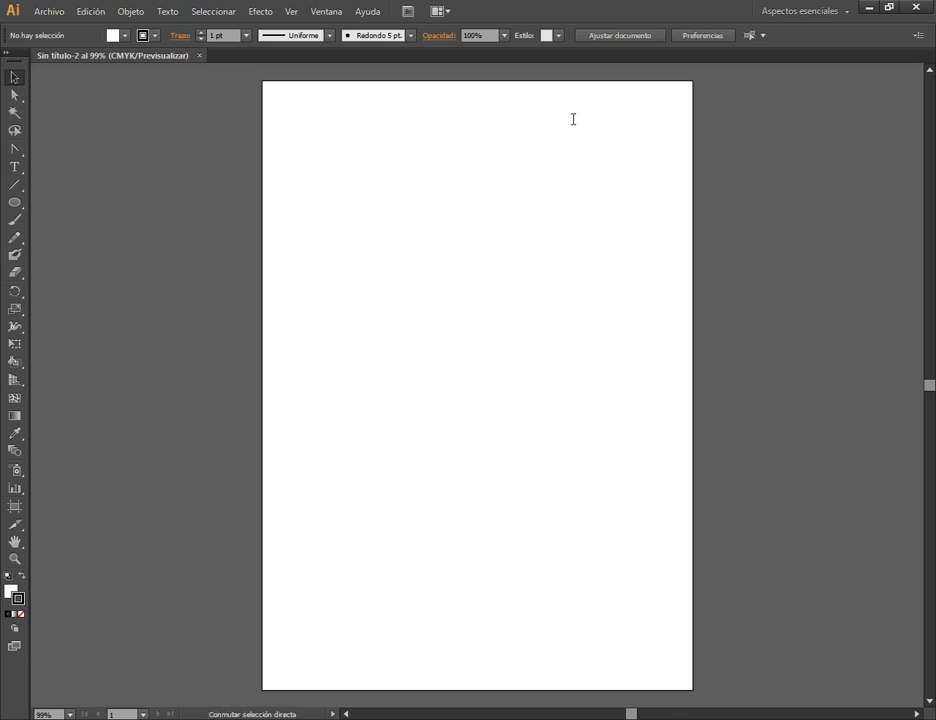
Open the document setup, enter artboard editing from it, and exit to the Selection tool.
{"action": "left_click", "coordinate": [620, 36]}
{"action": "mouse_move", "coordinate": [513, 98]}
{"action": "left_mouse_down"}
{"action": "mouse_move", "coordinate": [493, 98]}
{"action": "mouse_move", "coordinate": [516, 109]}
{"action": "left_mouse_up"}
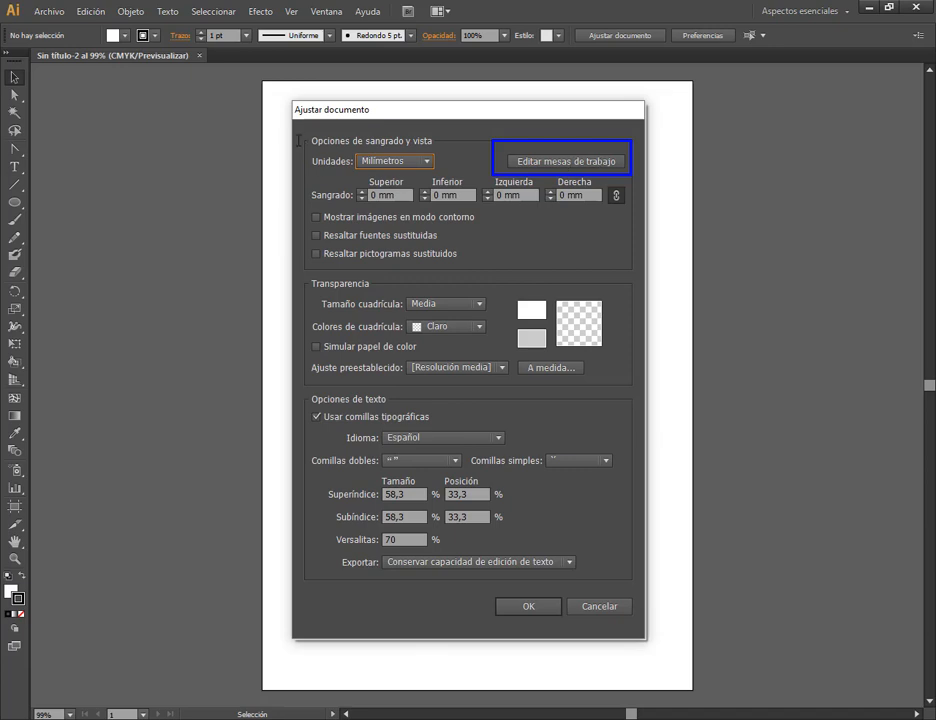
{"action": "left_click_drag", "start_coordinate": [298, 141], "coordinate": [443, 177]}
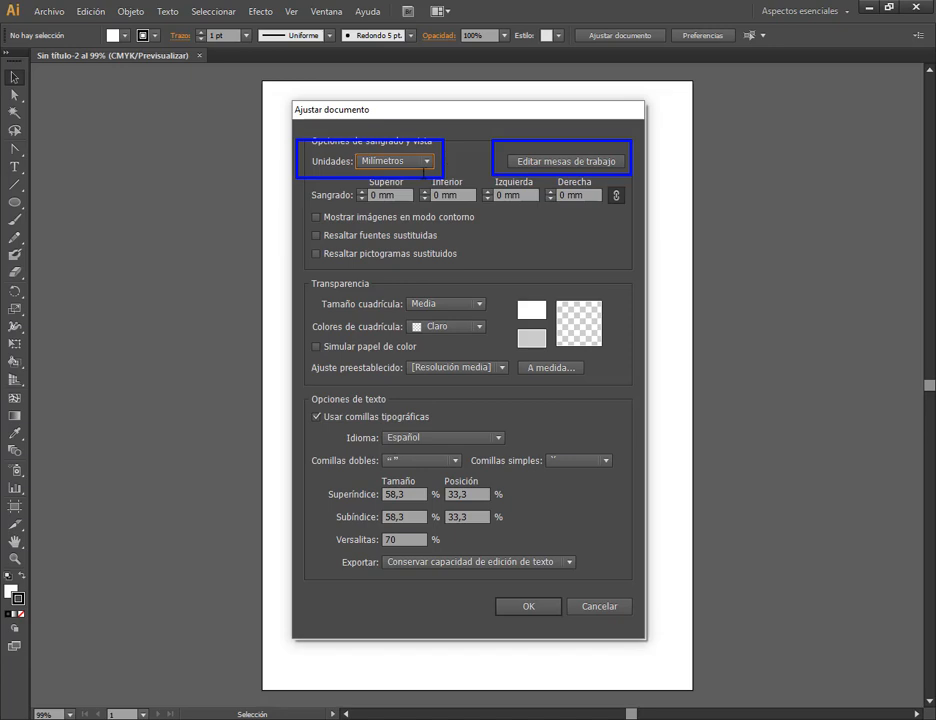
{"action": "left_click", "coordinate": [545, 165]}
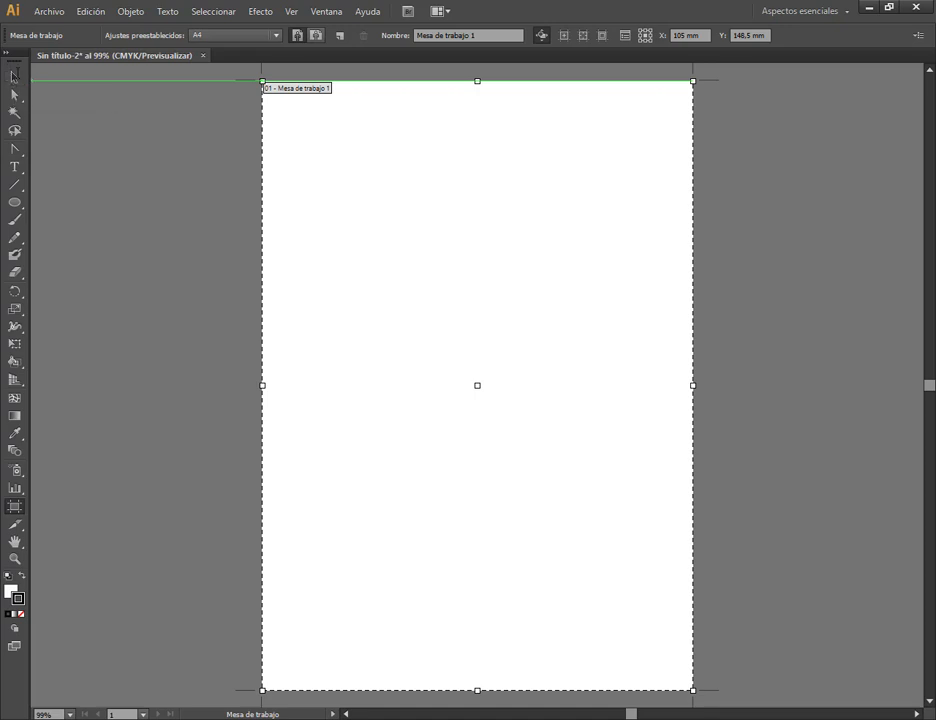
{"action": "left_click", "coordinate": [15, 77]}
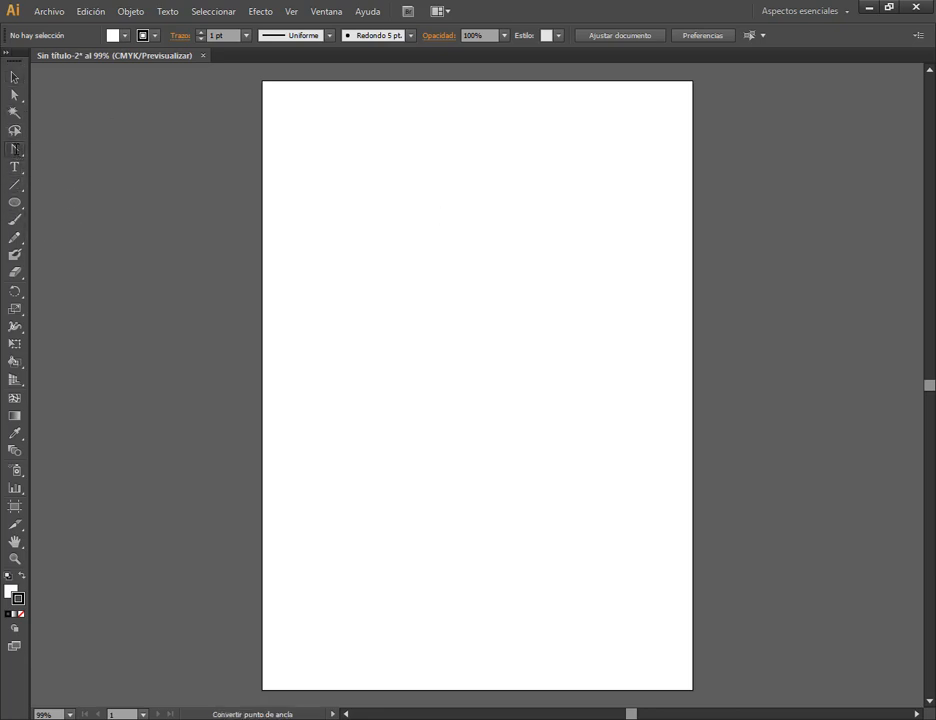
Switch the toolbox variants to the Pen tool and the Rectangle tool, and return to the Selection tool.
{"action": "left_click_drag", "start_coordinate": [15, 148], "coordinate": [40, 151]}
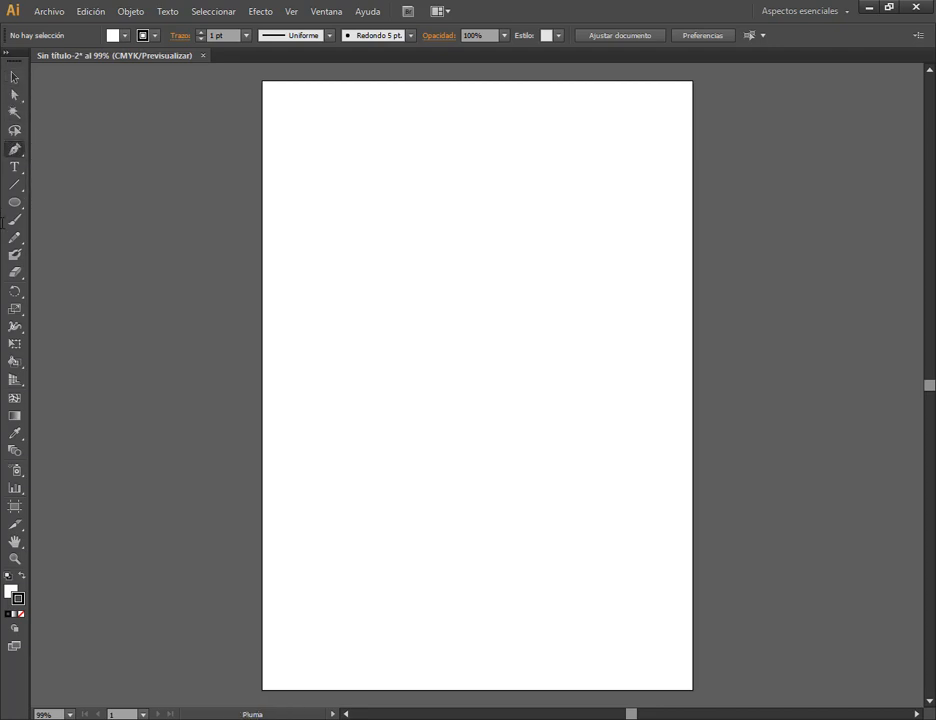
{"action": "left_click_drag", "start_coordinate": [15, 202], "coordinate": [60, 202]}
{"action": "left_click", "coordinate": [12, 76]}
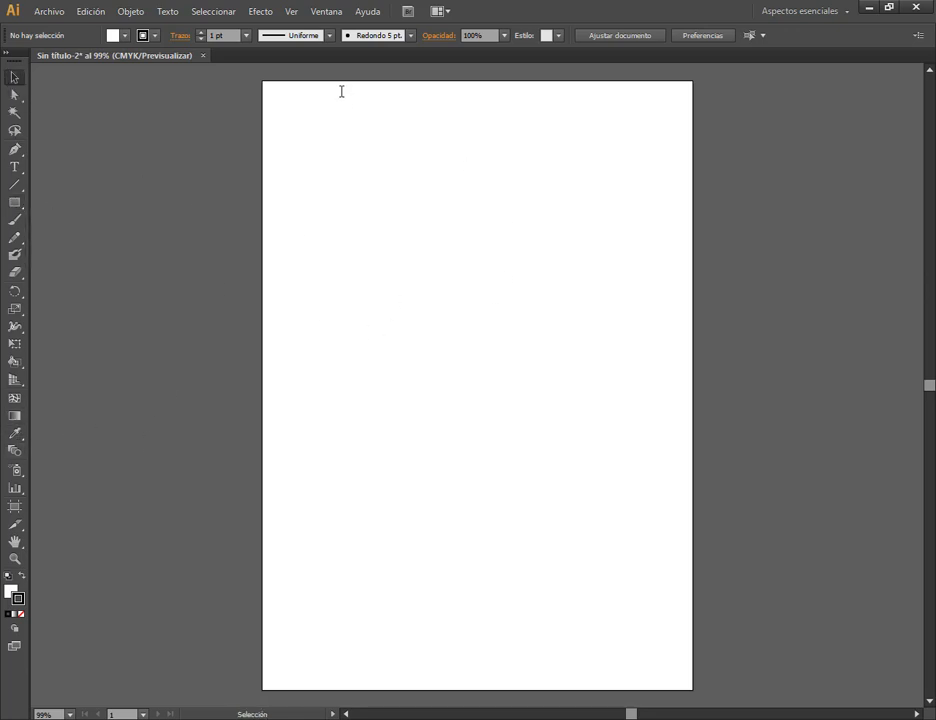
{"action": "left_click", "coordinate": [268, 13]}
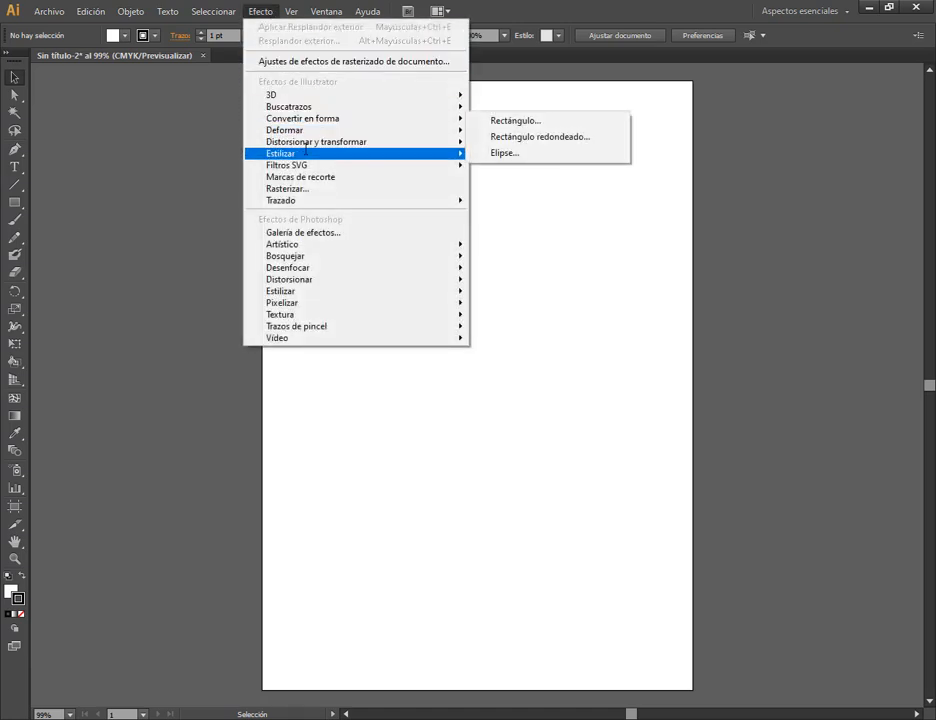
{"action": "mouse_move", "coordinate": [305, 148]}
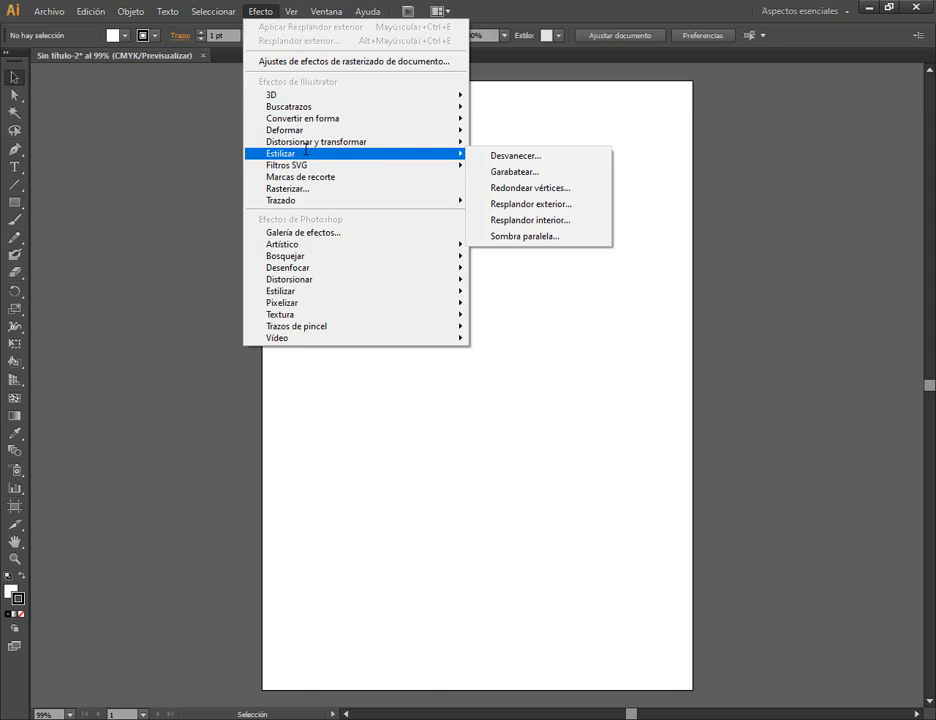
{"action": "mouse_move", "coordinate": [459, 270]}
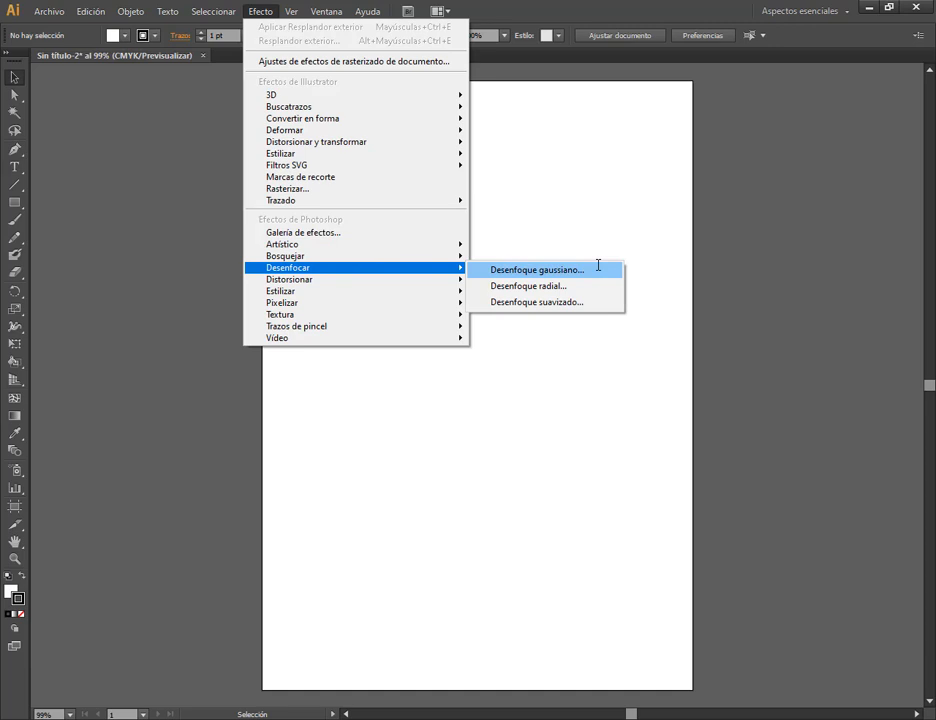
{"action": "left_click", "coordinate": [600, 142]}
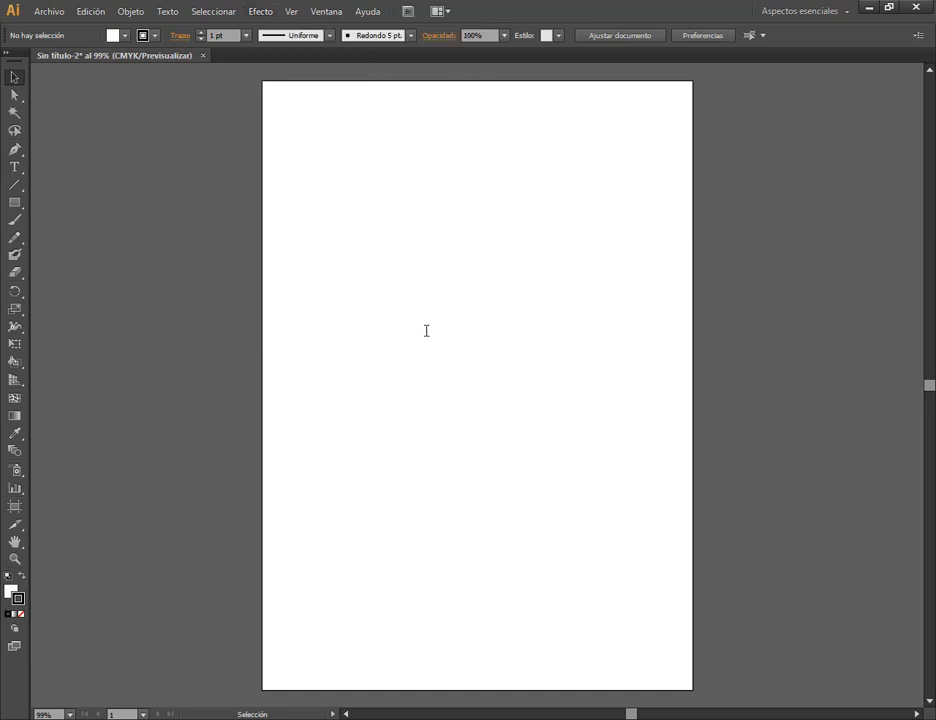
Draw a rectangle across the artboard's left edge in the upper half and move it to overlap the right edge.
{"action": "key", "text": "m"}
{"action": "key", "text": "v"}
{"action": "left_click", "coordinate": [14, 203]}
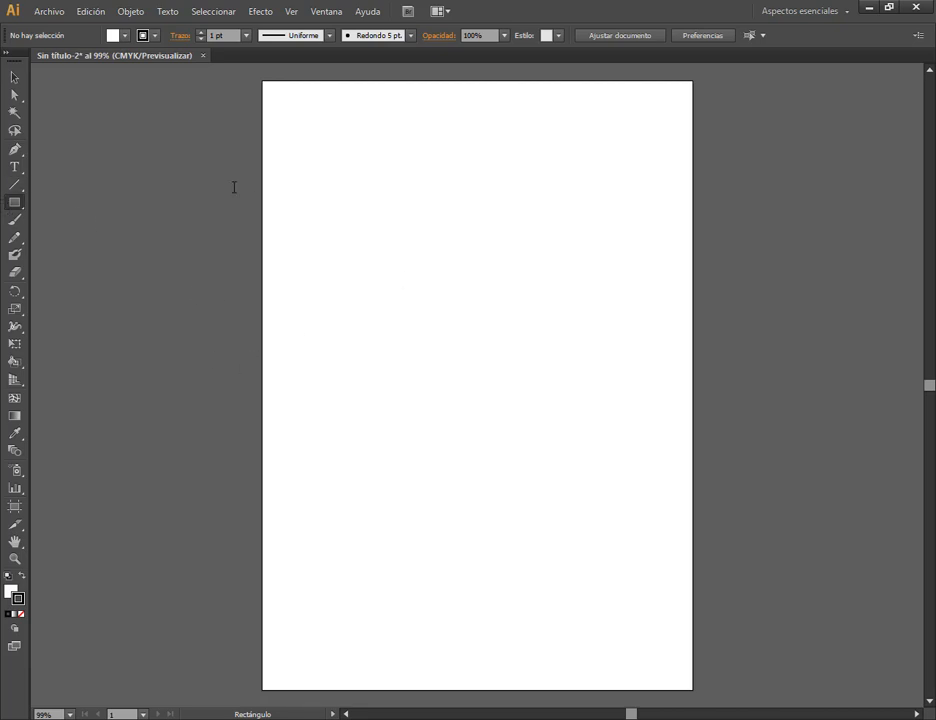
{"action": "left_click_drag", "start_coordinate": [233, 188], "coordinate": [442, 321]}
{"action": "left_click", "coordinate": [14, 77]}
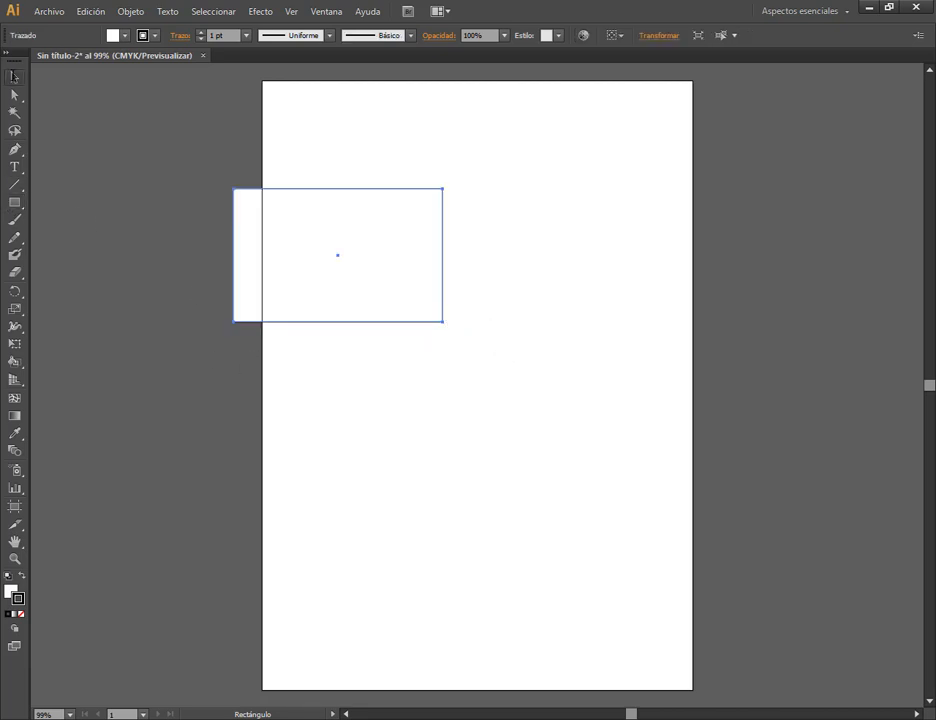
{"action": "left_click_drag", "start_coordinate": [412, 266], "coordinate": [154, 197]}
{"action": "left_click", "coordinate": [465, 228]}
{"action": "left_click_drag", "start_coordinate": [197, 229], "coordinate": [827, 234]}
Draw a slightly tall ellipse outside the artboard, beside the middle of its left edge, and deselect it.
{"action": "left_click_drag", "start_coordinate": [14, 202], "coordinate": [90, 236]}
{"action": "left_click_drag", "start_coordinate": [127, 290], "coordinate": [243, 420]}
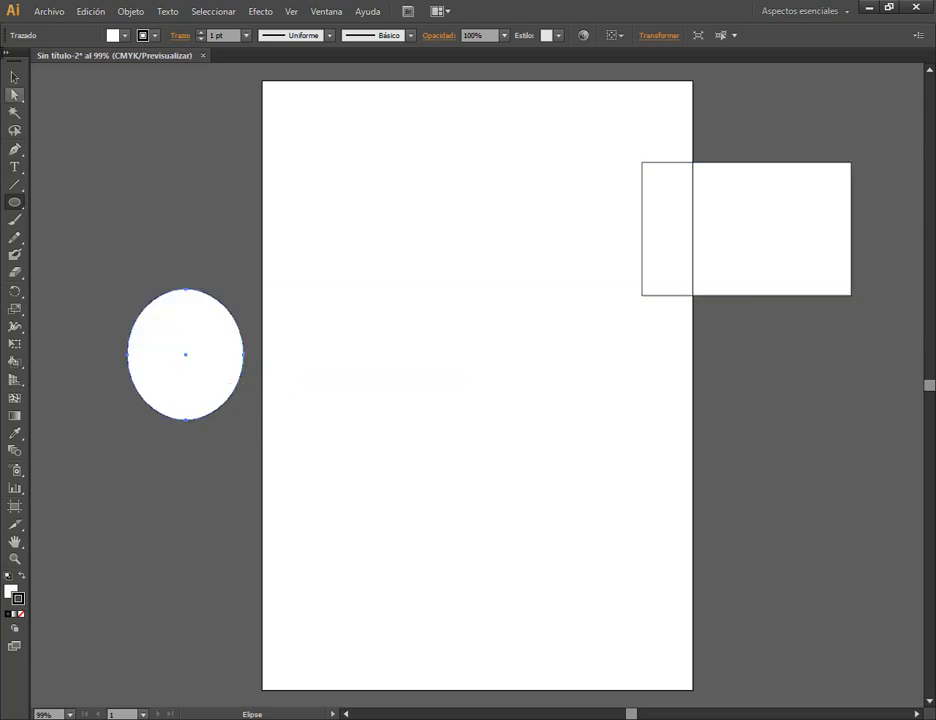
{"action": "left_click", "coordinate": [14, 77]}
{"action": "left_click", "coordinate": [406, 243]}
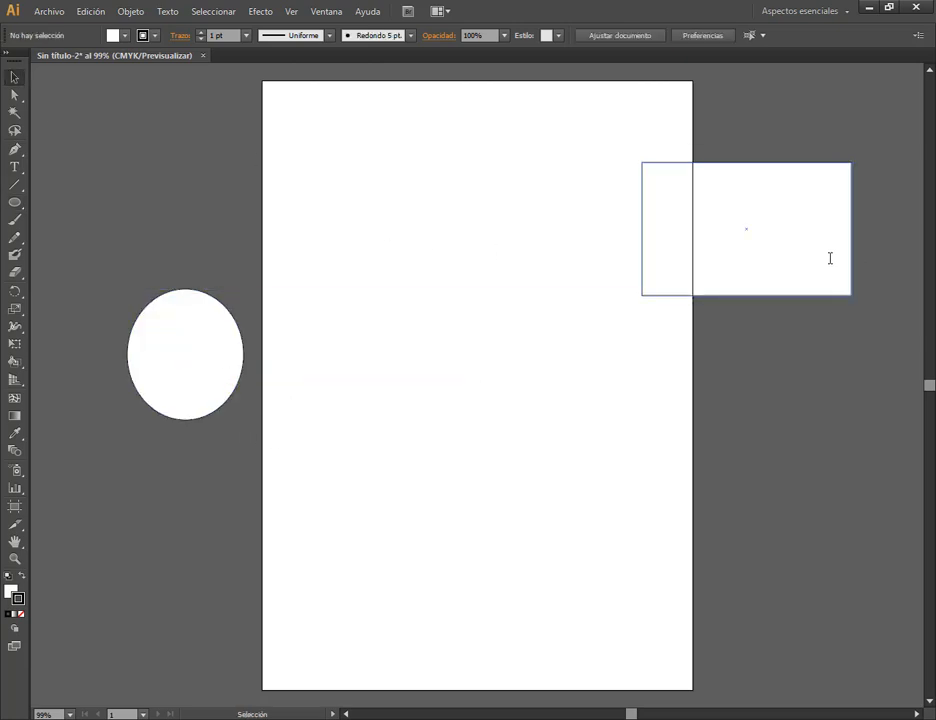
Move the rectangle and the ellipse fully onto the artboard, with the ellipse overlapping the rectangle's lower-left corner.
{"action": "left_click_drag", "start_coordinate": [829, 259], "coordinate": [735, 259]}
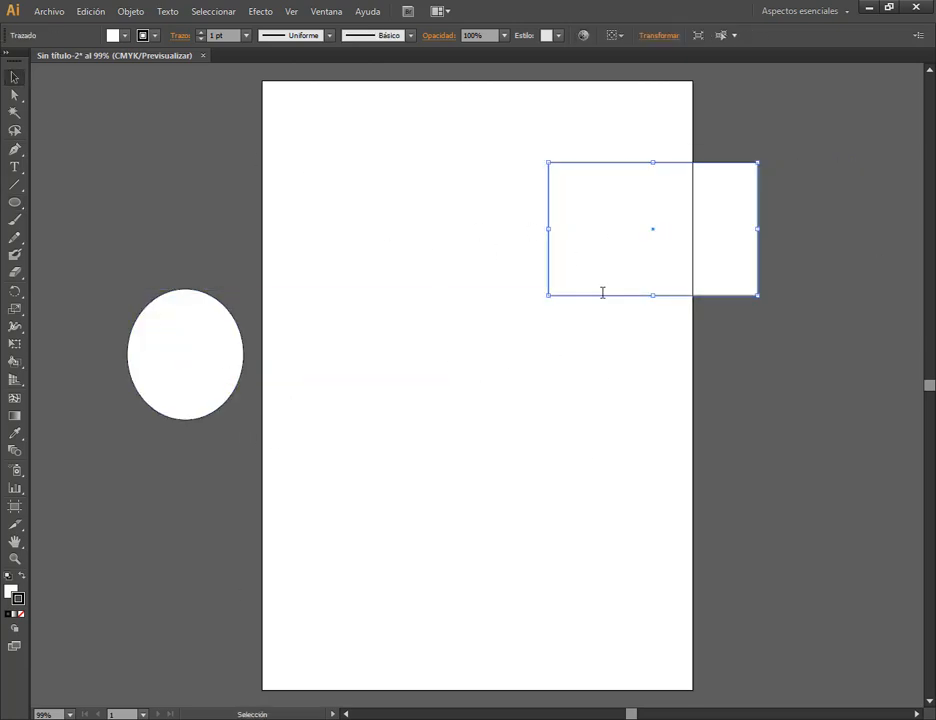
{"action": "left_click_drag", "start_coordinate": [602, 292], "coordinate": [391, 231]}
{"action": "left_click_drag", "start_coordinate": [159, 393], "coordinate": [347, 489]}
{"action": "left_click_drag", "start_coordinate": [434, 200], "coordinate": [445, 265]}
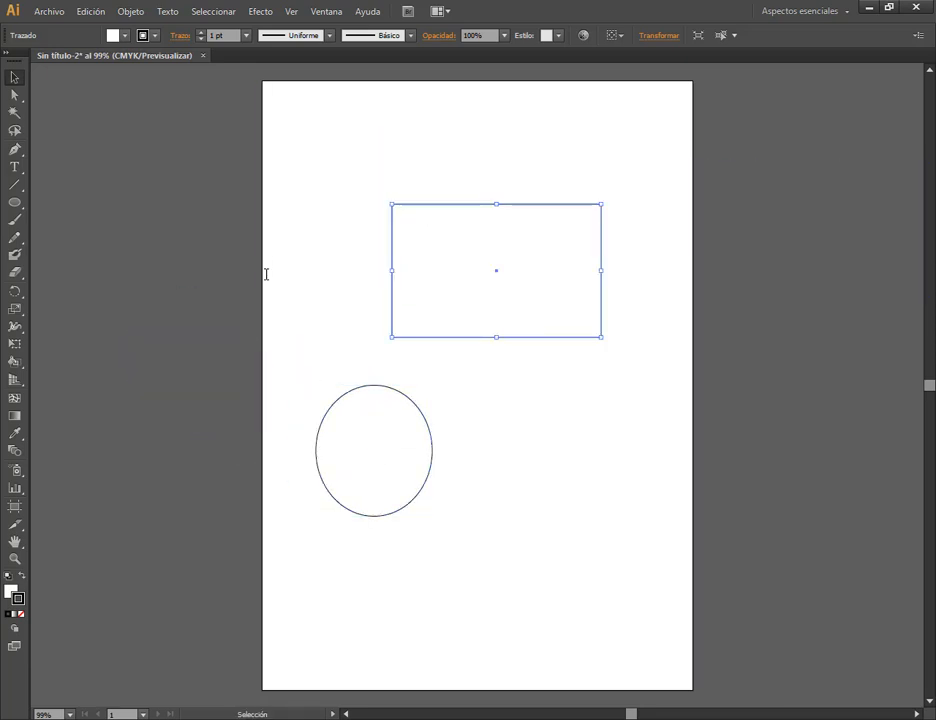
{"action": "left_click", "coordinate": [318, 264]}
{"action": "left_click", "coordinate": [474, 280]}
{"action": "left_click_drag", "start_coordinate": [393, 385], "coordinate": [404, 313]}
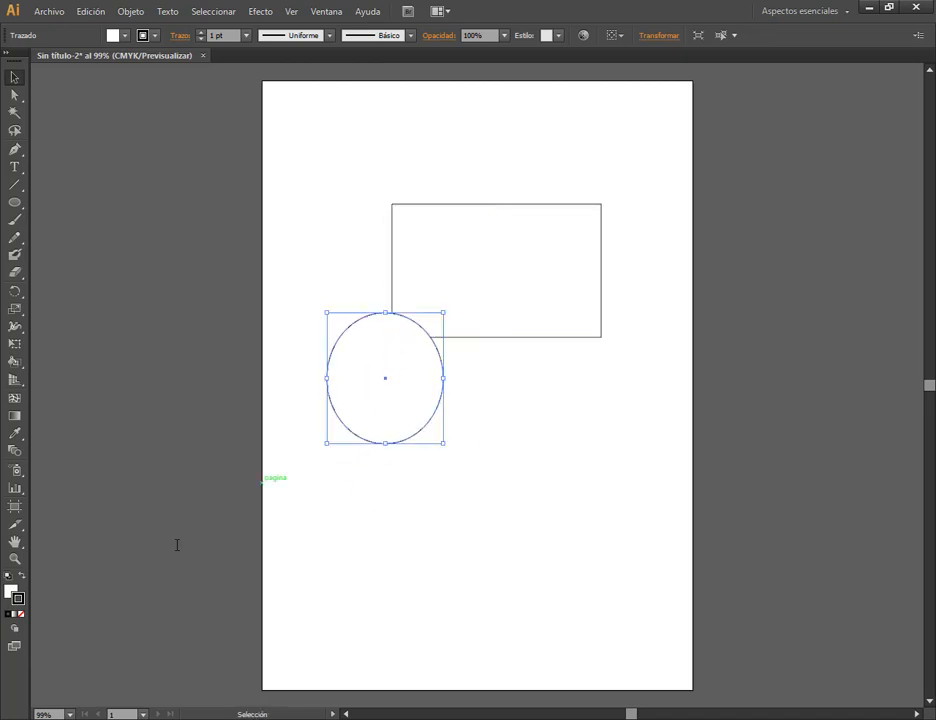
Activate the fill colour and place the Color panel outside the artboard, beside its upper left edge.
{"action": "key", "text": "ctrl"}
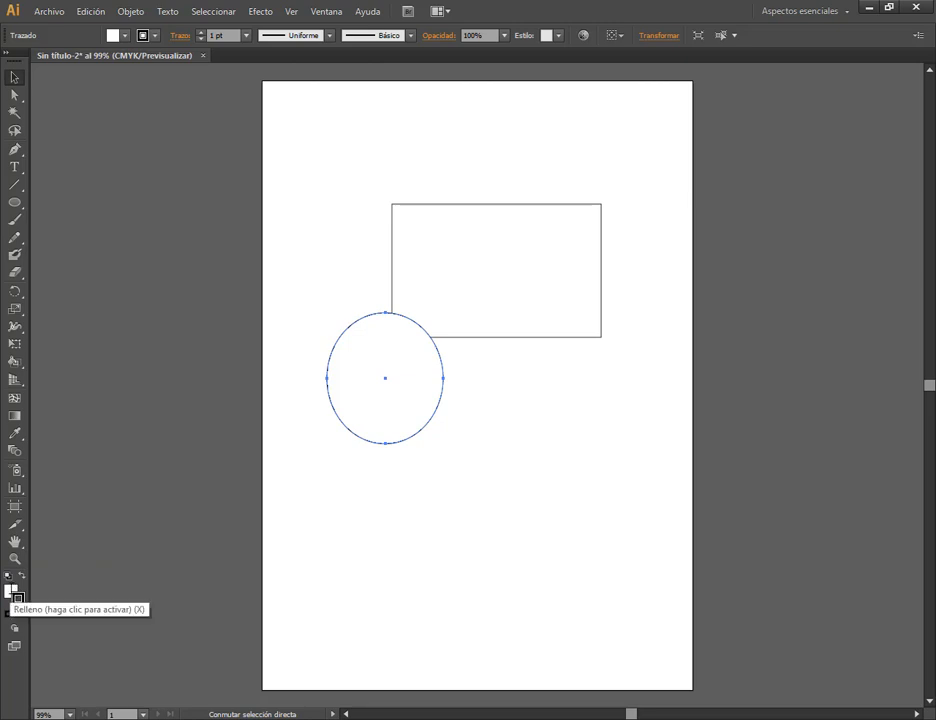
{"action": "left_click", "coordinate": [11, 592]}
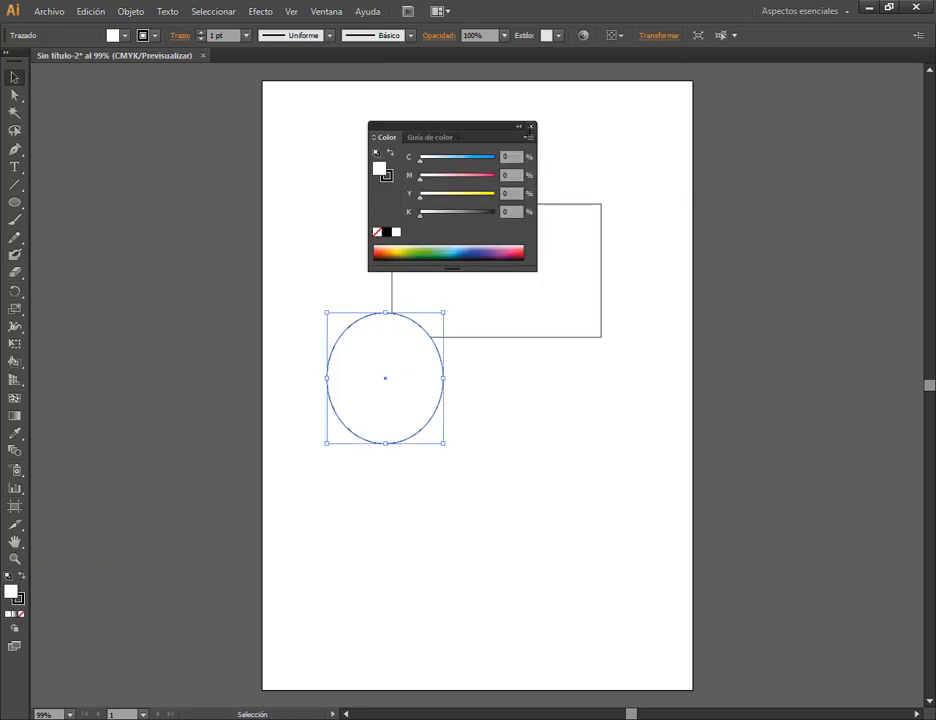
{"action": "left_click_drag", "start_coordinate": [531, 127], "coordinate": [225, 138]}
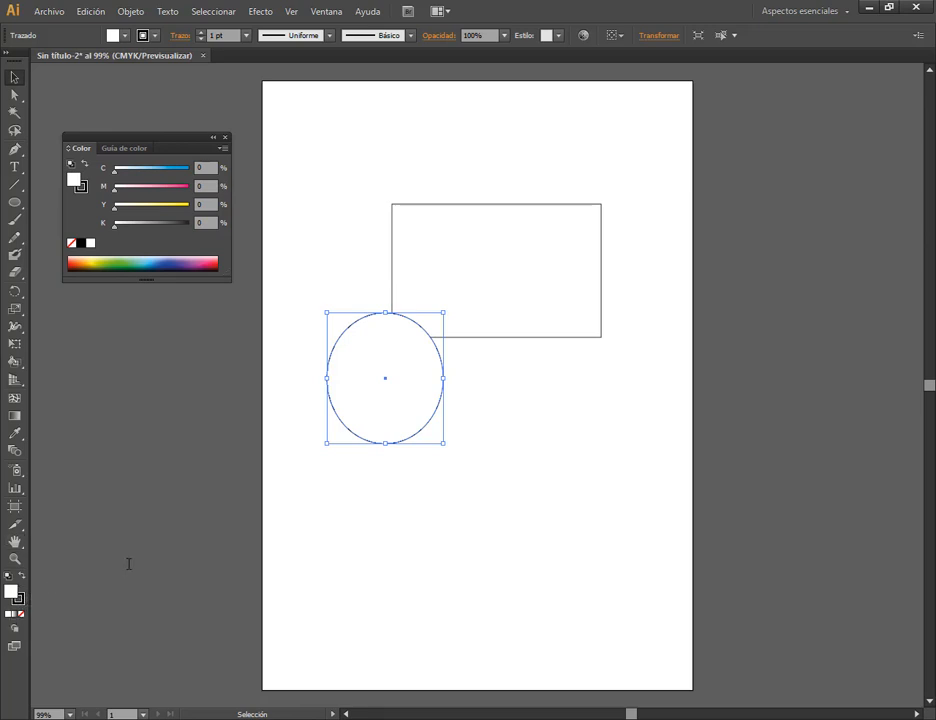
Move the ellipse down and right to sit clear below the rectangle, and deselect it.
{"action": "left_click", "coordinate": [487, 437]}
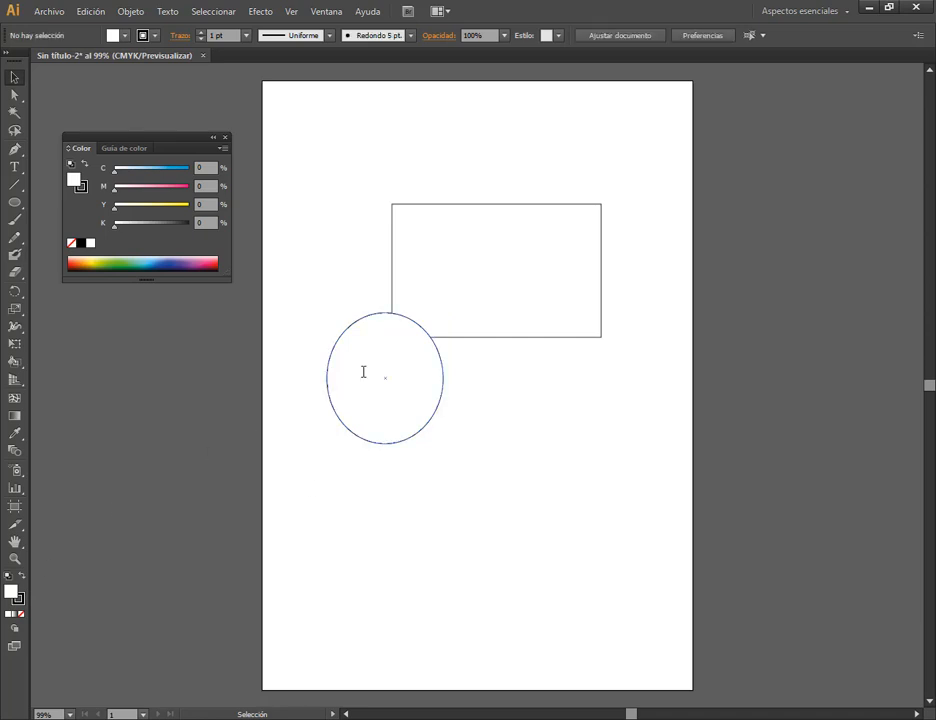
{"action": "left_click", "coordinate": [437, 282]}
{"action": "left_click_drag", "start_coordinate": [378, 378], "coordinate": [451, 444]}
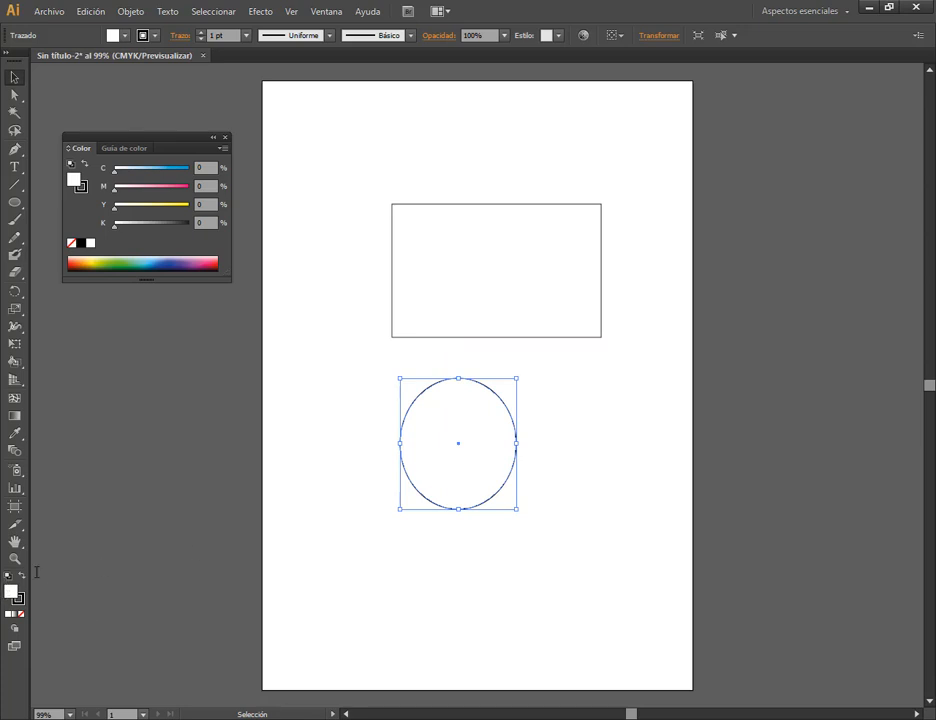
{"action": "left_click", "coordinate": [358, 426]}
Select the rectangle and alternate the active colour attribute between stroke and fill, ending on stroke.
{"action": "left_click", "coordinate": [480, 262]}
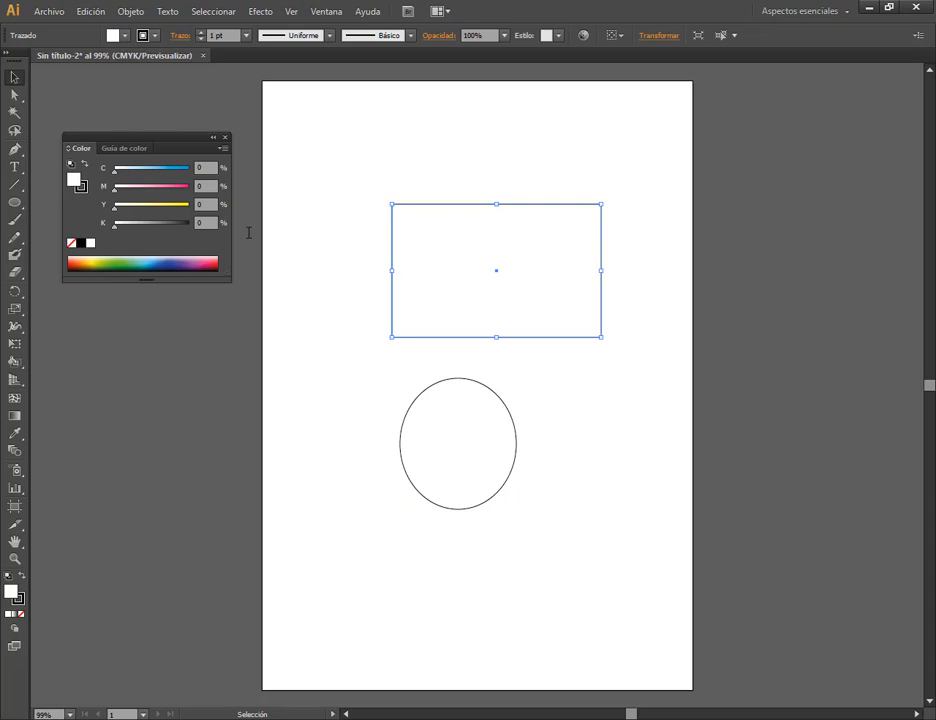
{"action": "key", "text": "x"}
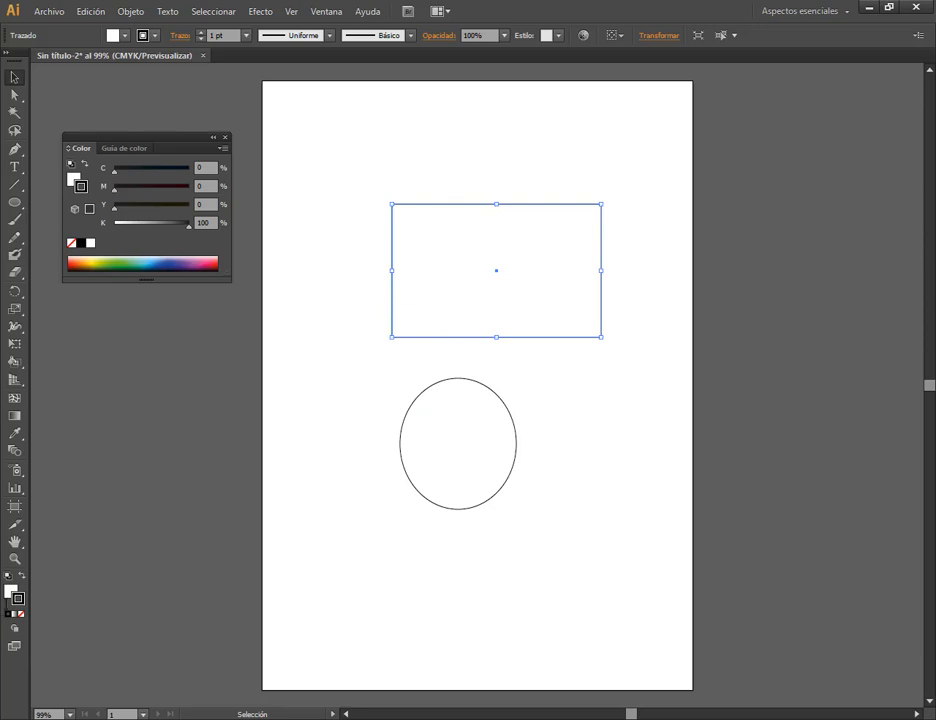
{"action": "left_click", "coordinate": [10, 590]}
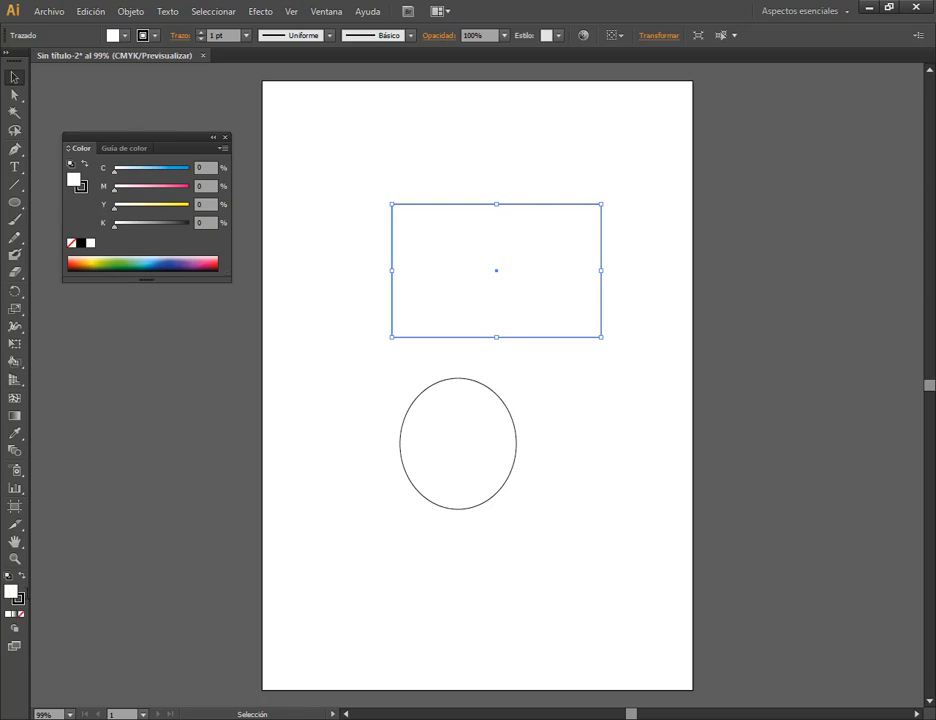
{"action": "key", "text": "x"}
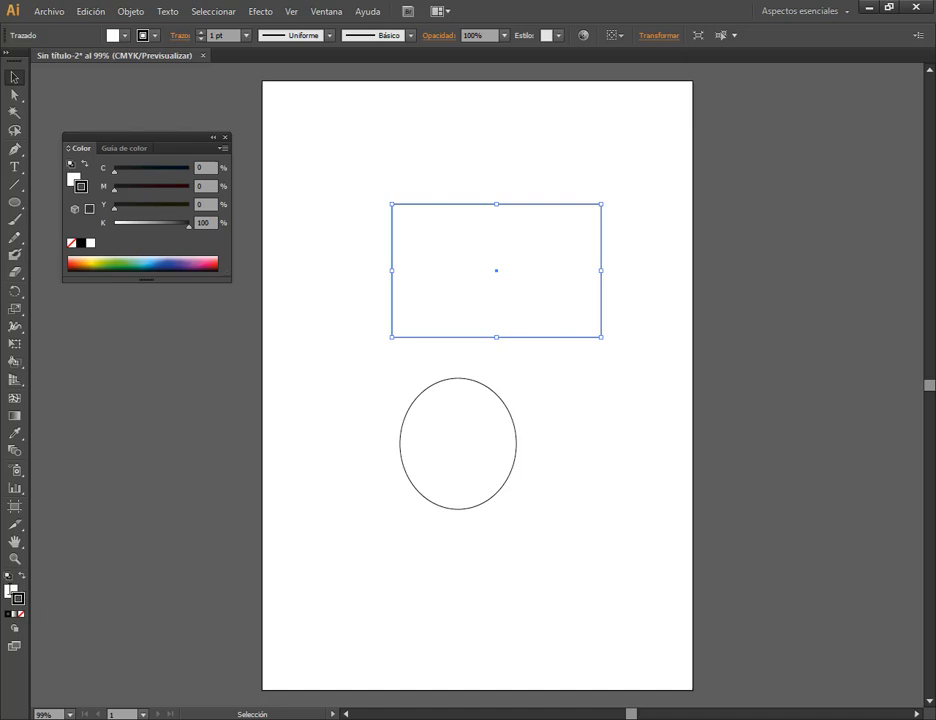
{"action": "key", "text": "x"}
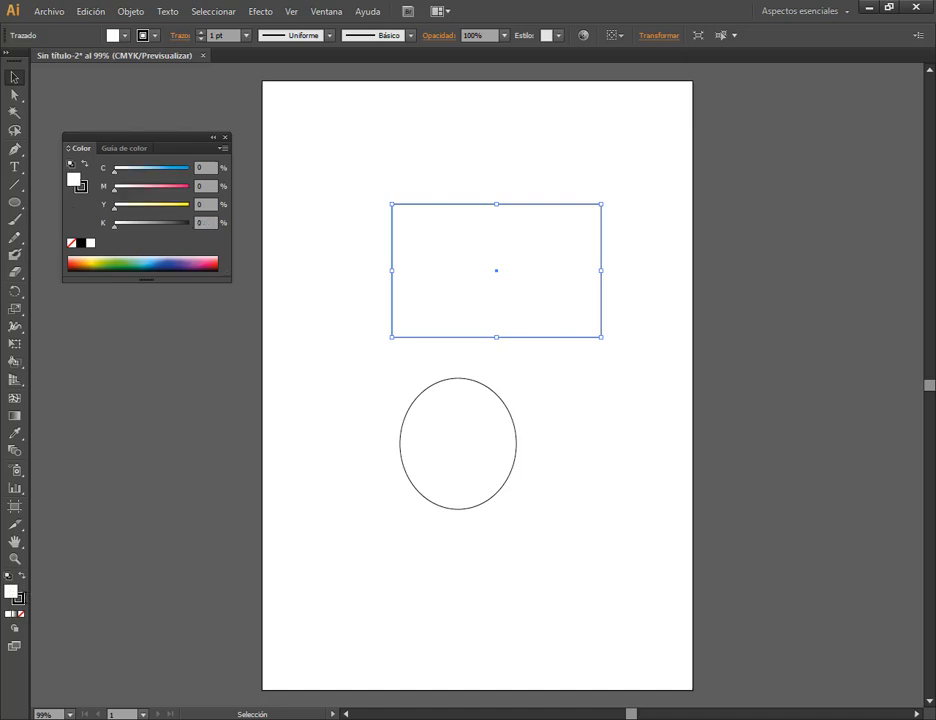
{"action": "key", "text": "x"}
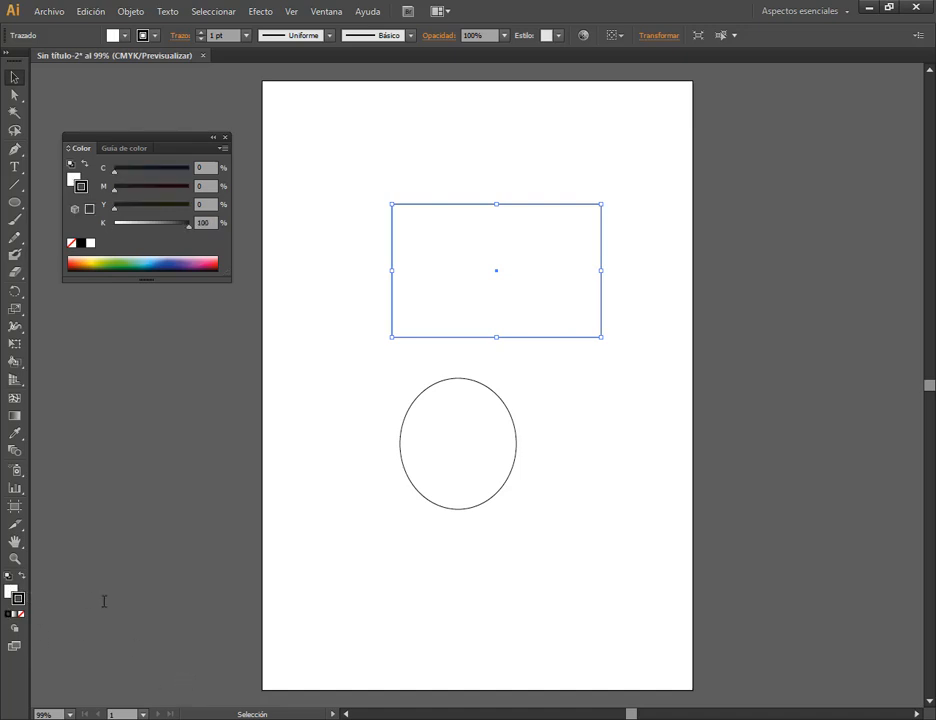
Nudge the ellipse slightly down and right beneath the rectangle, keeping it selected with the Selection tool.
{"action": "left_click", "coordinate": [146, 556]}
{"action": "left_click", "coordinate": [473, 432]}
{"action": "mouse_move", "coordinate": [473, 432]}
{"action": "left_mouse_down"}
{"action": "mouse_move", "coordinate": [506, 432]}
{"action": "mouse_move", "coordinate": [478, 445]}
{"action": "mouse_move", "coordinate": [488, 439]}
{"action": "left_mouse_up"}
{"action": "left_click", "coordinate": [449, 271]}
{"action": "left_click", "coordinate": [484, 420]}
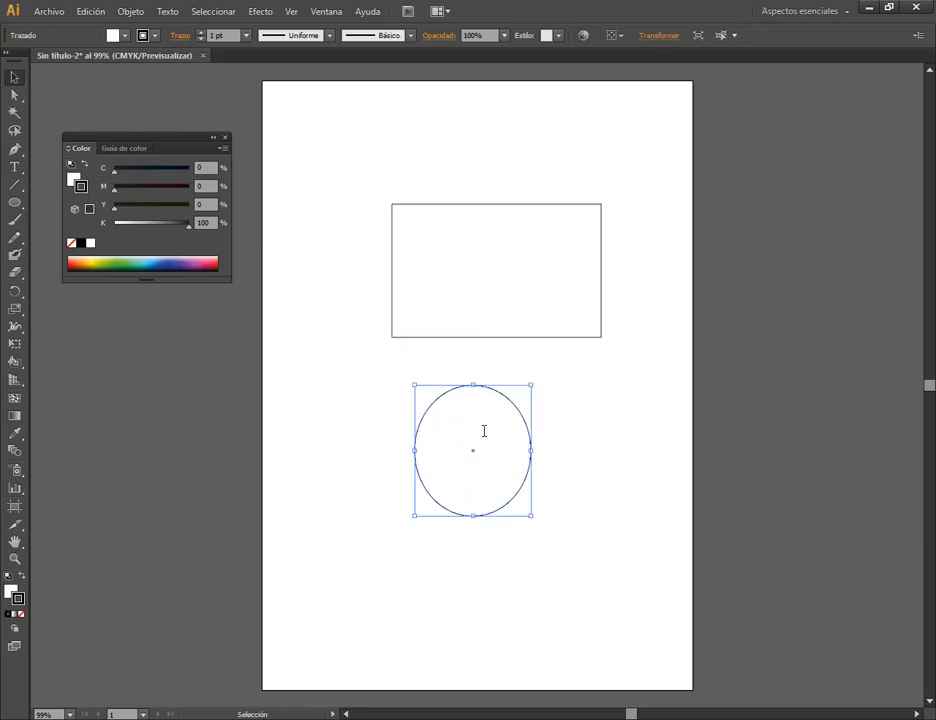
{"action": "key", "text": "ctrl"}
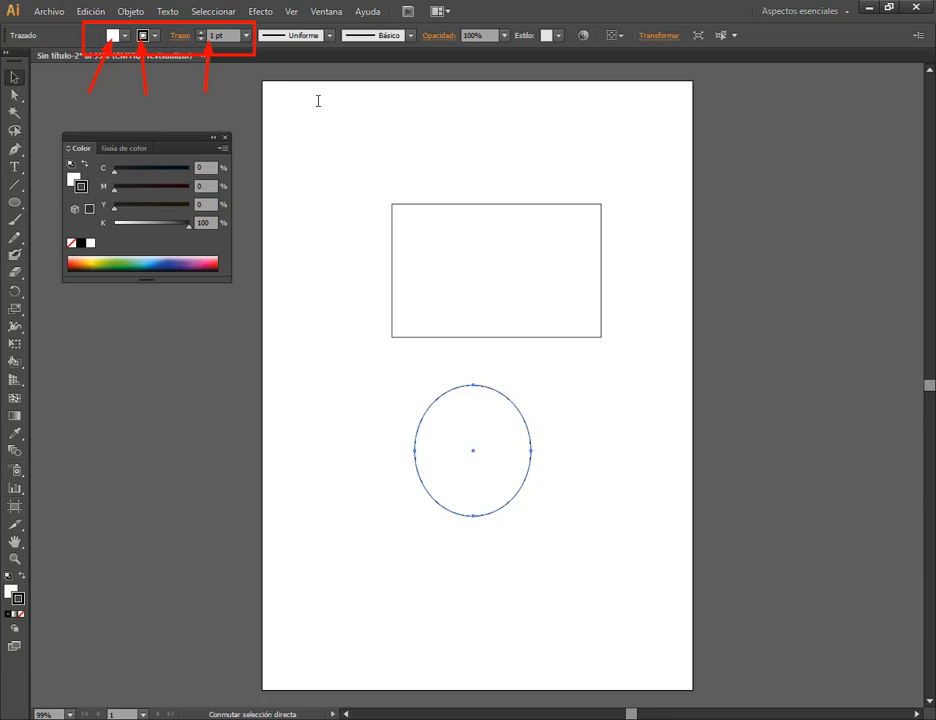
{"action": "key", "text": "v"}
Fill the rectangle with the magenta-pink swatch and clear the selection.
{"action": "left_click", "coordinate": [524, 271]}
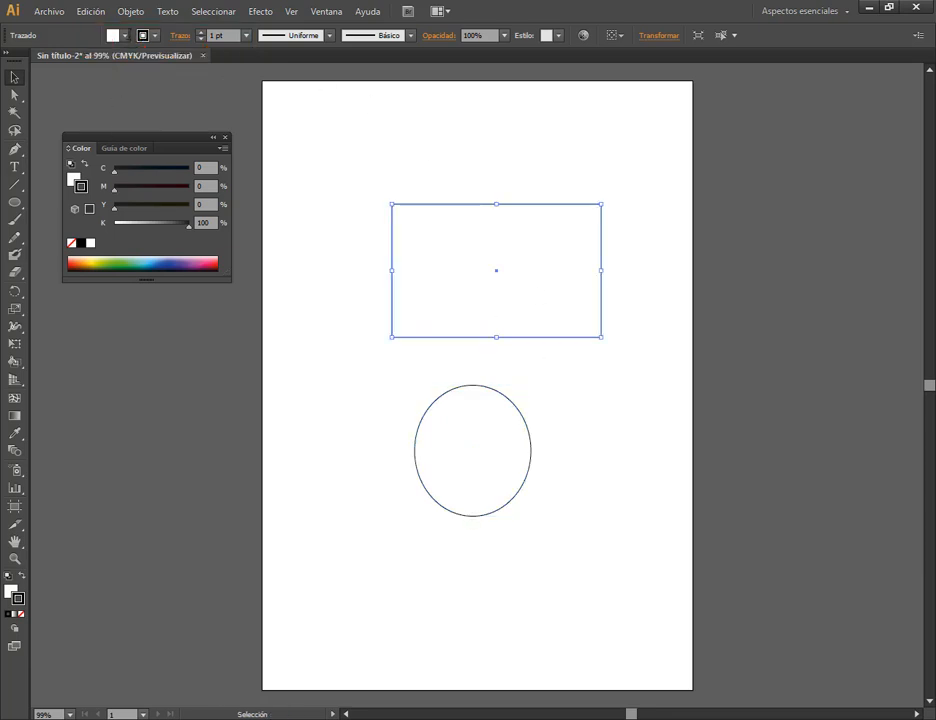
{"action": "left_click", "coordinate": [124, 35]}
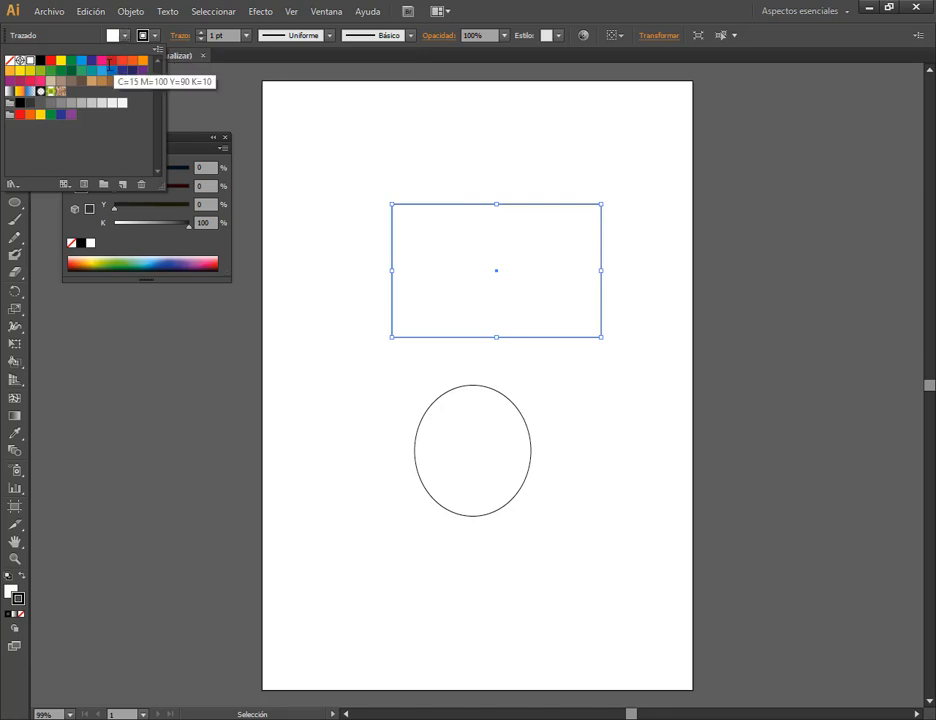
{"action": "left_click", "coordinate": [101, 61]}
{"action": "left_click", "coordinate": [421, 453]}
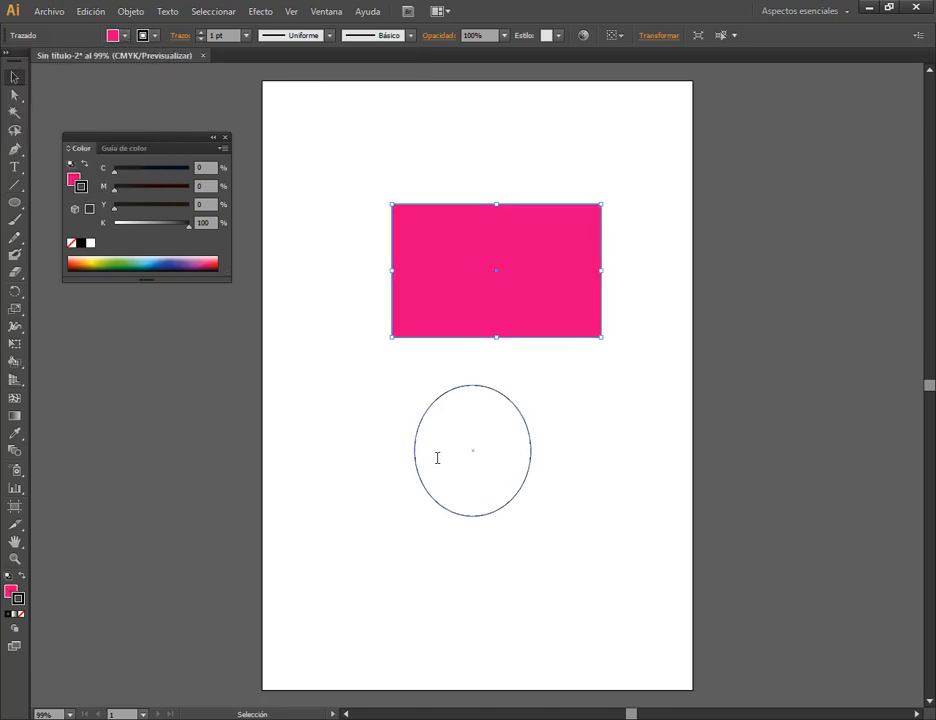
{"action": "left_click", "coordinate": [467, 514]}
{"action": "left_click", "coordinate": [329, 472]}
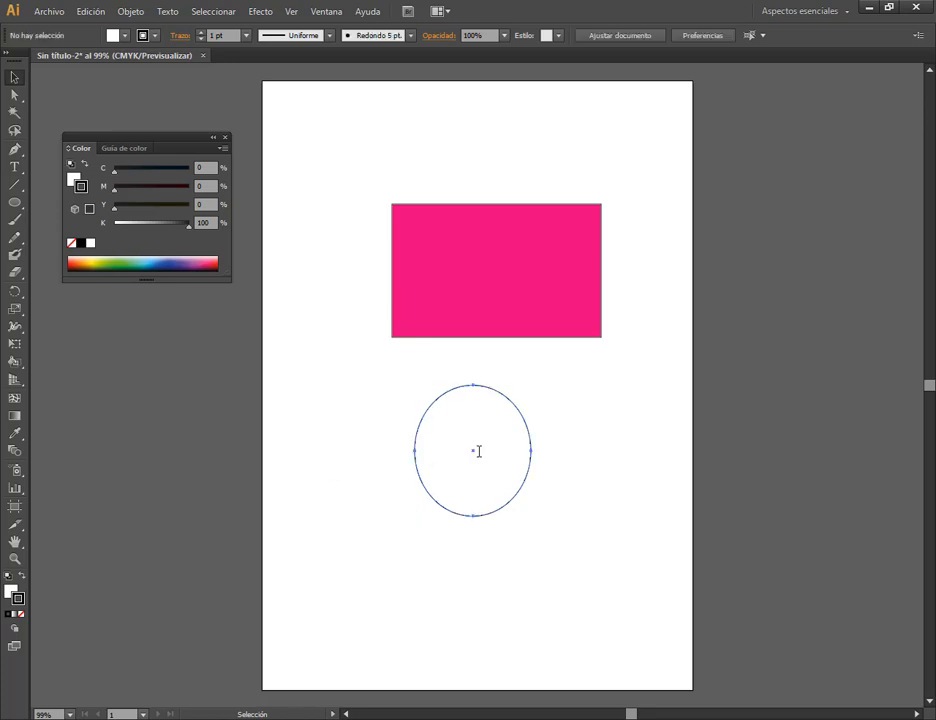
Fill the ellipse with green 15AD3C using the colour picker, and deselect it.
{"action": "left_click", "coordinate": [478, 451]}
{"action": "double_click", "coordinate": [10, 591]}
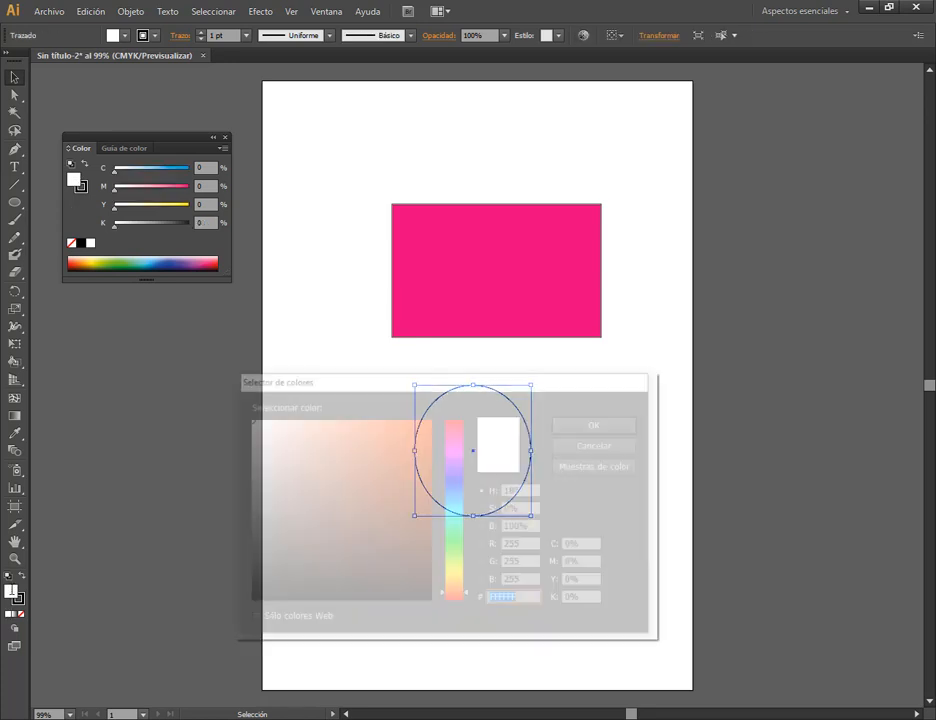
{"action": "left_click_drag", "start_coordinate": [462, 386], "coordinate": [514, 345]}
{"action": "left_click", "coordinate": [509, 492]}
{"action": "left_click", "coordinate": [461, 434]}
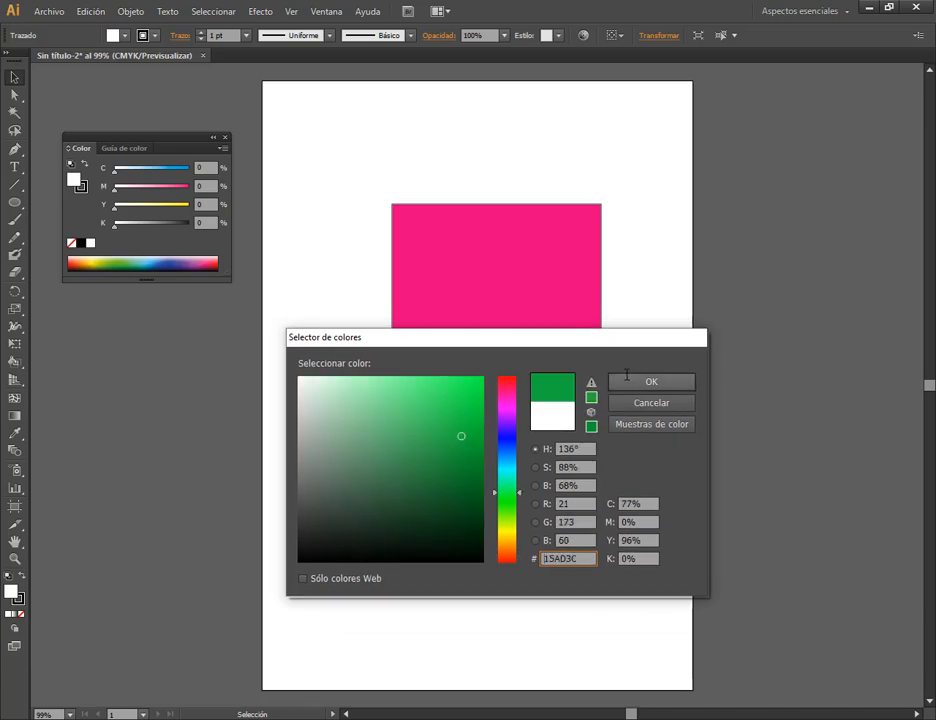
{"action": "key", "text": "Return"}
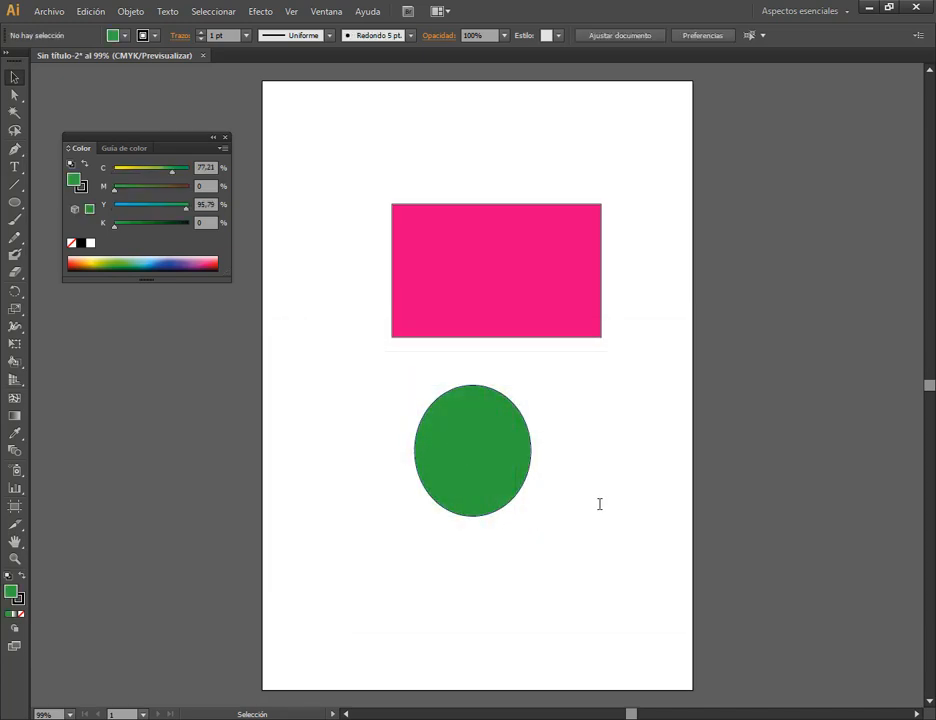
Select the green ellipse and examine the available stroke weights without choosing another one.
{"action": "left_click", "coordinate": [466, 432]}
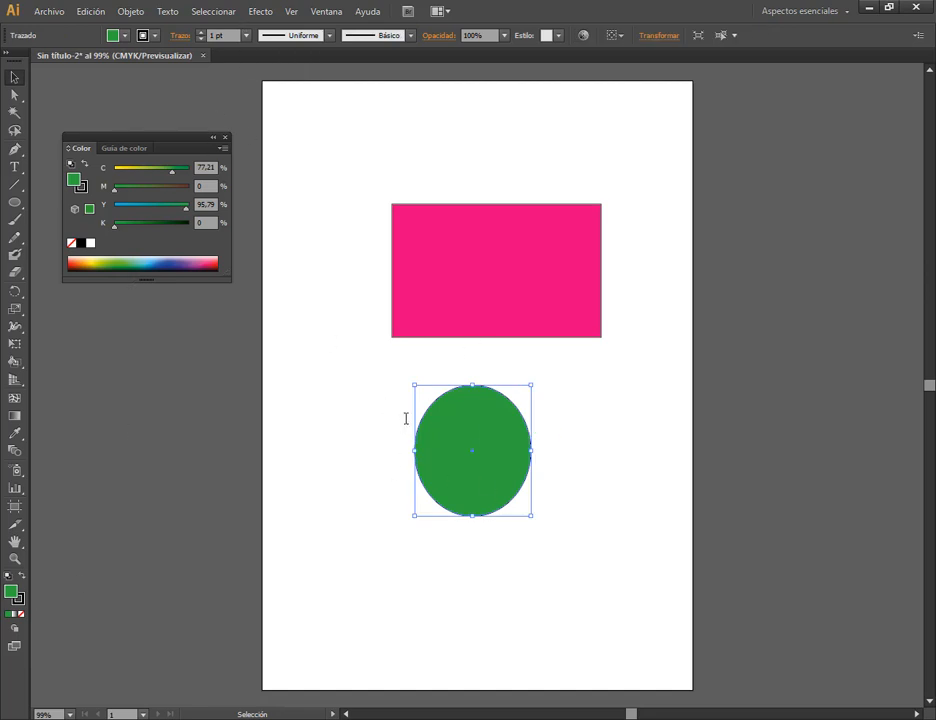
{"action": "left_click", "coordinate": [246, 36]}
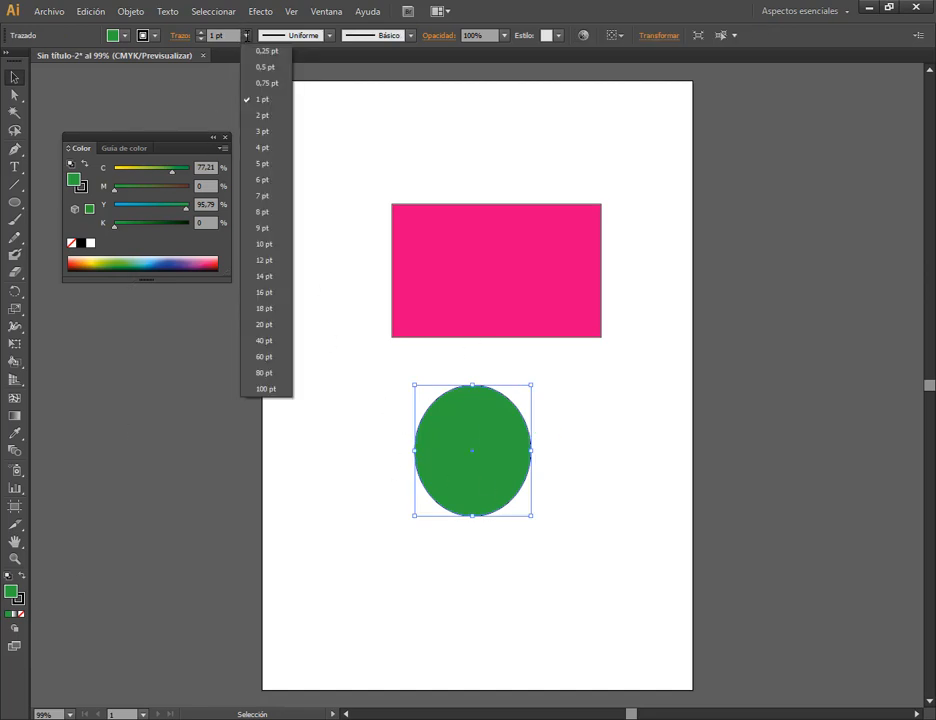
{"action": "left_click", "coordinate": [29, 35]}
Undock the Control bar, float it across the middle of the workspace, and check the list of available panels.
{"action": "mouse_move", "coordinate": [8, 35]}
{"action": "left_mouse_down"}
{"action": "mouse_move", "coordinate": [72, 87]}
{"action": "mouse_move", "coordinate": [104, 328]}
{"action": "mouse_move", "coordinate": [76, 328]}
{"action": "left_mouse_up"}
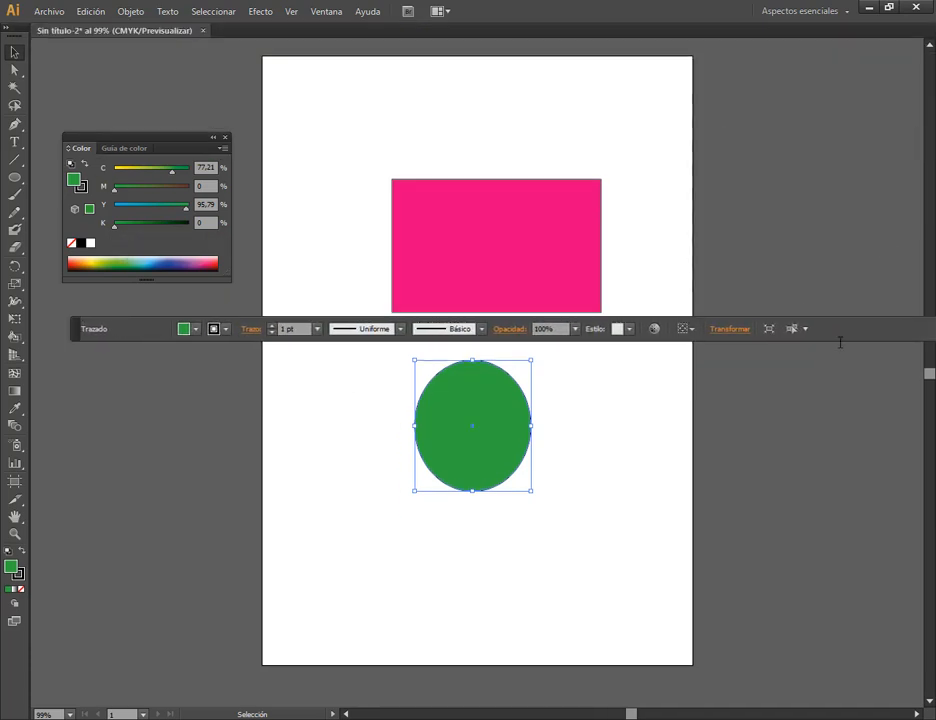
{"action": "left_click_drag", "start_coordinate": [76, 328], "coordinate": [6, 328]}
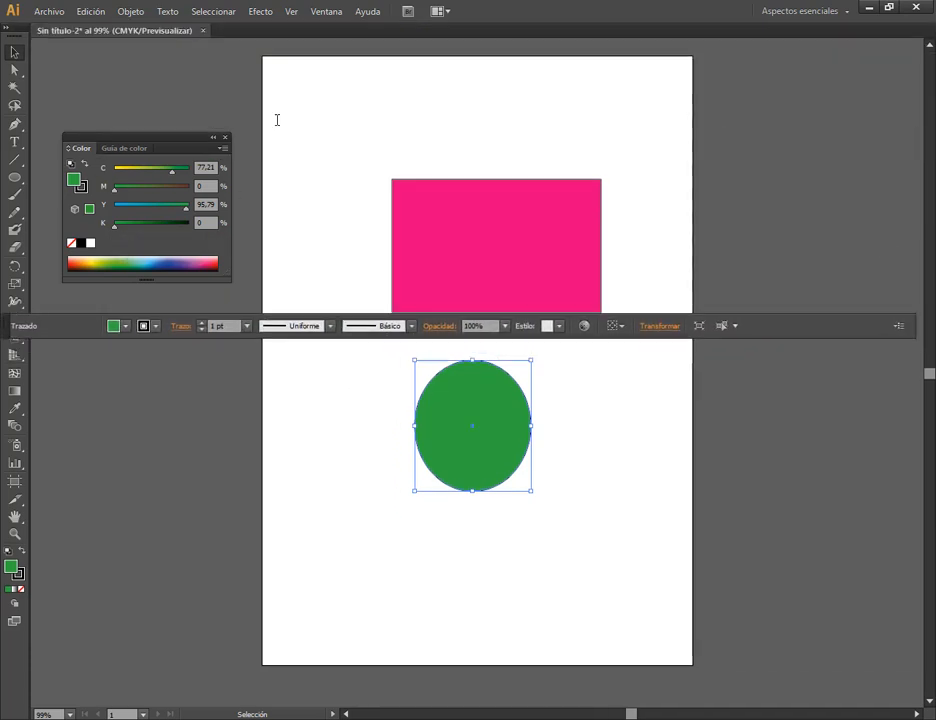
{"action": "left_click", "coordinate": [326, 11]}
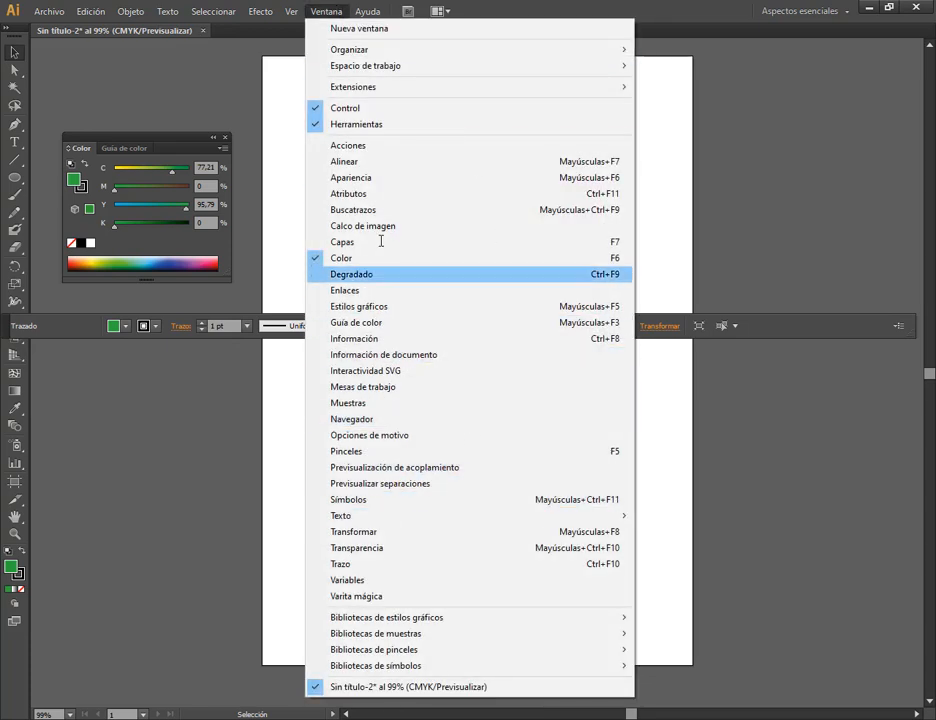
{"action": "left_click", "coordinate": [771, 270]}
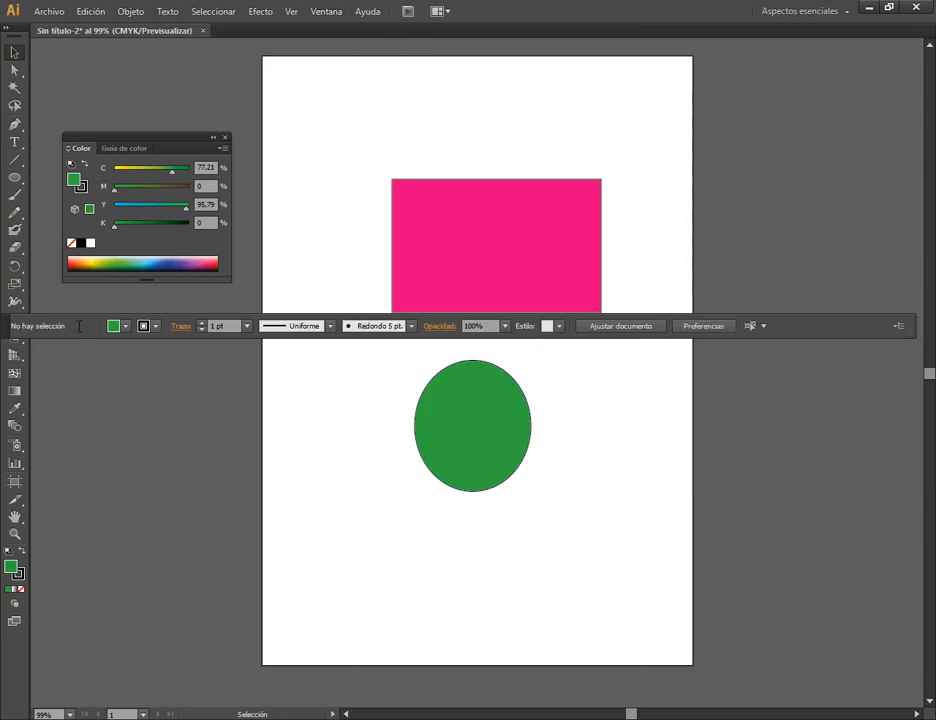
Move the floating Control bar up above the rectangle and dock it with Acoplar arriba.
{"action": "left_click_drag", "start_coordinate": [4, 327], "coordinate": [90, 344]}
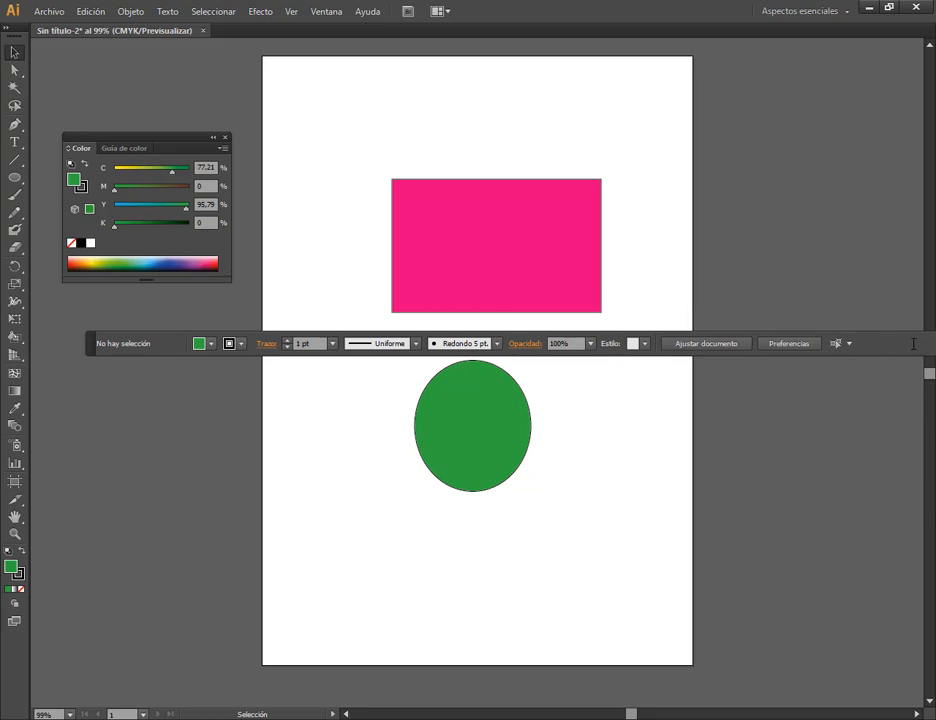
{"action": "left_click_drag", "start_coordinate": [88, 343], "coordinate": [26, 86]}
{"action": "left_click", "coordinate": [918, 86]}
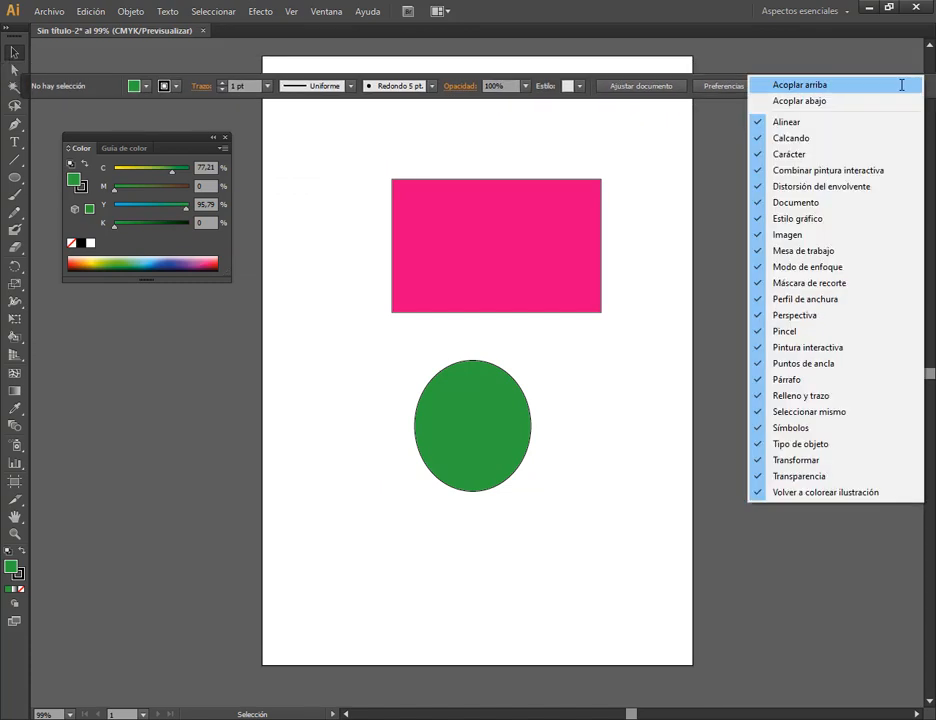
{"action": "left_click", "coordinate": [838, 86]}
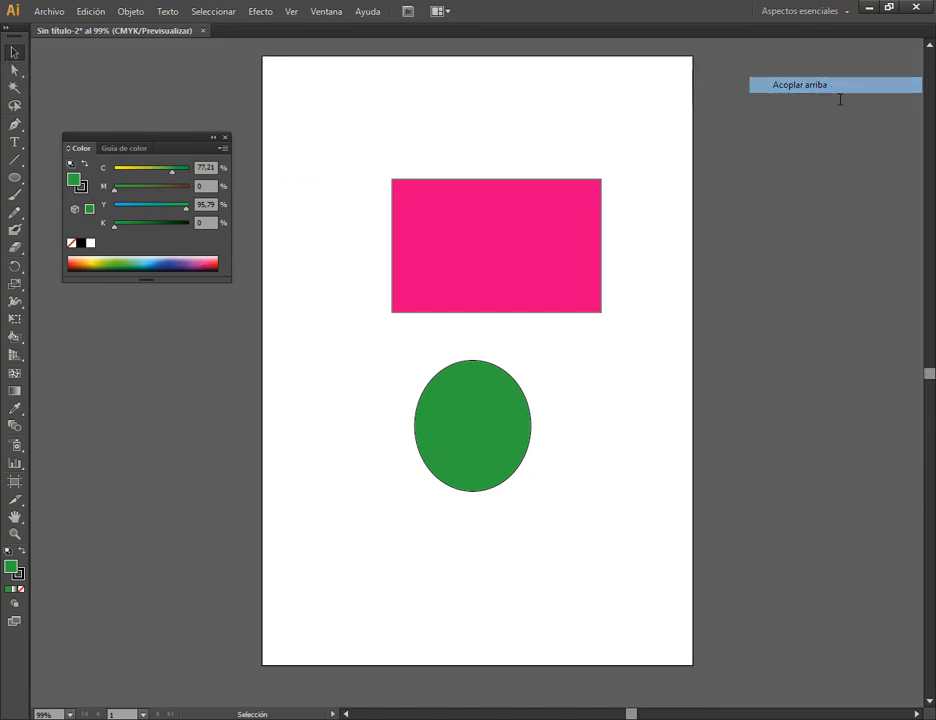
Hide the Herramientas panel from the workspace.
{"action": "left_click", "coordinate": [326, 11]}
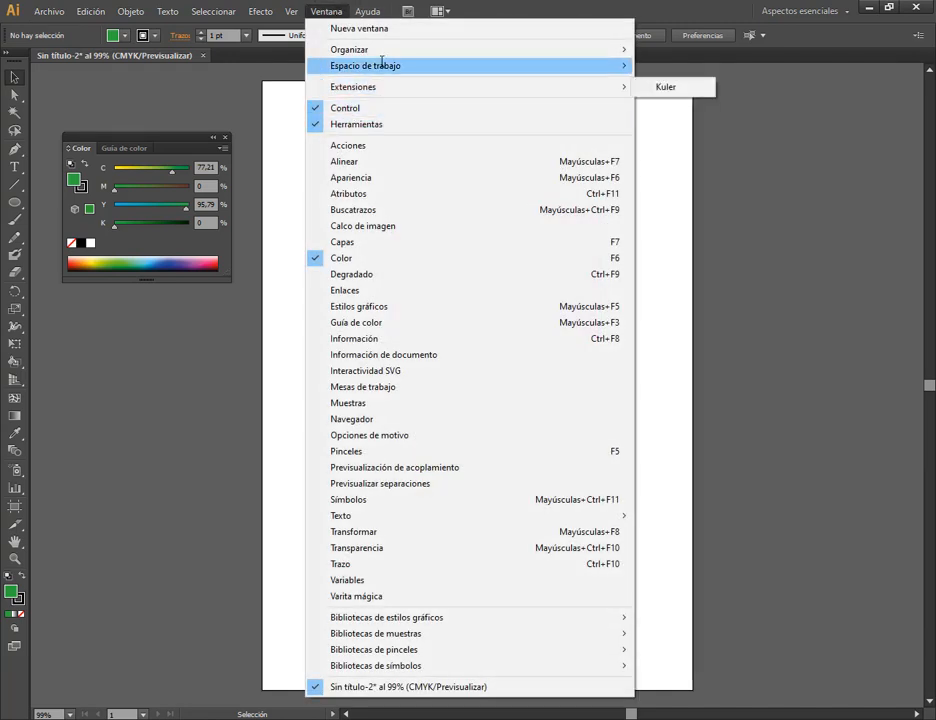
{"action": "mouse_move", "coordinate": [381, 63]}
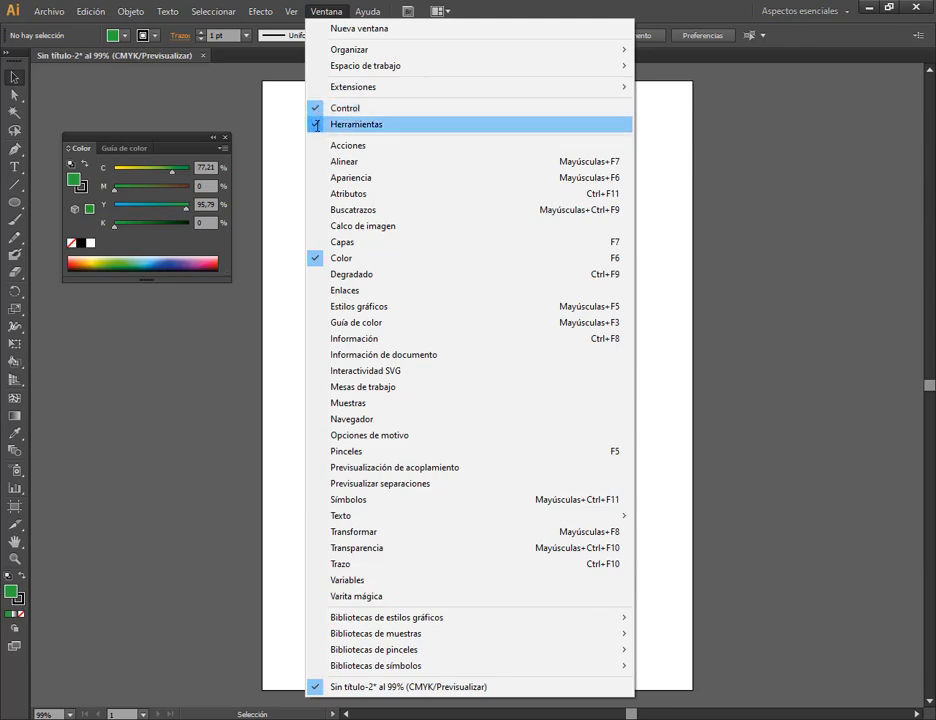
{"action": "left_click", "coordinate": [316, 124]}
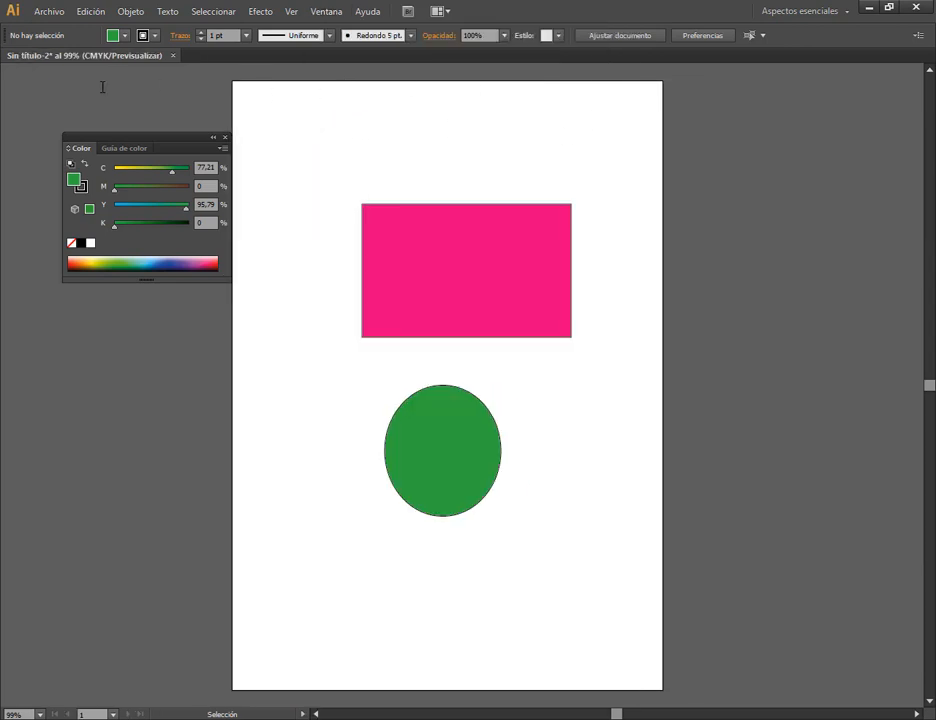
Restore the Herramientas panel to the workspace and close the floating Color panel.
{"action": "left_click", "coordinate": [292, 11]}
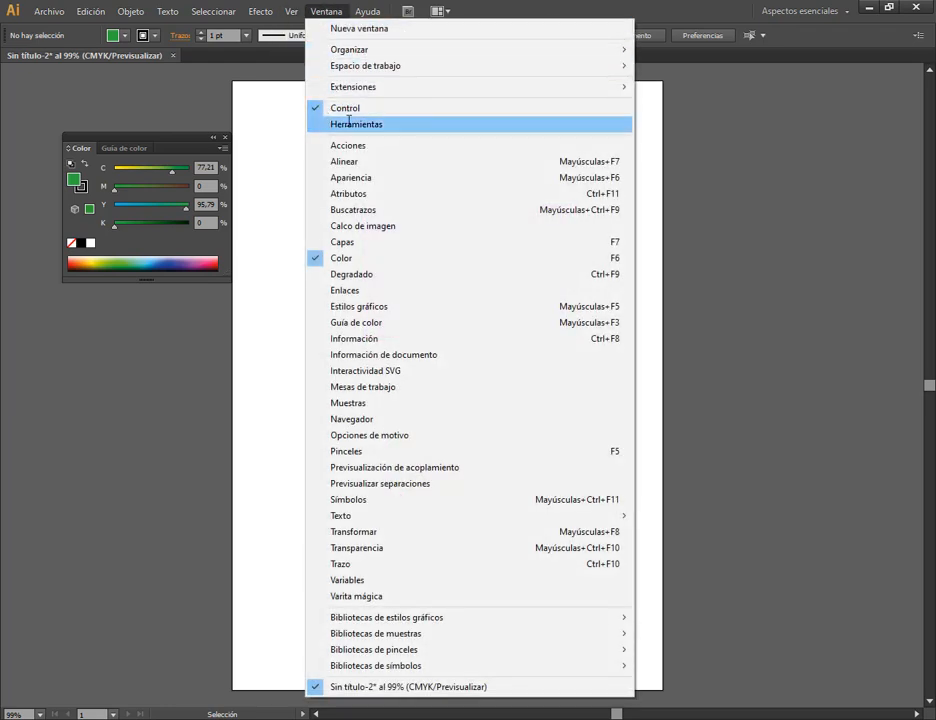
{"action": "left_click", "coordinate": [318, 122]}
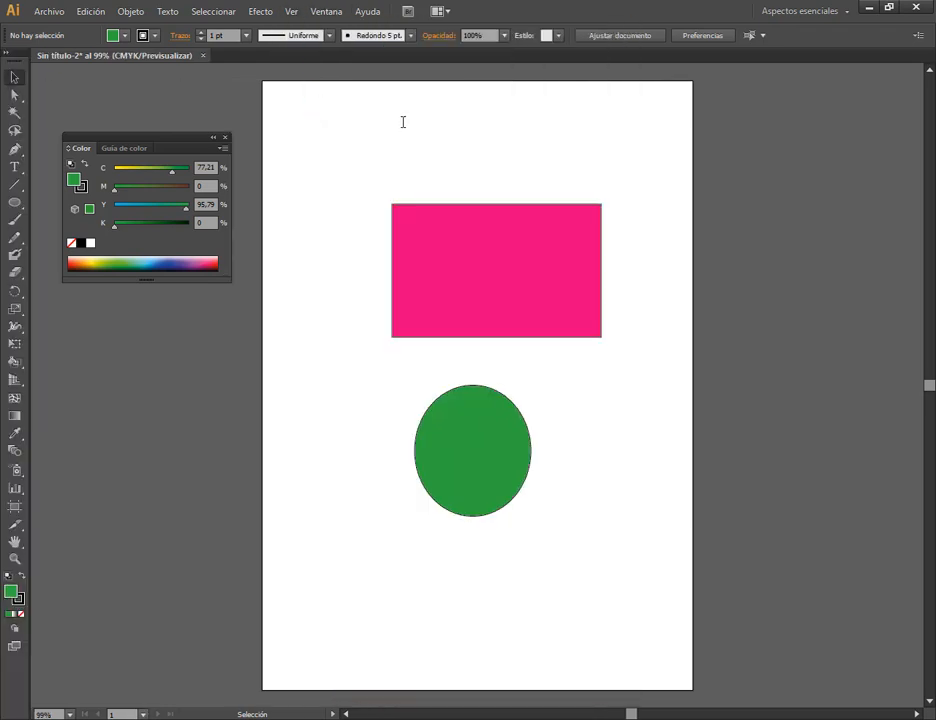
{"action": "left_click", "coordinate": [326, 11]}
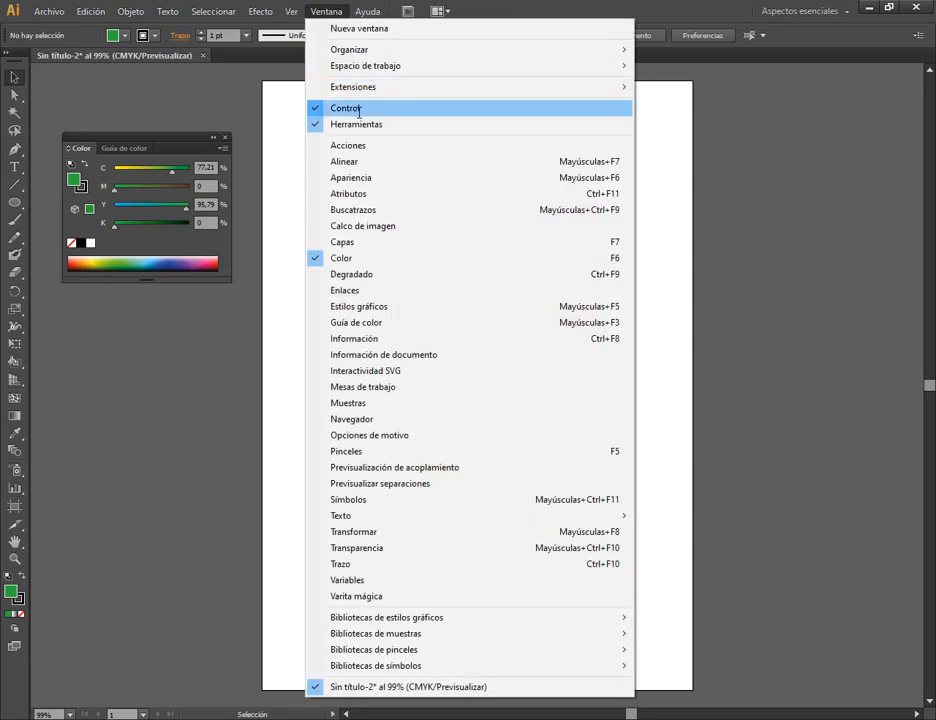
{"action": "left_click", "coordinate": [135, 79]}
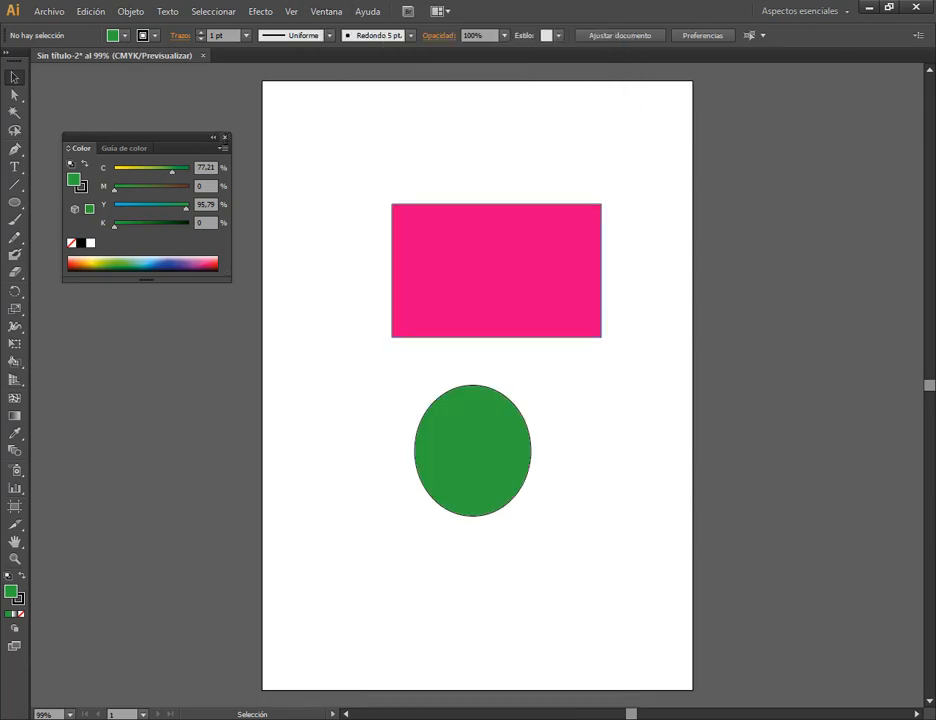
{"action": "left_click", "coordinate": [225, 138]}
Move the green ellipse up closer to the pink rectangle and set the rectangle's stroke weight to 8 pt.
{"action": "left_click", "coordinate": [540, 252]}
{"action": "left_click_drag", "start_coordinate": [491, 428], "coordinate": [457, 396]}
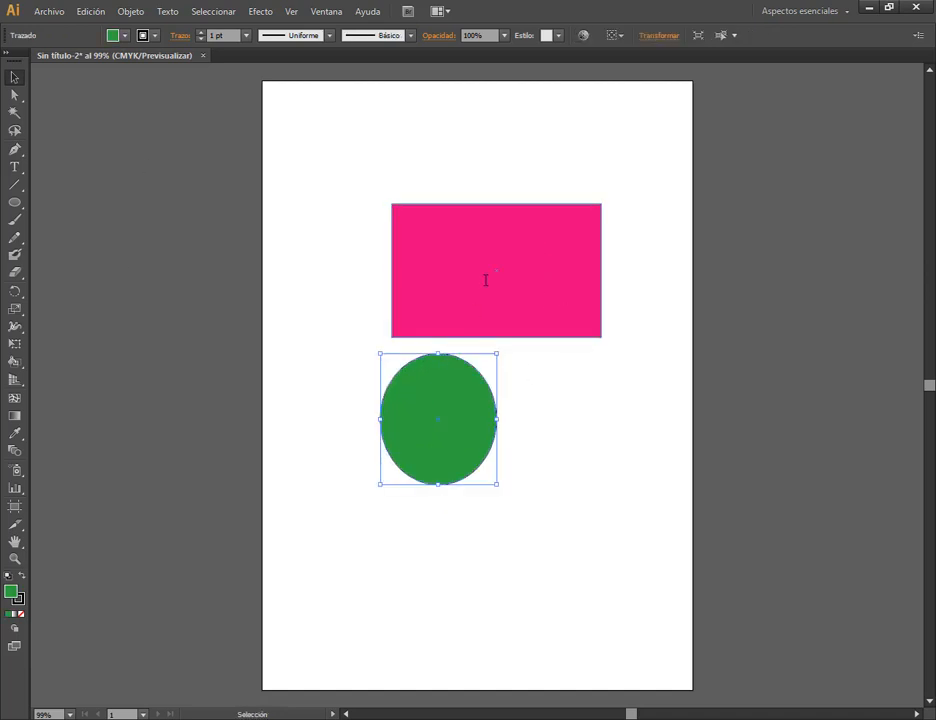
{"action": "left_click", "coordinate": [485, 278]}
{"action": "left_click", "coordinate": [246, 35]}
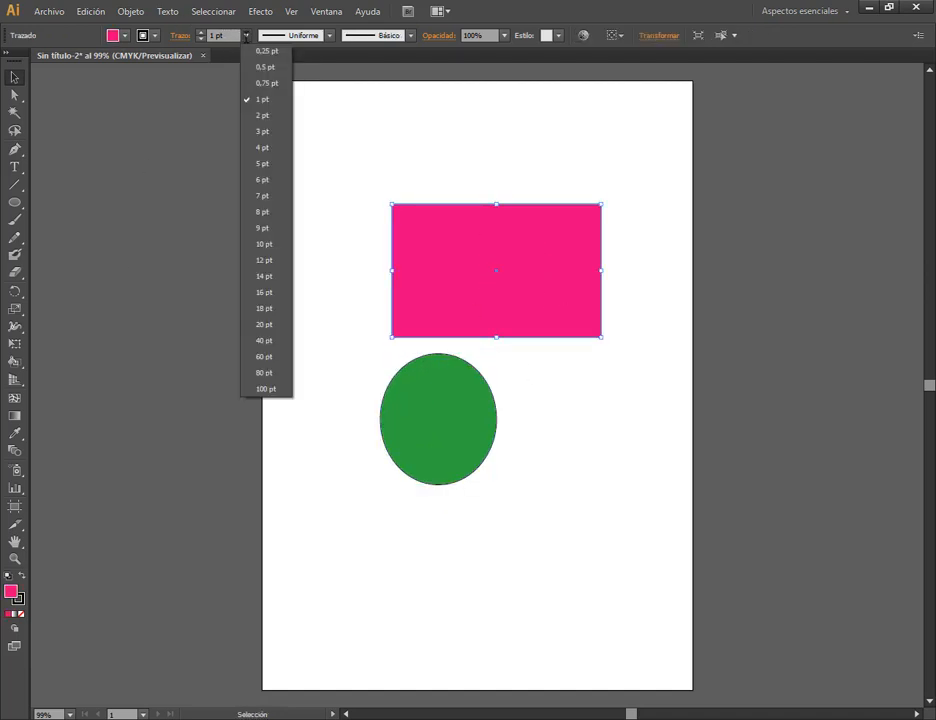
{"action": "left_click", "coordinate": [262, 211]}
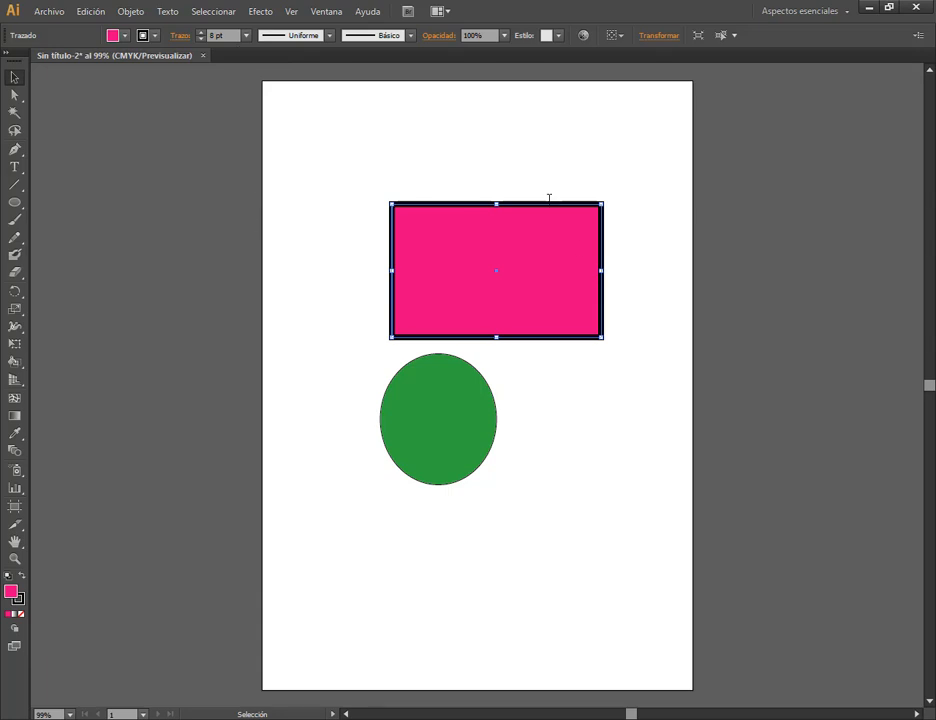
Give the rectangle a yellow stroke from the swatches, shift it slightly up and deselect it.
{"action": "left_click", "coordinate": [154, 36]}
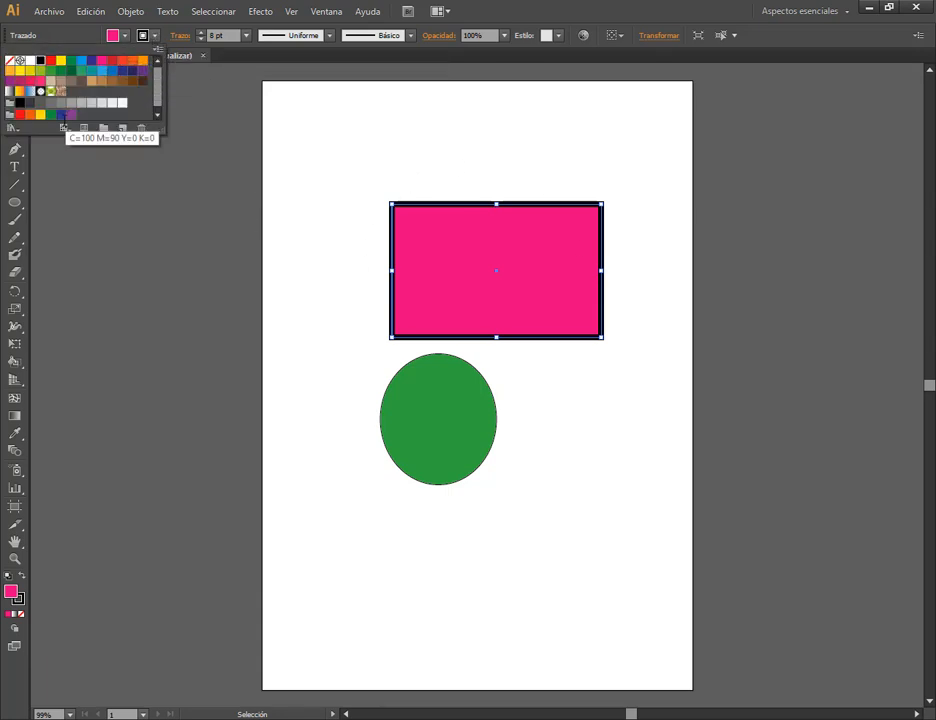
{"action": "left_click", "coordinate": [40, 114]}
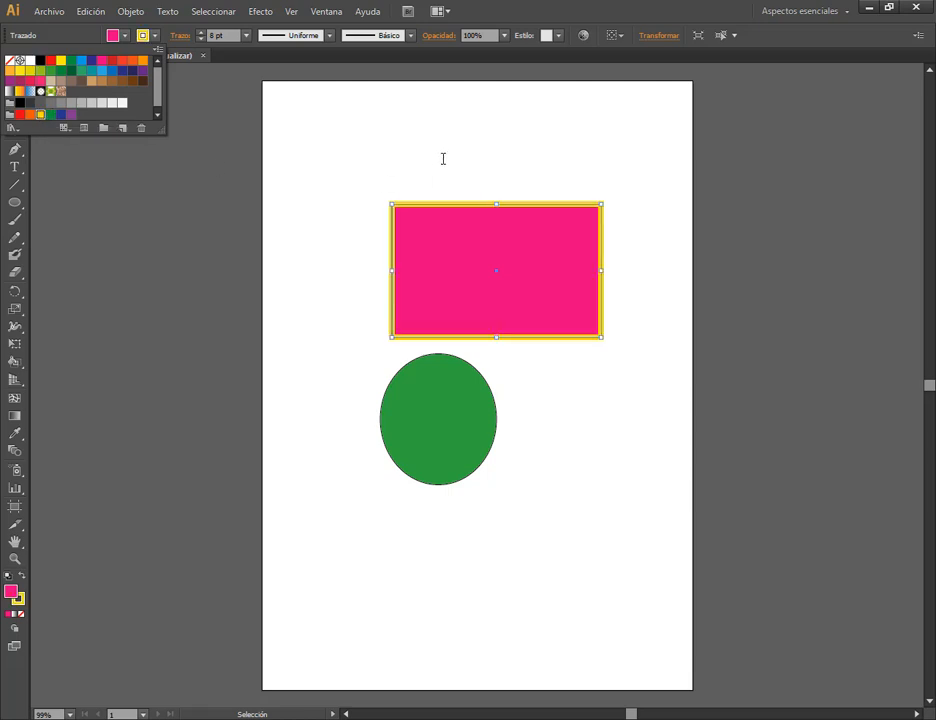
{"action": "left_click", "coordinate": [518, 176]}
{"action": "left_click_drag", "start_coordinate": [528, 203], "coordinate": [512, 200]}
{"action": "left_click", "coordinate": [512, 169]}
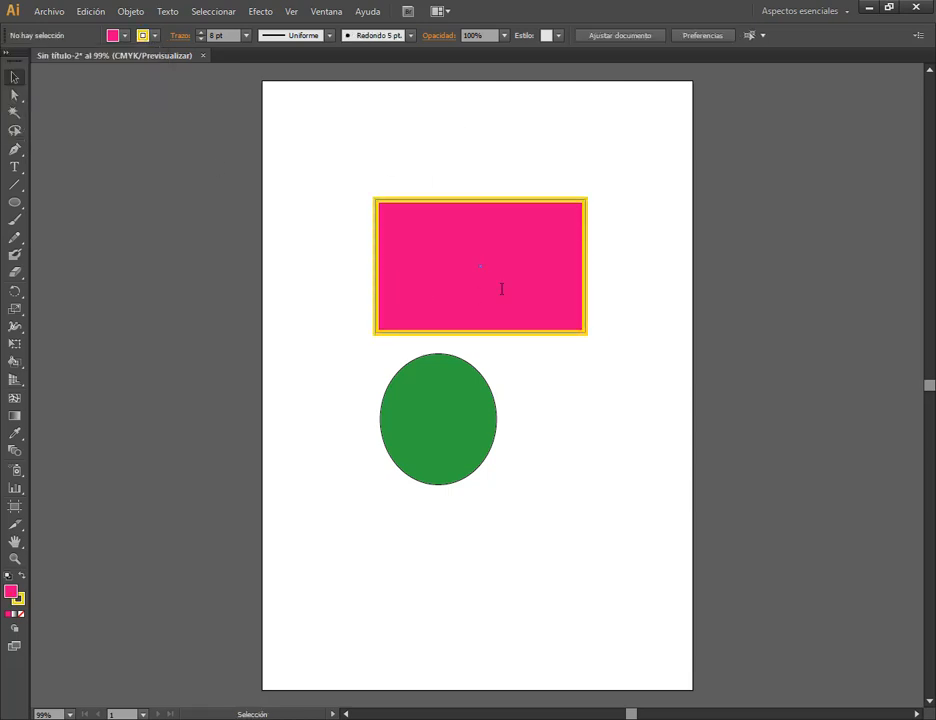
Select the pink rectangle and set its stroke colour to none.
{"action": "left_click", "coordinate": [553, 242]}
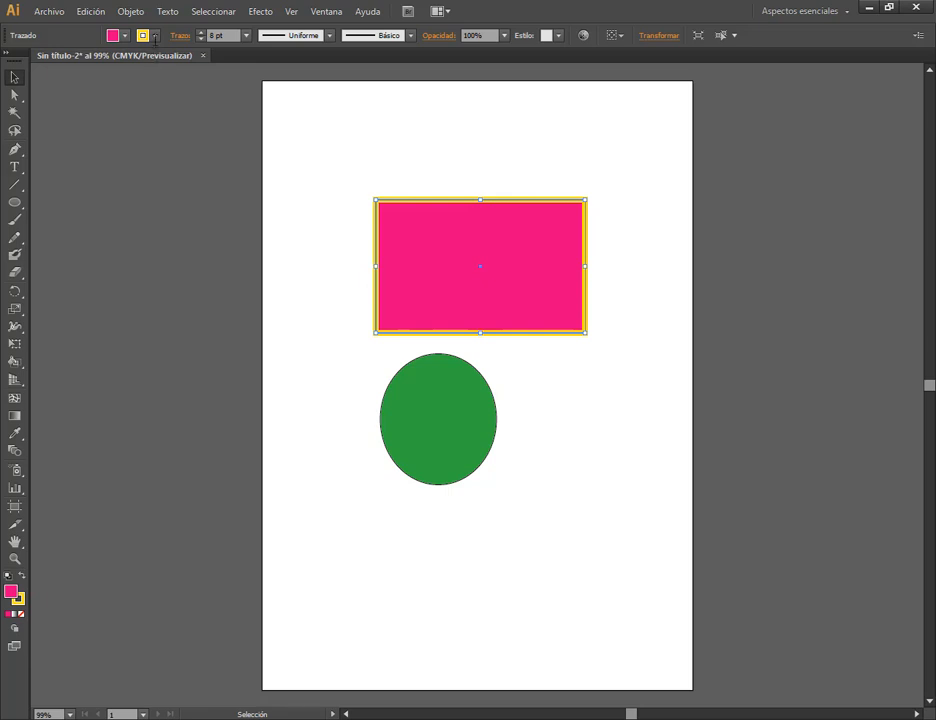
{"action": "left_click", "coordinate": [113, 33]}
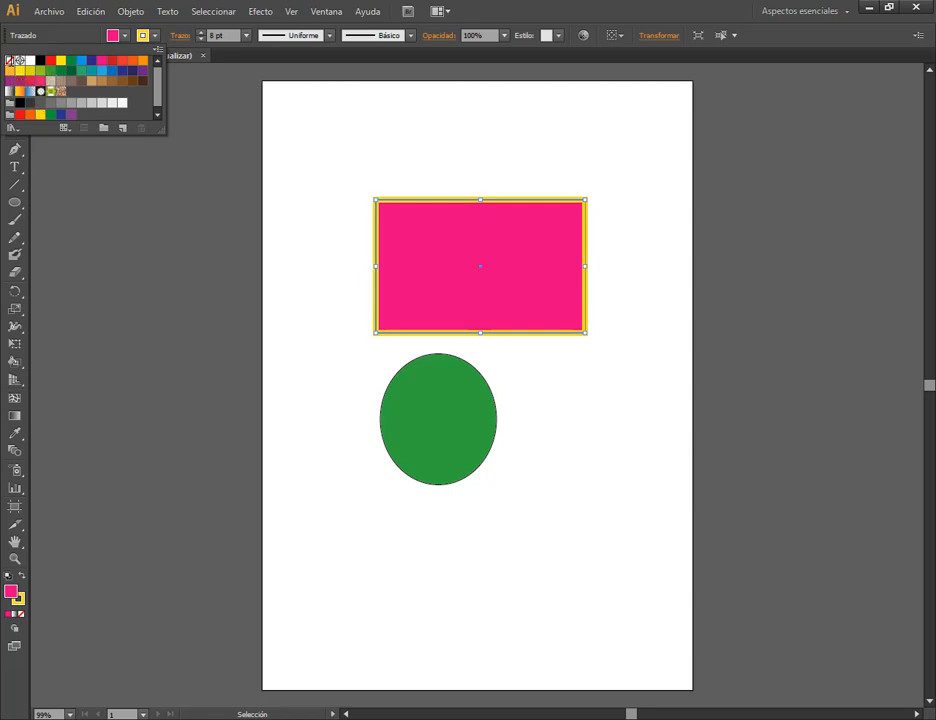
{"action": "left_click", "coordinate": [19, 61]}
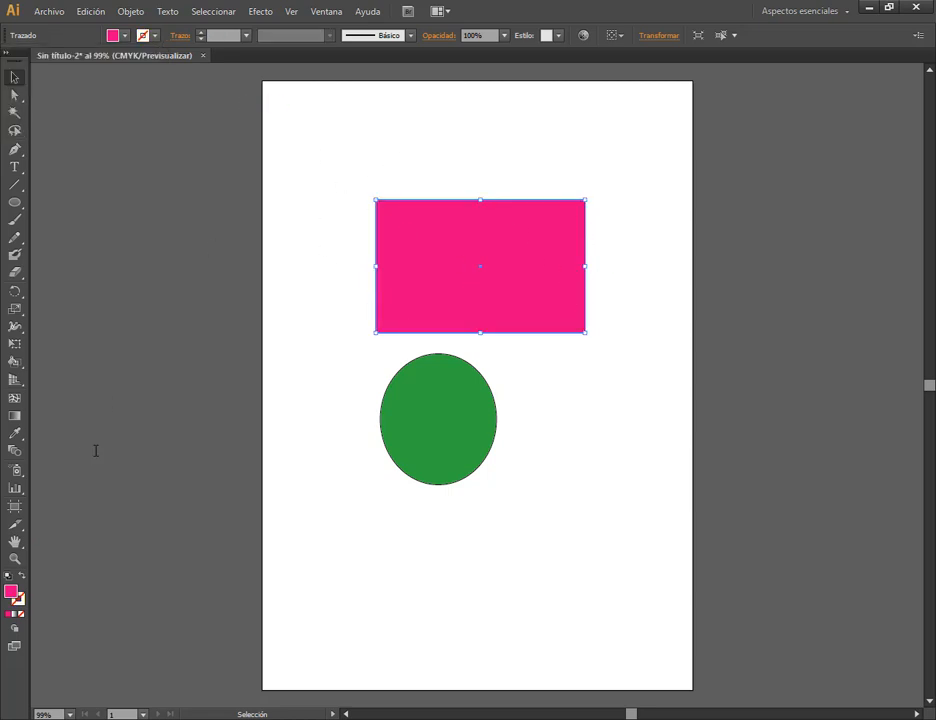
Set the green ellipse's stroke weight to 10 pt, remove its fill and deselect it.
{"action": "left_click", "coordinate": [440, 415]}
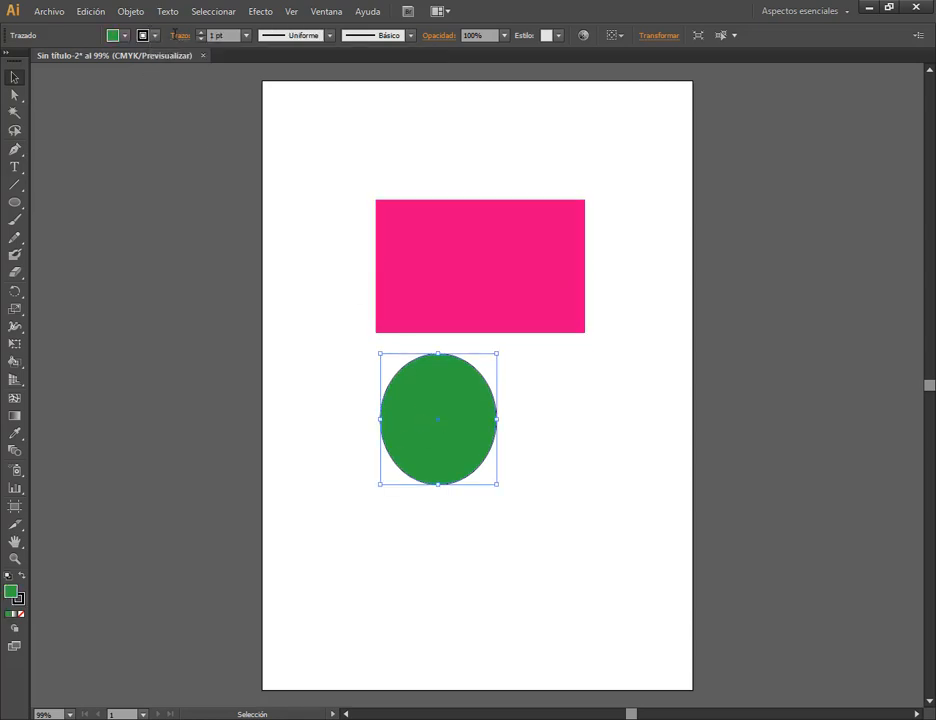
{"action": "left_click", "coordinate": [246, 35]}
{"action": "left_click", "coordinate": [258, 243]}
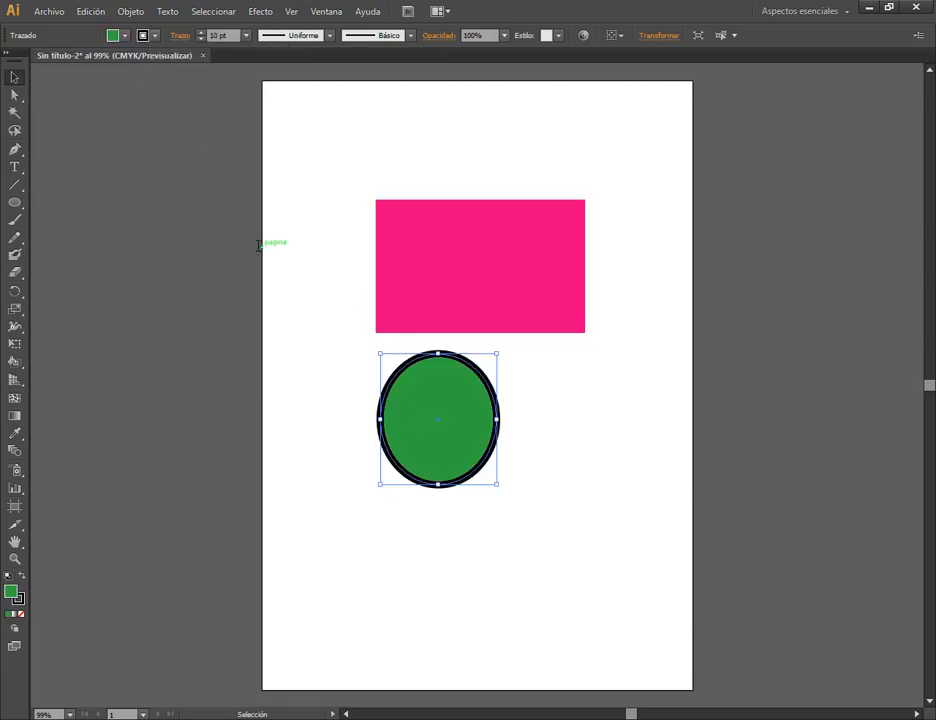
{"action": "left_click", "coordinate": [124, 35]}
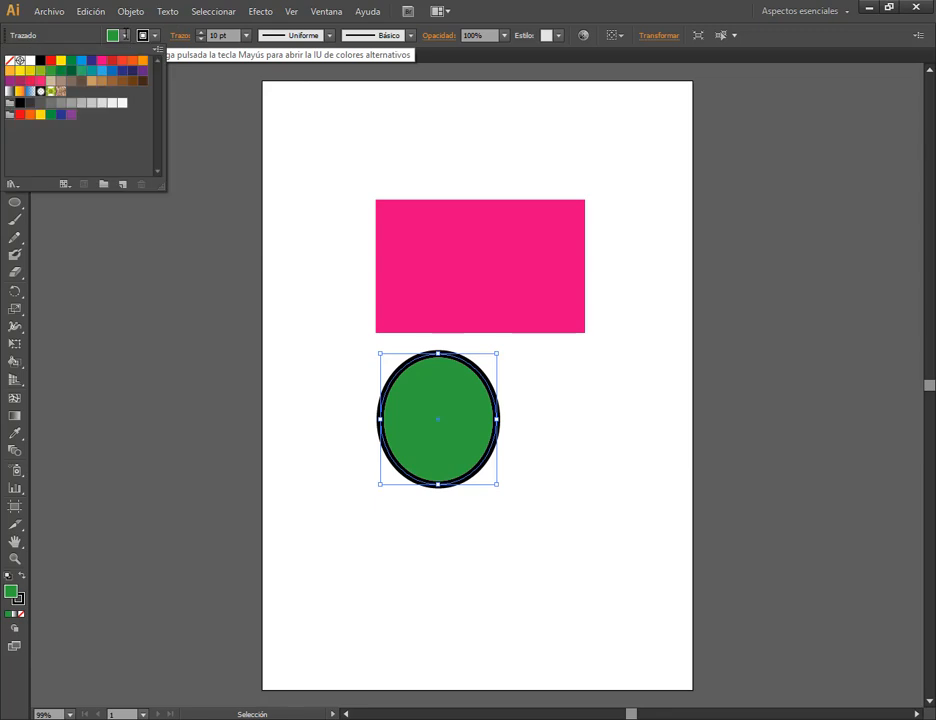
{"action": "left_click", "coordinate": [9, 60]}
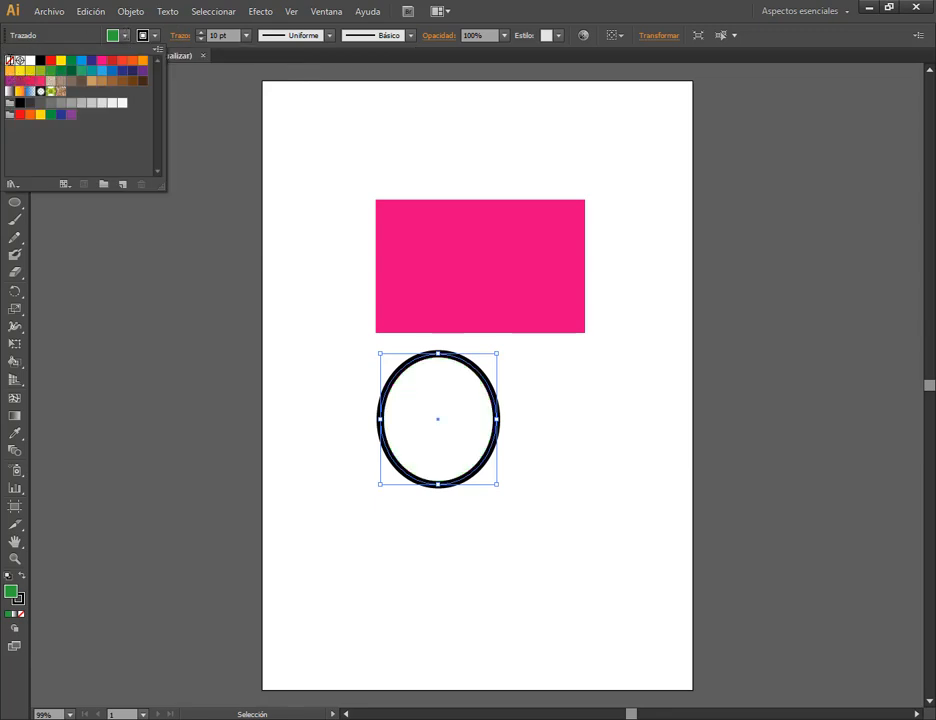
{"action": "left_click", "coordinate": [596, 408]}
{"action": "left_click", "coordinate": [527, 403]}
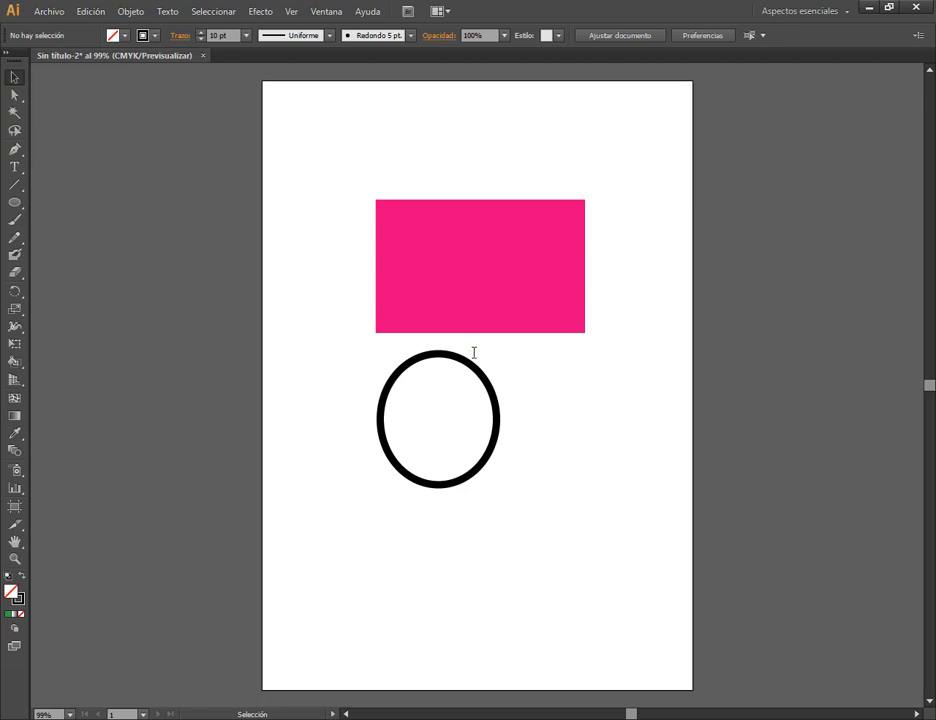
Move the unfilled ellipse onto the rectangle's lower right corner and fill it with orange F74A06.
{"action": "left_click_drag", "start_coordinate": [474, 361], "coordinate": [589, 313]}
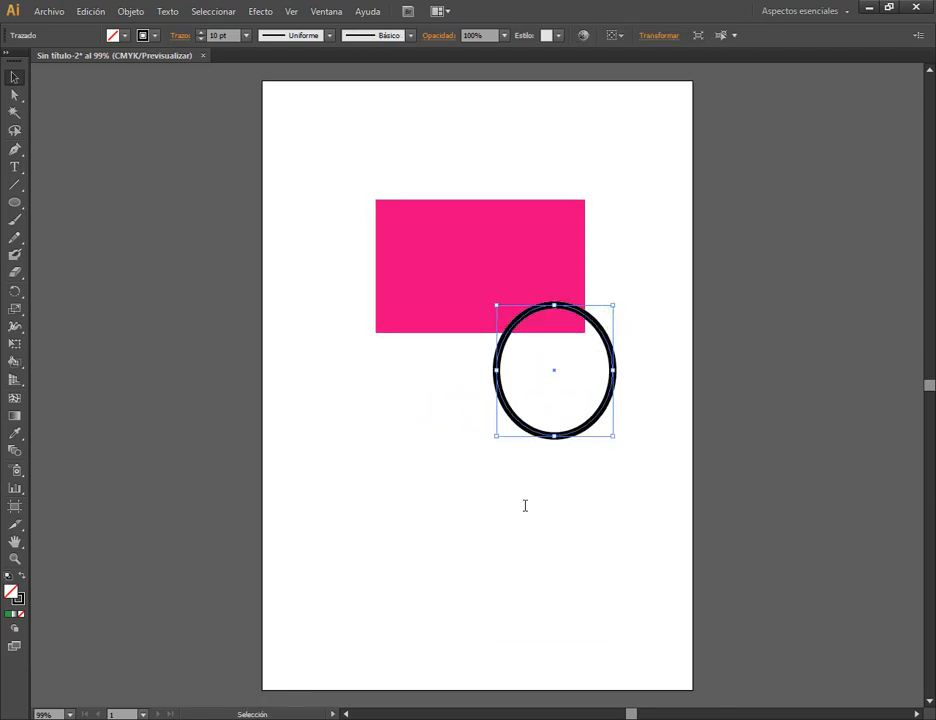
{"action": "left_click", "coordinate": [455, 296]}
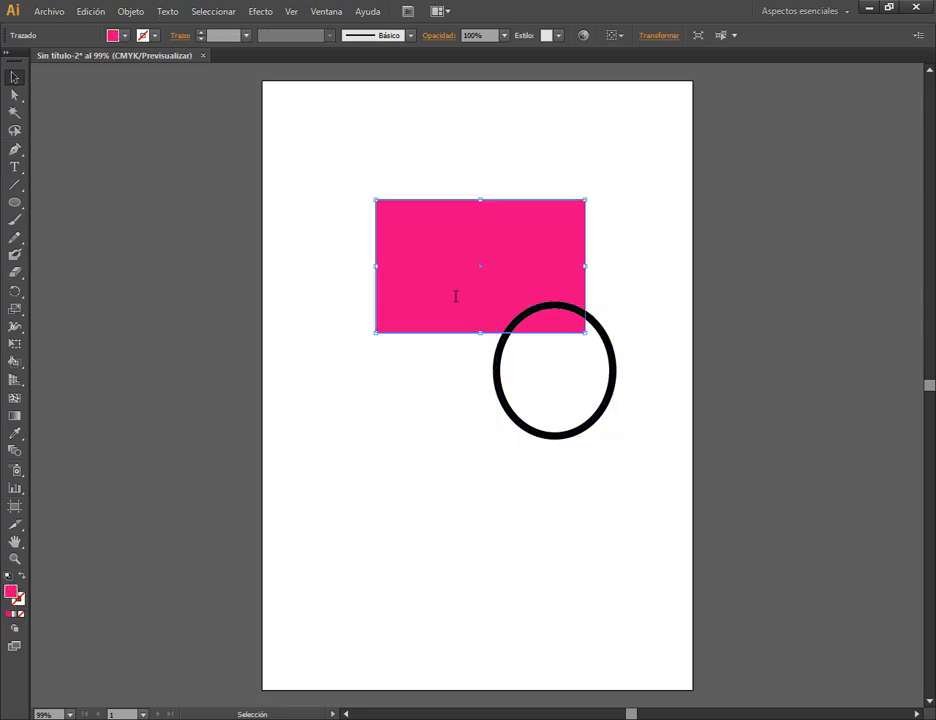
{"action": "left_click", "coordinate": [515, 425]}
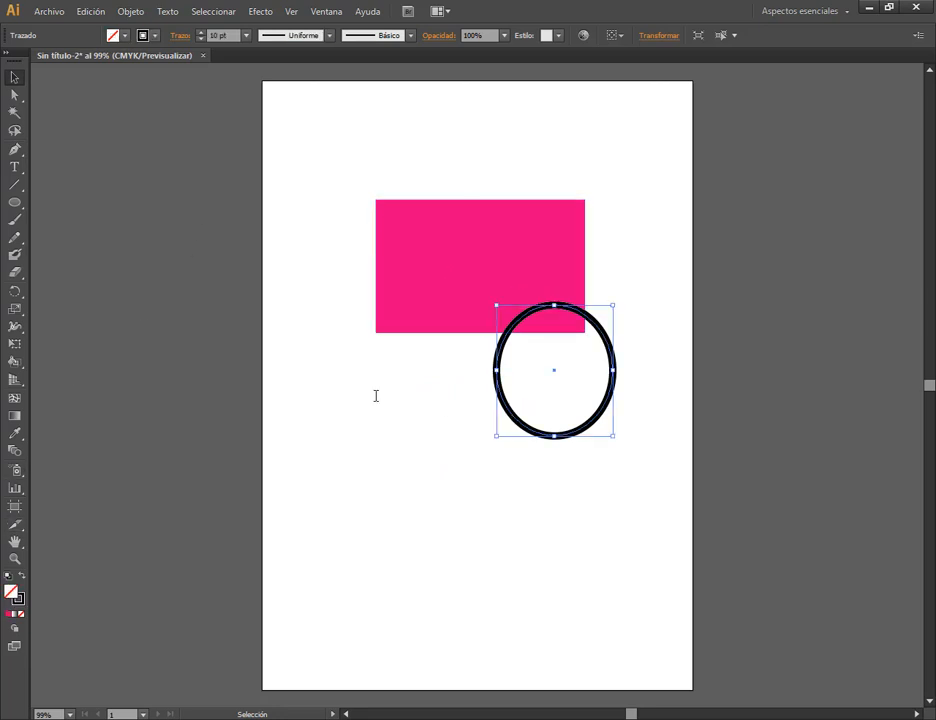
{"action": "double_click", "coordinate": [11, 591]}
{"action": "left_click", "coordinate": [479, 383]}
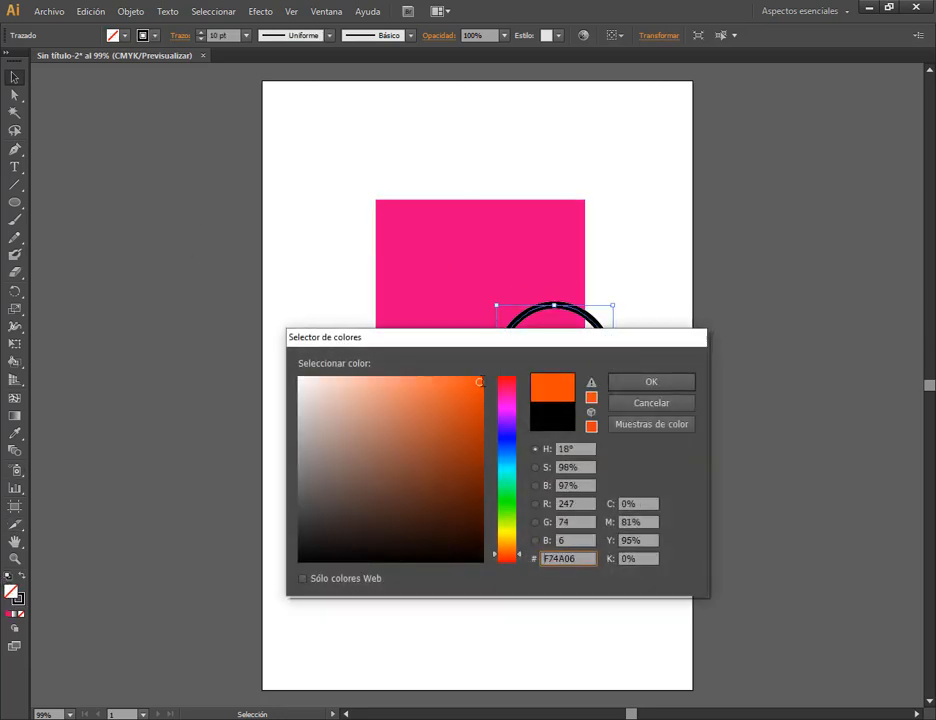
{"action": "left_click", "coordinate": [648, 383]}
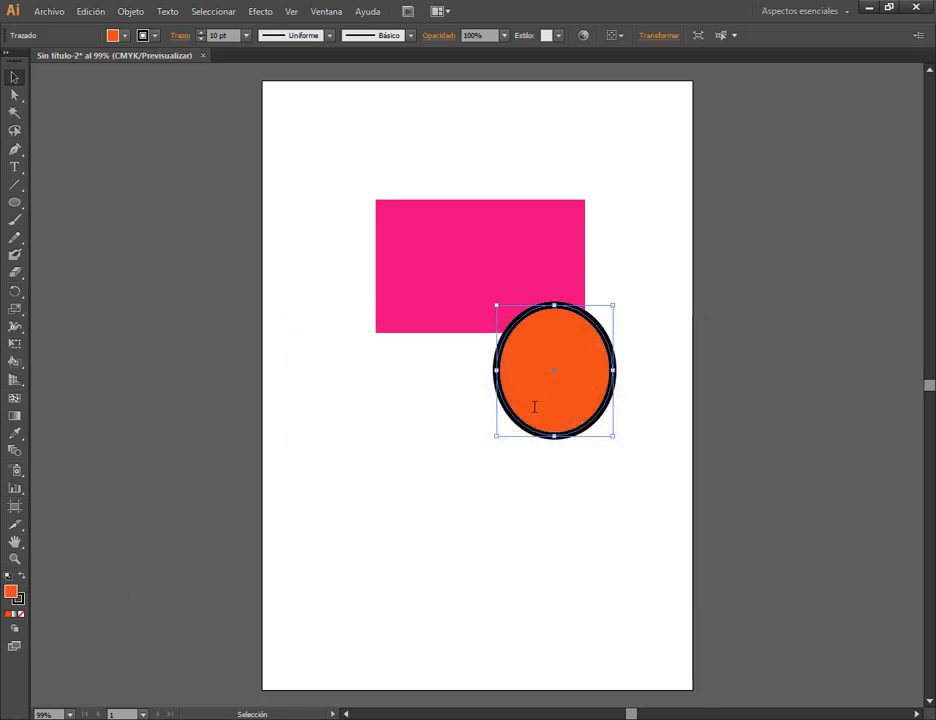
{"action": "left_click_drag", "start_coordinate": [48, 562], "coordinate": [1, 633]}
{"action": "left_click_drag", "start_coordinate": [6, 678], "coordinate": [9, 627]}
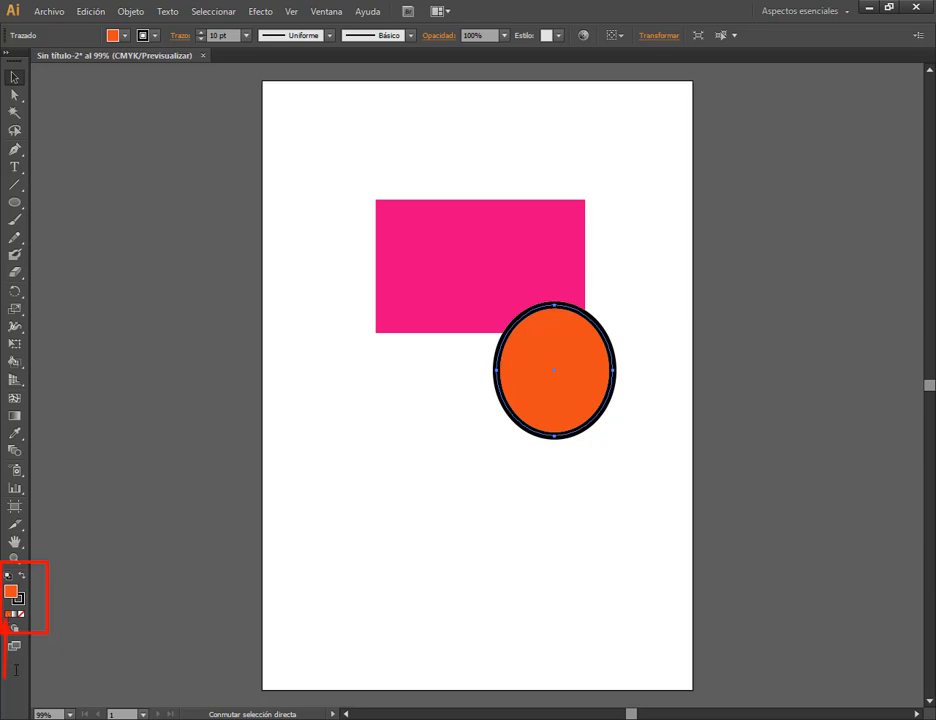
{"action": "mouse_move", "coordinate": [16, 670]}
{"action": "left_mouse_down"}
{"action": "mouse_move", "coordinate": [15, 630]}
{"action": "mouse_move", "coordinate": [26, 631]}
{"action": "left_mouse_up"}
{"action": "key", "text": "v"}
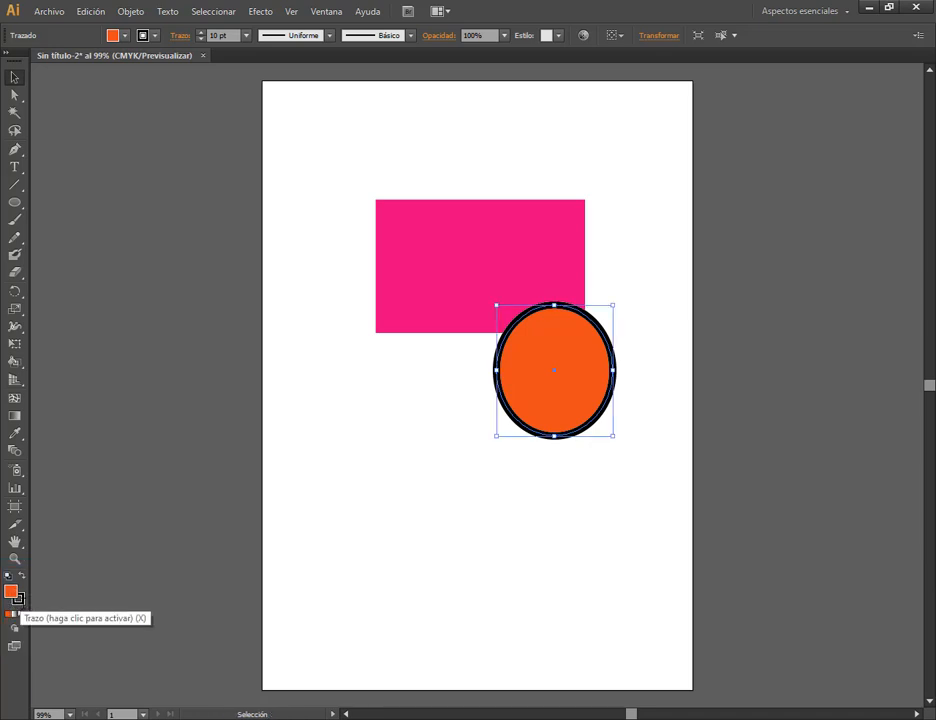
With the stroke colour activated, move the orange ellipse to the middle of the rectangle's lower edge and close the Color panel.
{"action": "left_click", "coordinate": [18, 599]}
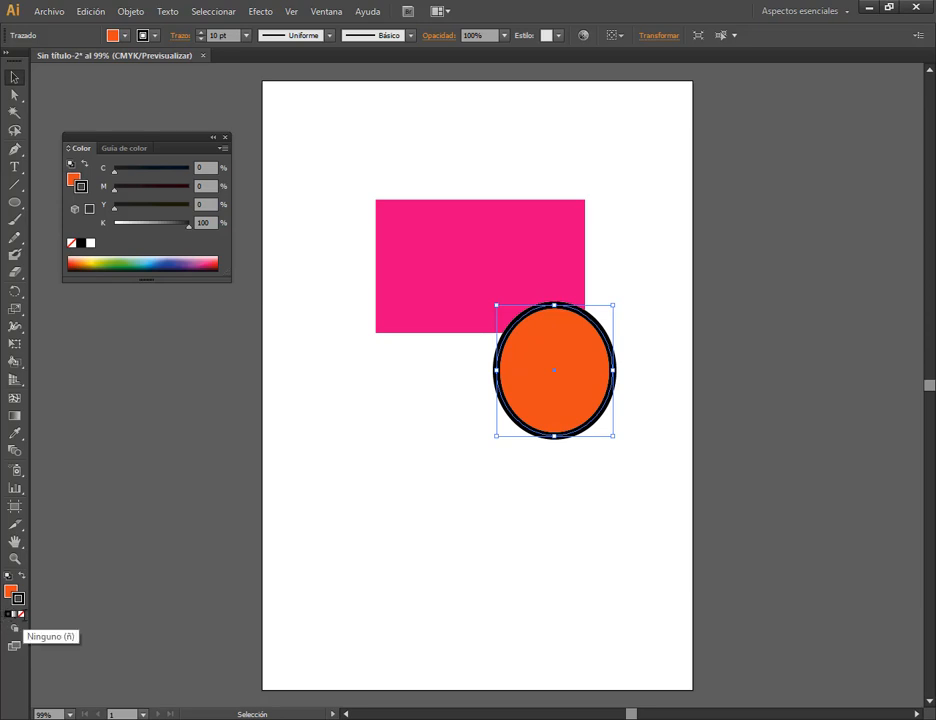
{"action": "left_click_drag", "start_coordinate": [601, 325], "coordinate": [527, 316]}
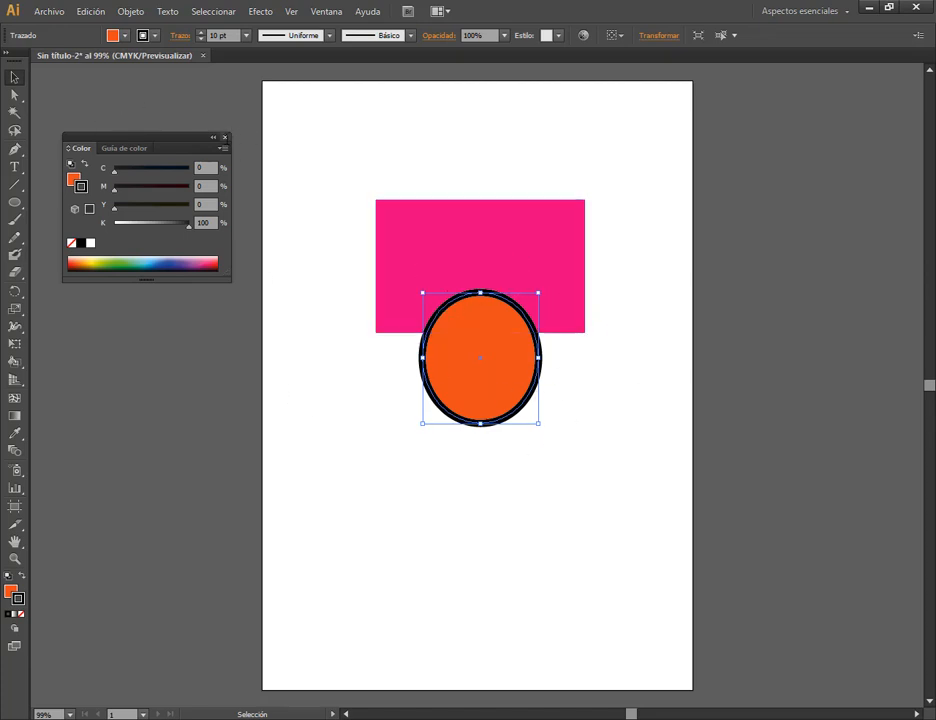
{"action": "key", "text": "shift+Tab"}
{"action": "left_click_drag", "start_coordinate": [420, 356], "coordinate": [325, 410]}
{"action": "left_click_drag", "start_coordinate": [398, 425], "coordinate": [495, 374]}
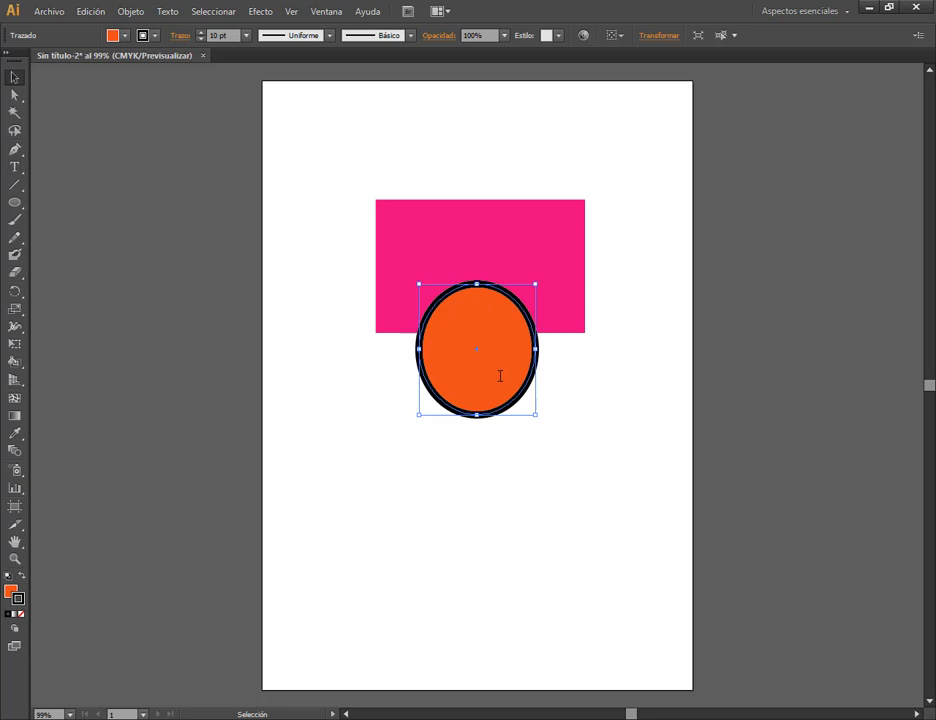
Delete the orange ellipse and the pink rectangle to leave the artboard empty.
{"action": "key", "text": "Delete"}
{"action": "left_click", "coordinate": [522, 280]}
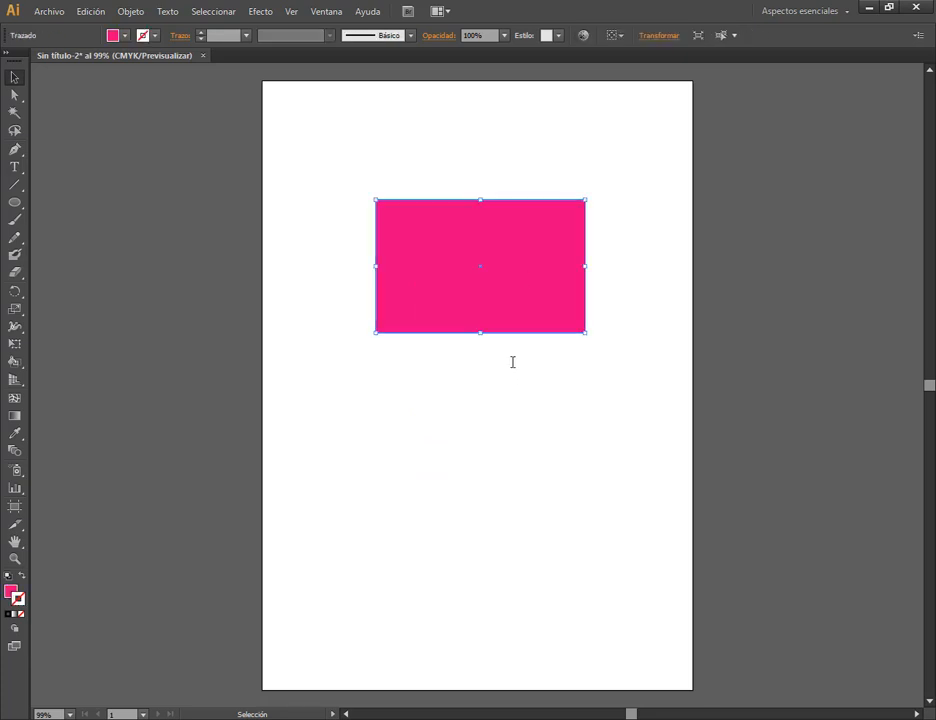
{"action": "key", "text": "Delete"}
Draw five small pink ellipses without stroke scattered across the artboard and return to the Selection tool.
{"action": "left_click", "coordinate": [14, 202]}
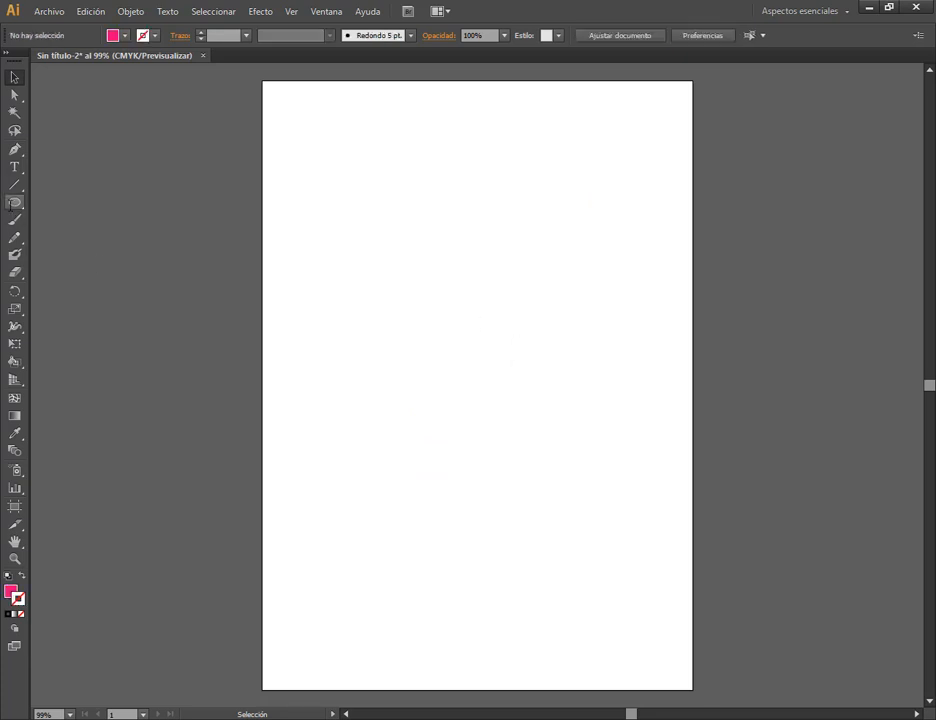
{"action": "left_click_drag", "start_coordinate": [304, 118], "coordinate": [358, 167]}
{"action": "left_click_drag", "start_coordinate": [477, 288], "coordinate": [519, 329]}
{"action": "left_click_drag", "start_coordinate": [359, 382], "coordinate": [437, 451]}
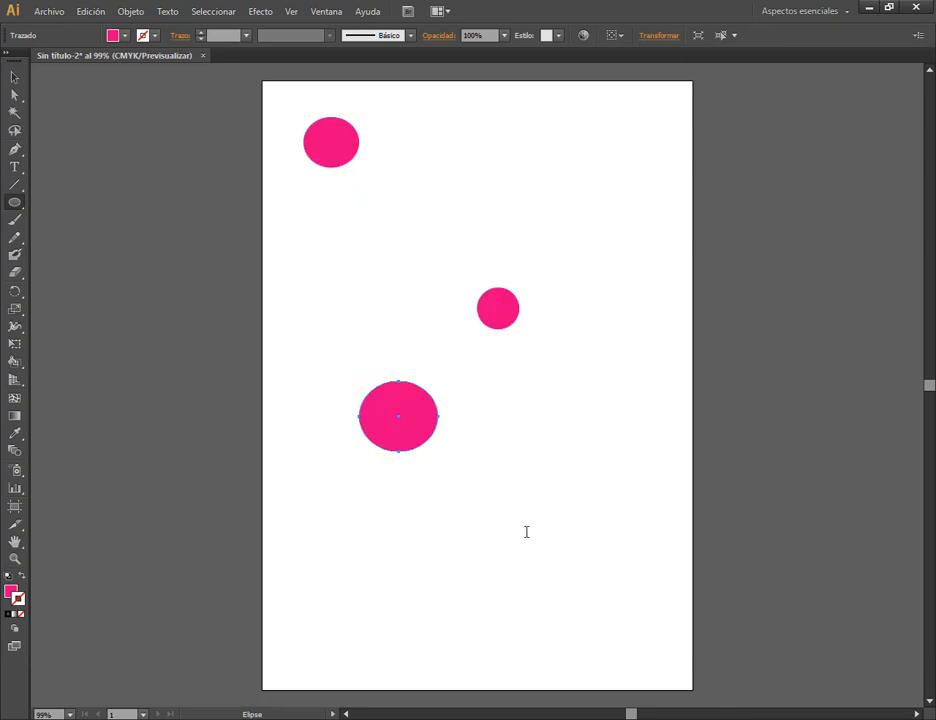
{"action": "left_click_drag", "start_coordinate": [595, 580], "coordinate": [650, 646]}
{"action": "left_click_drag", "start_coordinate": [607, 131], "coordinate": [655, 172]}
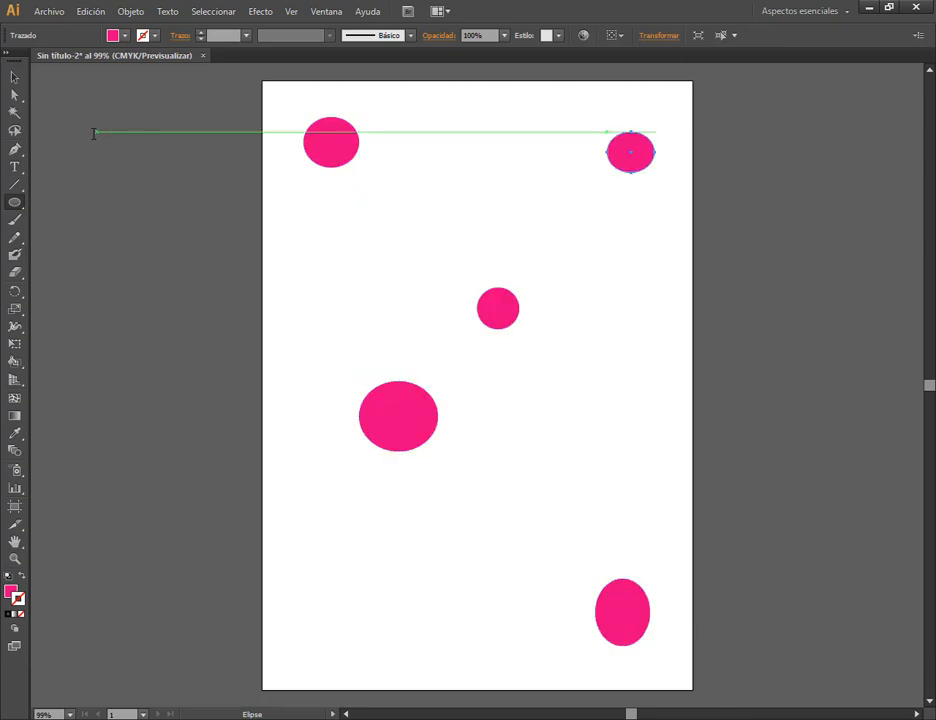
{"action": "left_click", "coordinate": [15, 76]}
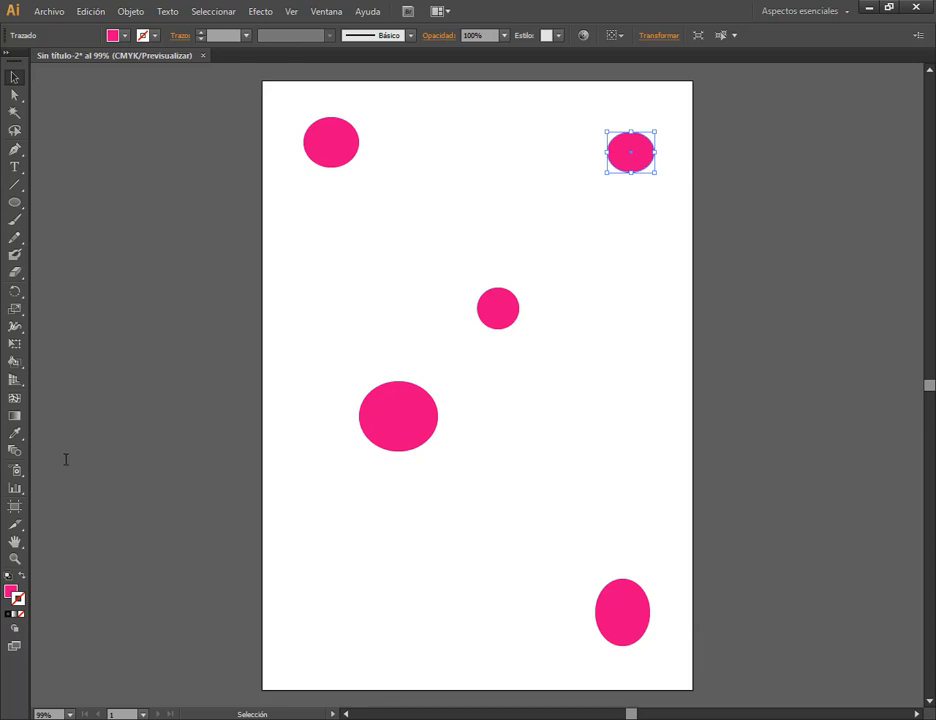
Zoom in on the upper right ellipse with the Zoom tool up to 400%.
{"action": "key", "text": "z"}
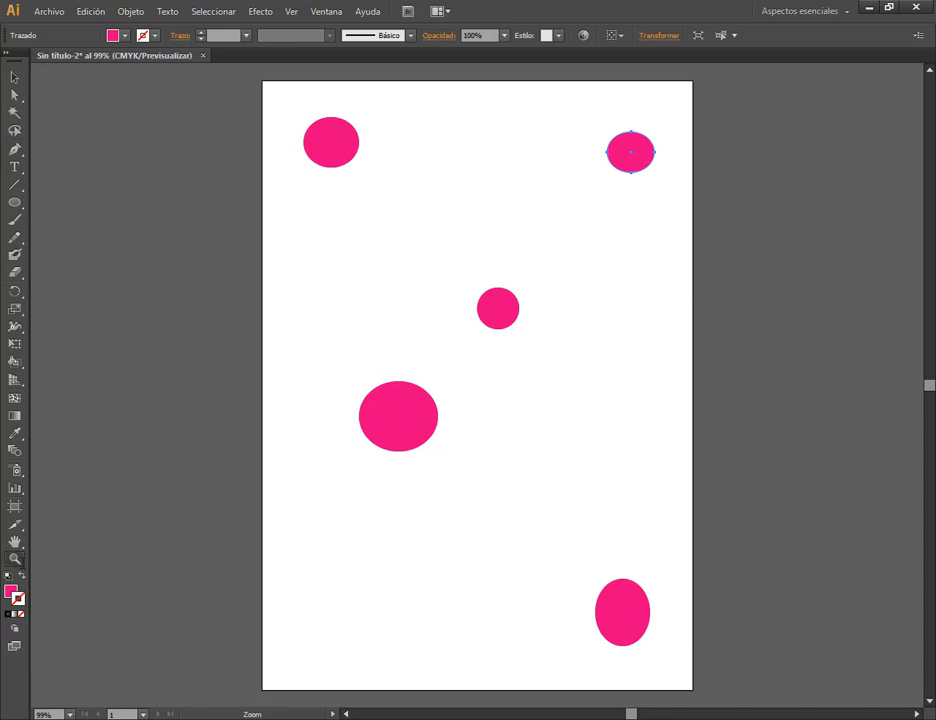
{"action": "left_click", "coordinate": [378, 315]}
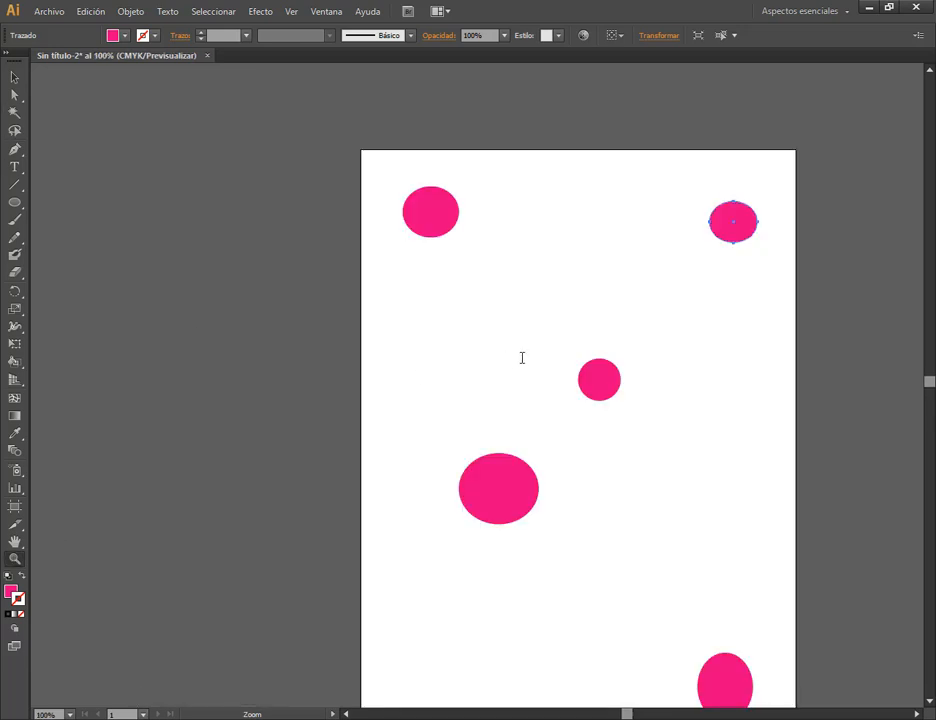
{"action": "left_click", "coordinate": [562, 398]}
{"action": "left_click", "coordinate": [548, 370]}
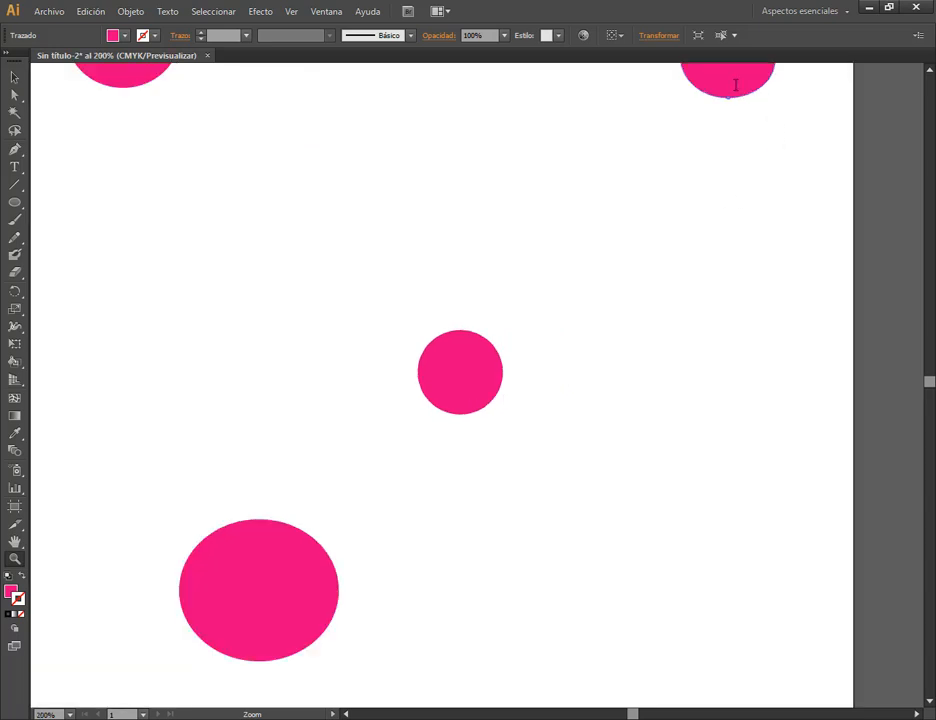
{"action": "left_click", "coordinate": [735, 85]}
{"action": "left_click", "coordinate": [466, 410]}
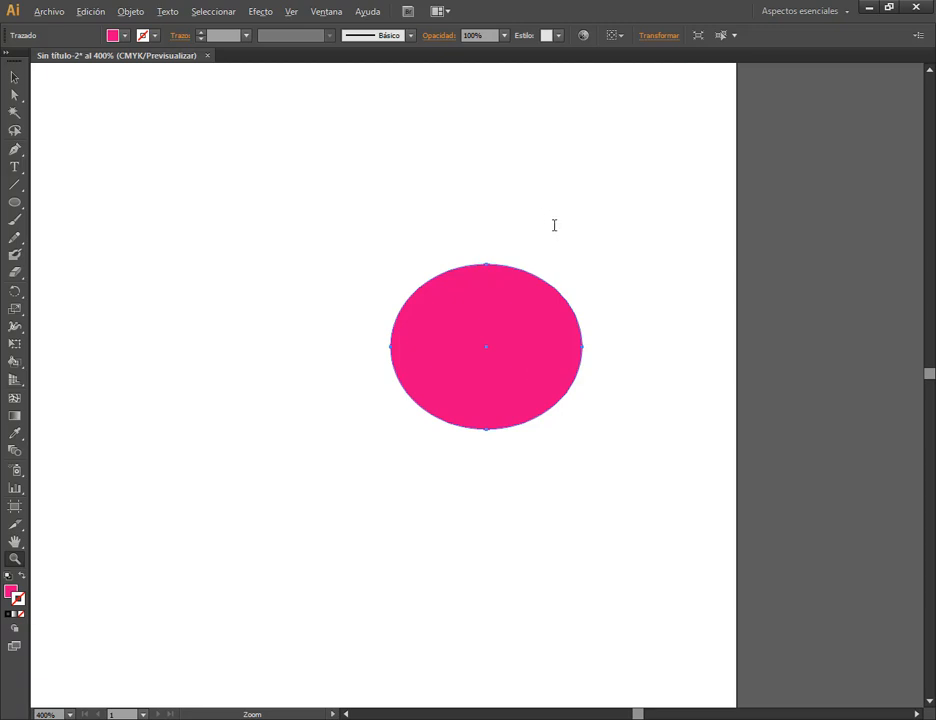
Zoom out to 66.67%, centre the artboard in view with the Hand tool and return to the Selection tool.
{"action": "key", "text": "ctrl+minus"}
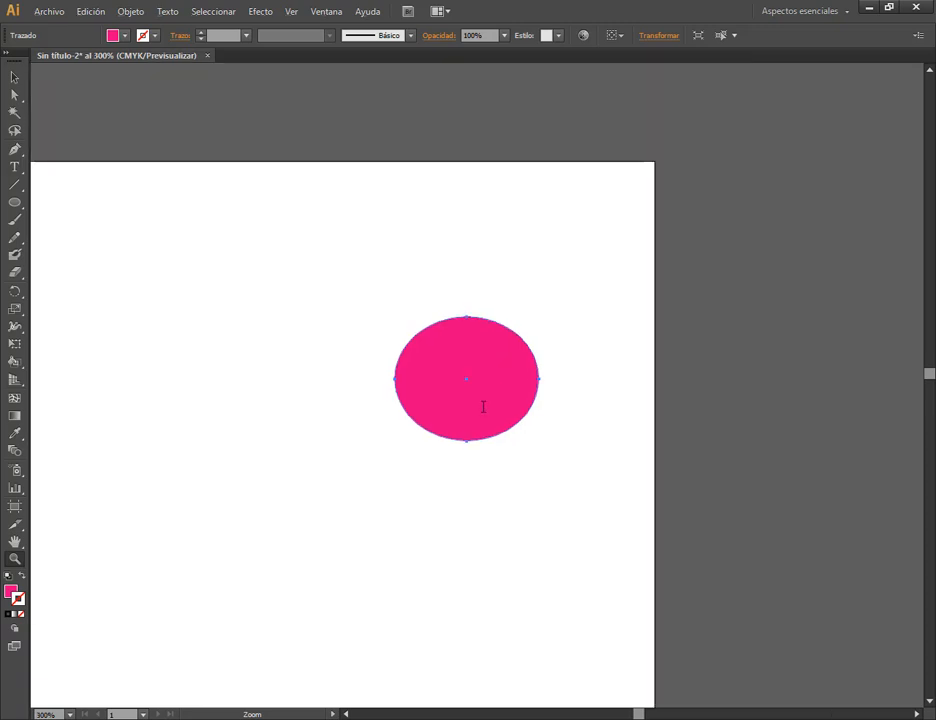
{"action": "key", "text": "ctrl+minus"}
{"action": "key", "text": "ctrl+minus"}
{"action": "key", "text": "ctrl+minus"}
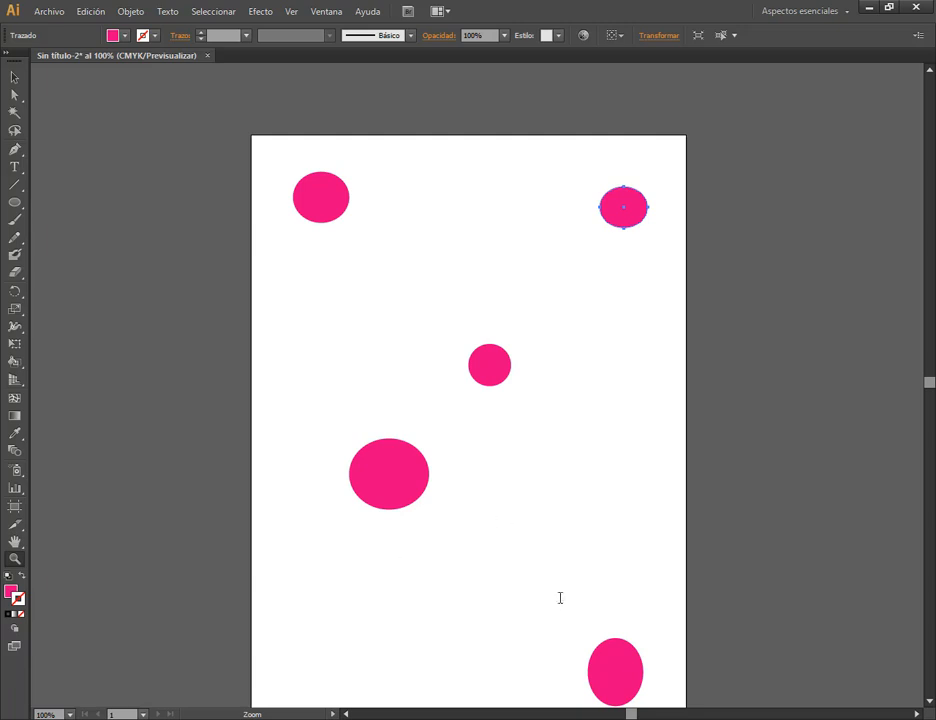
{"action": "key", "text": "ctrl+minus"}
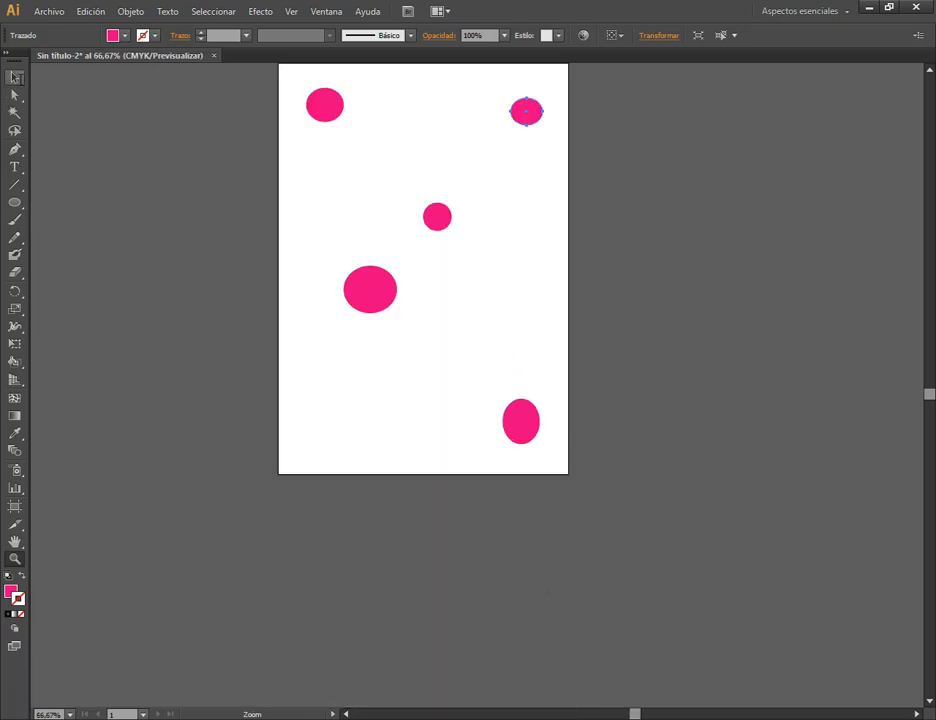
{"action": "key", "text": "h"}
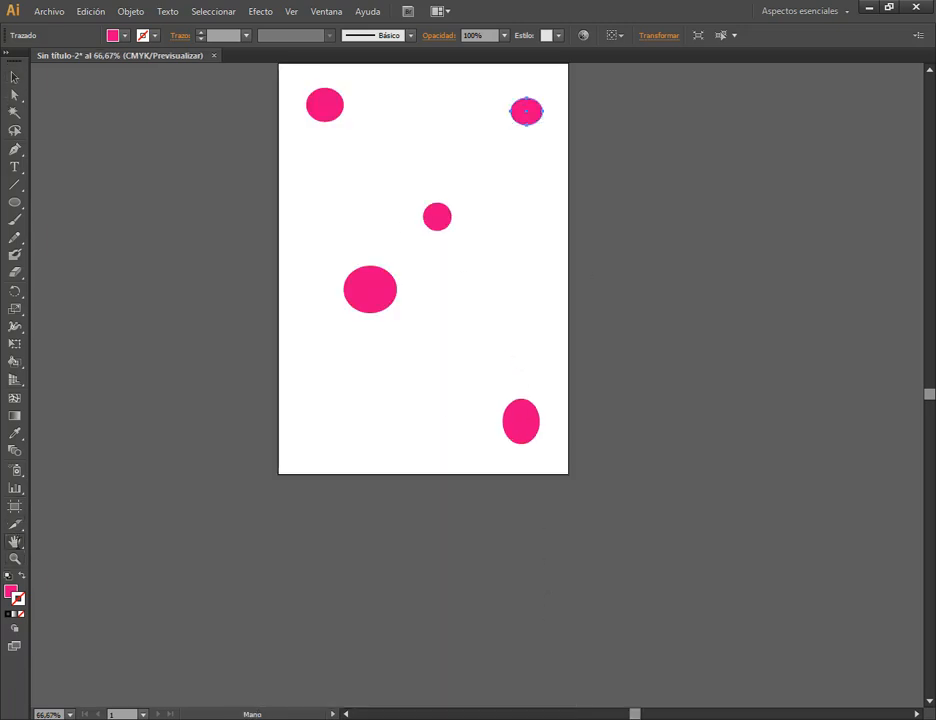
{"action": "left_click_drag", "start_coordinate": [470, 245], "coordinate": [516, 334]}
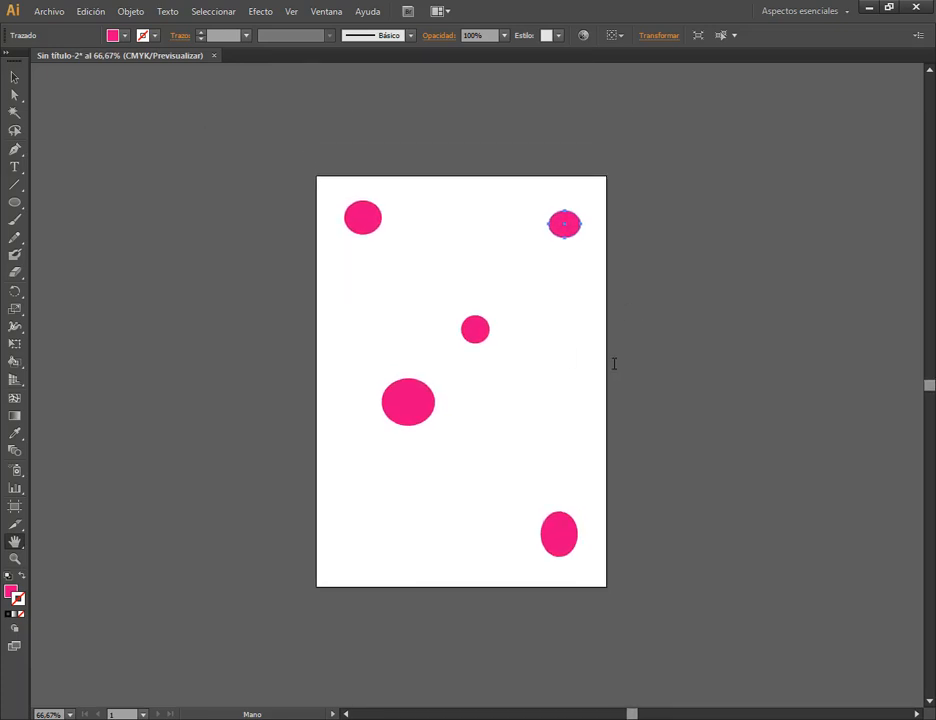
{"action": "key", "text": "v"}
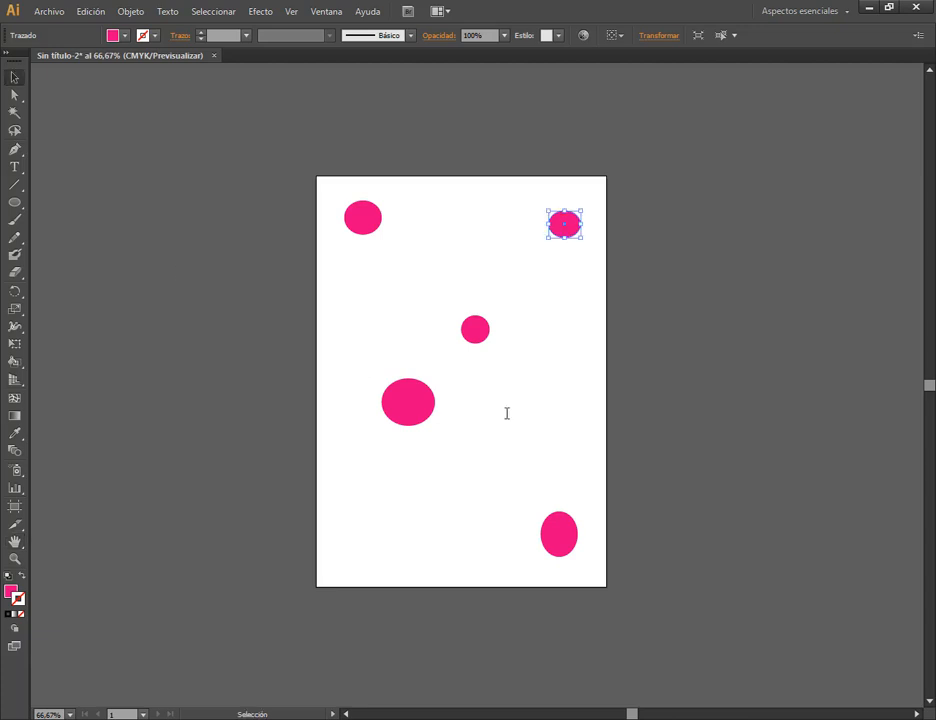
Practise zooming in and out on the artboard between 50% and 150% with the Selection tool active, finishing at 100%.
{"action": "scroll", "coordinate": [507, 413], "scroll_direction": "up", "scroll_amount": 1}
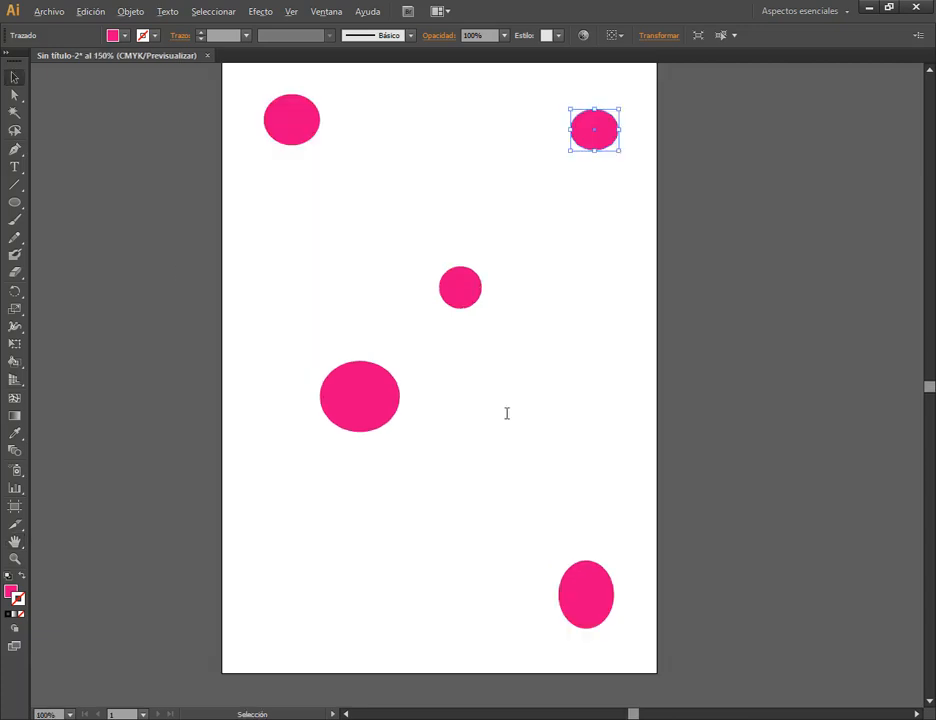
{"action": "scroll", "coordinate": [507, 413], "scroll_direction": "up", "scroll_amount": 4}
{"action": "scroll", "coordinate": [507, 413], "scroll_direction": "down", "scroll_amount": 6}
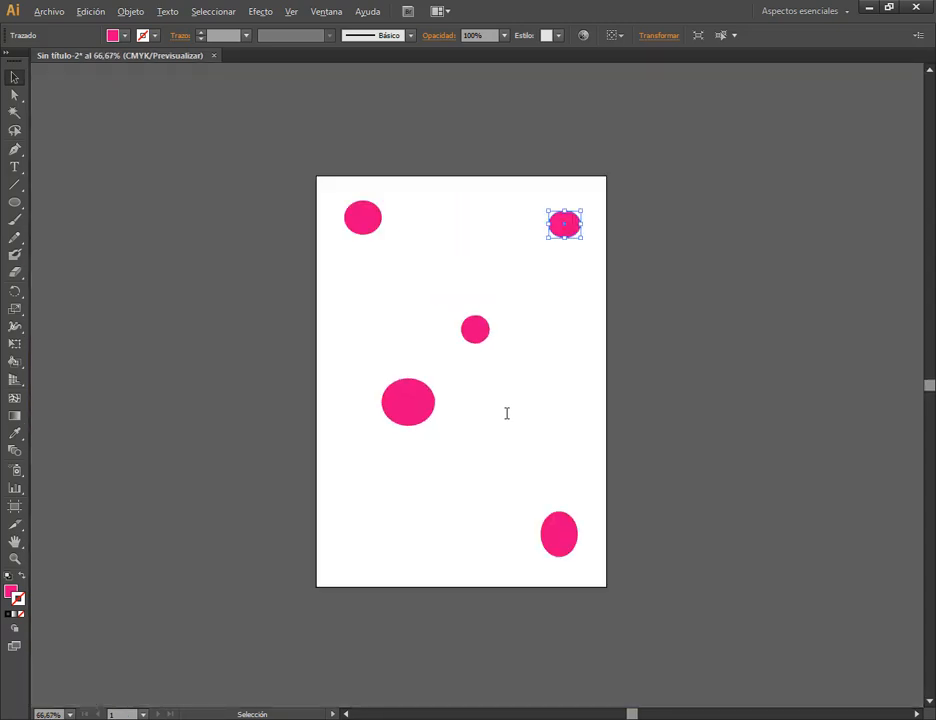
{"action": "scroll", "coordinate": [507, 413], "scroll_direction": "up", "scroll_amount": 2}
{"action": "scroll", "coordinate": [507, 413], "scroll_direction": "down", "scroll_amount": 1}
{"action": "scroll", "coordinate": [507, 413], "scroll_direction": "up", "scroll_amount": 1}
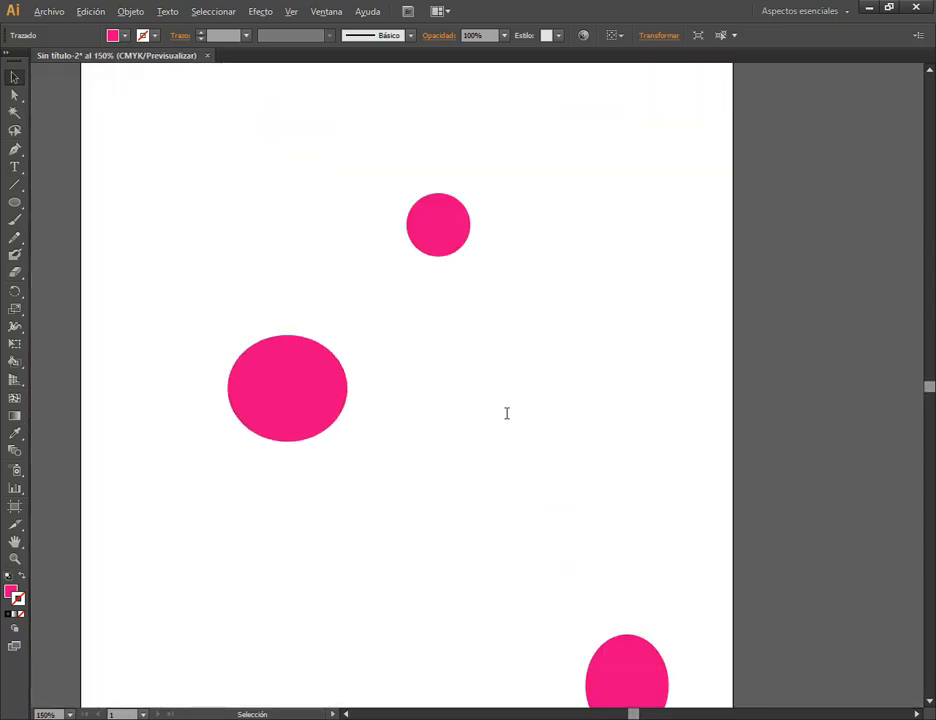
{"action": "key", "text": "alt"}
{"action": "scroll", "coordinate": [507, 413], "scroll_direction": "down", "scroll_amount": 1}
{"action": "scroll", "coordinate": [507, 413], "scroll_direction": "down", "scroll_amount": 2}
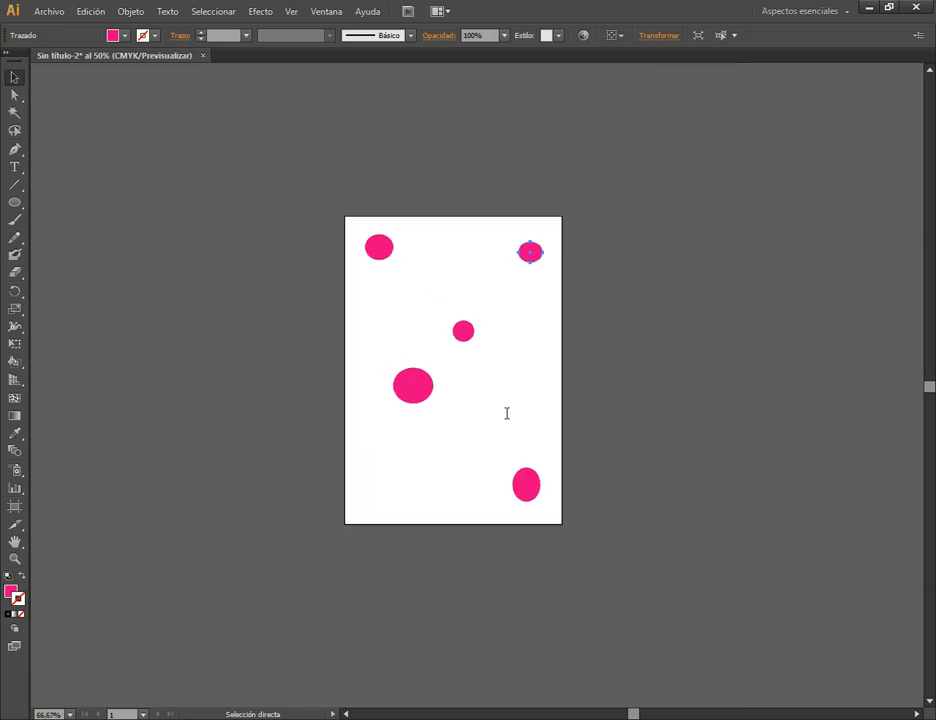
{"action": "scroll", "coordinate": [507, 413], "scroll_direction": "up", "scroll_amount": 1}
{"action": "scroll", "coordinate": [507, 413], "scroll_direction": "up", "scroll_amount": 1}
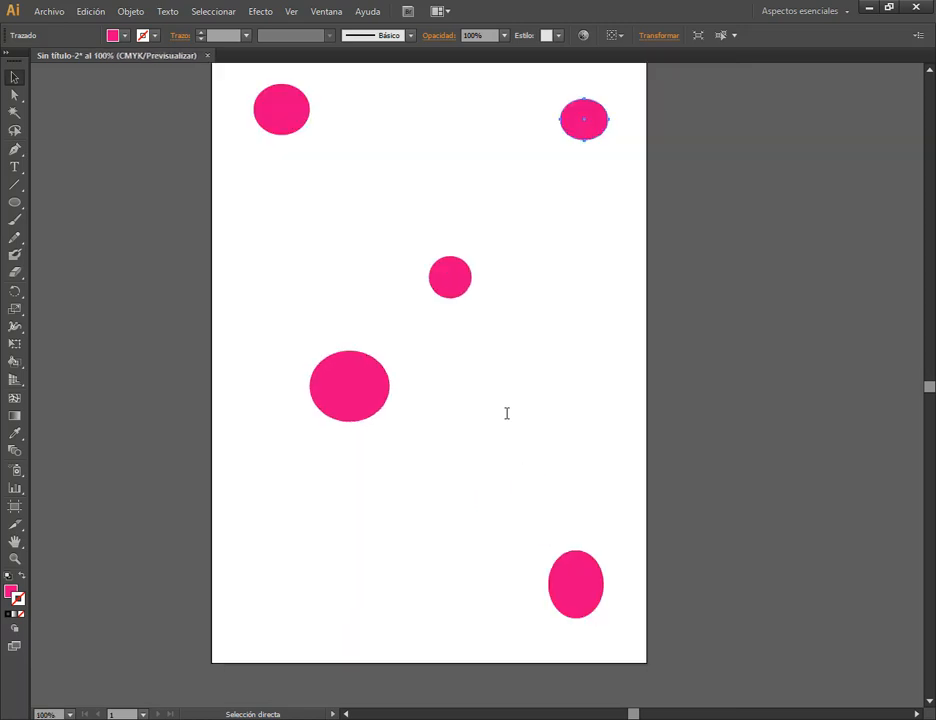
Zoom out to 4.17% to view the canvas around the artboard, and fit the artboard in the window.
{"action": "left_click", "coordinate": [290, 11]}
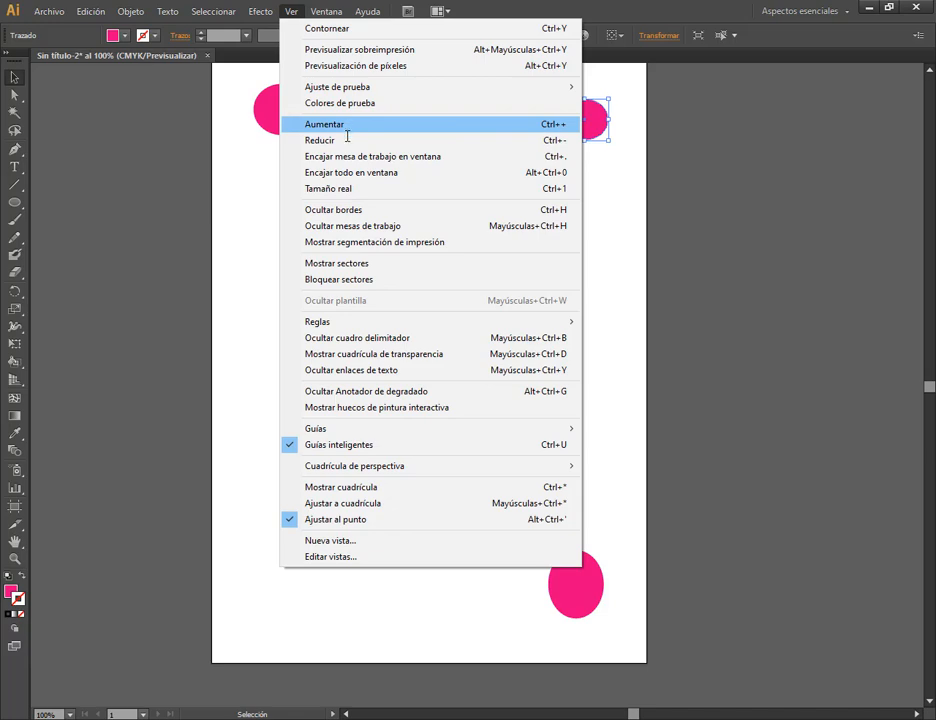
{"action": "left_click", "coordinate": [399, 144]}
{"action": "scroll", "coordinate": [598, 370], "scroll_direction": "down", "scroll_amount": 8}
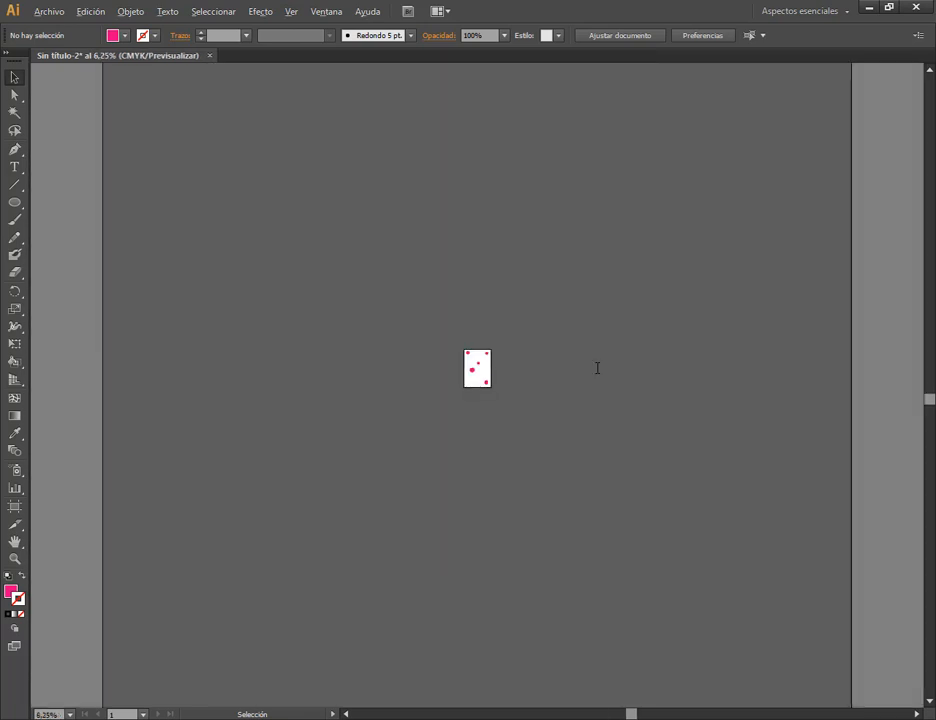
{"action": "key", "text": "space"}
{"action": "left_click_drag", "start_coordinate": [583, 381], "coordinate": [333, 358]}
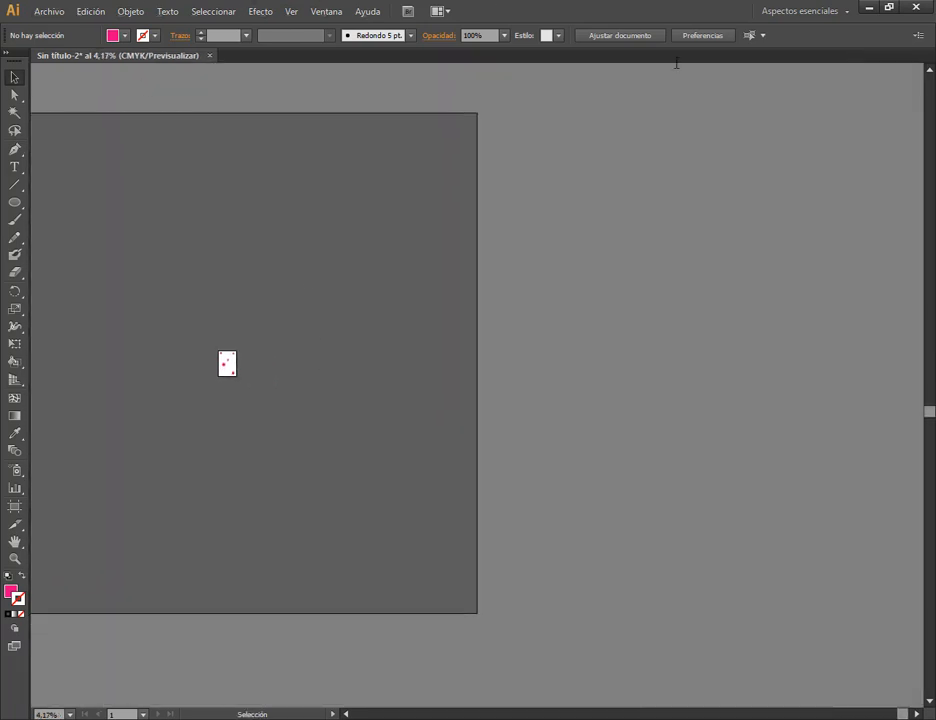
{"action": "left_click", "coordinate": [290, 11]}
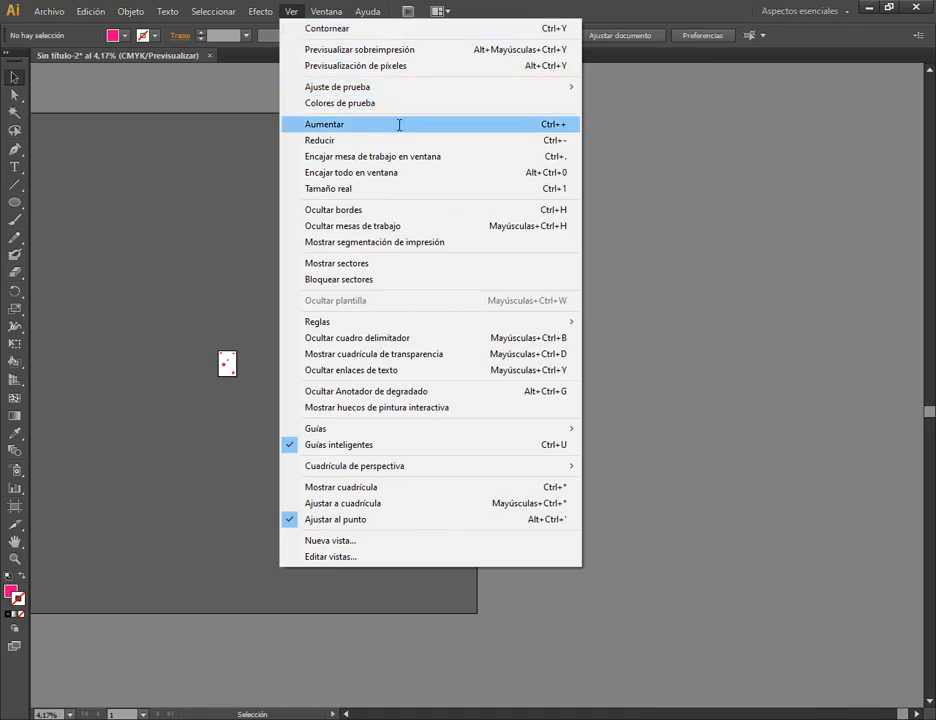
{"action": "left_click", "coordinate": [358, 157]}
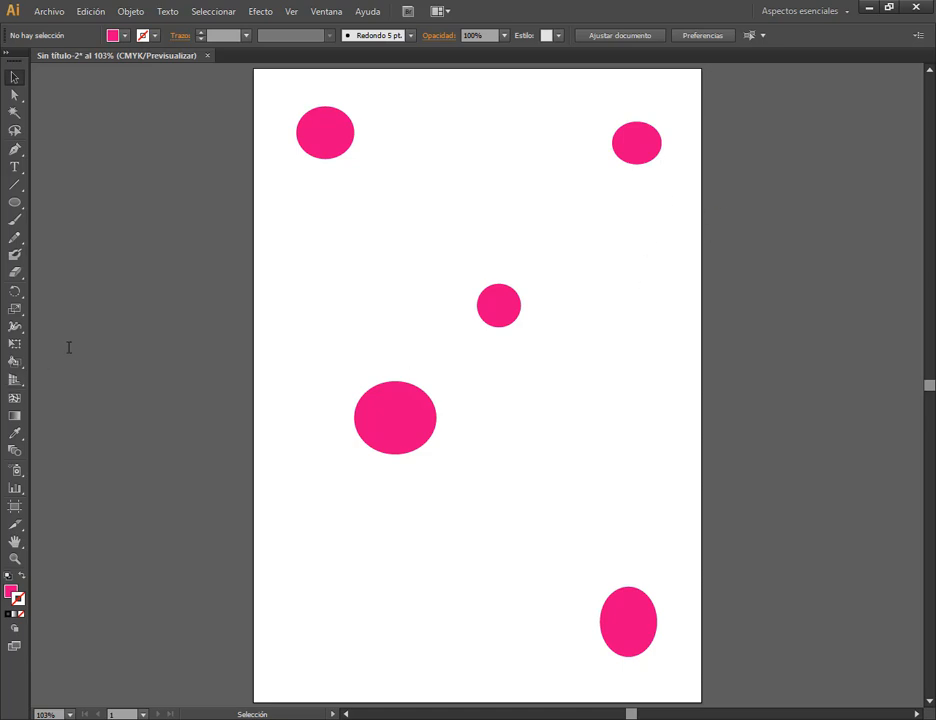
Move the upper left ellipse and the central circle together in the artboard's upper part and delete both.
{"action": "left_click_drag", "start_coordinate": [424, 432], "coordinate": [428, 196]}
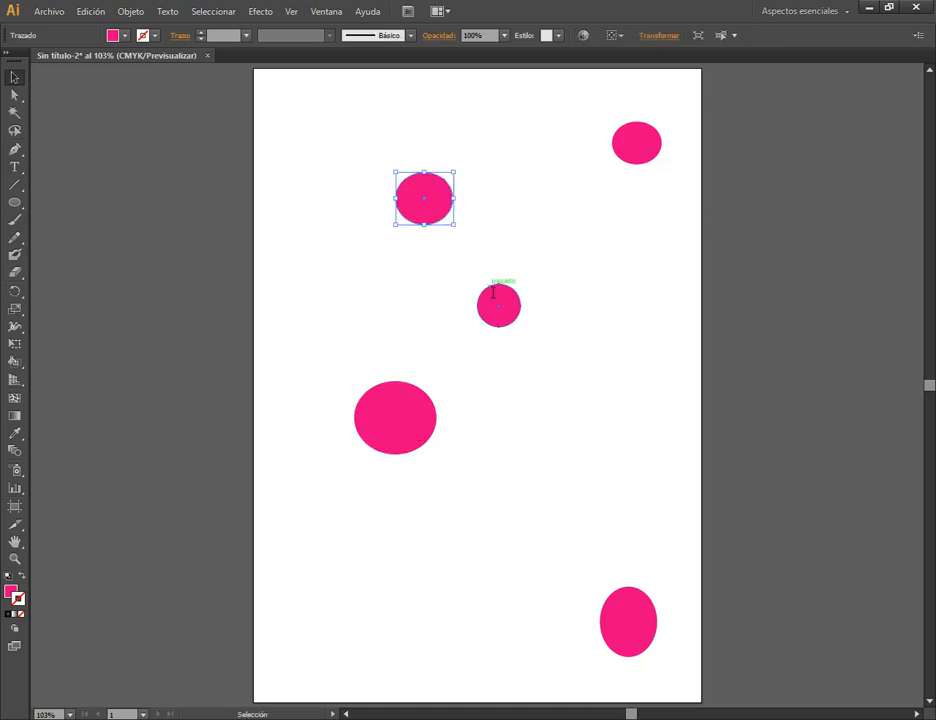
{"action": "left_click_drag", "start_coordinate": [493, 292], "coordinate": [452, 212]}
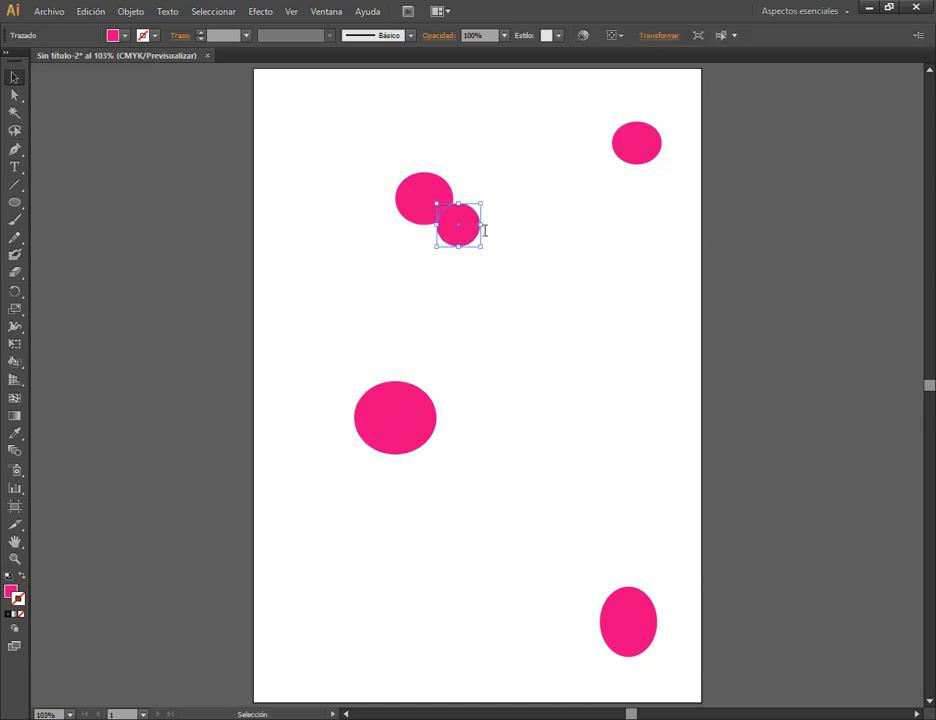
{"action": "key", "text": "Delete"}
{"action": "left_click", "coordinate": [443, 198]}
{"action": "key", "text": "Delete"}
Move the large ellipse to the artboard's upper middle and delete the other two remaining ellipses.
{"action": "left_click_drag", "start_coordinate": [641, 142], "coordinate": [410, 232]}
{"action": "left_click_drag", "start_coordinate": [375, 416], "coordinate": [498, 164]}
{"action": "left_click_drag", "start_coordinate": [625, 614], "coordinate": [497, 274]}
{"action": "key", "text": "Delete"}
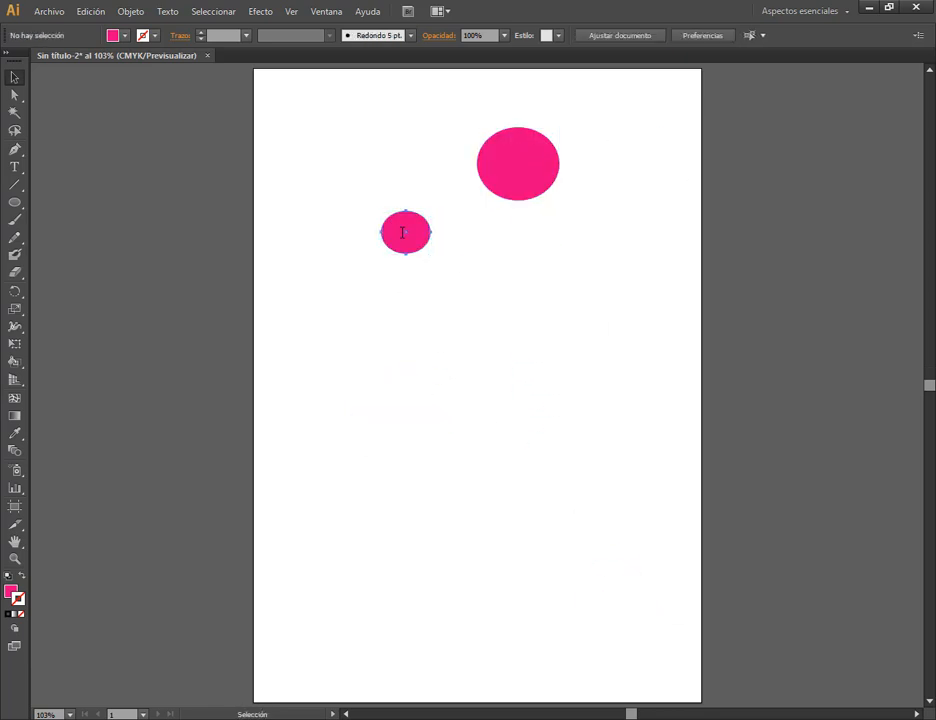
{"action": "left_click", "coordinate": [403, 232]}
{"action": "key", "text": "Delete"}
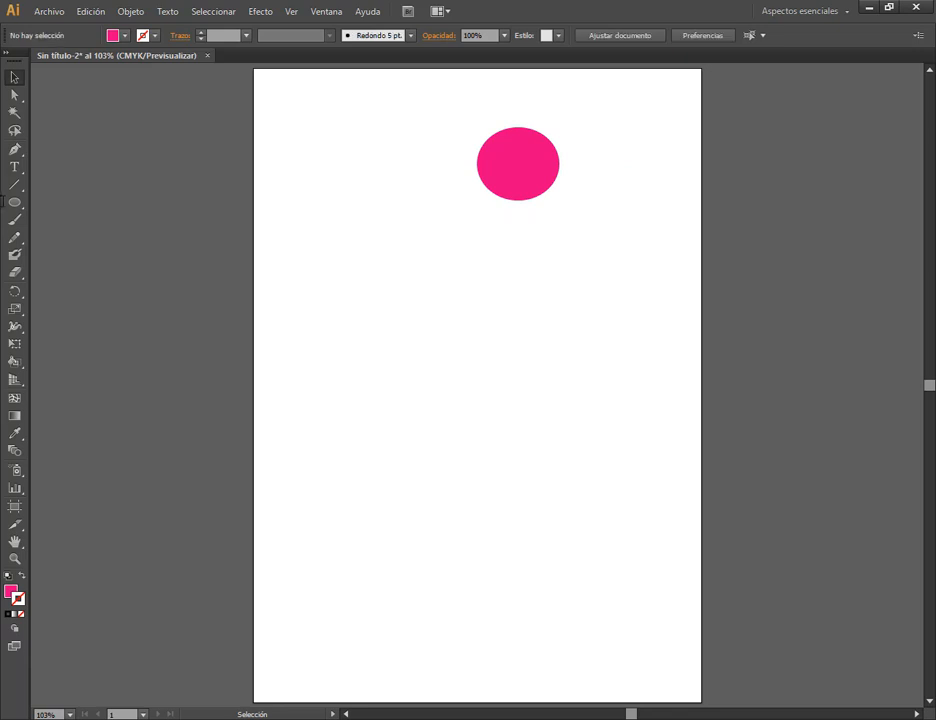
Draw two perfect pink circles with the Ellipse tool, one below the remaining ellipse and a smaller one farther down.
{"action": "key", "text": "l"}
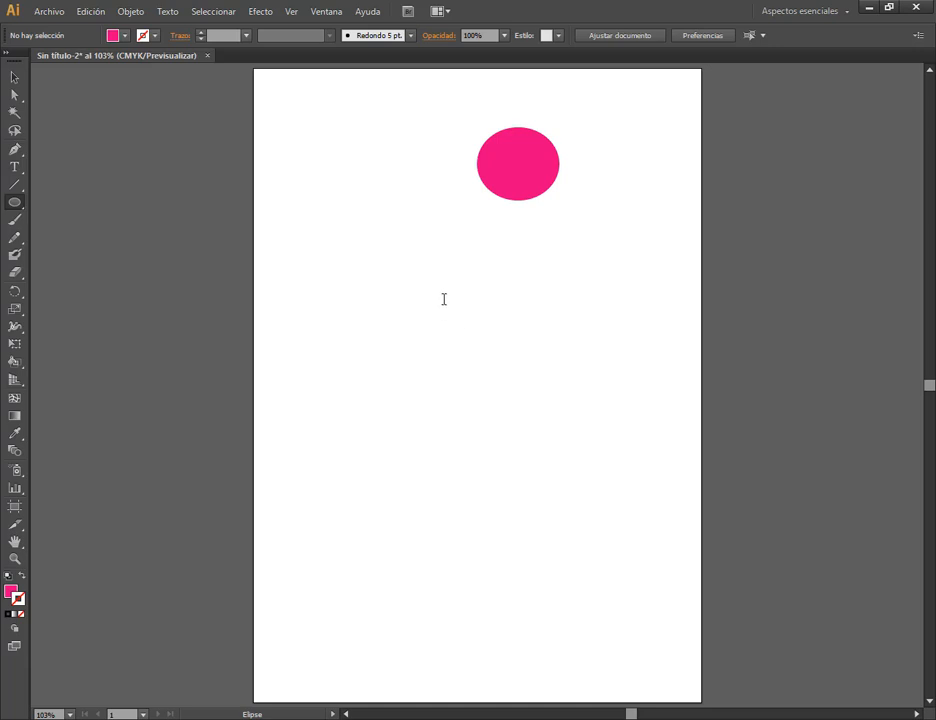
{"action": "left_click_drag", "start_coordinate": [445, 299], "coordinate": [500, 290]}
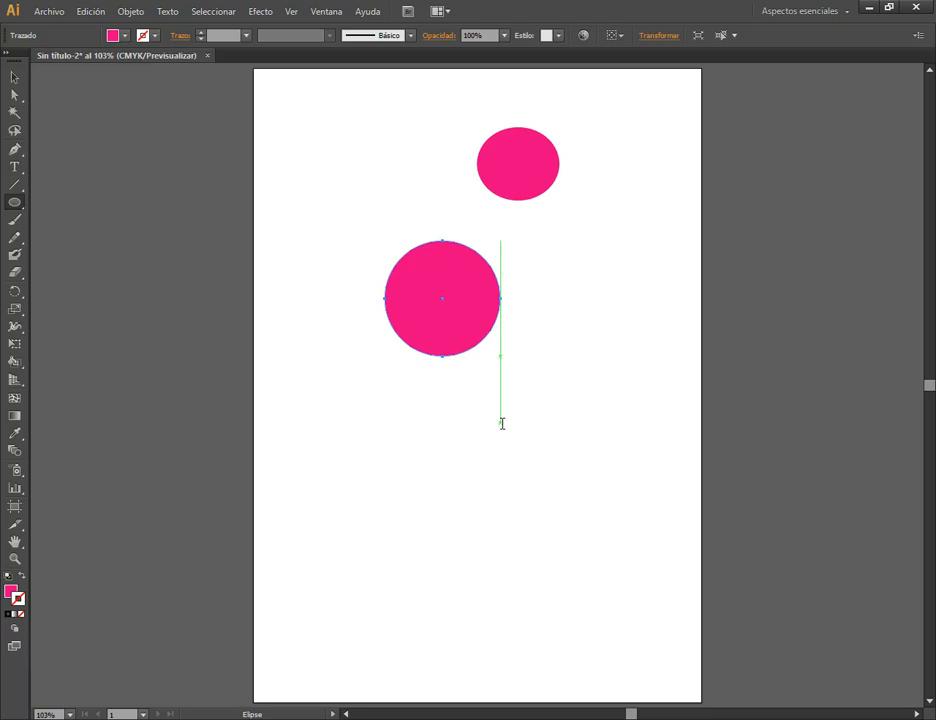
{"action": "left_click_drag", "start_coordinate": [504, 425], "coordinate": [585, 520]}
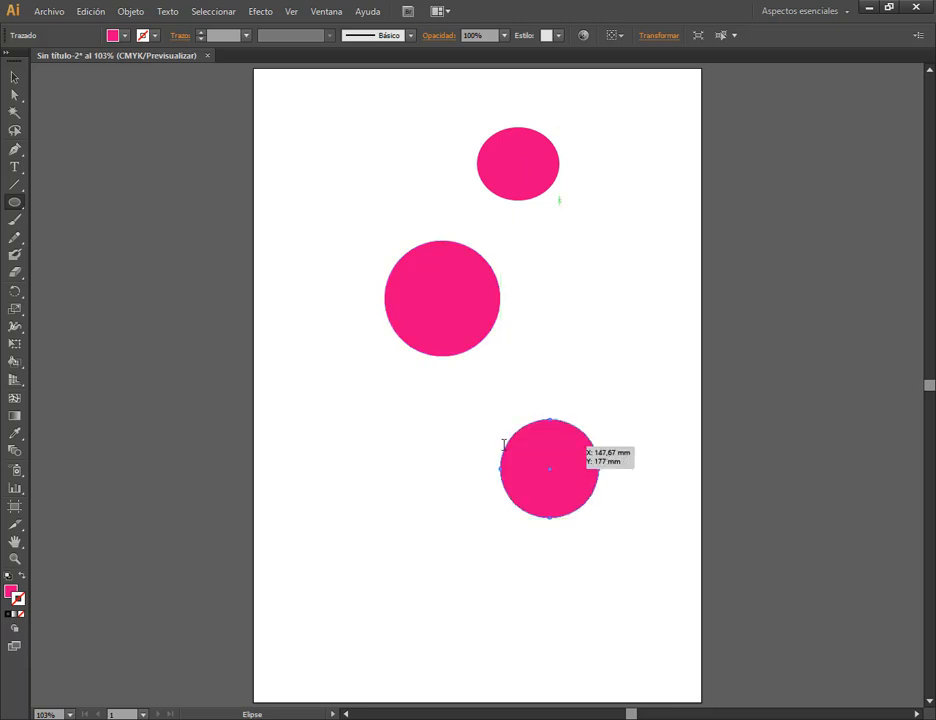
Move the two circles side by side in the artboard's upper half and delete the ellipse above them.
{"action": "left_click", "coordinate": [14, 76]}
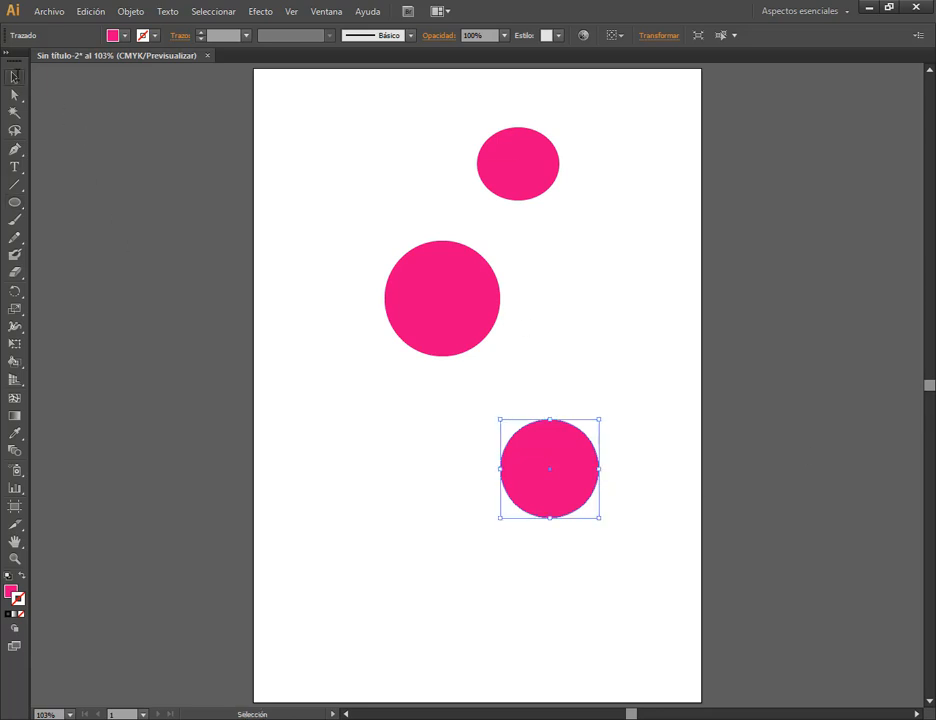
{"action": "left_click_drag", "start_coordinate": [493, 280], "coordinate": [434, 258]}
{"action": "left_click_drag", "start_coordinate": [585, 449], "coordinate": [550, 298]}
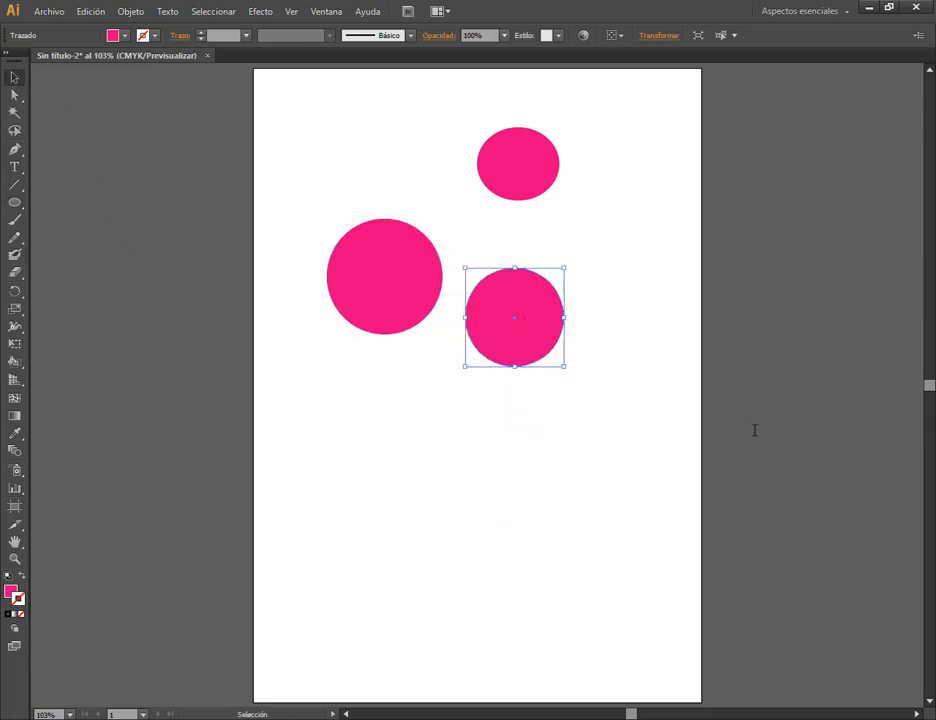
{"action": "left_click", "coordinate": [524, 178]}
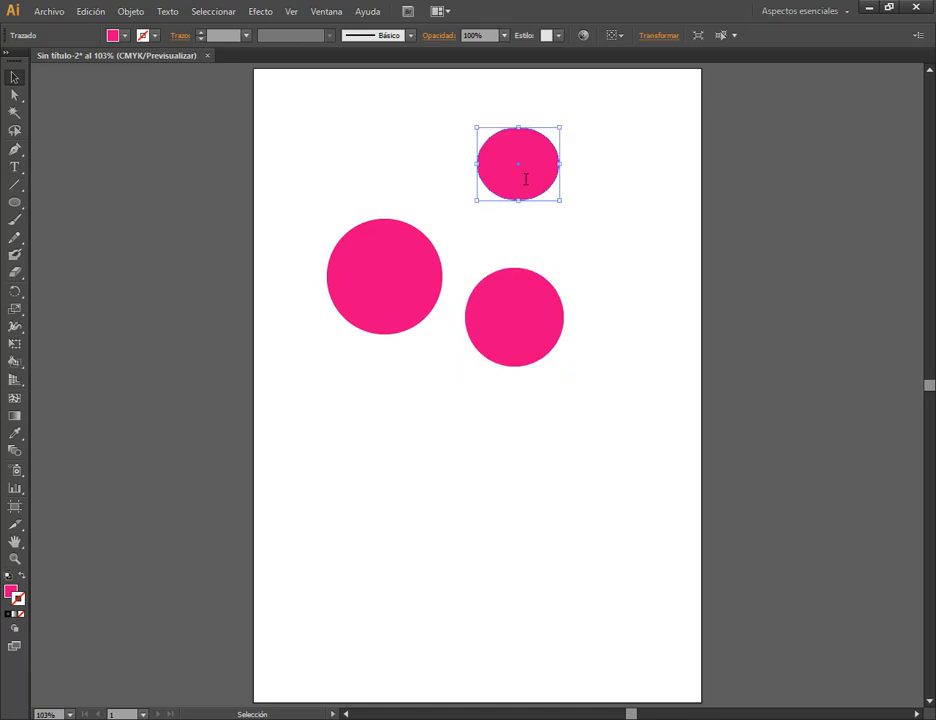
{"action": "key", "text": "Delete"}
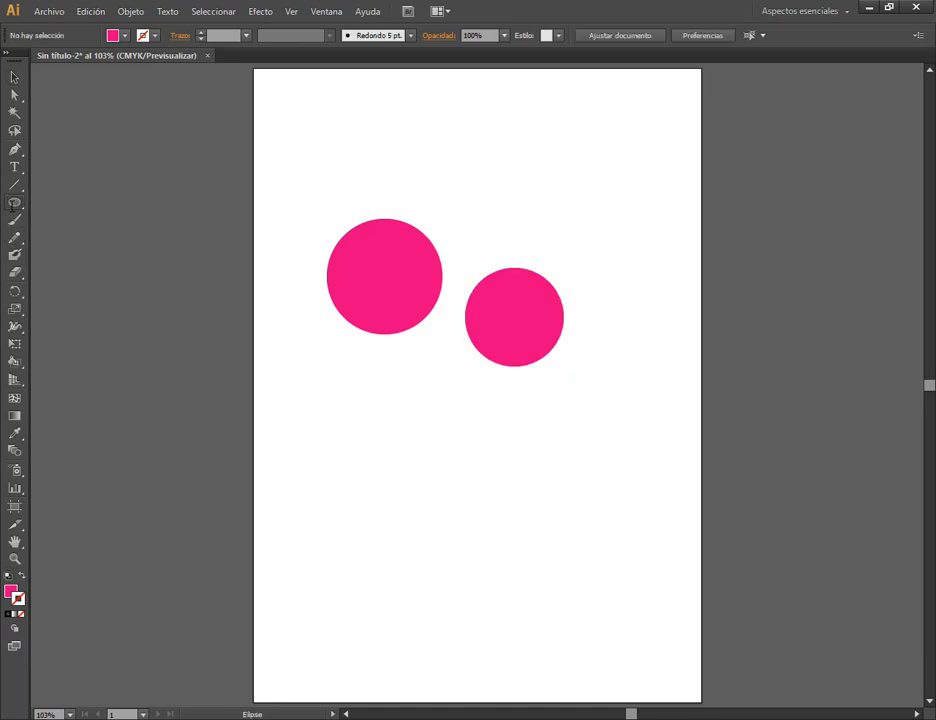
Draw a pink rectangle about 80 by 42 mm above the smaller circle and return to the Selection tool.
{"action": "left_click_drag", "start_coordinate": [14, 202], "coordinate": [80, 199]}
{"action": "left_click_drag", "start_coordinate": [477, 125], "coordinate": [647, 213]}
{"action": "key", "text": "v"}
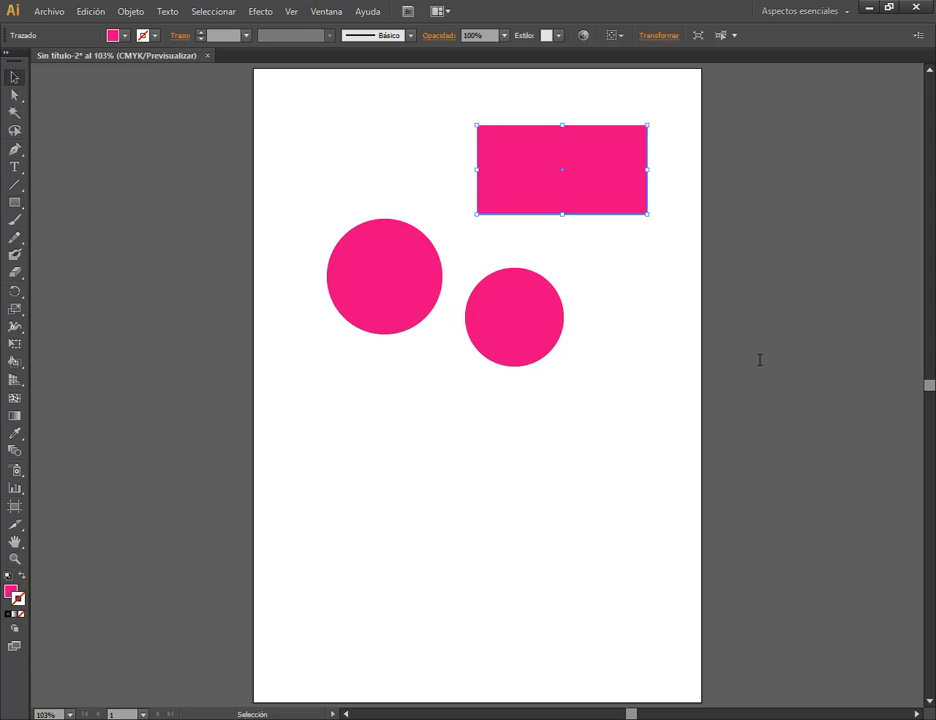
Open the rectangle's Transform options to examine its position, width, height and rotation angle.
{"action": "key", "text": "ctrl"}
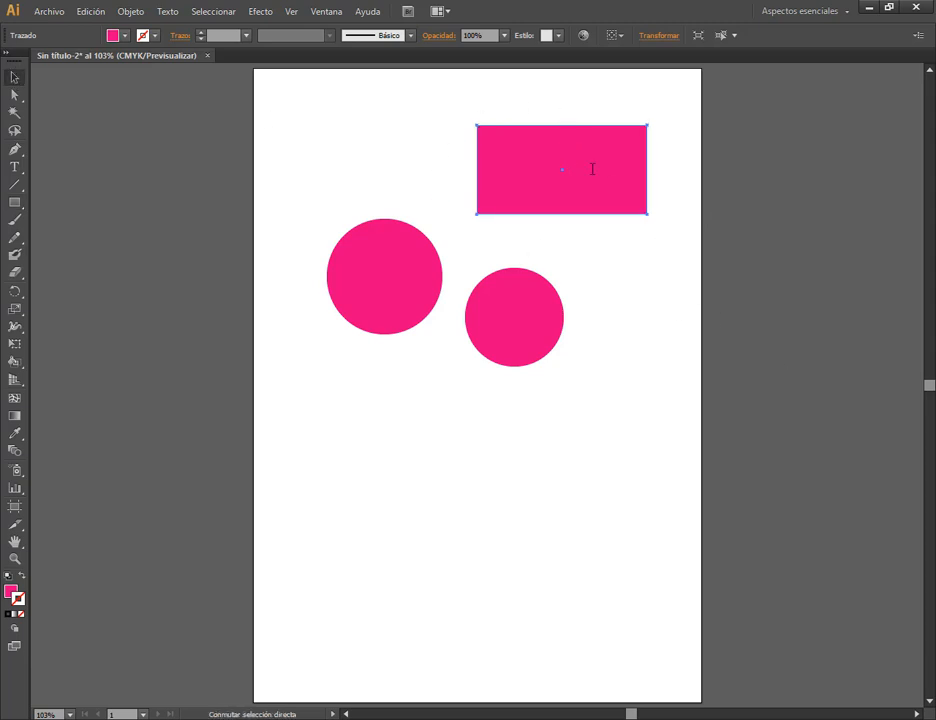
{"action": "left_click", "coordinate": [658, 36]}
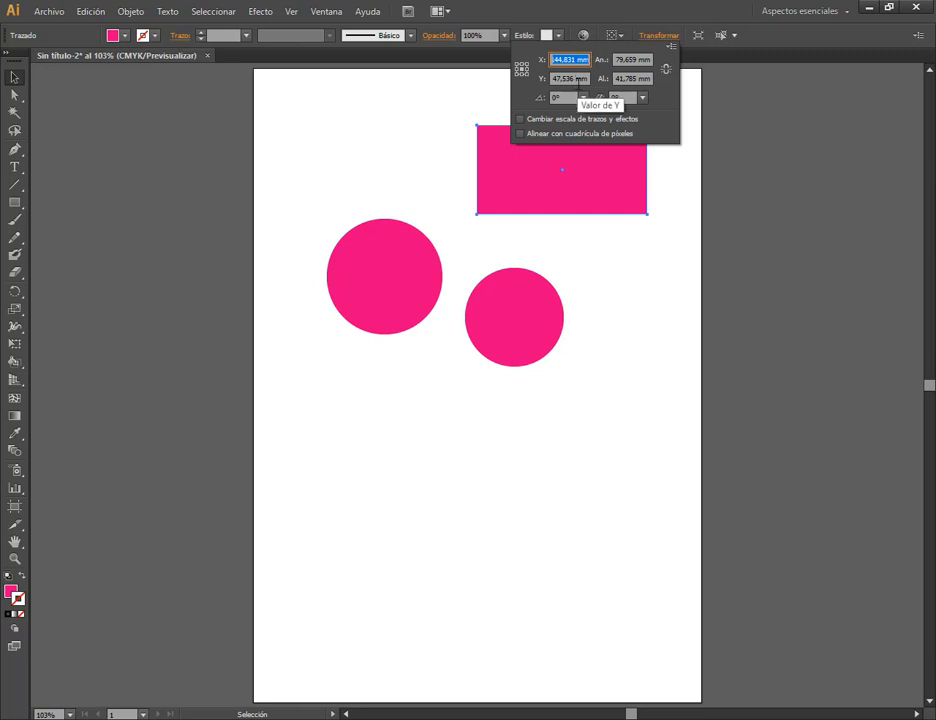
{"action": "key", "text": "ctrl"}
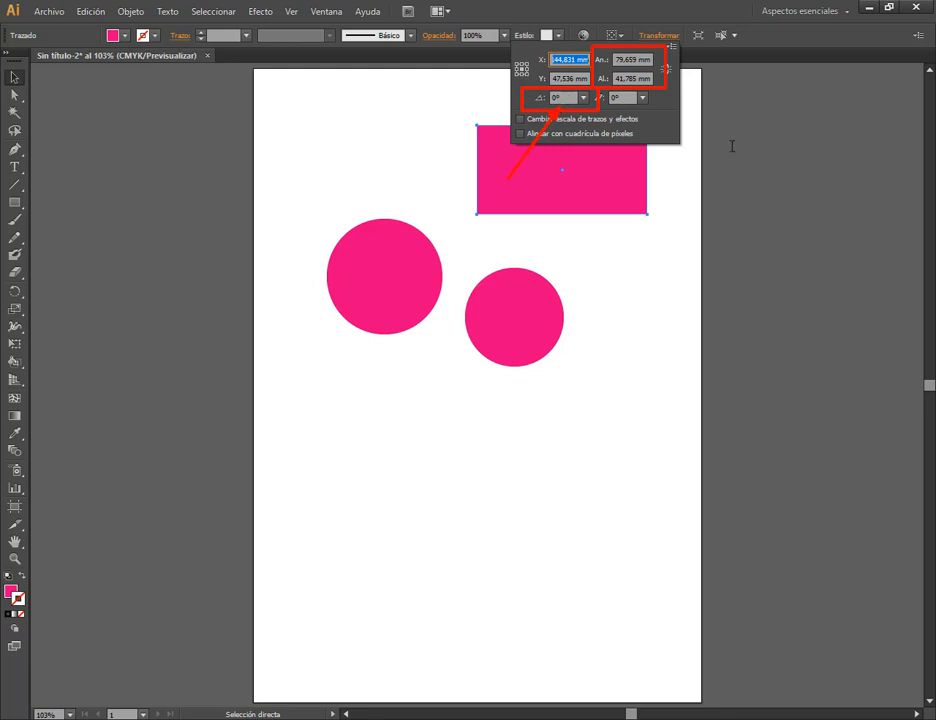
Select the larger circle and open its Transform options to examine its width and height.
{"action": "key", "text": "Escape"}
{"action": "key", "text": "v"}
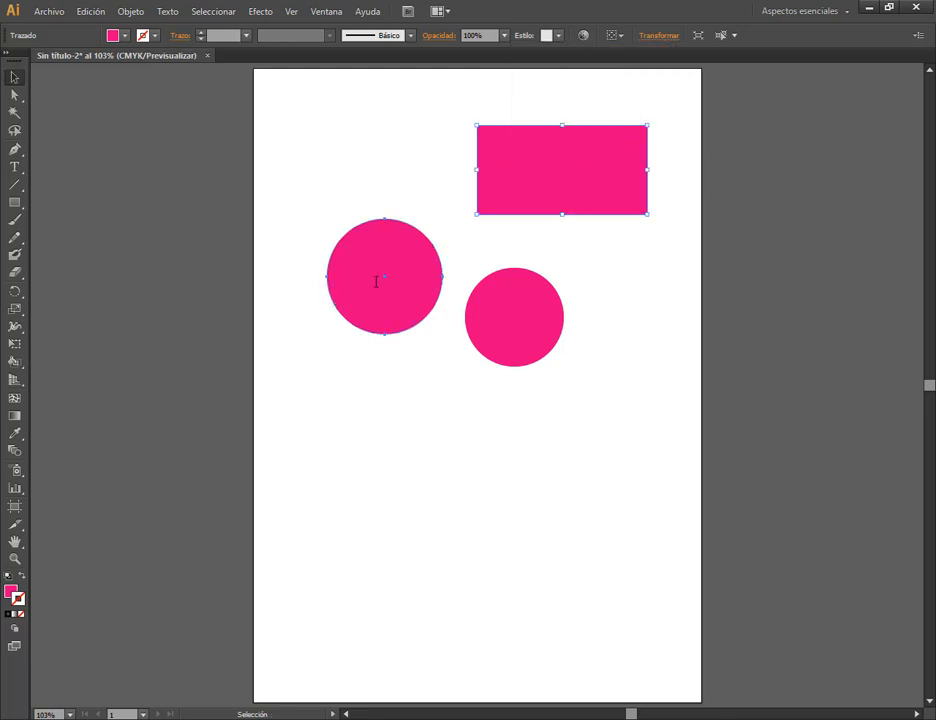
{"action": "left_click", "coordinate": [376, 280]}
{"action": "left_click", "coordinate": [675, 38]}
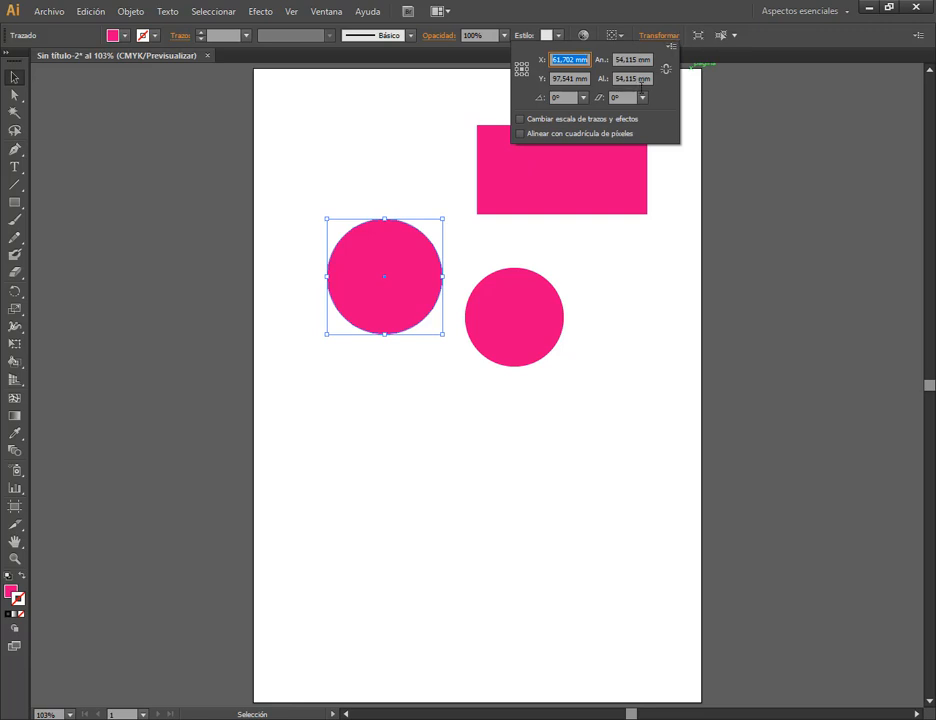
{"action": "left_click", "coordinate": [671, 19]}
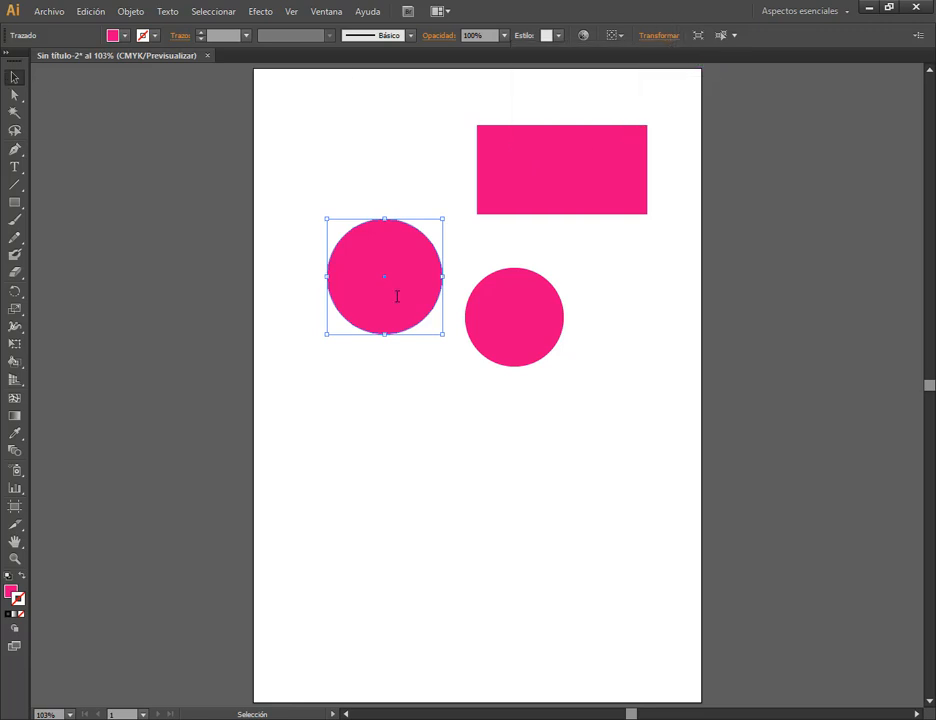
Delete both circles and the rectangle to empty the artboard.
{"action": "key", "text": "Delete"}
{"action": "left_click", "coordinate": [529, 324]}
{"action": "key", "text": "Delete"}
{"action": "left_click", "coordinate": [578, 183]}
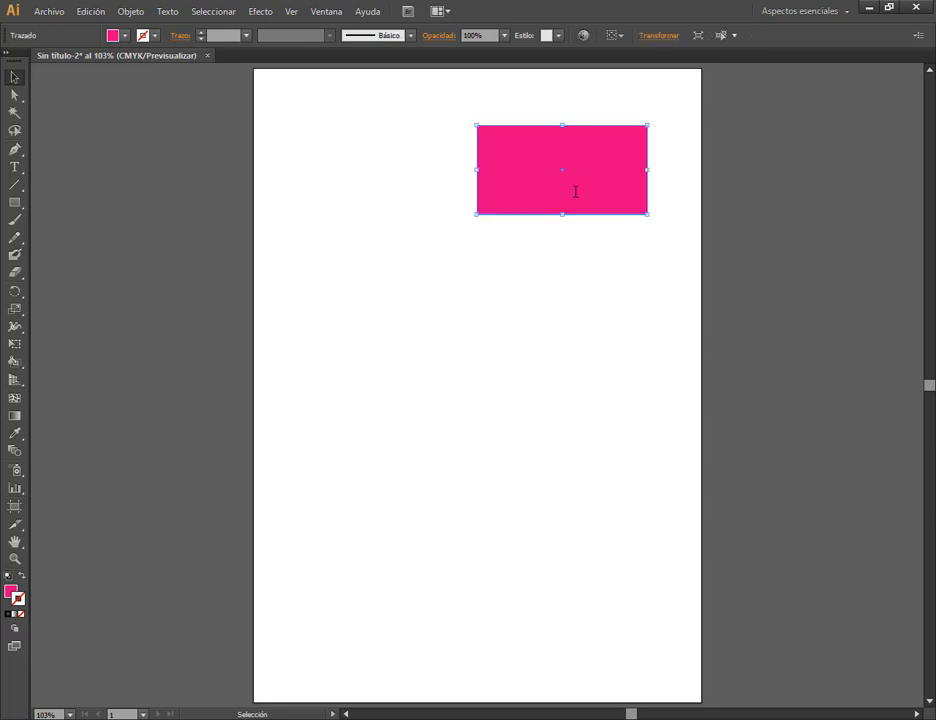
{"action": "key", "text": "Delete"}
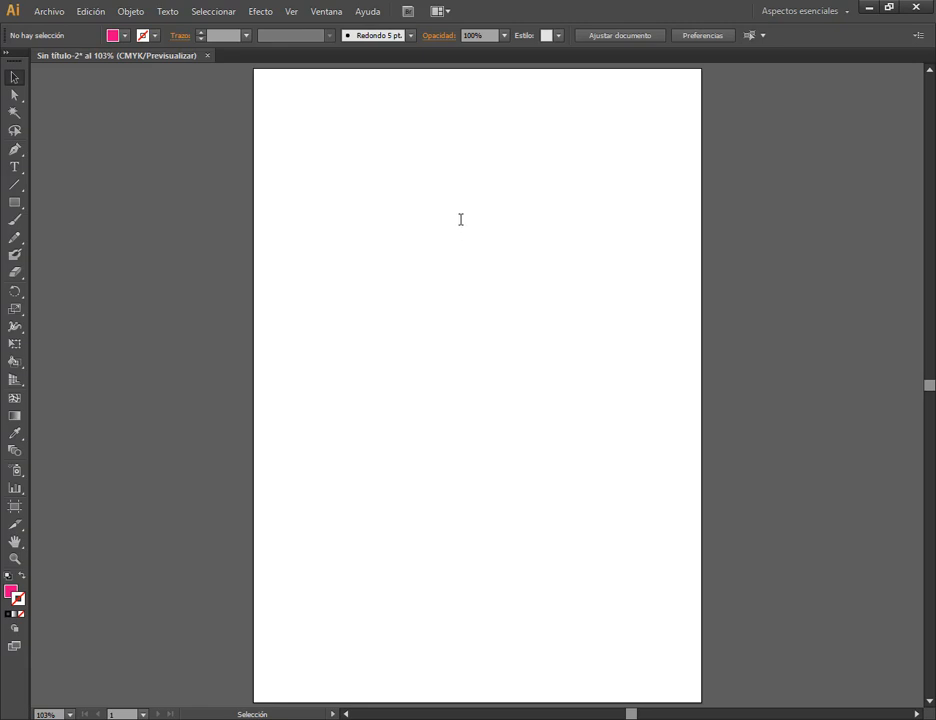
Create a pink square near the artboard's centre with the Rectangle tool, entering a width and height of 80 mm.
{"action": "left_click", "coordinate": [14, 202]}
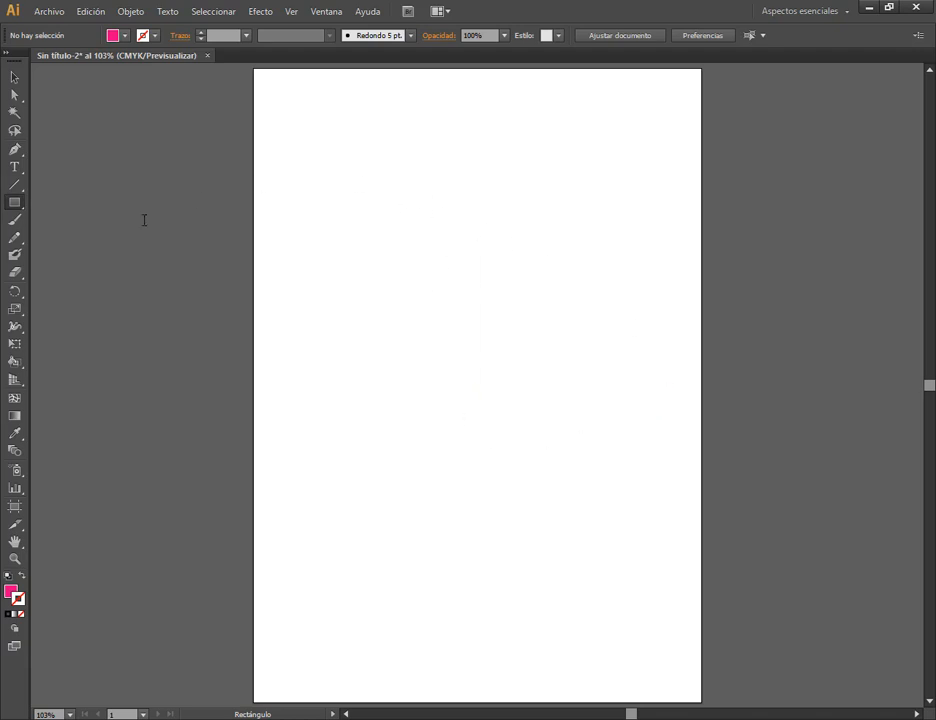
{"action": "left_click_drag", "start_coordinate": [14, 202], "coordinate": [57, 202]}
{"action": "left_click", "coordinate": [390, 269]}
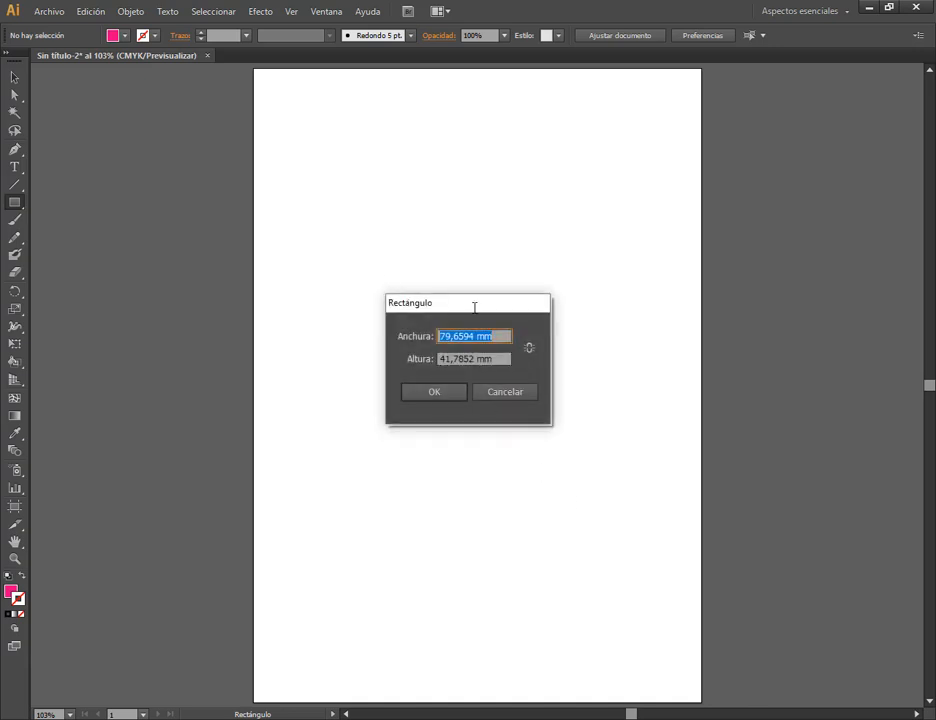
{"action": "left_click_drag", "start_coordinate": [475, 307], "coordinate": [465, 267]}
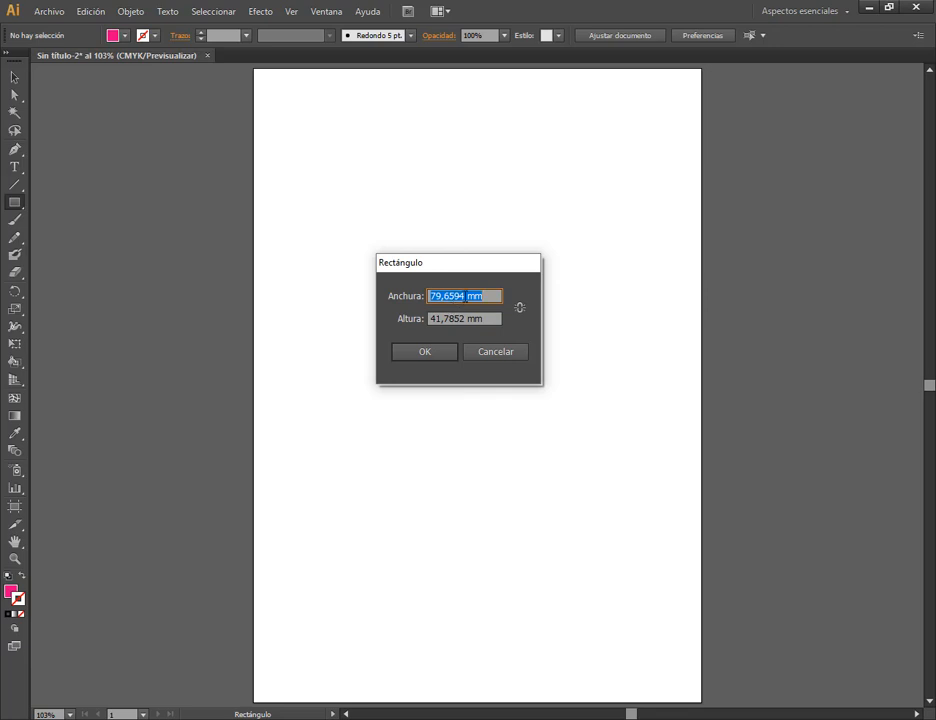
{"action": "left_click_drag", "start_coordinate": [467, 298], "coordinate": [399, 297]}
{"action": "type", "text": "80"}
{"action": "left_click_drag", "start_coordinate": [467, 319], "coordinate": [404, 325]}
{"action": "type", "text": "80"}
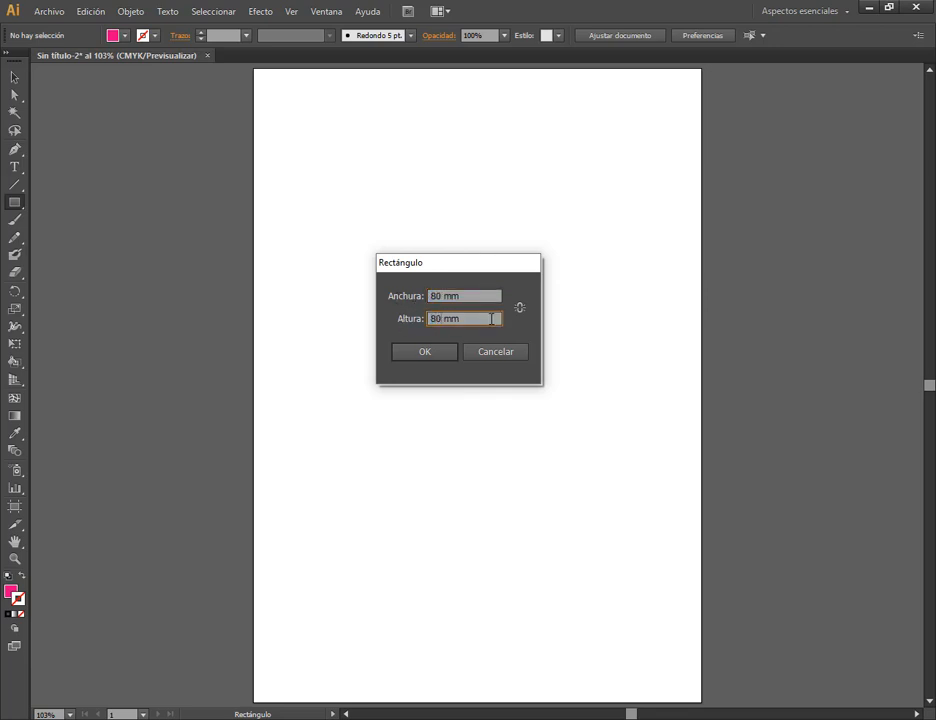
{"action": "left_click", "coordinate": [425, 351]}
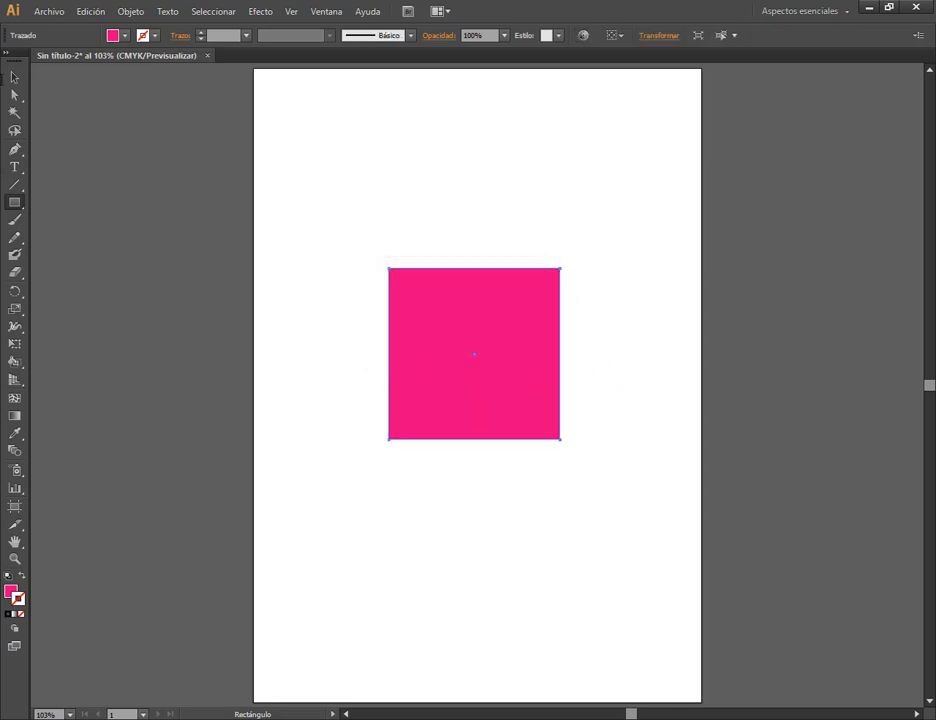
Move the square to the upper part of the artboard and deselect it.
{"action": "left_click", "coordinate": [14, 77]}
{"action": "left_click_drag", "start_coordinate": [440, 294], "coordinate": [398, 136]}
{"action": "left_click", "coordinate": [332, 349]}
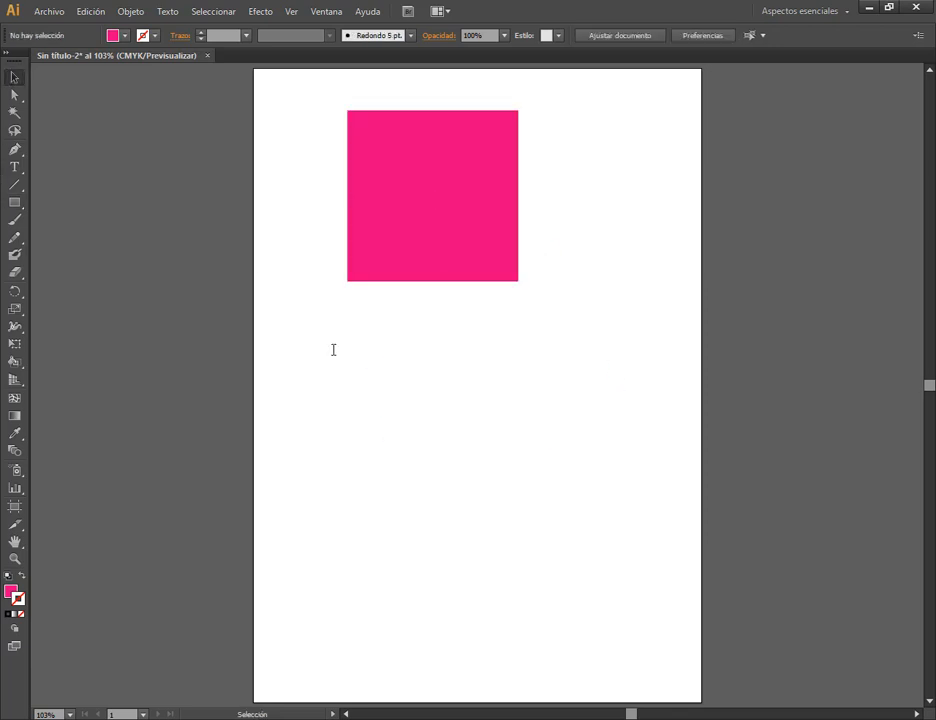
Create a circle below the square with the Ellipse tool, entering 20 mm width and height, and return to the Selection tool.
{"action": "left_click", "coordinate": [14, 202]}
{"action": "left_click_drag", "start_coordinate": [14, 202], "coordinate": [80, 236]}
{"action": "left_click", "coordinate": [461, 404]}
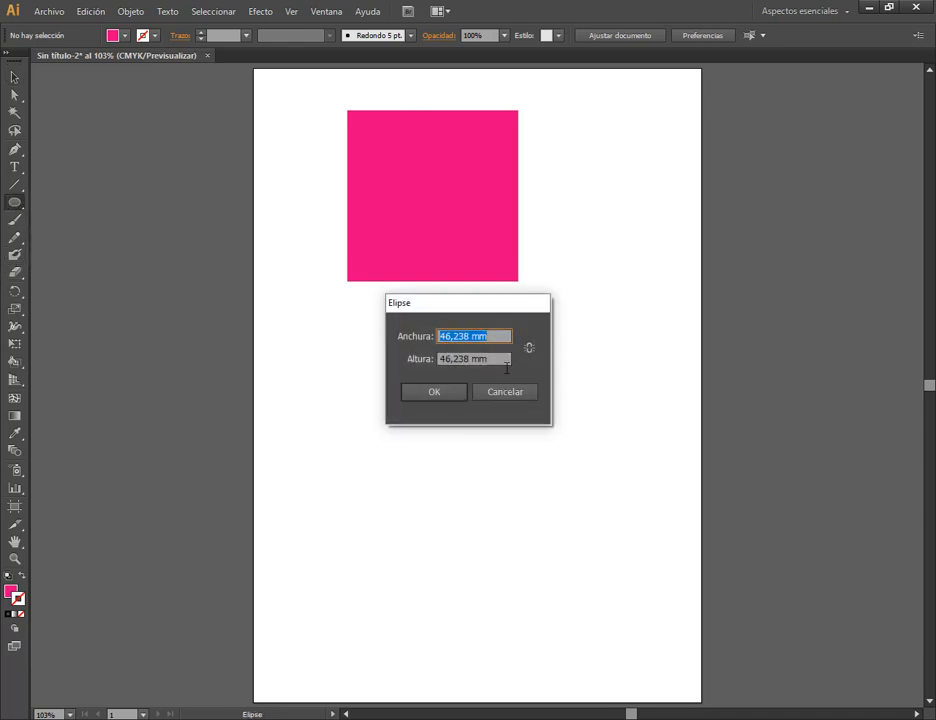
{"action": "left_click", "coordinate": [505, 391]}
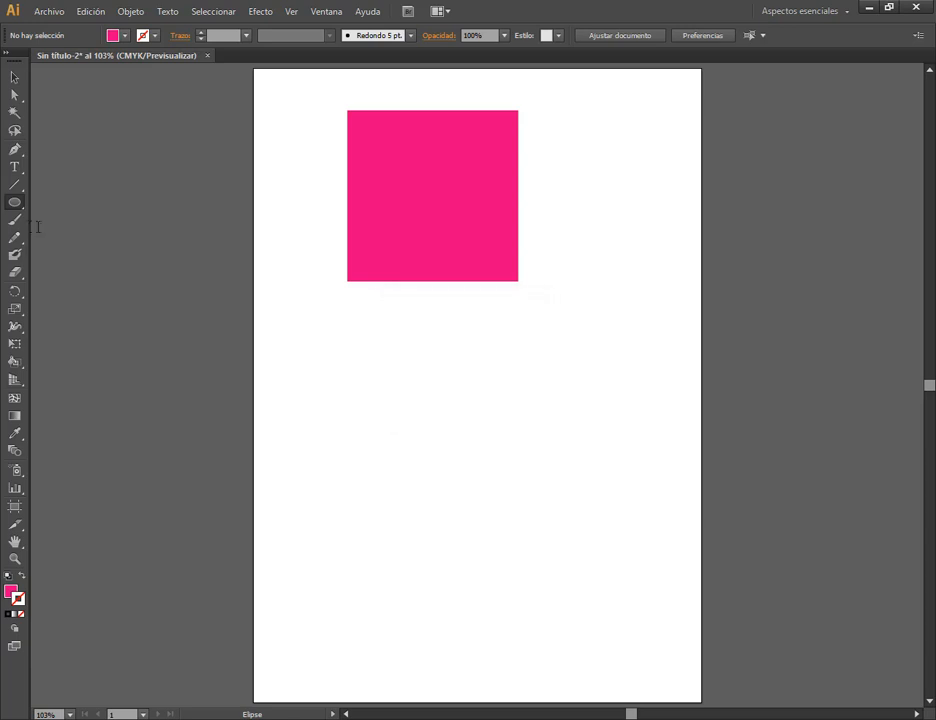
{"action": "left_click", "coordinate": [366, 379]}
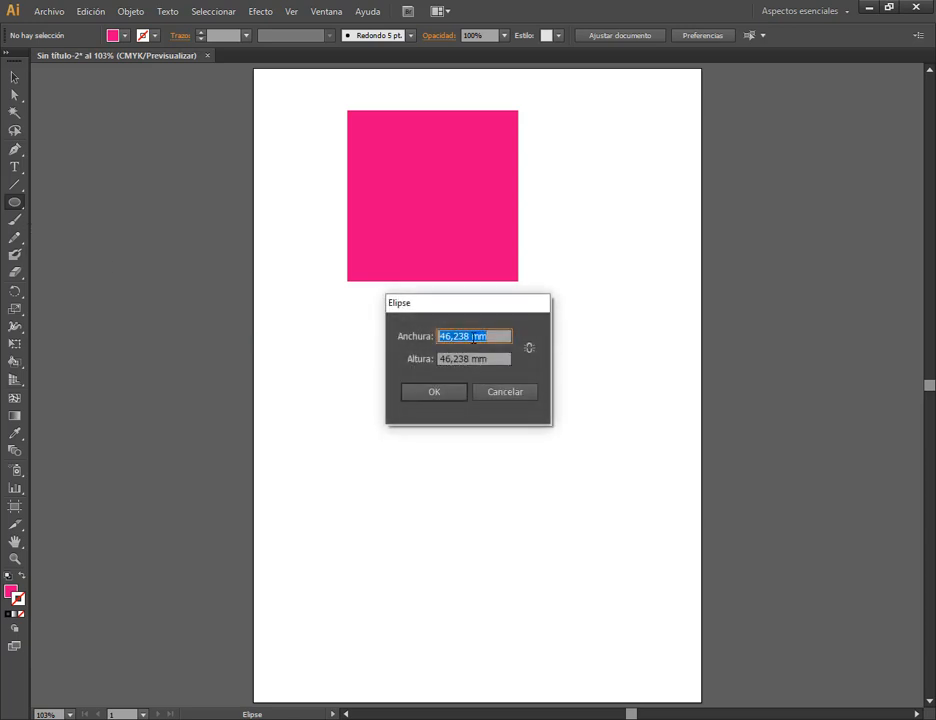
{"action": "left_click_drag", "start_coordinate": [472, 336], "coordinate": [397, 336]}
{"action": "type", "text": "20"}
{"action": "left_click", "coordinate": [467, 357]}
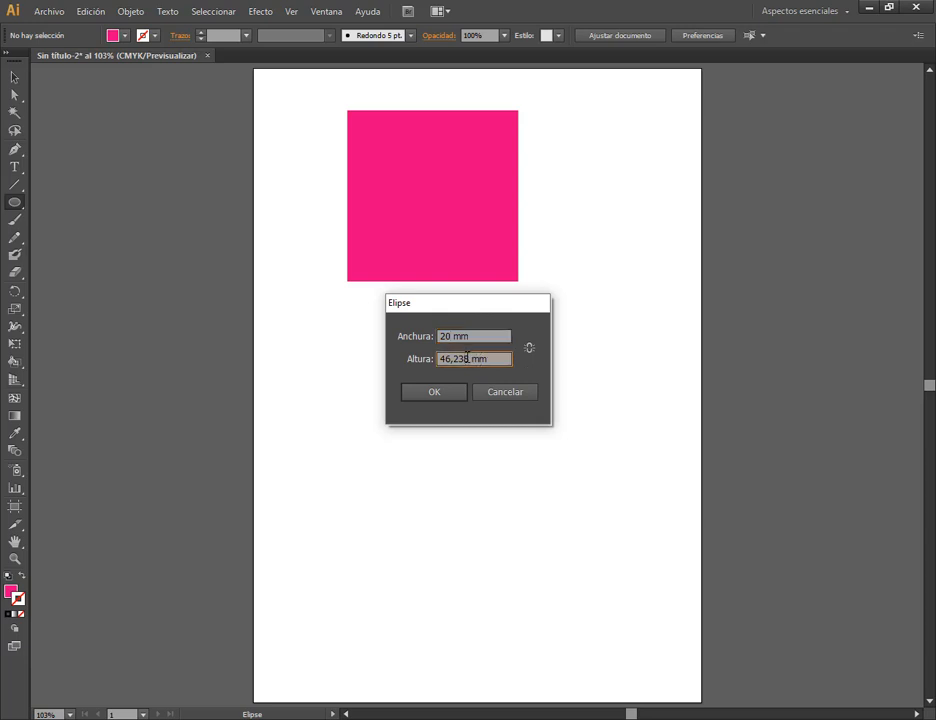
{"action": "left_click_drag", "start_coordinate": [470, 358], "coordinate": [439, 358]}
{"action": "type", "text": "20"}
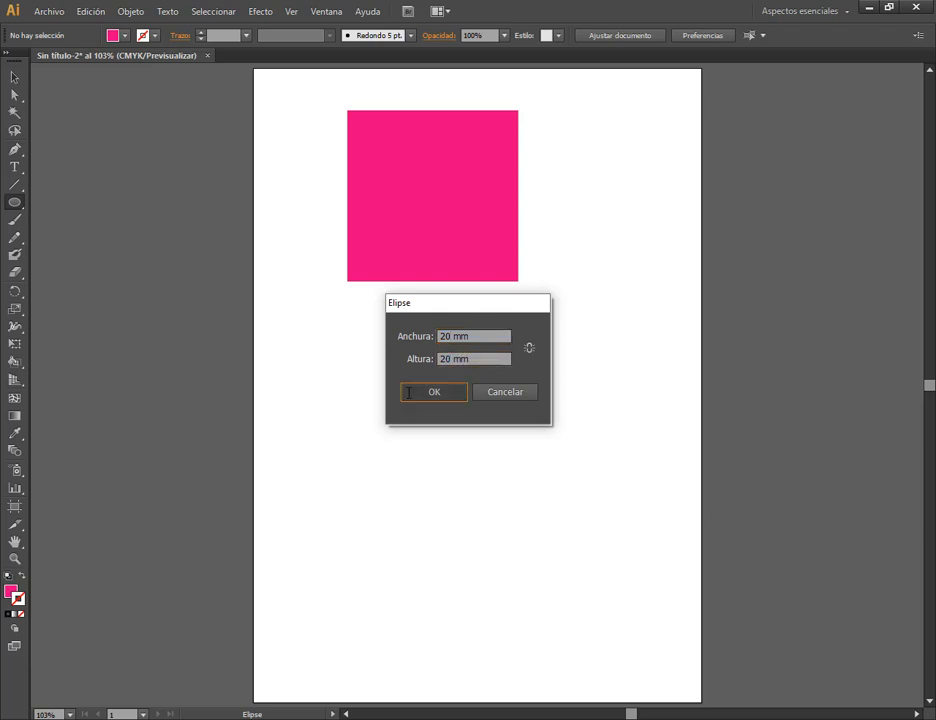
{"action": "left_click", "coordinate": [434, 391]}
{"action": "left_click", "coordinate": [14, 77]}
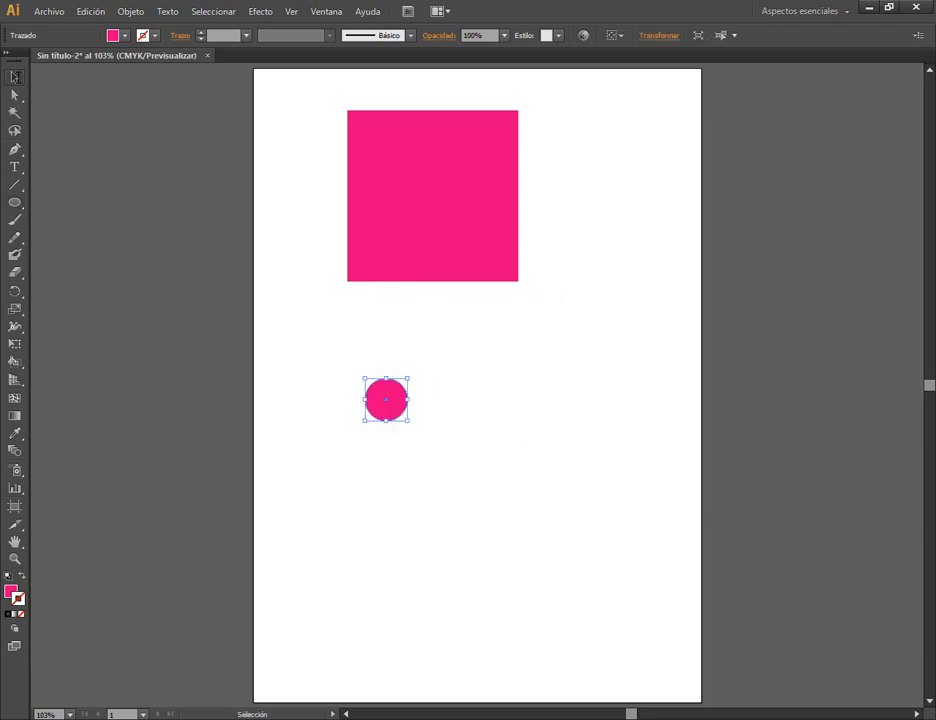
Examine the square's Transform values and move the small circle to the right of the square.
{"action": "left_click", "coordinate": [451, 200]}
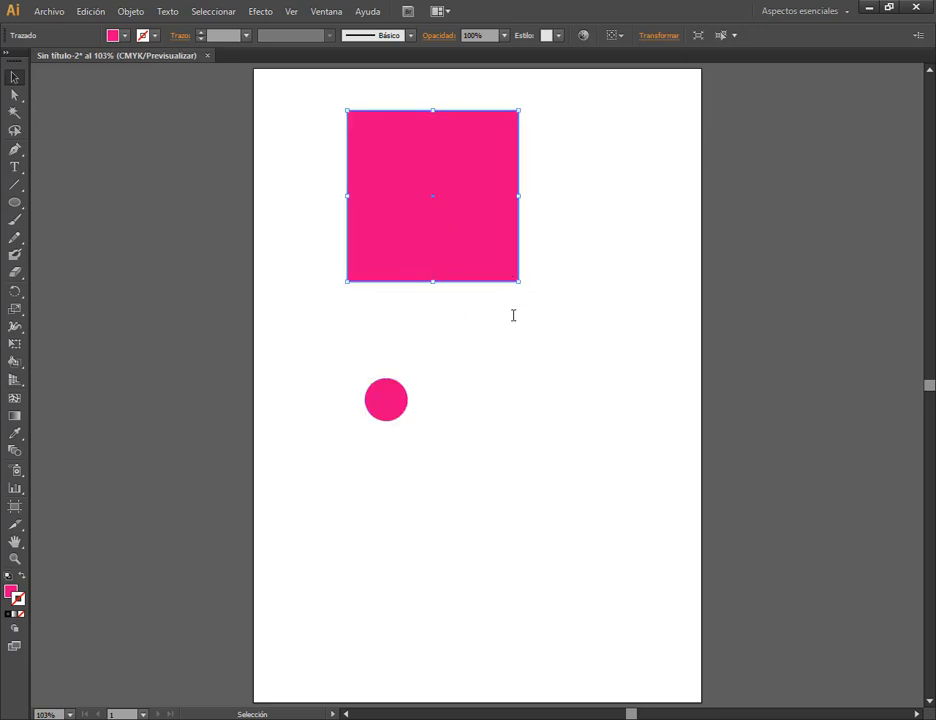
{"action": "left_click", "coordinate": [665, 36]}
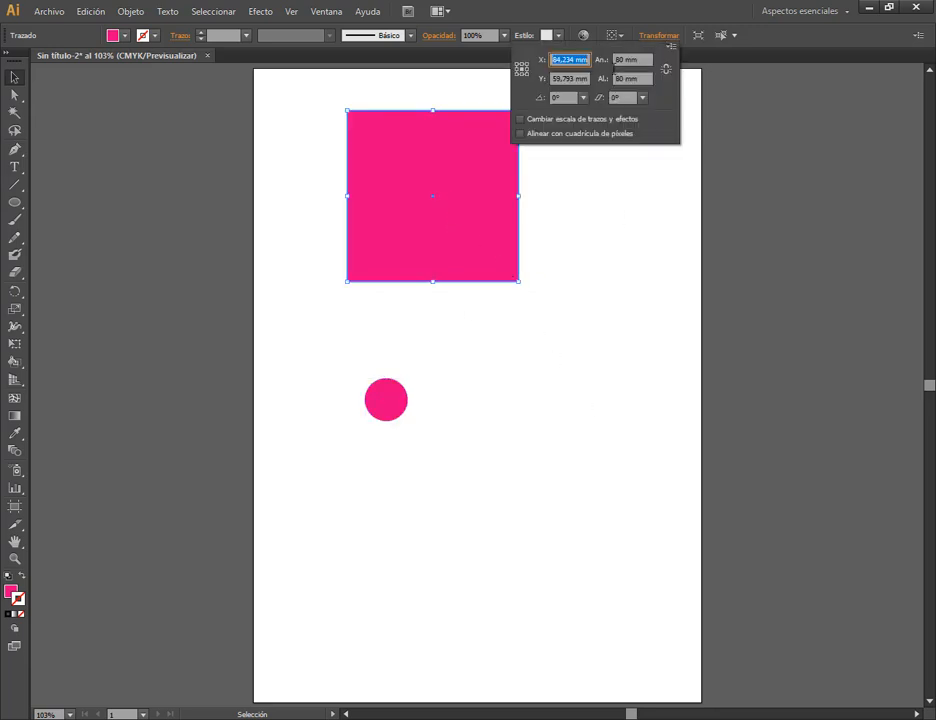
{"action": "left_click", "coordinate": [590, 288]}
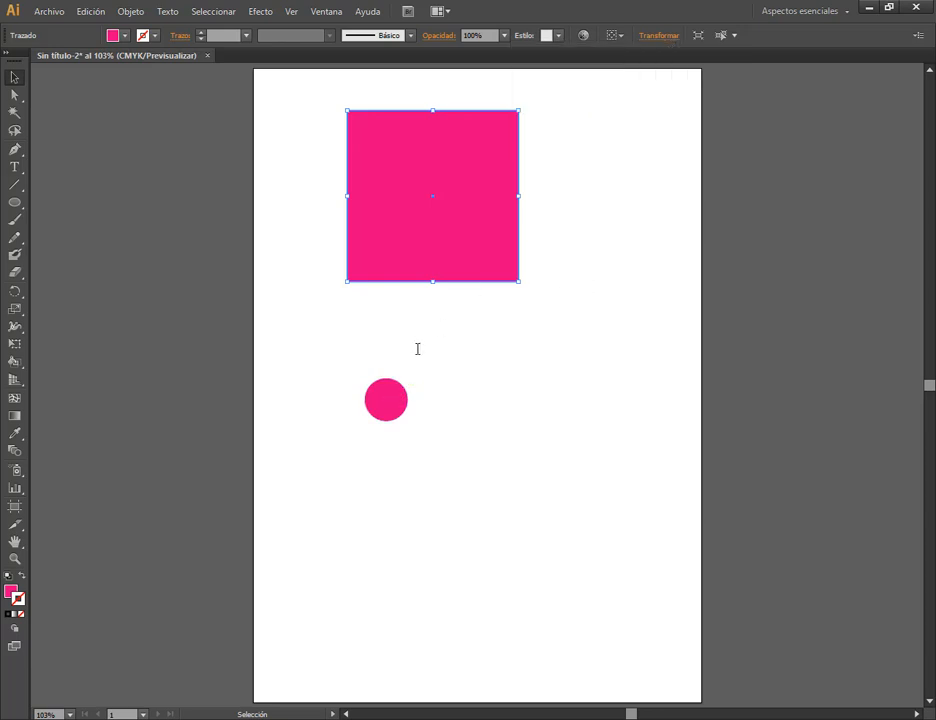
{"action": "left_click_drag", "start_coordinate": [397, 393], "coordinate": [618, 237]}
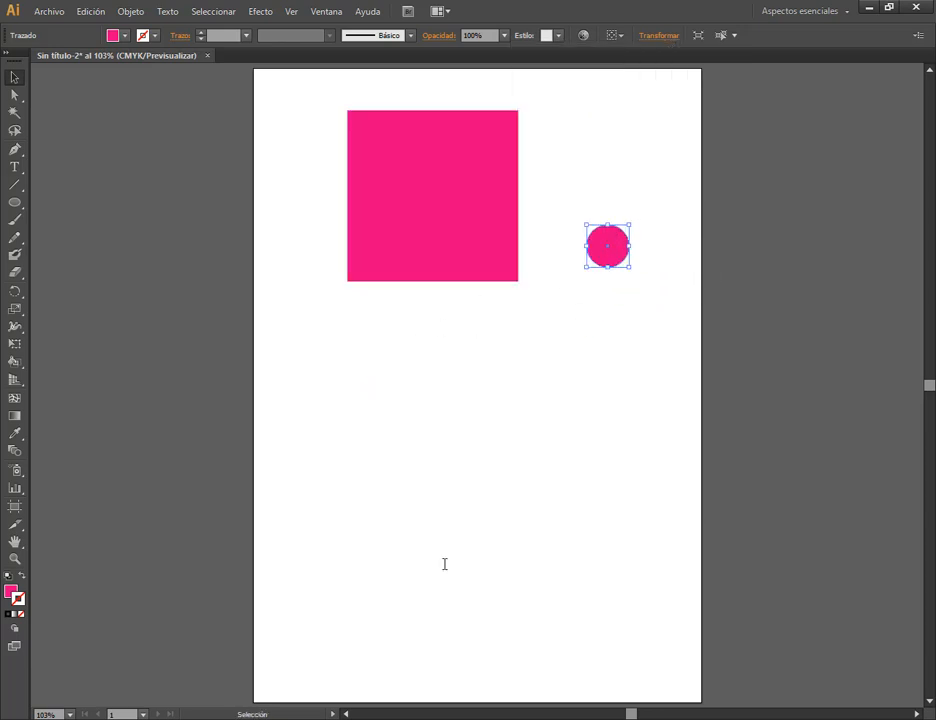
Switch to the Google Meet call to check its messages, return to Illustrator and deselect the circle.
{"action": "mouse_move", "coordinate": [198, 718]}
{"action": "left_click", "coordinate": [113, 672]}
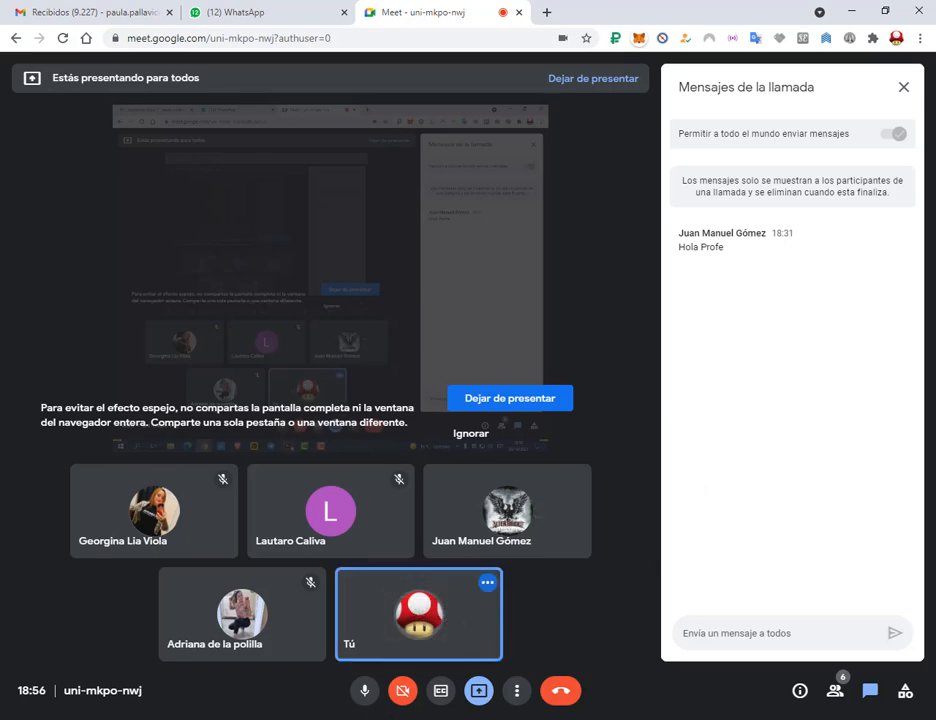
{"action": "left_click", "coordinate": [376, 718]}
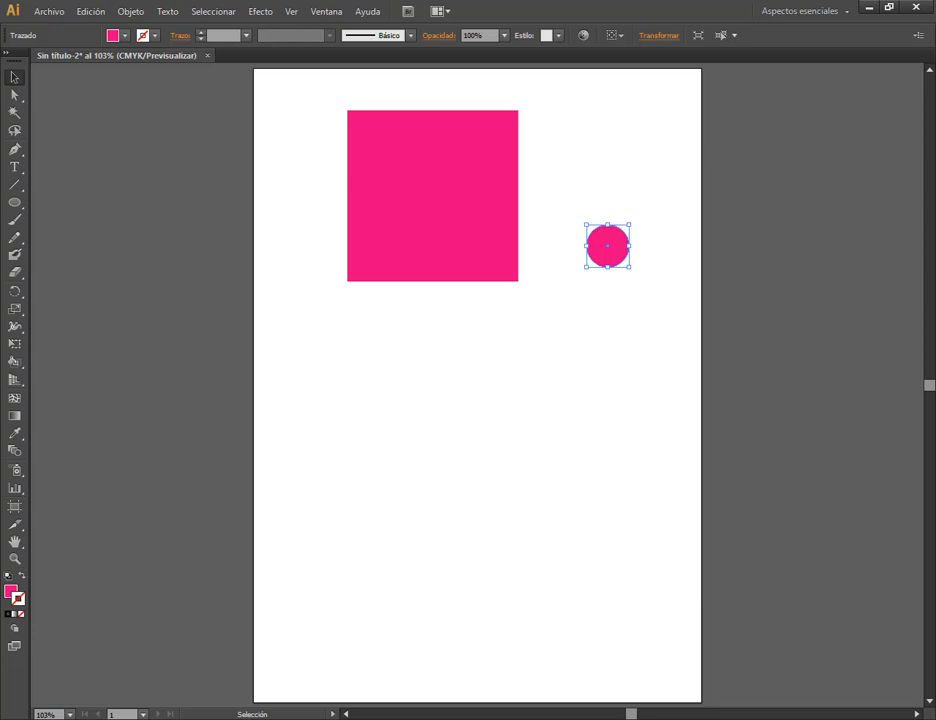
{"action": "left_click", "coordinate": [449, 529]}
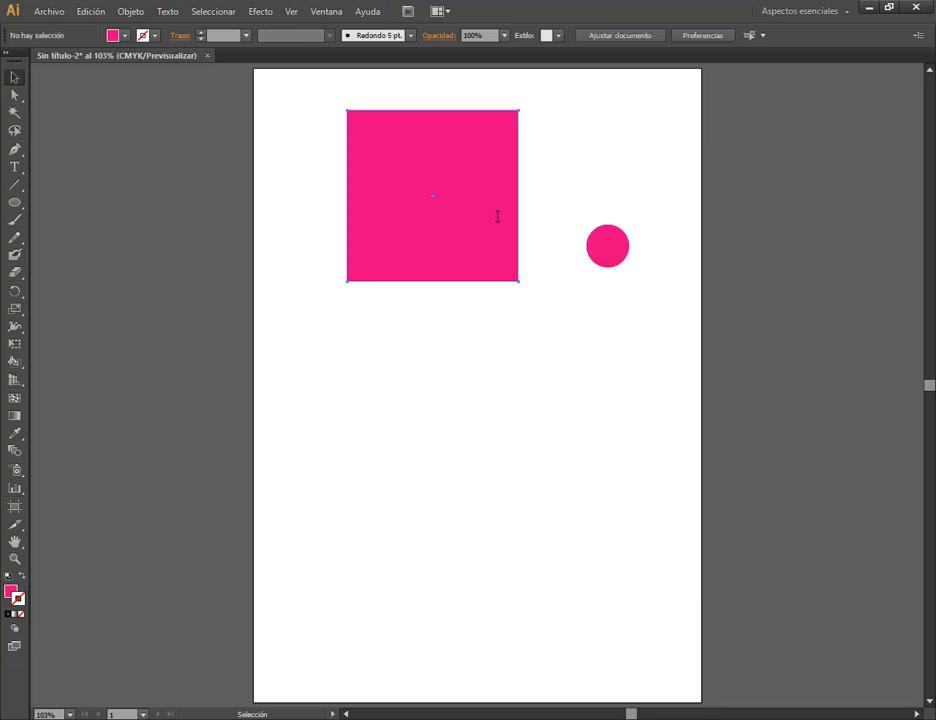
Move and delete the square, and do the same with the small circle.
{"action": "left_click_drag", "start_coordinate": [497, 215], "coordinate": [467, 338]}
{"action": "key", "text": "Delete"}
{"action": "left_click_drag", "start_coordinate": [615, 250], "coordinate": [550, 291]}
{"action": "key", "text": "Delete"}
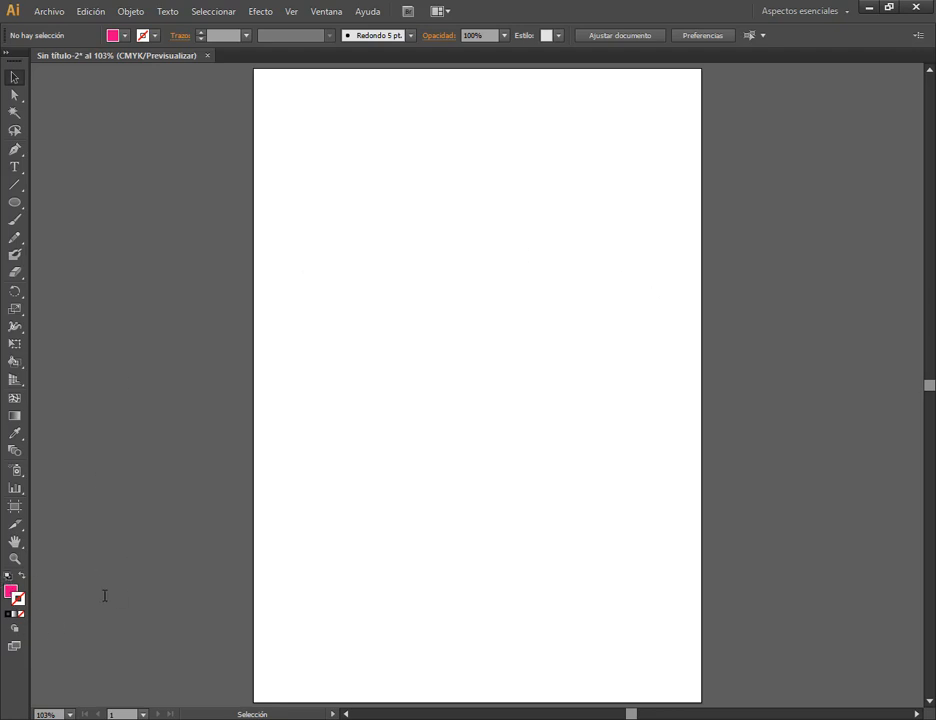
Reset to the default white fill and black stroke, then swap fill and stroke and swap them back.
{"action": "key", "text": "d"}
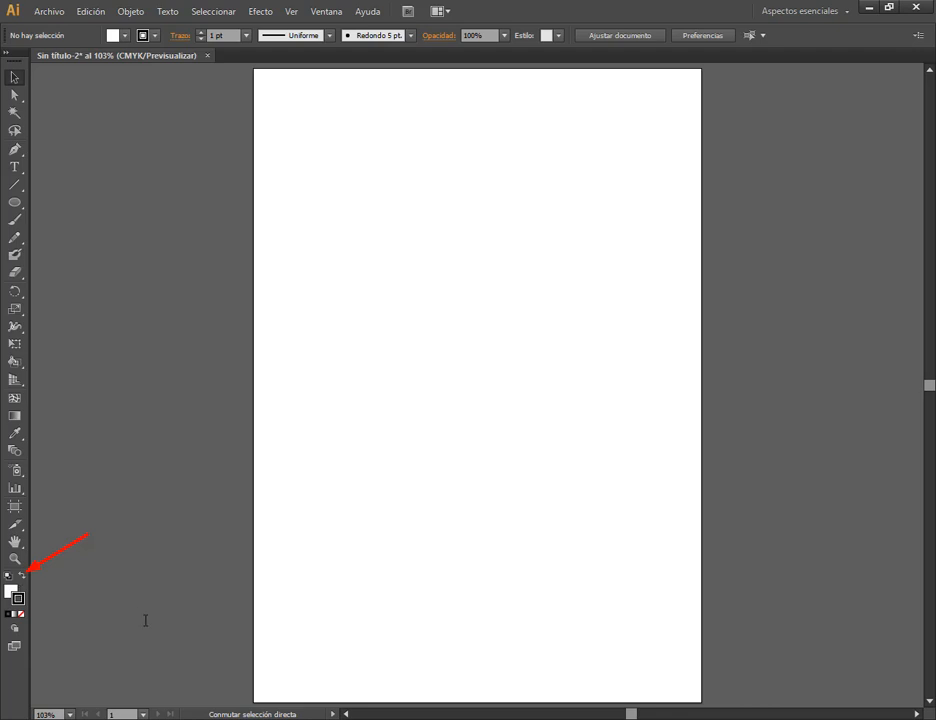
{"action": "left_click", "coordinate": [21, 575]}
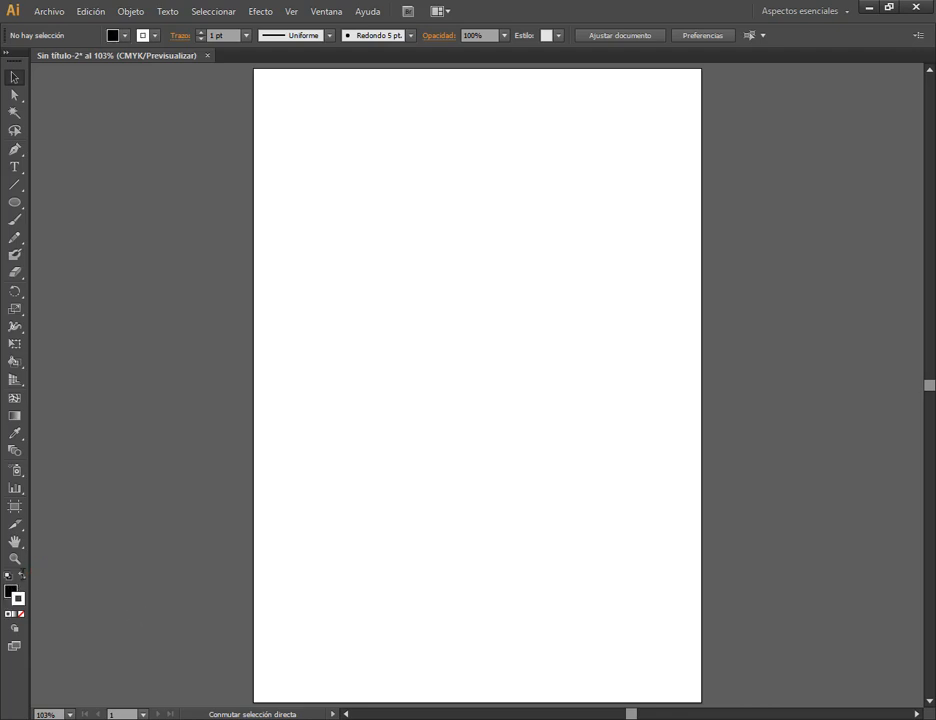
{"action": "left_click", "coordinate": [21, 575]}
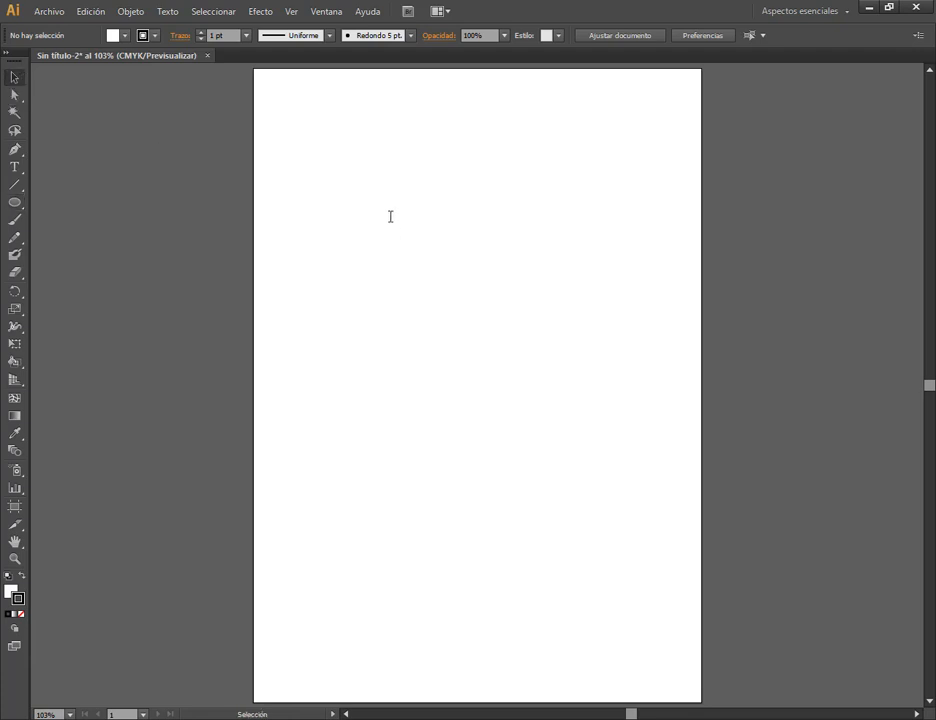
Open the Layers panel (Capas), reduce its height and place it over the artboard's right edge.
{"action": "left_click", "coordinate": [325, 12]}
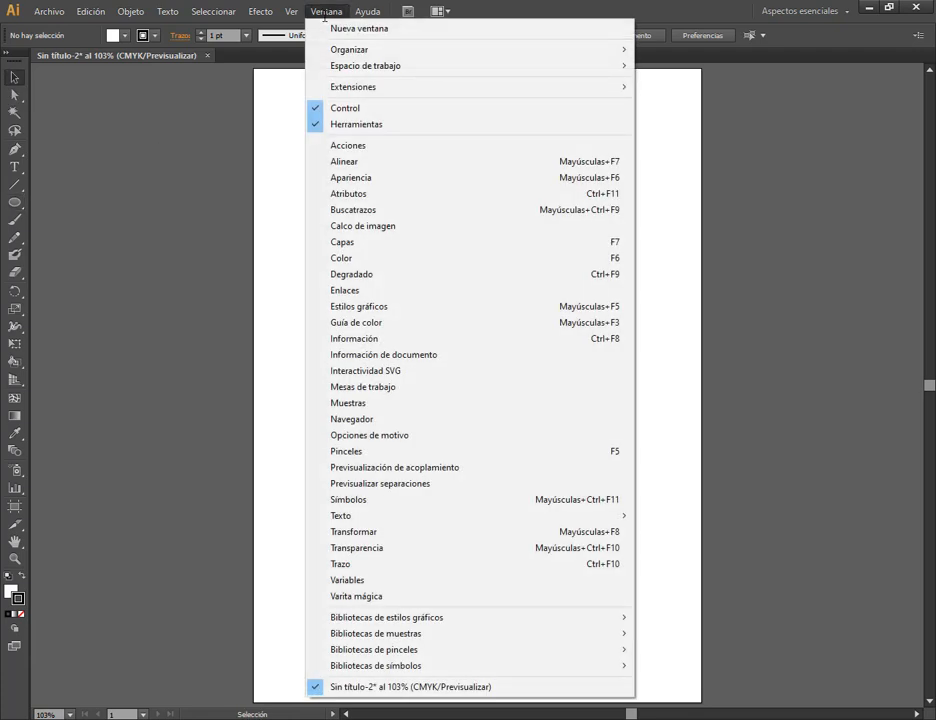
{"action": "left_click", "coordinate": [395, 241]}
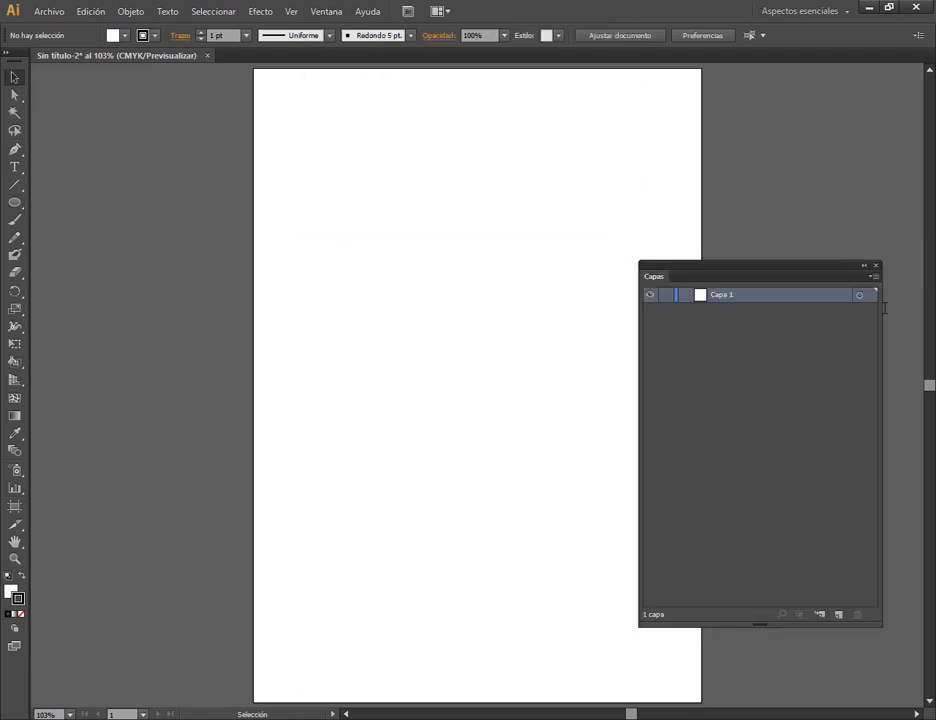
{"action": "left_click_drag", "start_coordinate": [821, 265], "coordinate": [823, 151]}
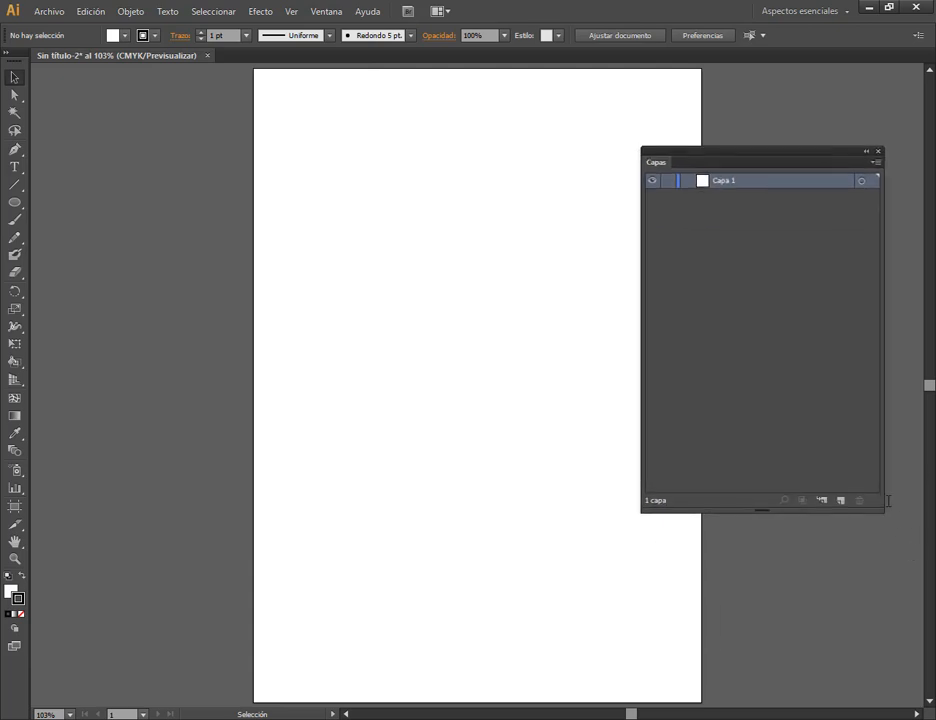
{"action": "left_click_drag", "start_coordinate": [881, 503], "coordinate": [896, 362]}
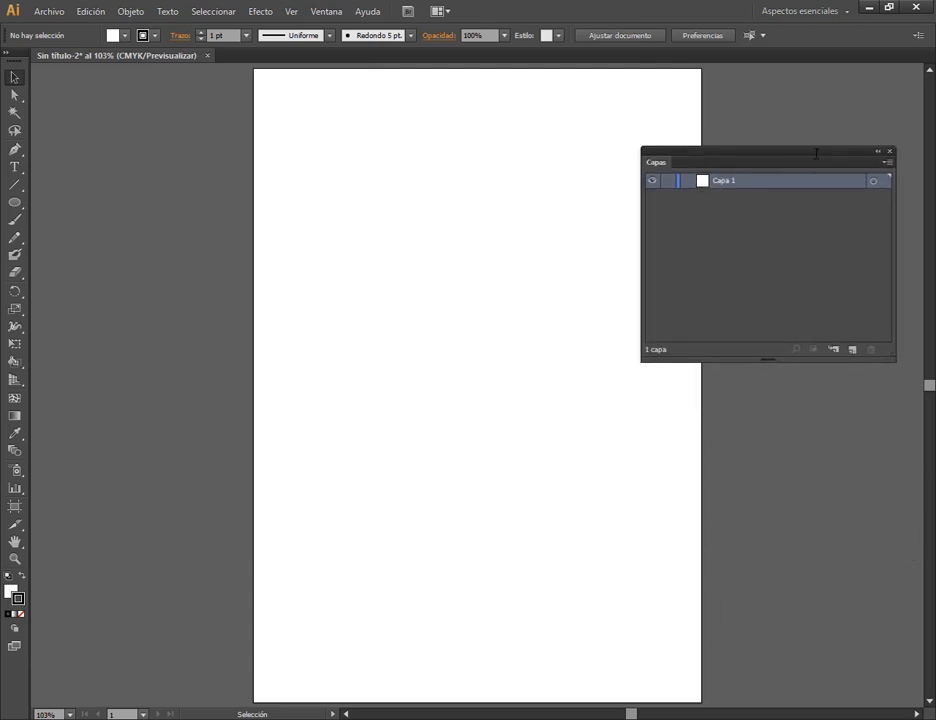
{"action": "left_click_drag", "start_coordinate": [812, 163], "coordinate": [794, 205]}
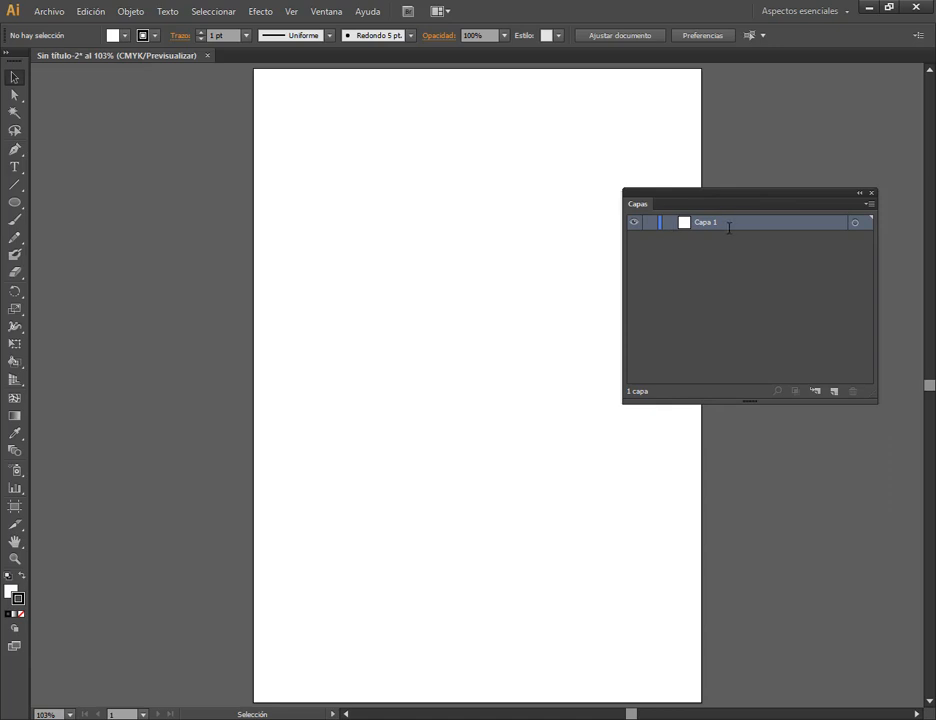
Draw a wide ellipse near the artboard's top, a tall ellipse below it and a rounded rectangle beside the tall one.
{"action": "left_click", "coordinate": [15, 202]}
{"action": "left_click_drag", "start_coordinate": [336, 150], "coordinate": [477, 254]}
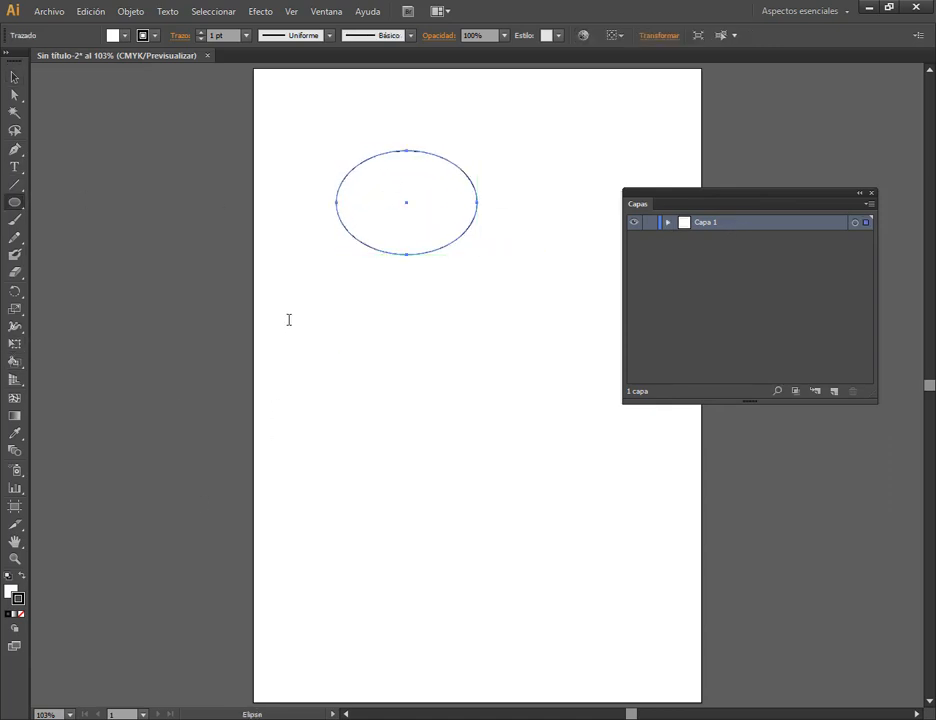
{"action": "left_click_drag", "start_coordinate": [300, 341], "coordinate": [398, 513]}
{"action": "left_click_drag", "start_coordinate": [15, 202], "coordinate": [80, 219]}
{"action": "left_click_drag", "start_coordinate": [426, 315], "coordinate": [618, 456]}
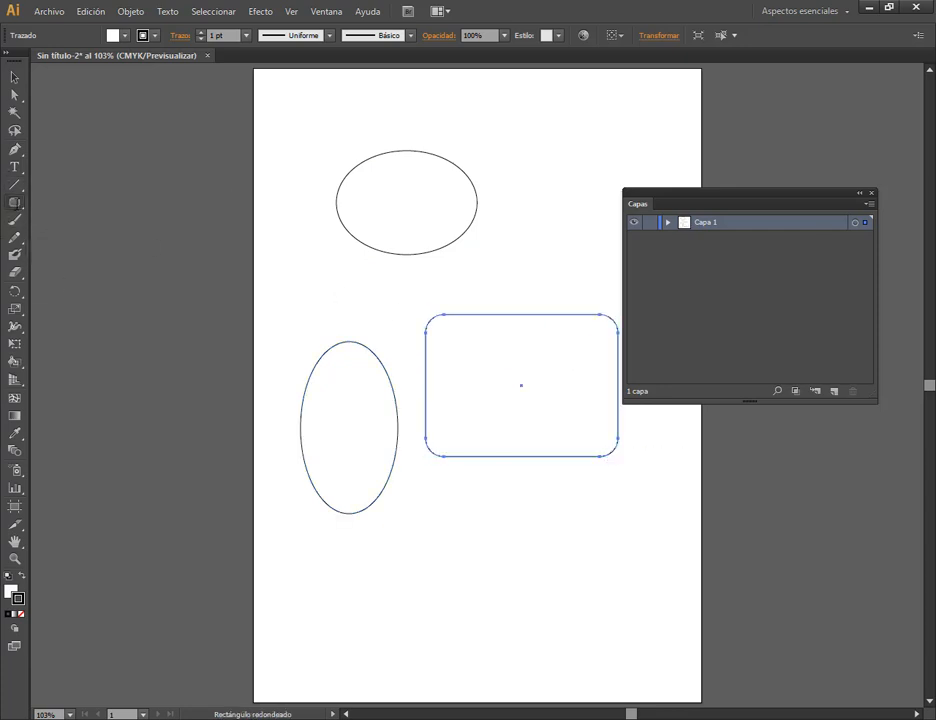
Draw a nearly square rectangle overlapping the wide ellipse, and a large five-pointed star over the tall ellipse and rounded rectangle.
{"action": "left_click_drag", "start_coordinate": [15, 202], "coordinate": [80, 201]}
{"action": "left_click_drag", "start_coordinate": [442, 106], "coordinate": [605, 254]}
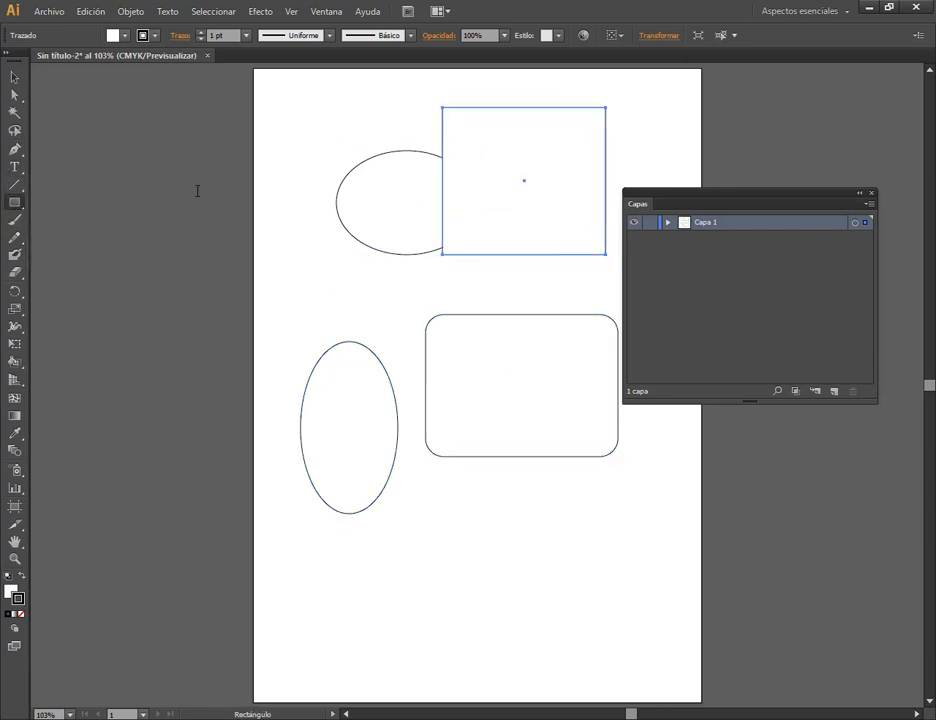
{"action": "key", "text": "v"}
{"action": "left_click_drag", "start_coordinate": [15, 202], "coordinate": [80, 272]}
{"action": "left_click_drag", "start_coordinate": [390, 478], "coordinate": [463, 571]}
Move the star to the middle of the artboard so it overlaps all the other shapes, and enlarge it slightly.
{"action": "key", "text": "v"}
{"action": "left_click_drag", "start_coordinate": [368, 463], "coordinate": [398, 469]}
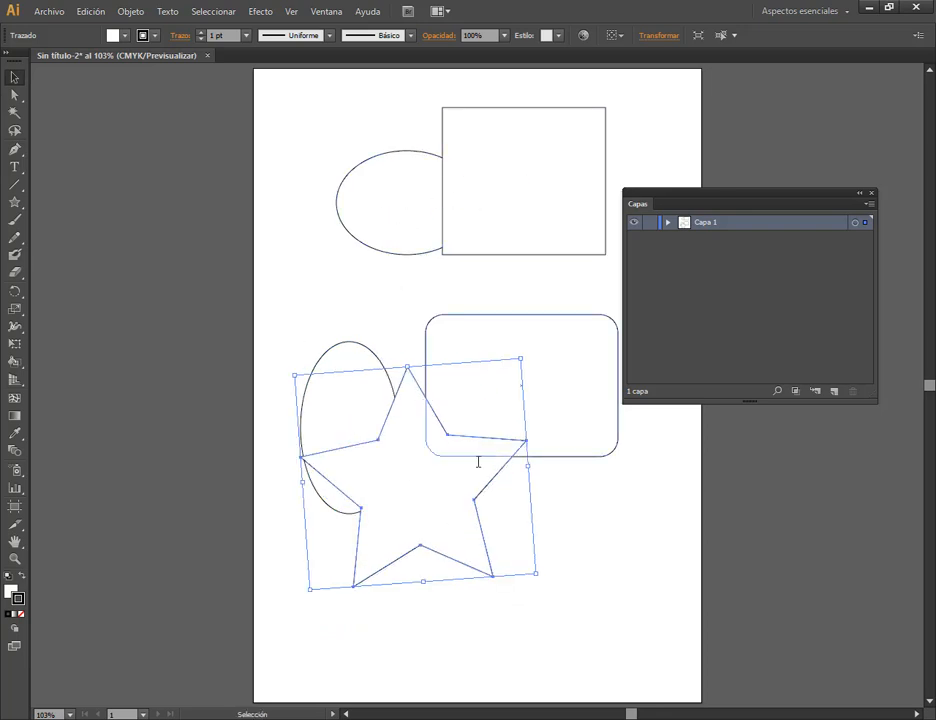
{"action": "left_click_drag", "start_coordinate": [437, 482], "coordinate": [427, 307]}
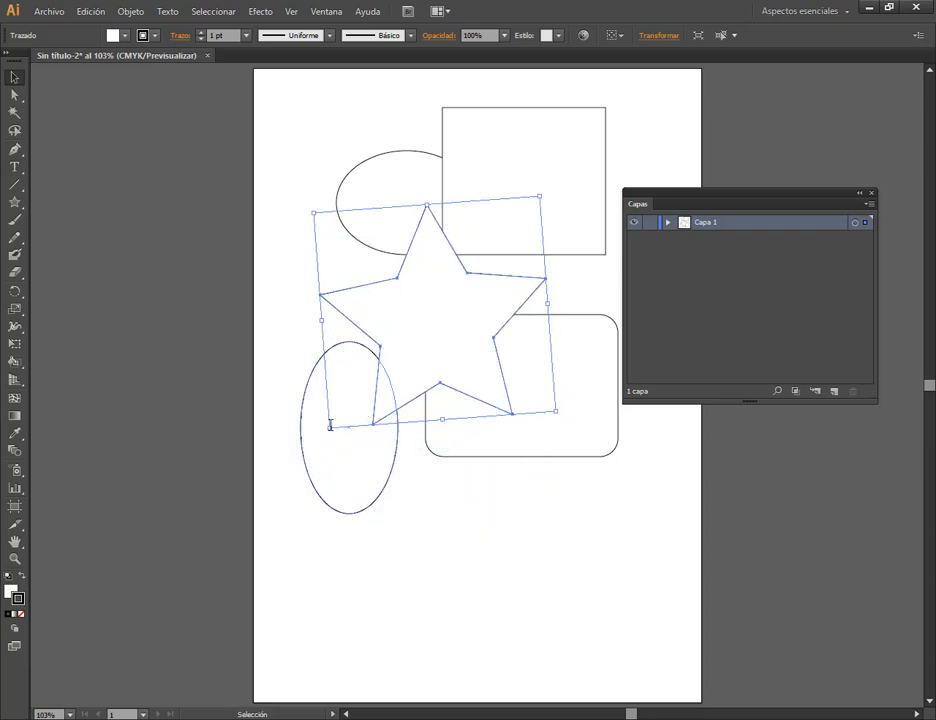
{"action": "left_click_drag", "start_coordinate": [330, 427], "coordinate": [314, 436]}
{"action": "left_click_drag", "start_coordinate": [409, 355], "coordinate": [409, 351]}
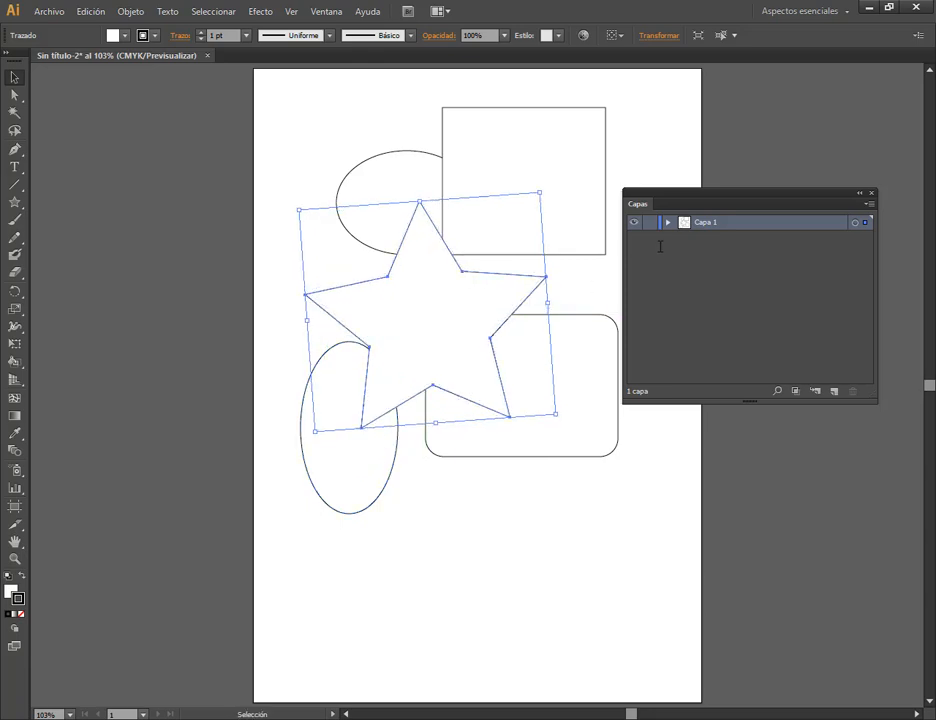
Bring the star to the front of the stacking order (Traer al frente).
{"action": "left_click", "coordinate": [130, 11]}
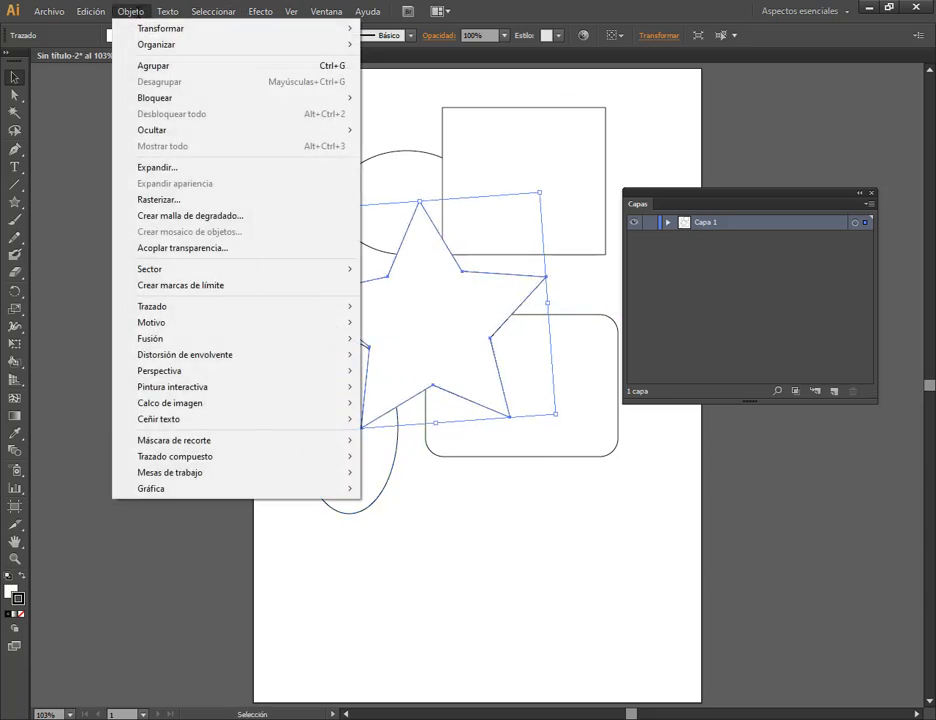
{"action": "mouse_move", "coordinate": [165, 46]}
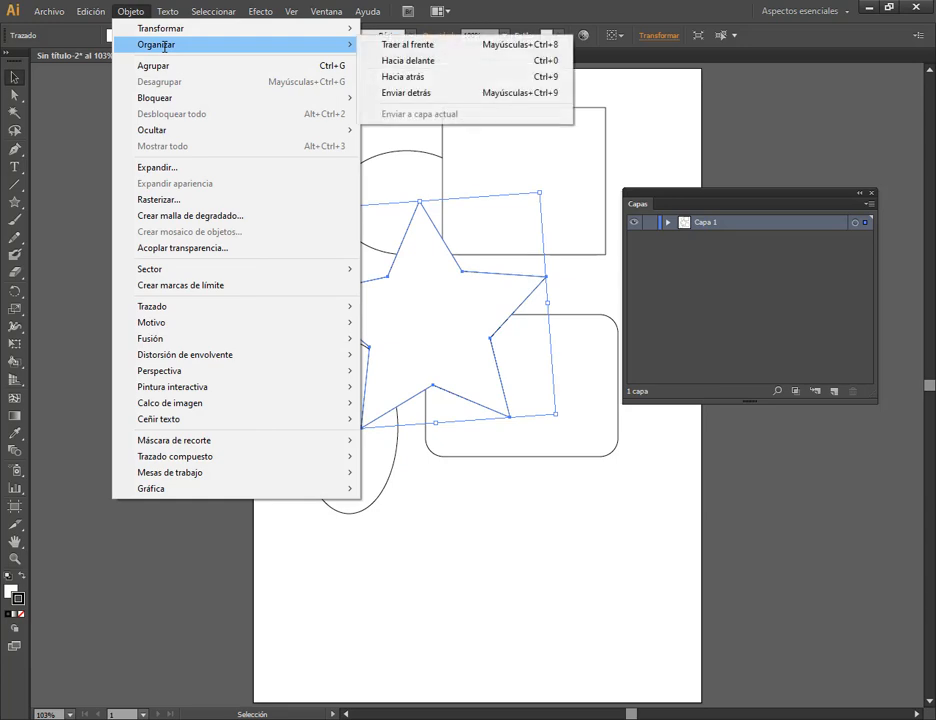
{"action": "left_click", "coordinate": [466, 45]}
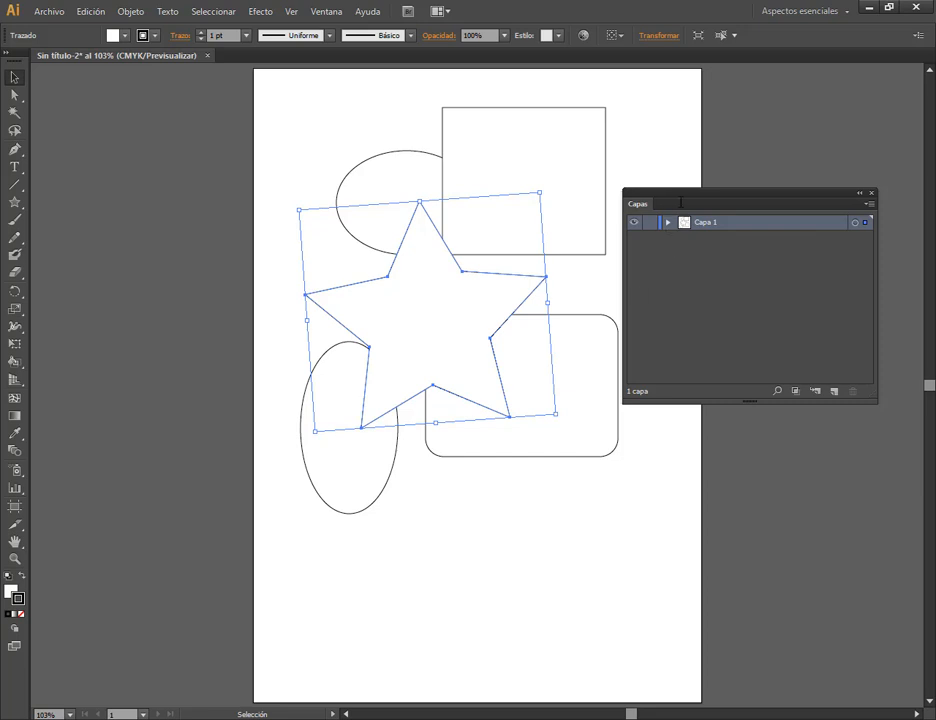
Shift the Layers panel (Capas) slightly up and to the right, and expand Capa 1 to list its paths.
{"action": "left_click_drag", "start_coordinate": [688, 192], "coordinate": [707, 169]}
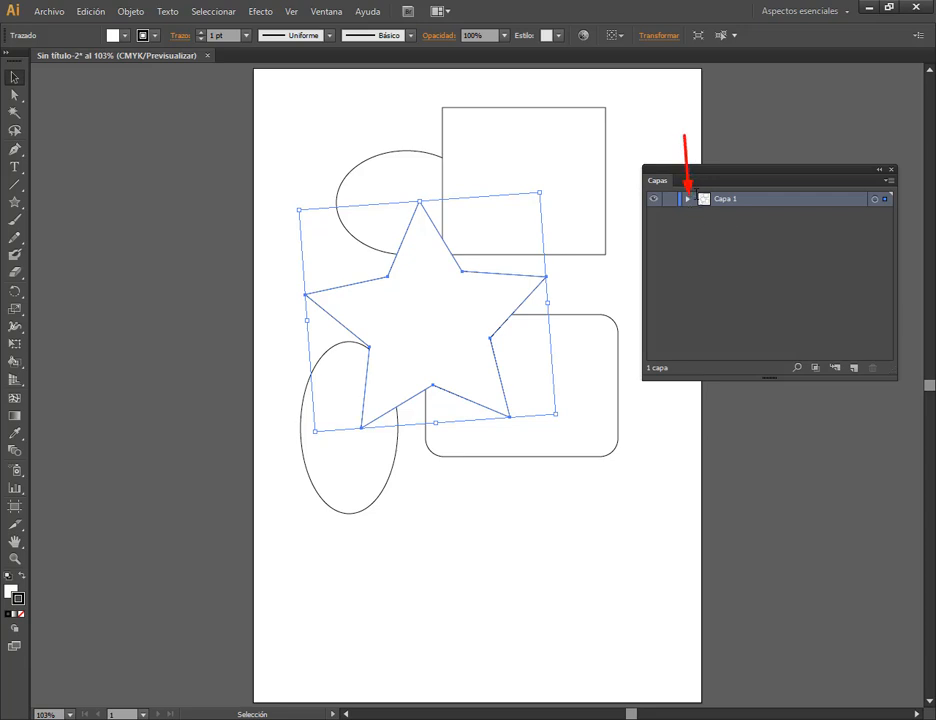
{"action": "left_click", "coordinate": [687, 199]}
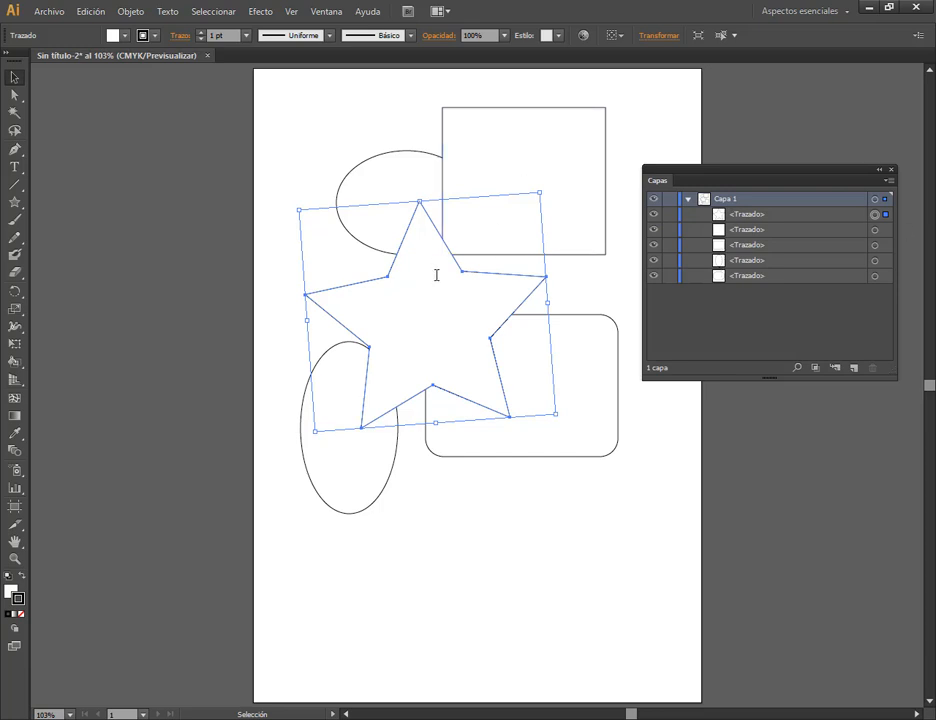
{"action": "key", "text": "a"}
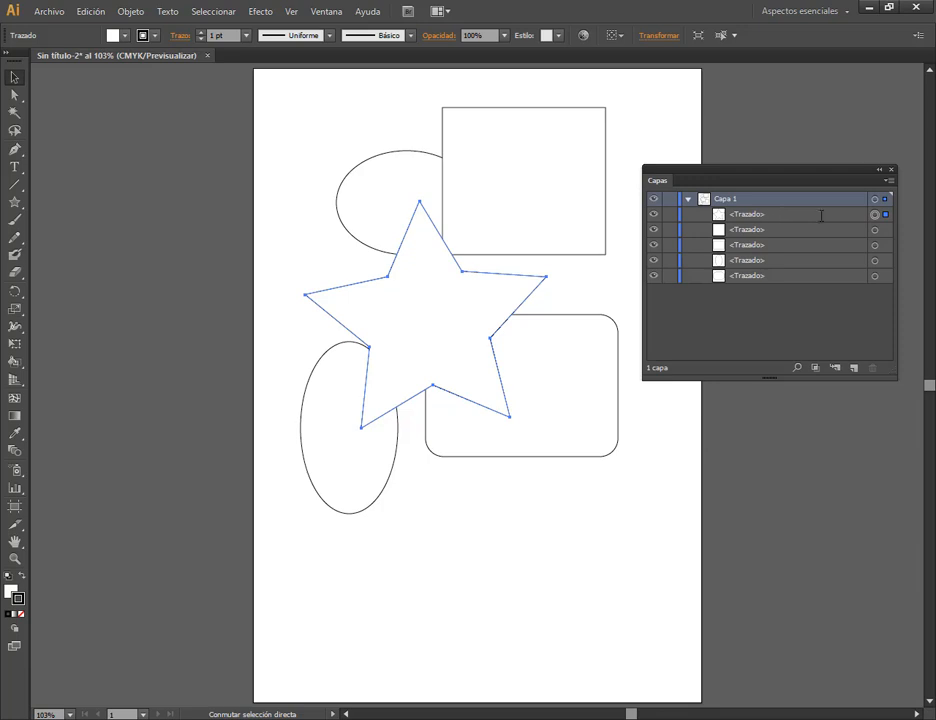
Compare the star's and wide ellipse's entries in Capa 1, and send the star's path to the end of the list.
{"action": "left_click", "coordinate": [736, 215]}
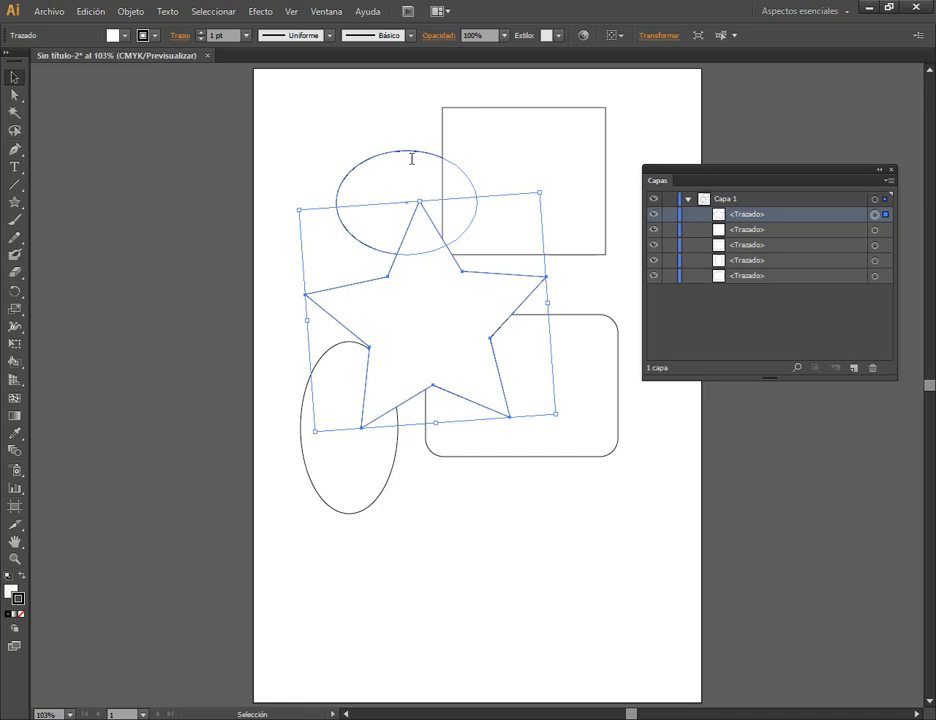
{"action": "left_click", "coordinate": [411, 157]}
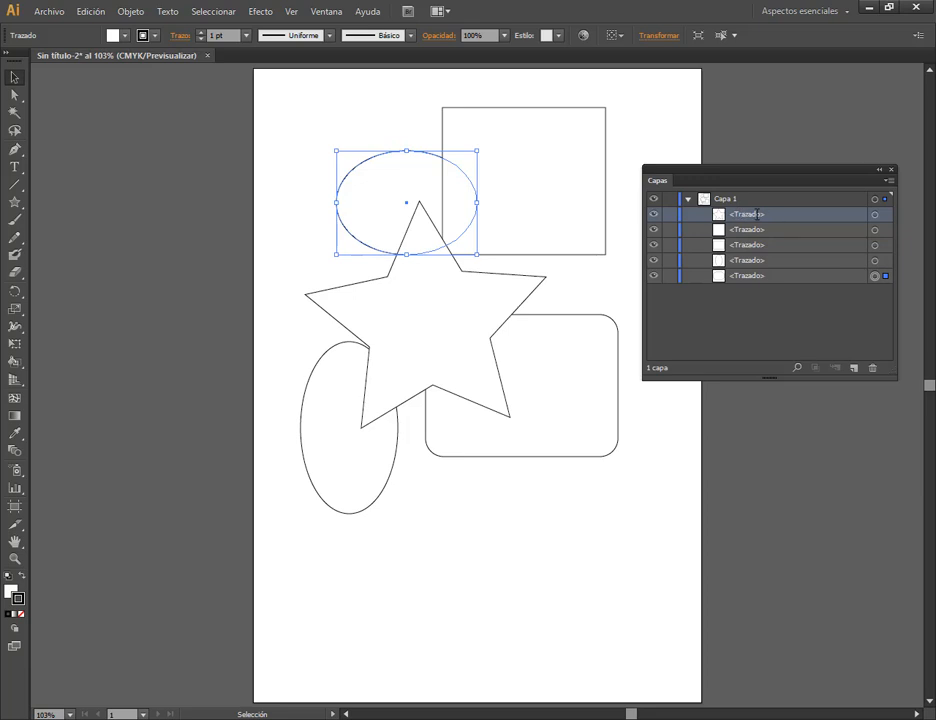
{"action": "left_click_drag", "start_coordinate": [755, 213], "coordinate": [772, 308]}
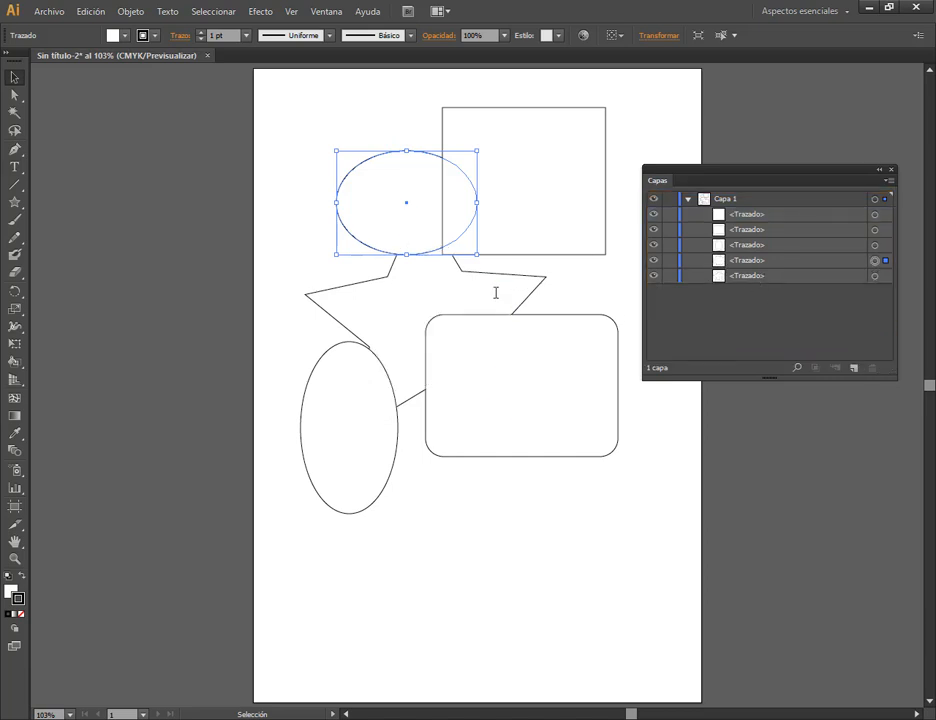
{"action": "left_click", "coordinate": [557, 290]}
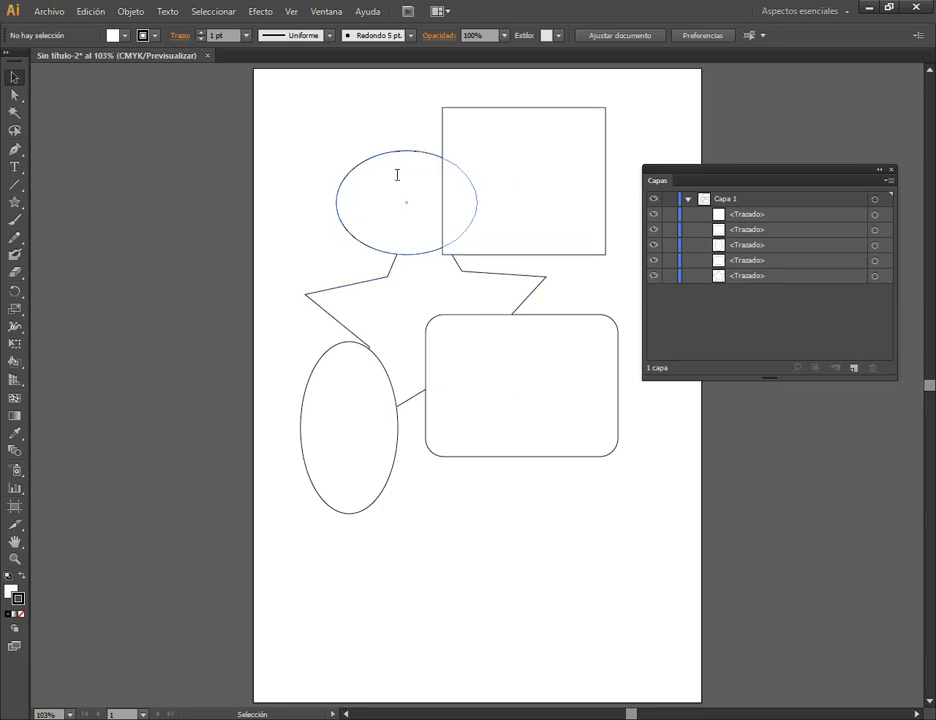
Delete the square's path and the wide ellipse's path from Capa 1 using the Layers panel.
{"action": "left_click", "coordinate": [760, 214]}
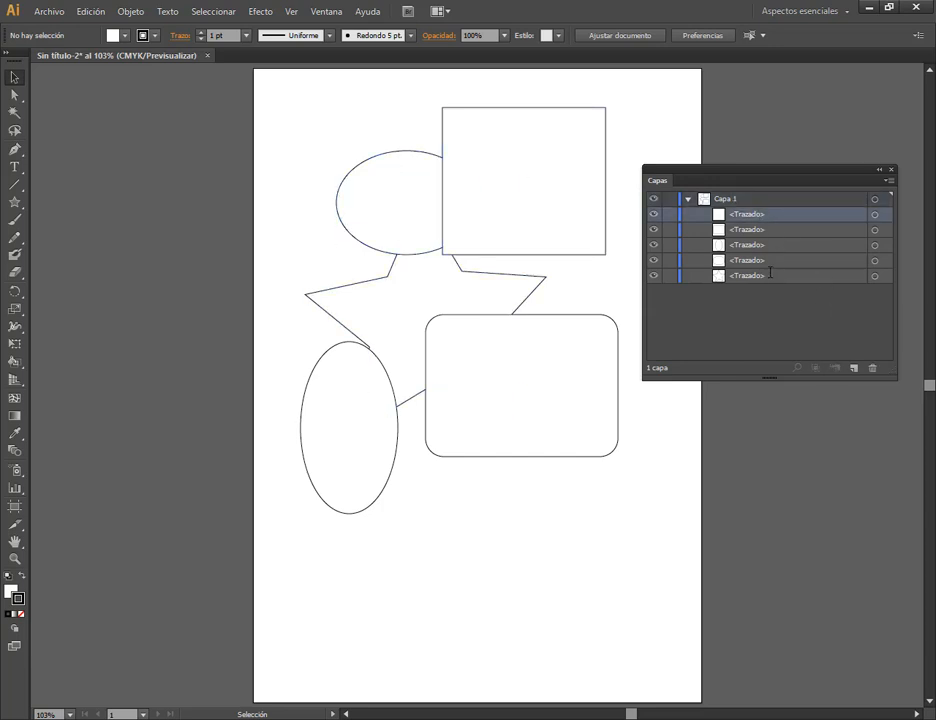
{"action": "left_click", "coordinate": [545, 159]}
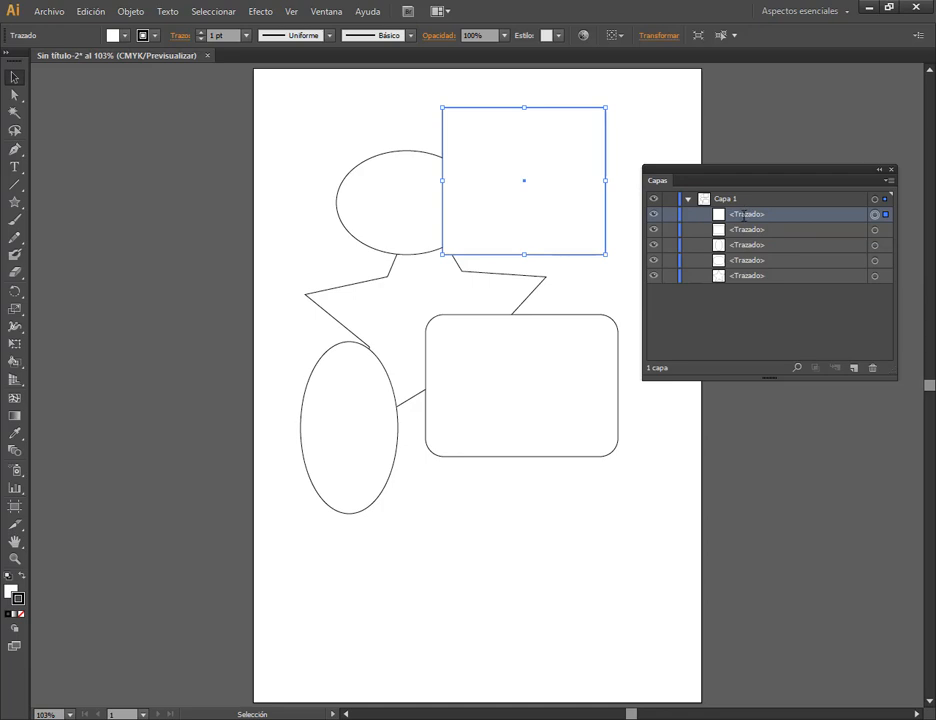
{"action": "left_click_drag", "start_coordinate": [744, 215], "coordinate": [799, 221]}
{"action": "left_click_drag", "start_coordinate": [874, 347], "coordinate": [872, 368]}
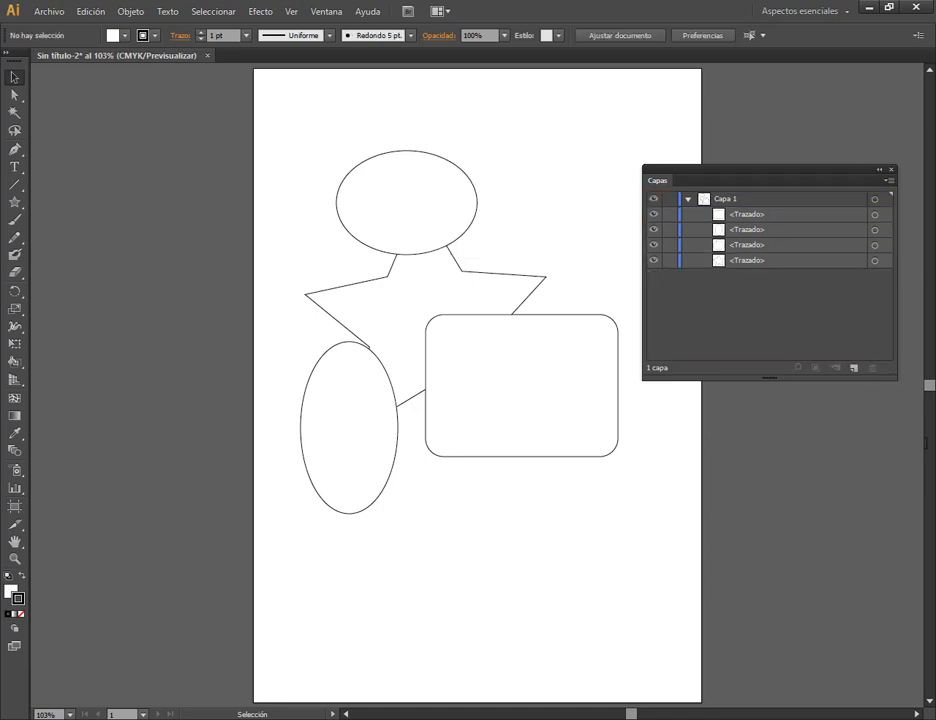
{"action": "left_click", "coordinate": [762, 246]}
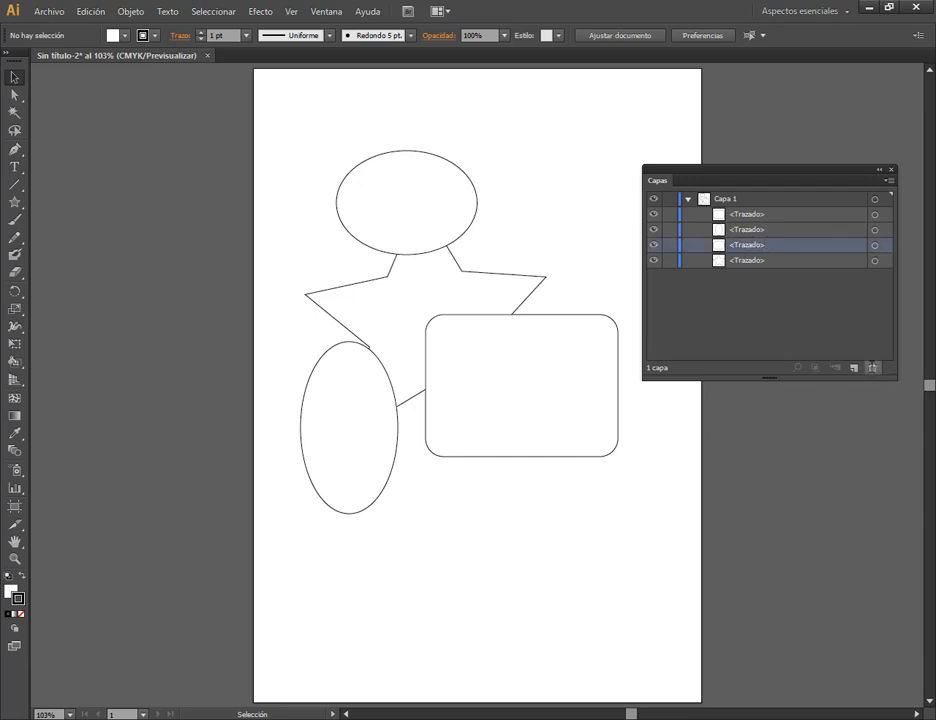
{"action": "left_click", "coordinate": [872, 366]}
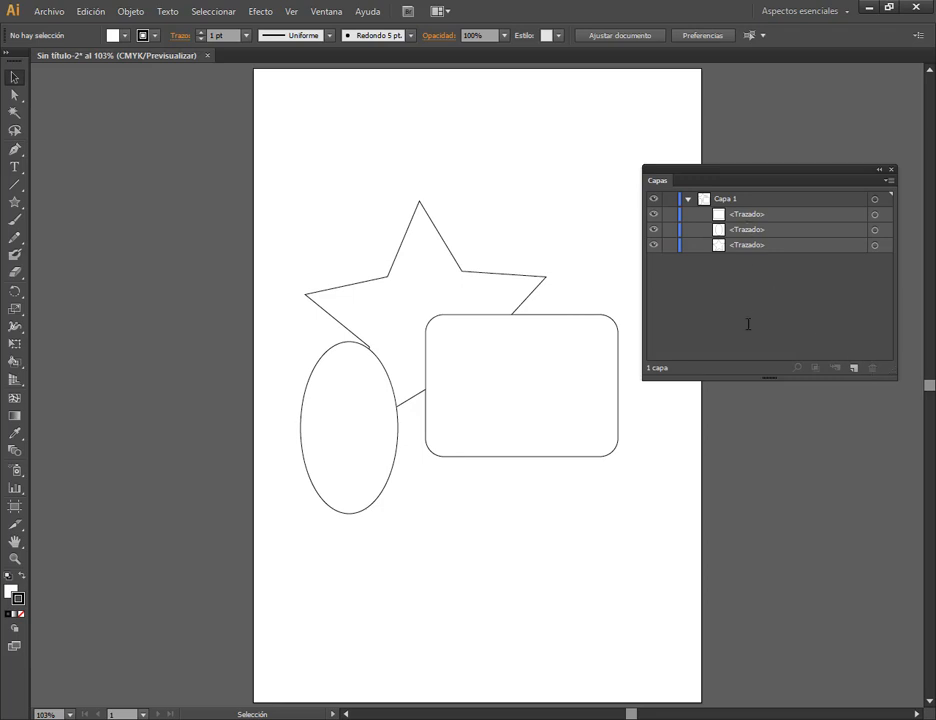
Move the rounded rectangle slightly down and to the right.
{"action": "left_click", "coordinate": [499, 374]}
{"action": "left_click_drag", "start_coordinate": [530, 385], "coordinate": [537, 401]}
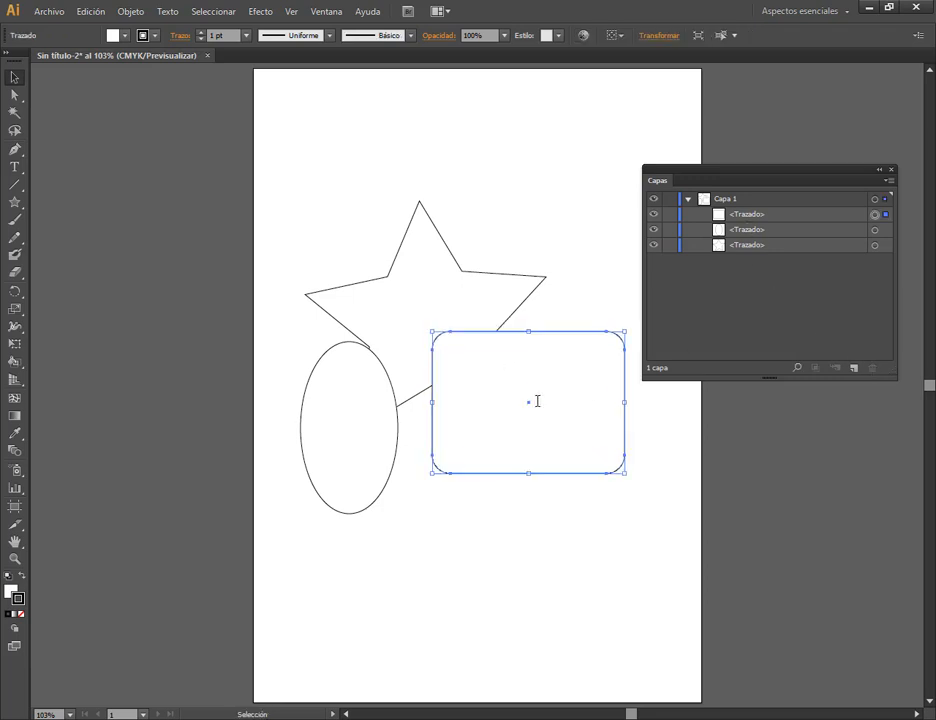
Add two new empty layers above Capa 1.
{"action": "left_click", "coordinate": [734, 198]}
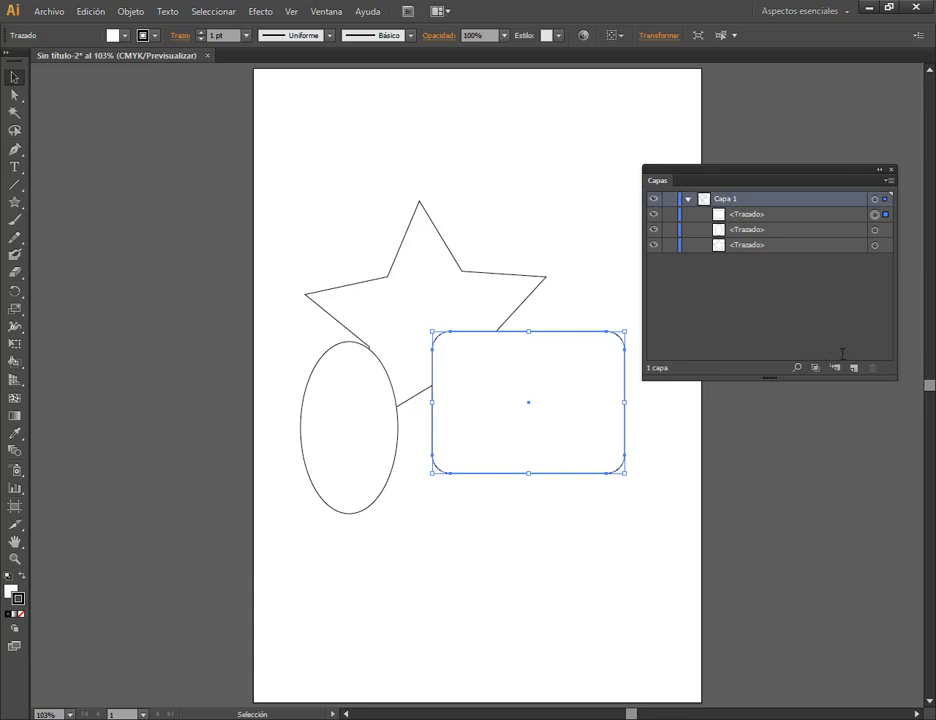
{"action": "left_click", "coordinate": [770, 232]}
{"action": "left_click", "coordinate": [765, 247]}
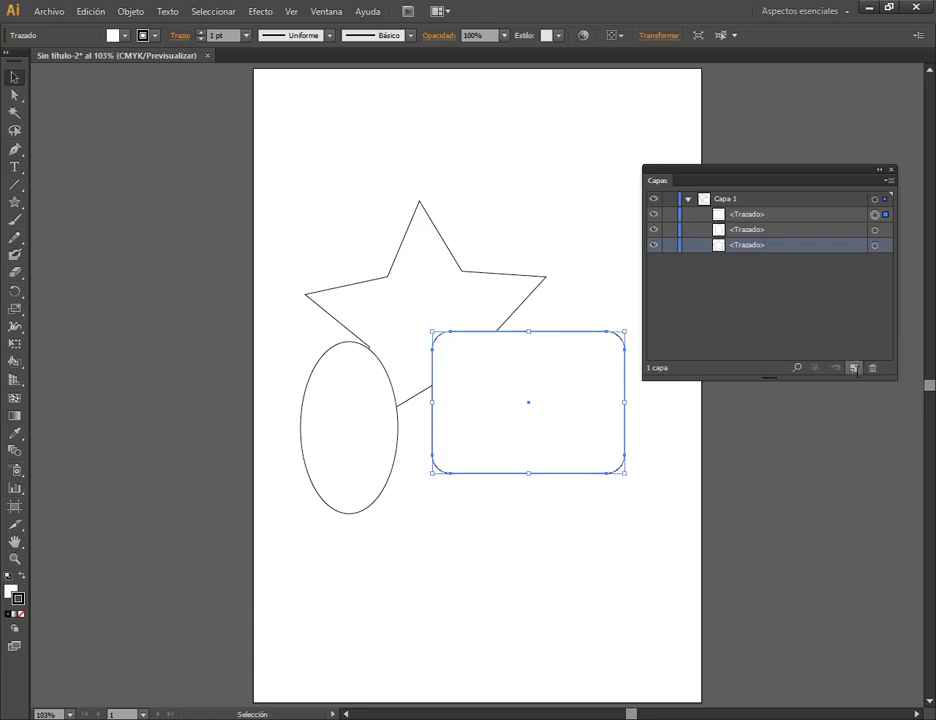
{"action": "left_click", "coordinate": [855, 369]}
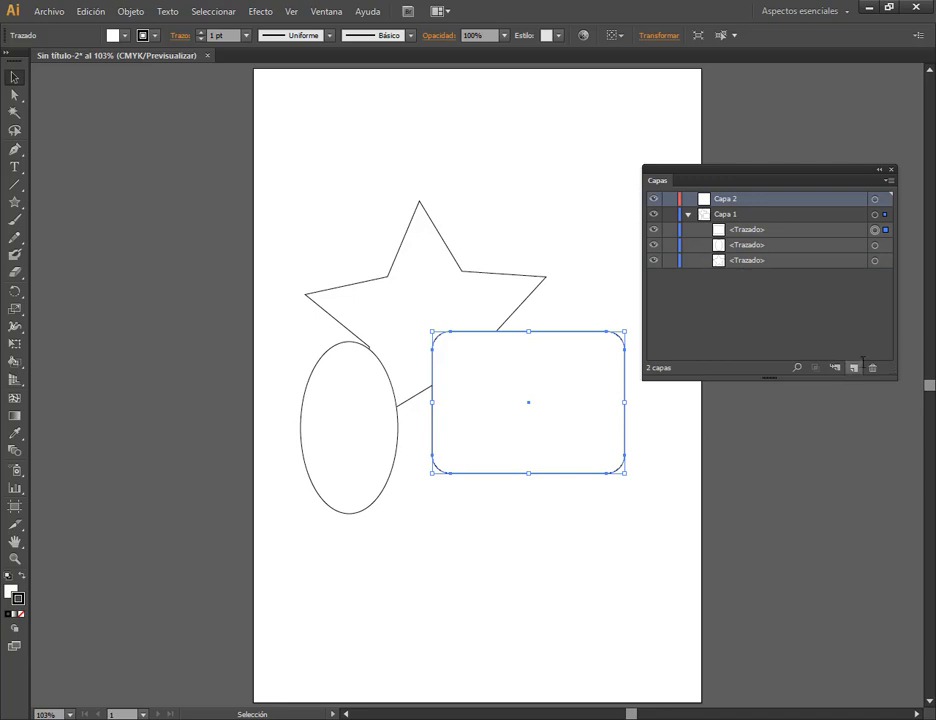
{"action": "left_click", "coordinate": [855, 369]}
Duplicate Capa 1 with its contents and move all the copy's artwork toward the artboard's upper right.
{"action": "left_click", "coordinate": [762, 244]}
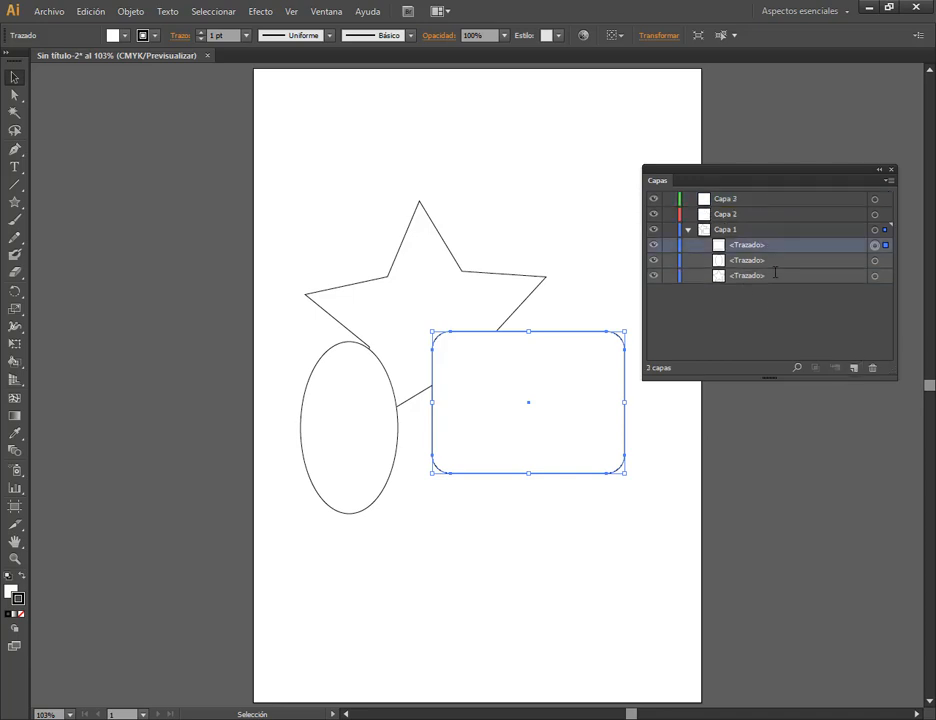
{"action": "left_click", "coordinate": [731, 229]}
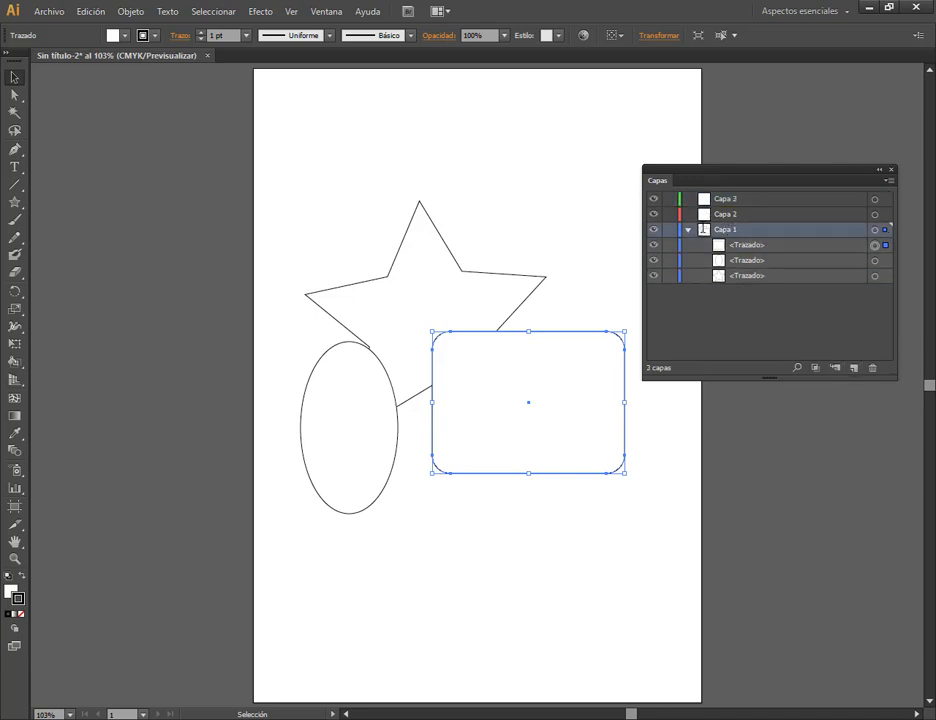
{"action": "double_click", "coordinate": [728, 230]}
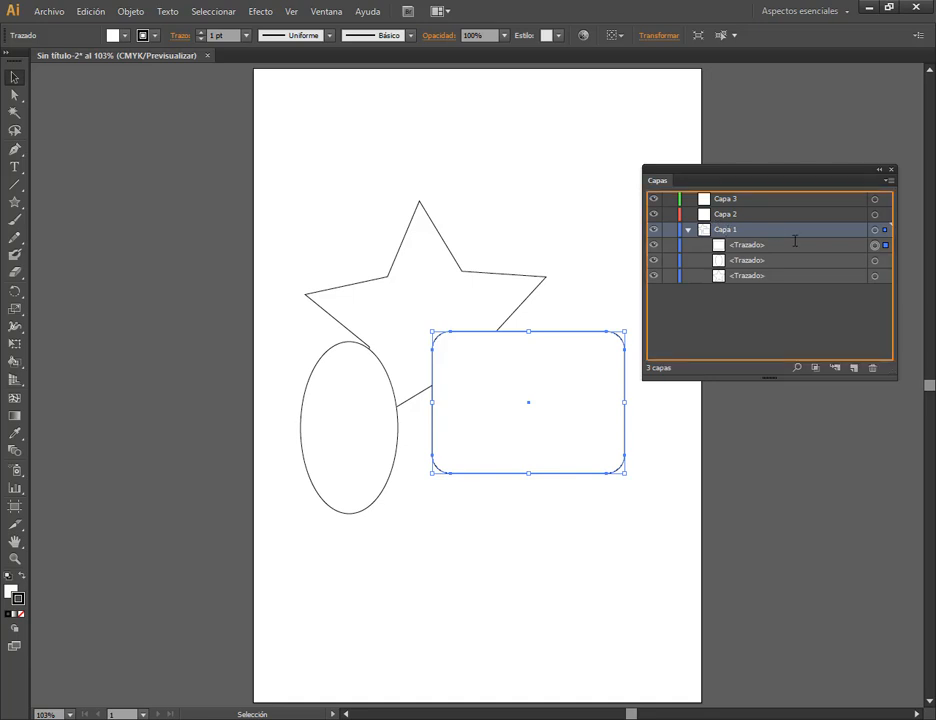
{"action": "left_click_drag", "start_coordinate": [816, 262], "coordinate": [823, 287]}
{"action": "left_click_drag", "start_coordinate": [852, 359], "coordinate": [858, 365]}
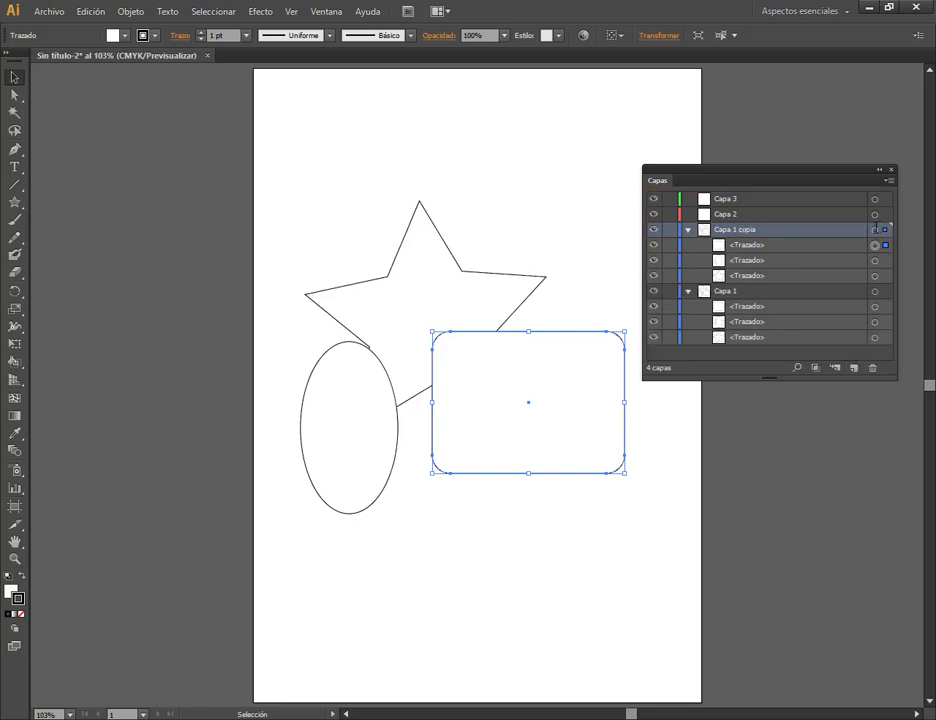
{"action": "left_click", "coordinate": [875, 229]}
{"action": "left_click_drag", "start_coordinate": [482, 265], "coordinate": [596, 154]}
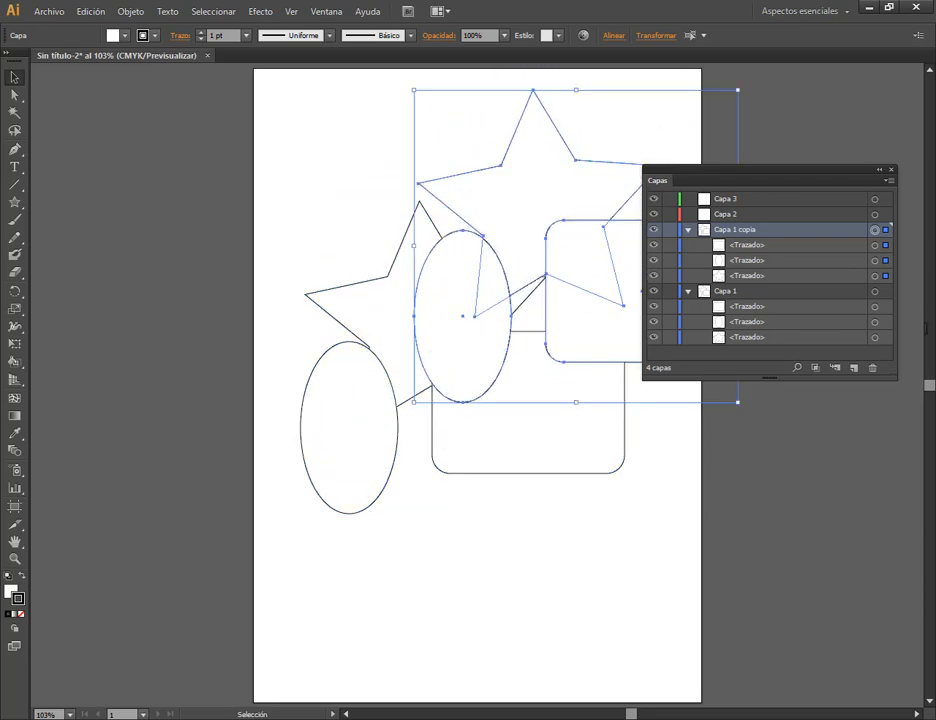
Select all the artwork on the original Capa 1, move it to the lower part of the artboard and deselect it.
{"action": "left_click", "coordinate": [875, 291]}
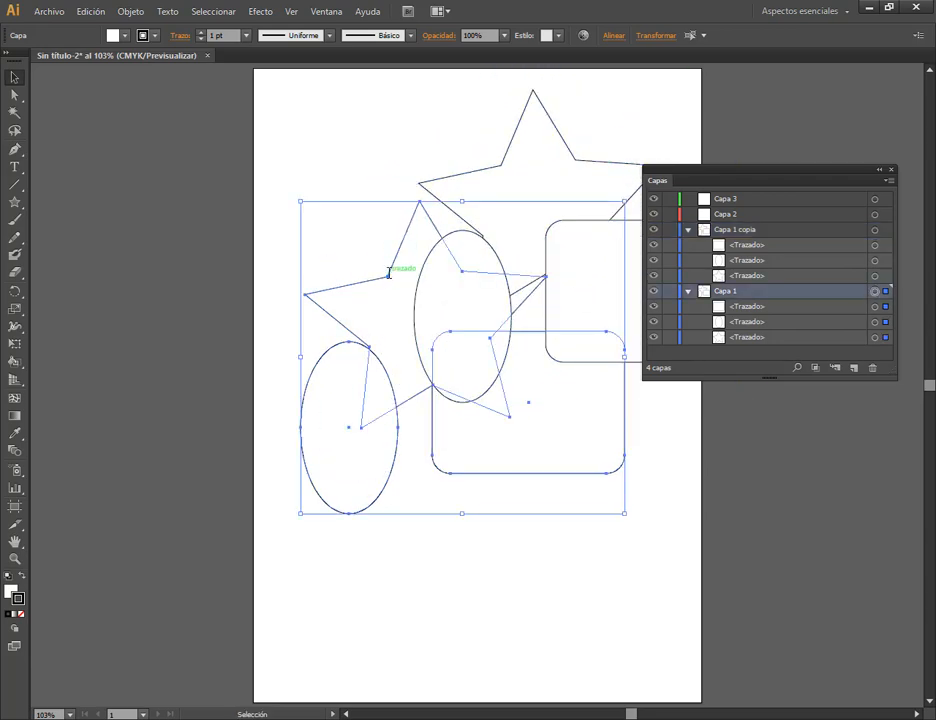
{"action": "left_click_drag", "start_coordinate": [397, 267], "coordinate": [368, 441]}
{"action": "left_click", "coordinate": [643, 464]}
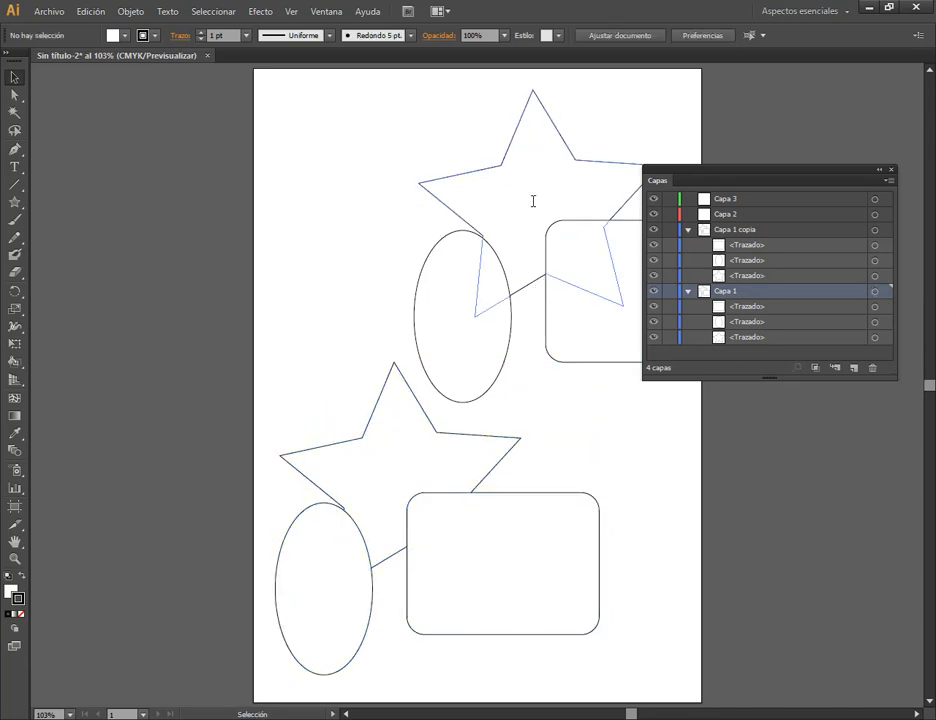
Delete the duplicated layer together with its artwork.
{"action": "left_click", "coordinate": [754, 230]}
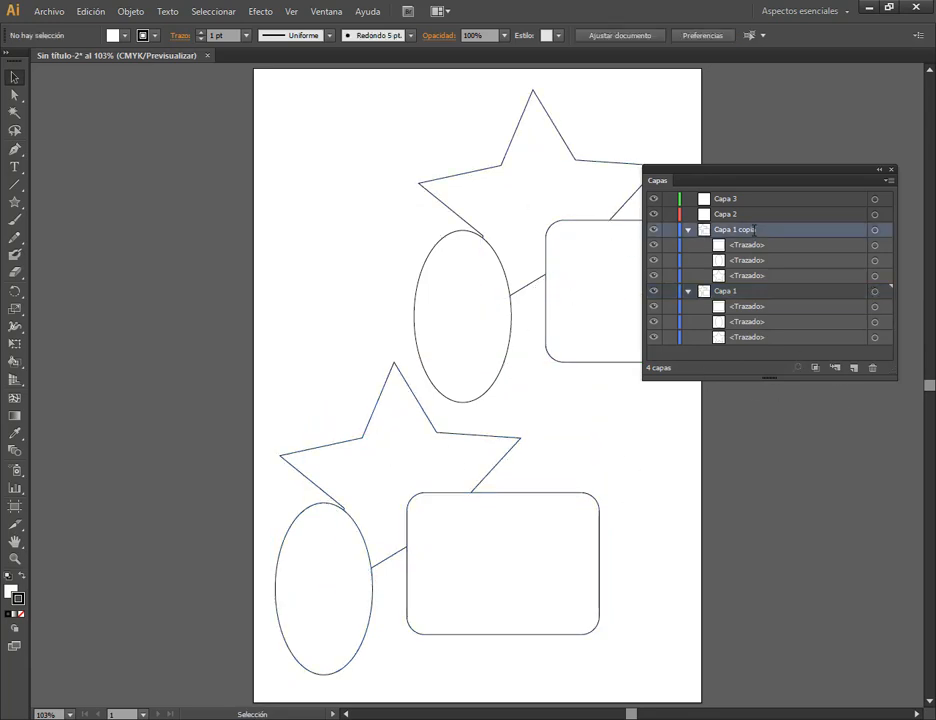
{"action": "left_click", "coordinate": [872, 368]}
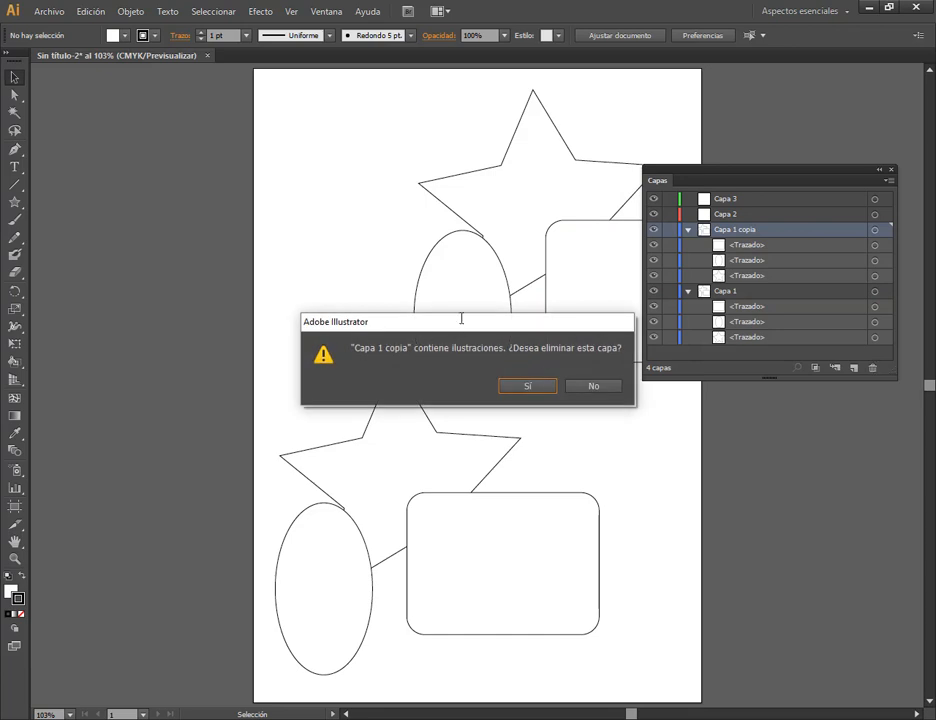
{"action": "left_click_drag", "start_coordinate": [466, 326], "coordinate": [456, 285]}
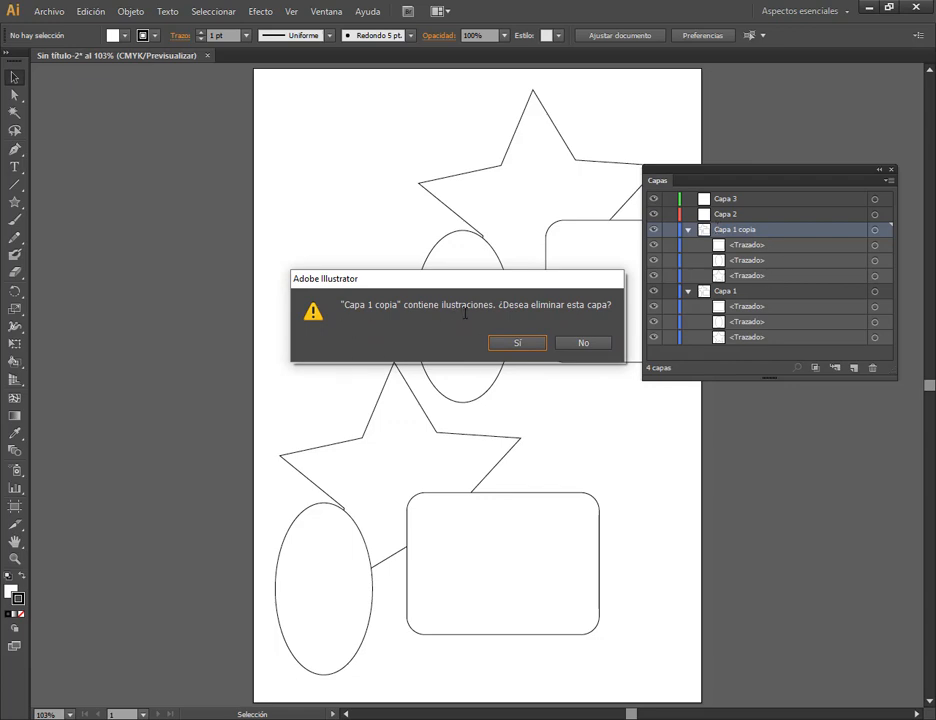
{"action": "key", "text": "Return"}
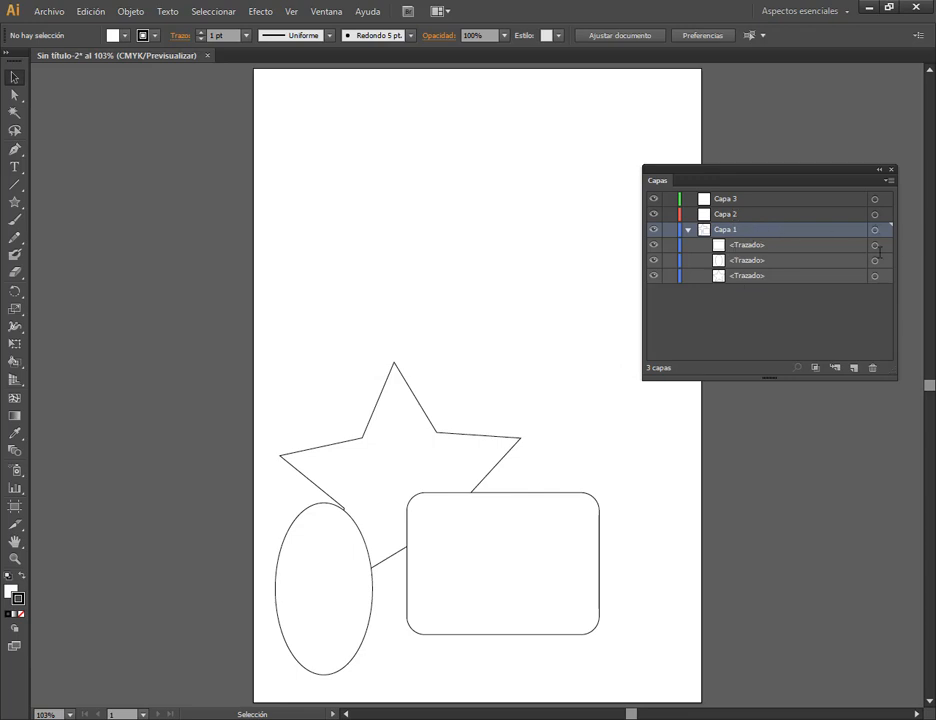
Select all the artwork on Capa 1 and move it up toward the middle of the artboard.
{"action": "left_click", "coordinate": [876, 229]}
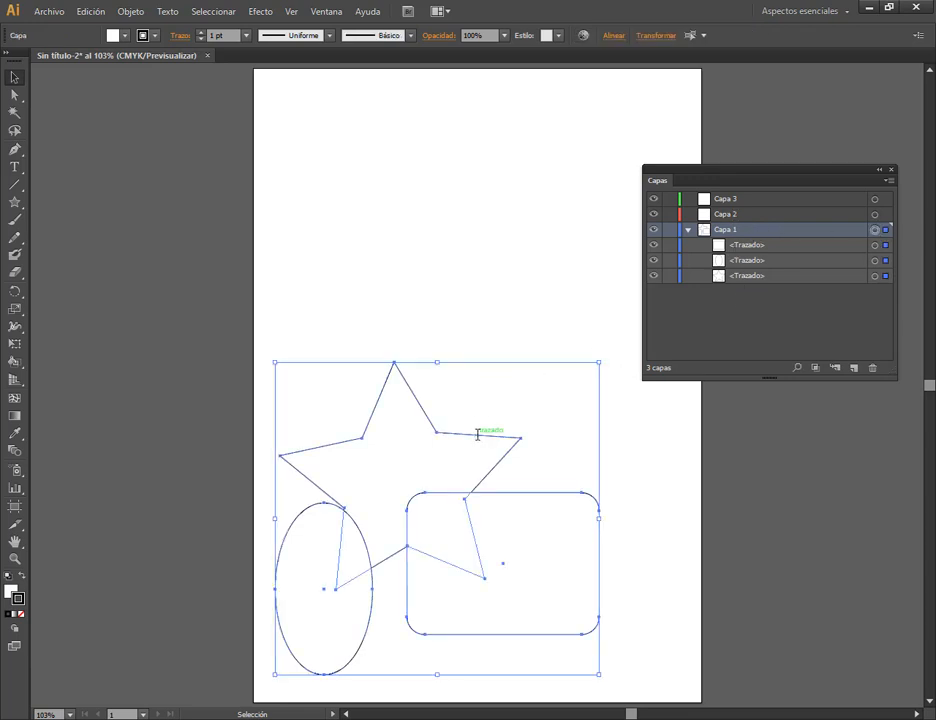
{"action": "left_click_drag", "start_coordinate": [476, 435], "coordinate": [524, 262]}
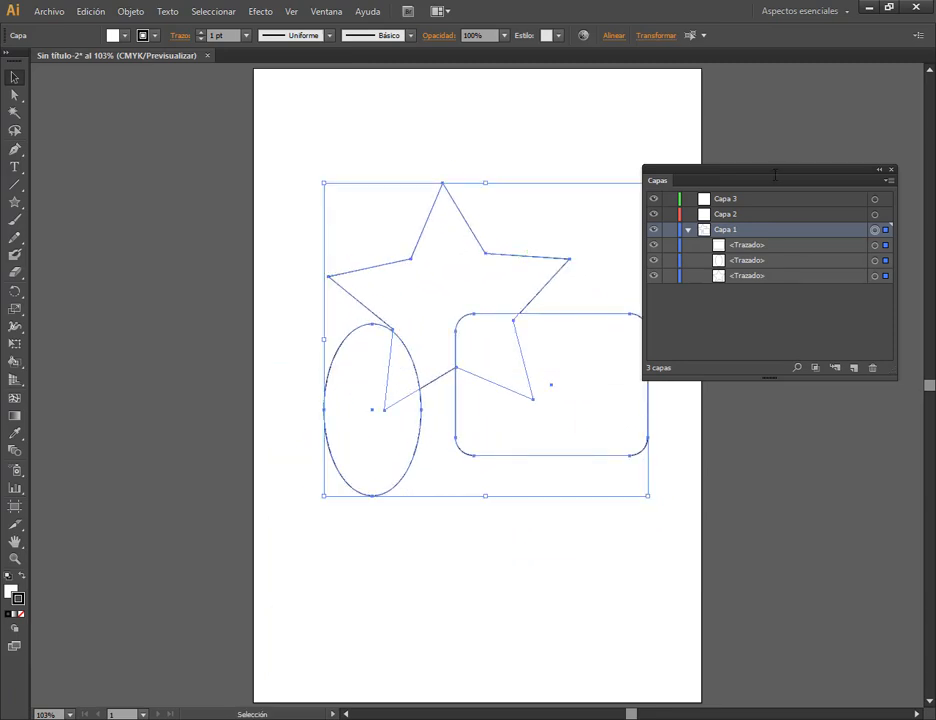
{"action": "left_click_drag", "start_coordinate": [755, 170], "coordinate": [762, 121]}
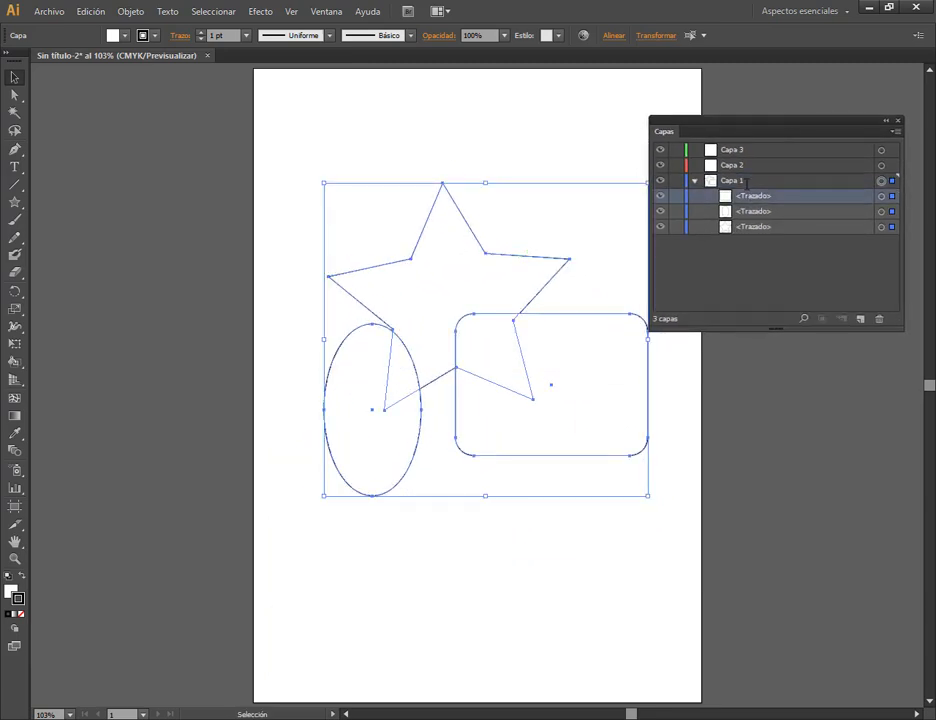
Add three new empty layers above Capa 3.
{"action": "left_click", "coordinate": [858, 167]}
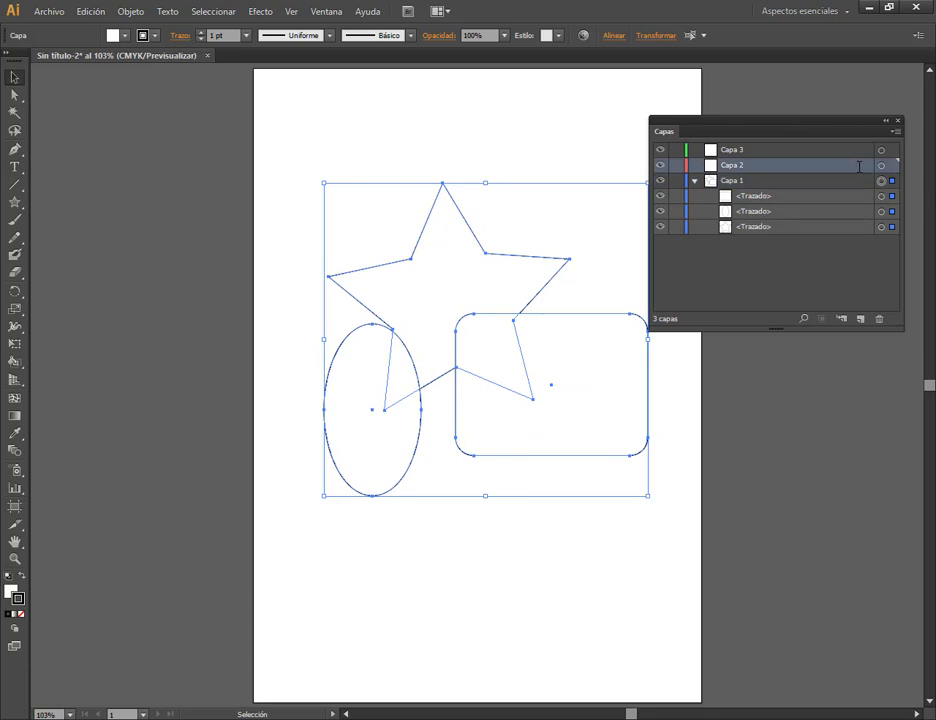
{"action": "left_click", "coordinate": [882, 166]}
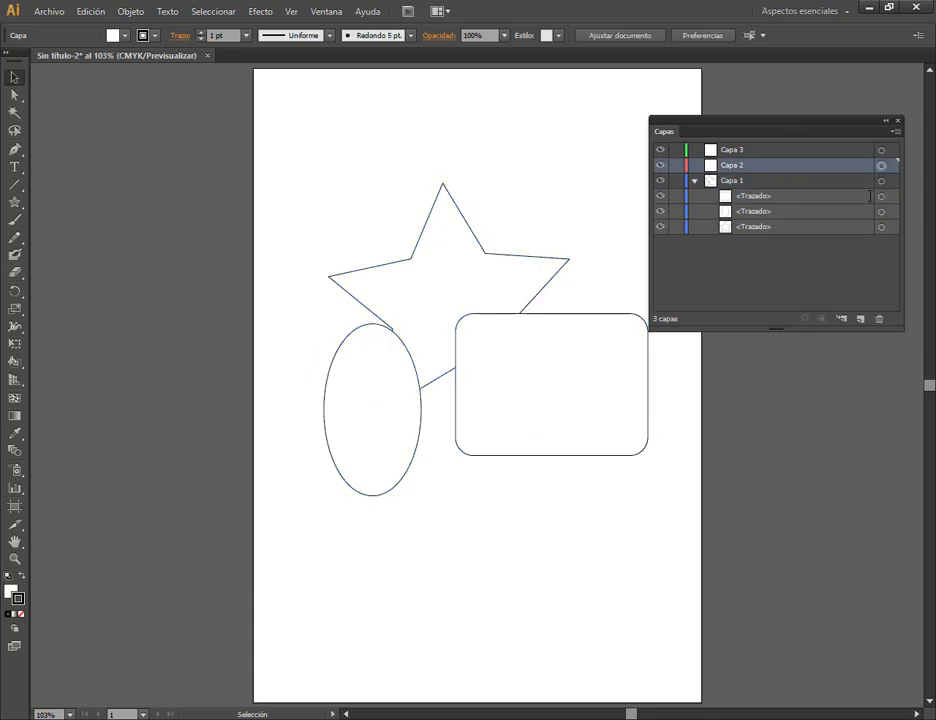
{"action": "left_click", "coordinate": [727, 150]}
{"action": "left_click", "coordinate": [860, 318]}
{"action": "left_click", "coordinate": [860, 318]}
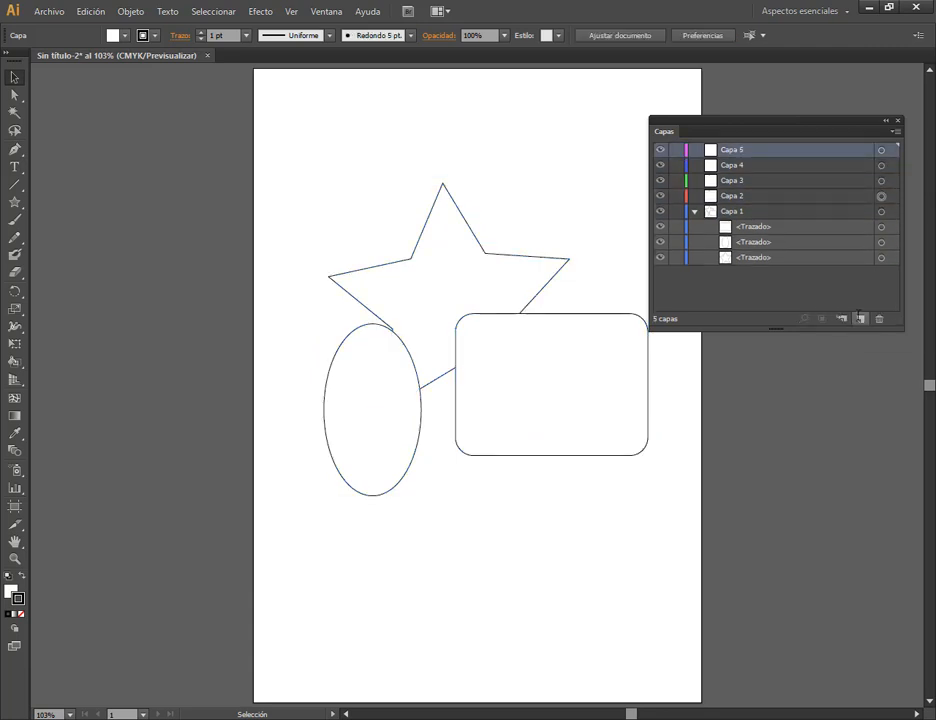
{"action": "left_click", "coordinate": [860, 318]}
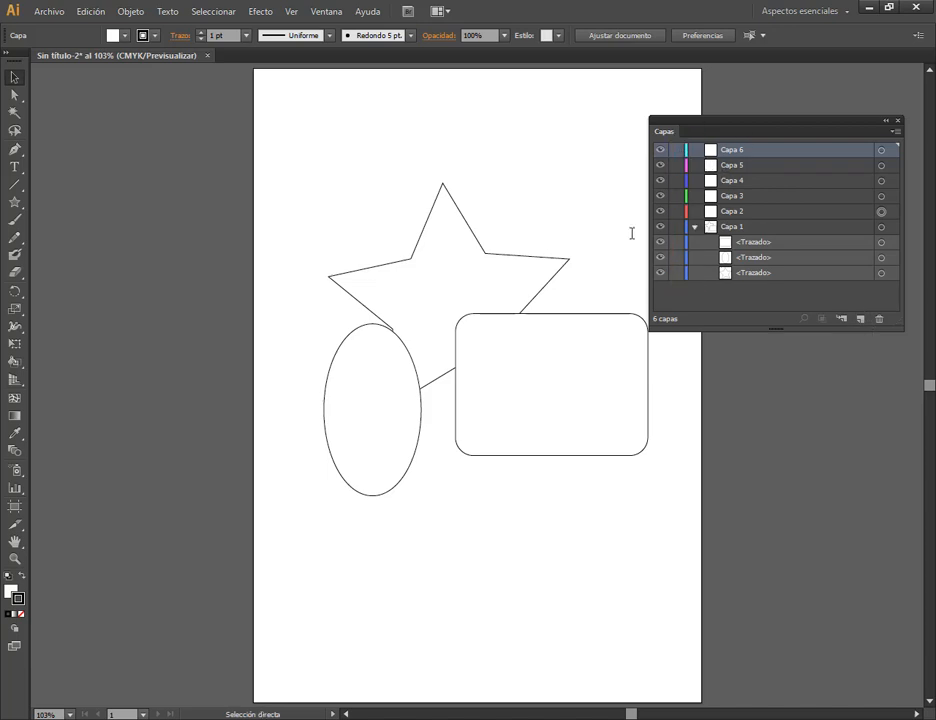
Rotate the star on Capa 1 clockwise so it leans to the right, and deselect it.
{"action": "left_click", "coordinate": [563, 256]}
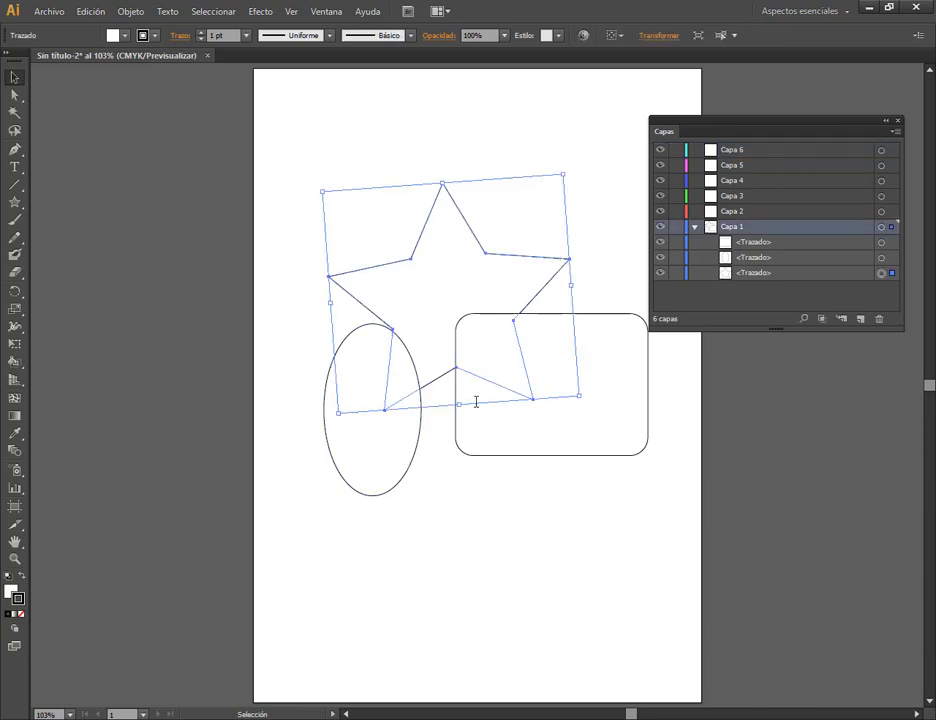
{"action": "left_click_drag", "start_coordinate": [564, 176], "coordinate": [622, 267]}
{"action": "left_click", "coordinate": [615, 226]}
Select the rounded rectangle and the vertical ellipse in turn to check which layer holds them, and clear the selection.
{"action": "left_click", "coordinate": [624, 345]}
{"action": "left_click", "coordinate": [361, 384]}
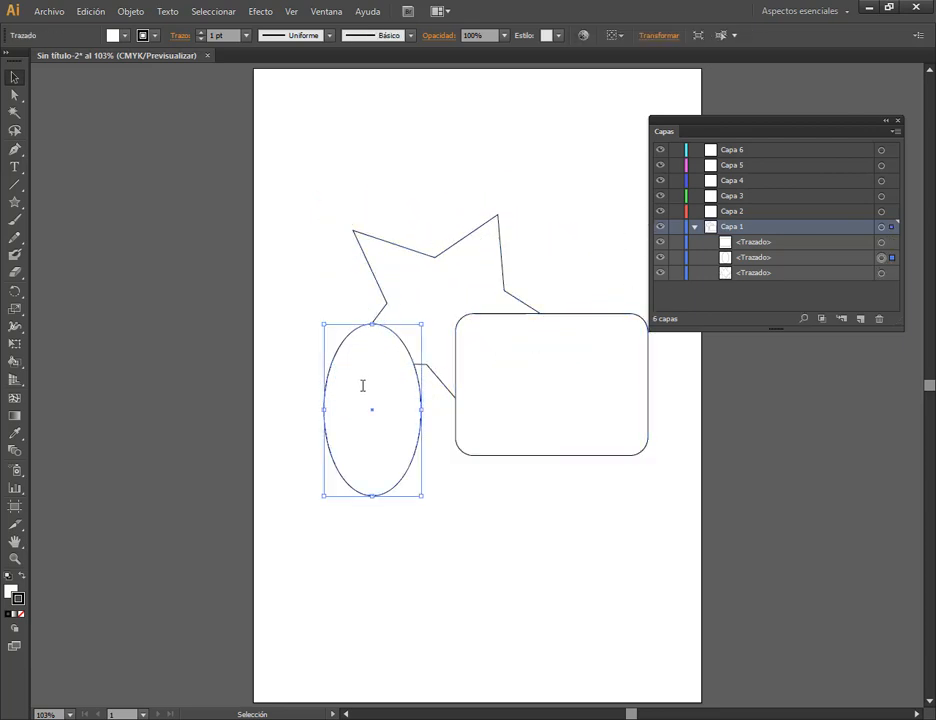
{"action": "left_click", "coordinate": [593, 397]}
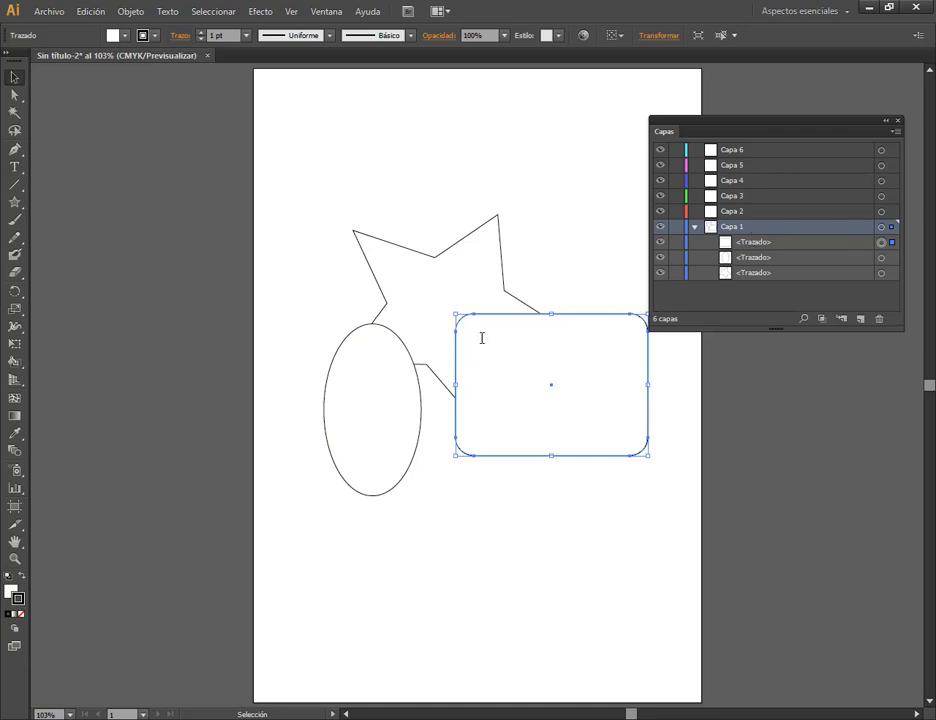
{"action": "left_click", "coordinate": [554, 263]}
Draw a small, slightly tilted five-pointed star on Capa 5, in the upper right of the artboard.
{"action": "left_click", "coordinate": [749, 166]}
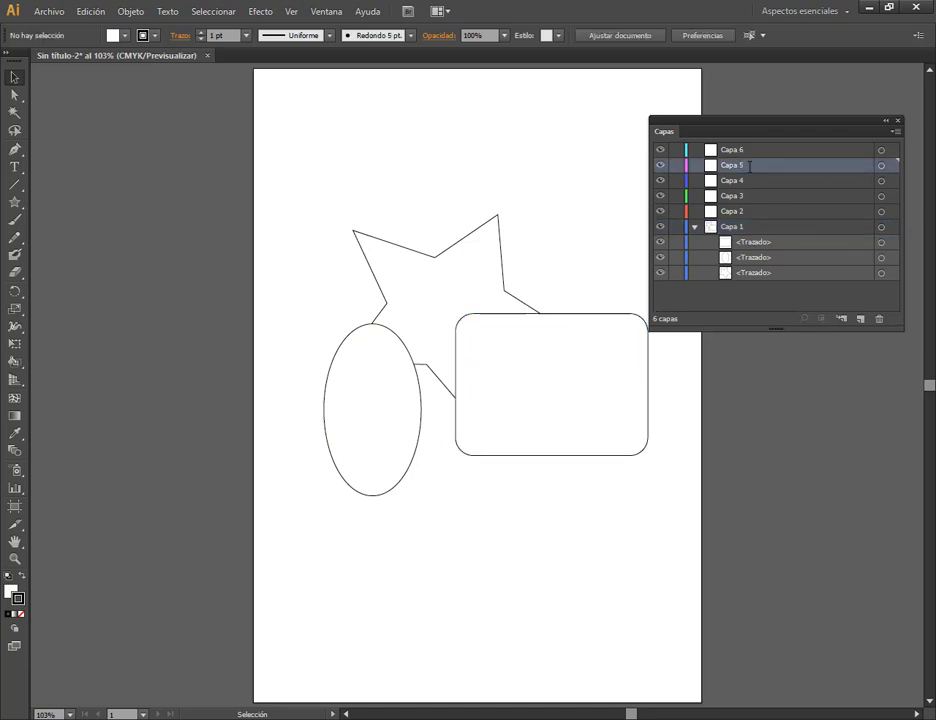
{"action": "left_click", "coordinate": [881, 165]}
{"action": "left_click", "coordinate": [14, 202]}
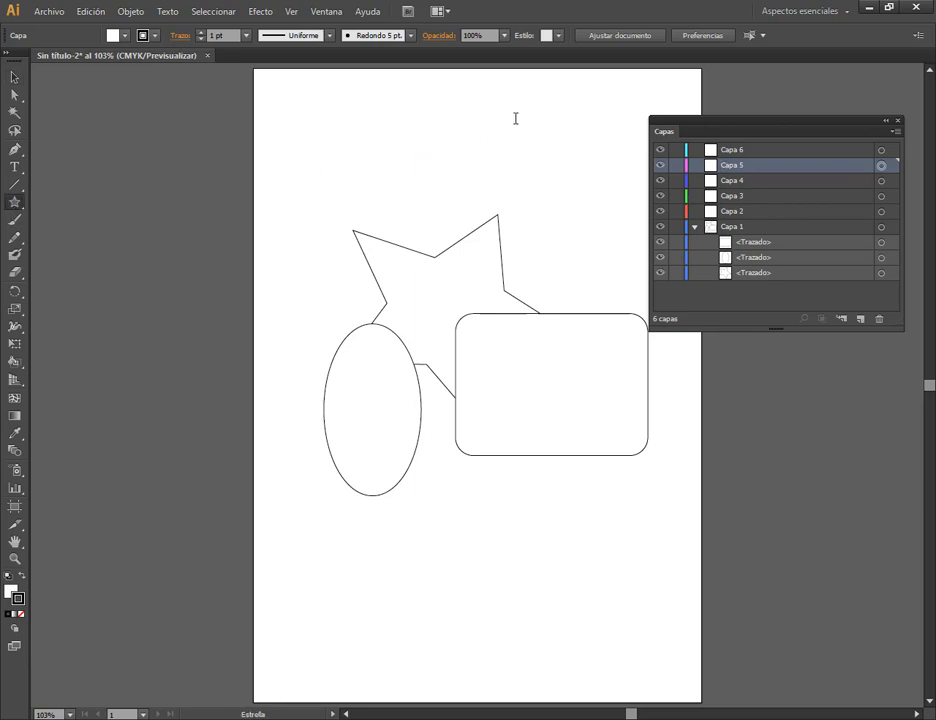
{"action": "left_click_drag", "start_coordinate": [516, 117], "coordinate": [612, 184]}
{"action": "key", "text": "v"}
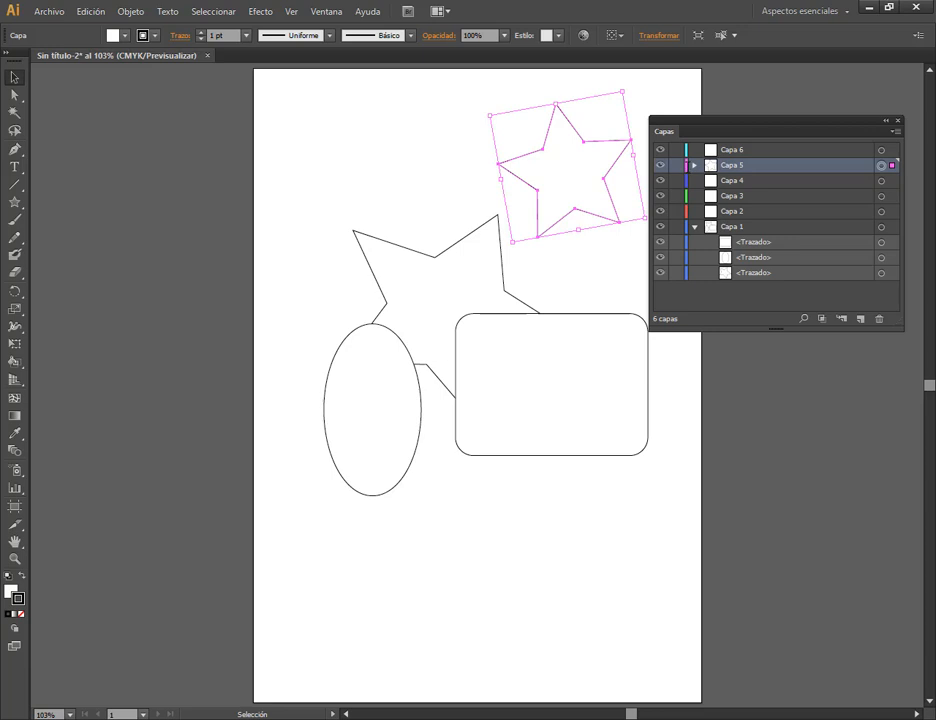
Draw a wide horizontal ellipse on Capa 3, in the lower part of the artboard below the rounded rectangle.
{"action": "left_click", "coordinate": [738, 196]}
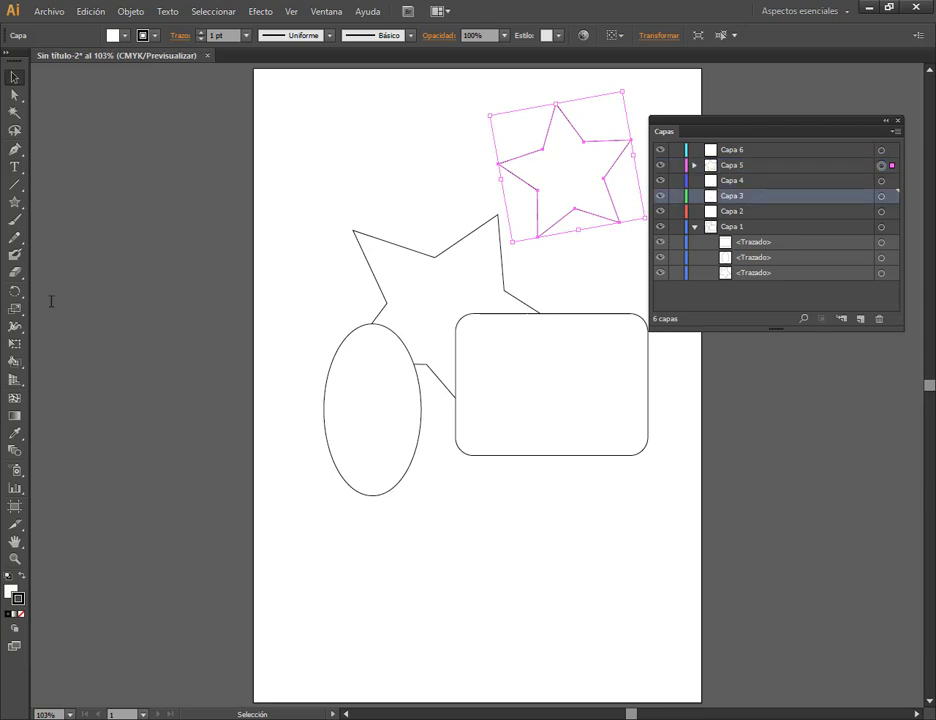
{"action": "left_click_drag", "start_coordinate": [14, 202], "coordinate": [48, 237]}
{"action": "left_click_drag", "start_coordinate": [443, 530], "coordinate": [608, 638]}
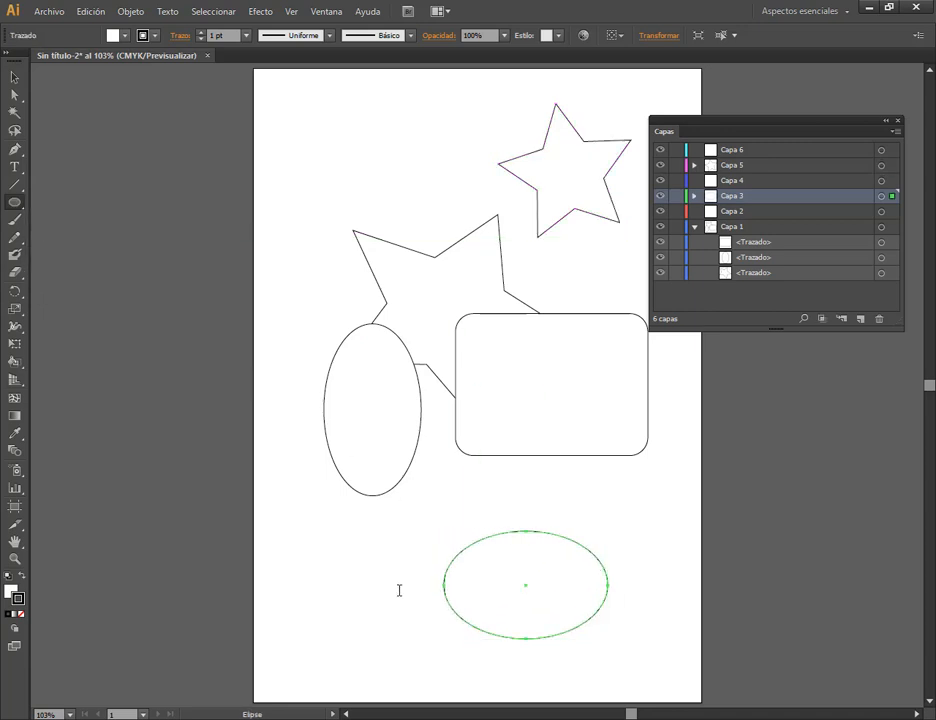
Select the horizontal ellipse on Capa 3 and move it up to just below the rounded rectangle.
{"action": "left_click", "coordinate": [12, 74]}
{"action": "left_click", "coordinate": [598, 560]}
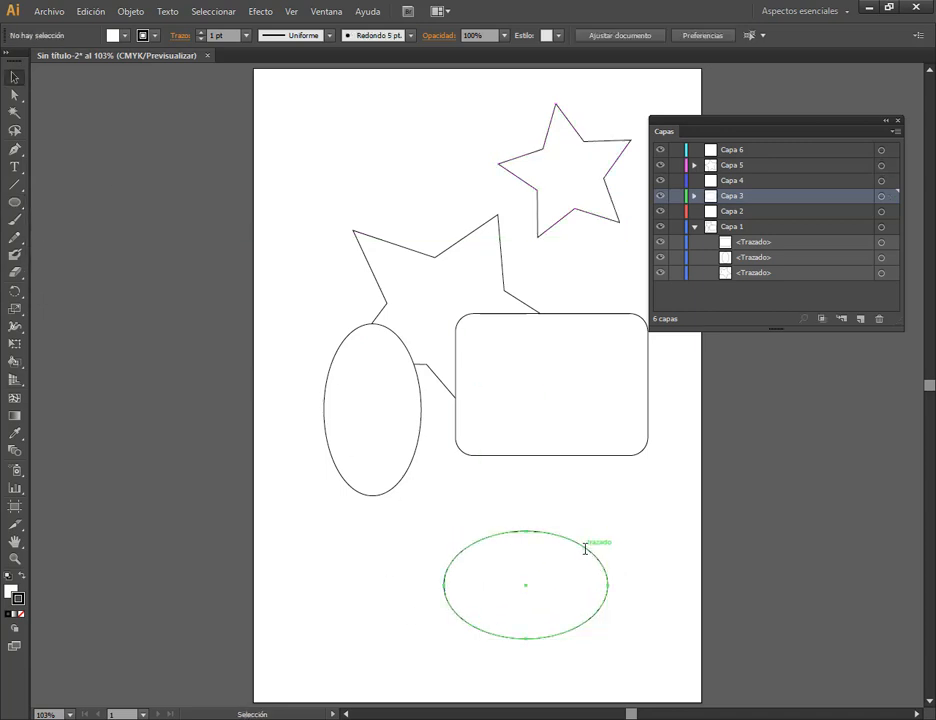
{"action": "left_click", "coordinate": [588, 550]}
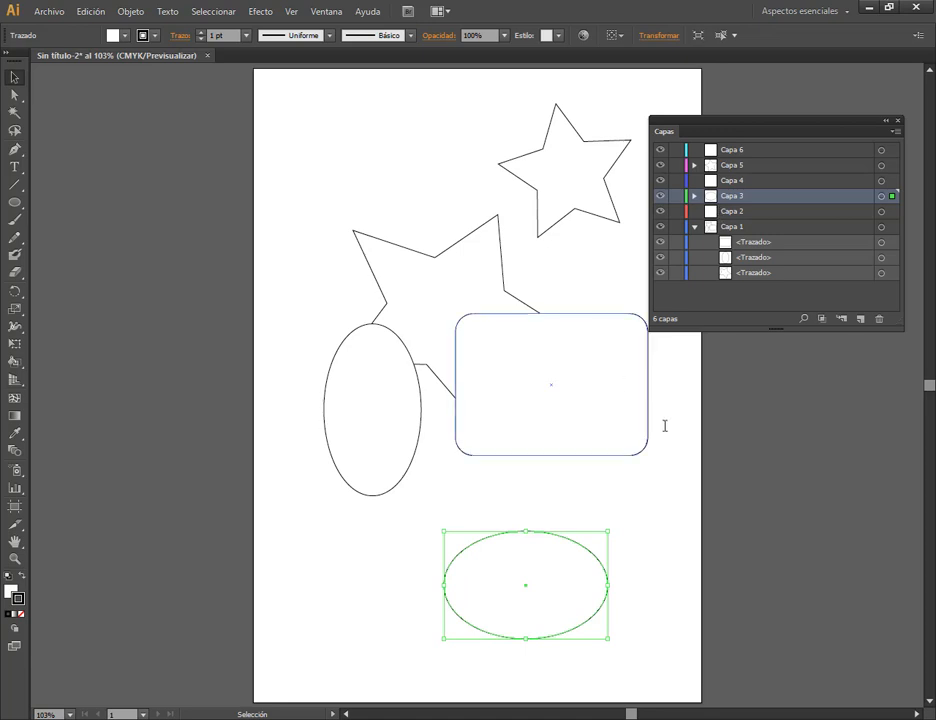
{"action": "left_click_drag", "start_coordinate": [564, 543], "coordinate": [572, 476]}
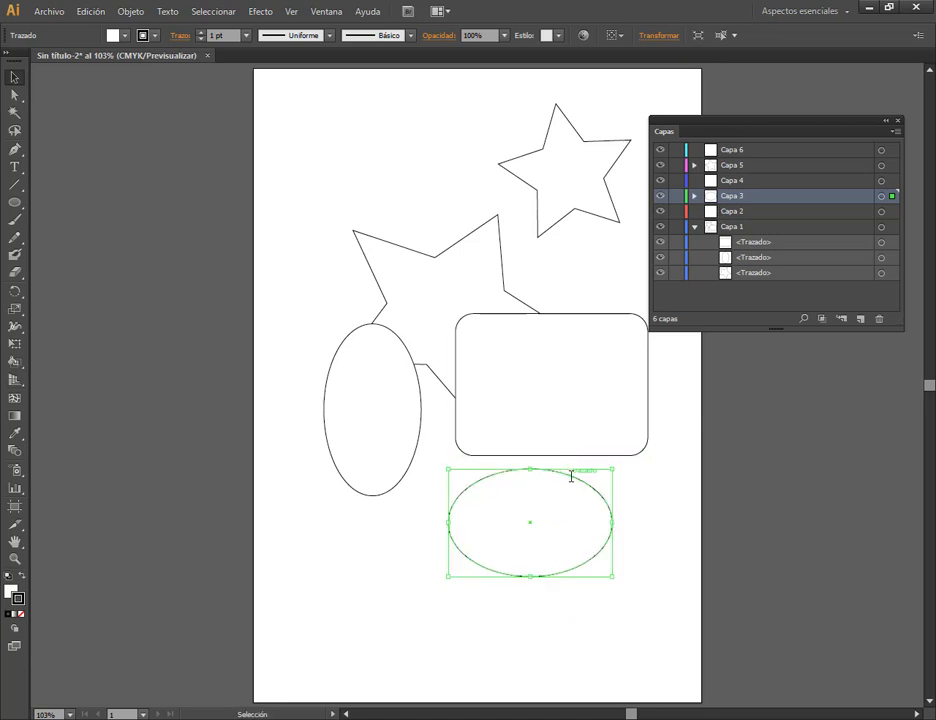
Select the large star on Capa 1 and set that layer's highlight color to Naranja in the layer options.
{"action": "left_click", "coordinate": [414, 249]}
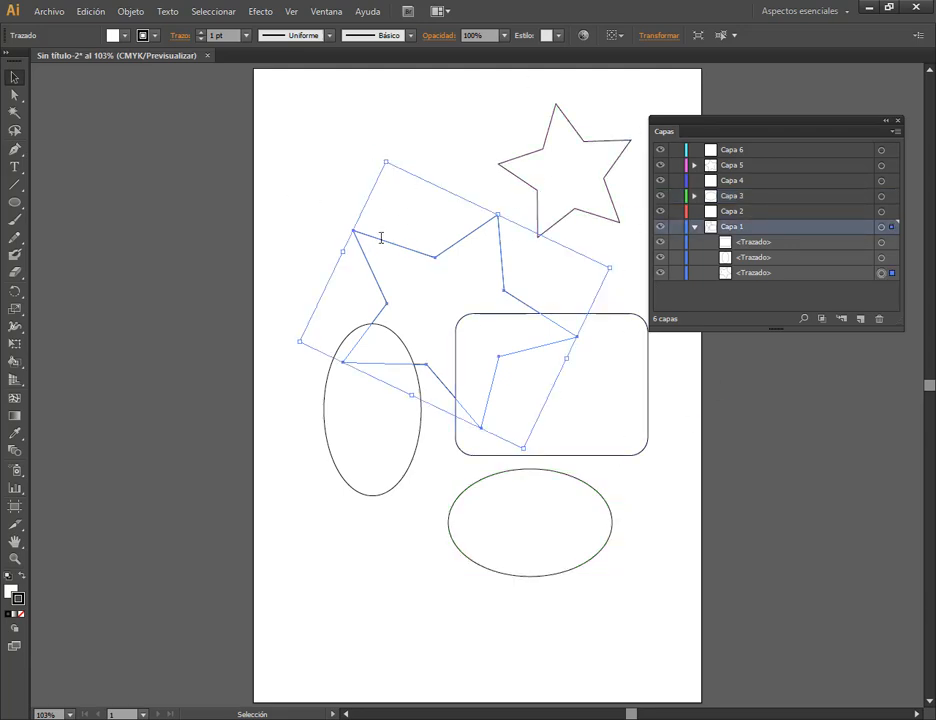
{"action": "left_click", "coordinate": [433, 183]}
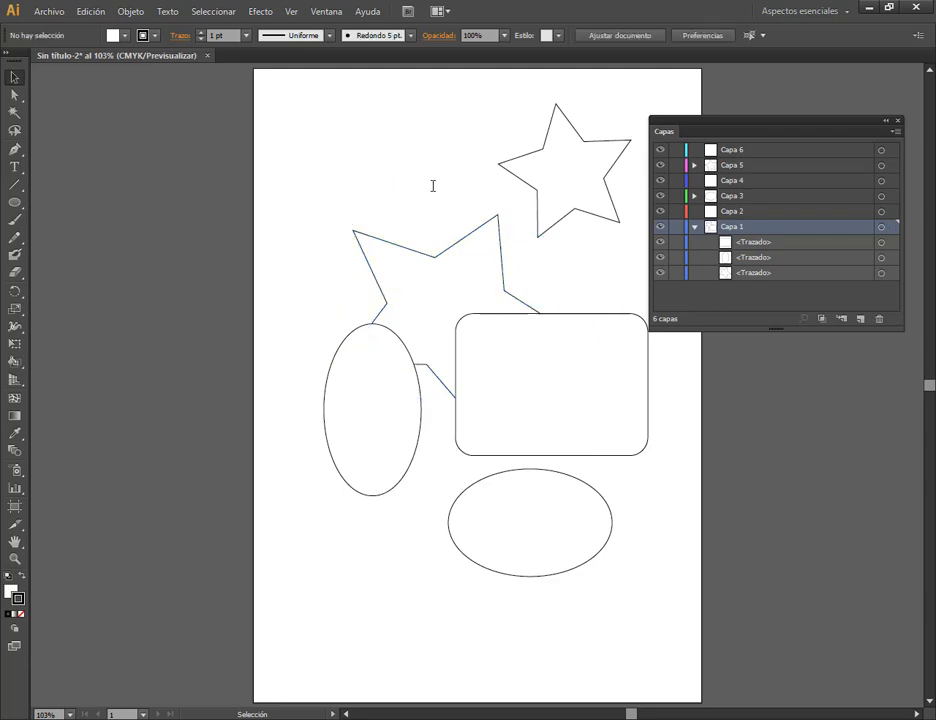
{"action": "left_click", "coordinate": [464, 238]}
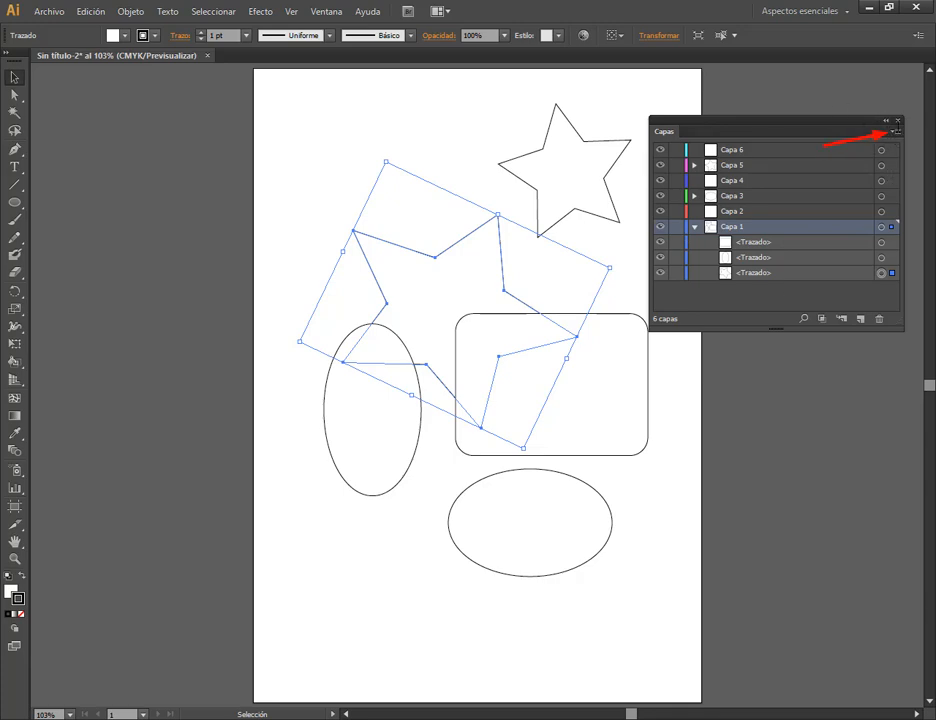
{"action": "left_click", "coordinate": [896, 131]}
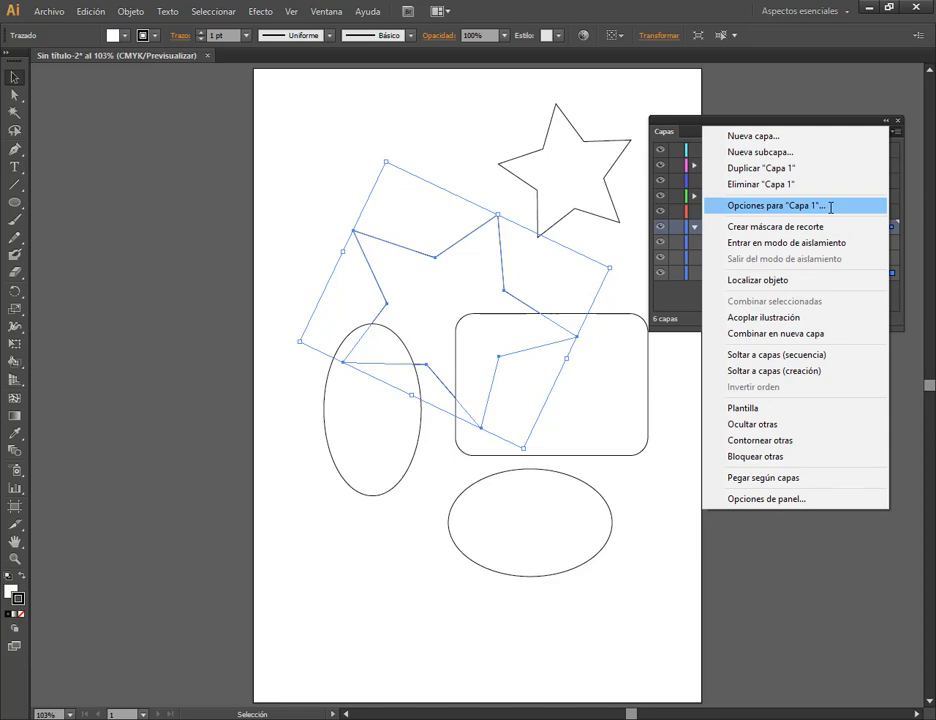
{"action": "left_click", "coordinate": [776, 205]}
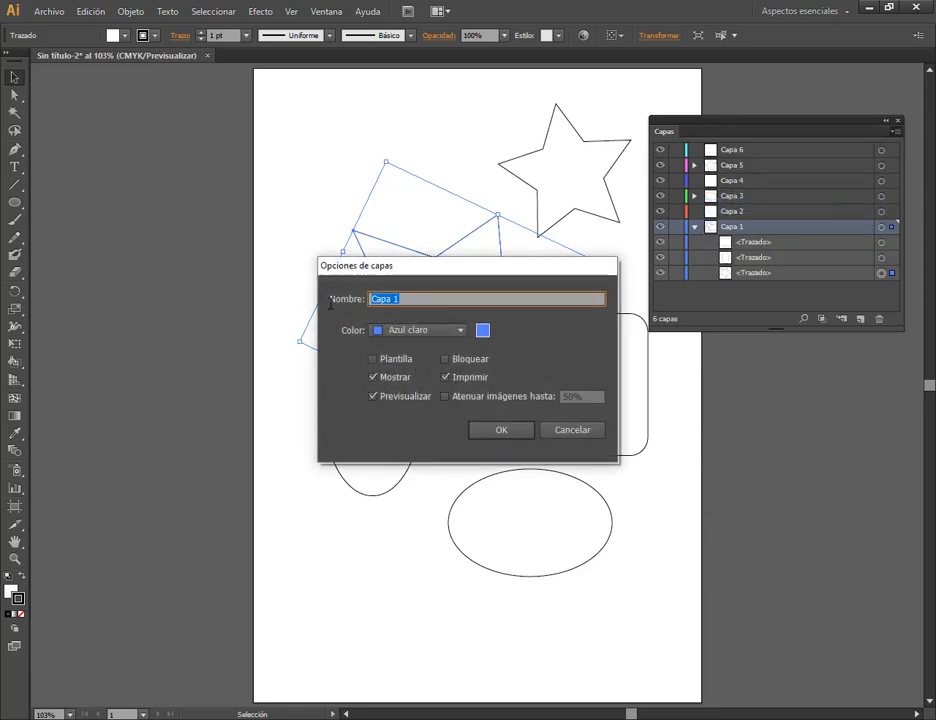
{"action": "left_click", "coordinate": [466, 330]}
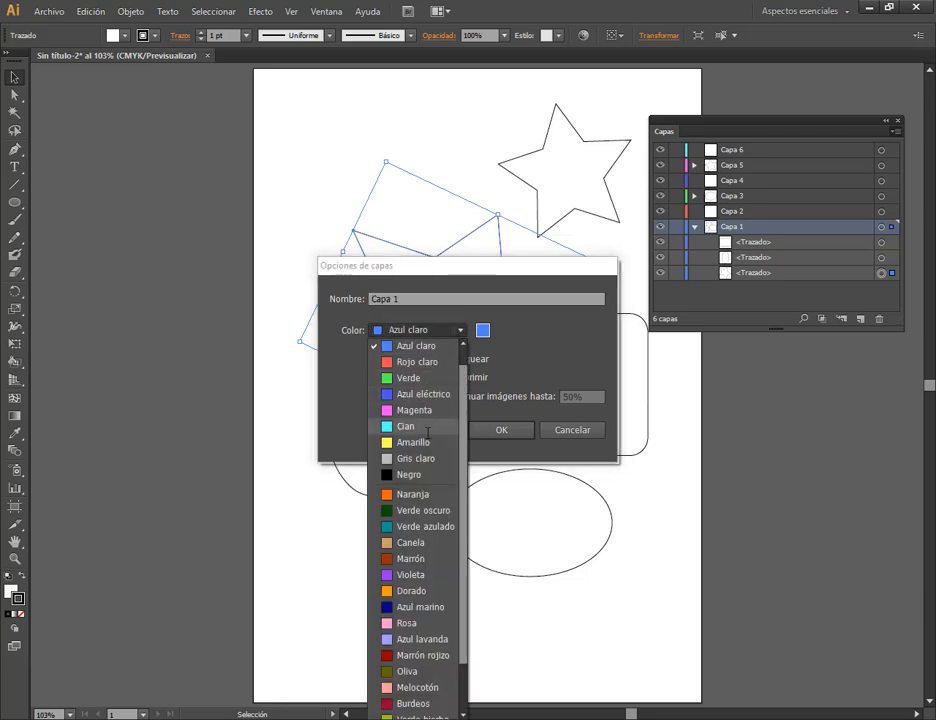
{"action": "scroll", "coordinate": [415, 430], "scroll_direction": "up", "scroll_amount": 1}
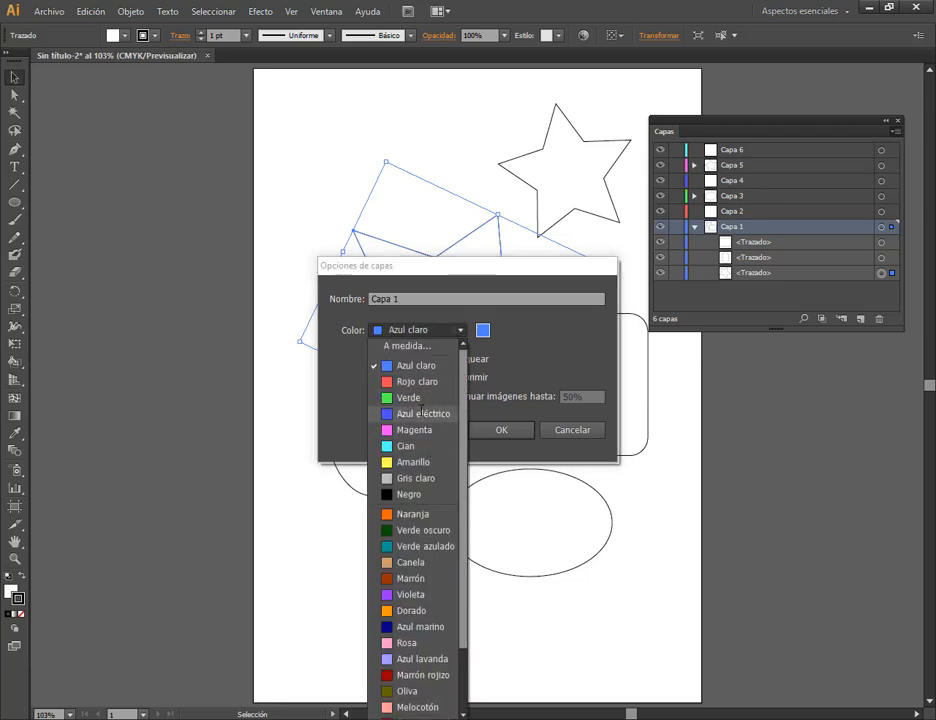
{"action": "scroll", "coordinate": [420, 470], "scroll_direction": "down", "scroll_amount": 2}
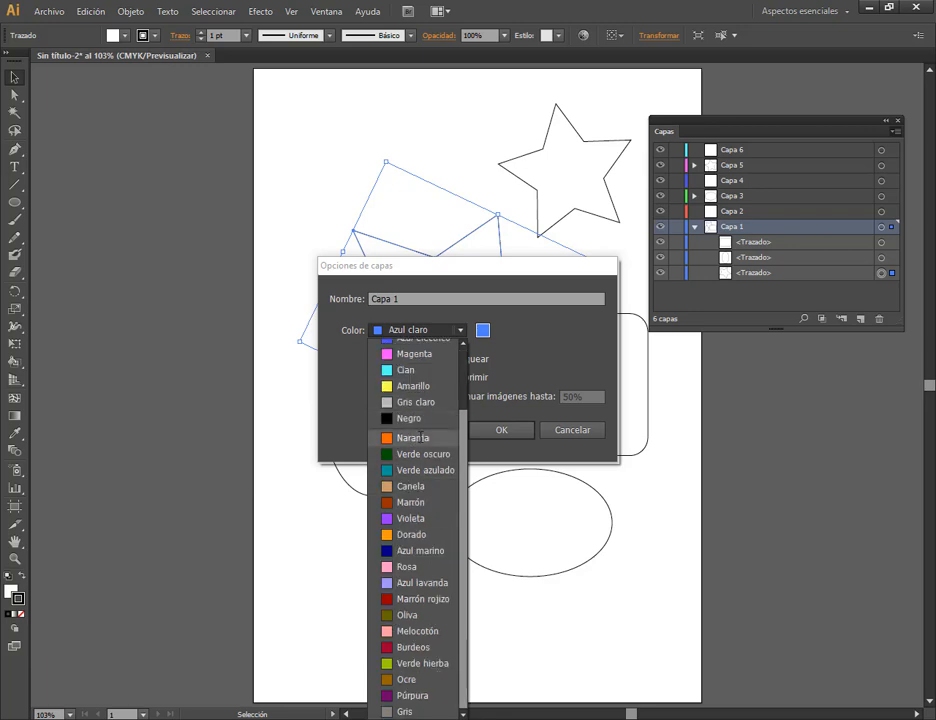
{"action": "left_click", "coordinate": [420, 436]}
{"action": "left_click", "coordinate": [499, 430]}
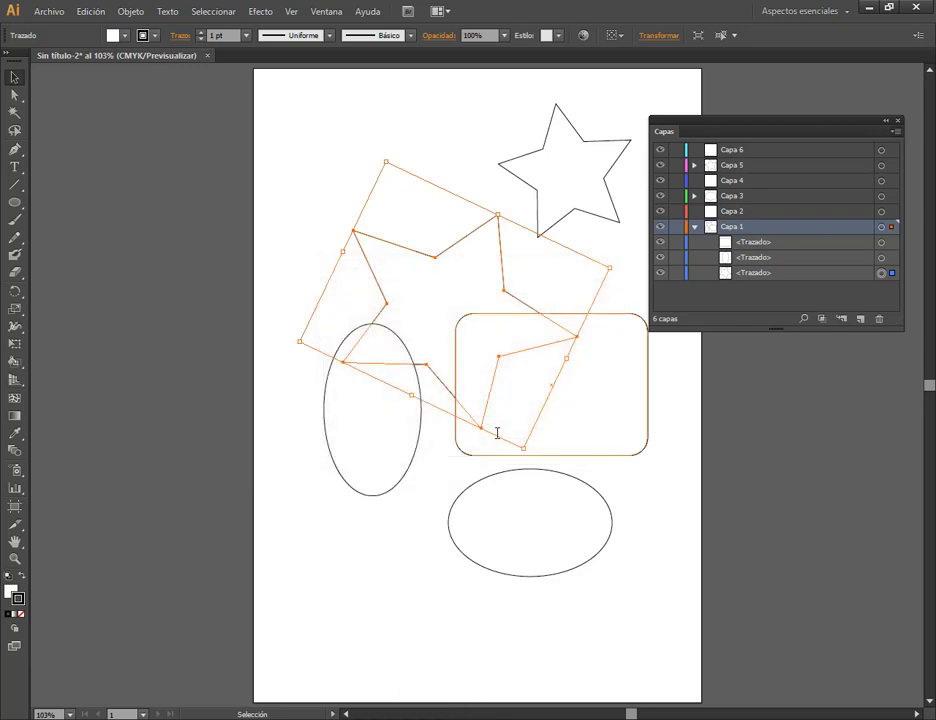
Select the shapes on Capa 1 and the horizontal ellipse on Capa 3 in turn to compare their layer highlight colors.
{"action": "left_click", "coordinate": [633, 315]}
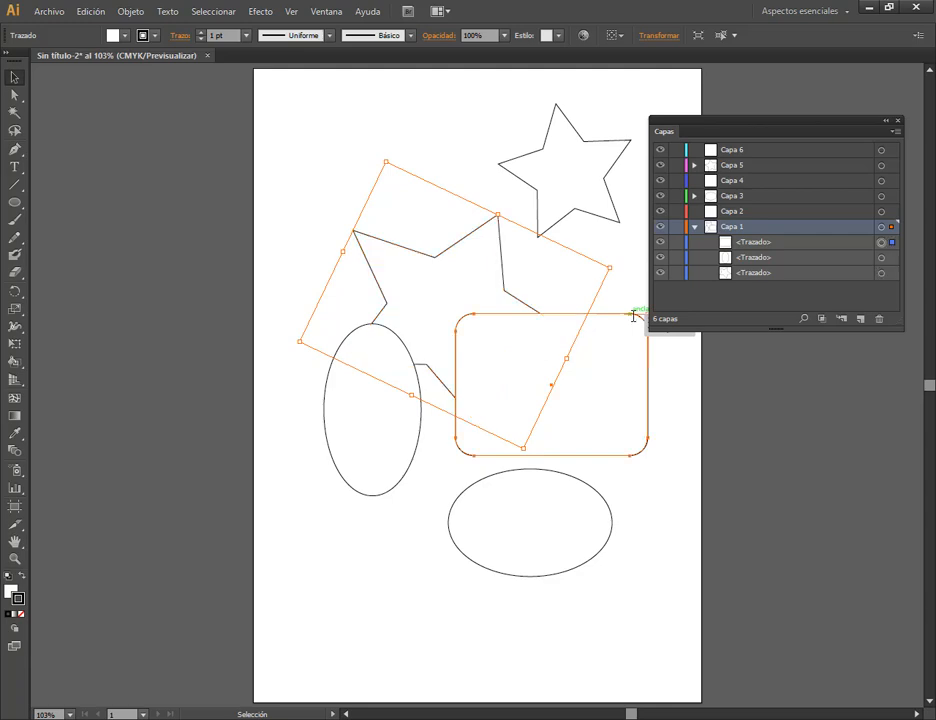
{"action": "left_click", "coordinate": [421, 397]}
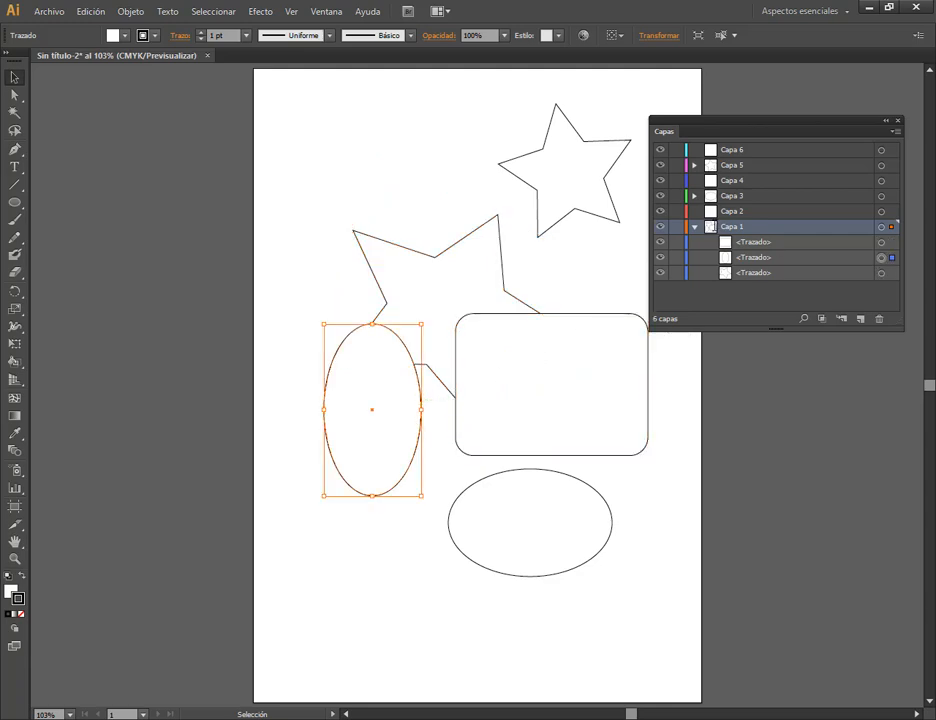
{"action": "left_click", "coordinate": [522, 474]}
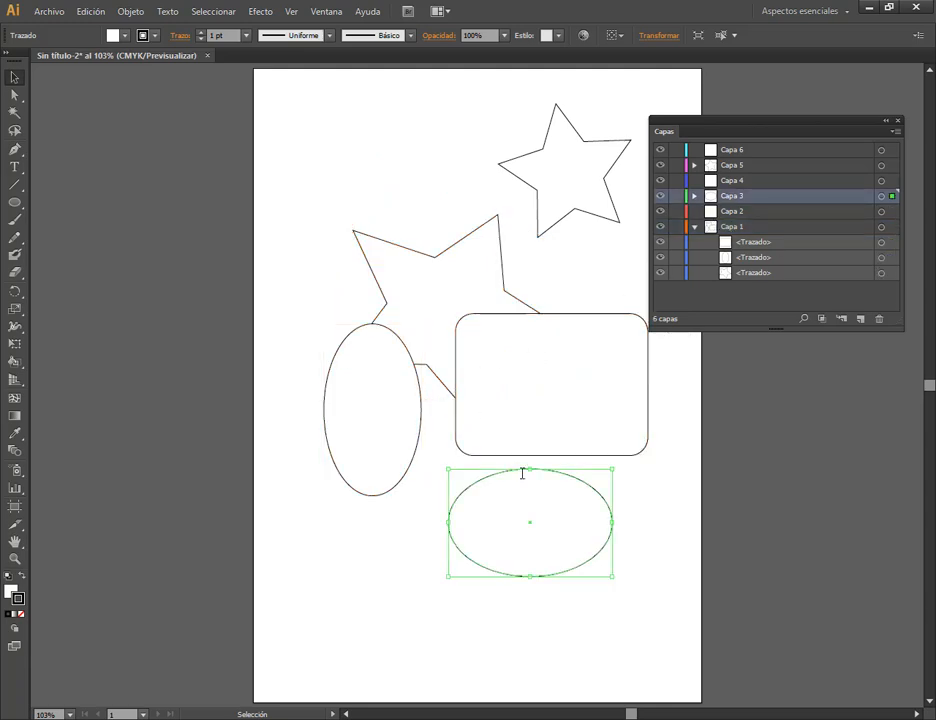
{"action": "left_click", "coordinate": [536, 318]}
{"action": "left_click", "coordinate": [501, 288], "text": "shift"}
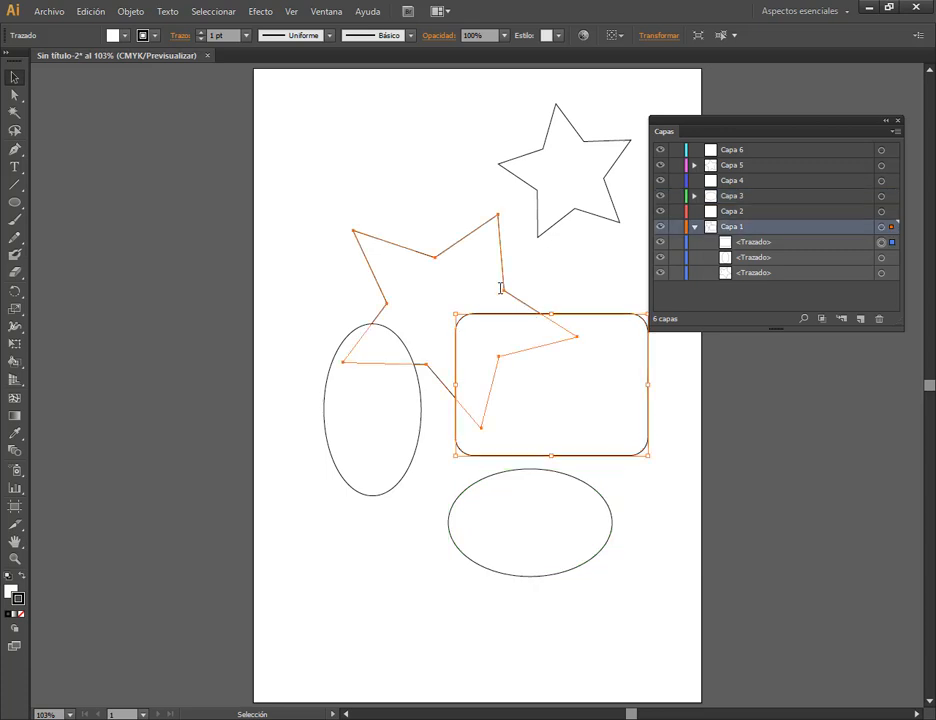
{"action": "left_click", "coordinate": [395, 357]}
{"action": "left_click", "coordinate": [485, 274]}
{"action": "left_click", "coordinate": [560, 336]}
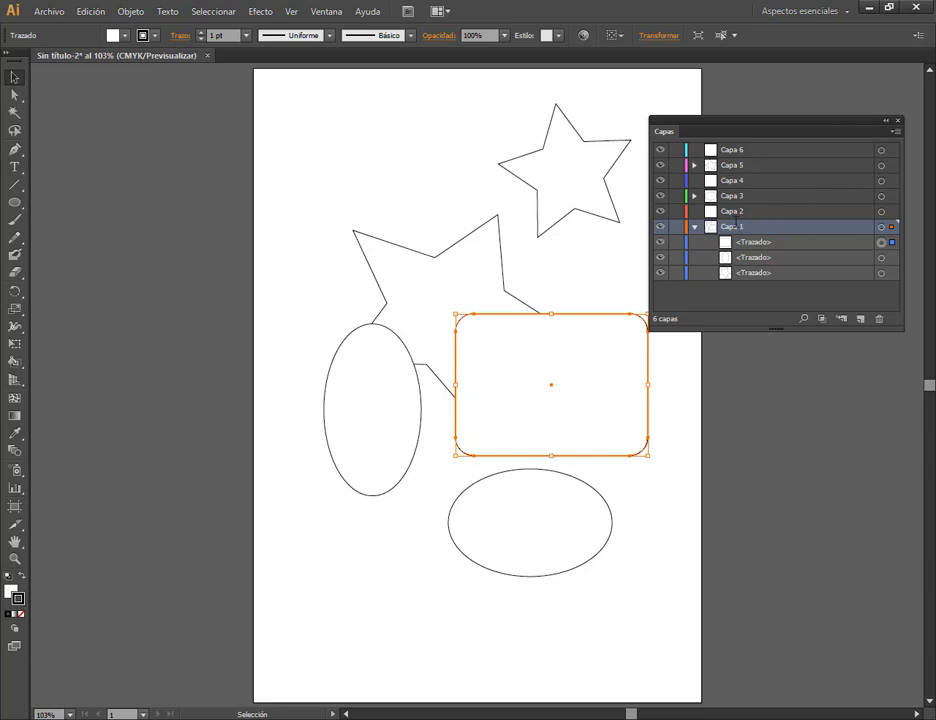
Open the name of Capa 1 for editing, leave it without renaming, and make Capa 3 the active layer.
{"action": "double_click", "coordinate": [739, 227]}
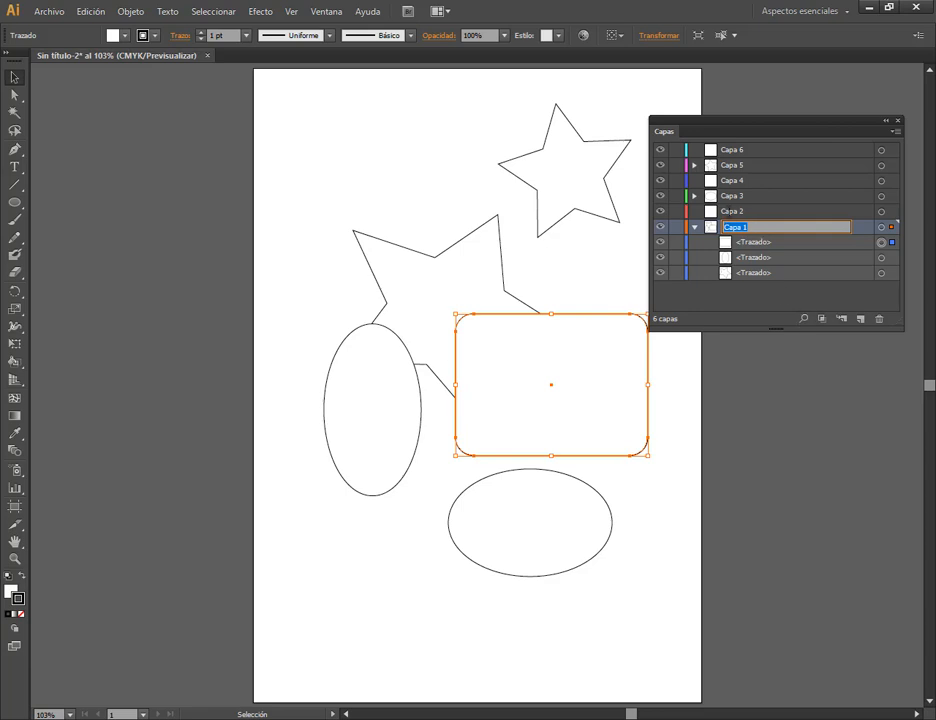
{"action": "left_click", "coordinate": [737, 211]}
{"action": "left_click", "coordinate": [738, 196]}
{"action": "left_click", "coordinate": [738, 228]}
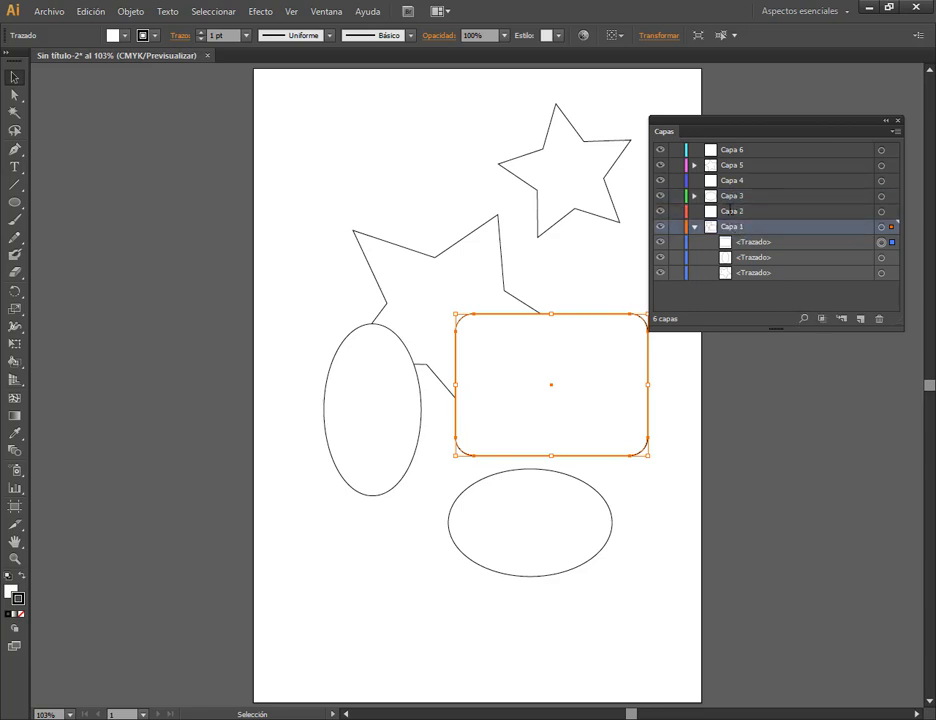
{"action": "left_click", "coordinate": [736, 212]}
{"action": "left_click", "coordinate": [734, 196]}
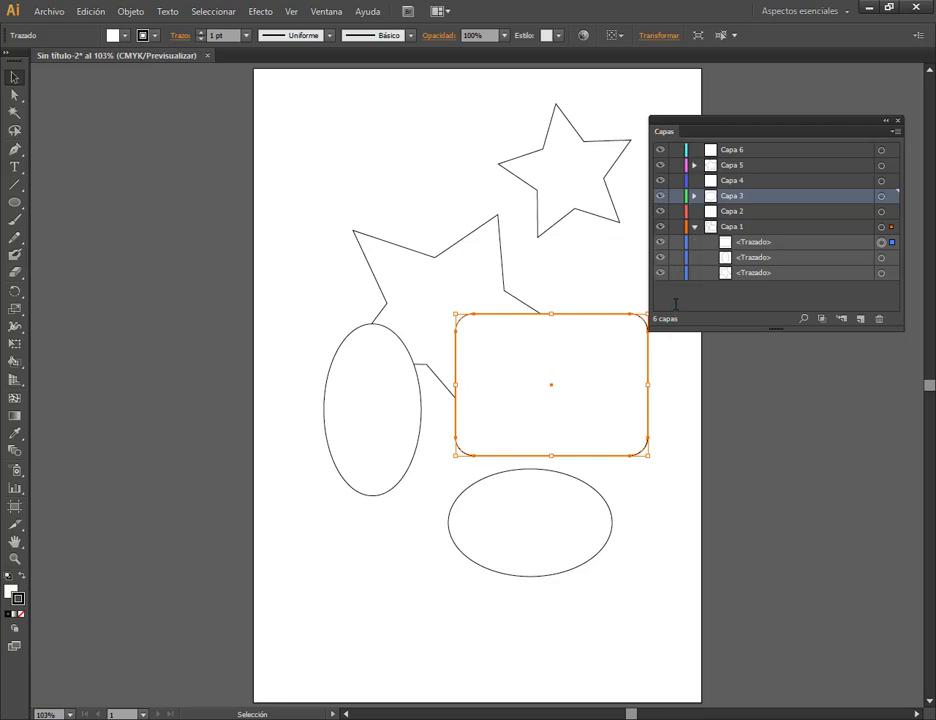
Lock Capa 1 and move the horizontal ellipse on Capa 3 up over the lower edge of the rounded rectangle.
{"action": "left_click", "coordinate": [722, 227]}
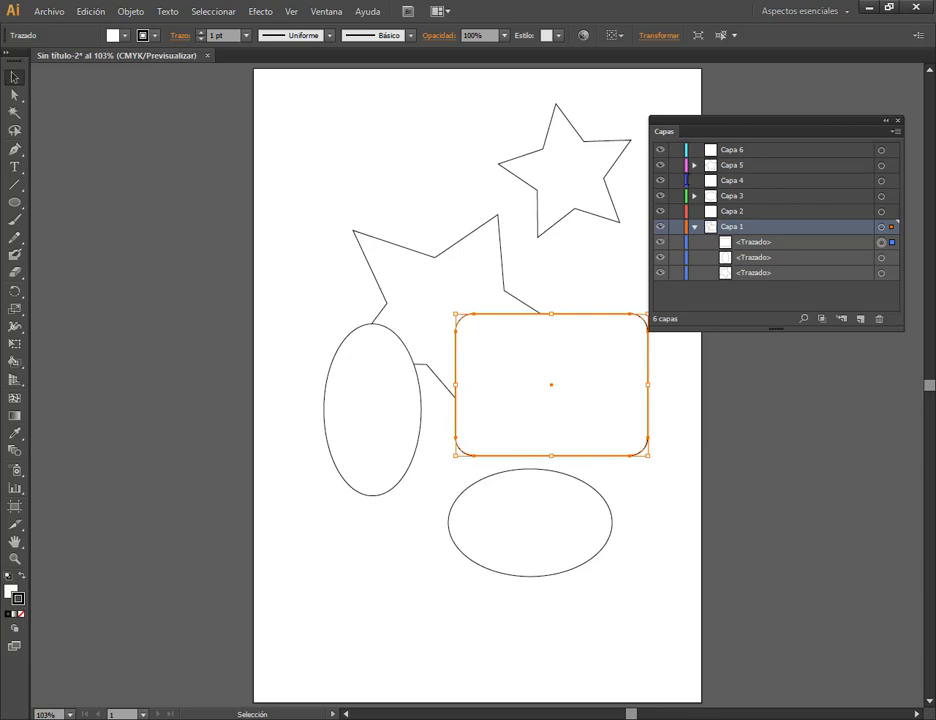
{"action": "left_click", "coordinate": [676, 227]}
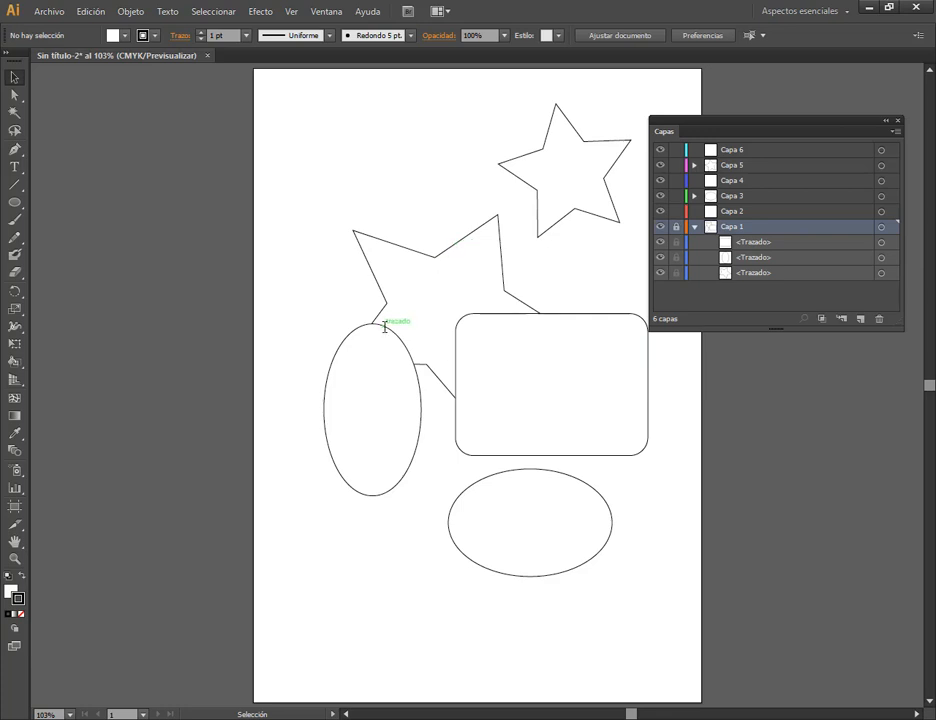
{"action": "left_click", "coordinate": [574, 525]}
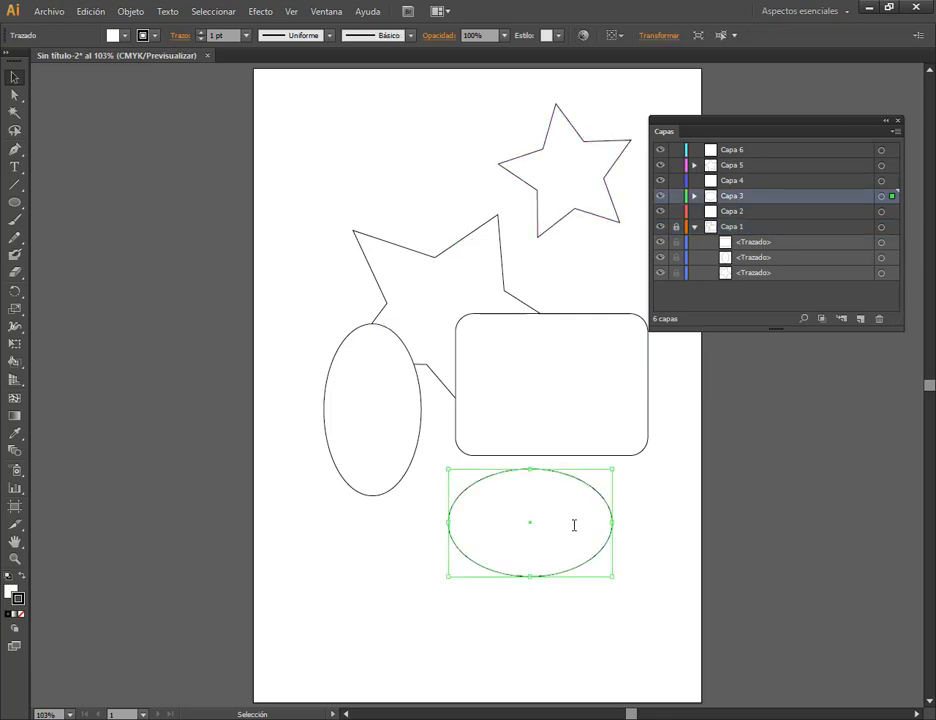
{"action": "left_click_drag", "start_coordinate": [574, 525], "coordinate": [547, 444]}
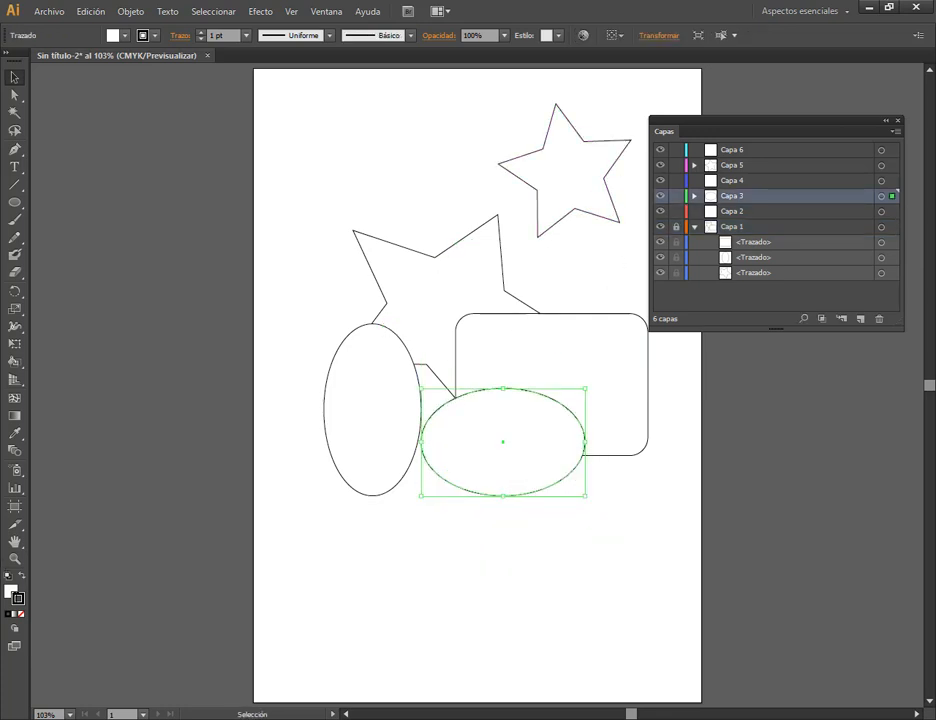
Fill the horizontal ellipse with orange F7500F, close the floating color panel and deselect the ellipse.
{"action": "double_click", "coordinate": [10, 592]}
{"action": "left_click", "coordinate": [472, 382]}
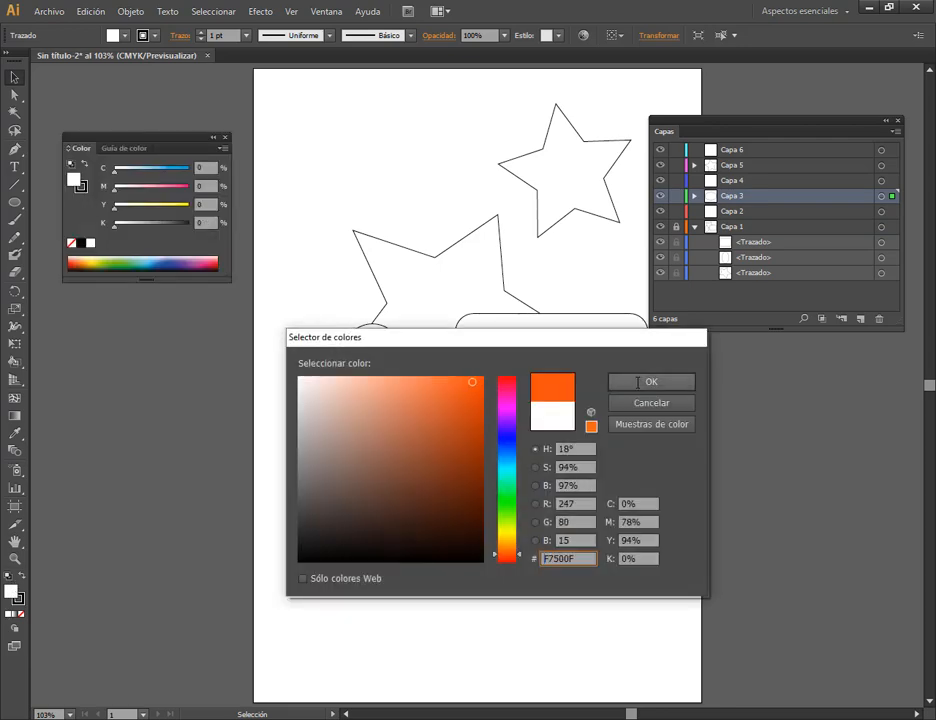
{"action": "left_click", "coordinate": [637, 382]}
{"action": "left_click", "coordinate": [225, 138]}
{"action": "left_click", "coordinate": [583, 473]}
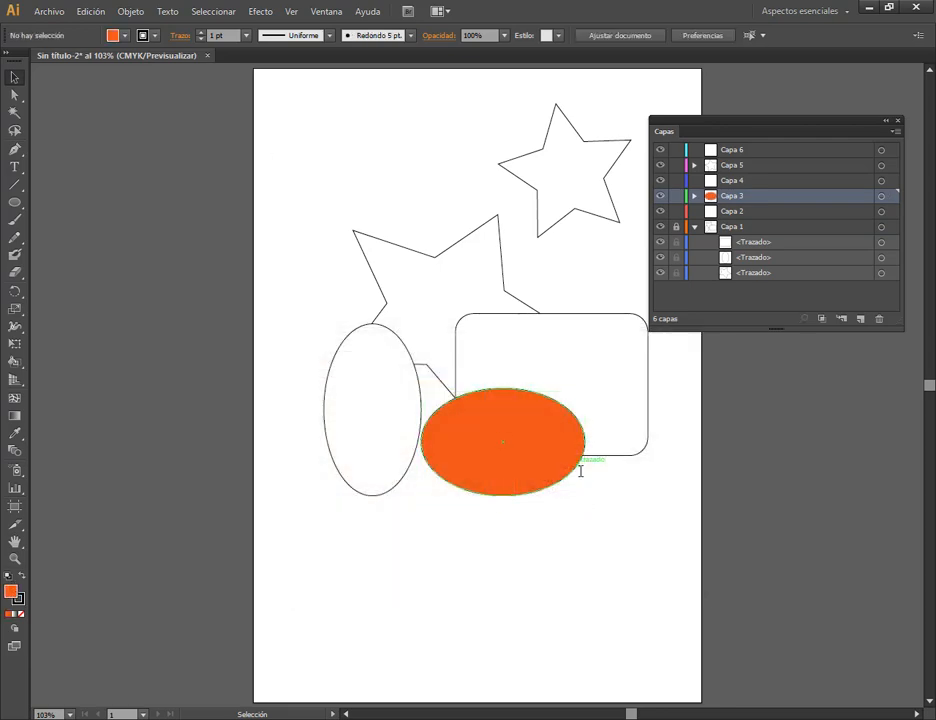
Move the orange ellipse around over the locked Capa 1 shapes and leave it across the middle of the vertical ellipse.
{"action": "left_click_drag", "start_coordinate": [534, 457], "coordinate": [567, 462]}
{"action": "mouse_move", "coordinate": [571, 462]}
{"action": "left_mouse_down"}
{"action": "mouse_move", "coordinate": [500, 453]}
{"action": "mouse_move", "coordinate": [548, 376]}
{"action": "left_mouse_up"}
{"action": "left_click", "coordinate": [547, 488]}
{"action": "left_click_drag", "start_coordinate": [598, 346], "coordinate": [614, 406]}
{"action": "left_click_drag", "start_coordinate": [530, 399], "coordinate": [487, 336]}
{"action": "left_click_drag", "start_coordinate": [459, 336], "coordinate": [449, 397]}
{"action": "left_click_drag", "start_coordinate": [449, 391], "coordinate": [381, 355]}
{"action": "left_click_drag", "start_coordinate": [383, 350], "coordinate": [423, 267]}
{"action": "left_click_drag", "start_coordinate": [379, 318], "coordinate": [510, 395]}
{"action": "left_click_drag", "start_coordinate": [549, 348], "coordinate": [400, 415]}
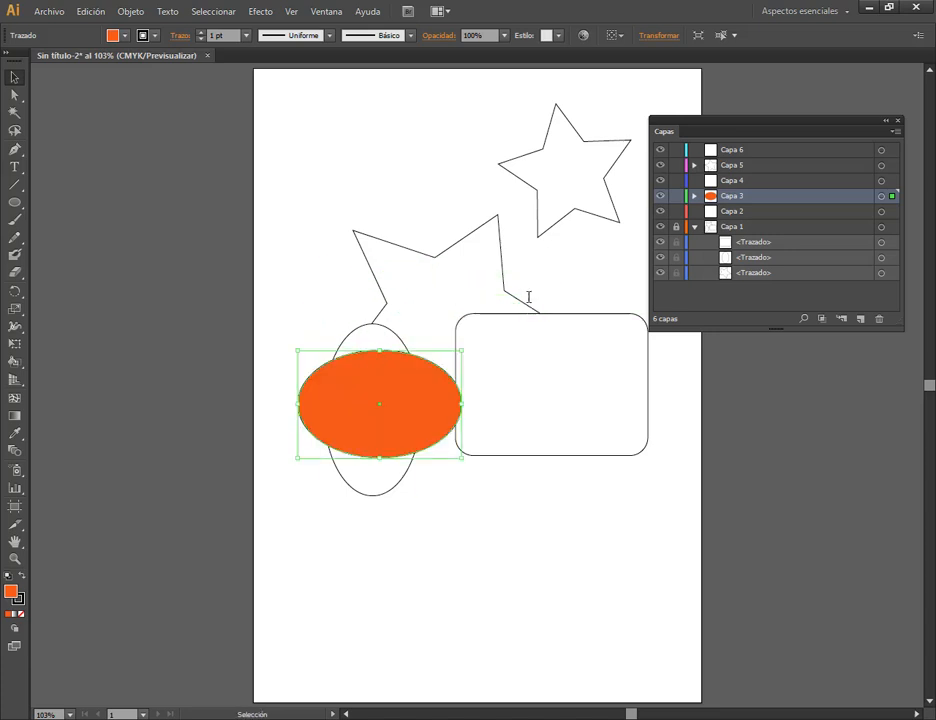
Unlock Capa 1 and lock only the vertical ellipse's path inside it.
{"action": "left_click", "coordinate": [532, 302]}
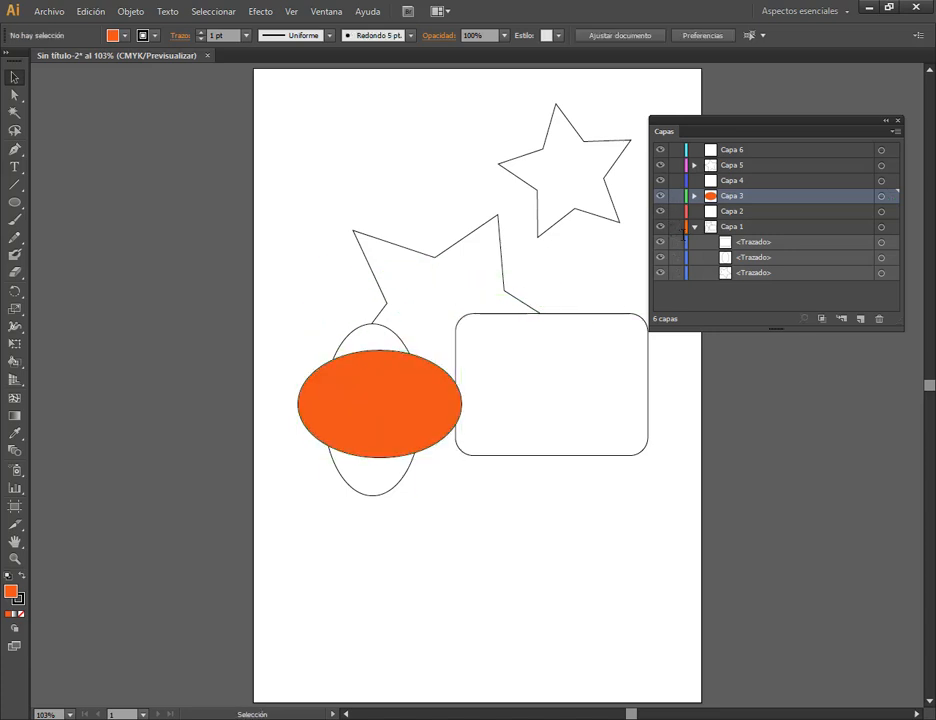
{"action": "left_click", "coordinate": [720, 227]}
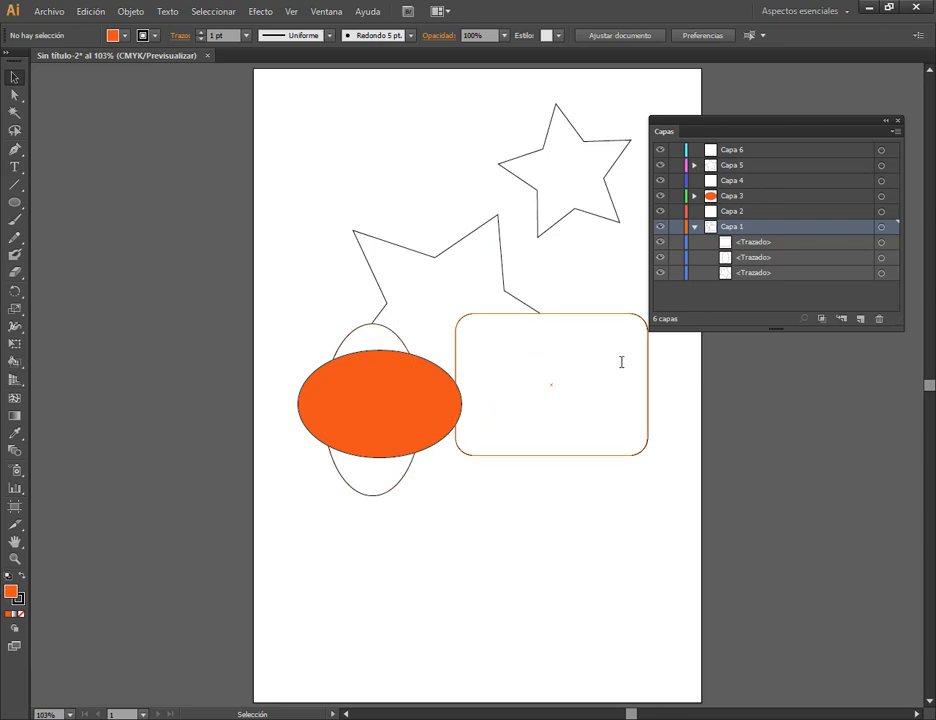
{"action": "left_click", "coordinate": [745, 257]}
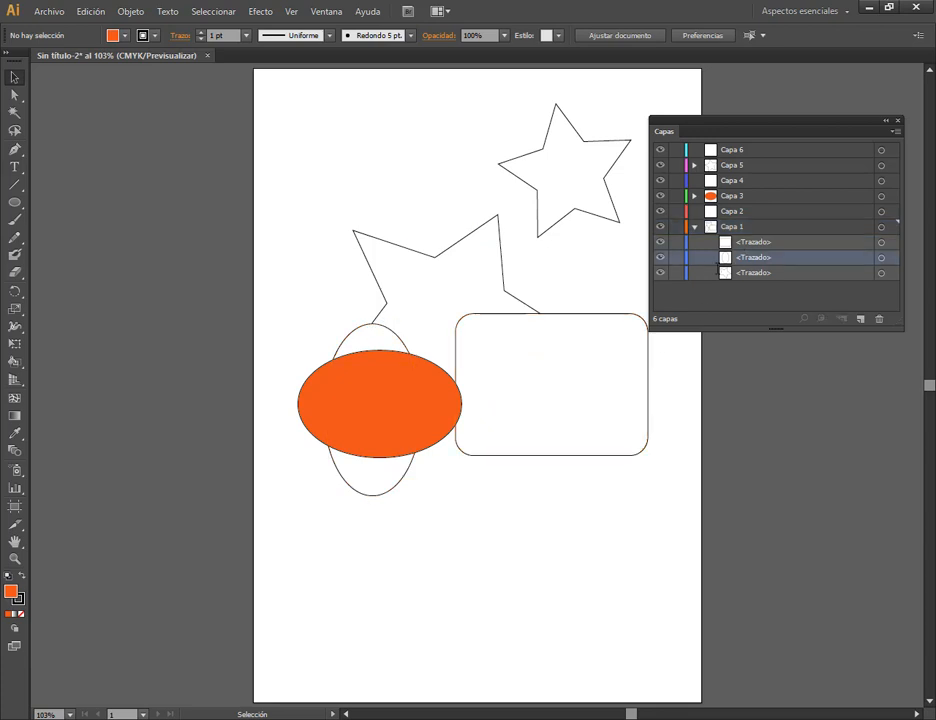
{"action": "left_click", "coordinate": [676, 257]}
Test the path lock by selecting the other Capa 1 shapes, and move the orange ellipse below the rounded rectangle.
{"action": "left_click", "coordinate": [403, 286]}
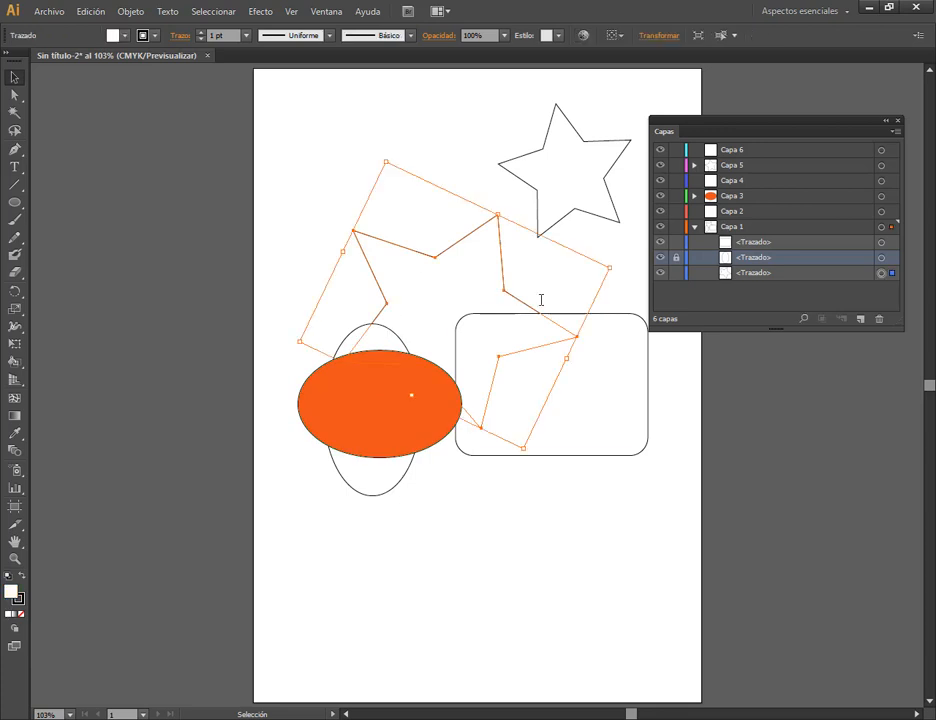
{"action": "left_click", "coordinate": [607, 354]}
{"action": "left_click", "coordinate": [372, 493]}
{"action": "left_click_drag", "start_coordinate": [345, 369], "coordinate": [468, 495]}
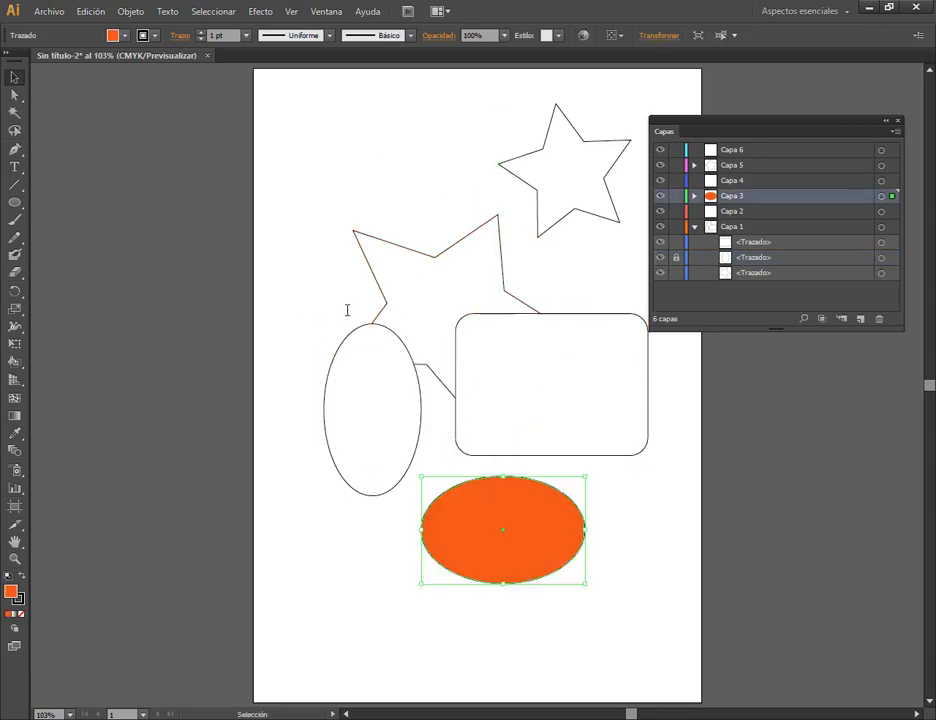
Unlock the vertical ellipse's path and move the orange ellipse so it overlaps the vertical ellipse and the rounded rectangle.
{"action": "left_click", "coordinate": [366, 325]}
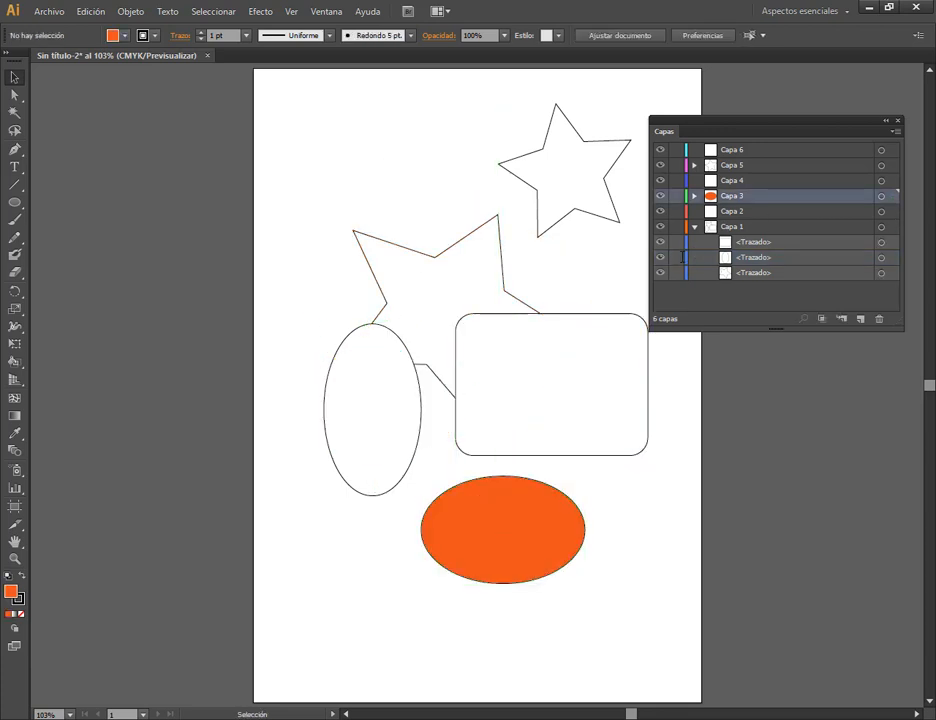
{"action": "left_click_drag", "start_coordinate": [562, 519], "coordinate": [489, 424]}
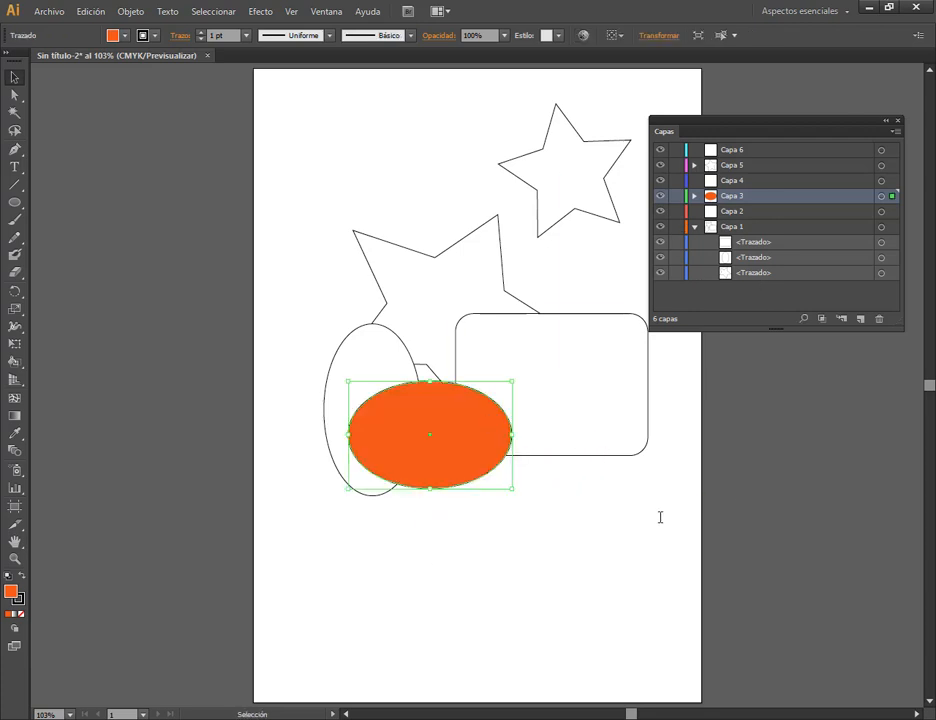
Collapse Capa 1 and the layers panel, and move the small star so it overlaps the upper tip of the large star.
{"action": "left_click", "coordinate": [694, 227]}
{"action": "left_click", "coordinate": [405, 141]}
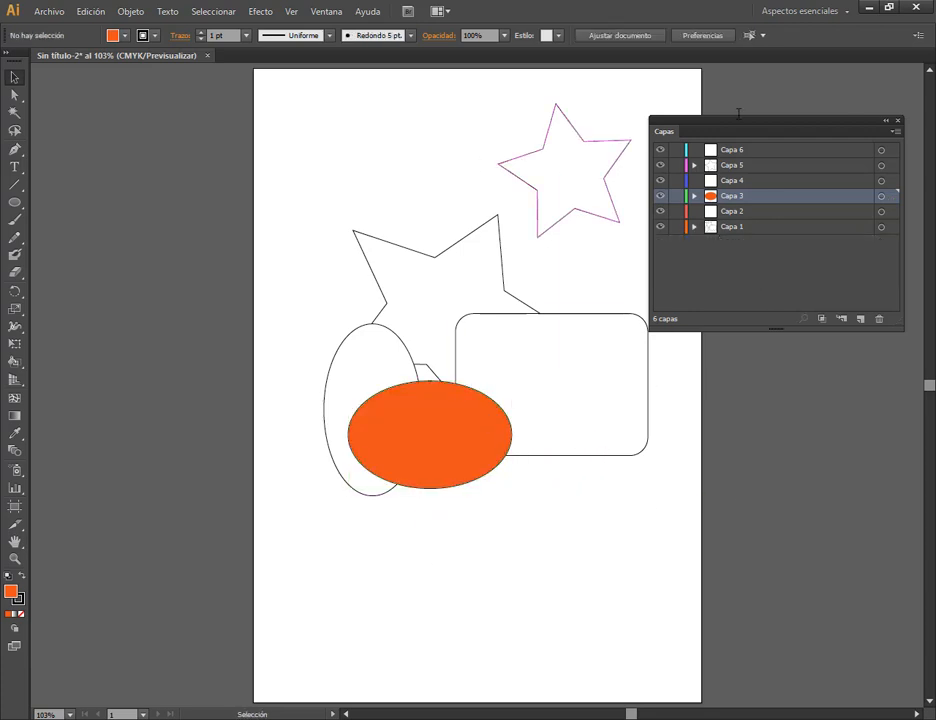
{"action": "left_click", "coordinate": [885, 121]}
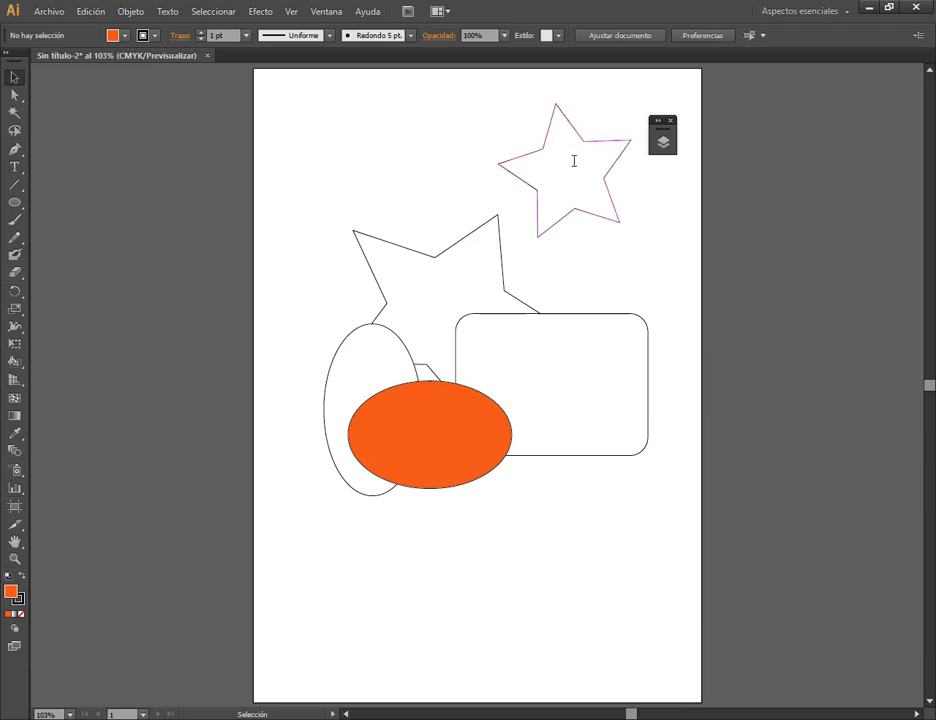
{"action": "left_click_drag", "start_coordinate": [573, 163], "coordinate": [514, 182]}
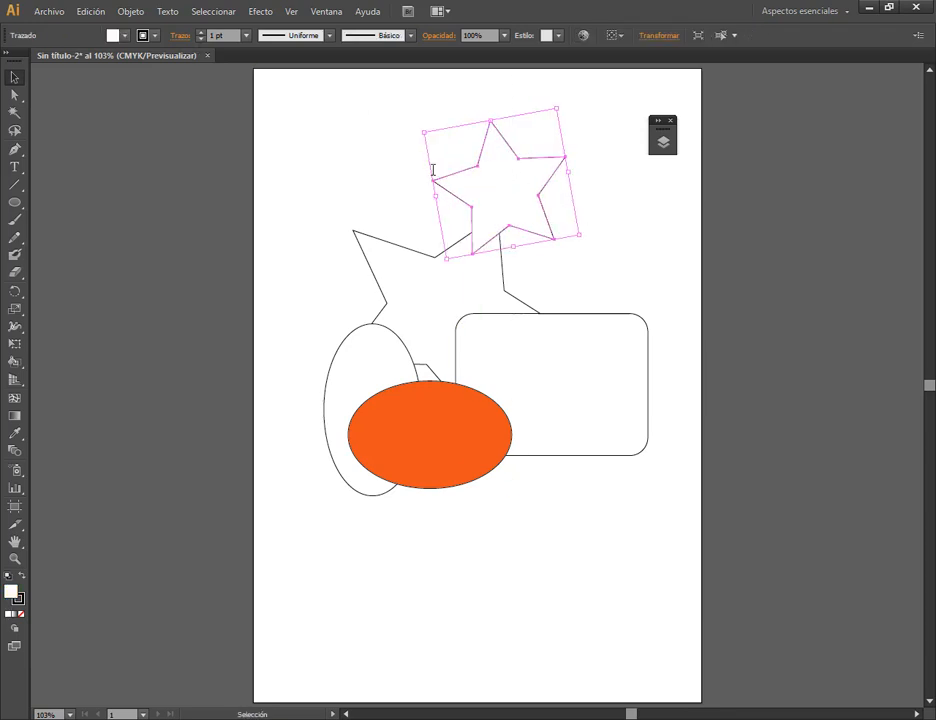
{"action": "left_click", "coordinate": [374, 133]}
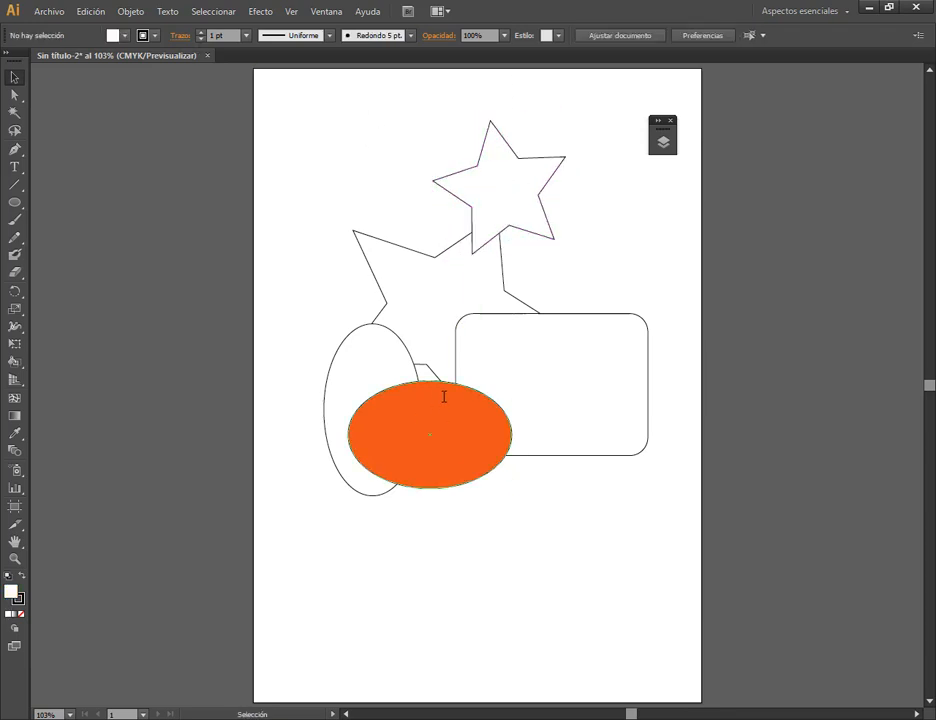
Save the document to the desktop as an Adobe Illustrator (*.AI) file named Ejemplo.
{"action": "left_click", "coordinate": [48, 11]}
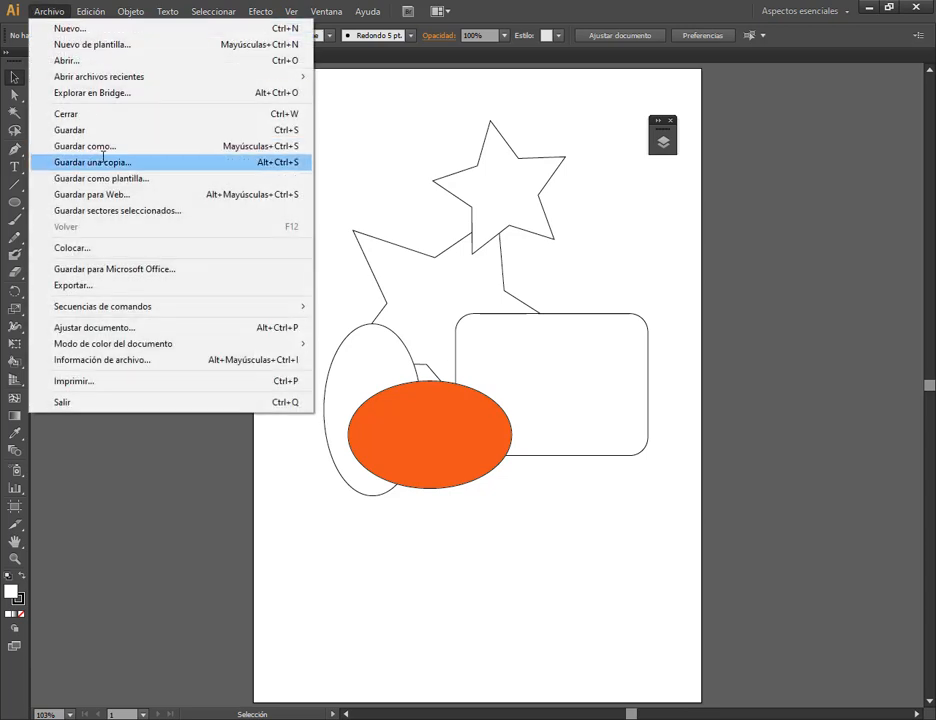
{"action": "left_click", "coordinate": [102, 146]}
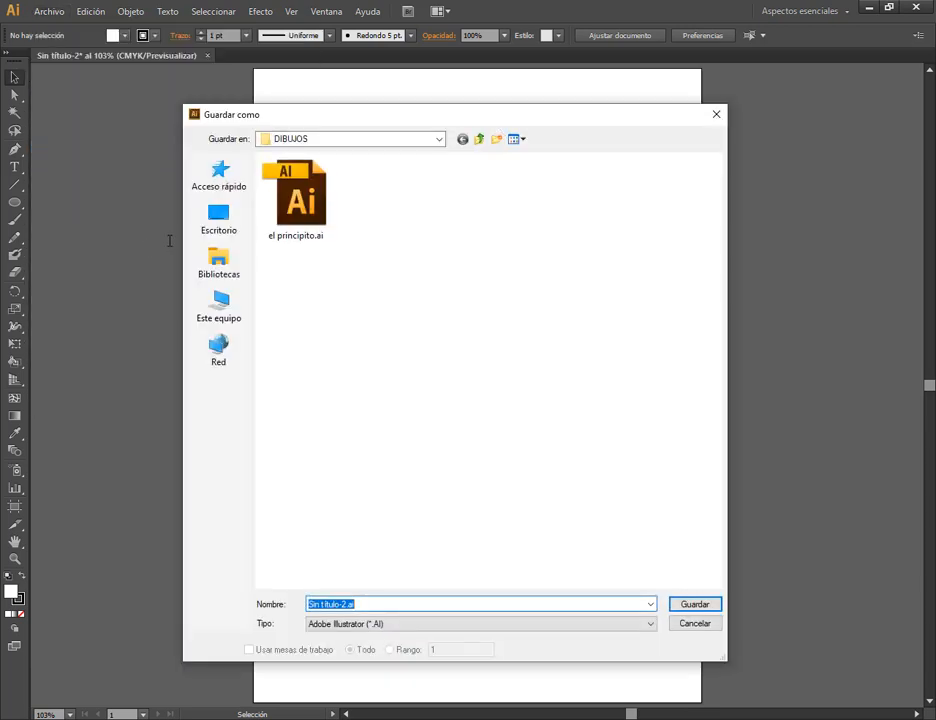
{"action": "left_click", "coordinate": [218, 214]}
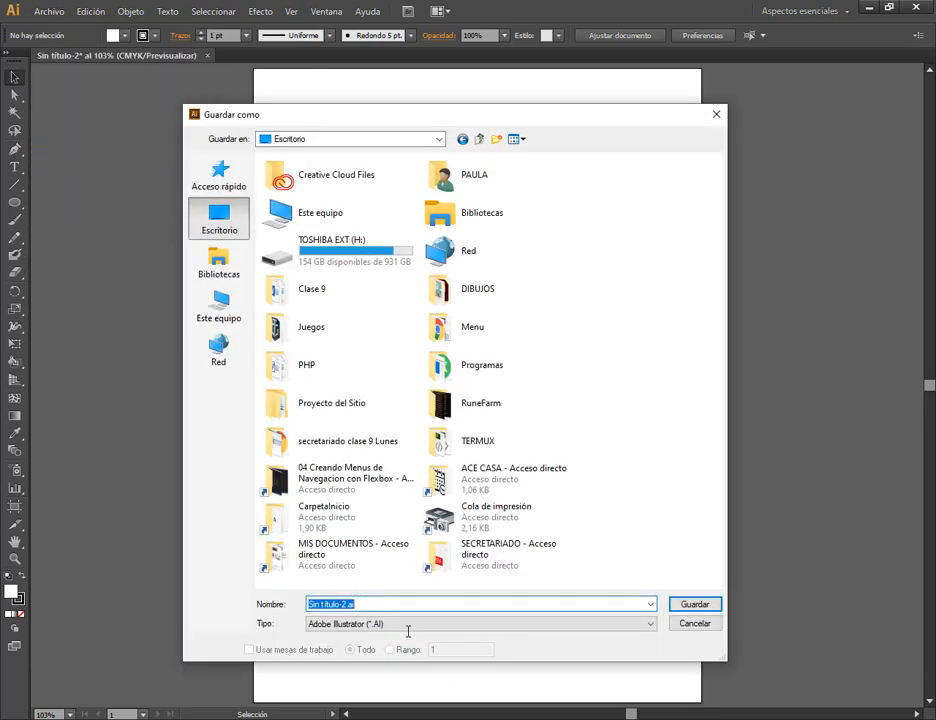
{"action": "left_click", "coordinate": [378, 604]}
{"action": "key", "text": "ctrl+a"}
{"action": "type", "text": "Ejempl"}
{"action": "left_click_drag", "start_coordinate": [393, 112], "coordinate": [397, 88]}
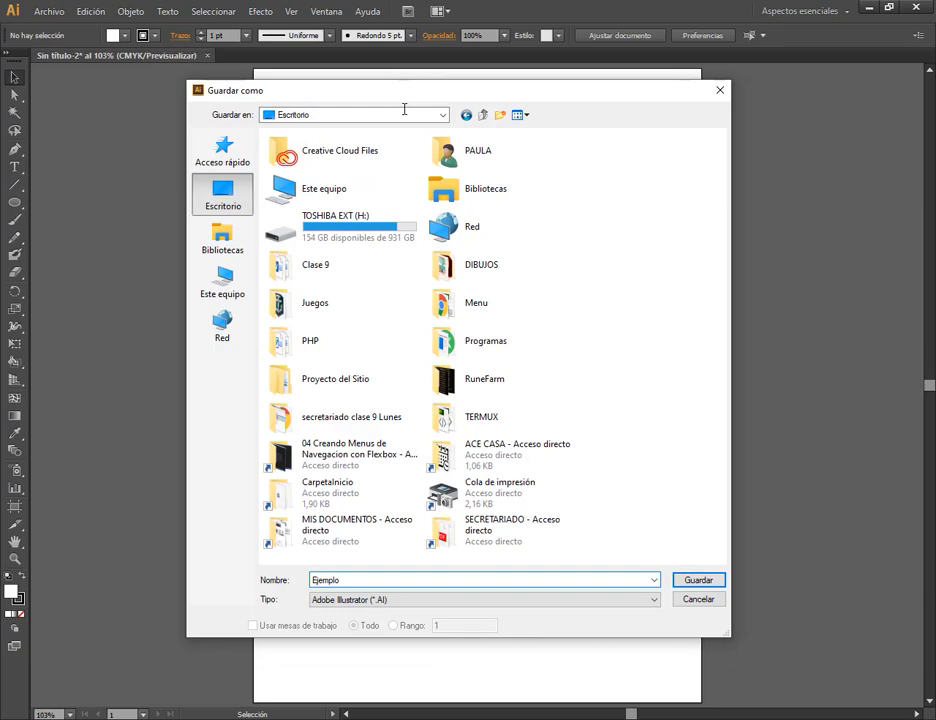
{"action": "left_click", "coordinate": [679, 579]}
{"action": "left_click", "coordinate": [706, 580]}
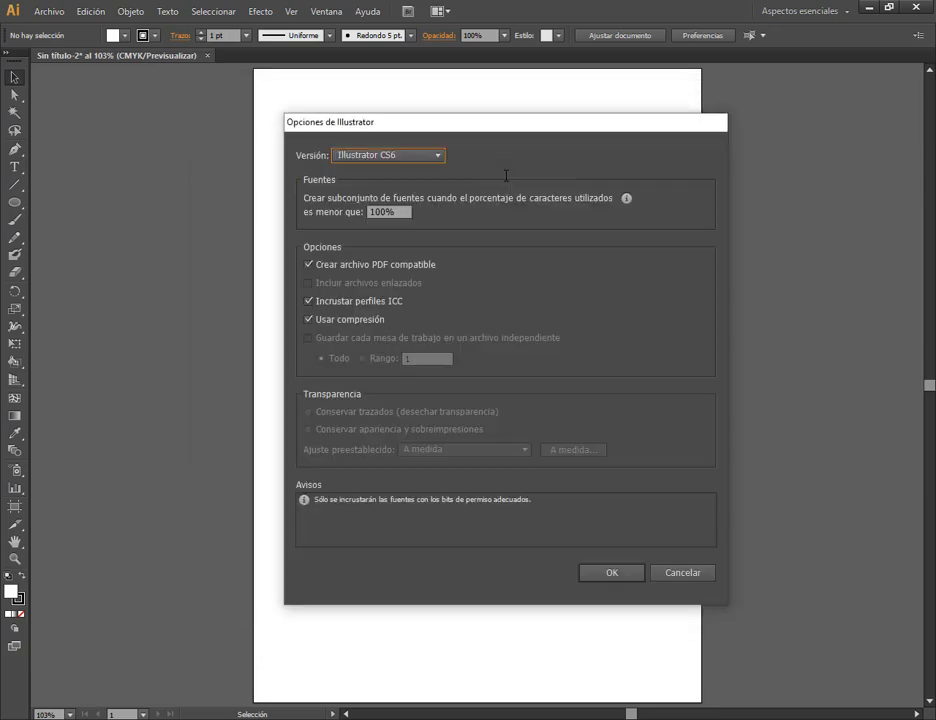
Review the available file versions in the save options and accept them with Illustrator CS6 as the version.
{"action": "left_click_drag", "start_coordinate": [485, 125], "coordinate": [455, 113]}
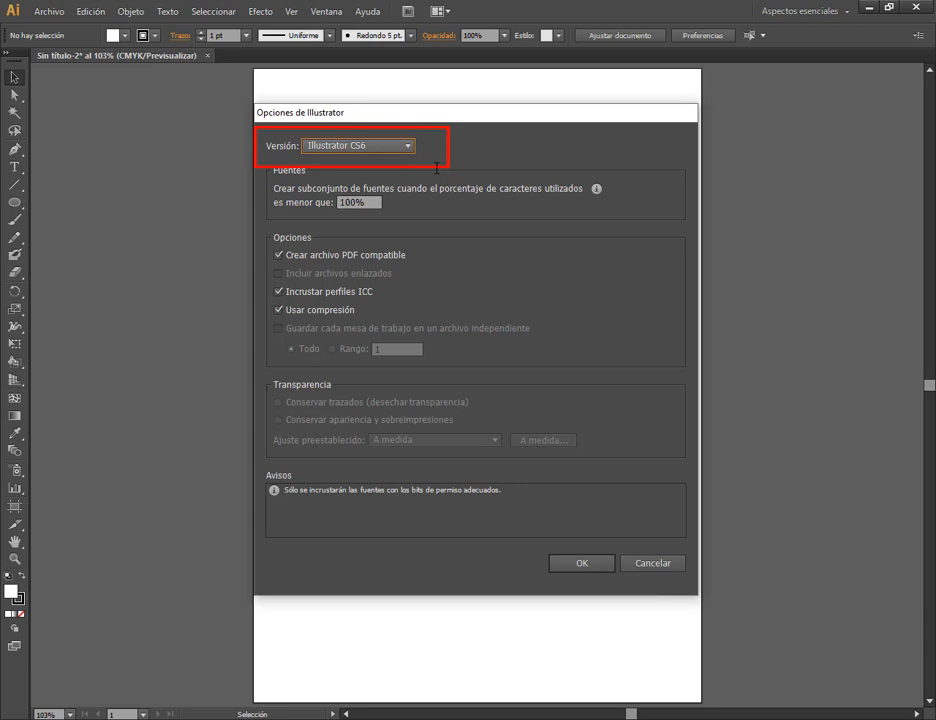
{"action": "left_click", "coordinate": [400, 146]}
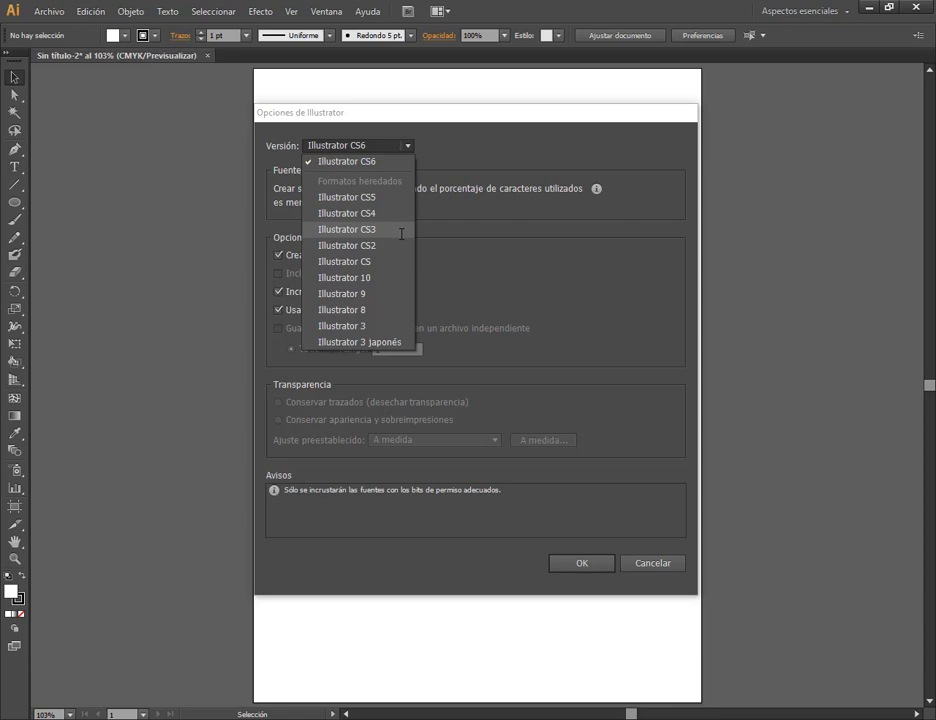
{"action": "left_click", "coordinate": [378, 147]}
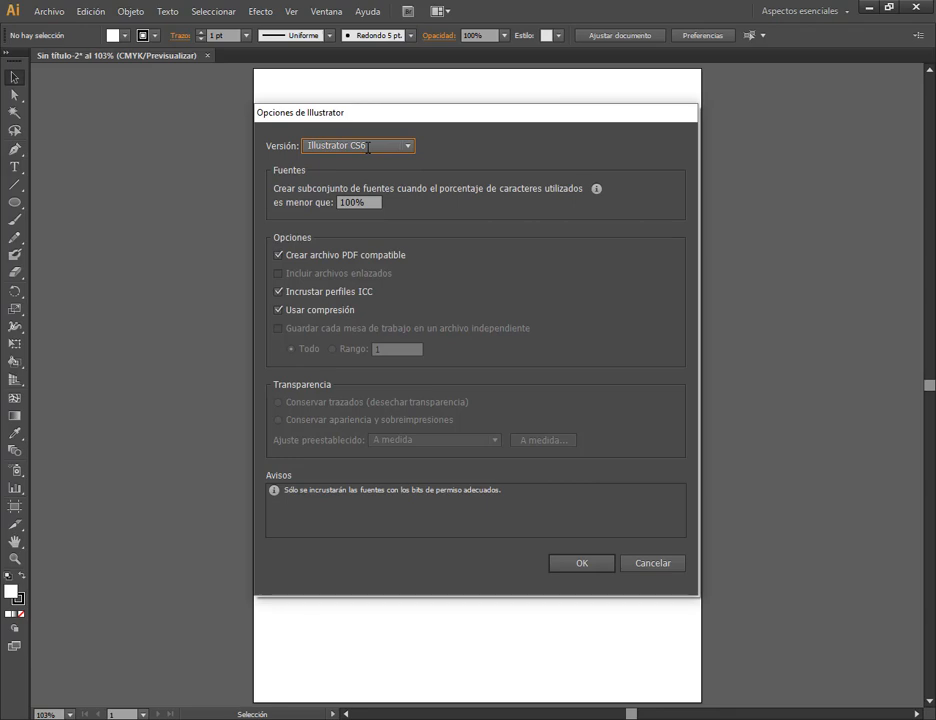
{"action": "left_click", "coordinate": [368, 148]}
{"action": "left_click", "coordinate": [368, 148]}
{"action": "left_click", "coordinate": [368, 148]}
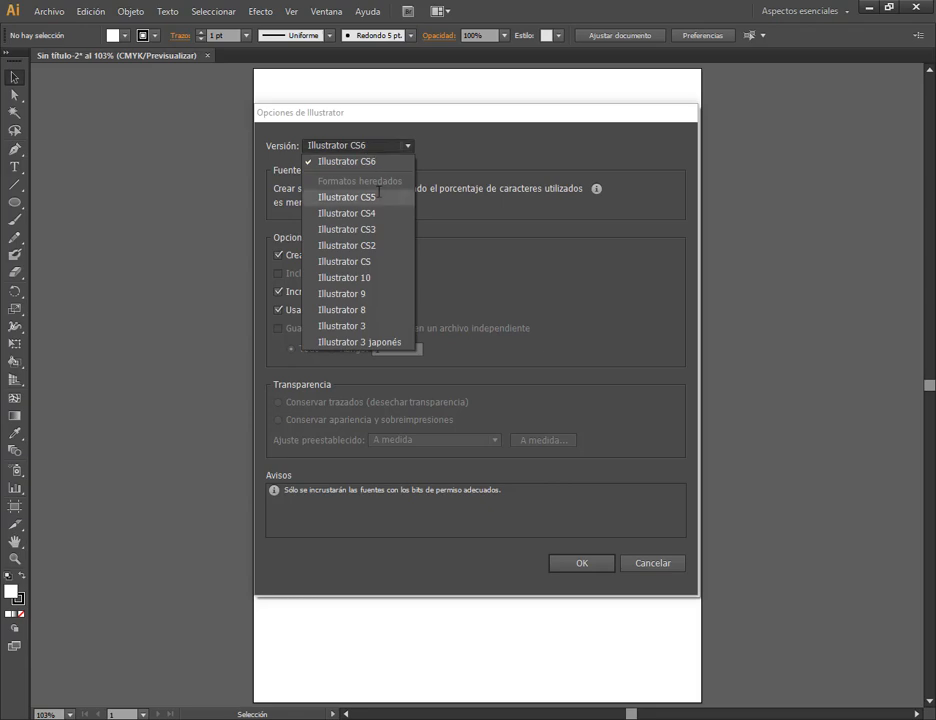
{"action": "left_click", "coordinate": [489, 140]}
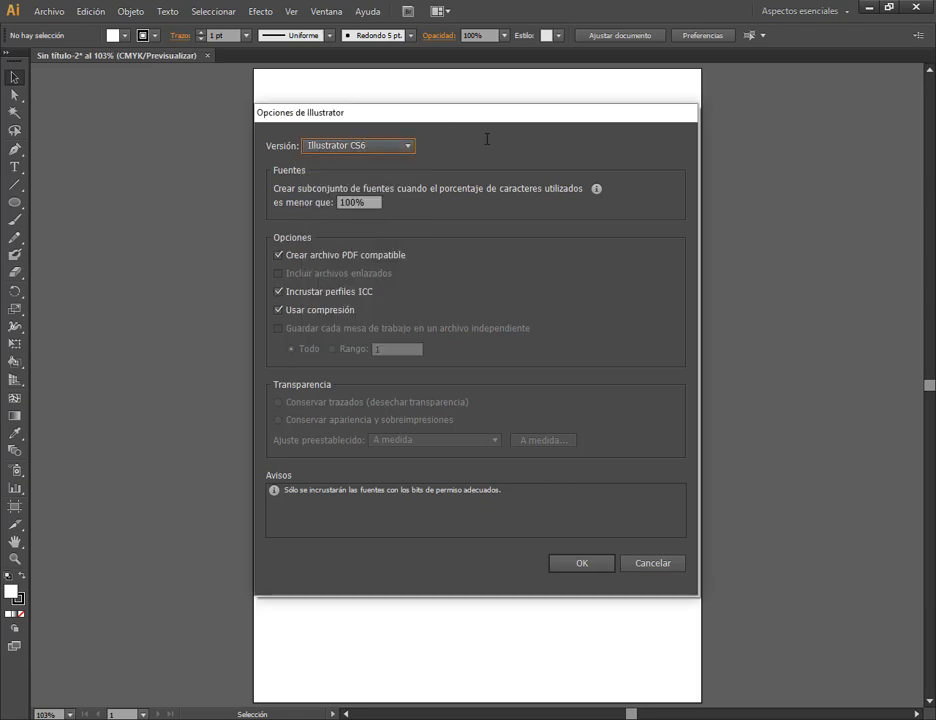
{"action": "left_click", "coordinate": [600, 558]}
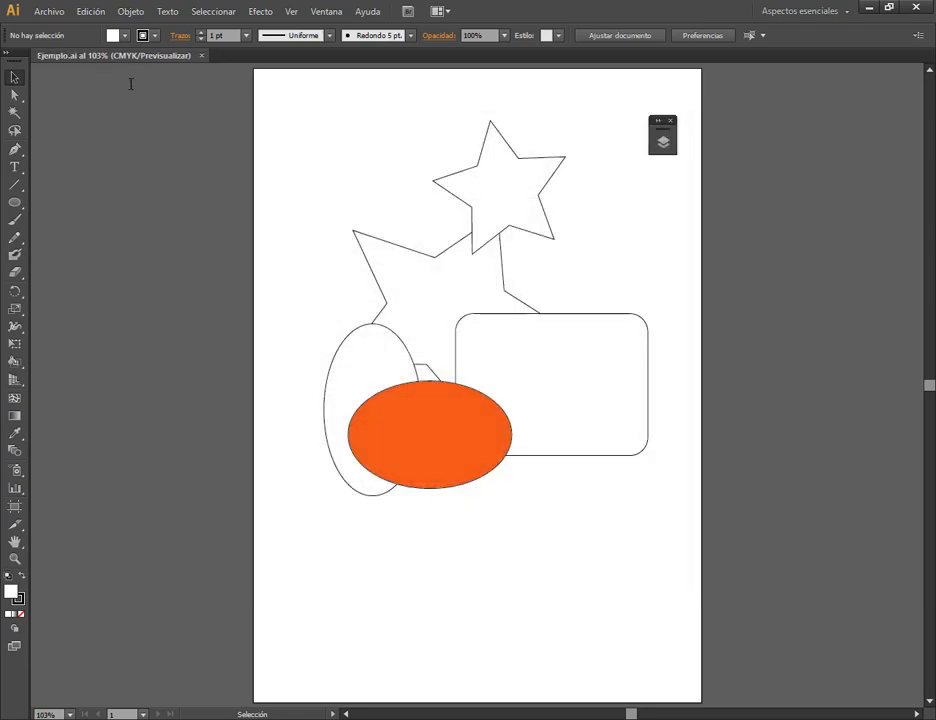
Close the current Illustrator, show the desktop, and search for "ill" to launch Adobe Illustrator 2021.
{"action": "left_click", "coordinate": [917, 8]}
{"action": "key", "text": "super+d"}
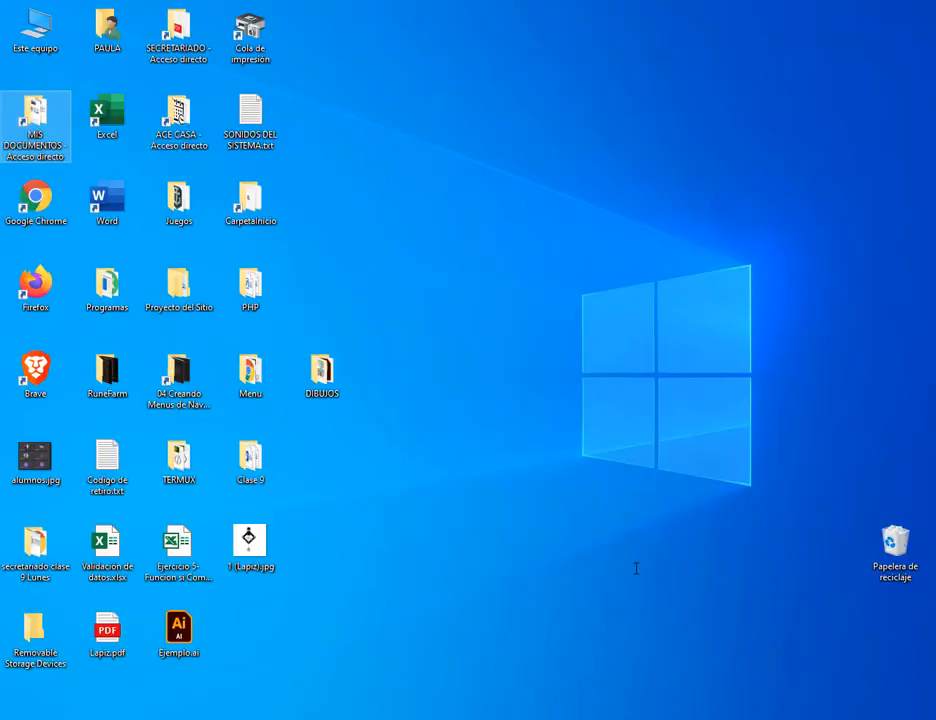
{"action": "key", "text": "super"}
{"action": "type", "text": "ill"}
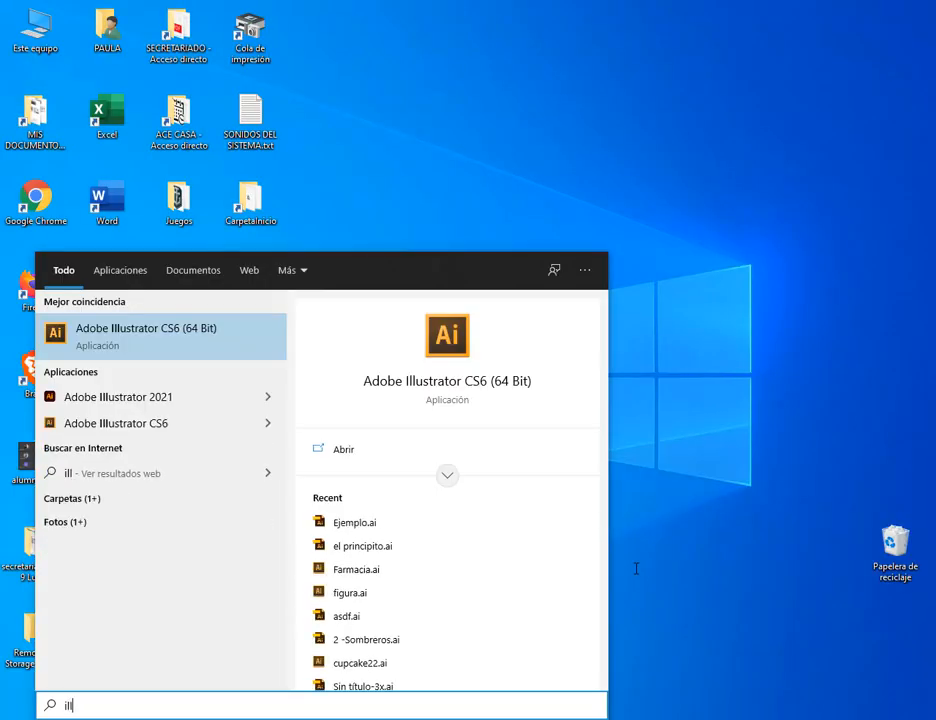
{"action": "left_click", "coordinate": [117, 400]}
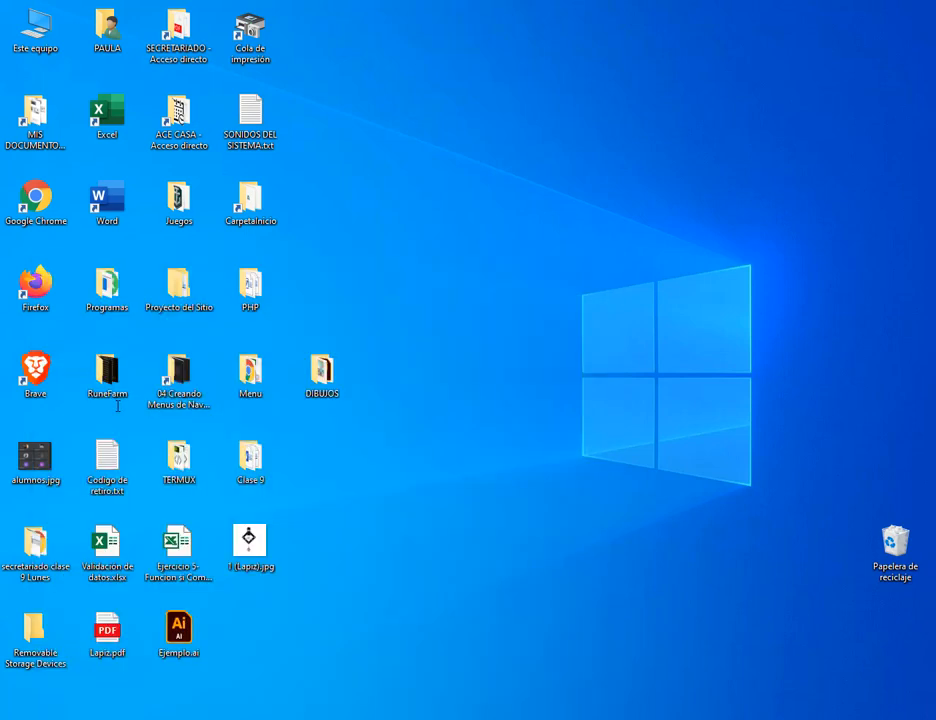
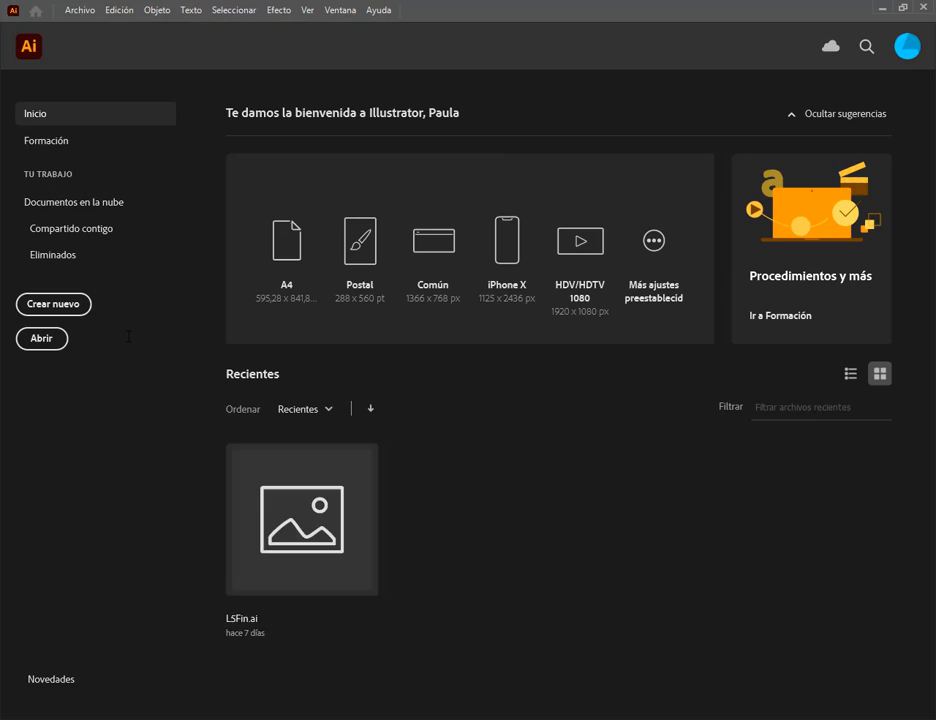
Open Ejemplo.ai from the desktop and select the rounded rectangle to check the shapes, leaving nothing selected.
{"action": "left_click", "coordinate": [41, 338]}
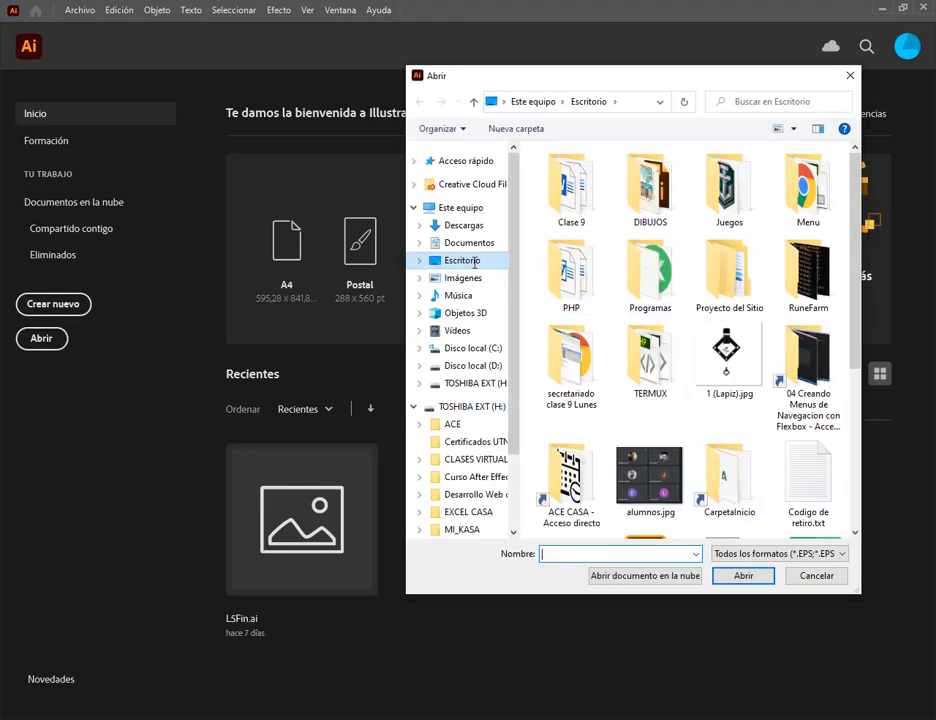
{"action": "scroll", "coordinate": [727, 416], "scroll_direction": "down", "scroll_amount": 5}
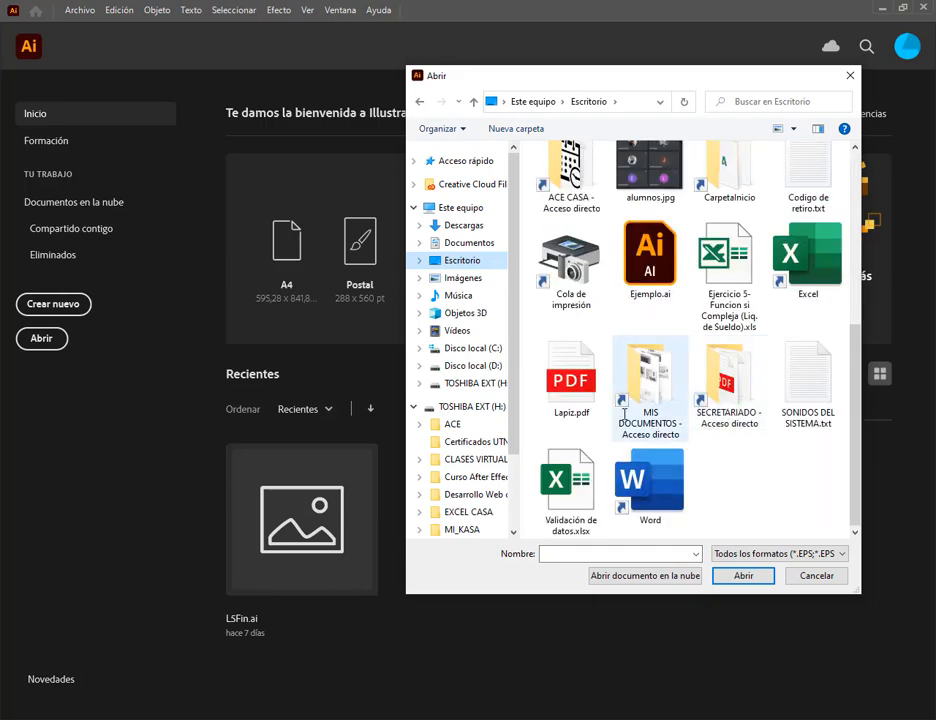
{"action": "double_click", "coordinate": [650, 275]}
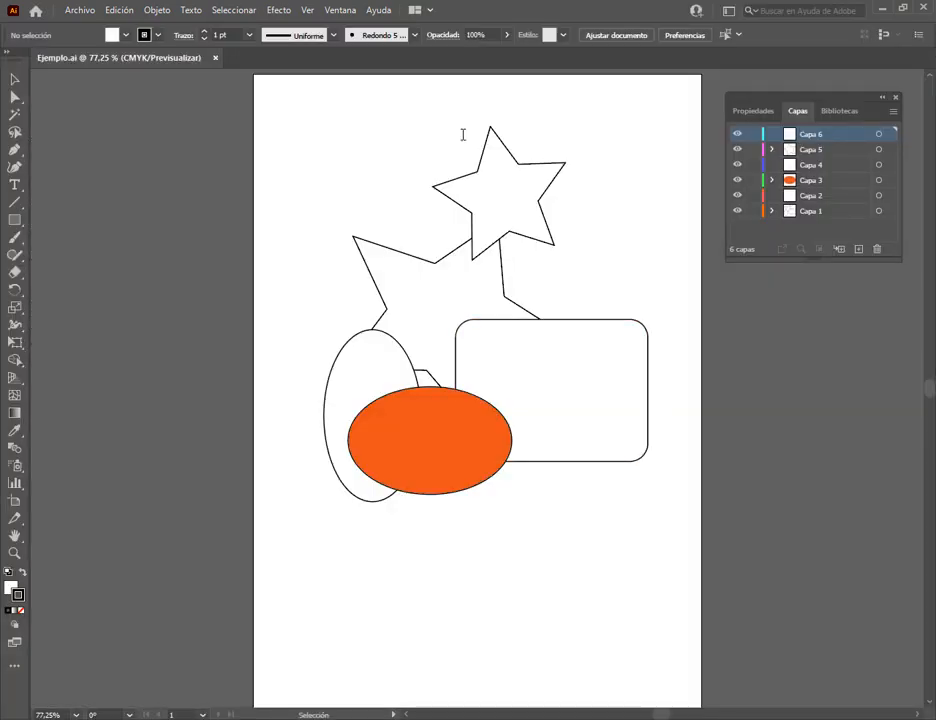
{"action": "left_click", "coordinate": [445, 181]}
{"action": "left_click", "coordinate": [618, 320]}
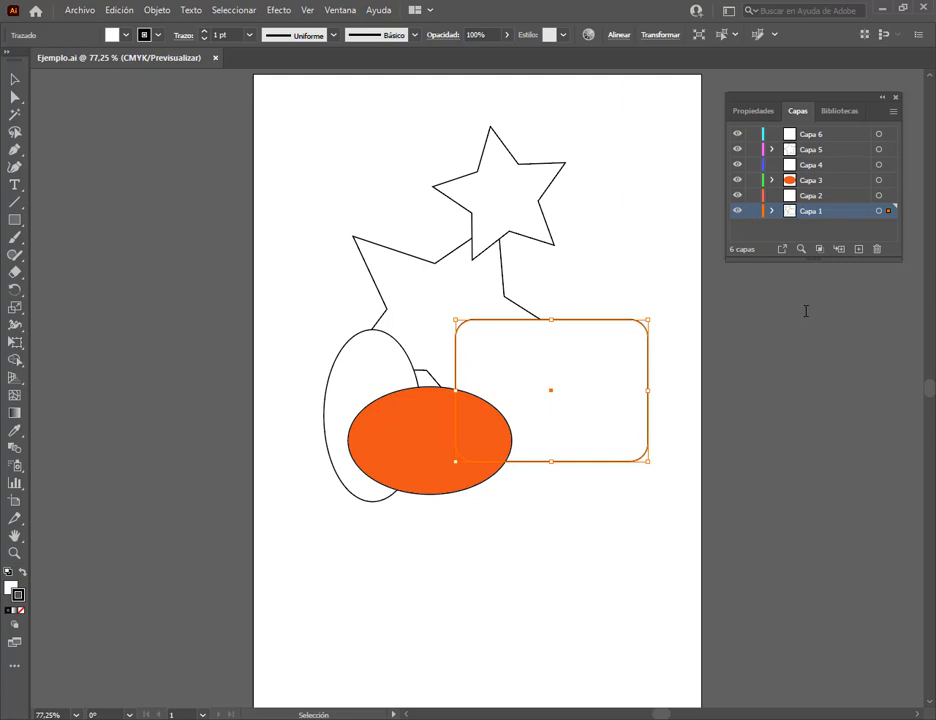
{"action": "left_click", "coordinate": [836, 368]}
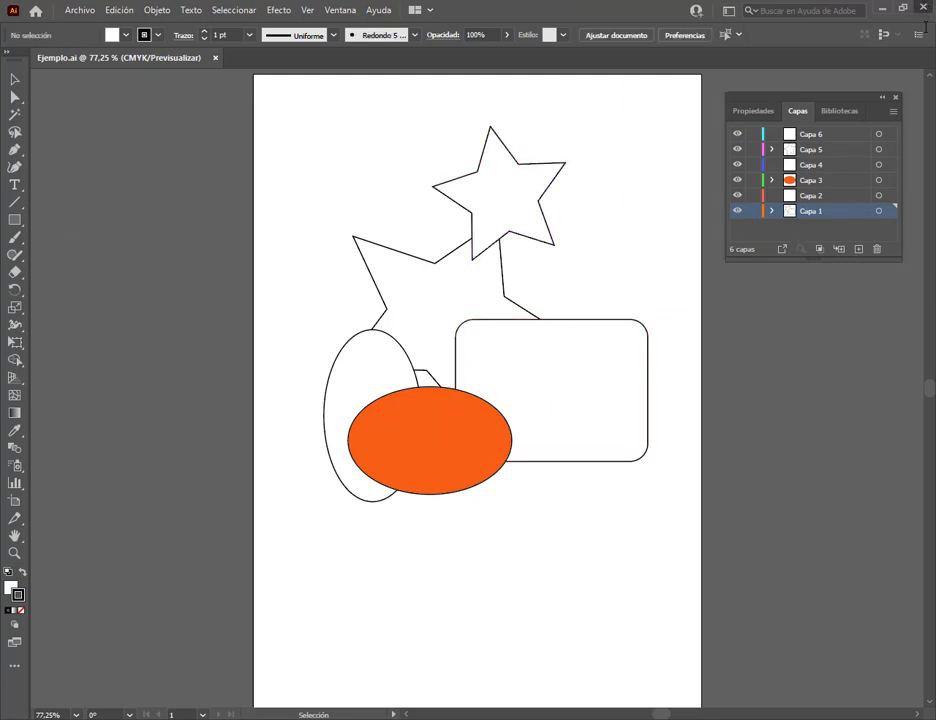
Show the desktop and search the computer for "i" to find the other Illustrator version.
{"action": "key", "text": "super+d"}
{"action": "left_click", "coordinate": [54, 718]}
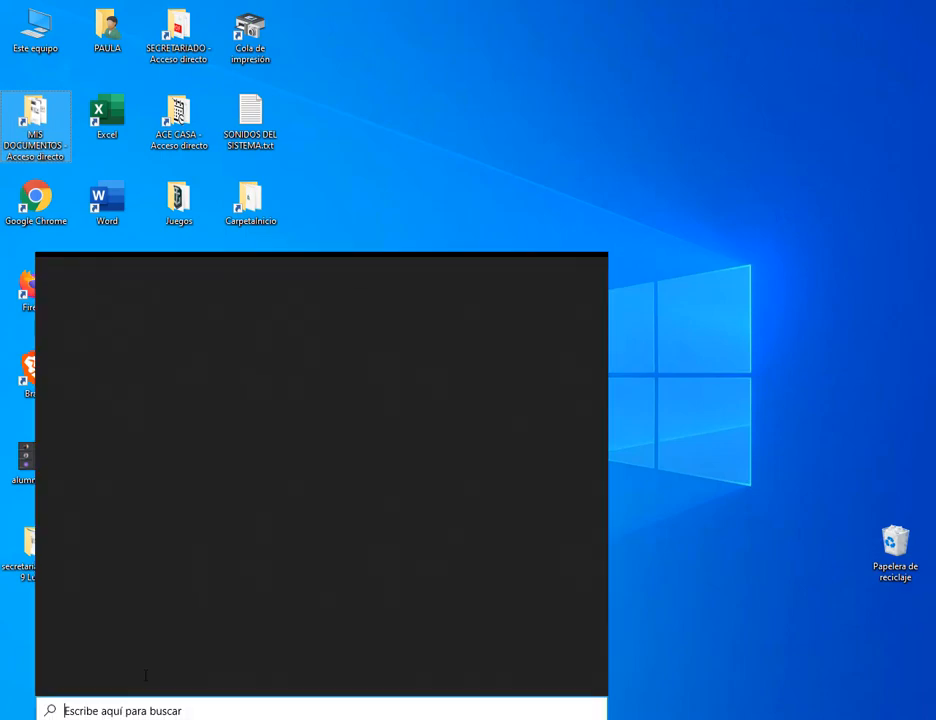
{"action": "type", "text": "i"}
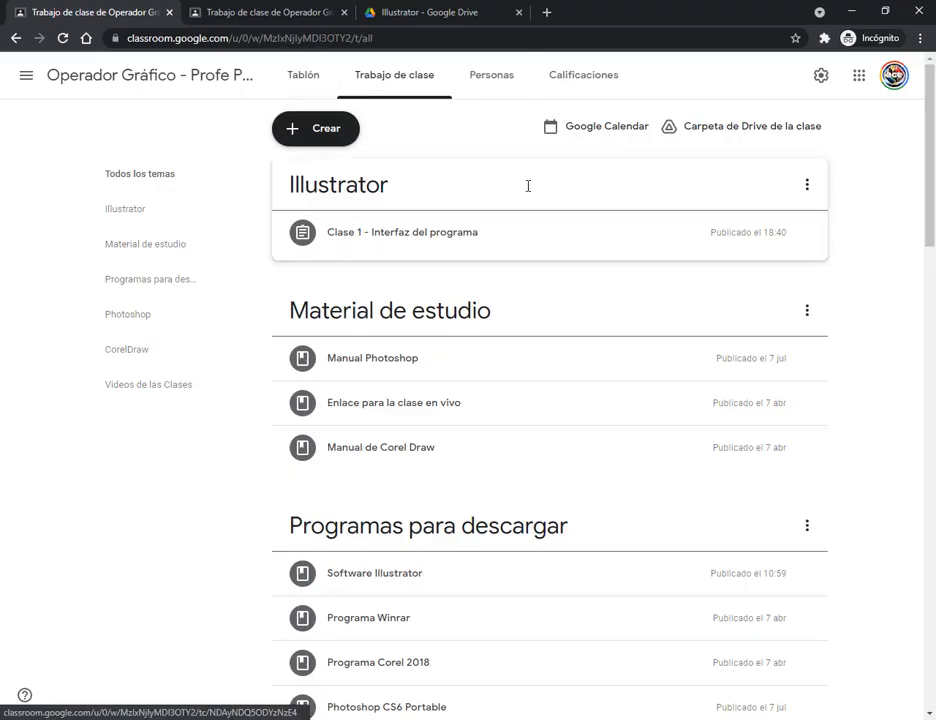
In Google Classroom's class work, move the Illustrator topic below Material de estudio and Programas para descargar.
{"action": "left_click_drag", "start_coordinate": [528, 186], "coordinate": [514, 382]}
{"action": "scroll", "coordinate": [508, 372], "scroll_direction": "down", "scroll_amount": 2}
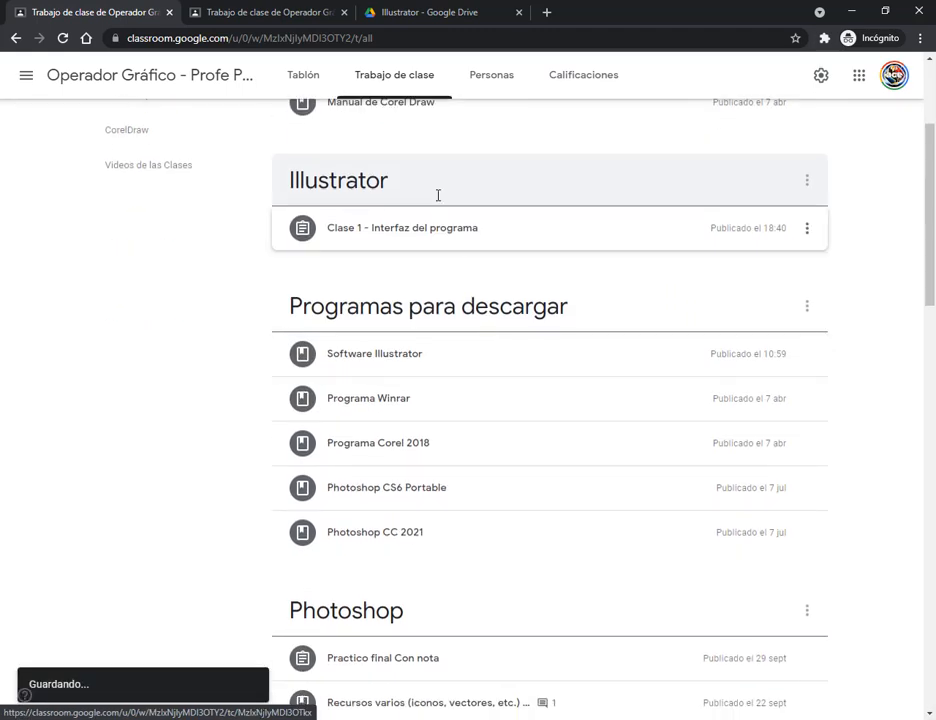
{"action": "left_click_drag", "start_coordinate": [430, 186], "coordinate": [414, 489]}
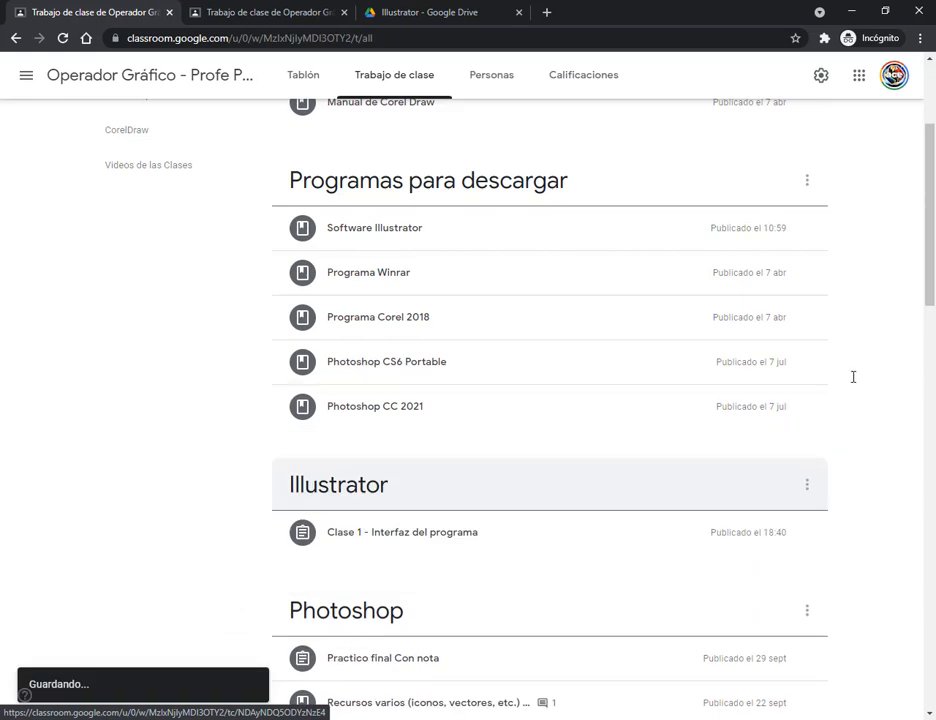
{"action": "scroll", "coordinate": [905, 369], "scroll_direction": "up", "scroll_amount": 3}
Visit the class's Tablón page, return to Trabajo de clase, and review the order of the topics.
{"action": "left_click", "coordinate": [305, 77]}
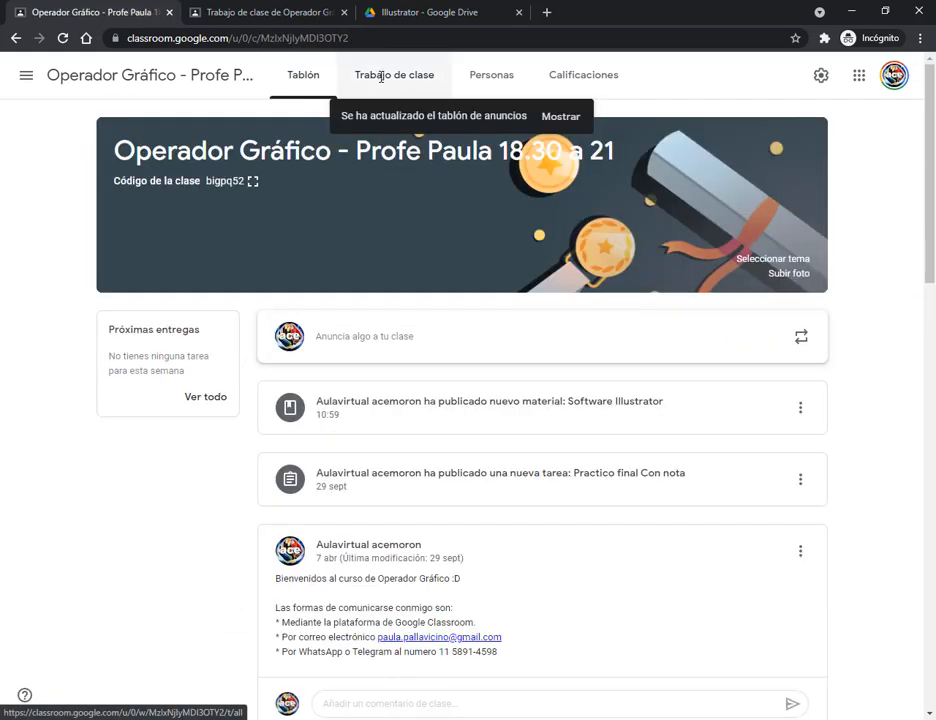
{"action": "left_click", "coordinate": [381, 77]}
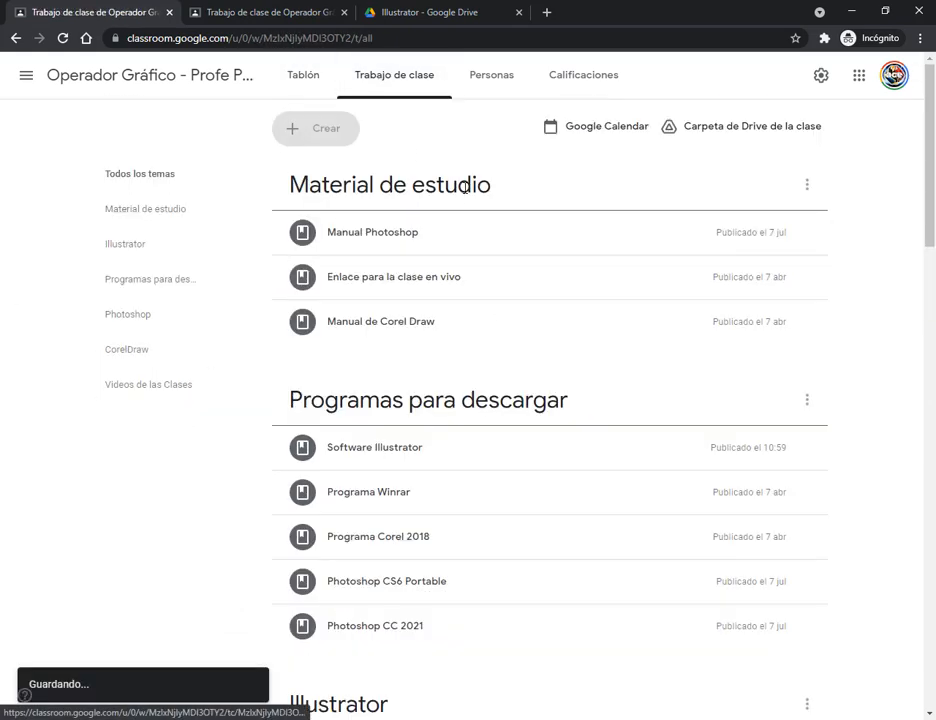
{"action": "scroll", "coordinate": [430, 219], "scroll_direction": "down", "scroll_amount": 3}
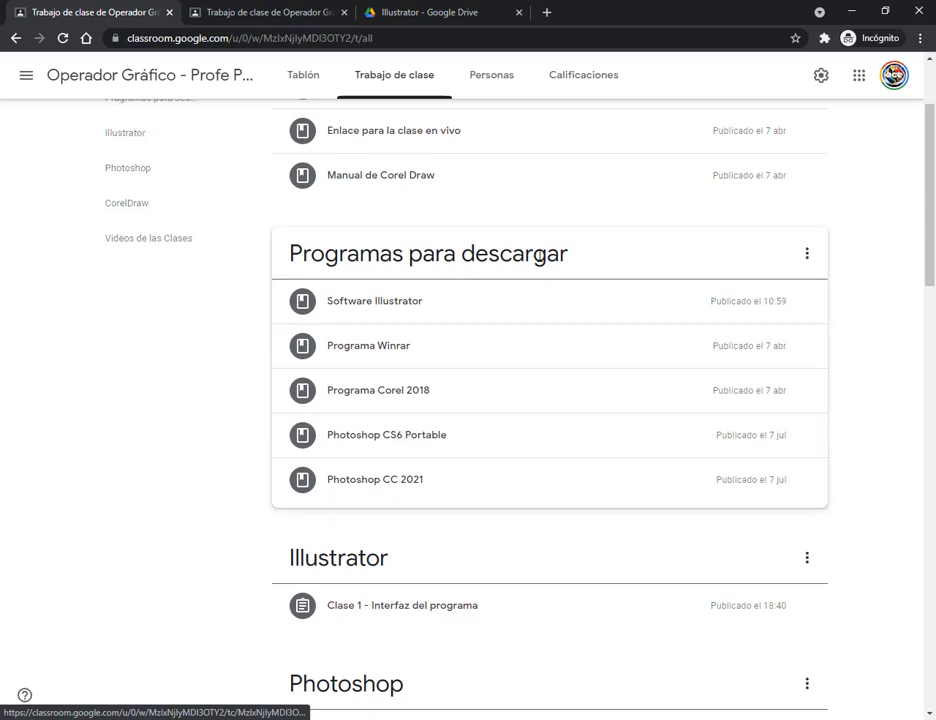
{"action": "scroll", "coordinate": [539, 257], "scroll_direction": "up", "scroll_amount": 3}
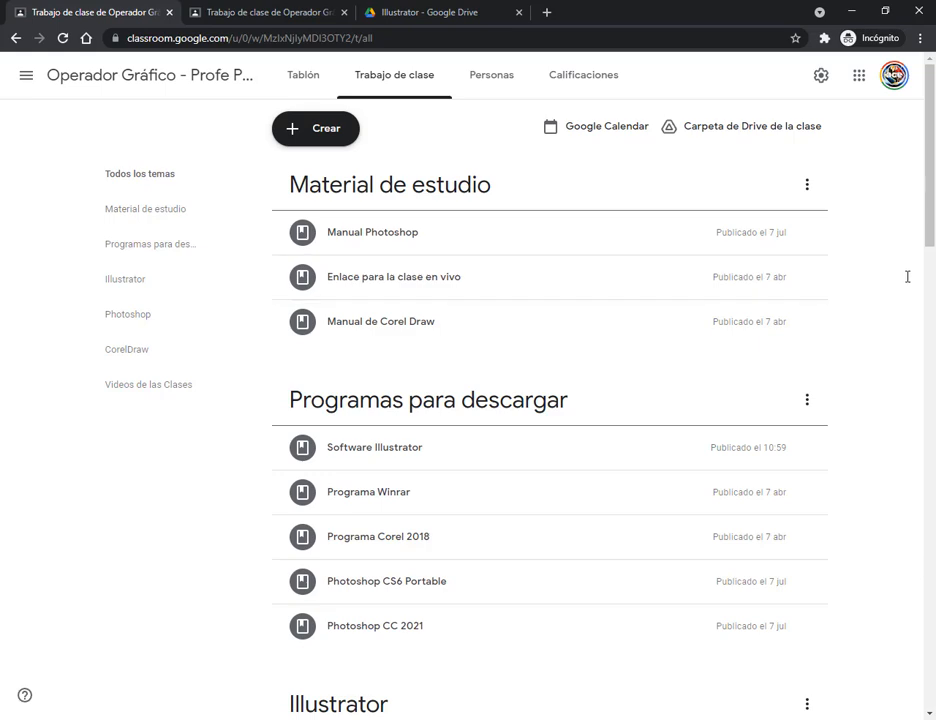
Expand the Software Illustrator material, read its installation and download links for Illustrator CS6 and 2021, and collapse it.
{"action": "scroll", "coordinate": [850, 292], "scroll_direction": "down", "scroll_amount": 4}
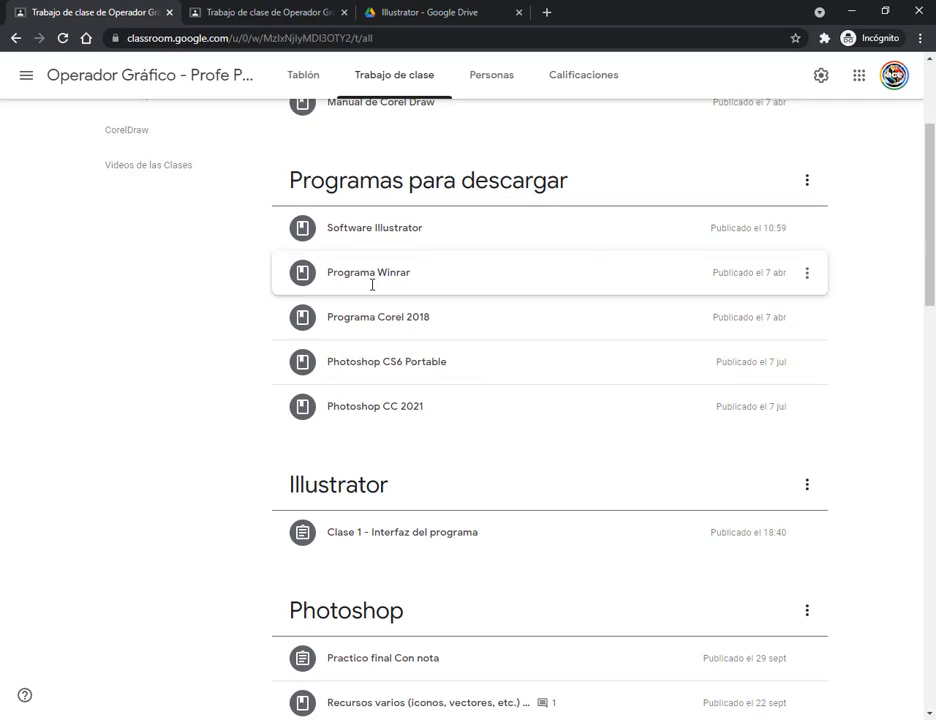
{"action": "left_click", "coordinate": [438, 229]}
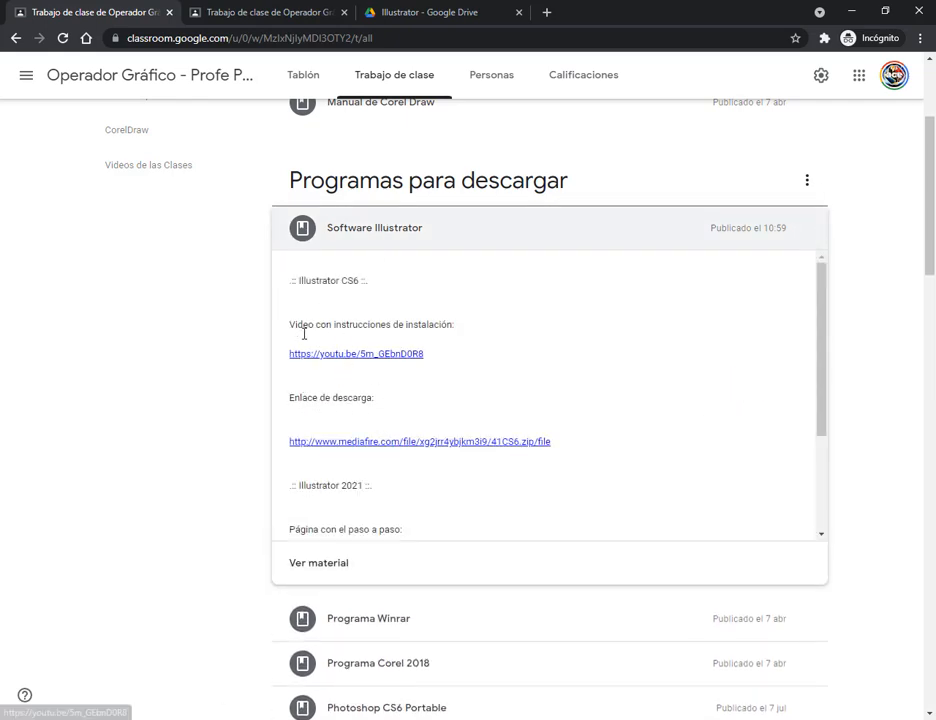
{"action": "scroll", "coordinate": [421, 292], "scroll_direction": "down", "scroll_amount": 1}
{"action": "scroll", "coordinate": [348, 325], "scroll_direction": "down", "scroll_amount": 1}
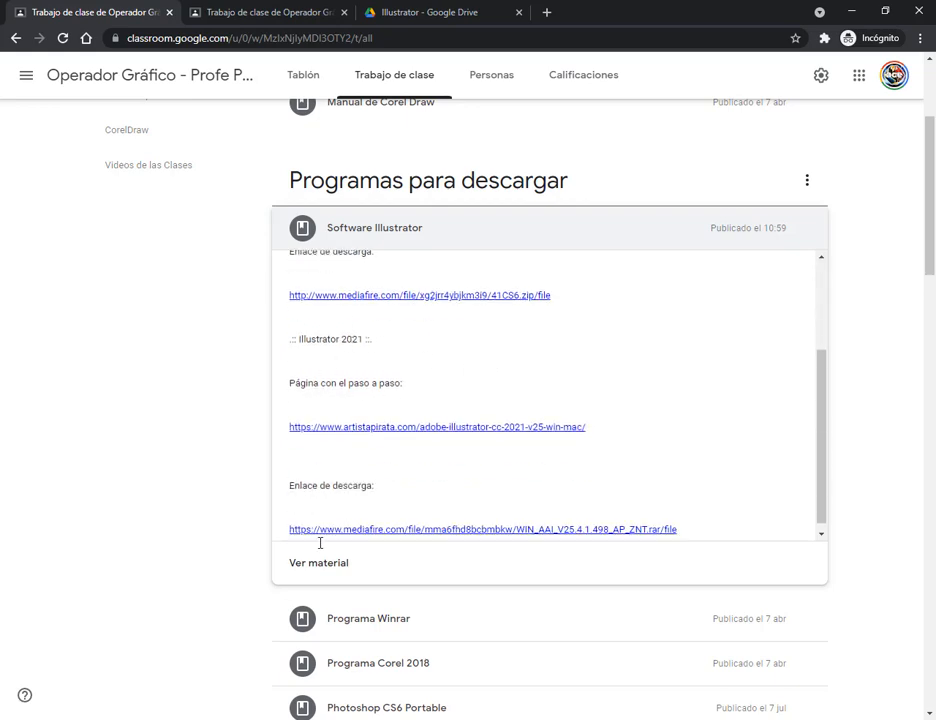
{"action": "scroll", "coordinate": [305, 407], "scroll_direction": "down", "scroll_amount": 1}
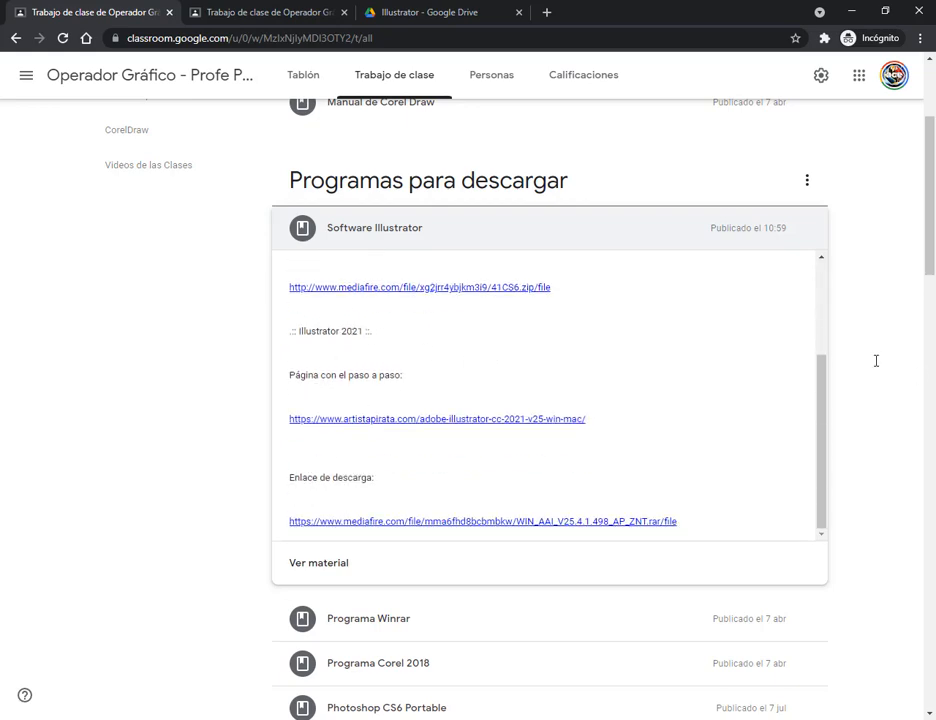
{"action": "left_click", "coordinate": [407, 234]}
Open Lapiz.pdf from the Drive folder of Clase 1 - Interfaz del programa and examine the finished pencil design.
{"action": "scroll", "coordinate": [407, 234], "scroll_direction": "down", "scroll_amount": 3}
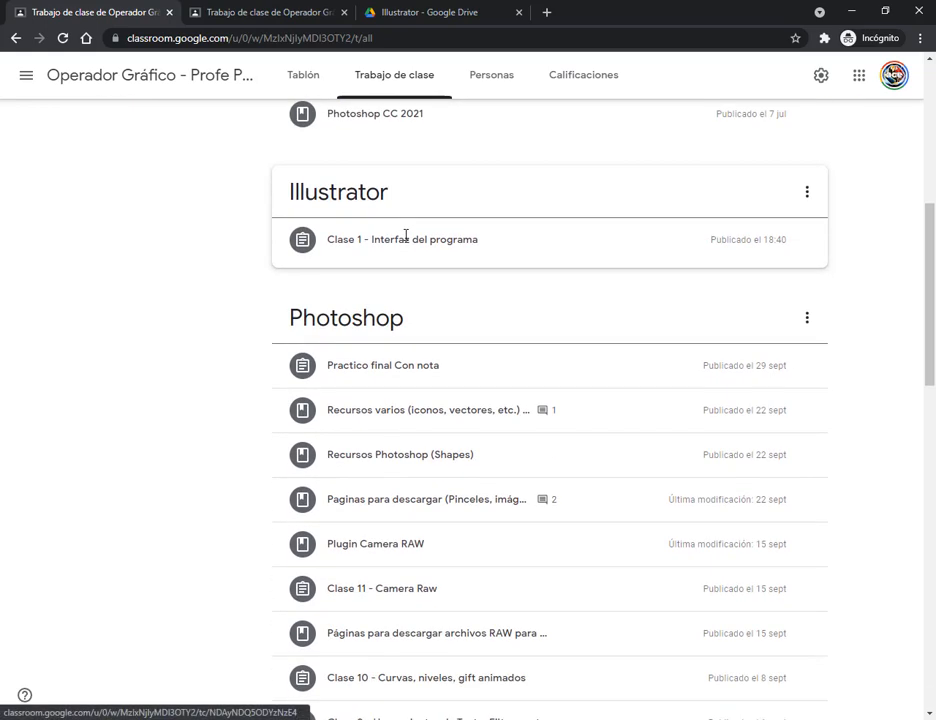
{"action": "left_click", "coordinate": [418, 239]}
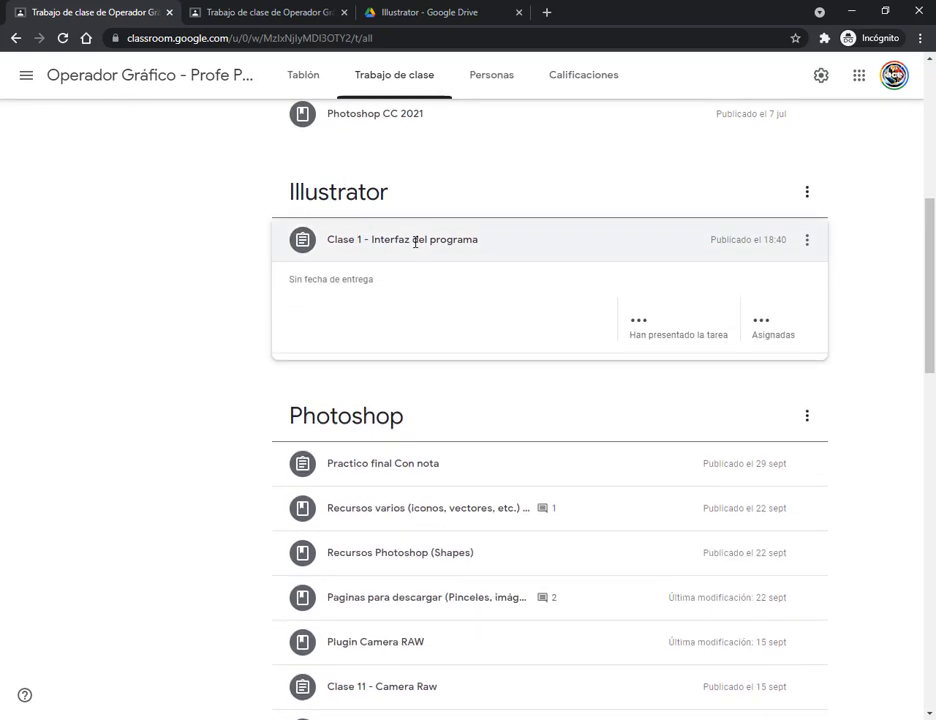
{"action": "left_click", "coordinate": [347, 384]}
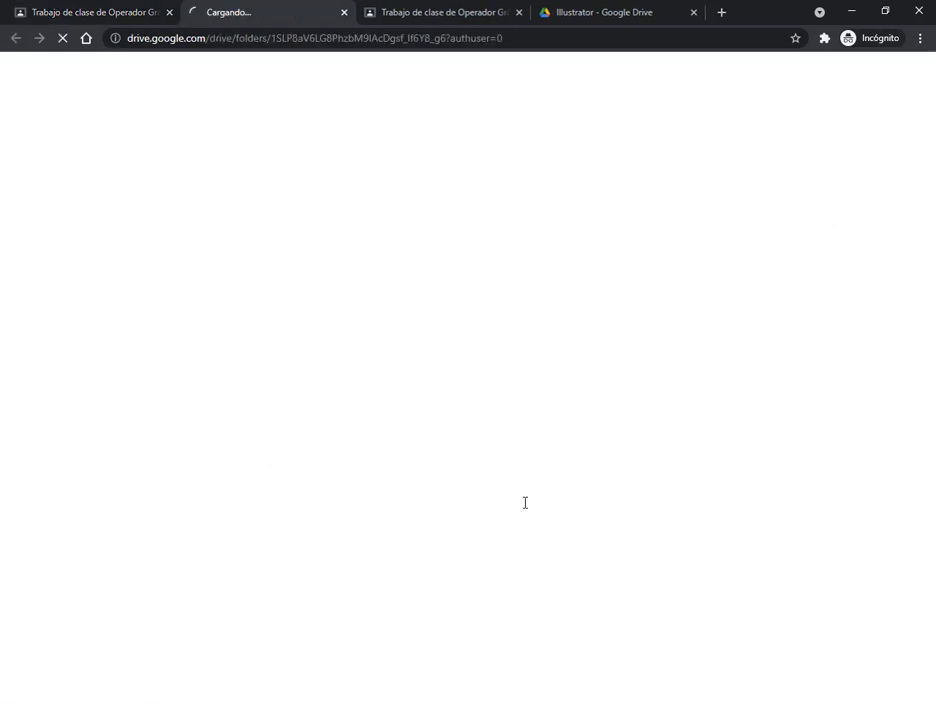
{"action": "double_click", "coordinate": [343, 262]}
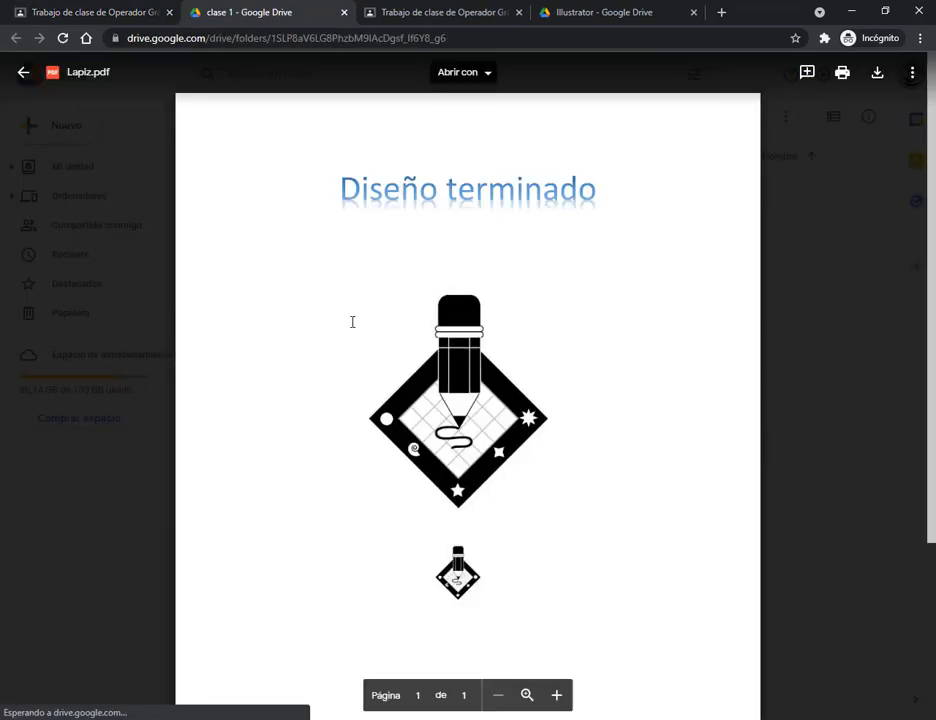
{"action": "scroll", "coordinate": [487, 333], "scroll_direction": "down", "scroll_amount": 2}
{"action": "scroll", "coordinate": [487, 333], "scroll_direction": "up", "scroll_amount": 1}
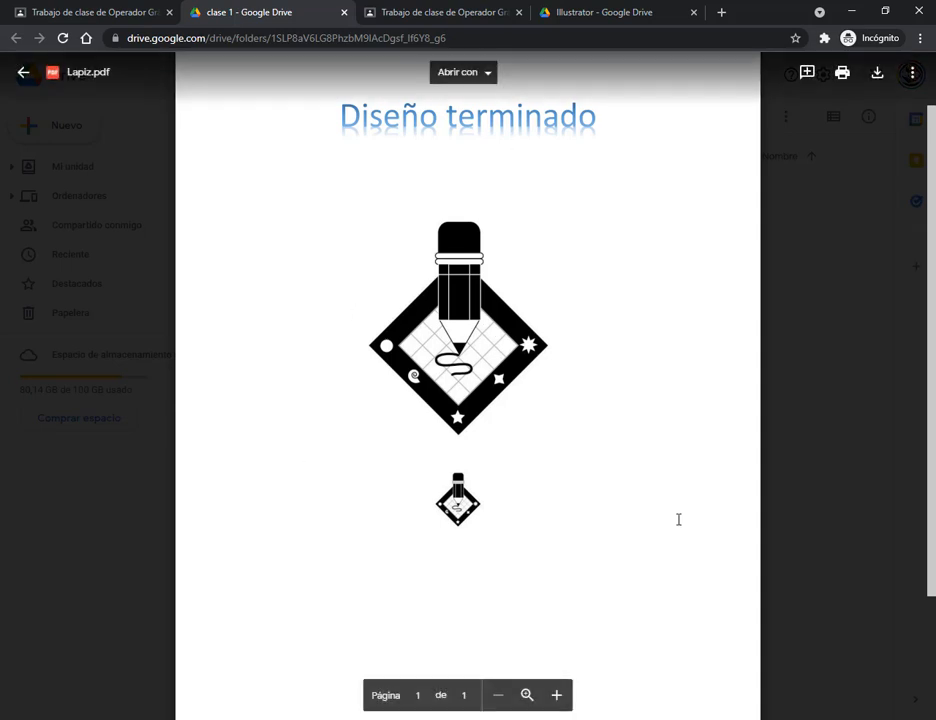
{"action": "left_click", "coordinate": [556, 695]}
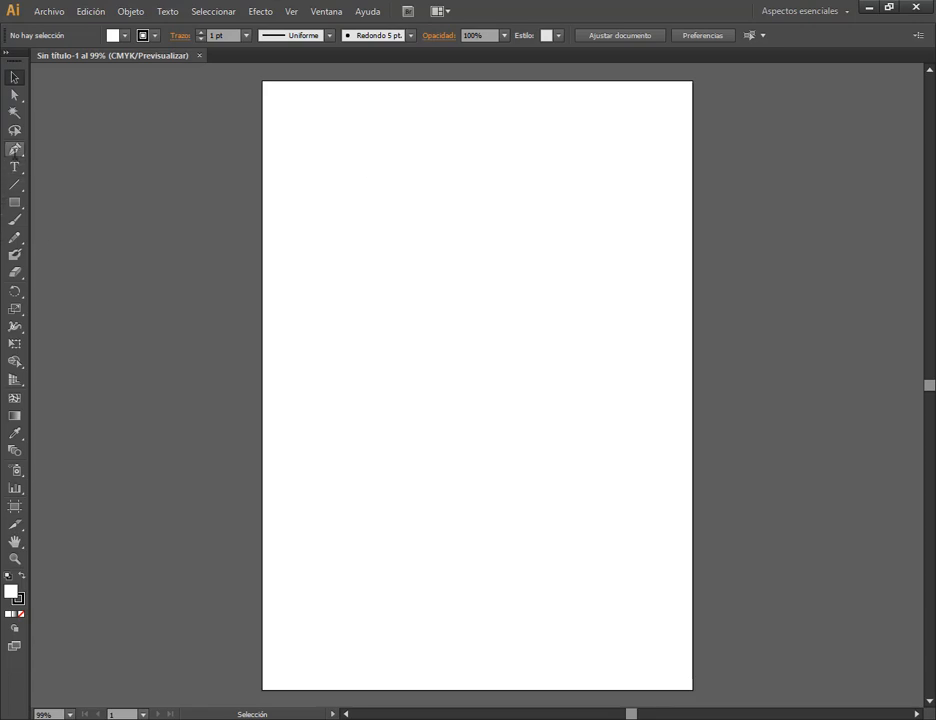
In Illustrator CS6, draw an open arch-shaped path of three anchor points in the upper half of the page with the Pen tool.
{"action": "left_click", "coordinate": [15, 149]}
{"action": "left_click", "coordinate": [384, 332]}
{"action": "left_click_drag", "start_coordinate": [490, 232], "coordinate": [562, 265]}
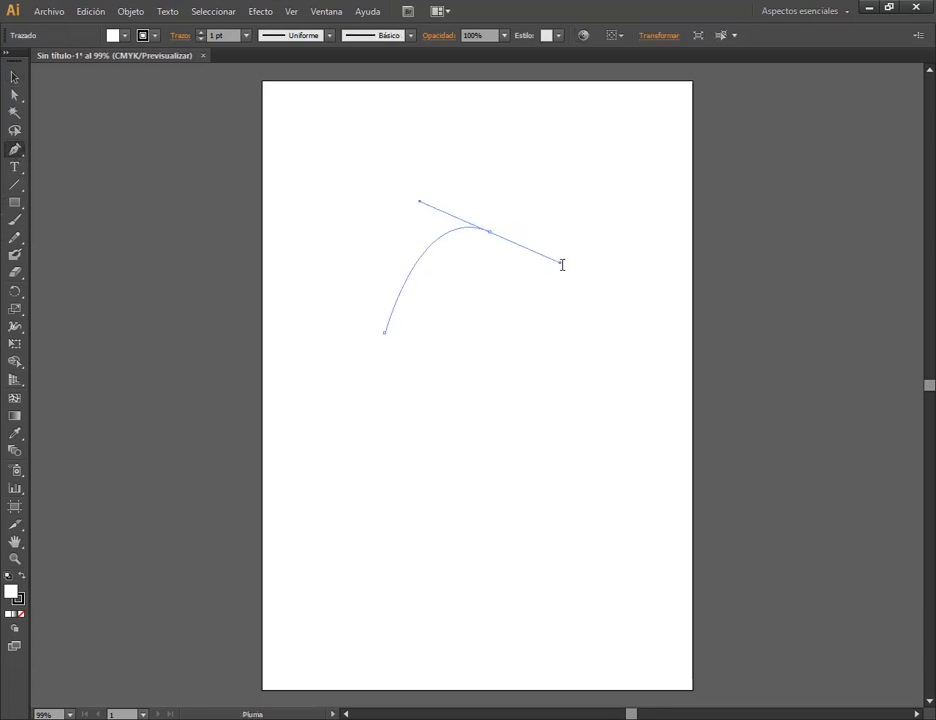
{"action": "left_click", "coordinate": [543, 384]}
{"action": "left_click", "coordinate": [14, 76]}
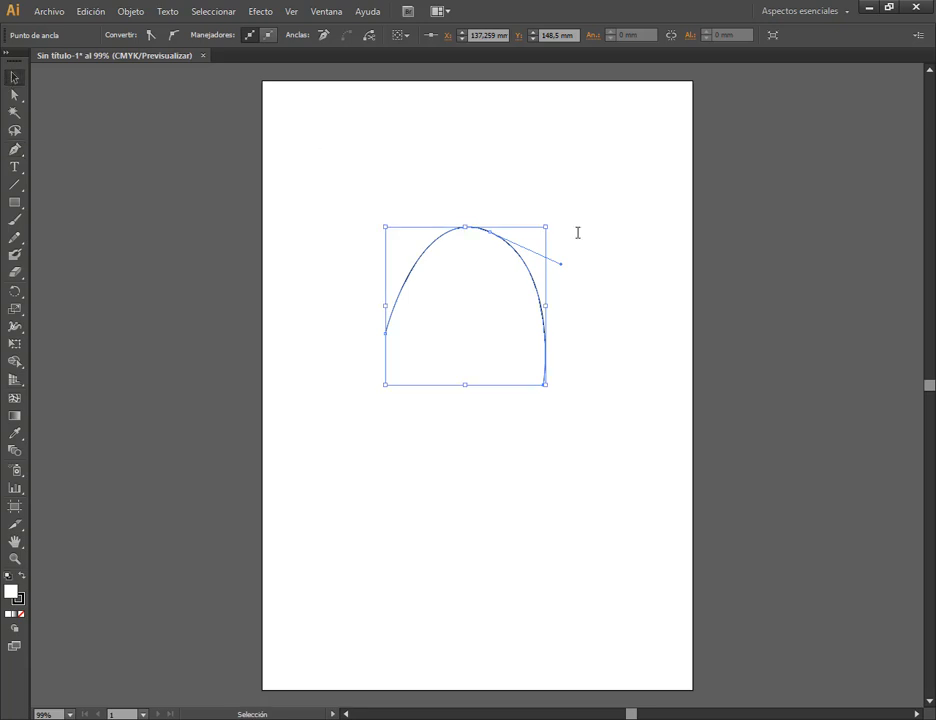
Accept white (FFFFFF) as the arch path's fill colour and deselect the path.
{"action": "double_click", "coordinate": [10, 591]}
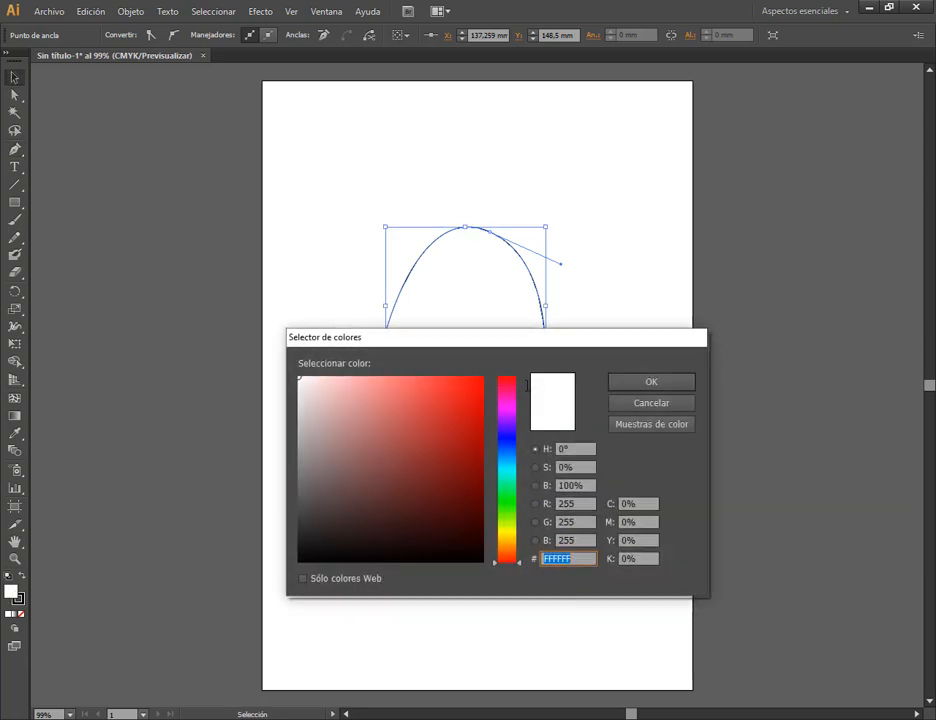
{"action": "left_click_drag", "start_coordinate": [490, 333], "coordinate": [495, 418]}
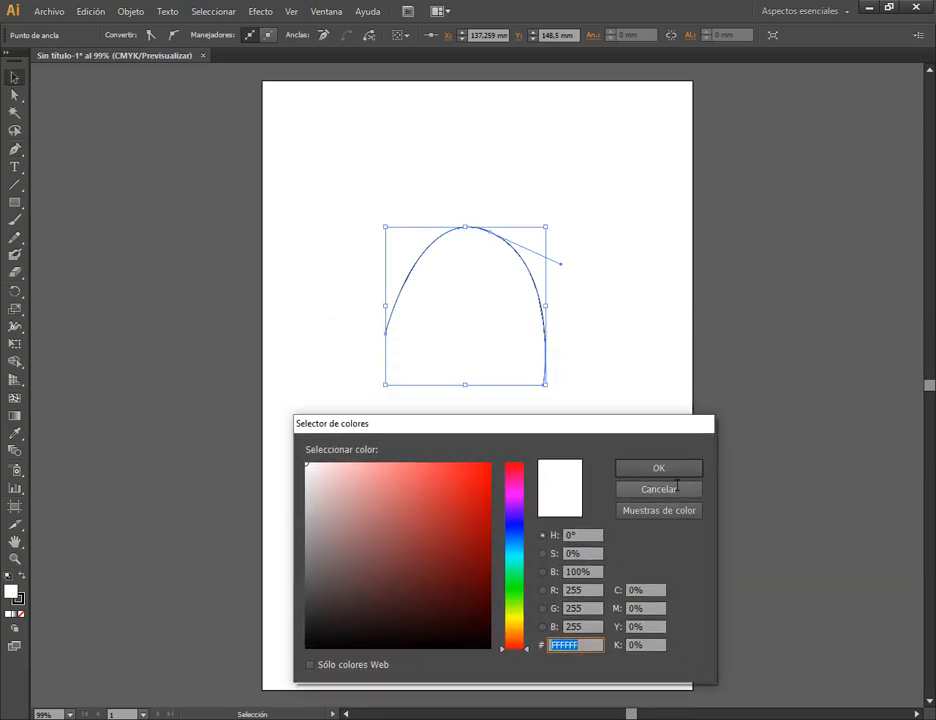
{"action": "left_click", "coordinate": [657, 468]}
{"action": "left_click", "coordinate": [553, 464]}
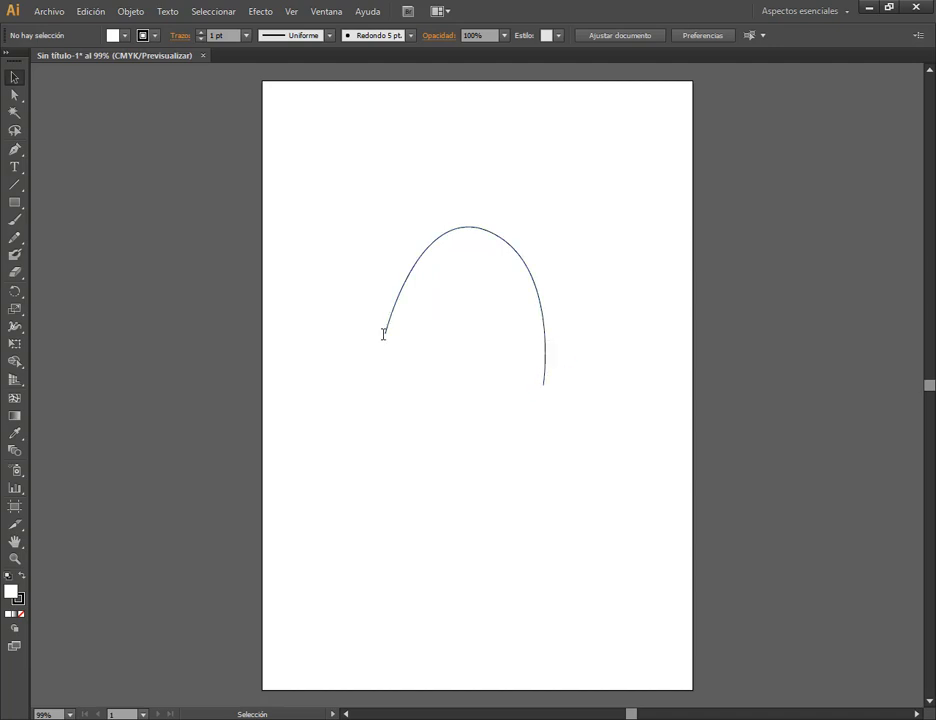
Fill the open arch path with bright red and deselect it.
{"action": "left_click", "coordinate": [539, 298]}
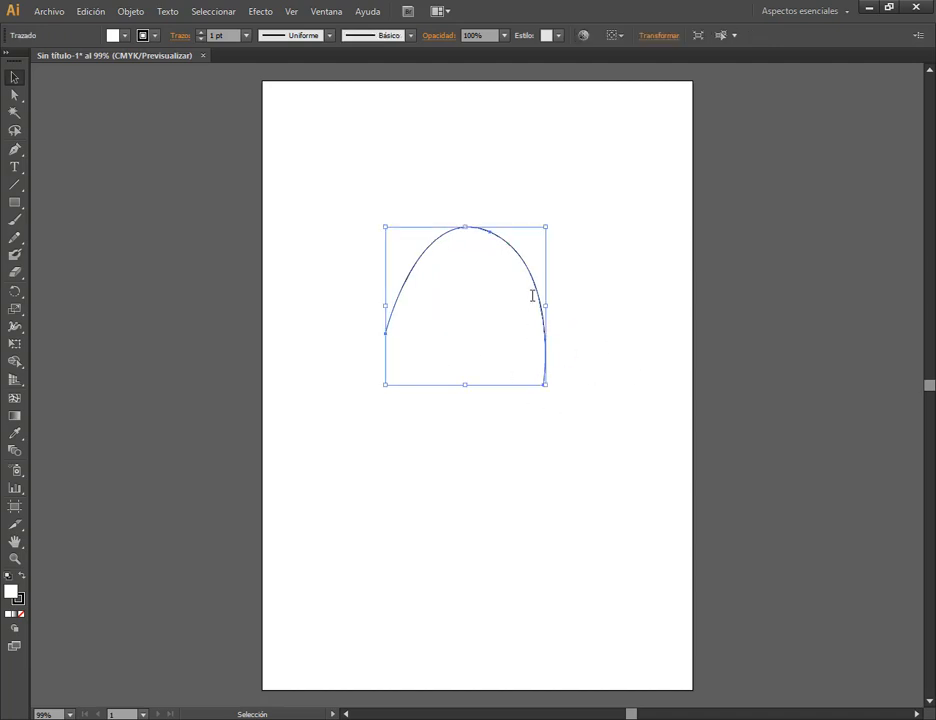
{"action": "double_click", "coordinate": [11, 591]}
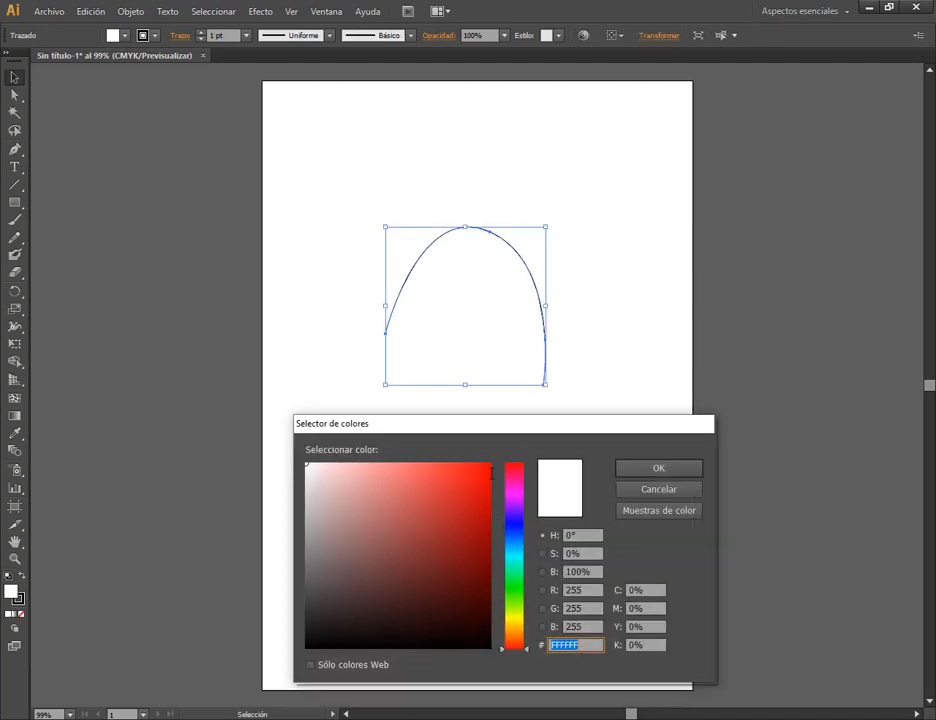
{"action": "left_click", "coordinate": [480, 467]}
{"action": "left_click", "coordinate": [632, 473]}
{"action": "left_click", "coordinate": [620, 461]}
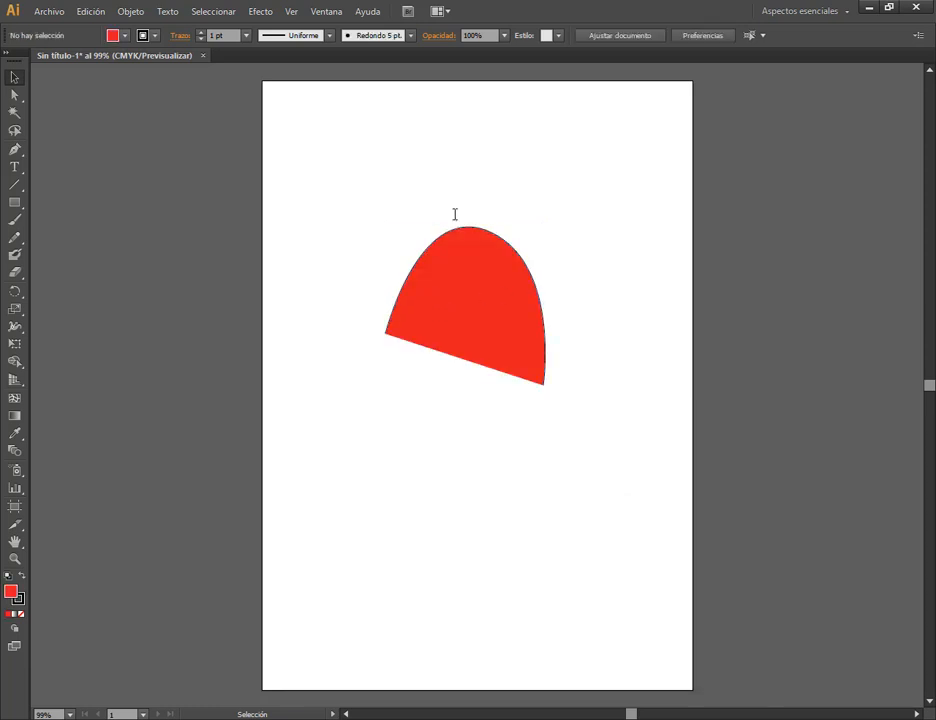
Move the red arch shape to the page's upper left area, move it across to the upper right, and deselect it.
{"action": "left_click_drag", "start_coordinate": [515, 343], "coordinate": [448, 209]}
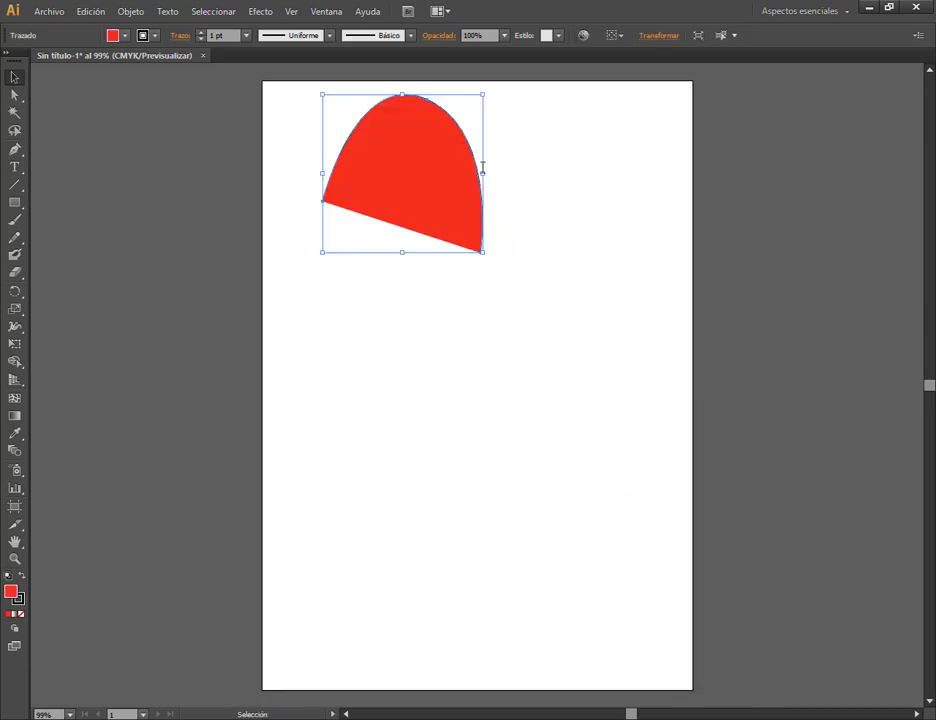
{"action": "left_click_drag", "start_coordinate": [466, 145], "coordinate": [622, 192]}
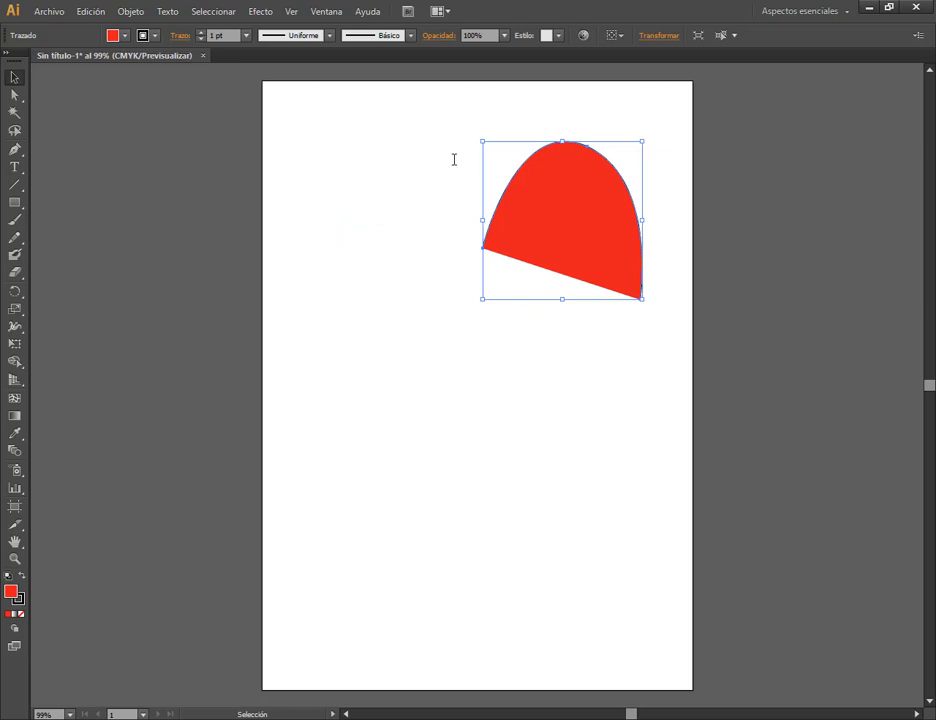
{"action": "left_click", "coordinate": [448, 169]}
Delete the red arch shape and restore the default fill and stroke colours.
{"action": "left_click", "coordinate": [535, 207]}
{"action": "key", "text": "Delete"}
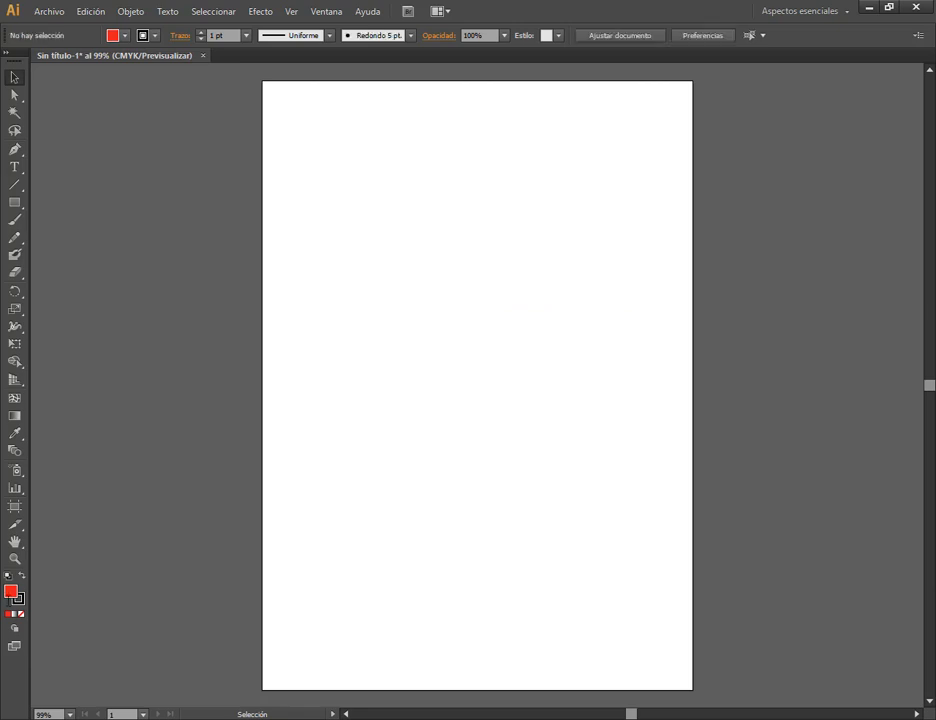
{"action": "key", "text": "d"}
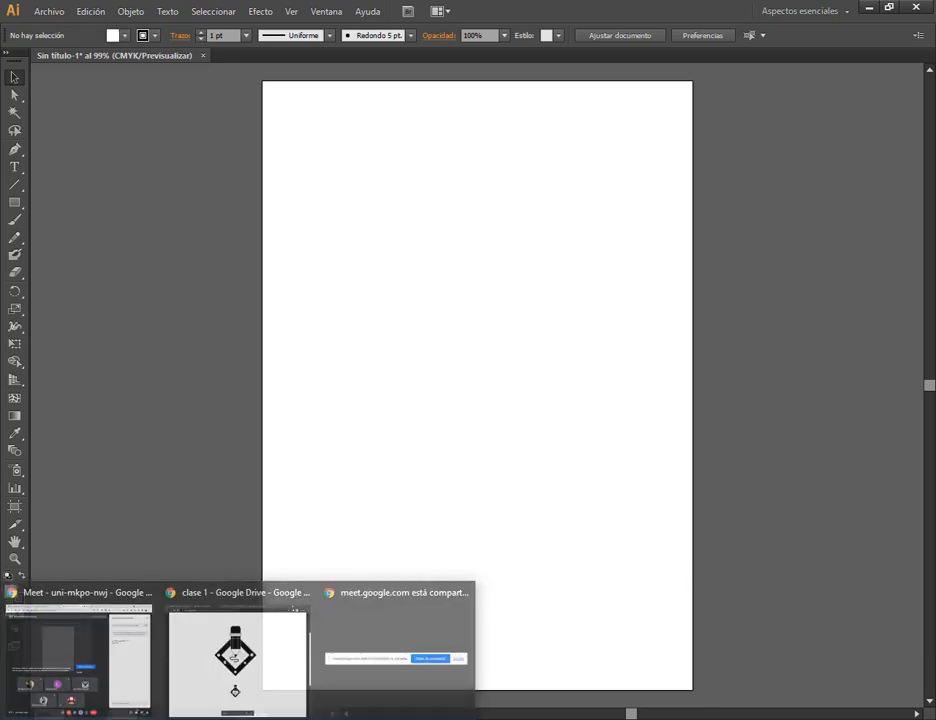
Review the pencil design in Lapiz.pdf on Google Drive and return to Illustrator.
{"action": "left_click", "coordinate": [230, 658]}
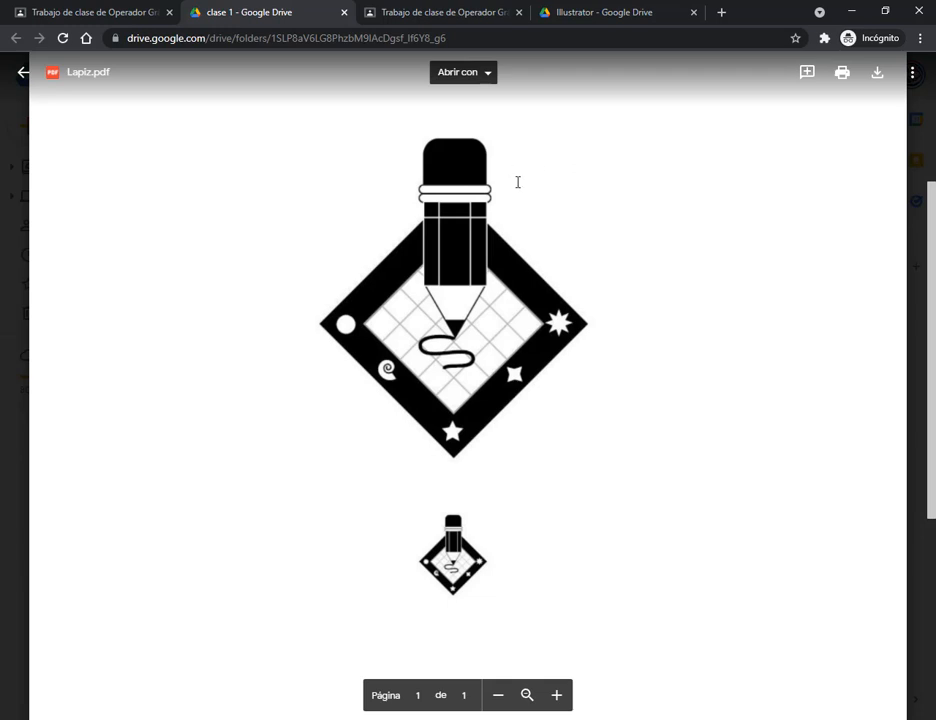
{"action": "scroll", "coordinate": [518, 182], "scroll_direction": "up", "scroll_amount": 2}
{"action": "scroll", "coordinate": [510, 182], "scroll_direction": "down", "scroll_amount": 1}
{"action": "scroll", "coordinate": [485, 90], "scroll_direction": "down", "scroll_amount": 1}
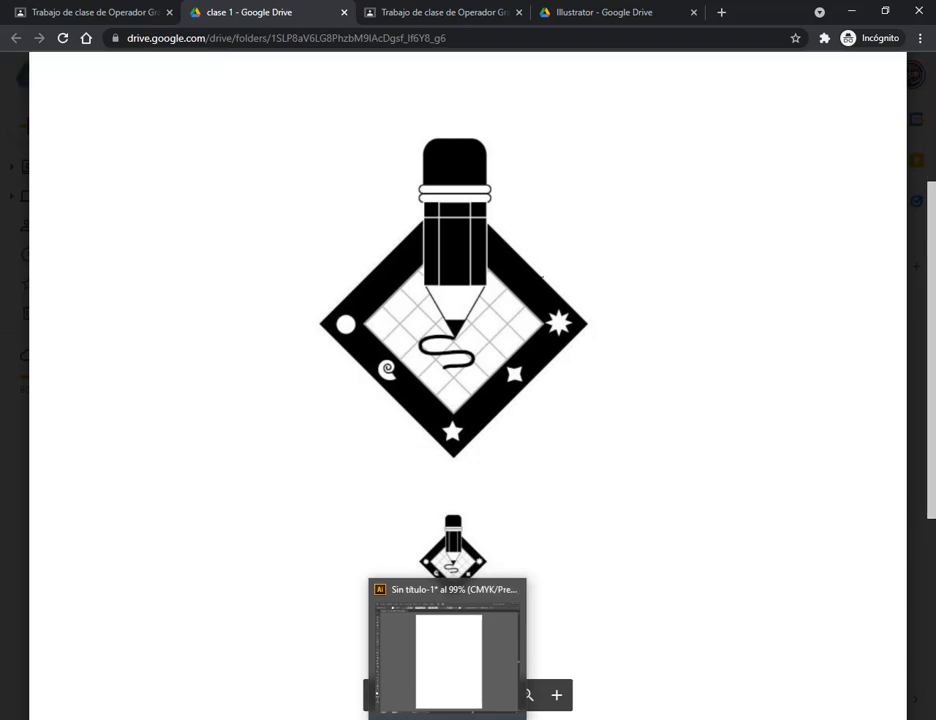
{"action": "key", "text": "alt+Tab"}
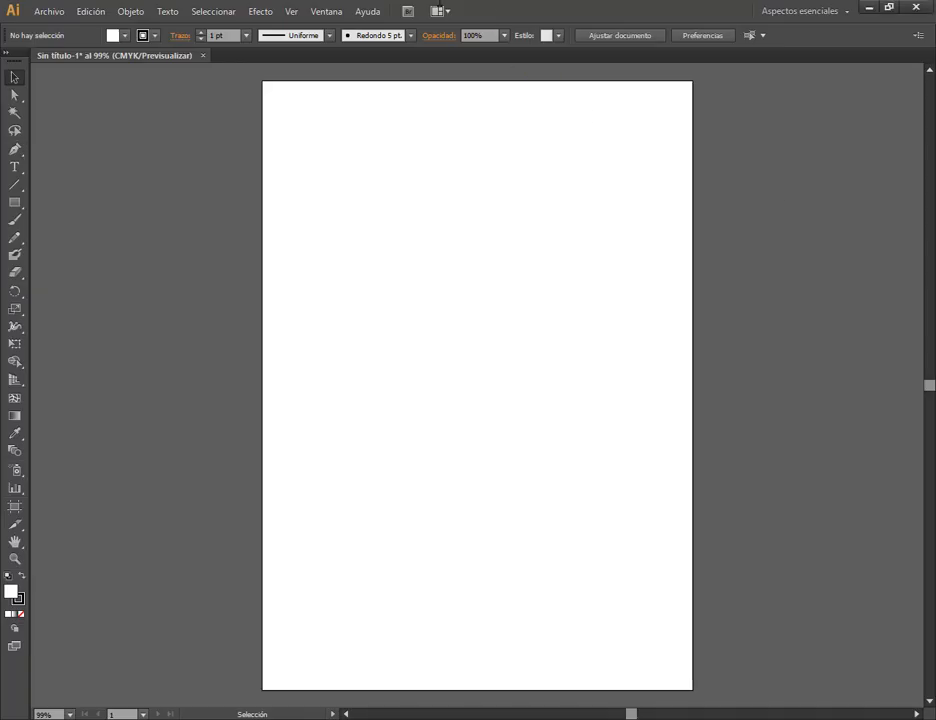
Show the layers panel (Capas), make it narrower and place it beside the page.
{"action": "left_click", "coordinate": [330, 11]}
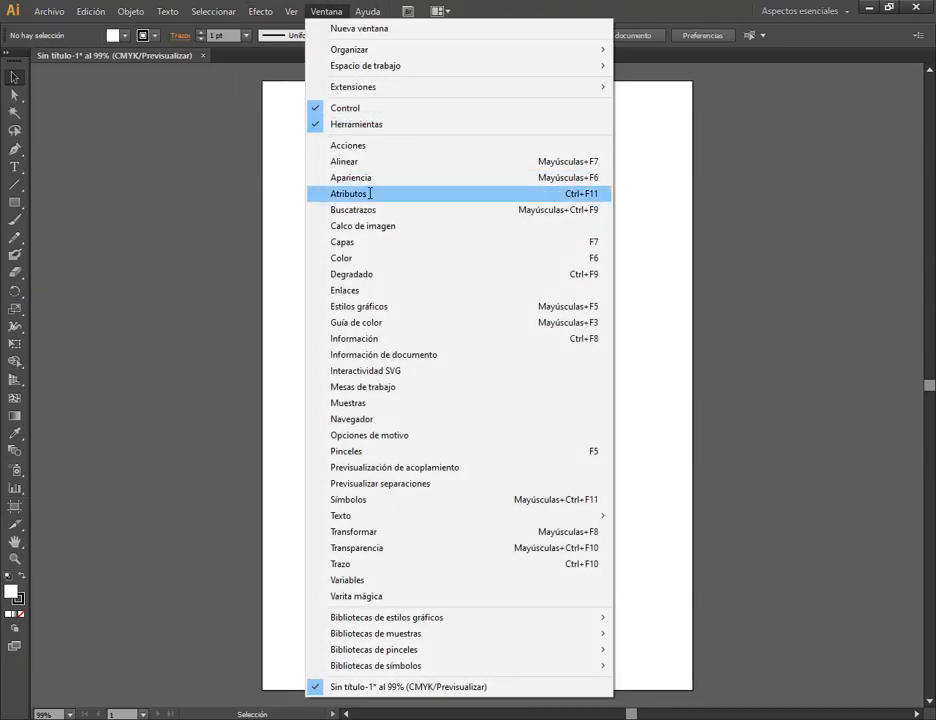
{"action": "left_click", "coordinate": [378, 244]}
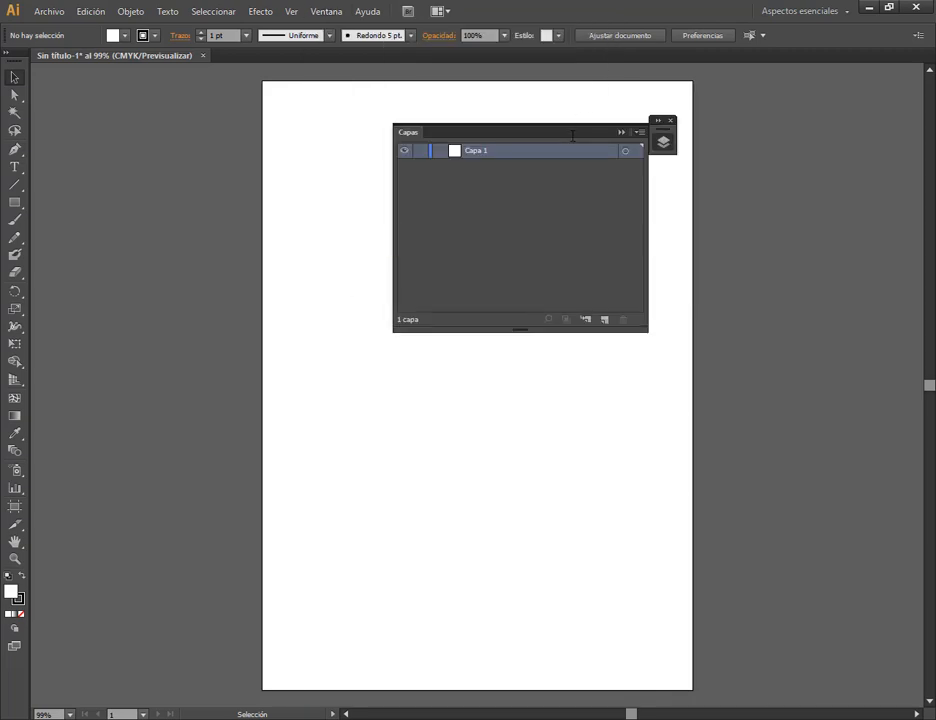
{"action": "left_click_drag", "start_coordinate": [565, 130], "coordinate": [807, 178]}
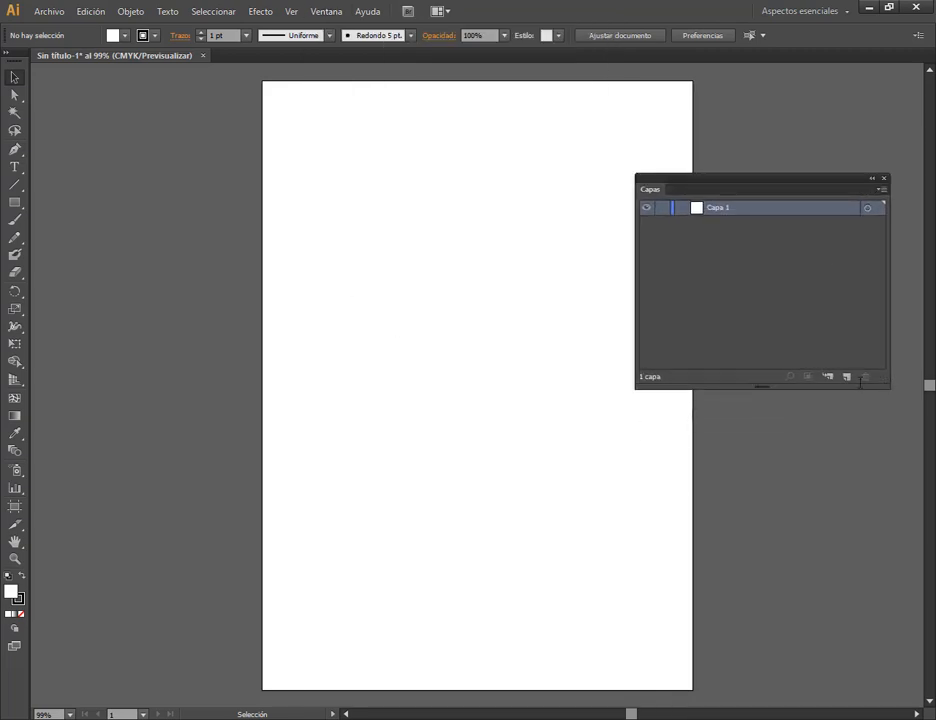
{"action": "left_click_drag", "start_coordinate": [860, 383], "coordinate": [788, 394]}
{"action": "left_click_drag", "start_coordinate": [736, 181], "coordinate": [802, 141]}
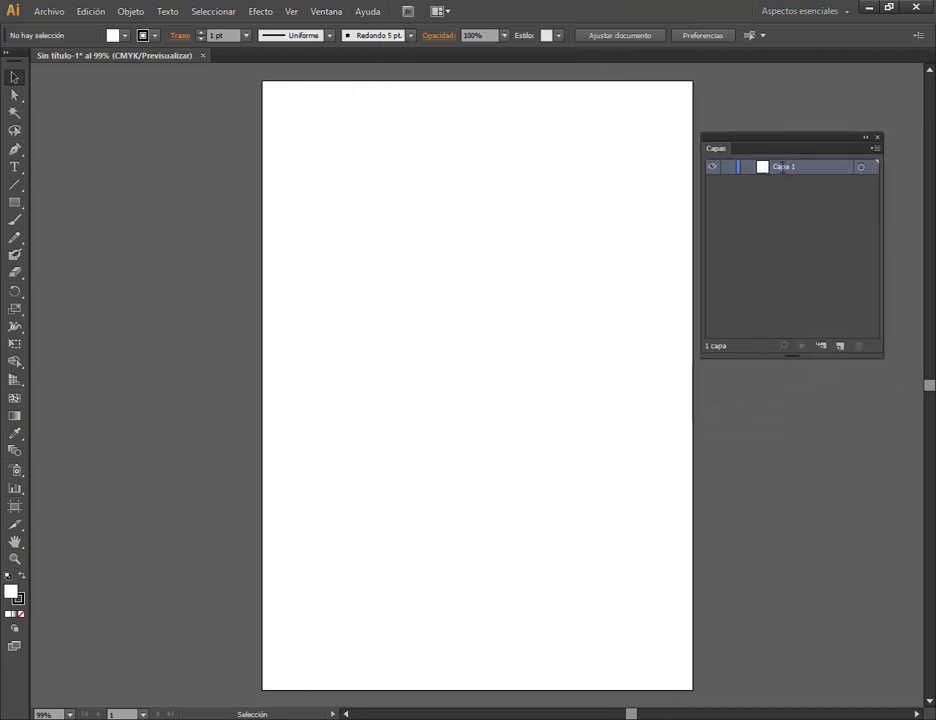
Rename the layer Capa 1 as Cuadricula.
{"action": "double_click", "coordinate": [790, 166]}
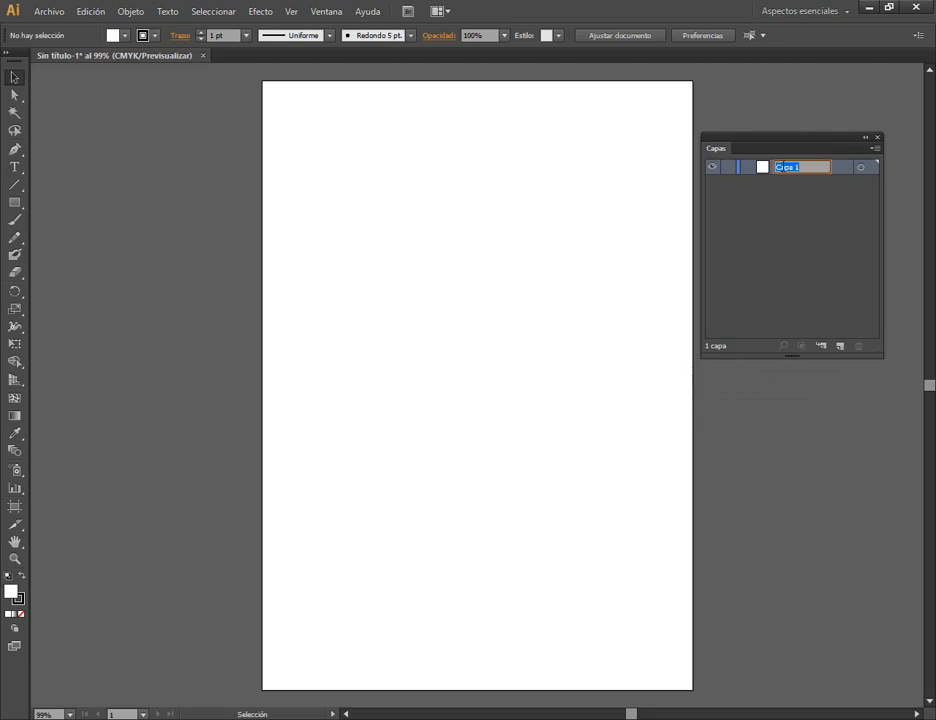
{"action": "type", "text": "C"}
{"action": "key", "text": "Return"}
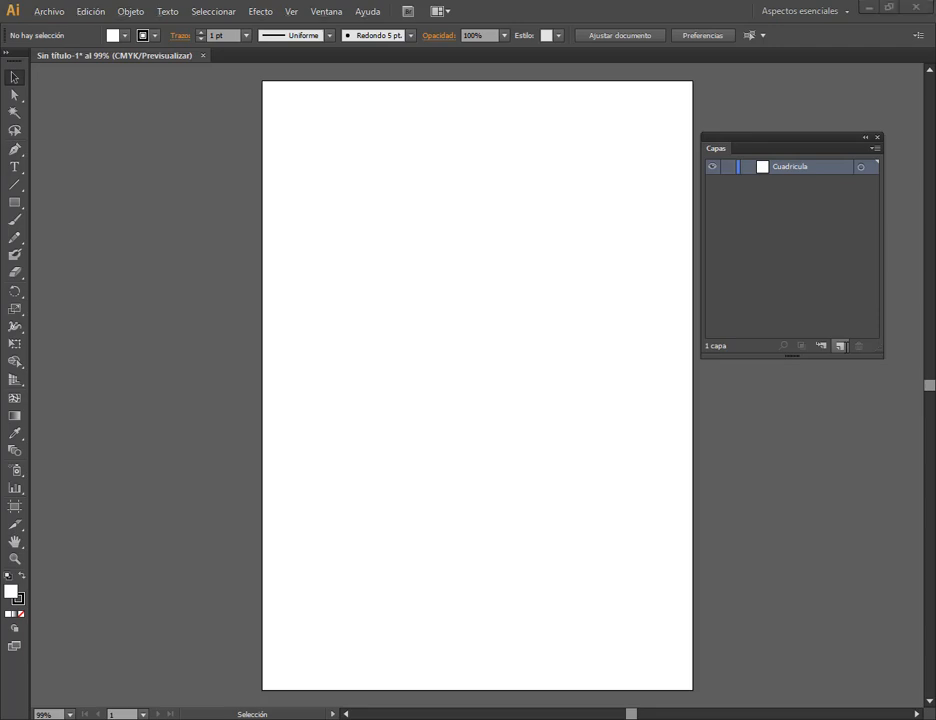
Add a new layer above Cuadricula and name it Figuras.
{"action": "key", "text": "alt+Tab"}
{"action": "key", "text": "alt+Tab"}
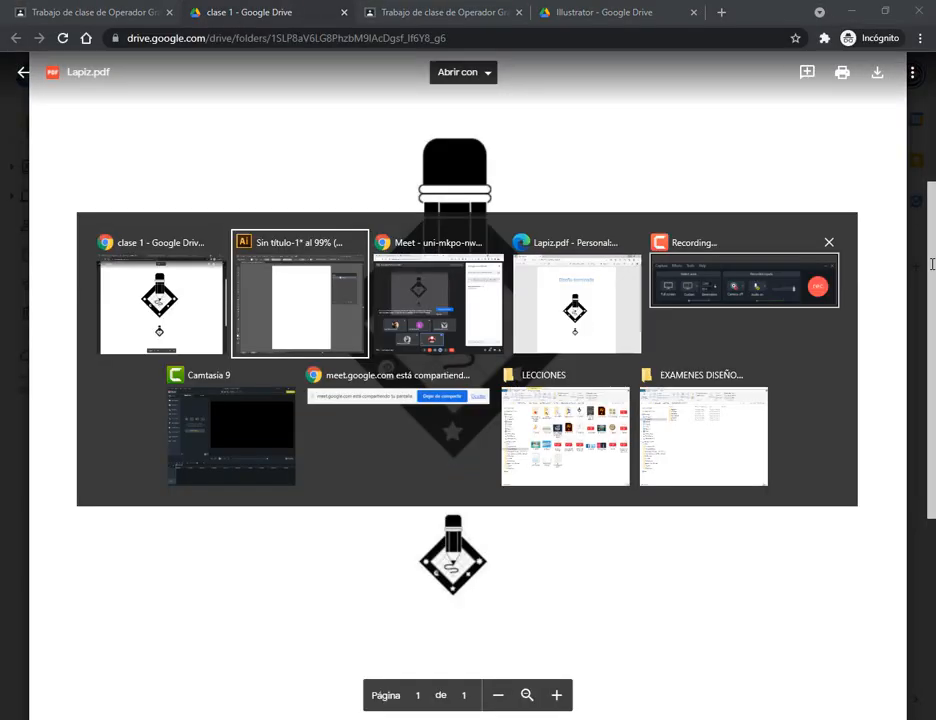
{"action": "left_click", "coordinate": [839, 345]}
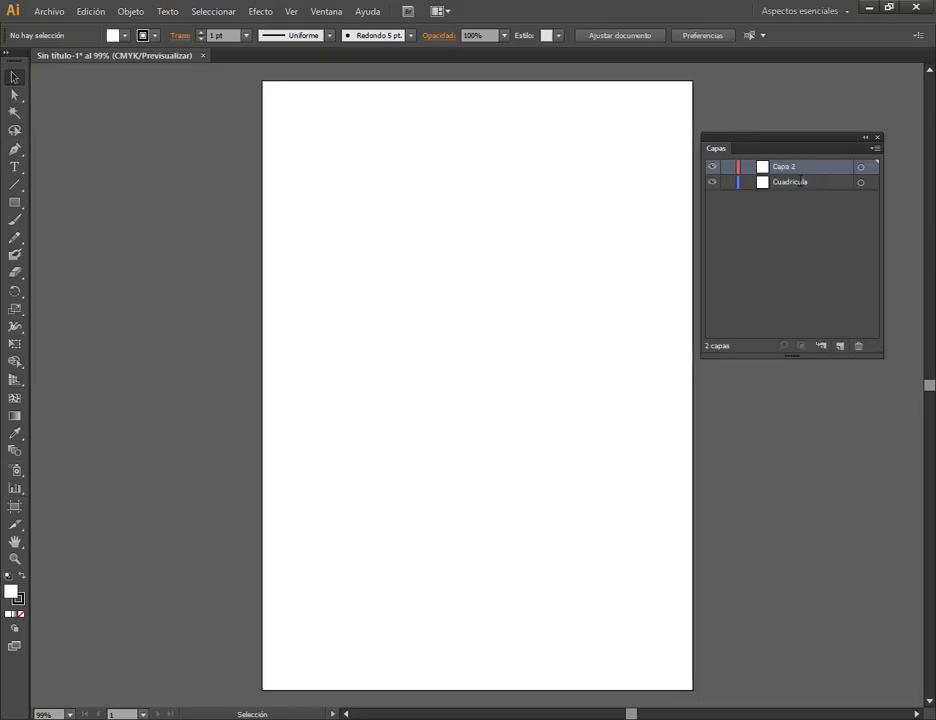
{"action": "double_click", "coordinate": [793, 167]}
{"action": "type", "text": "Figuras"}
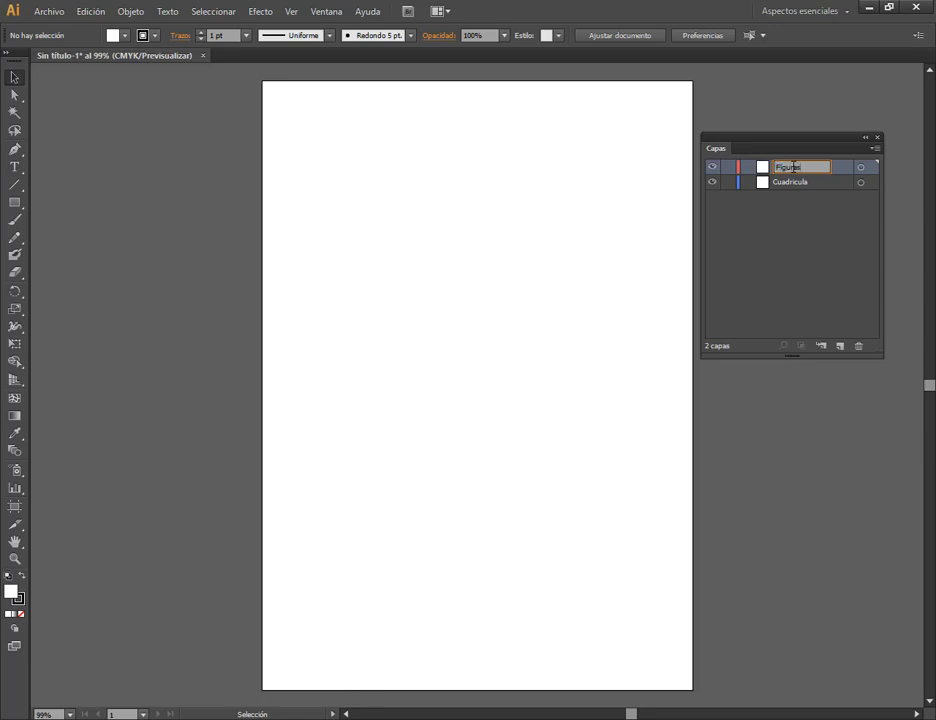
{"action": "key", "text": "Return"}
Check the pencil design in Google Drive, and add a new layer named Lapiz above Figuras in Illustrator.
{"action": "key", "text": "alt+Tab"}
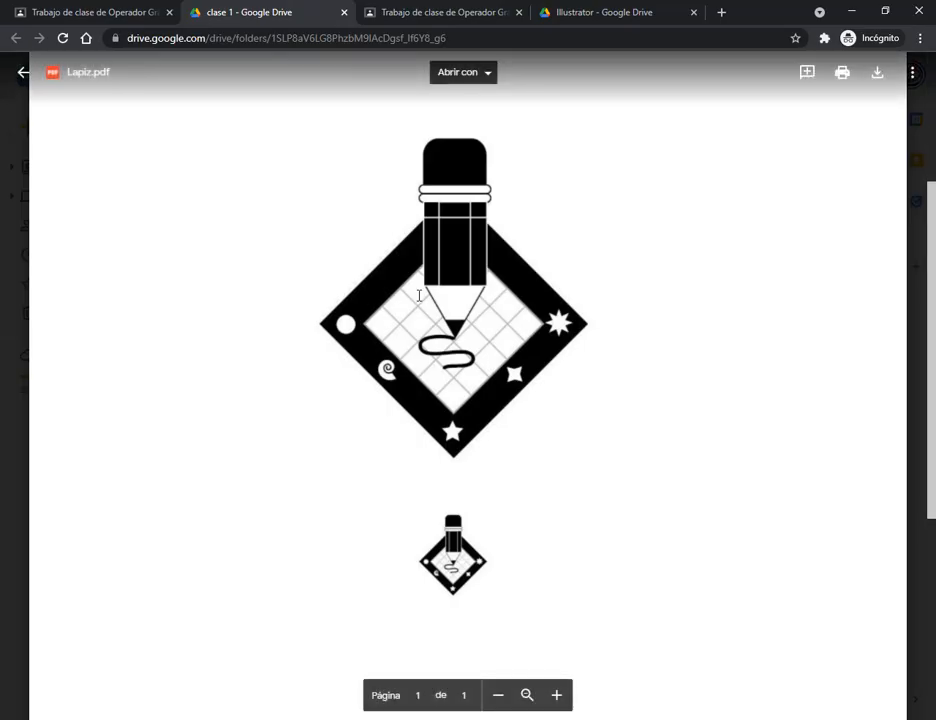
{"action": "key", "text": "alt+Tab"}
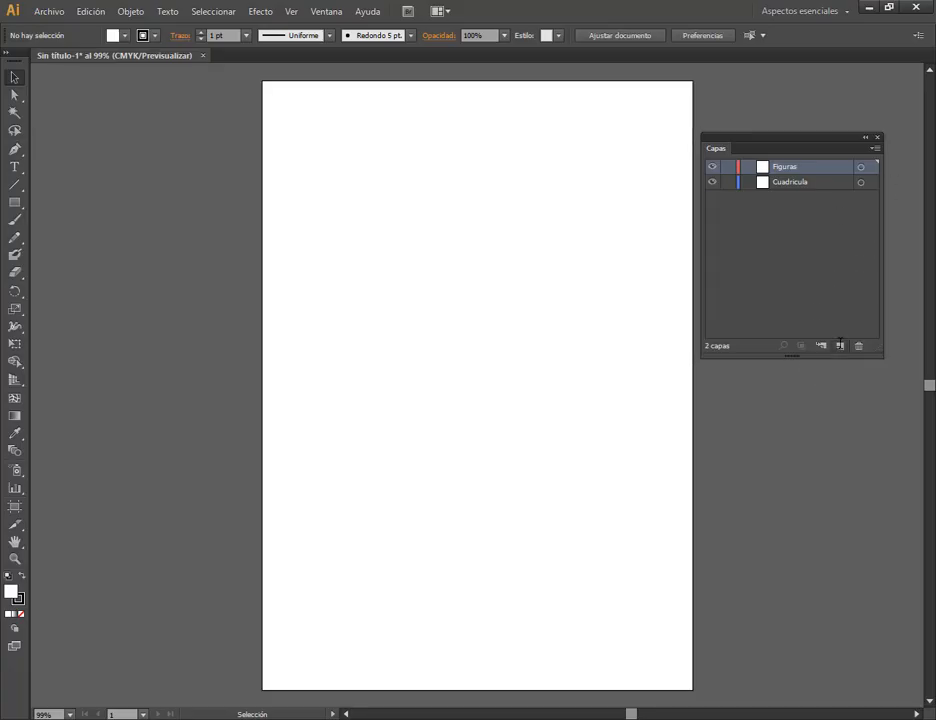
{"action": "left_click", "coordinate": [839, 345]}
{"action": "double_click", "coordinate": [792, 167]}
{"action": "type", "text": "Lapi"}
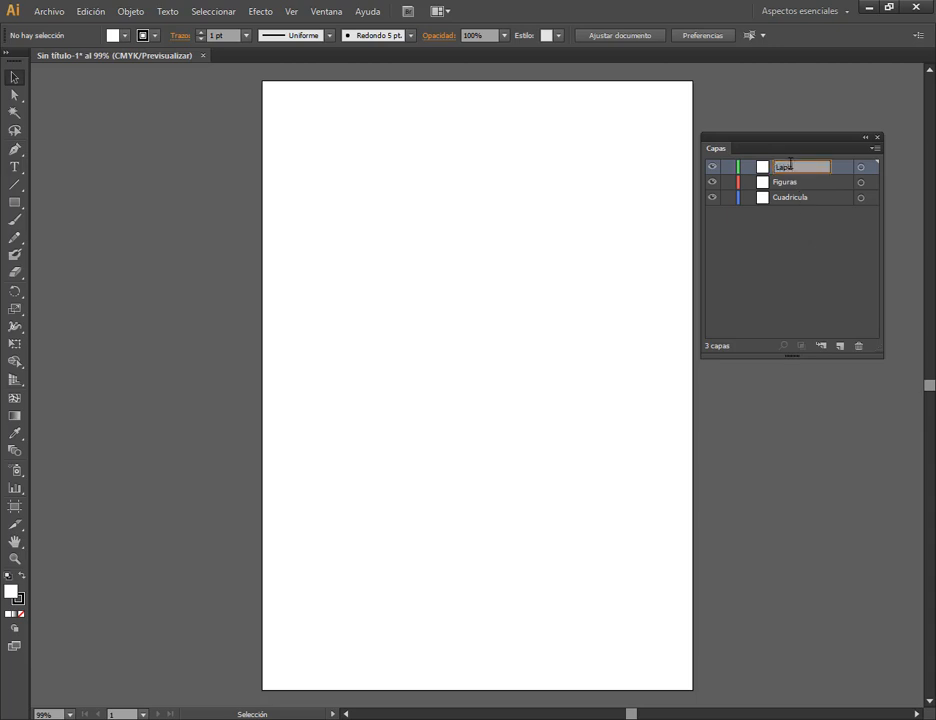
{"action": "key", "text": "Return"}
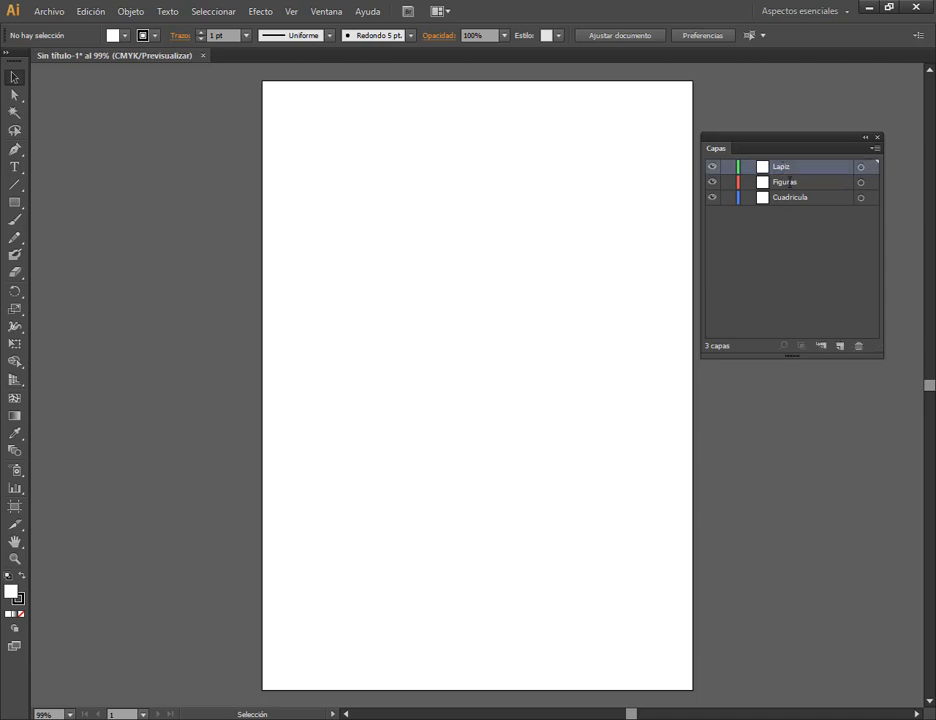
Add a fourth layer at the top of the layer stack and name it Lapiz grande.
{"action": "left_click", "coordinate": [796, 197], "text": "shift"}
{"action": "left_click", "coordinate": [839, 322]}
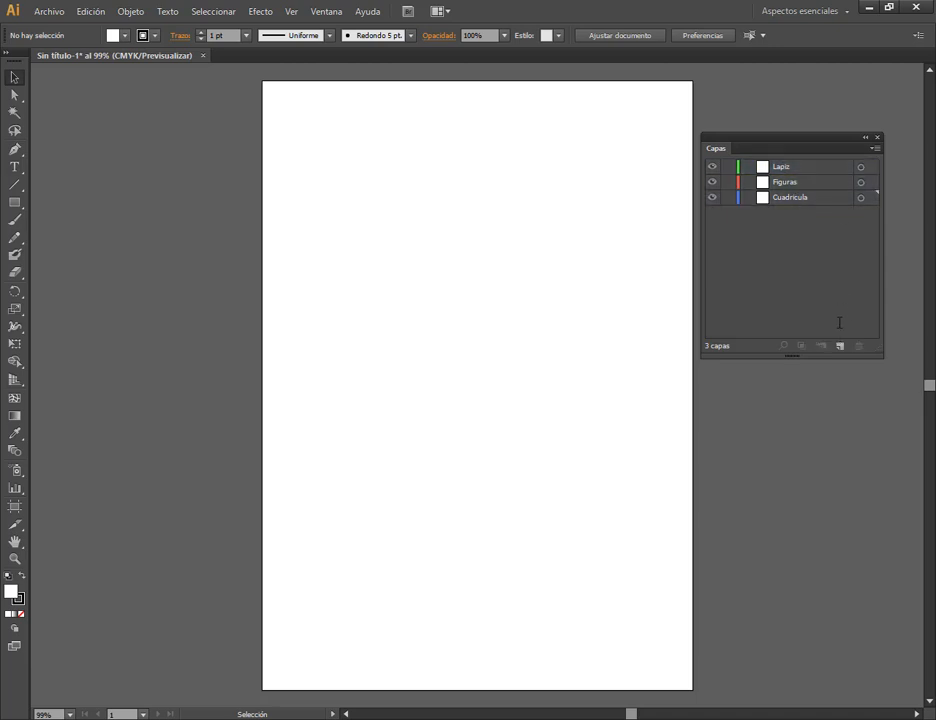
{"action": "left_click", "coordinate": [839, 345]}
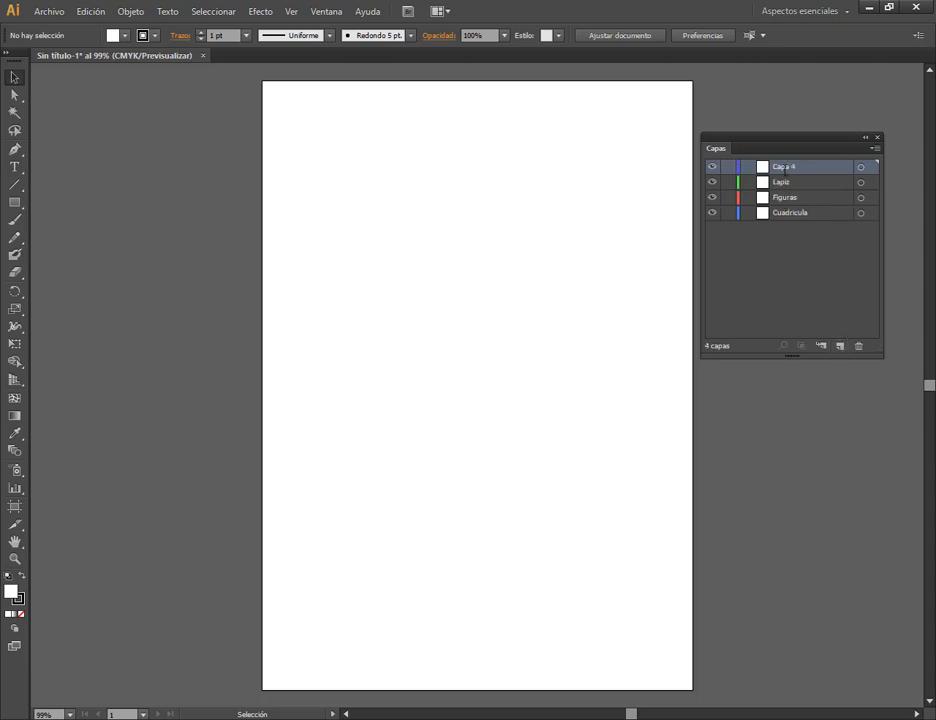
{"action": "double_click", "coordinate": [788, 167]}
{"action": "type", "text": "Lapiz grande"}
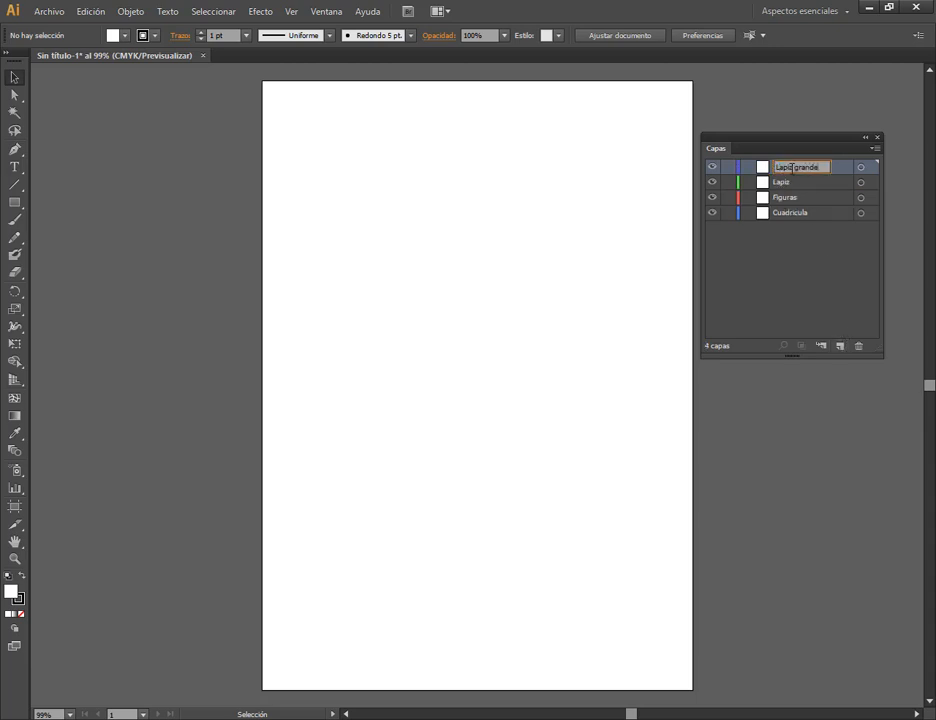
{"action": "key", "text": "Return"}
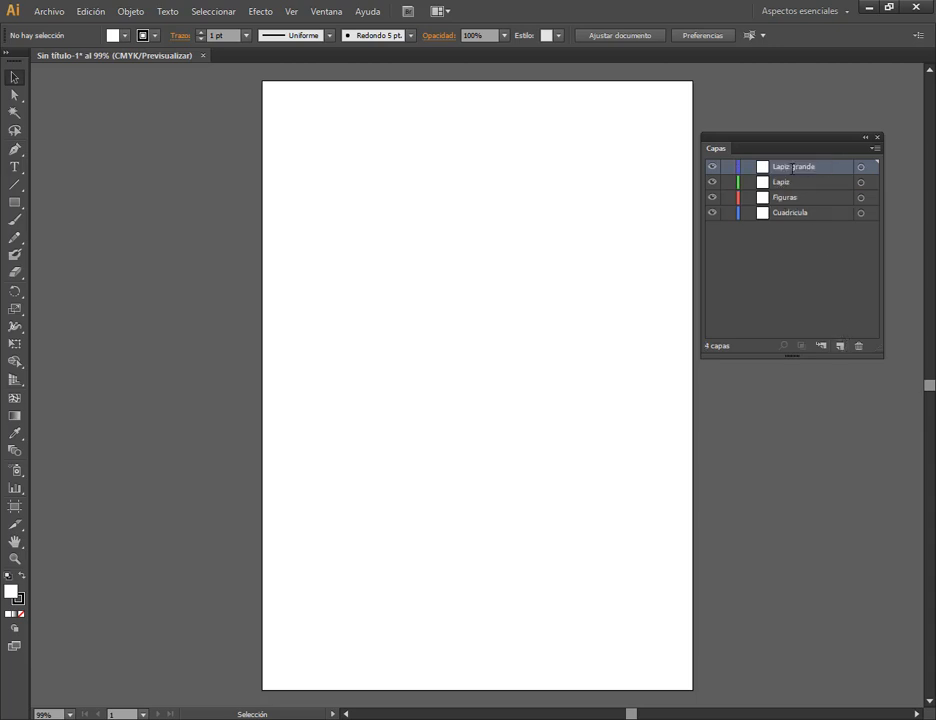
Nest the Lapiz, Figuras and Cuadricula layers inside the Lapiz grande layer as sublayers.
{"action": "left_click", "coordinate": [794, 182]}
{"action": "left_click", "coordinate": [789, 213], "text": "shift"}
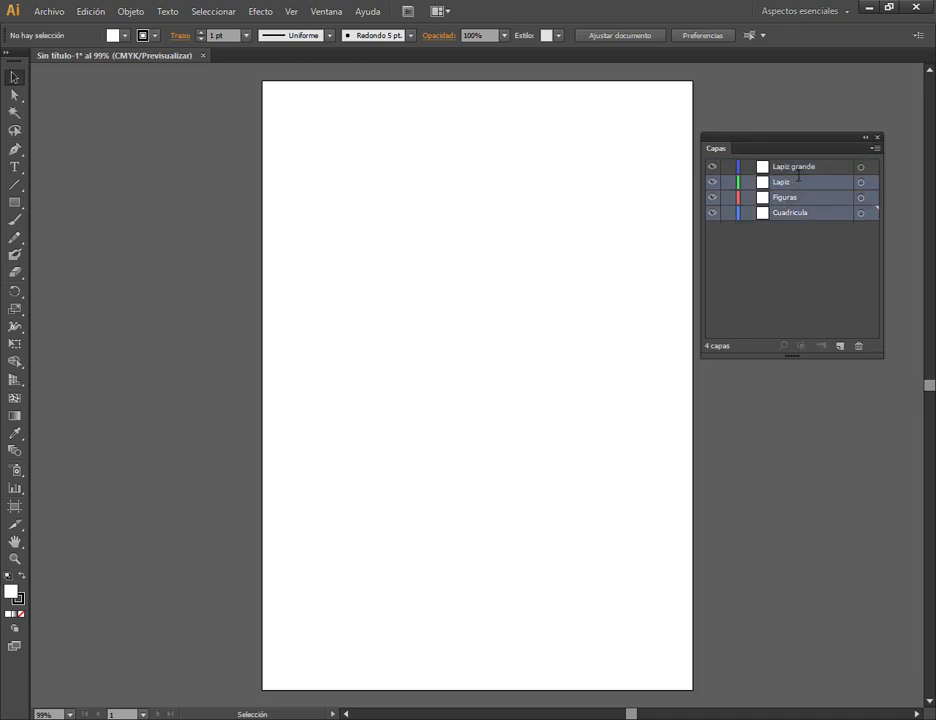
{"action": "left_click_drag", "start_coordinate": [787, 182], "coordinate": [789, 168]}
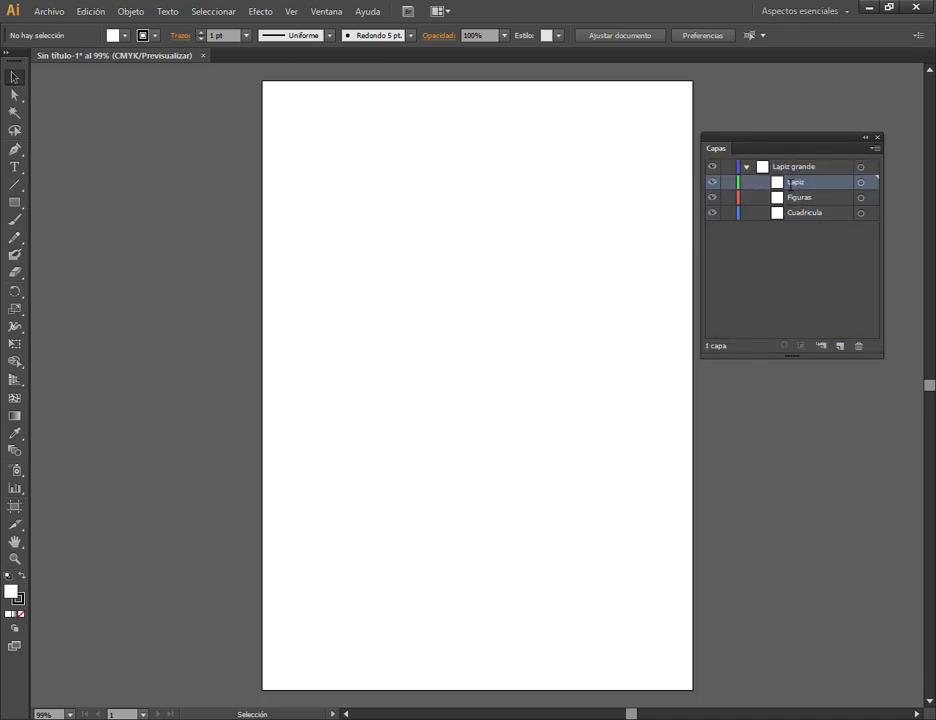
{"action": "left_click", "coordinate": [788, 166]}
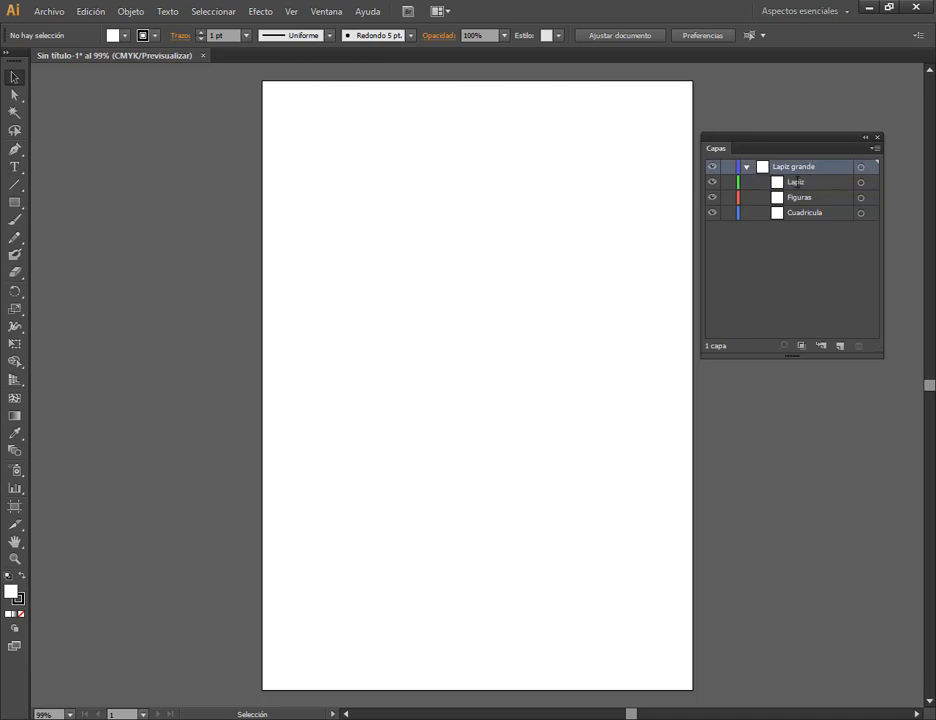
{"action": "left_click", "coordinate": [816, 183]}
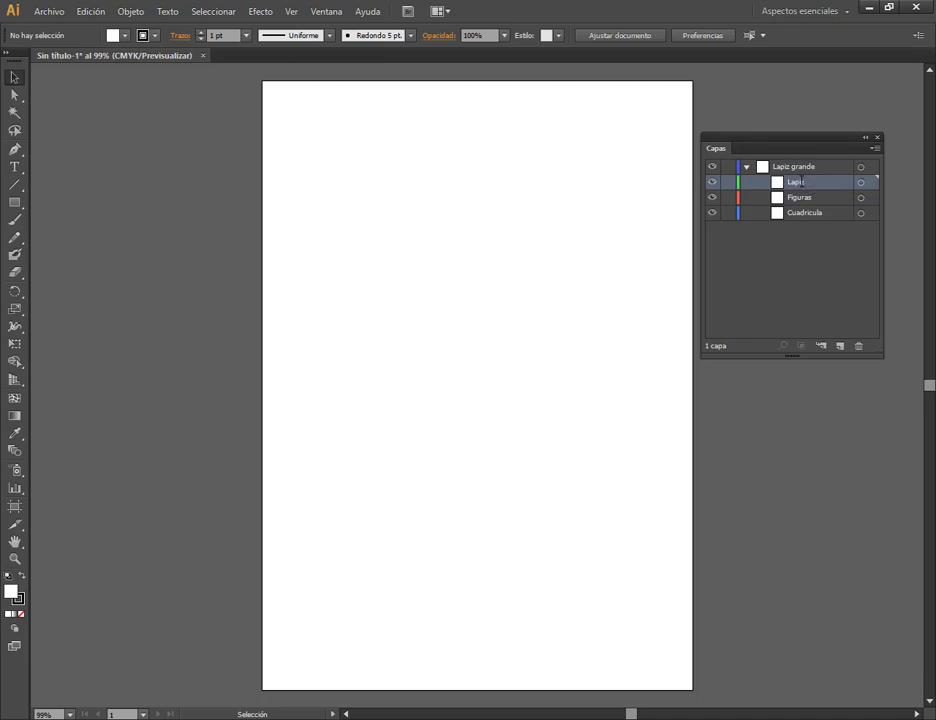
Undo the layer nesting and delete the Lapiz grande layer.
{"action": "key", "text": "ctrl+z"}
{"action": "left_click", "coordinate": [798, 168]}
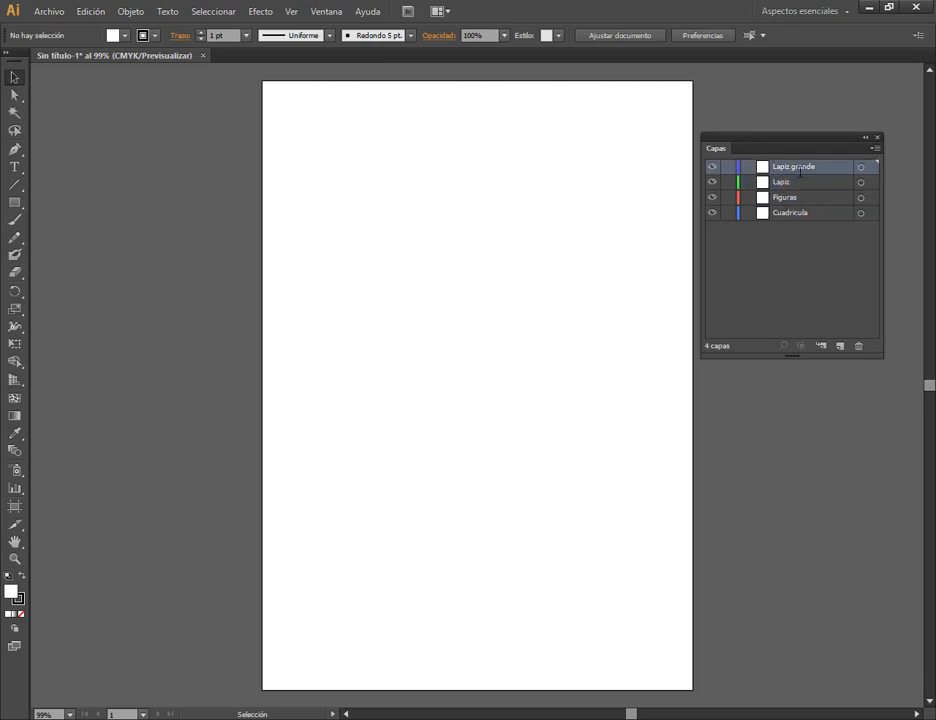
{"action": "left_click", "coordinate": [859, 346]}
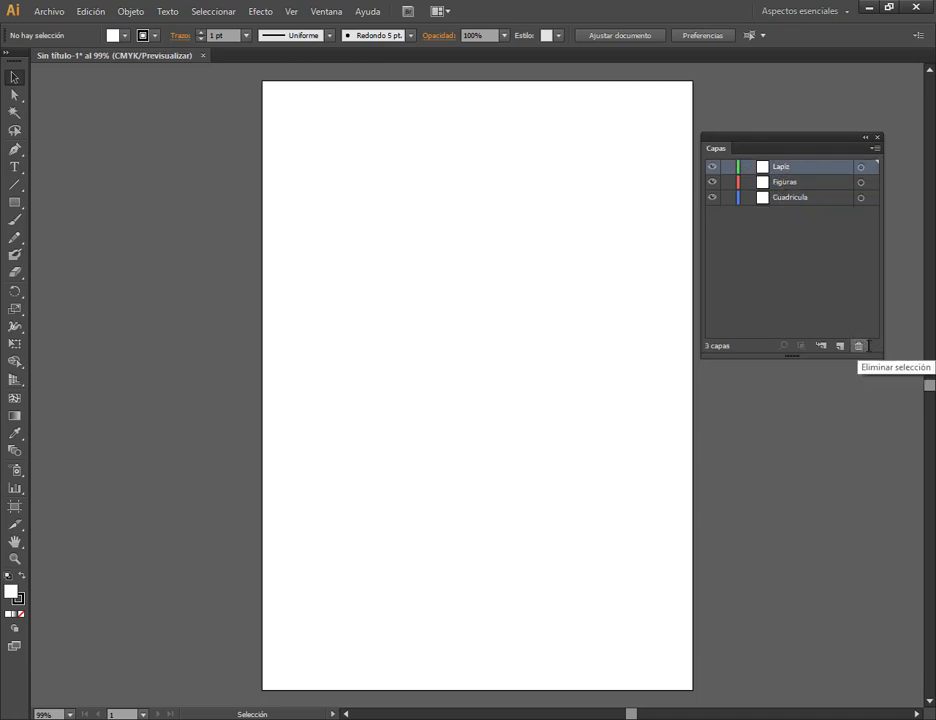
Lock the Lapiz and Figuras layers and make Cuadricula the active layer.
{"action": "left_click", "coordinate": [728, 166]}
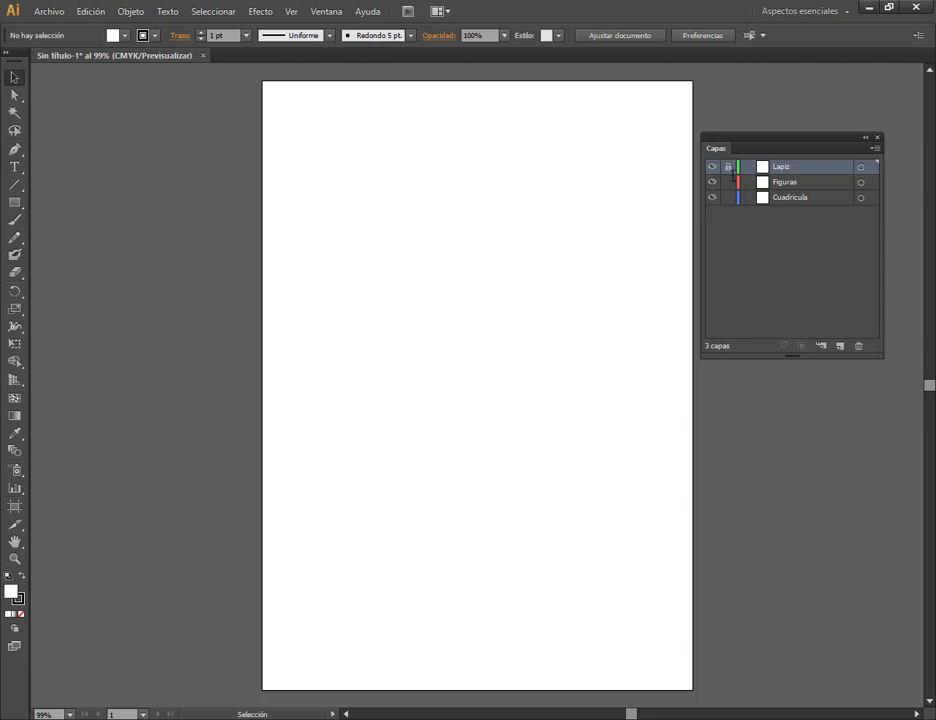
{"action": "left_click", "coordinate": [728, 182]}
{"action": "left_click", "coordinate": [794, 197]}
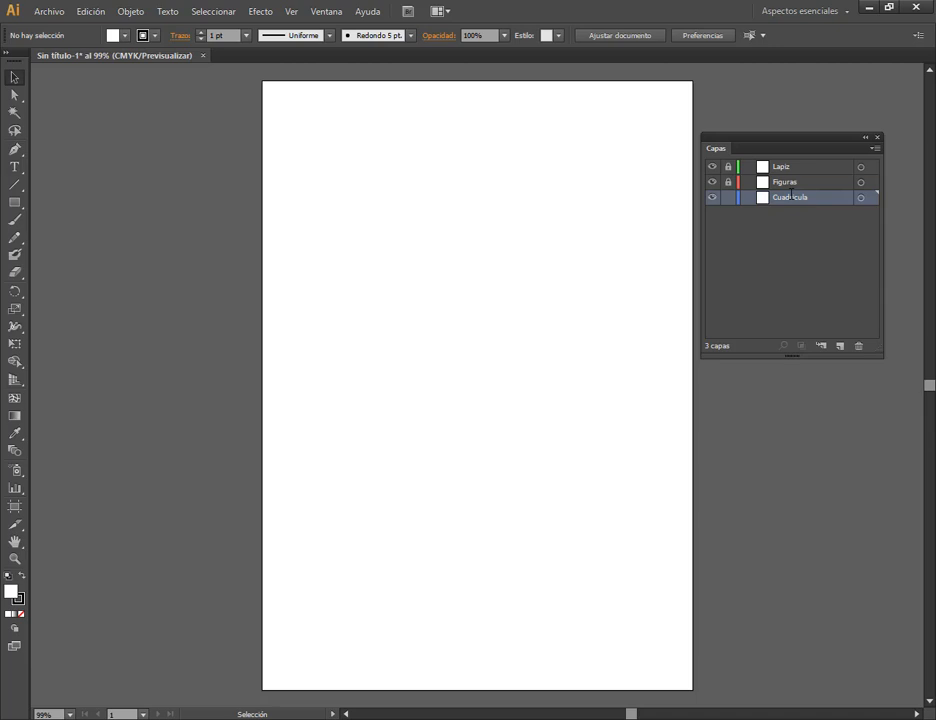
Check the Google Meet call and the Lapiz.pdf reference, and switch back to Illustrator.
{"action": "key", "text": "alt+Tab"}
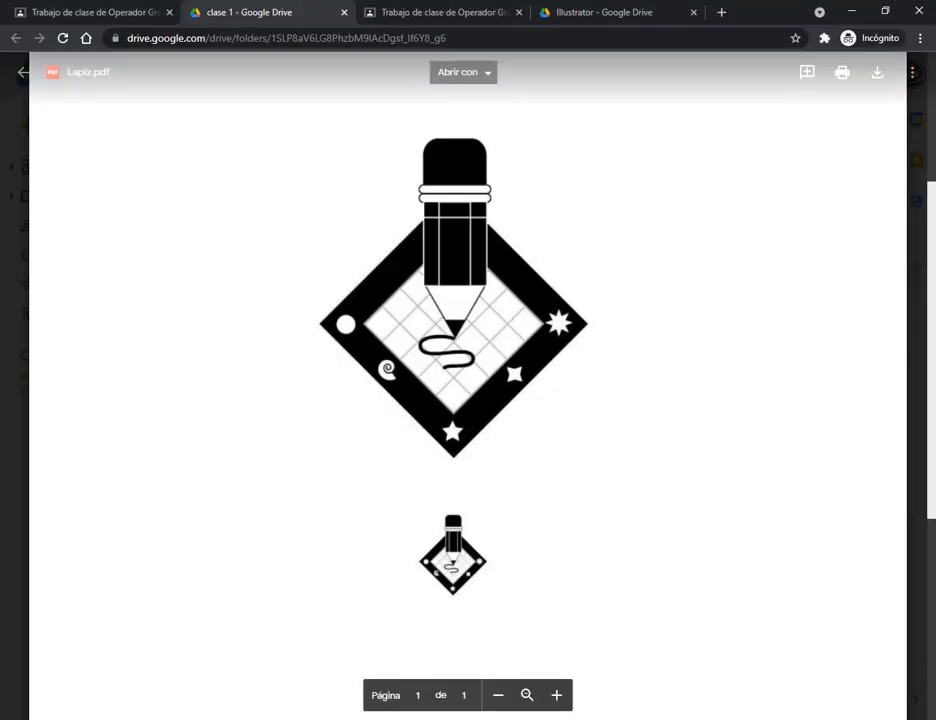
{"action": "mouse_move", "coordinate": [240, 719]}
{"action": "left_click", "coordinate": [78, 655]}
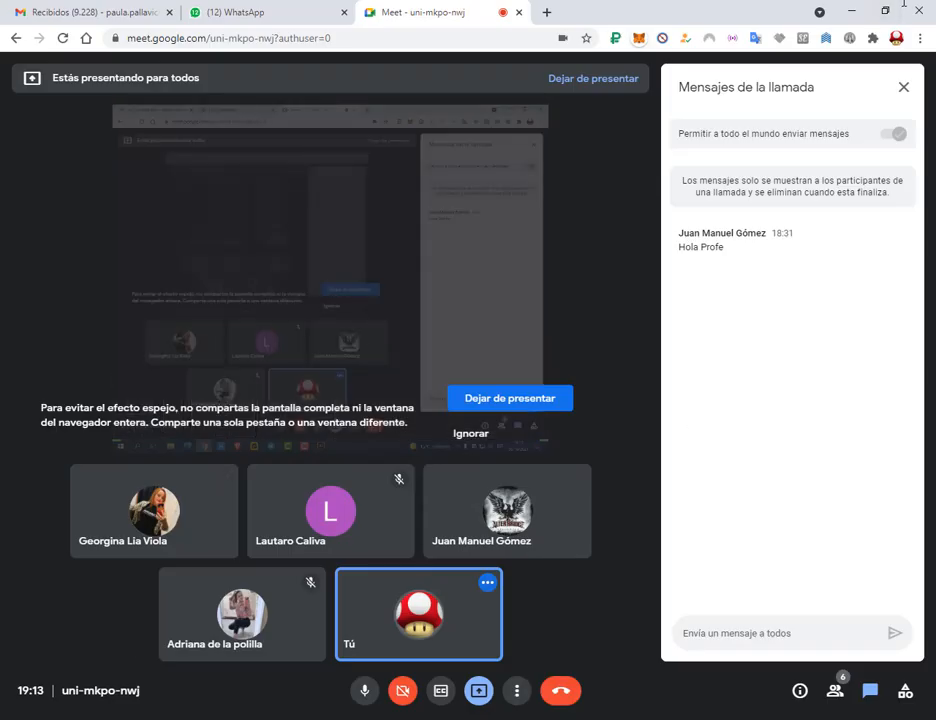
{"action": "left_click", "coordinate": [853, 9]}
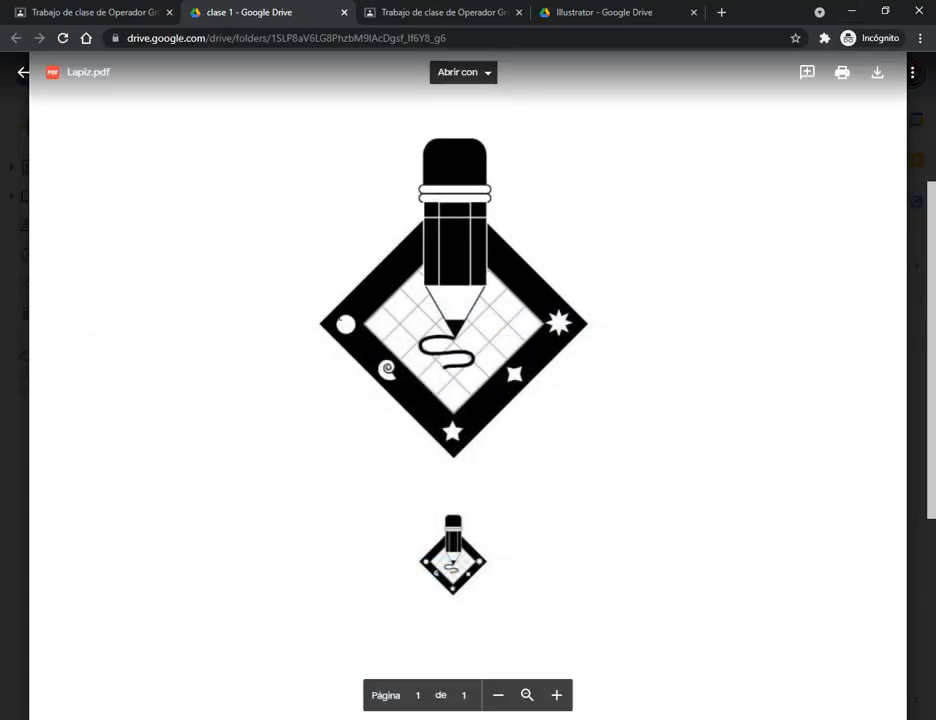
{"action": "key", "text": "alt+Tab"}
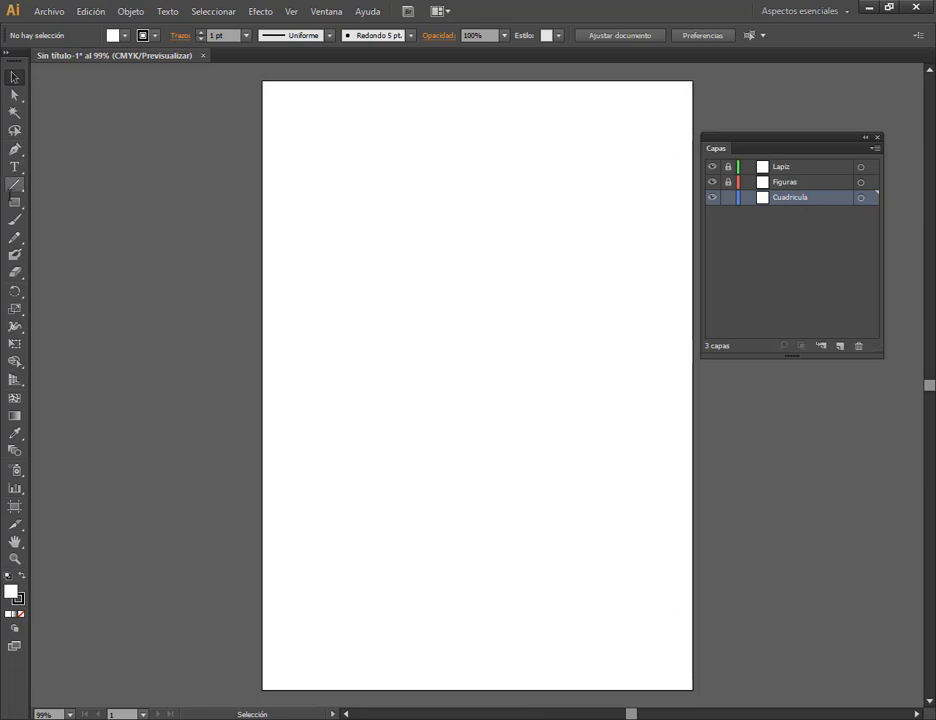
Draw a square near the middle of the page on the Cuadricula layer with the Rectangle tool.
{"action": "left_click", "coordinate": [10, 202]}
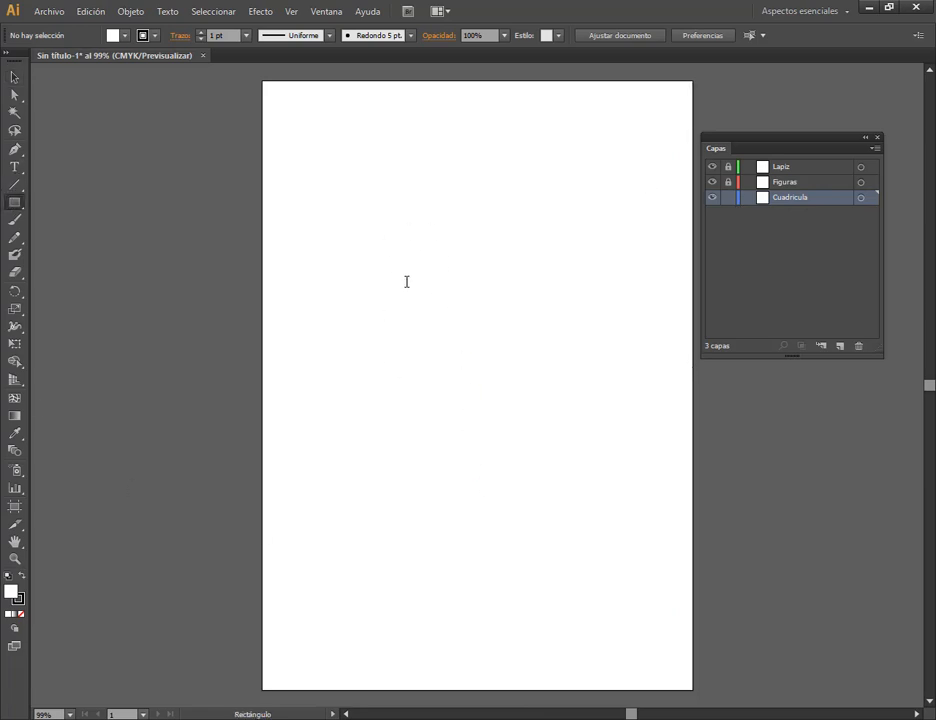
{"action": "left_click_drag", "start_coordinate": [410, 262], "coordinate": [537, 437]}
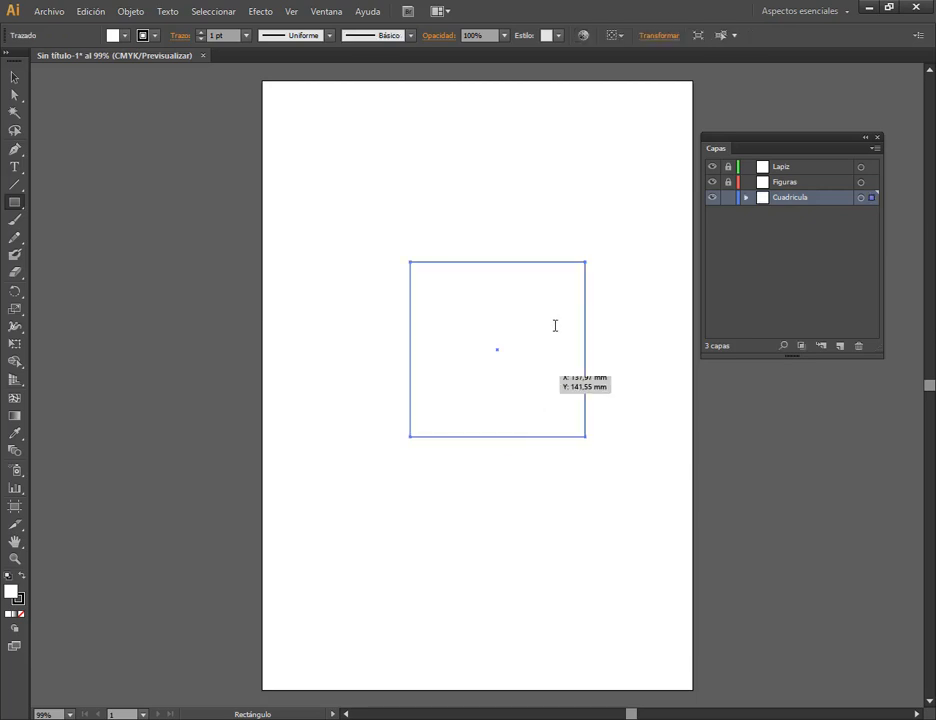
{"action": "left_click", "coordinate": [14, 77]}
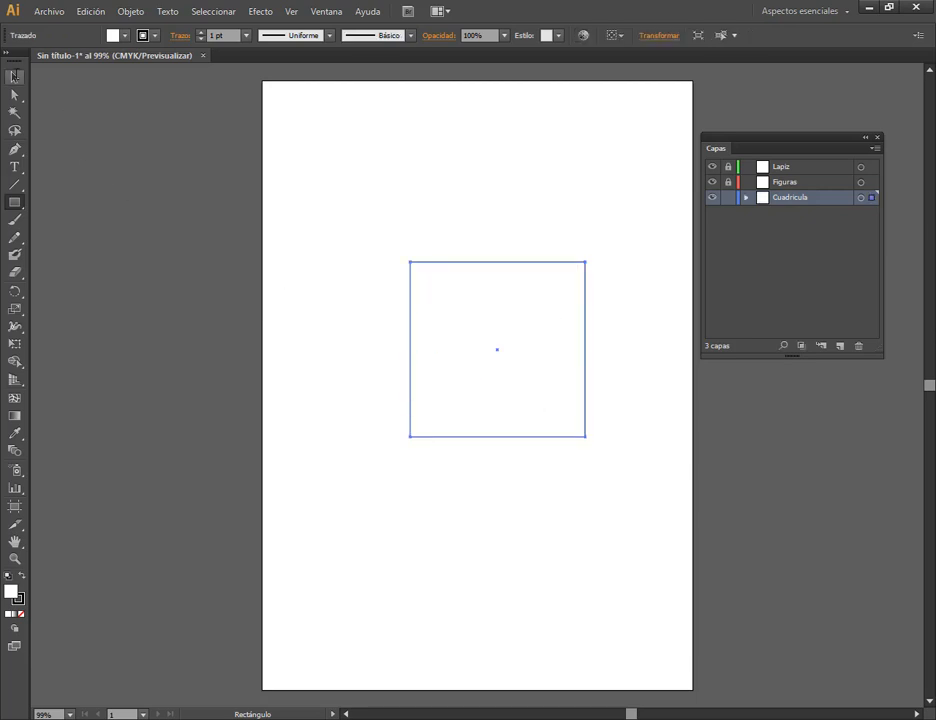
Move the square up and slightly left, into the upper half of the page.
{"action": "left_click_drag", "start_coordinate": [467, 297], "coordinate": [437, 245]}
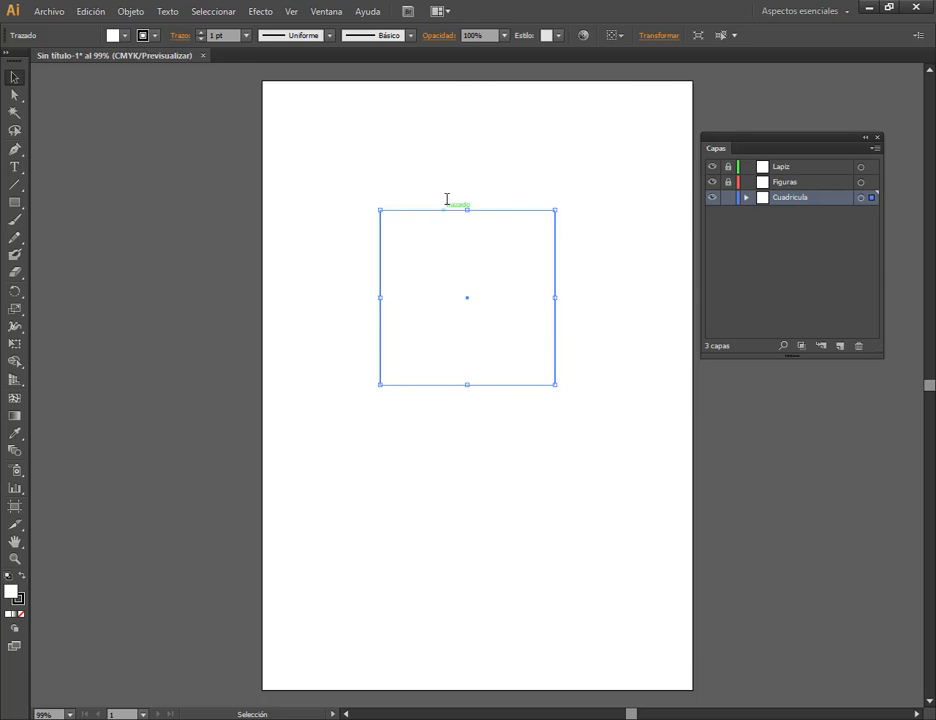
Try rotating the square 45° through its transform settings, shift it slightly down, and deselect it.
{"action": "left_click", "coordinate": [660, 36]}
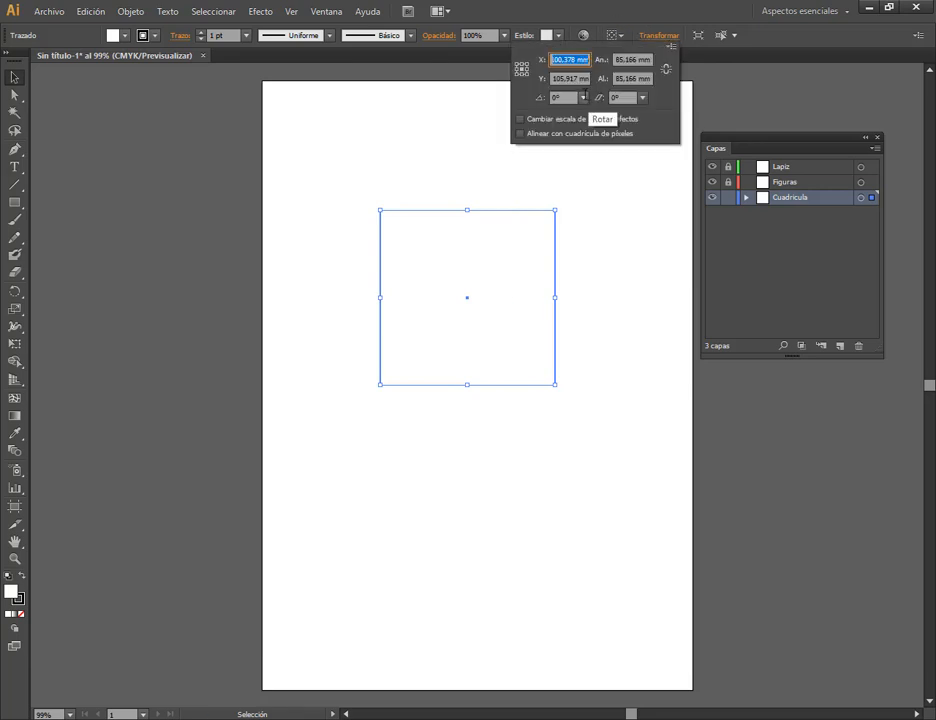
{"action": "left_click", "coordinate": [584, 97]}
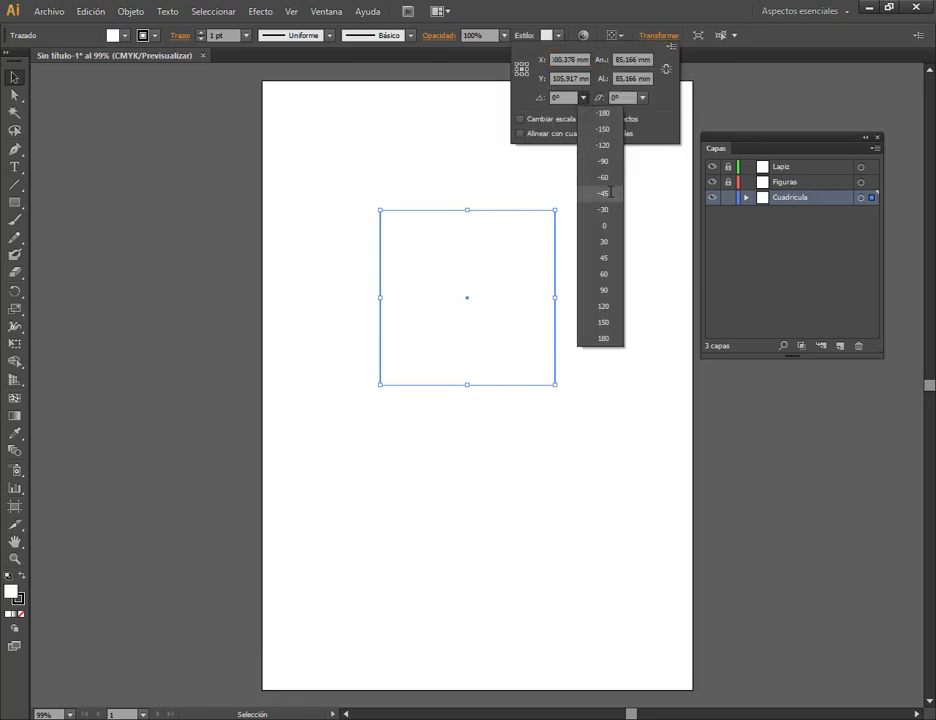
{"action": "left_click", "coordinate": [611, 291]}
{"action": "left_click", "coordinate": [584, 97]}
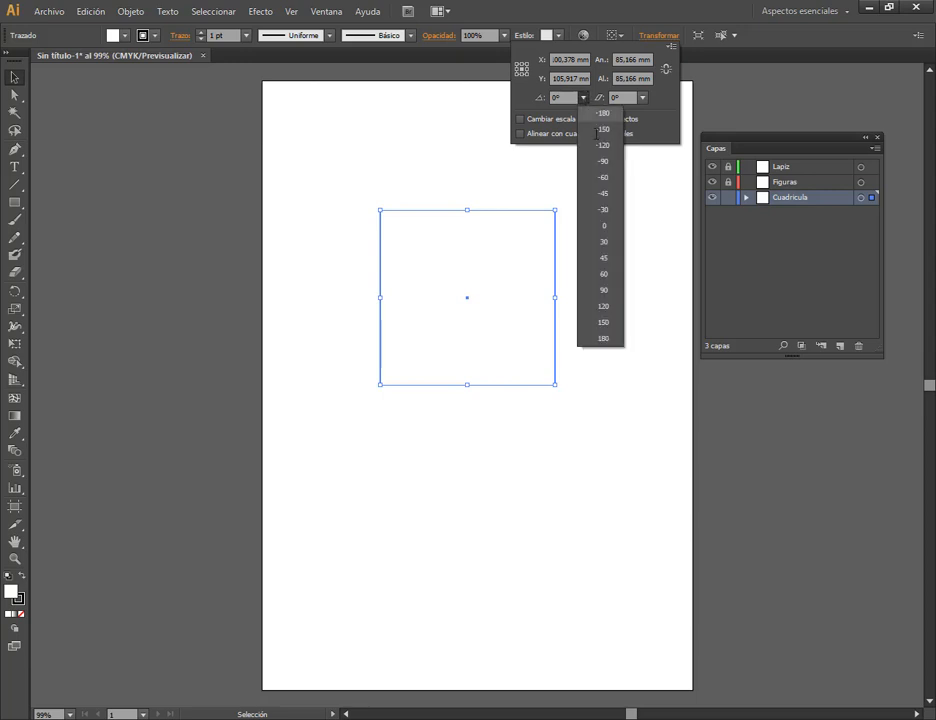
{"action": "left_click", "coordinate": [614, 260]}
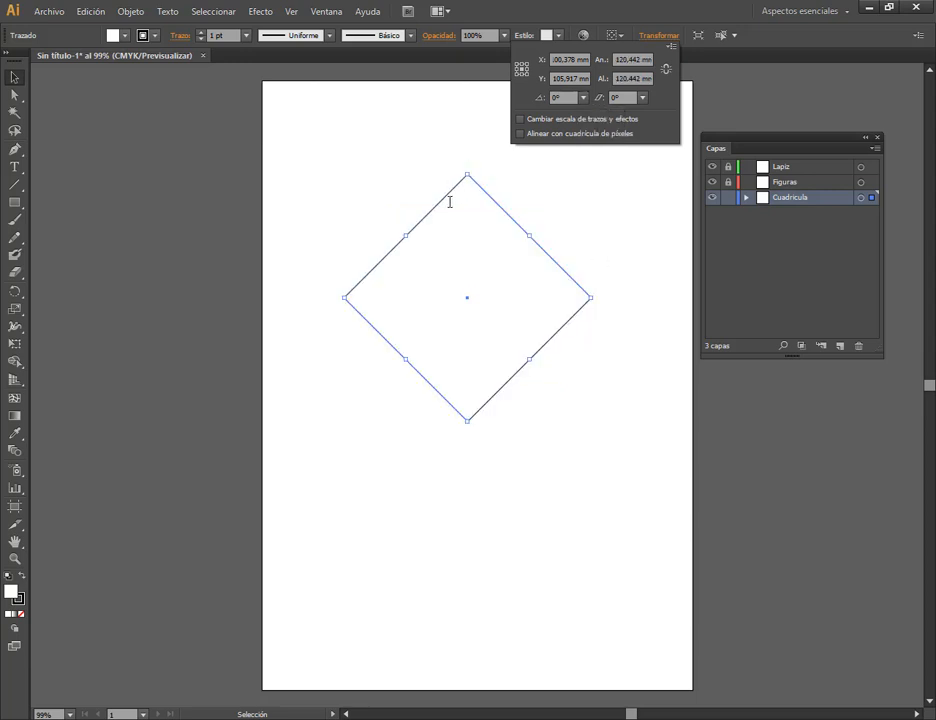
{"action": "left_click", "coordinate": [495, 246]}
{"action": "left_click_drag", "start_coordinate": [518, 222], "coordinate": [523, 235]}
{"action": "left_click", "coordinate": [537, 172]}
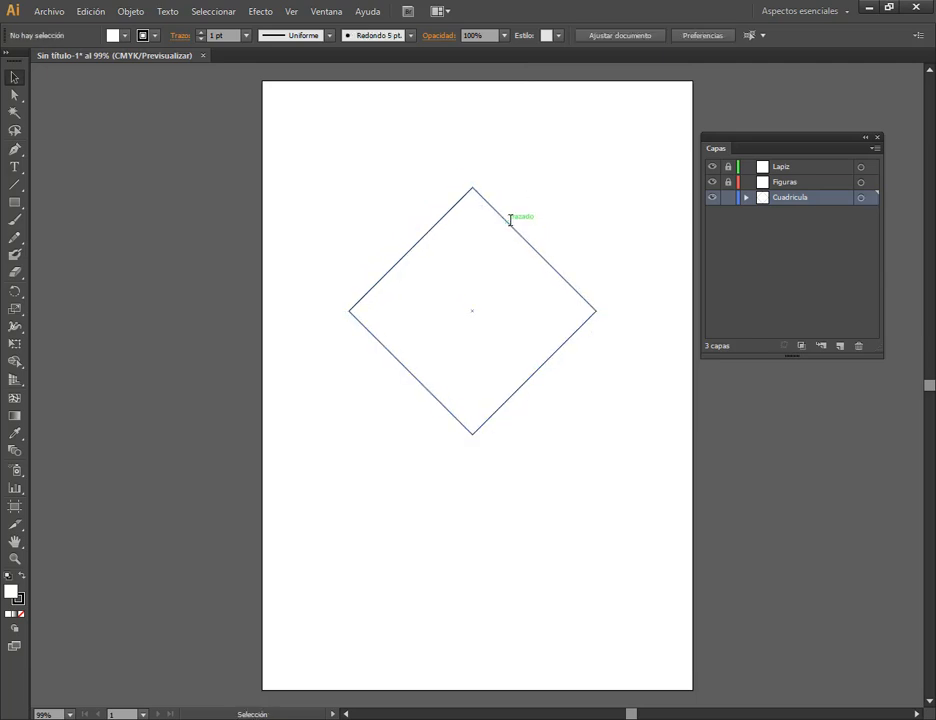
Undo the square's shift and rotation, deselect it, and return to Illustrator from the Lapiz.pdf reference.
{"action": "left_click", "coordinate": [505, 219]}
{"action": "key", "text": "ctrl+1"}
{"action": "key", "text": "alt"}
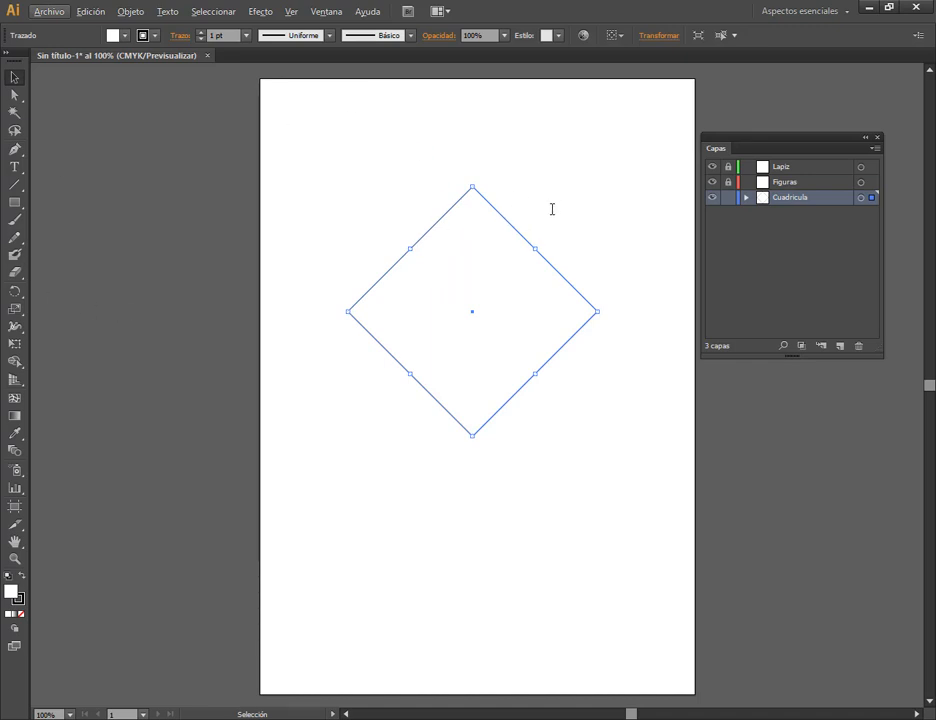
{"action": "key", "text": "ctrl+z"}
{"action": "key", "text": "ctrl+z"}
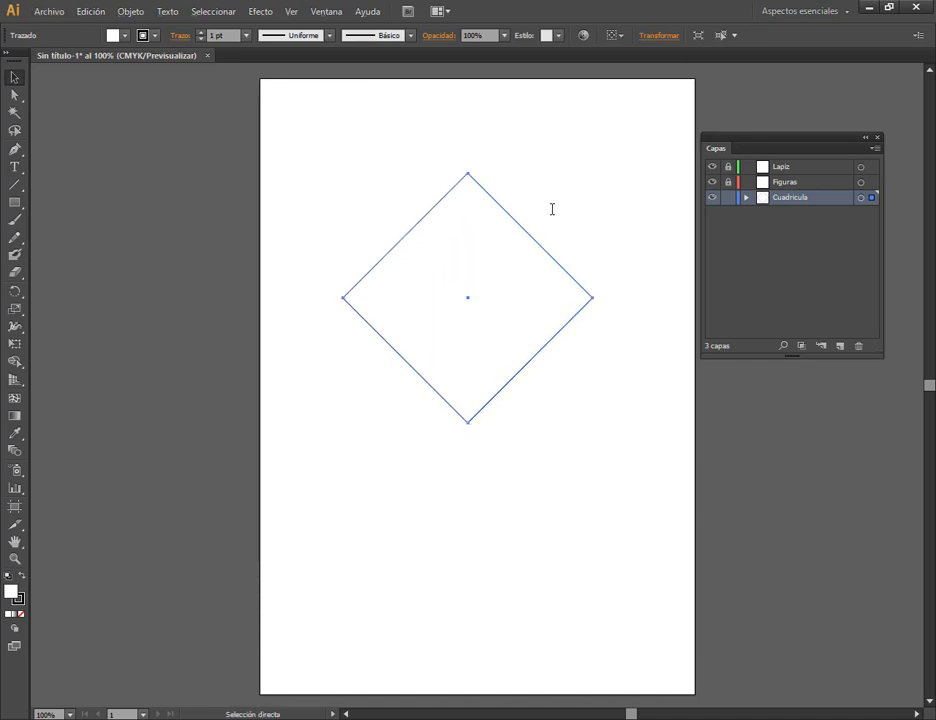
{"action": "left_click", "coordinate": [538, 154]}
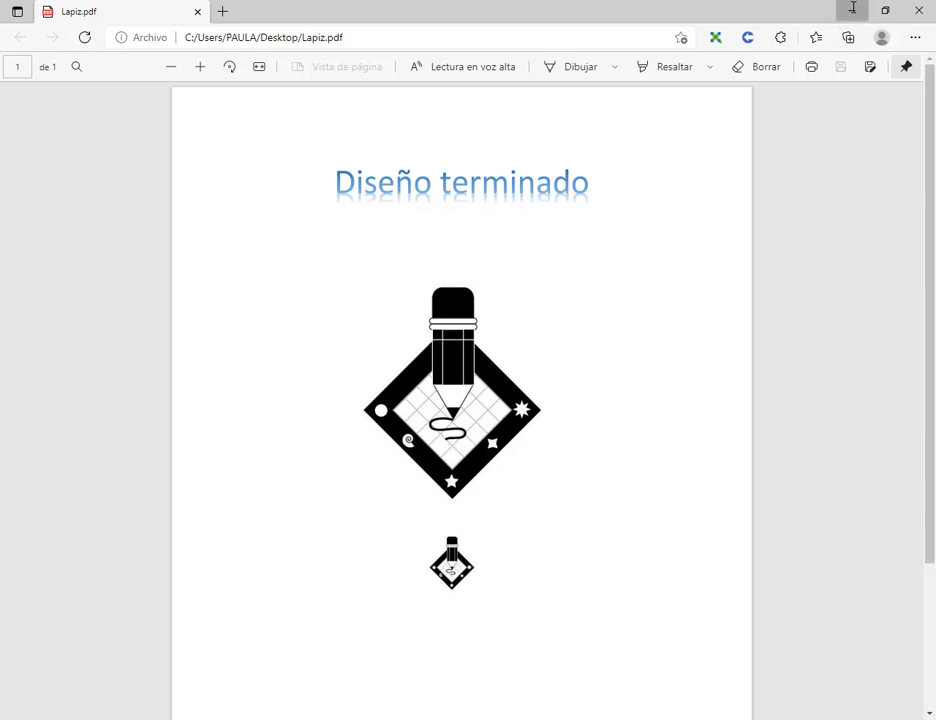
{"action": "left_click", "coordinate": [852, 8]}
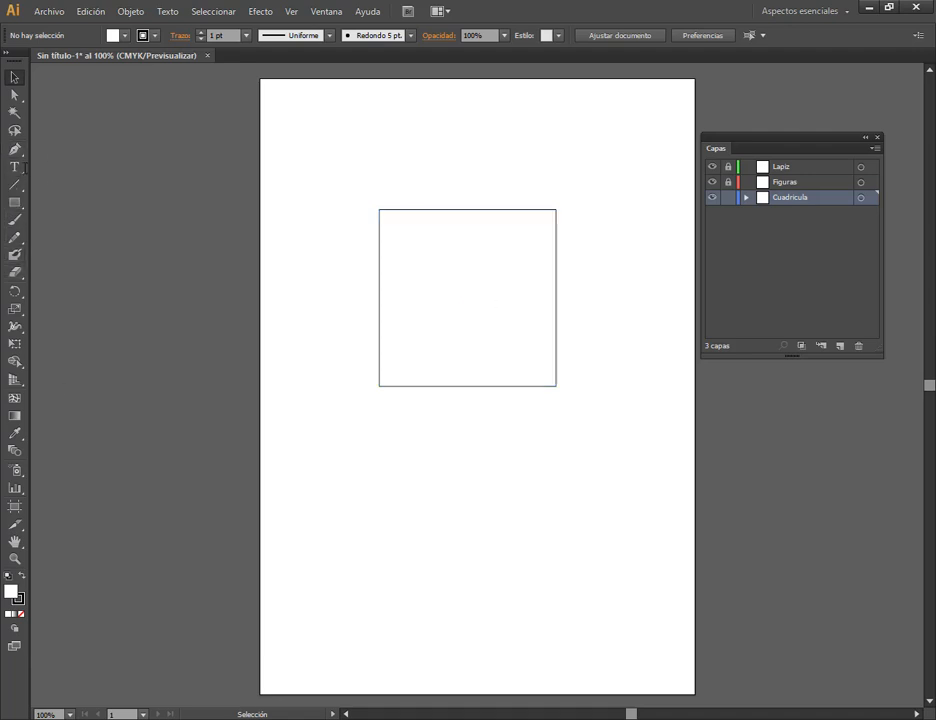
Try drawing a rectangular grid over the square with the Rectangular Grid tool, and remove it.
{"action": "left_click", "coordinate": [14, 184]}
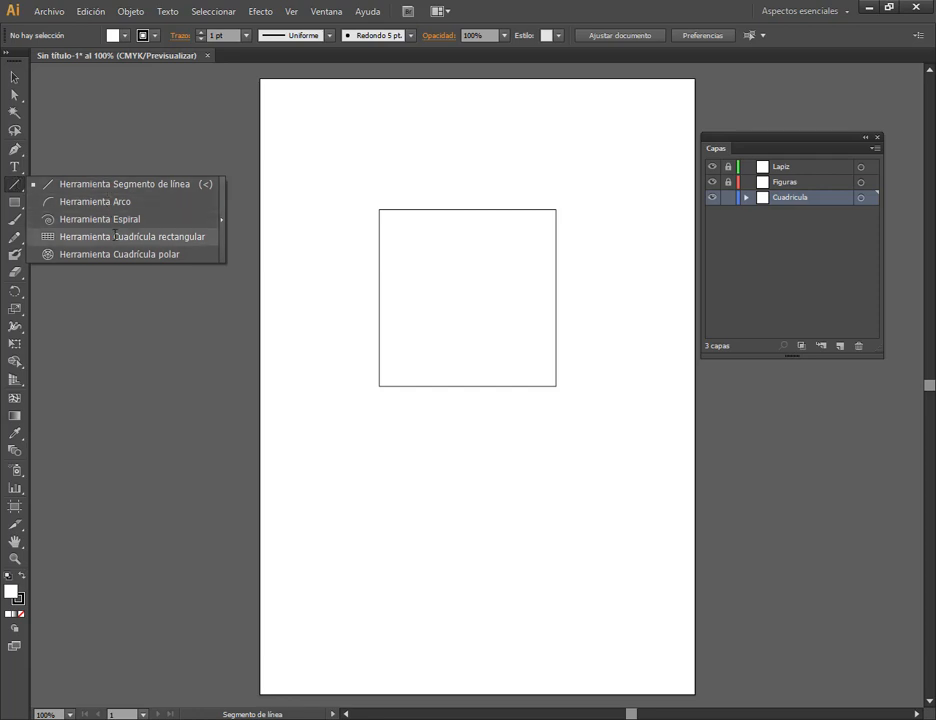
{"action": "left_click", "coordinate": [14, 185]}
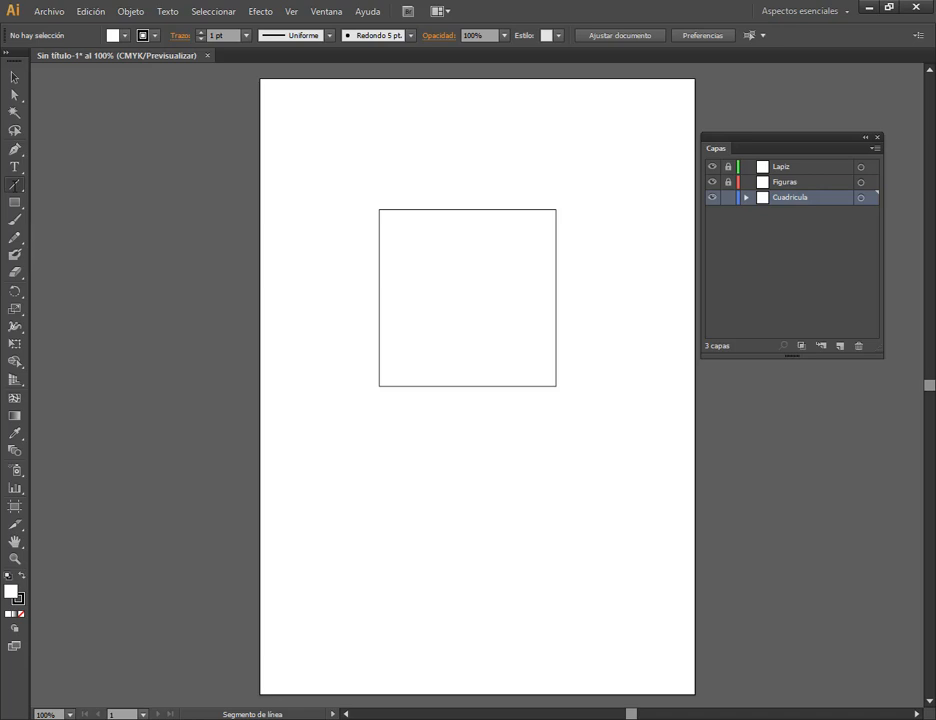
{"action": "left_click", "coordinate": [14, 185]}
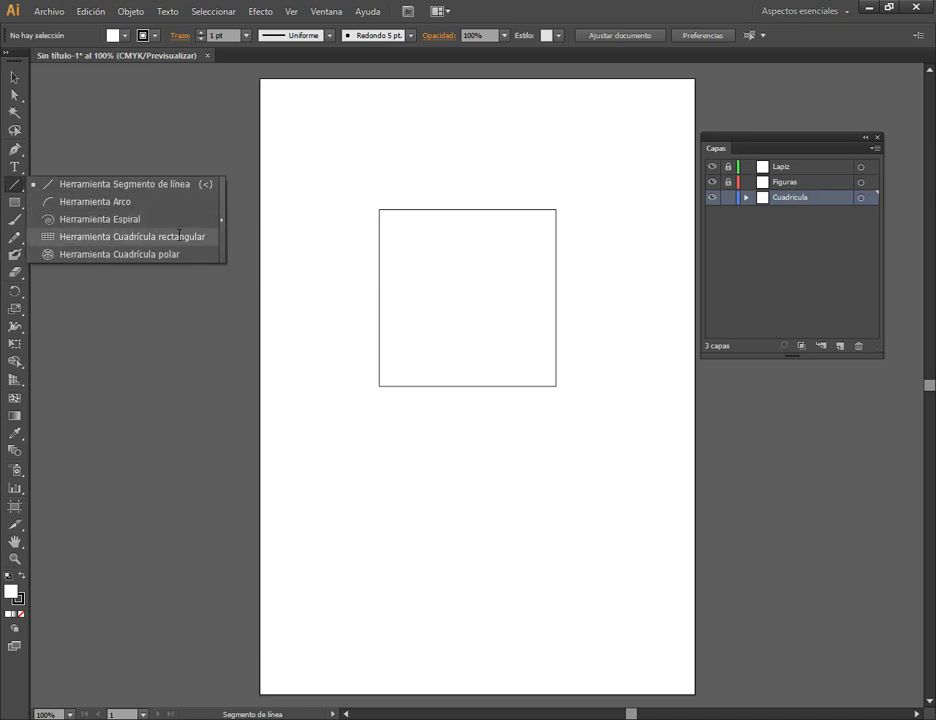
{"action": "left_click", "coordinate": [178, 236]}
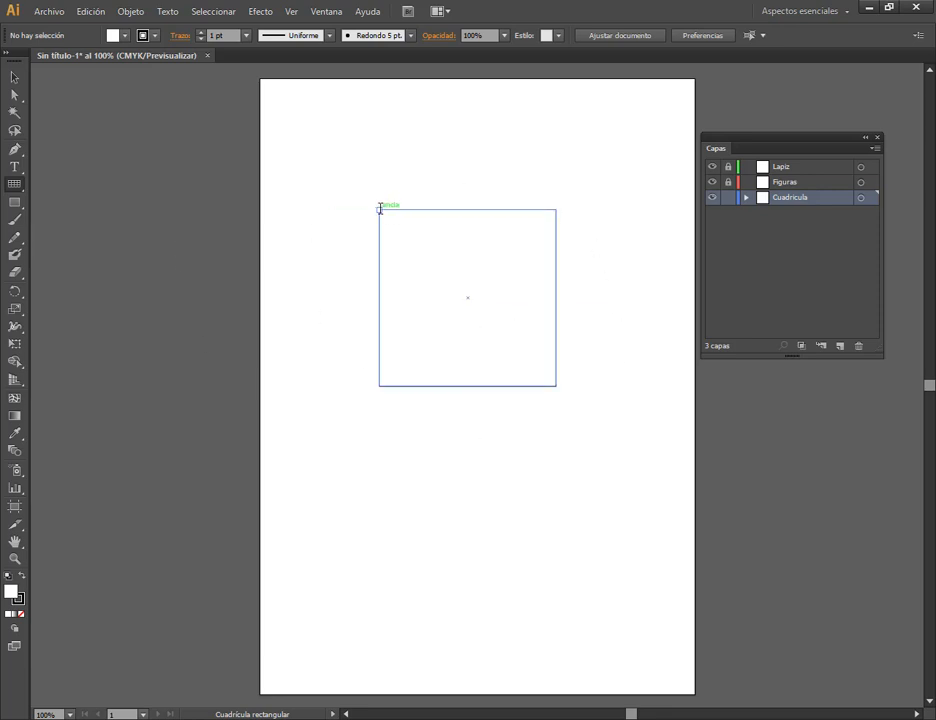
{"action": "left_click_drag", "start_coordinate": [379, 208], "coordinate": [560, 386]}
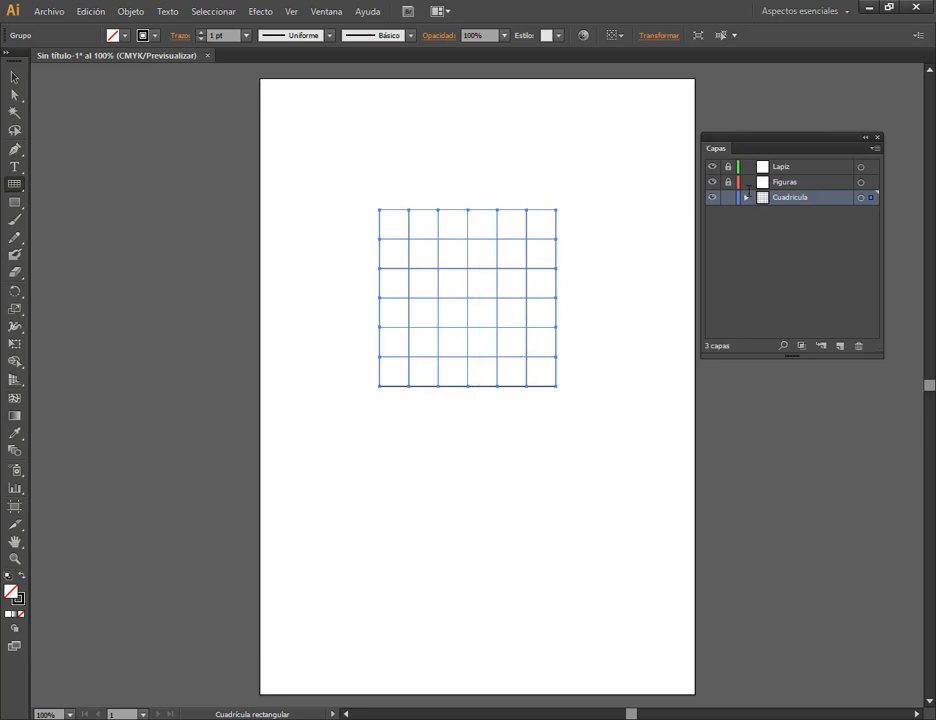
{"action": "key", "text": "ctrl+shift+a"}
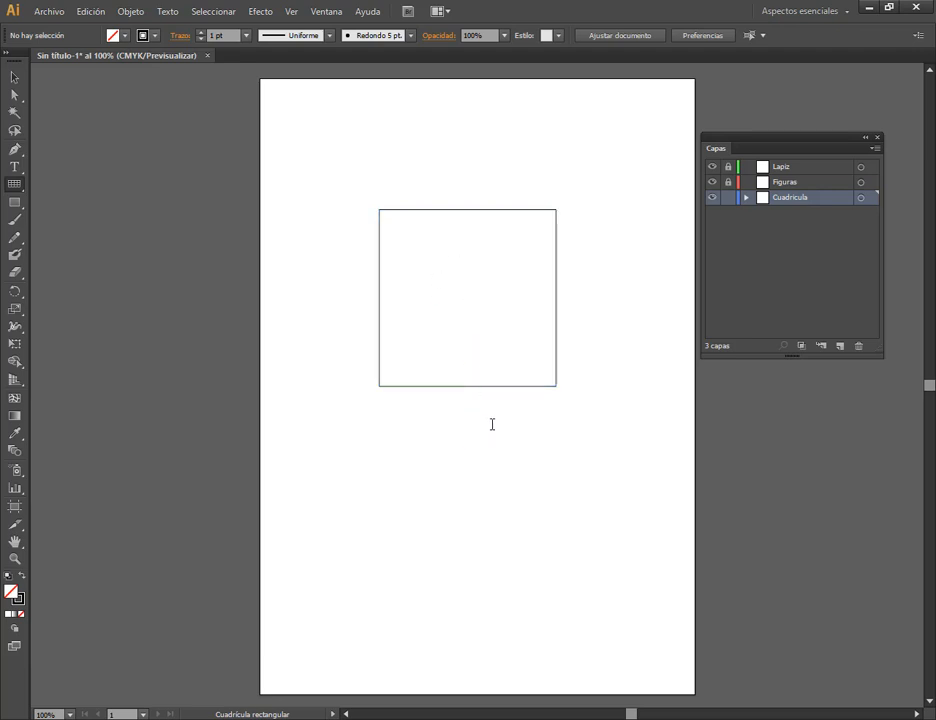
Create an 85,17 mm square grid with 5 horizontal and 5 vertical dividers, and delete it.
{"action": "left_click", "coordinate": [469, 297]}
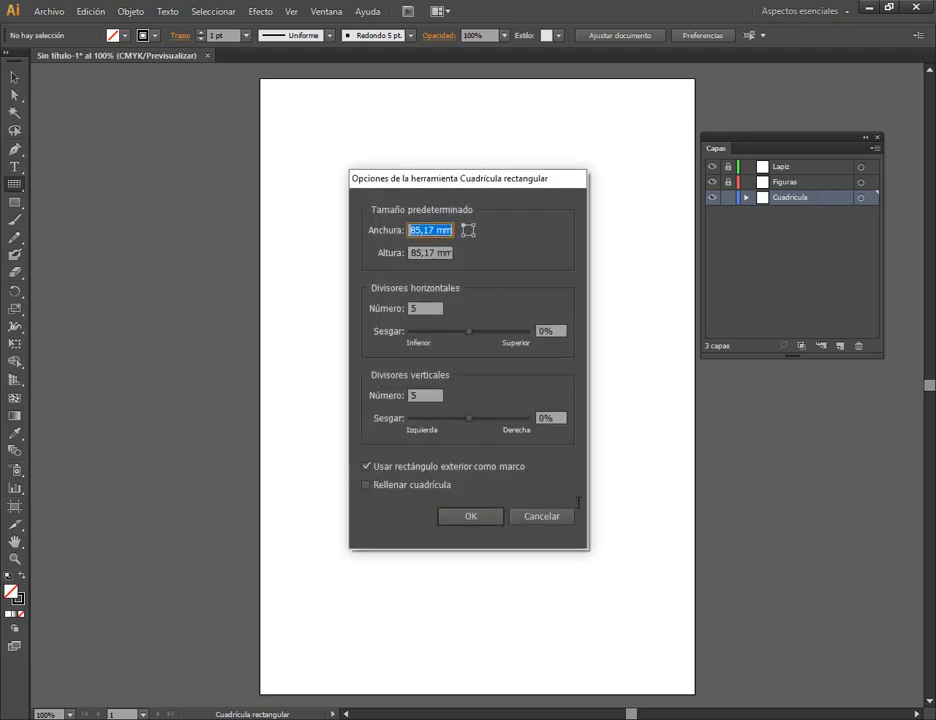
{"action": "left_click", "coordinate": [412, 308]}
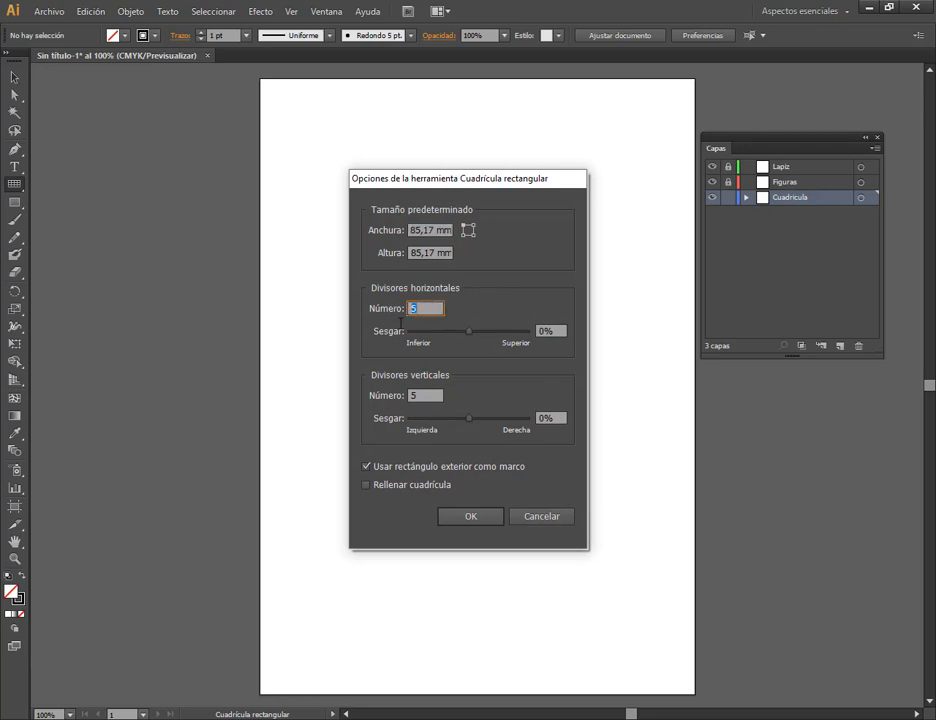
{"action": "left_click", "coordinate": [436, 397]}
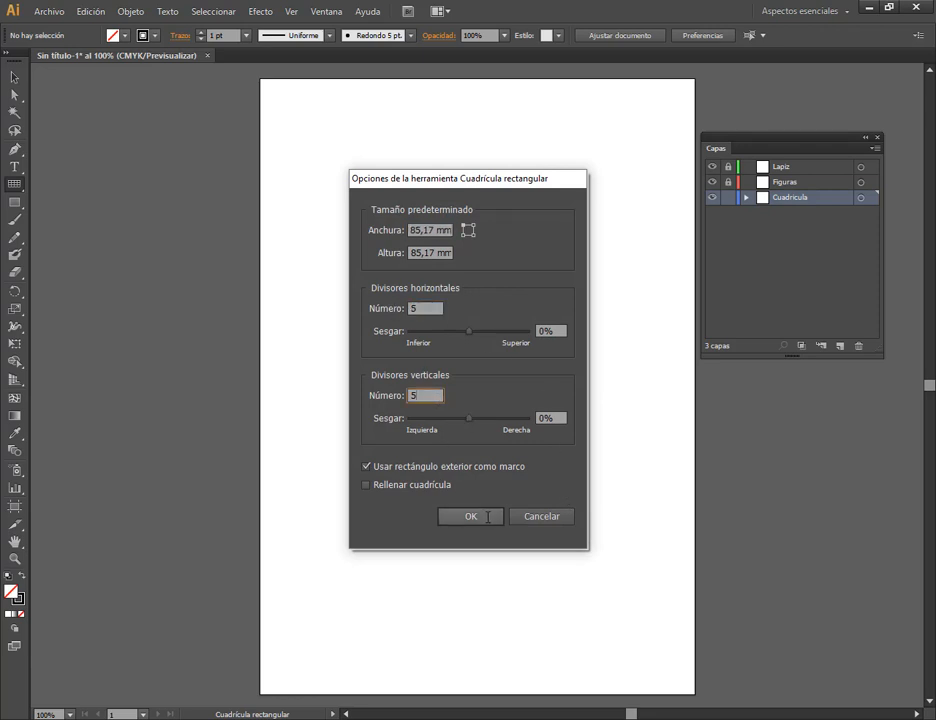
{"action": "left_click", "coordinate": [470, 516]}
{"action": "left_click", "coordinate": [14, 77]}
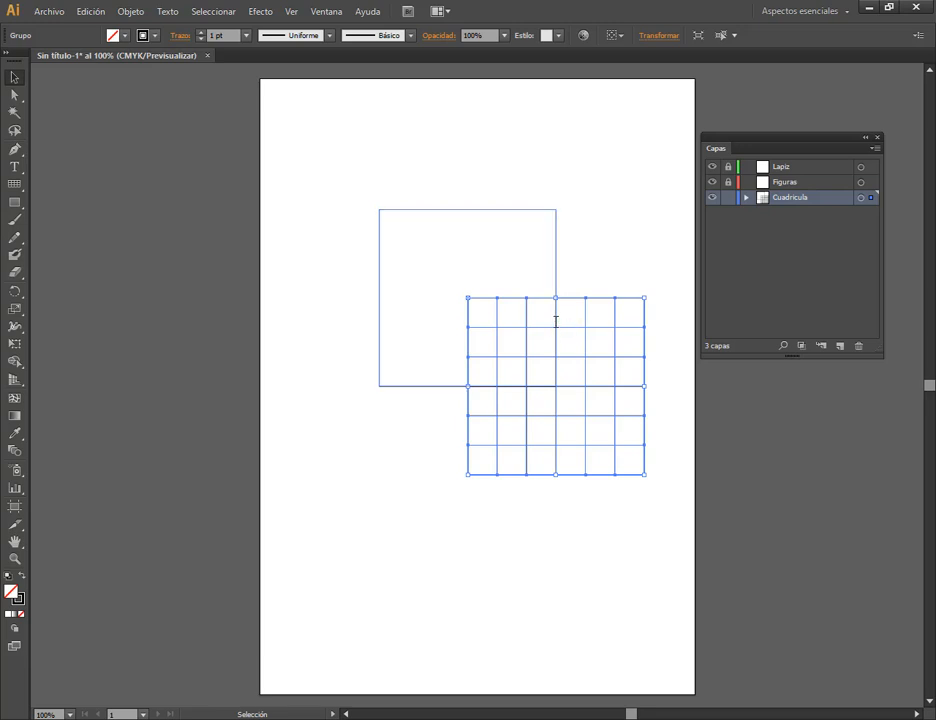
{"action": "key", "text": "Delete"}
Create an 85,17 mm square grid with 4 horizontal and 4 vertical dividers using the Rectangular Grid tool.
{"action": "left_click", "coordinate": [14, 184]}
{"action": "left_click", "coordinate": [532, 432]}
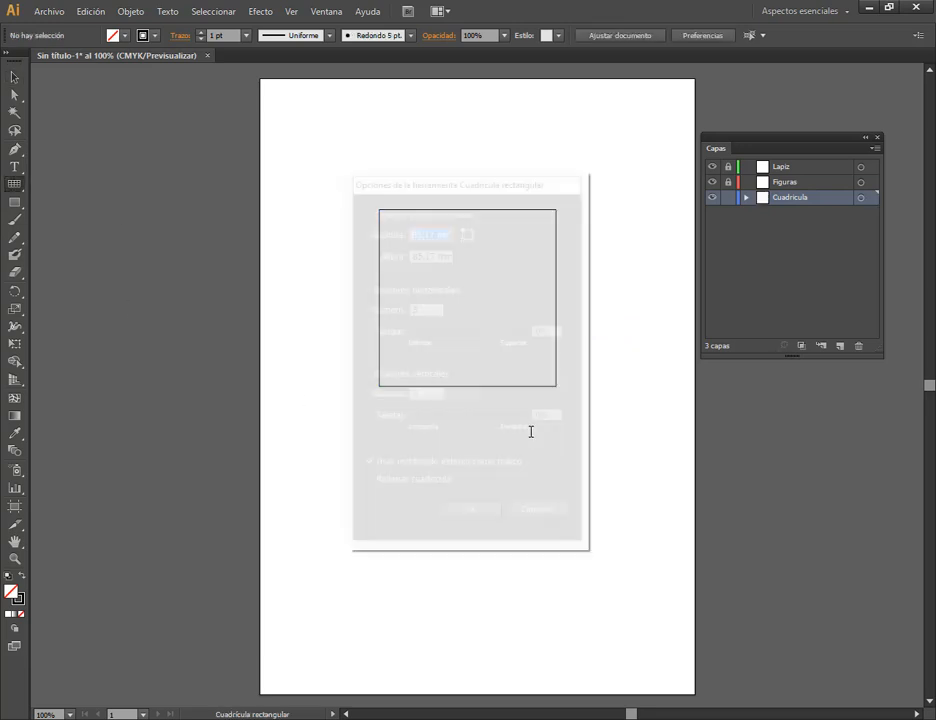
{"action": "double_click", "coordinate": [429, 308]}
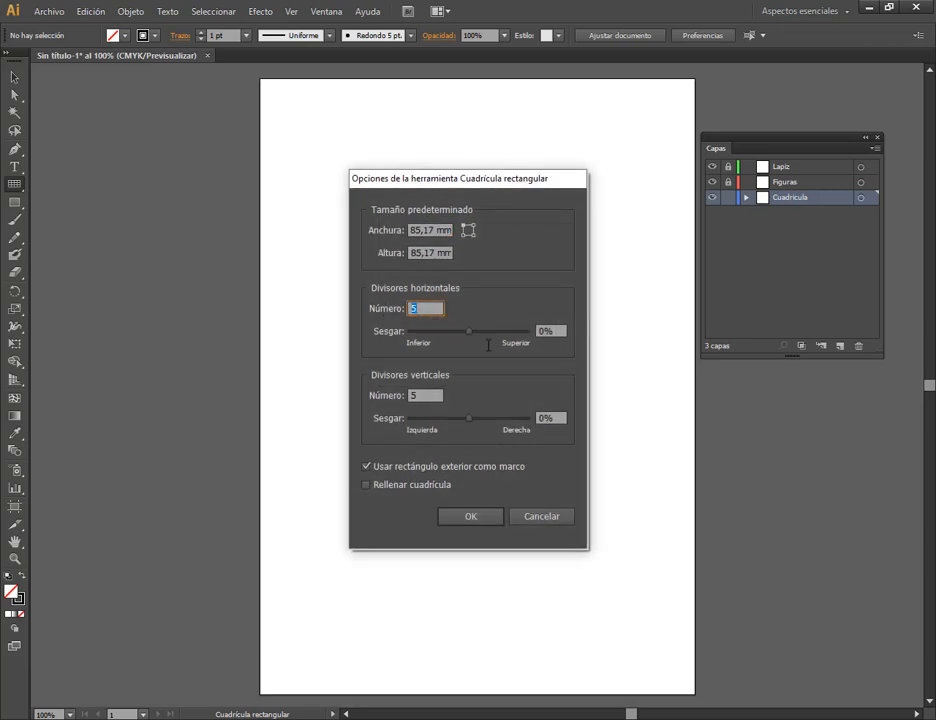
{"action": "type", "text": "4"}
{"action": "key", "text": "Tab"}
{"action": "type", "text": "4"}
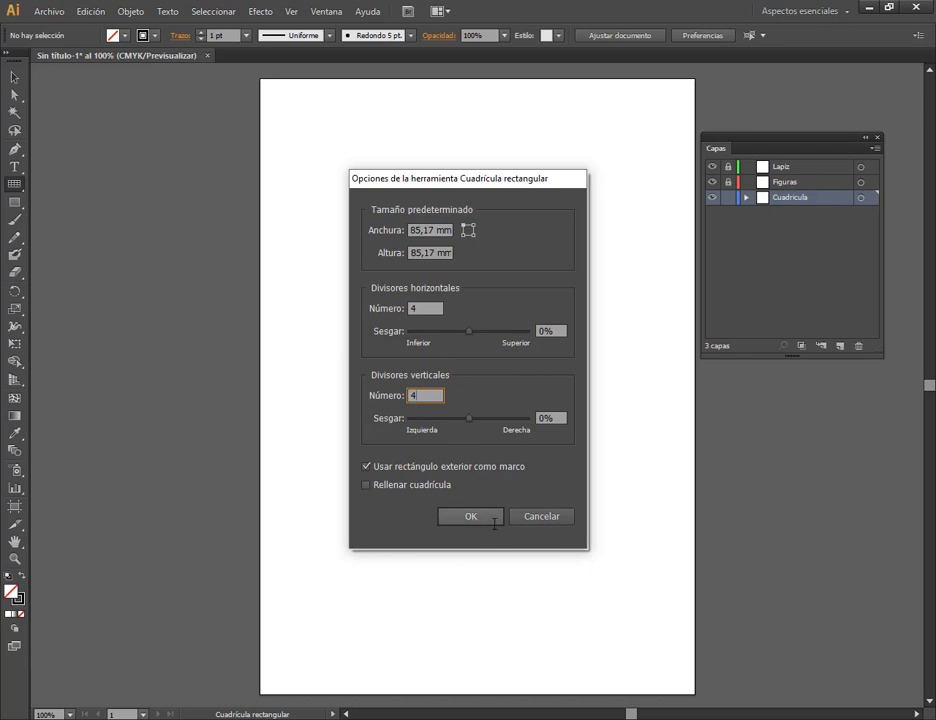
{"action": "left_click", "coordinate": [491, 516]}
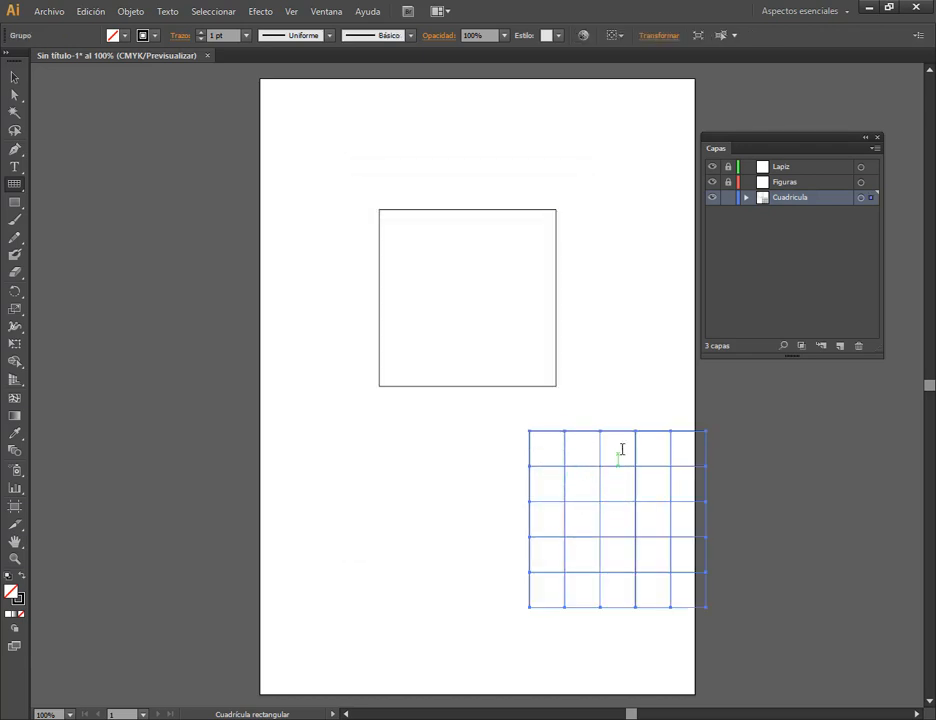
Move the grid exactly over the plain square, aligning their corners, and deselect it.
{"action": "left_click", "coordinate": [14, 76]}
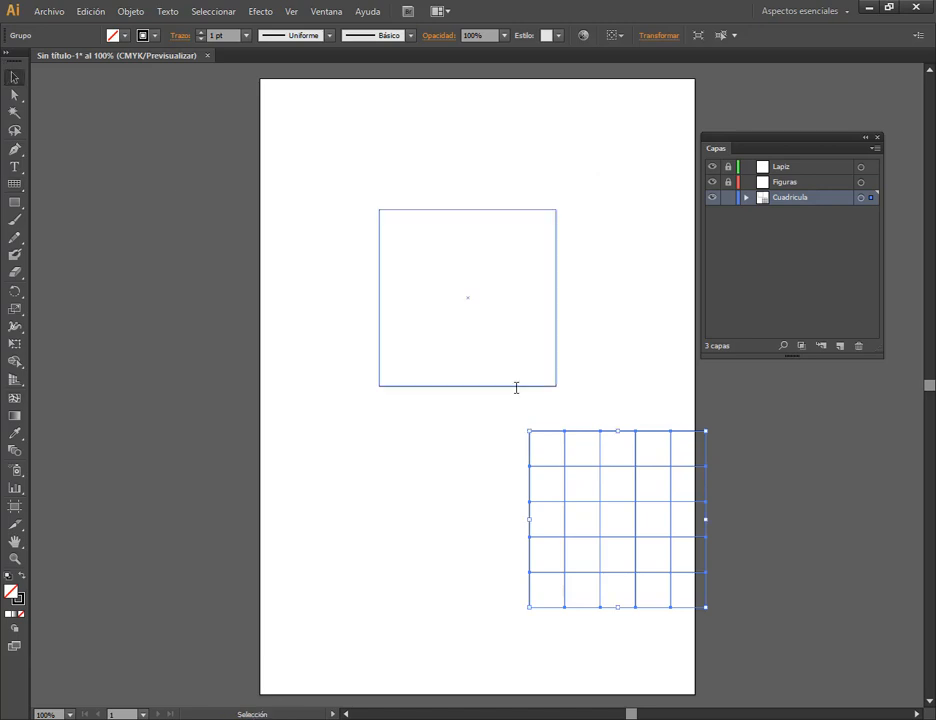
{"action": "left_click_drag", "start_coordinate": [545, 451], "coordinate": [434, 290]}
{"action": "left_click", "coordinate": [538, 443]}
{"action": "left_click_drag", "start_coordinate": [533, 432], "coordinate": [383, 210]}
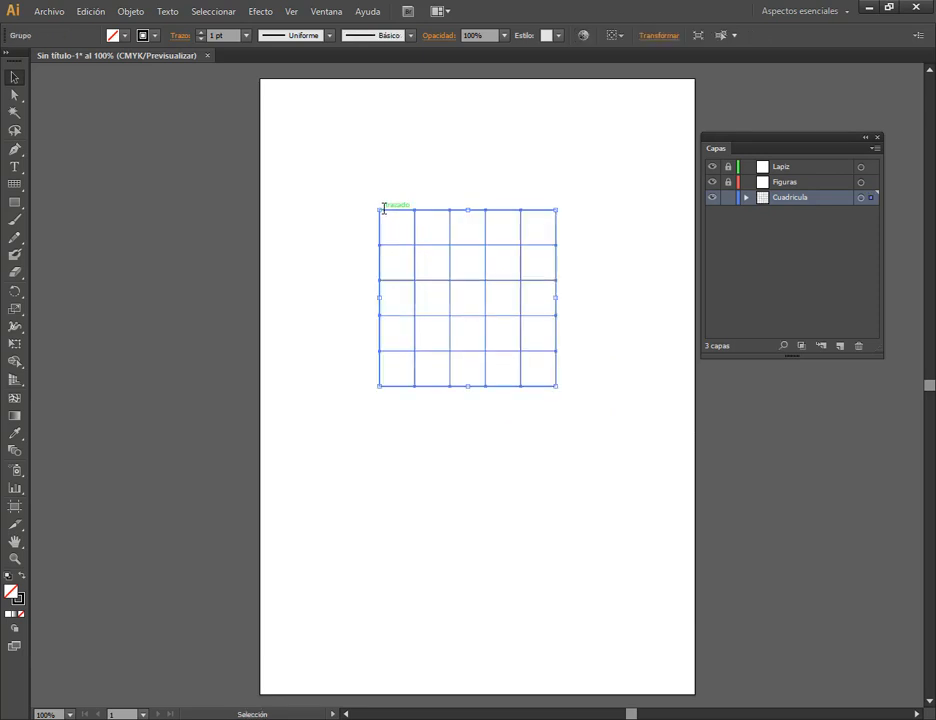
{"action": "left_click", "coordinate": [593, 277]}
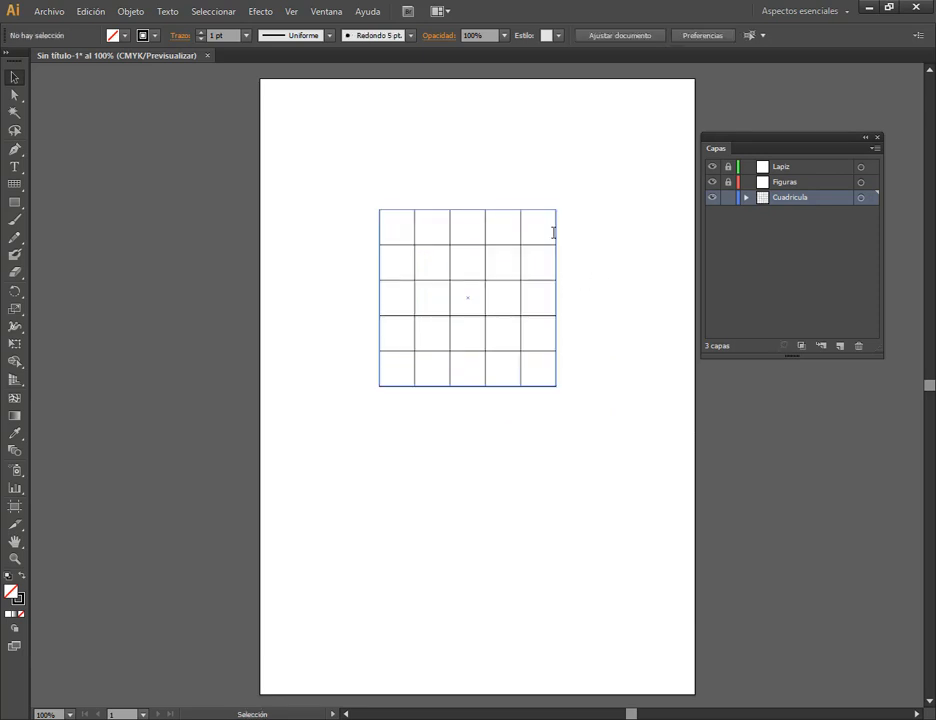
Pull the plain square below the grid to enlarge it proportionally about its centre, and place it centred behind the grid.
{"action": "left_click_drag", "start_coordinate": [463, 265], "coordinate": [483, 460]}
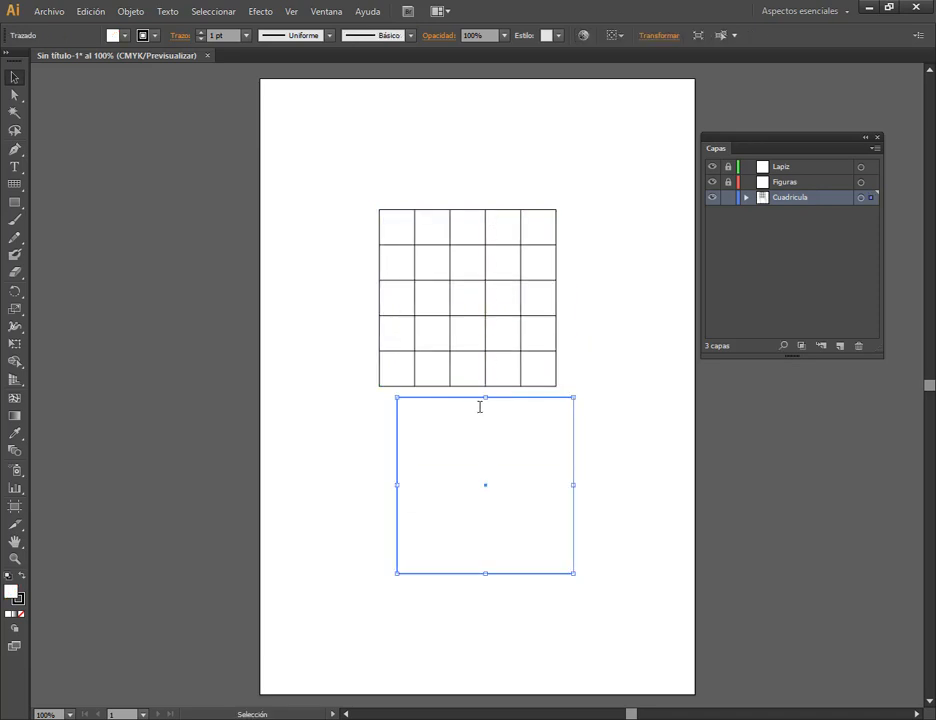
{"action": "left_click_drag", "start_coordinate": [480, 407], "coordinate": [449, 417]}
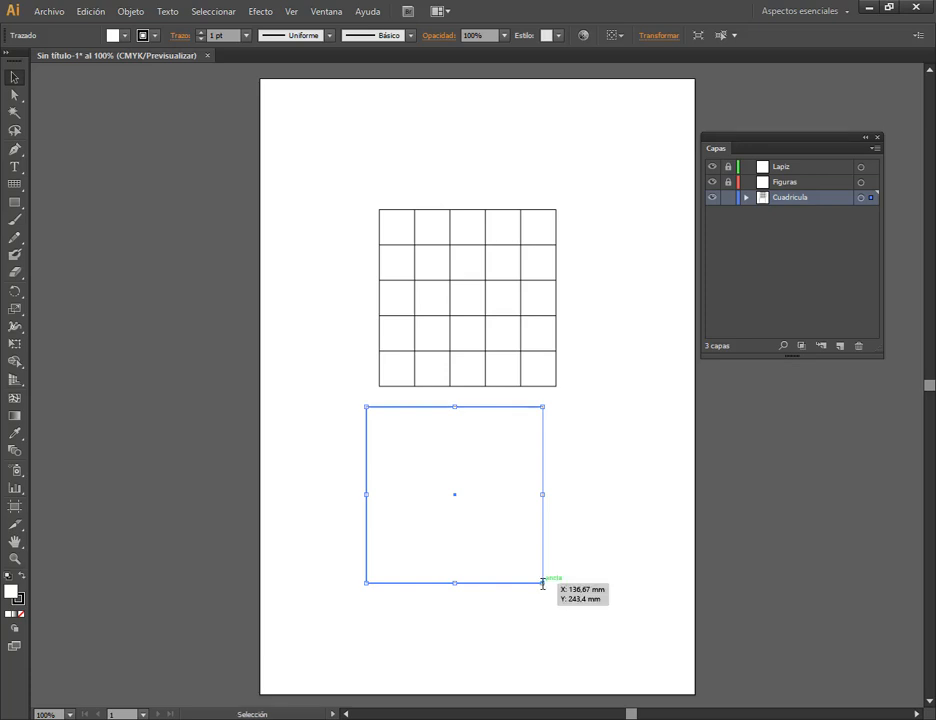
{"action": "left_click_drag", "start_coordinate": [542, 583], "coordinate": [570, 622]}
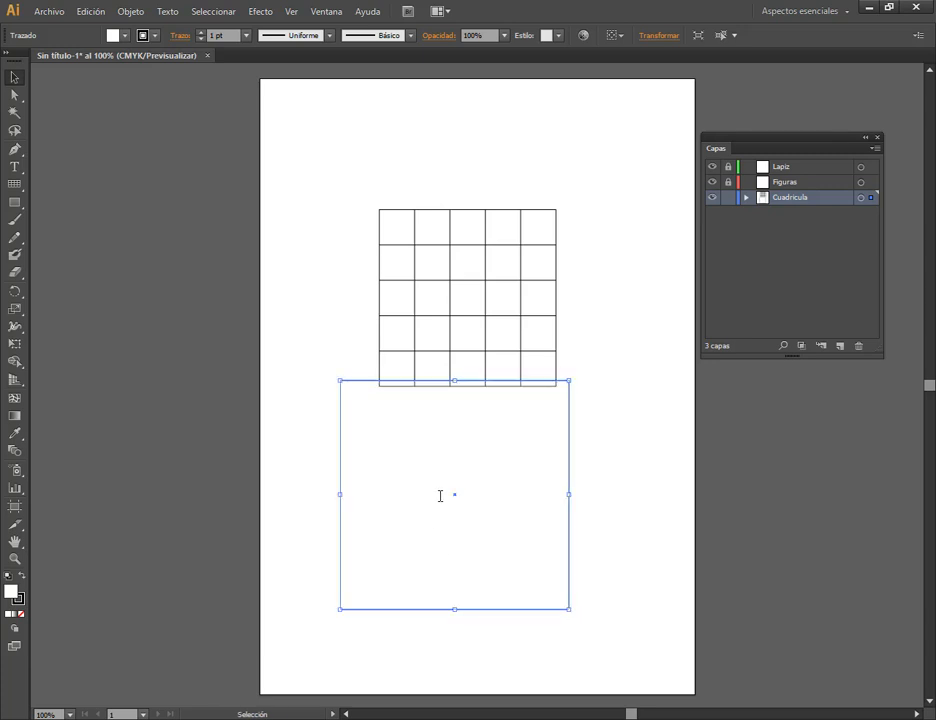
{"action": "left_click_drag", "start_coordinate": [452, 471], "coordinate": [471, 300]}
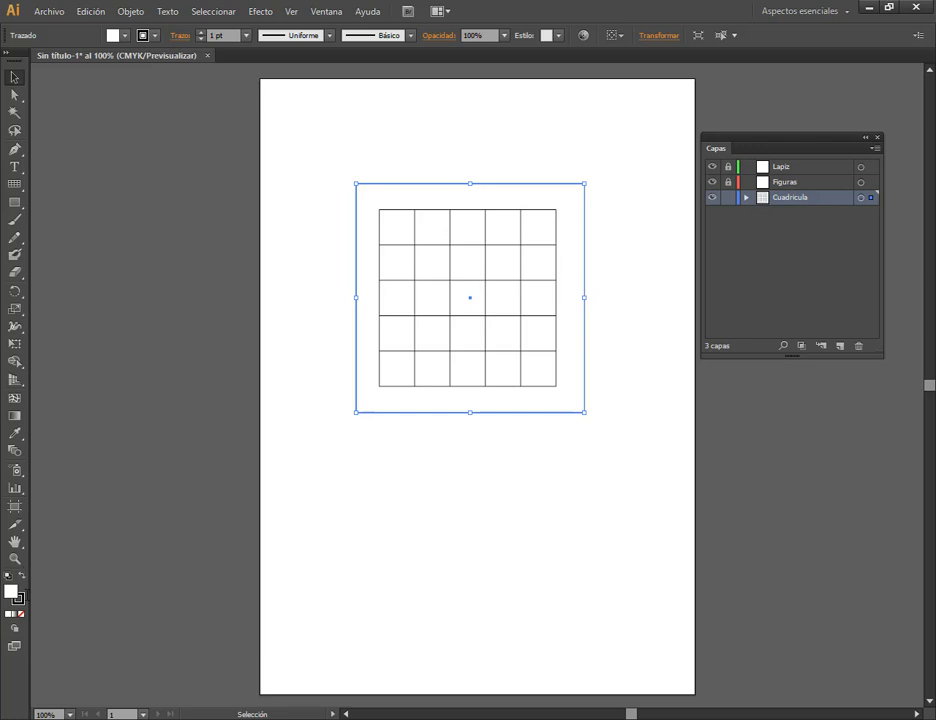
Fill the enlarged square with black (000000).
{"action": "double_click", "coordinate": [11, 591]}
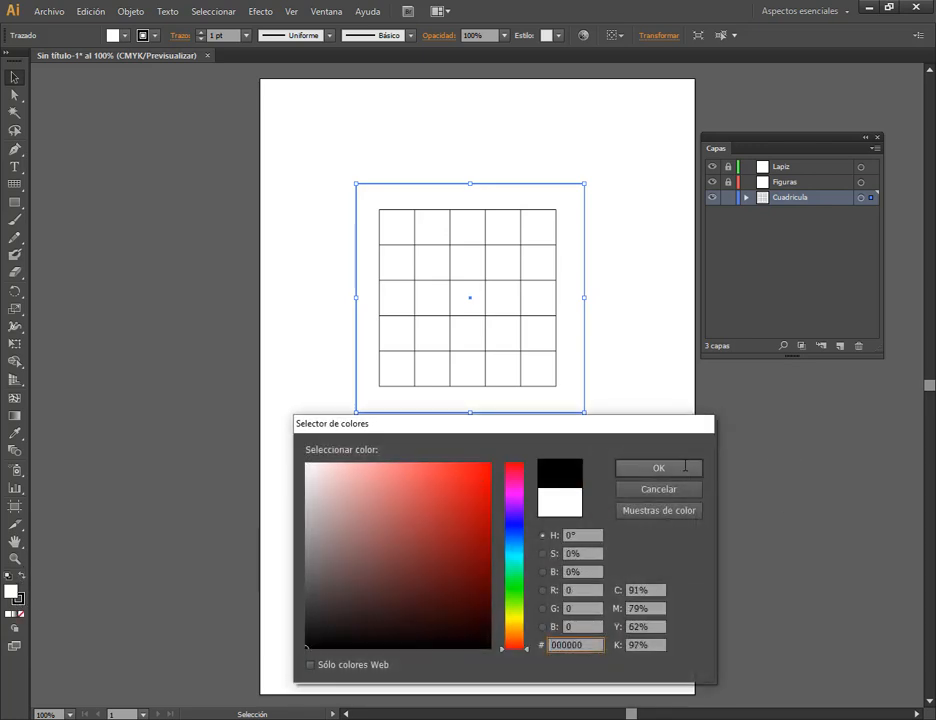
{"action": "left_click", "coordinate": [657, 467]}
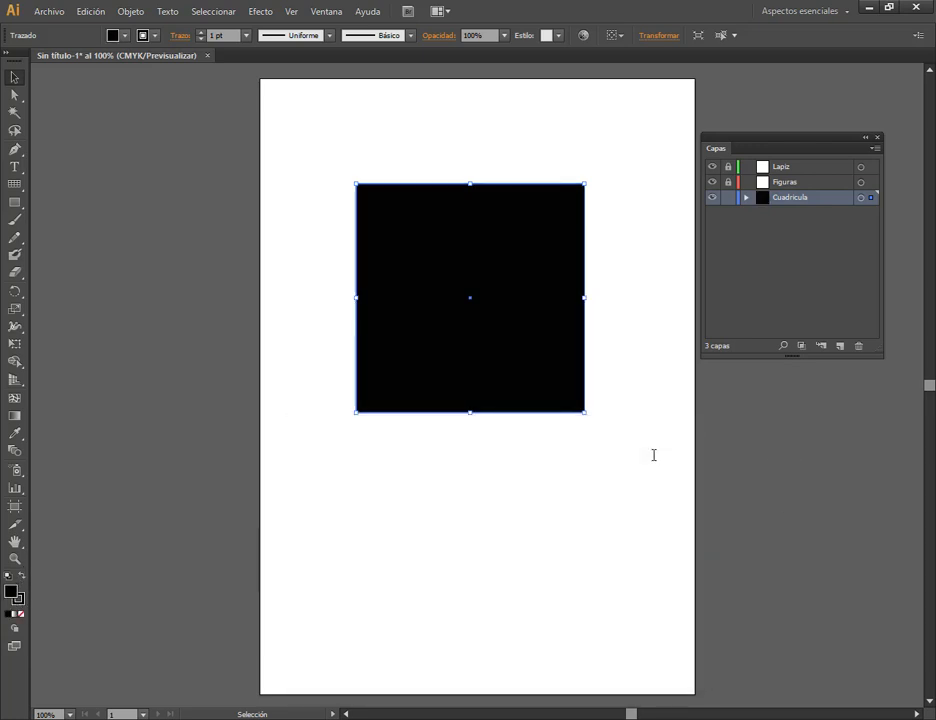
Expand the Cuadricula layer, examine its two objects by selecting the black square and the grid in turn, and clear the selection.
{"action": "left_click", "coordinate": [745, 197]}
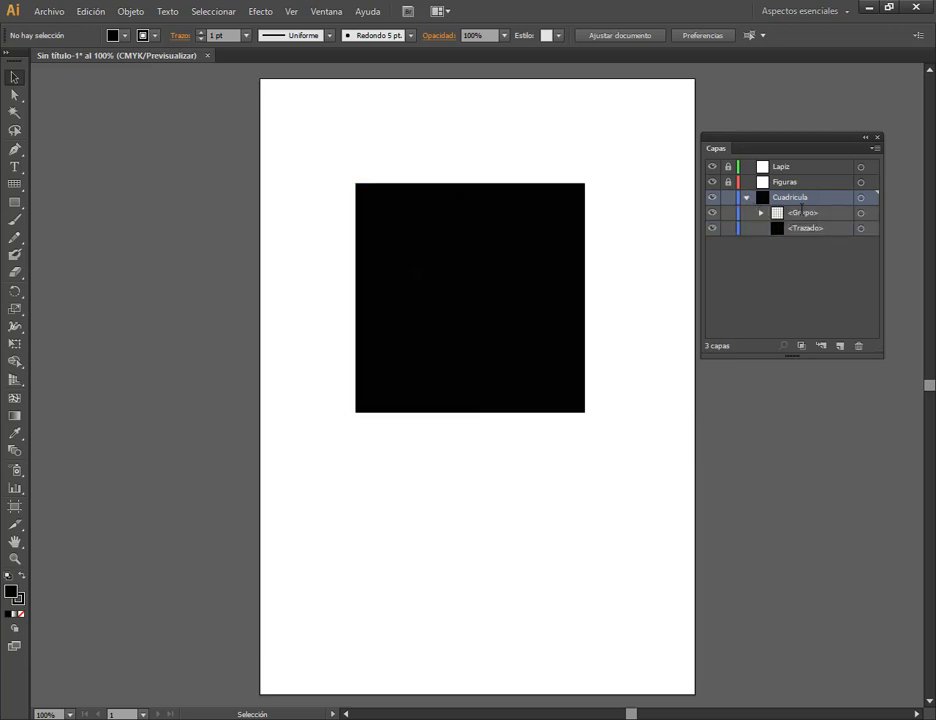
{"action": "left_click", "coordinate": [470, 297]}
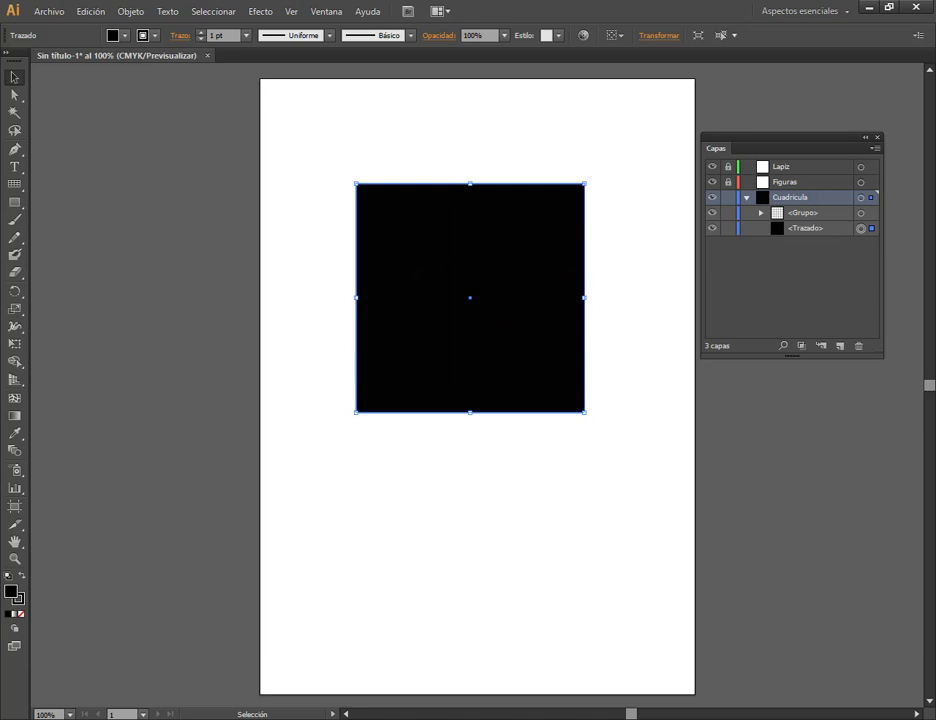
{"action": "left_click", "coordinate": [414, 245]}
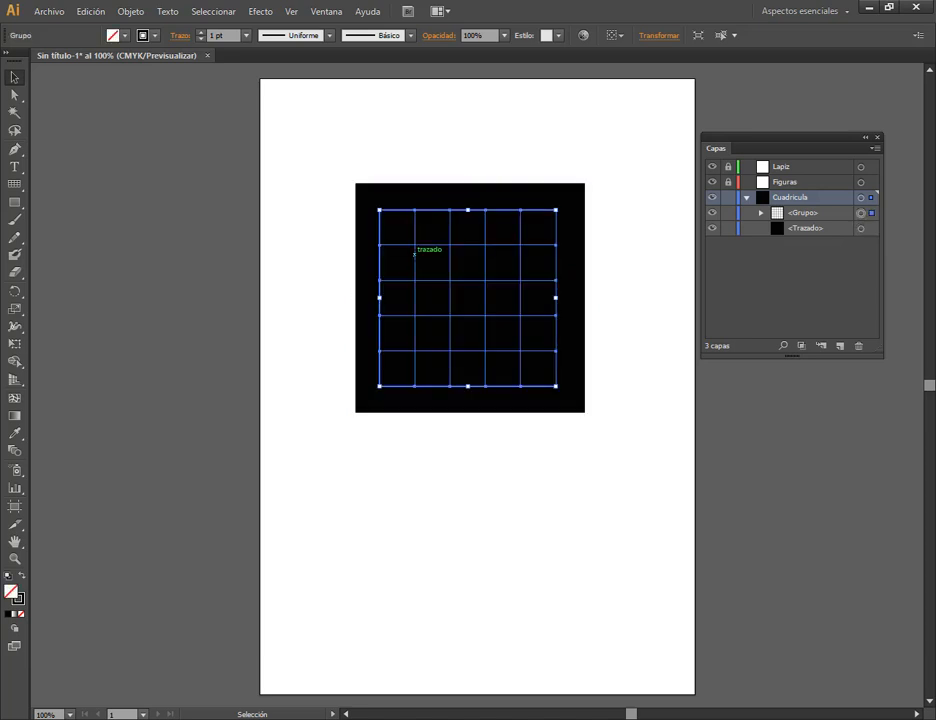
{"action": "left_click", "coordinate": [414, 483]}
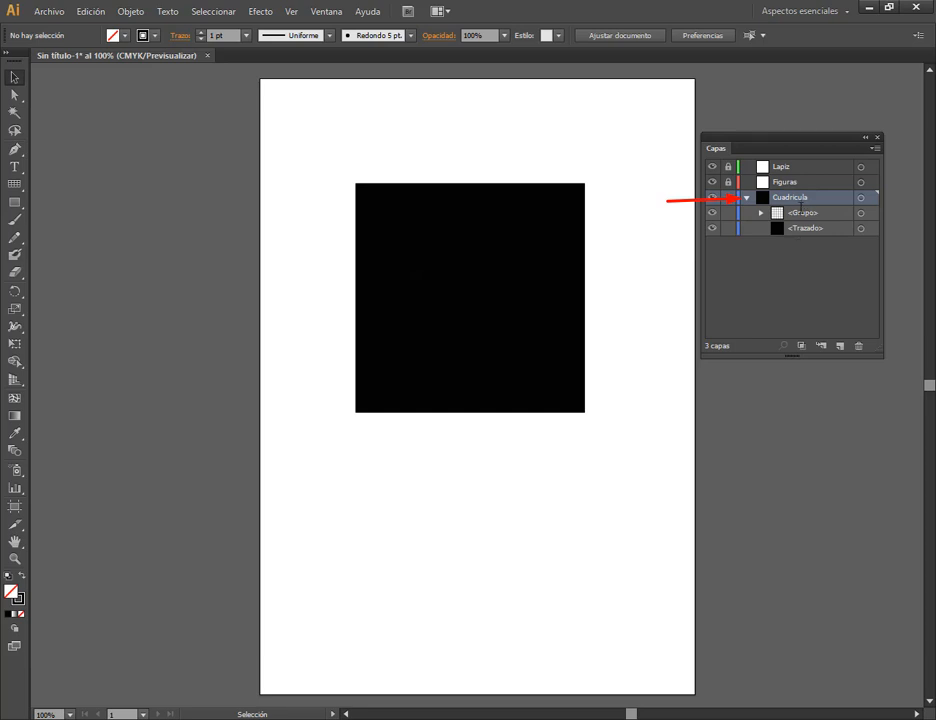
Target the grid group in the Cuadricula layer, fill it with white (FFFFFF), and deselect it.
{"action": "left_click", "coordinate": [861, 213]}
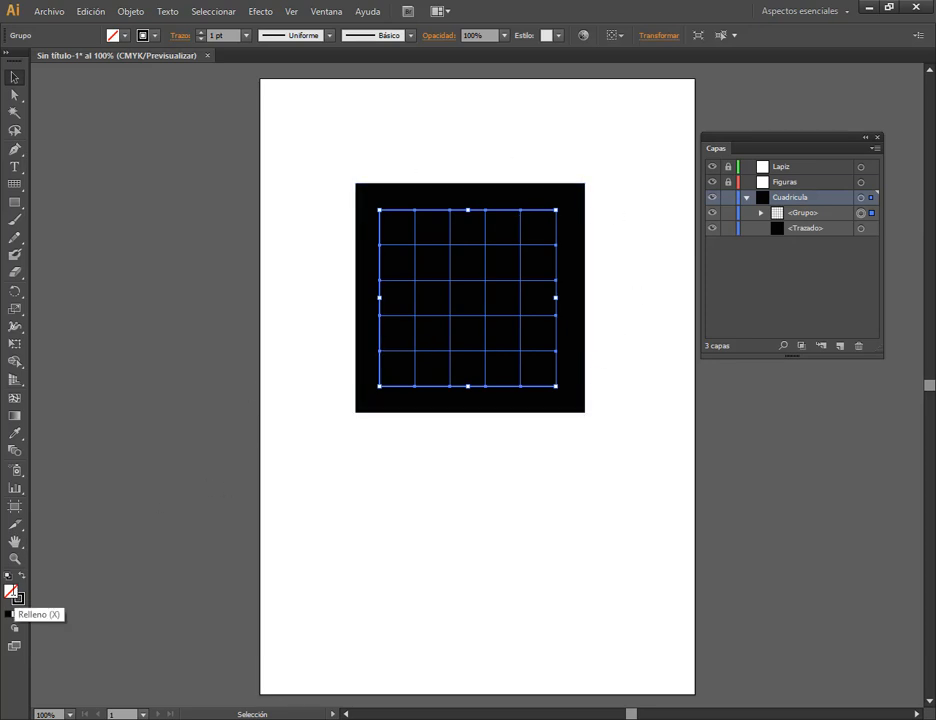
{"action": "double_click", "coordinate": [11, 591]}
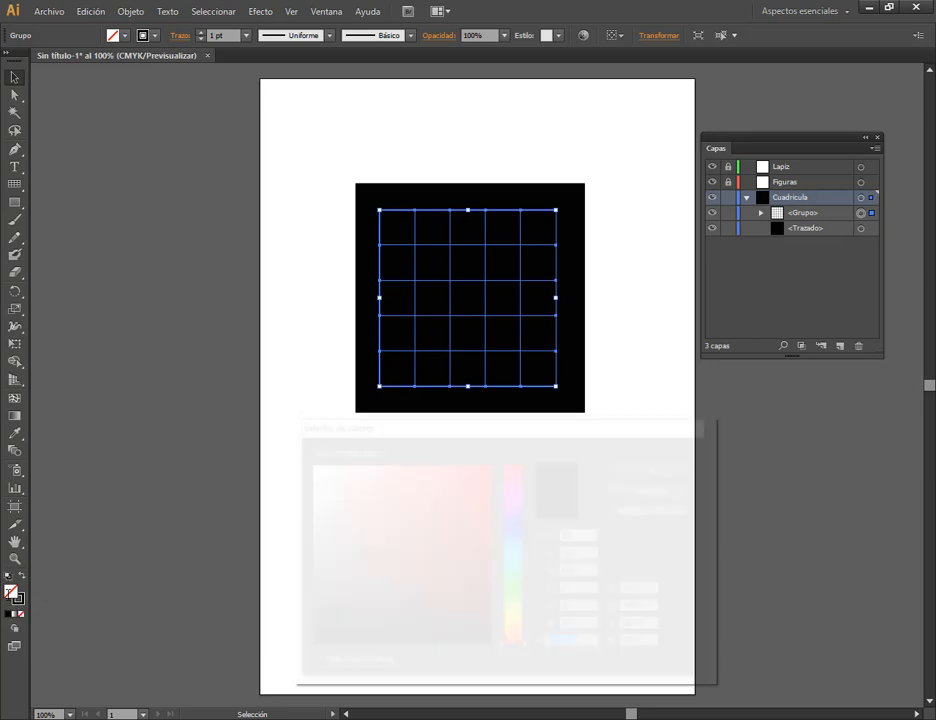
{"action": "left_click", "coordinate": [403, 494]}
{"action": "left_click_drag", "start_coordinate": [363, 476], "coordinate": [288, 449]}
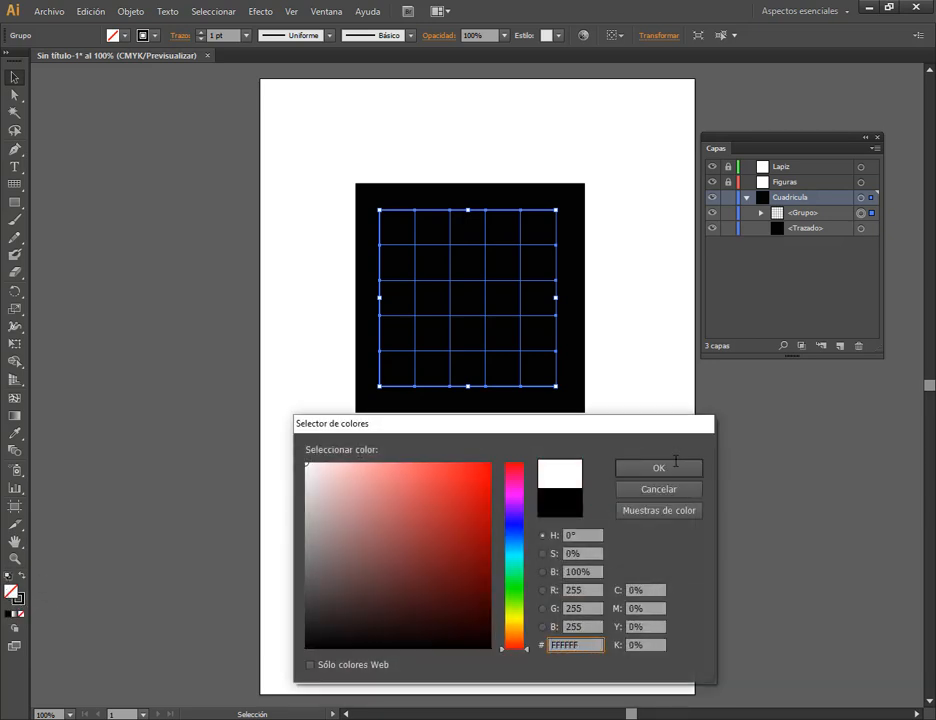
{"action": "left_click", "coordinate": [676, 465]}
{"action": "left_click", "coordinate": [614, 349]}
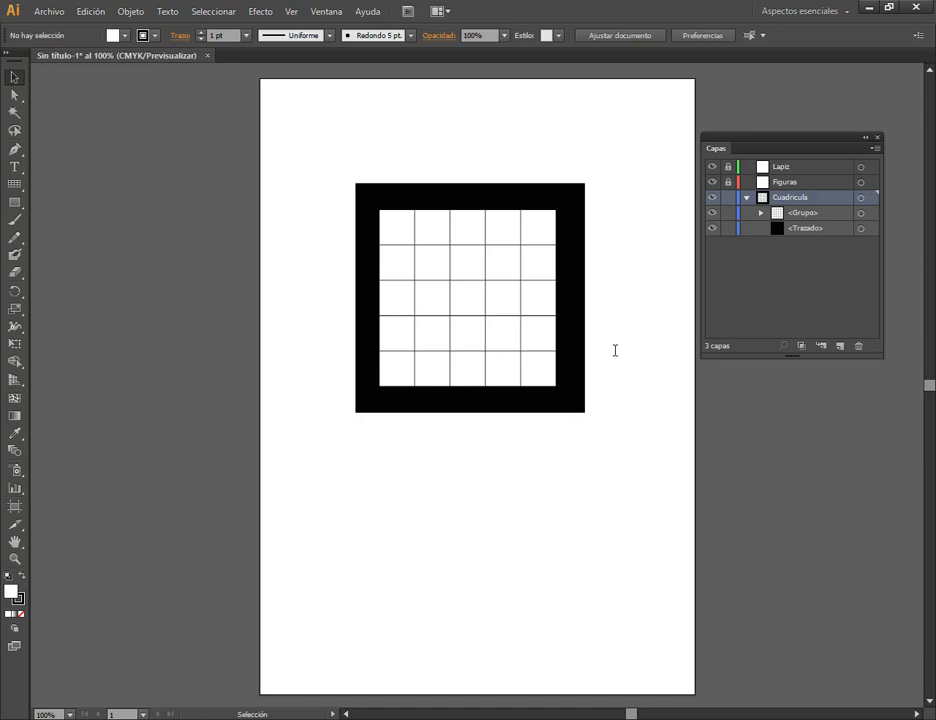
{"action": "left_click", "coordinate": [521, 298]}
{"action": "left_click", "coordinate": [580, 446]}
{"action": "left_click", "coordinate": [861, 197]}
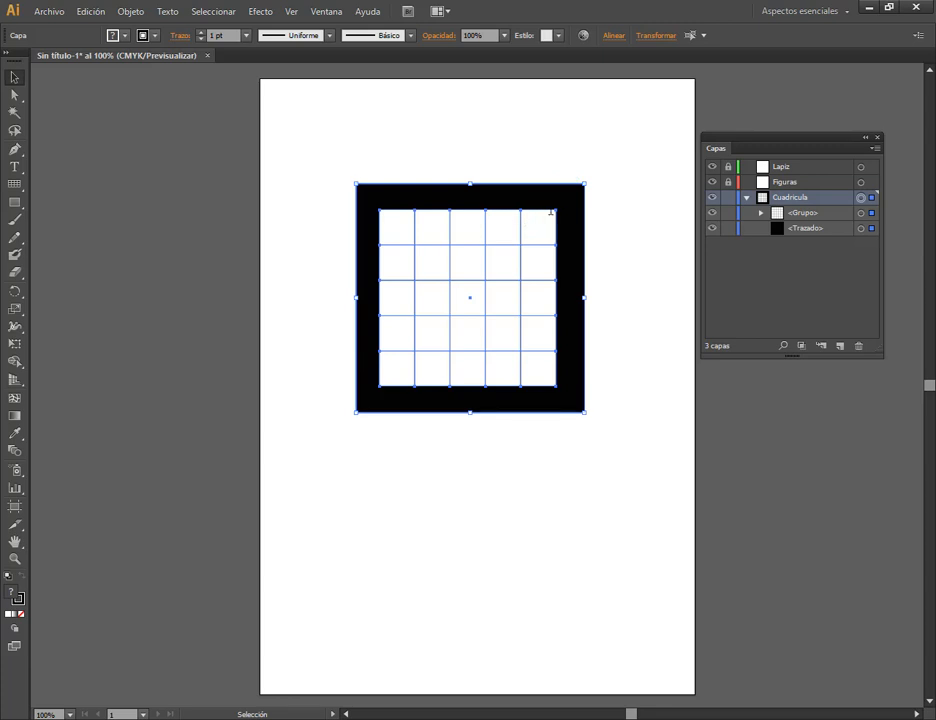
{"action": "left_click", "coordinate": [648, 36]}
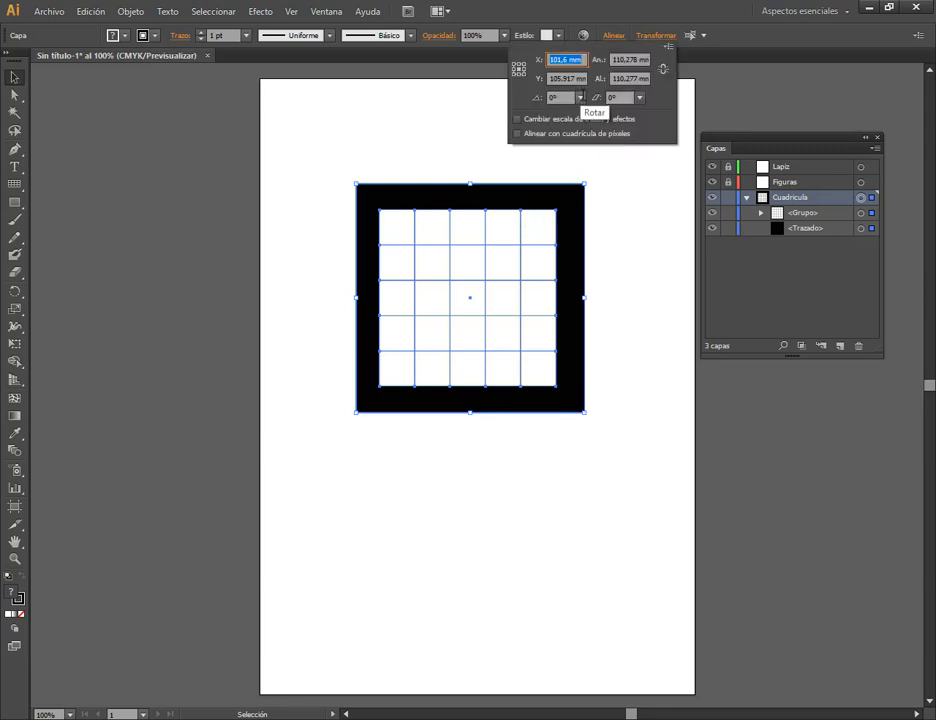
{"action": "left_click", "coordinate": [580, 97]}
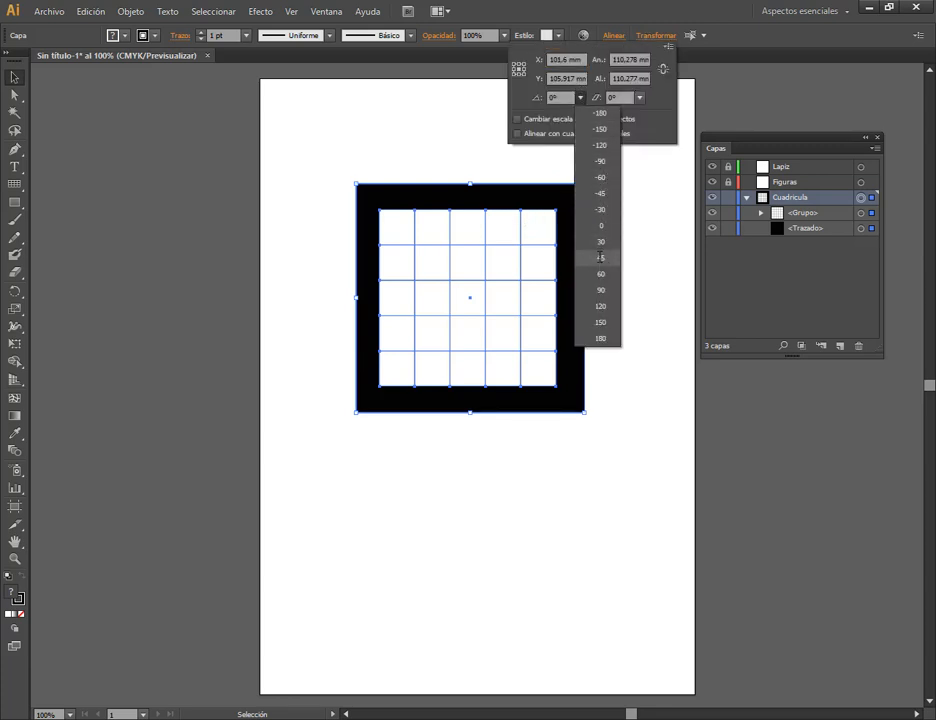
{"action": "left_click", "coordinate": [638, 204]}
{"action": "left_click", "coordinate": [635, 111]}
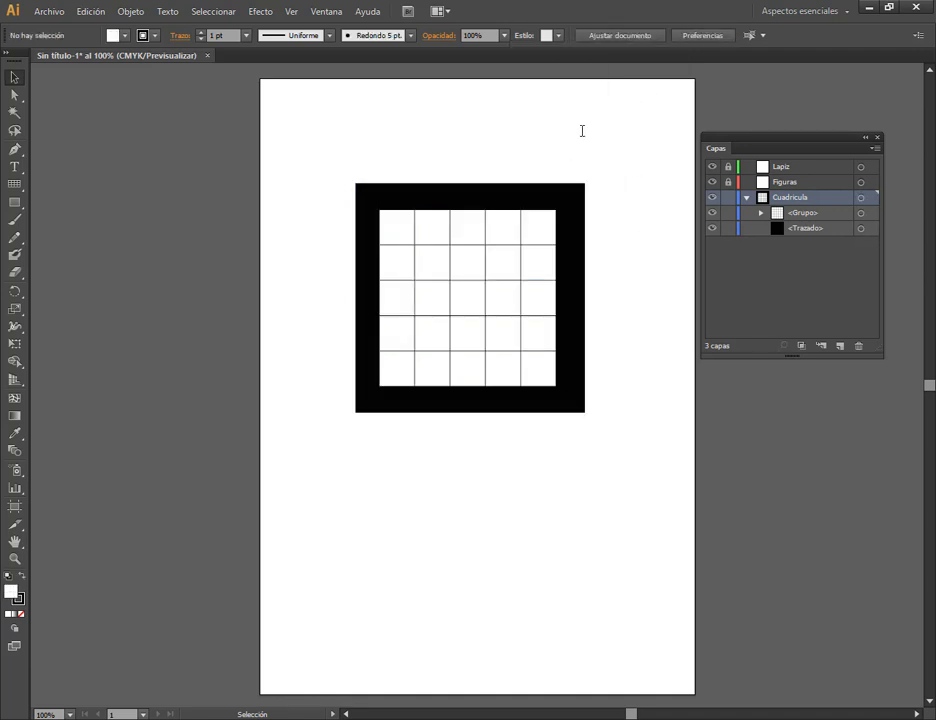
Select all the artwork, move the grid and black square together slightly down and to the left, and deselect them.
{"action": "scroll", "coordinate": [592, 135], "scroll_direction": "up", "scroll_amount": 1}
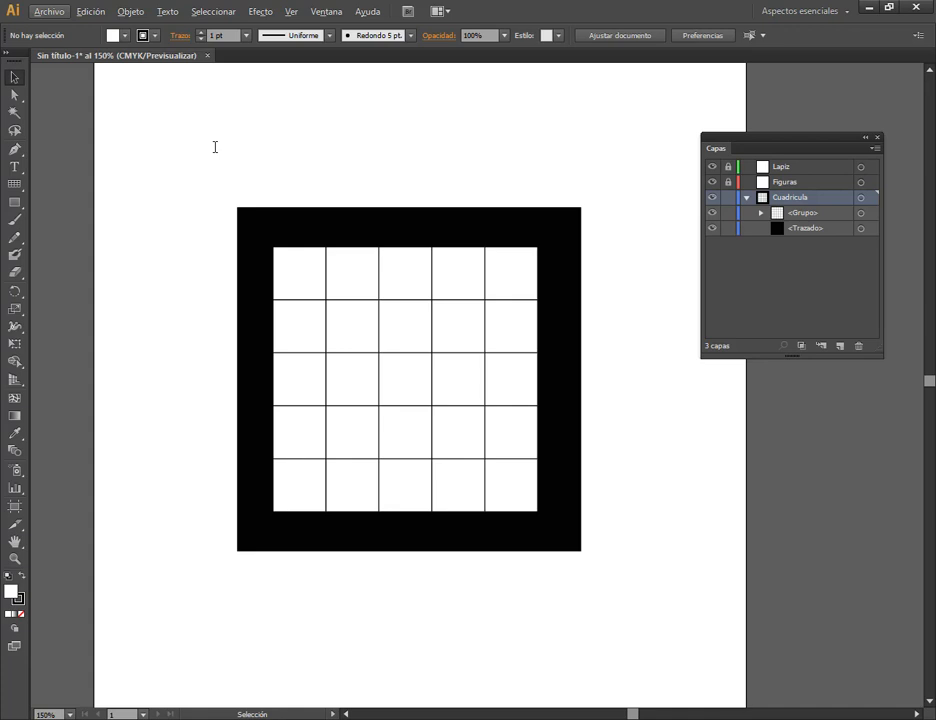
{"action": "left_click", "coordinate": [408, 378]}
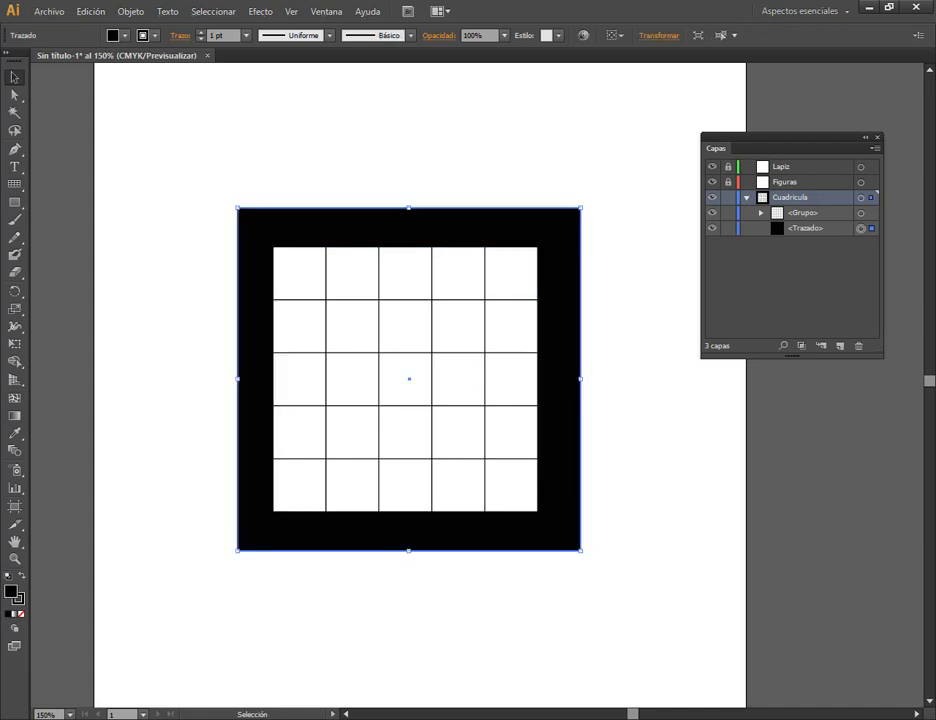
{"action": "left_click", "coordinate": [453, 285]}
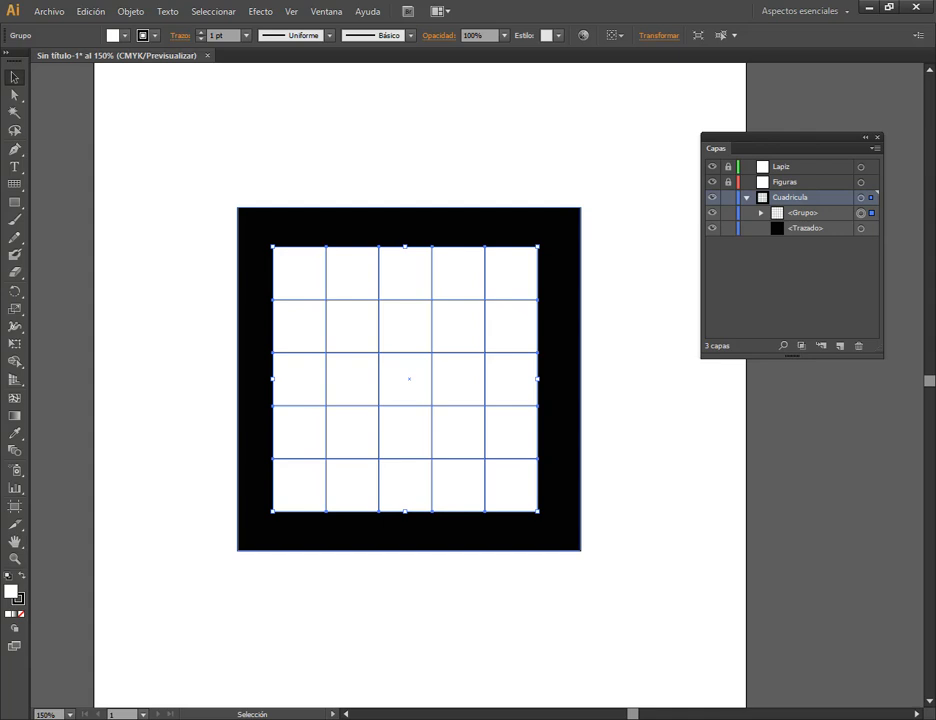
{"action": "key", "text": "ctrl+a"}
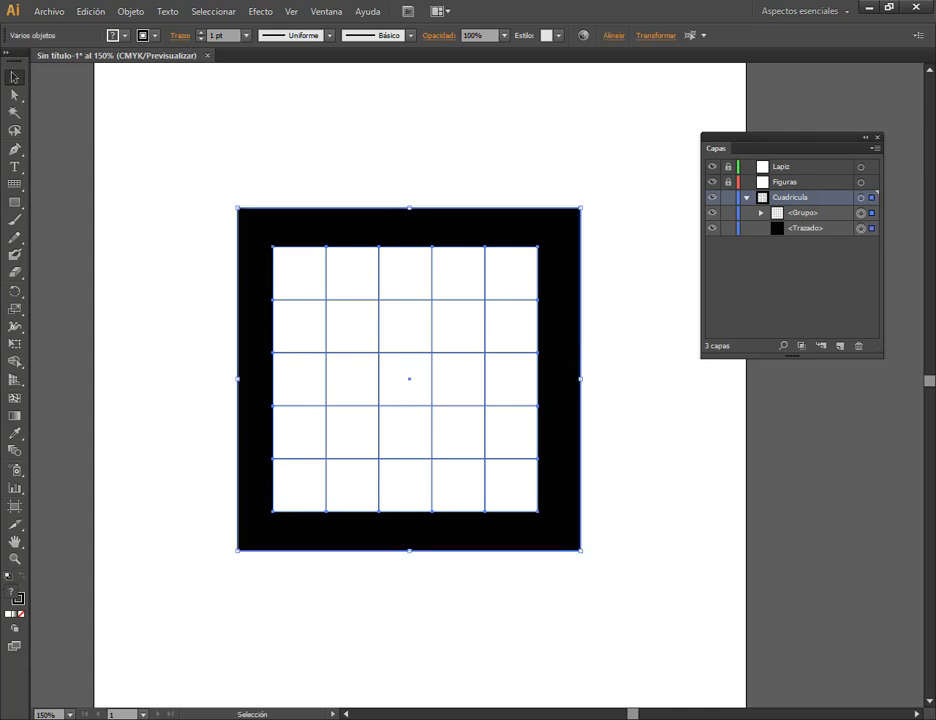
{"action": "mouse_move", "coordinate": [524, 226]}
{"action": "left_mouse_down"}
{"action": "mouse_move", "coordinate": [462, 206]}
{"action": "mouse_move", "coordinate": [516, 248]}
{"action": "left_mouse_up"}
{"action": "left_click", "coordinate": [525, 167]}
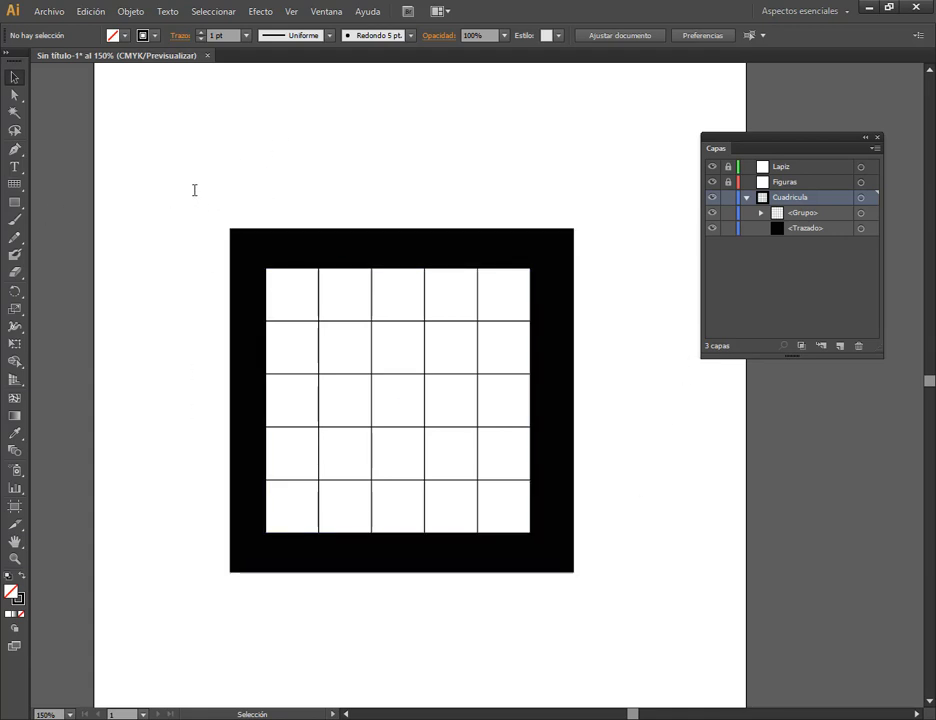
Marquee-select the grid and black square together and move them slightly up and to the right.
{"action": "left_click_drag", "start_coordinate": [190, 185], "coordinate": [653, 639]}
{"action": "left_click", "coordinate": [585, 207]}
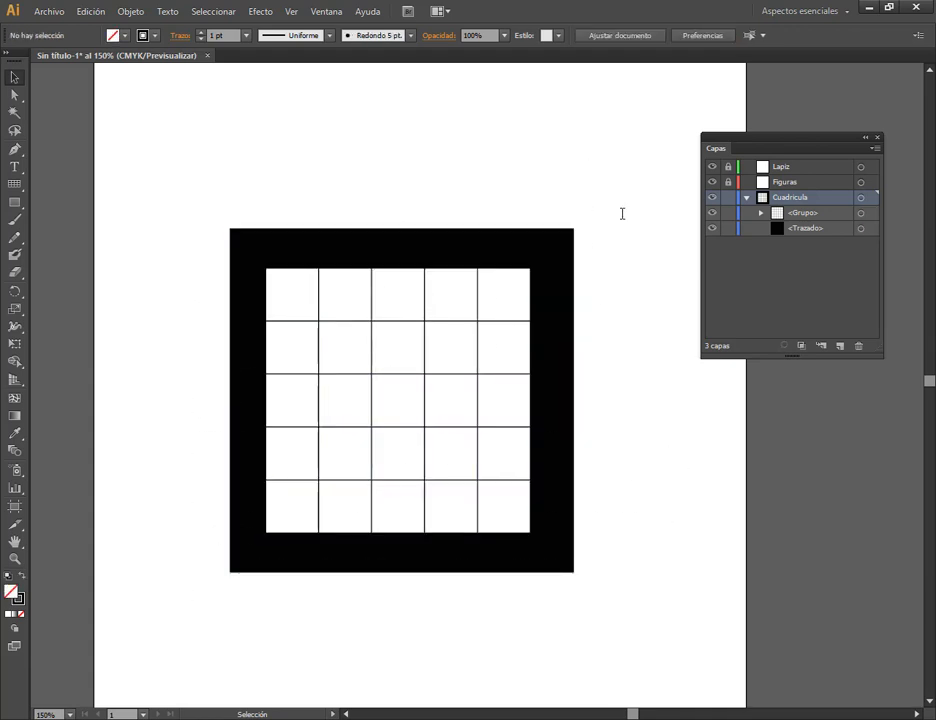
{"action": "left_click_drag", "start_coordinate": [616, 164], "coordinate": [502, 274]}
{"action": "left_click", "coordinate": [401, 214]}
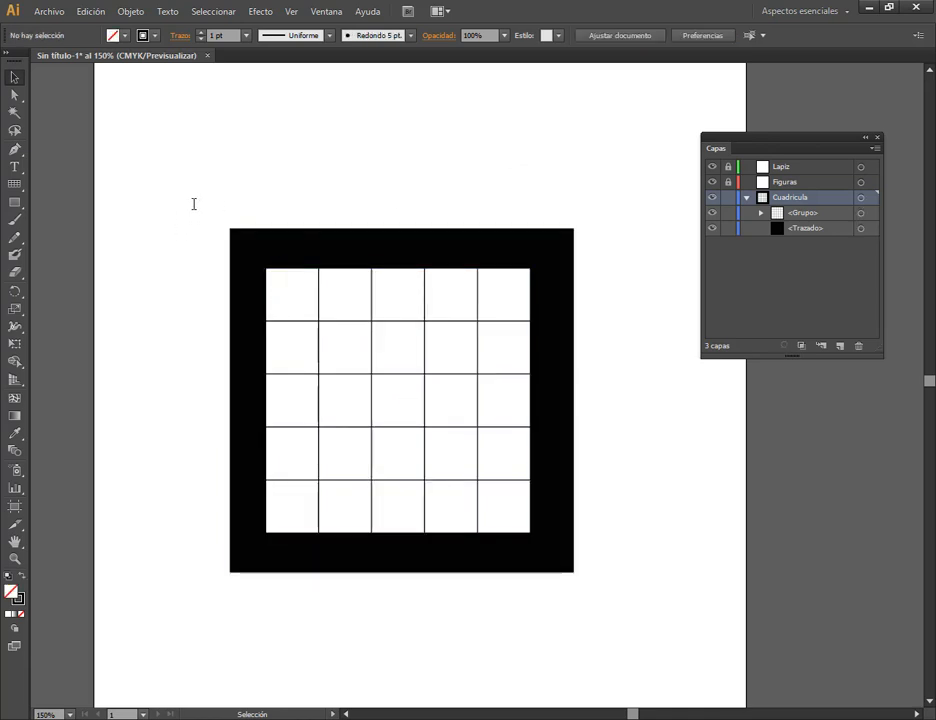
{"action": "left_click_drag", "start_coordinate": [193, 181], "coordinate": [299, 294]}
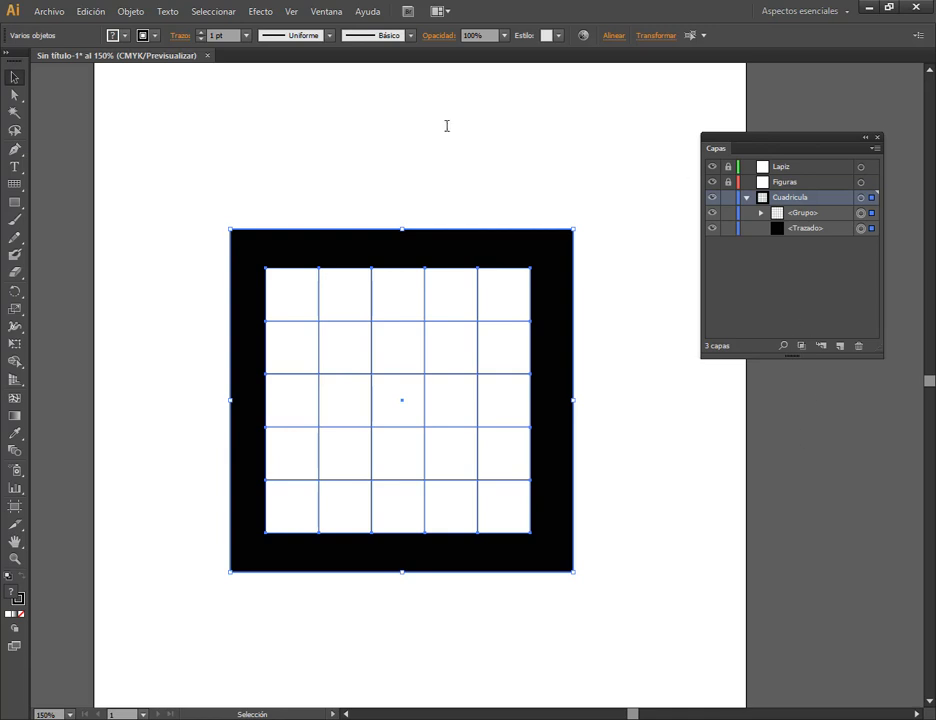
{"action": "left_click_drag", "start_coordinate": [471, 247], "coordinate": [480, 240]}
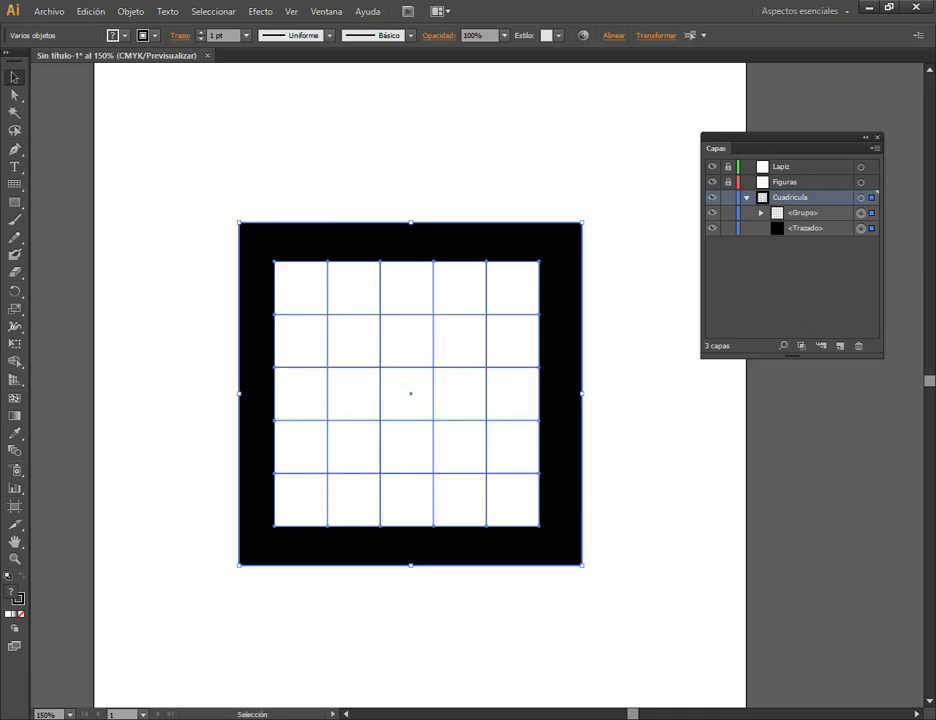
Rotate the grid and black square together by 45° into a diamond, and lock the Cuadricula layer.
{"action": "left_click", "coordinate": [745, 197]}
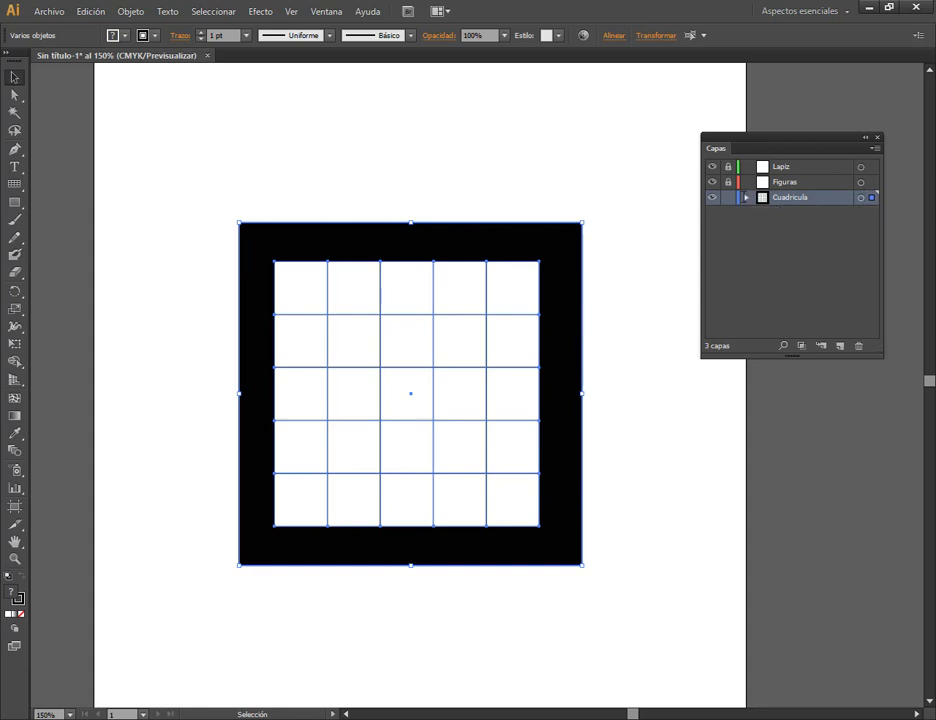
{"action": "left_click", "coordinate": [729, 198]}
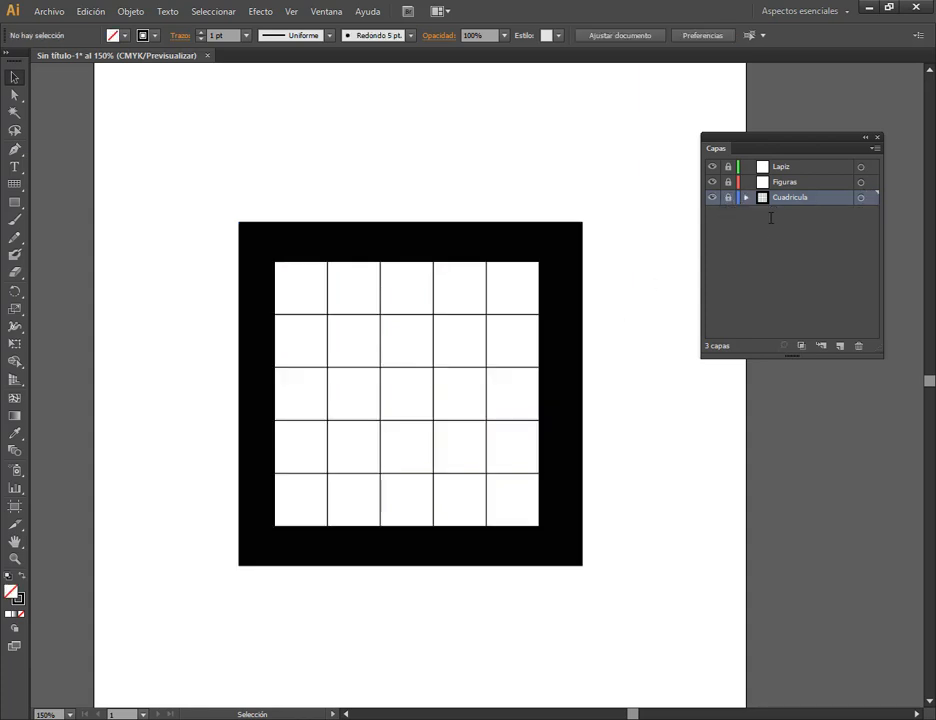
{"action": "left_click_drag", "start_coordinate": [194, 191], "coordinate": [606, 608]}
{"action": "left_click", "coordinate": [669, 35]}
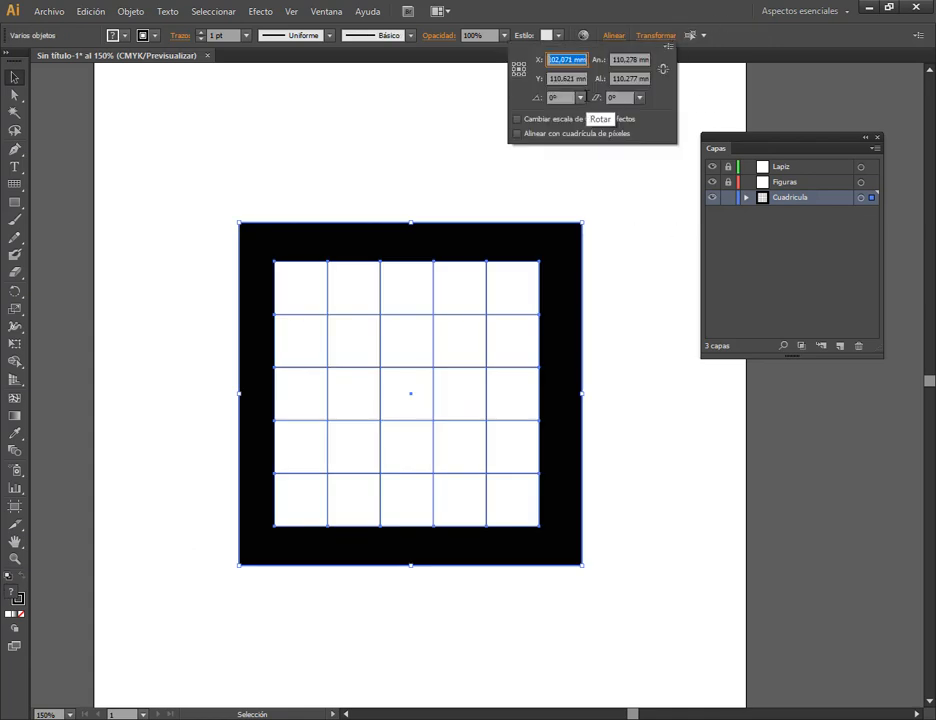
{"action": "left_click", "coordinate": [580, 97]}
{"action": "left_click", "coordinate": [601, 258]}
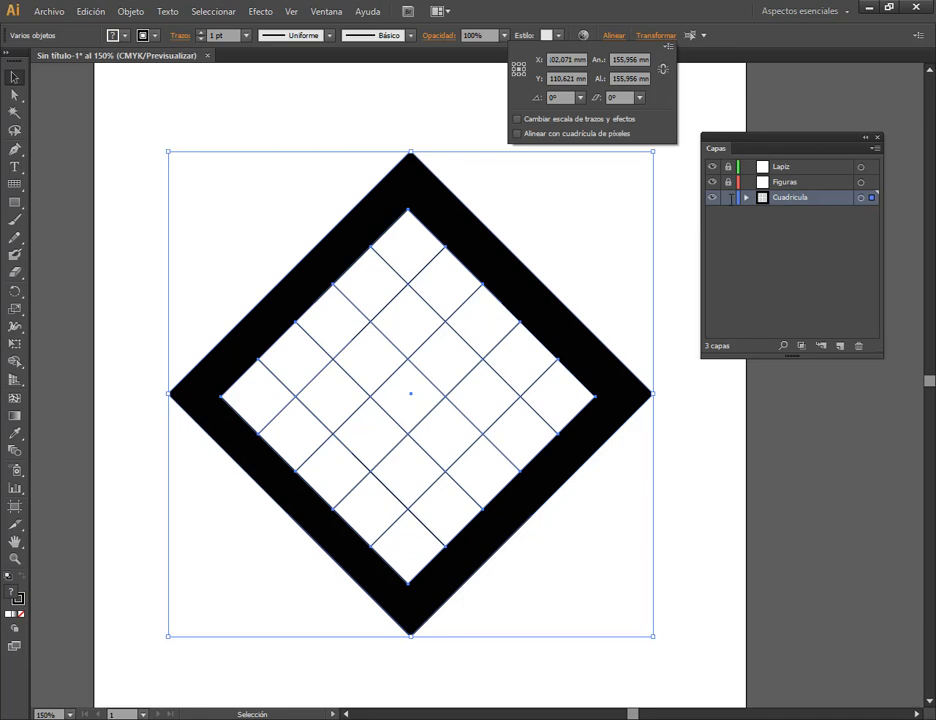
{"action": "left_click", "coordinate": [731, 199]}
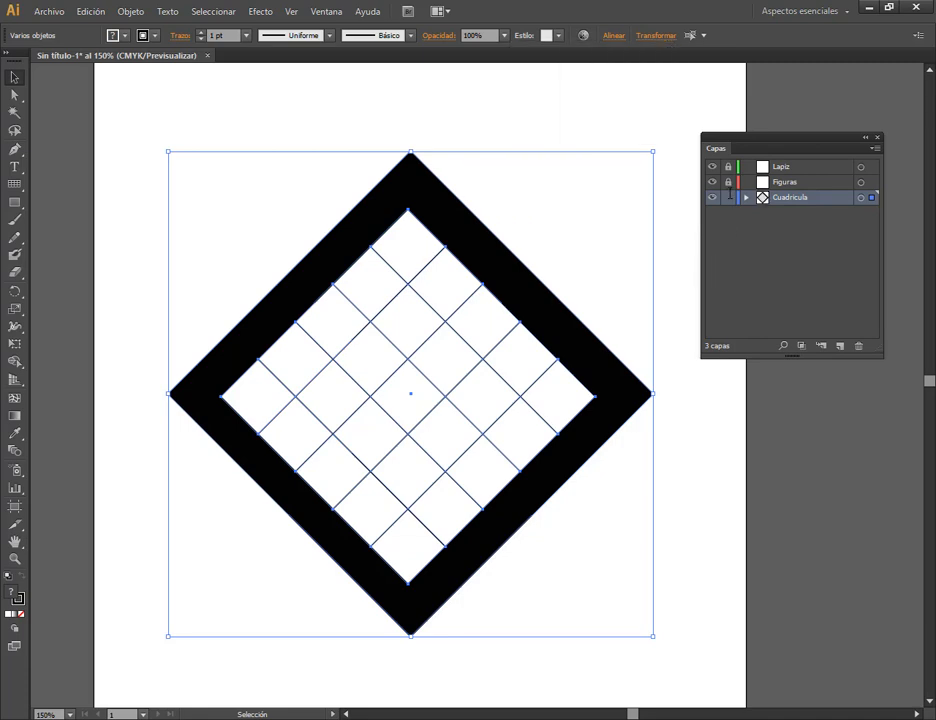
{"action": "left_click", "coordinate": [729, 197]}
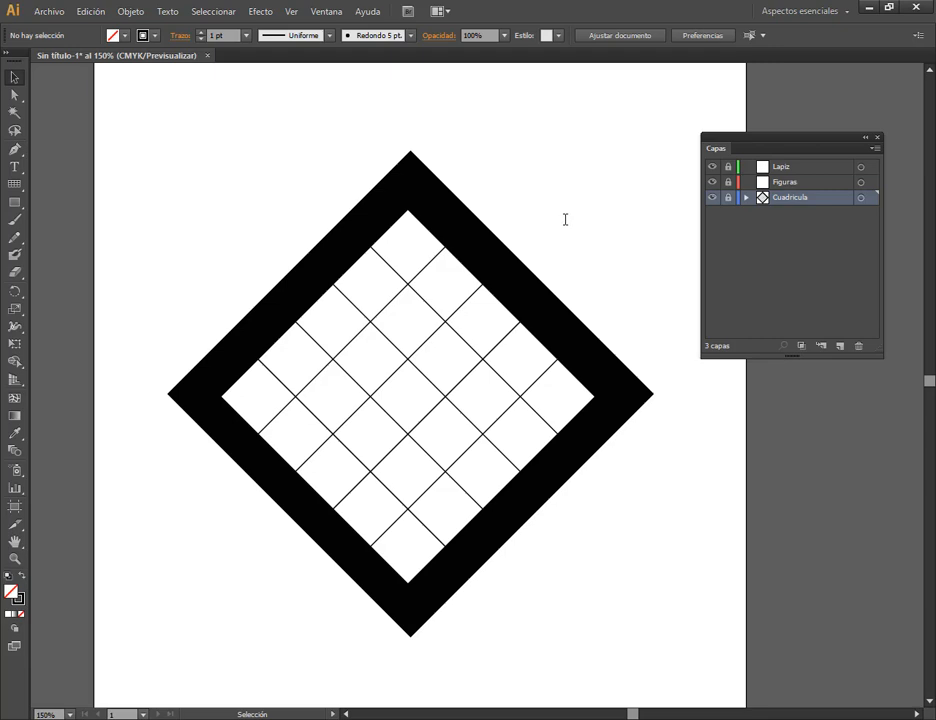
Save the document on the desktop (Escritorio) as lapiz.ai in Adobe Illustrator format, with Illustrator CS6 as the version.
{"action": "left_click", "coordinate": [49, 11]}
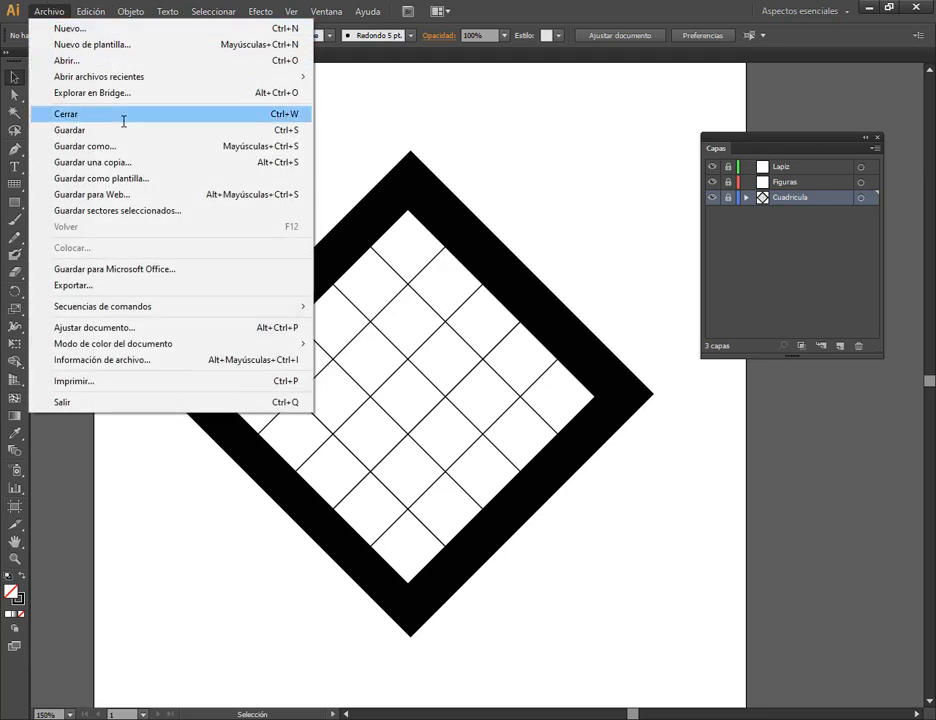
{"action": "left_click", "coordinate": [125, 130]}
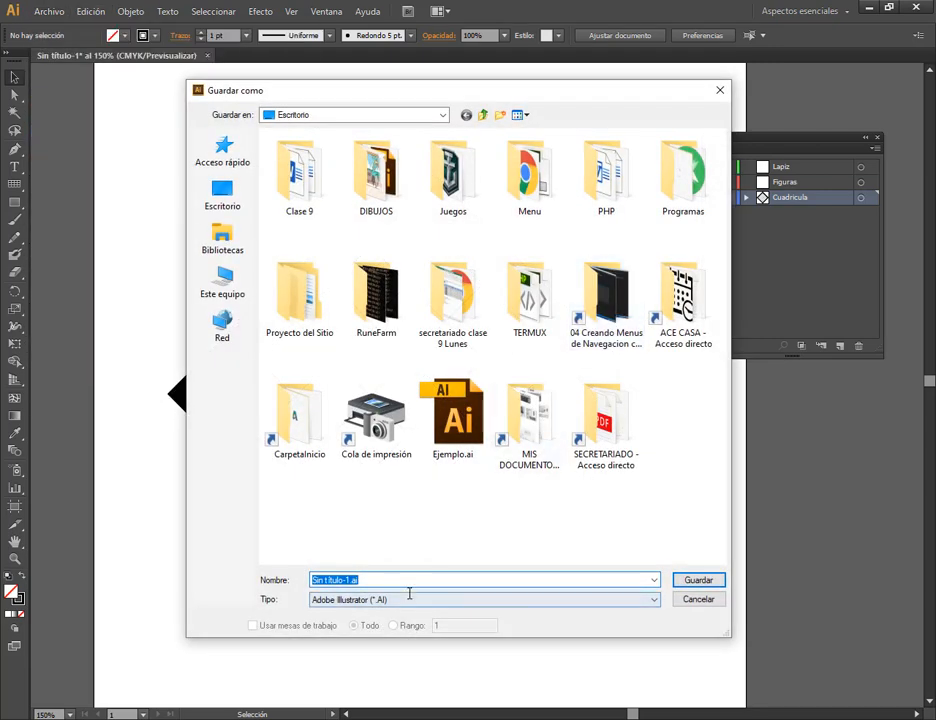
{"action": "type", "text": "lapiz.ai"}
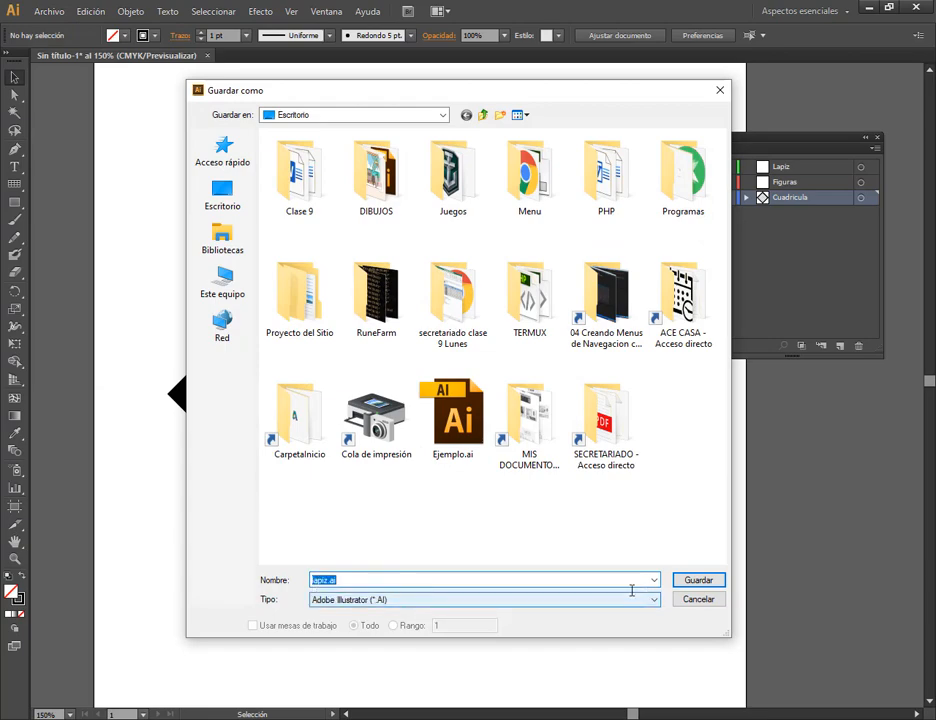
{"action": "left_click", "coordinate": [682, 580]}
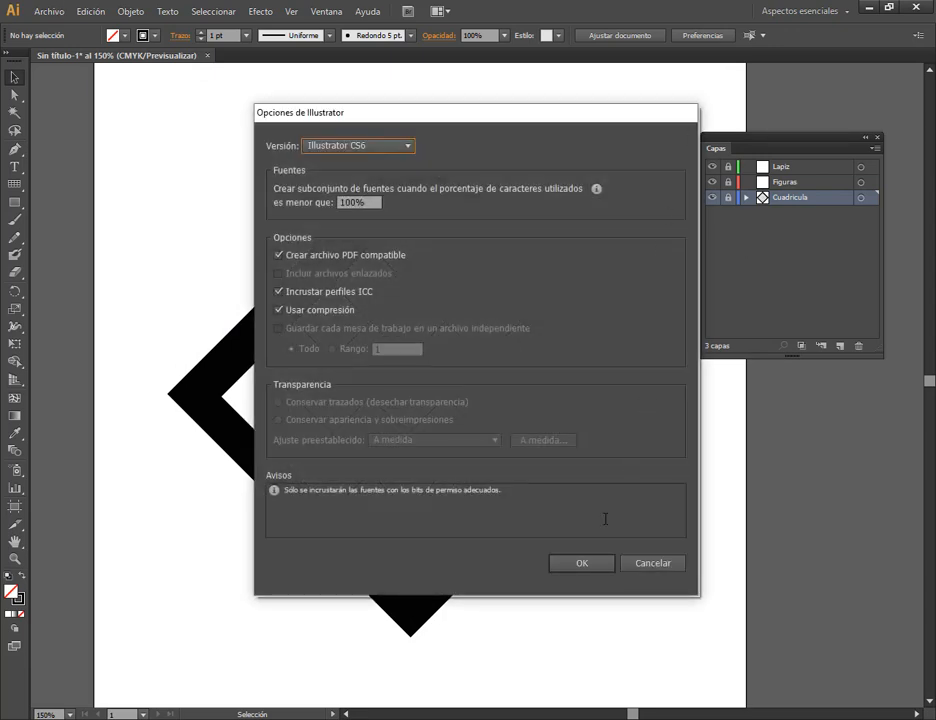
{"action": "left_click", "coordinate": [582, 562]}
{"action": "left_click", "coordinate": [48, 11]}
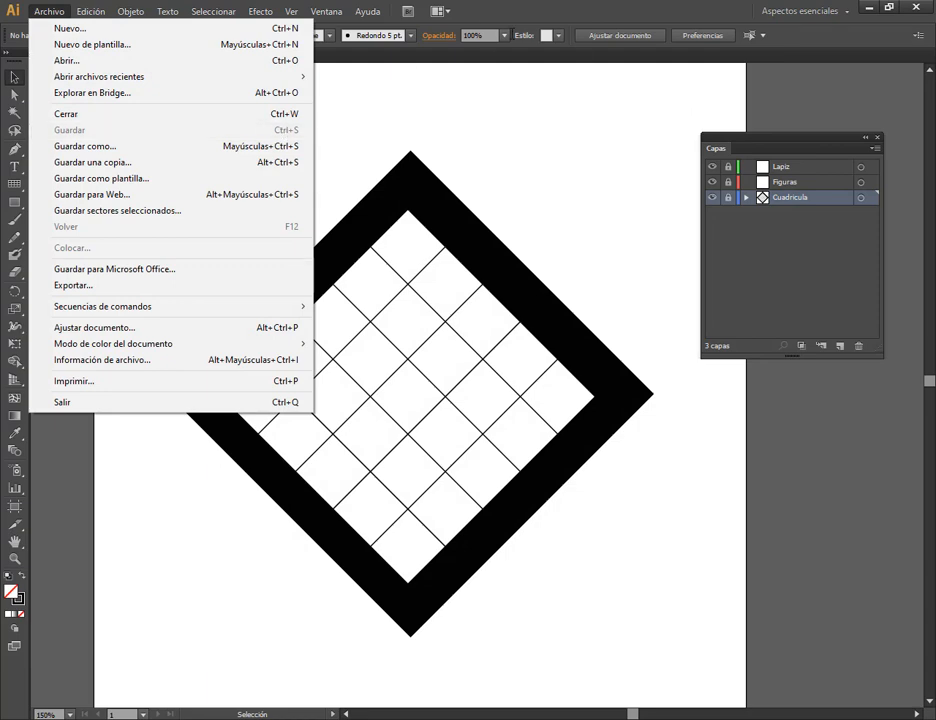
{"action": "left_click", "coordinate": [515, 5]}
Unlock the Cuadricula layer, move the diamond-shaped grid and frame slightly down and to the right, and lock the layer again.
{"action": "scroll", "coordinate": [438, 410], "scroll_direction": "down", "scroll_amount": 1}
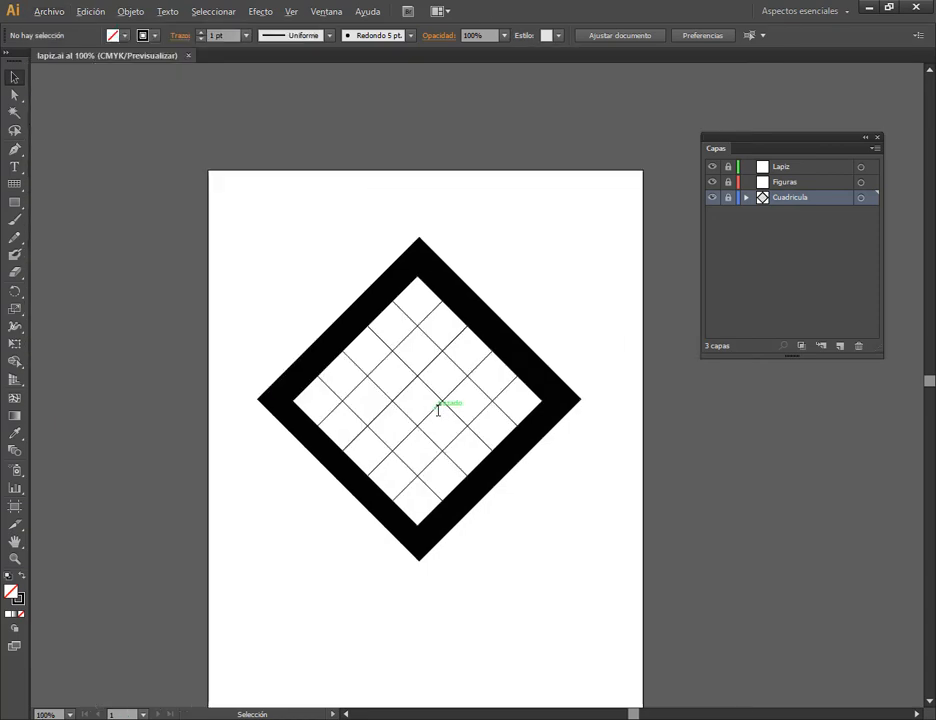
{"action": "left_click", "coordinate": [729, 198]}
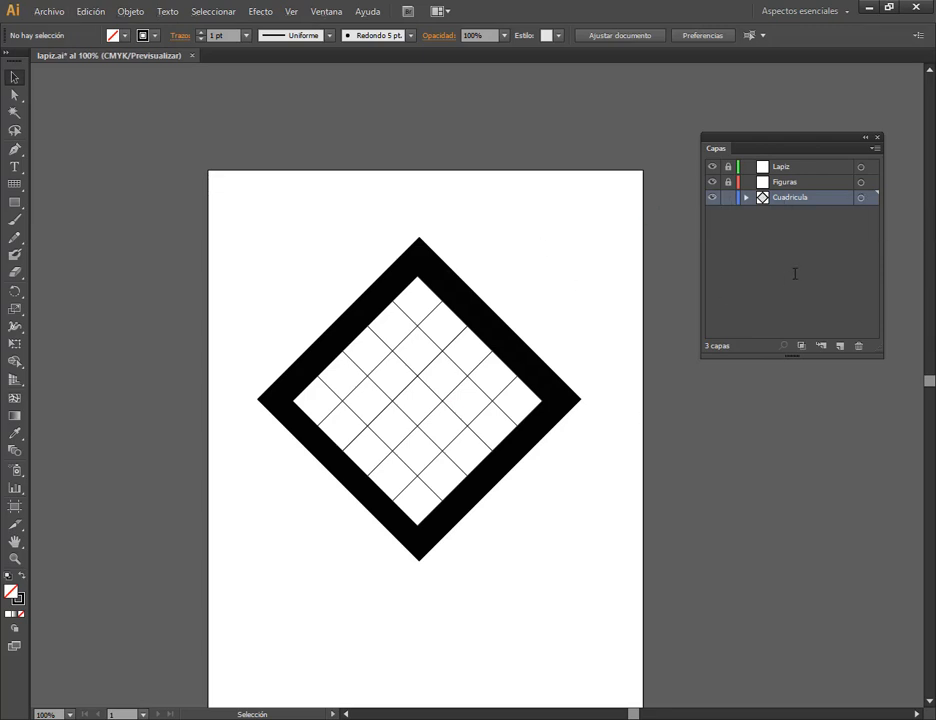
{"action": "left_click", "coordinate": [445, 338]}
{"action": "left_click_drag", "start_coordinate": [422, 309], "coordinate": [428, 315]}
{"action": "left_click", "coordinate": [729, 197]}
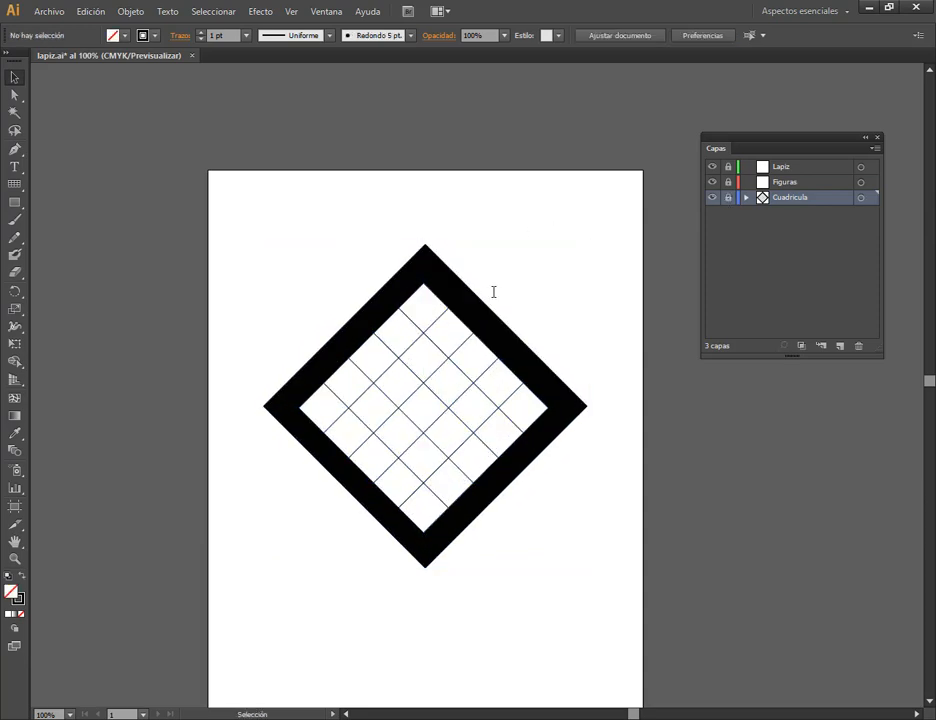
Move the diamond-shaped grid and frame slightly lower on the artboard, and make the unlocked Figuras layer active.
{"action": "left_click_drag", "start_coordinate": [403, 390], "coordinate": [412, 428]}
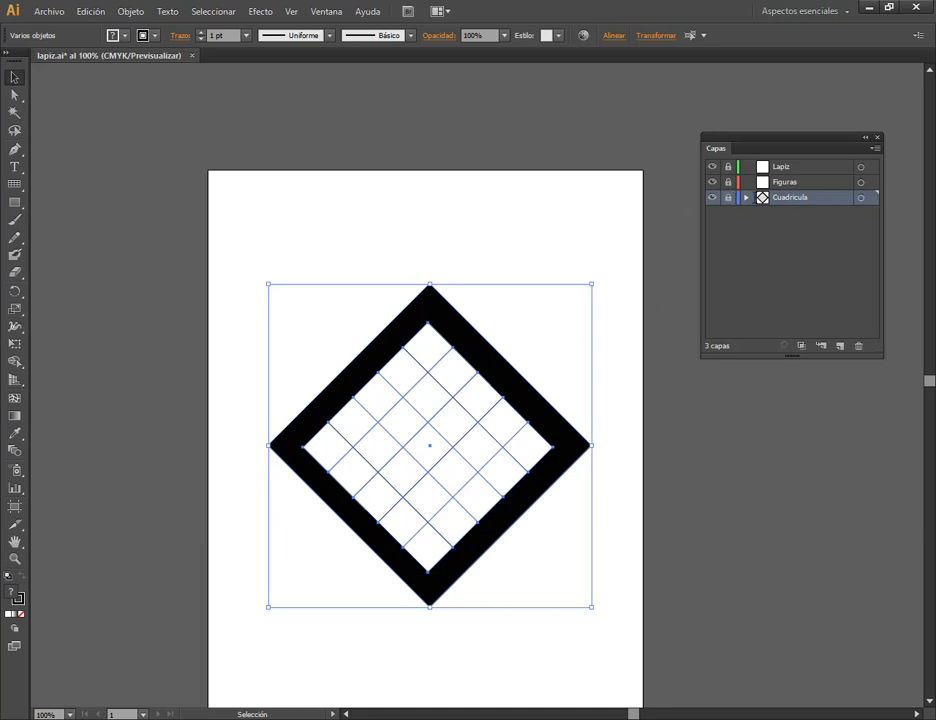
{"action": "left_click", "coordinate": [790, 183]}
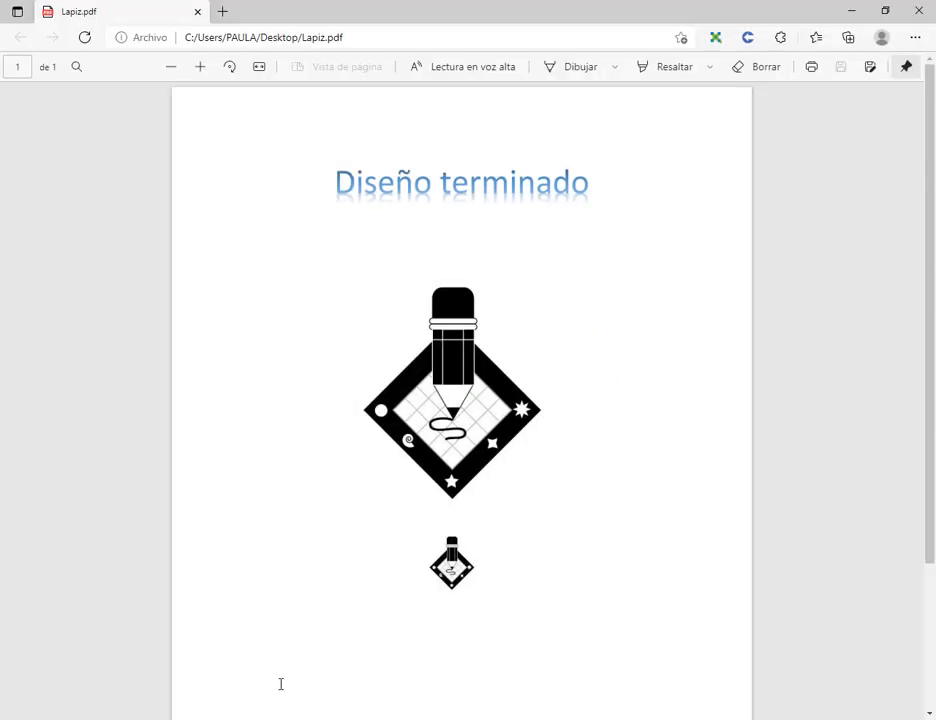
Examine the finished design in Lapiz.pdf up close, especially the small figures along the diamond's frame.
{"action": "left_click", "coordinate": [197, 718]}
{"action": "left_click", "coordinate": [80, 600]}
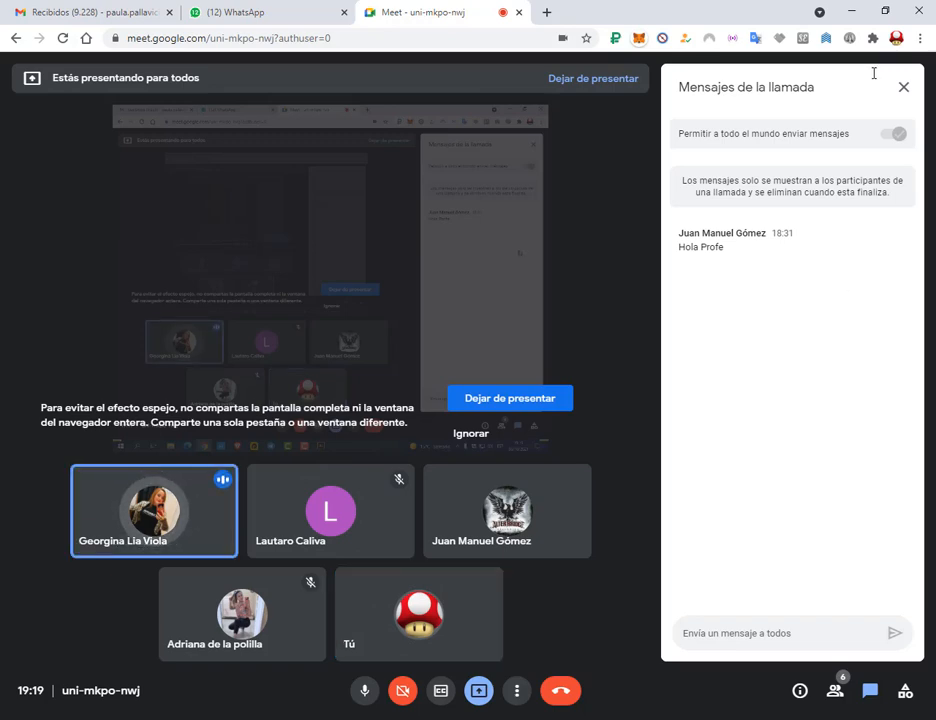
{"action": "left_click", "coordinate": [854, 10]}
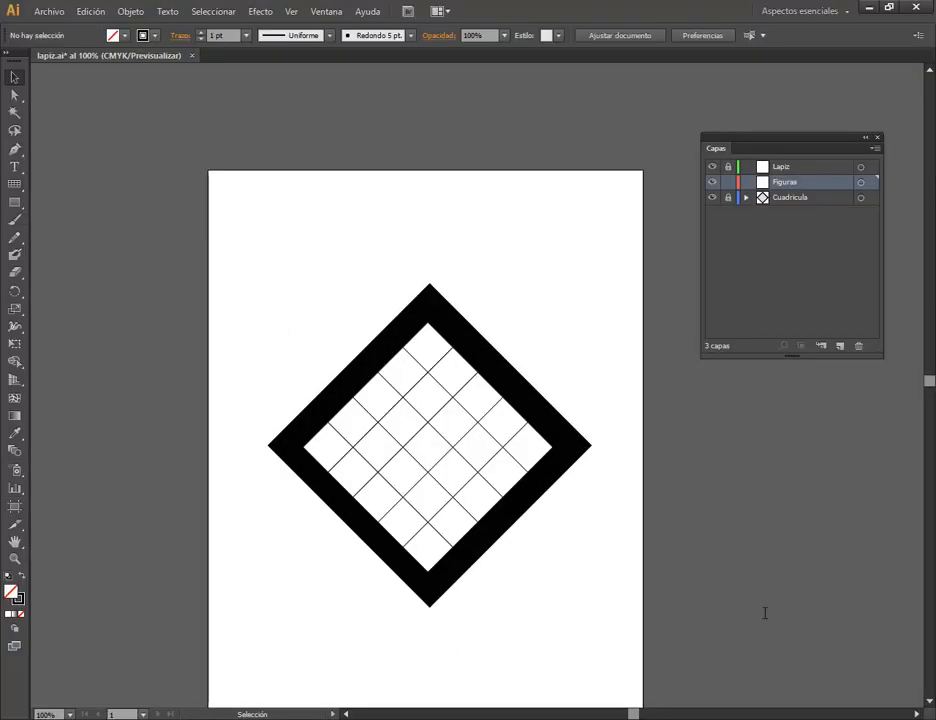
{"action": "scroll", "coordinate": [500, 520], "scroll_direction": "down", "scroll_amount": 1}
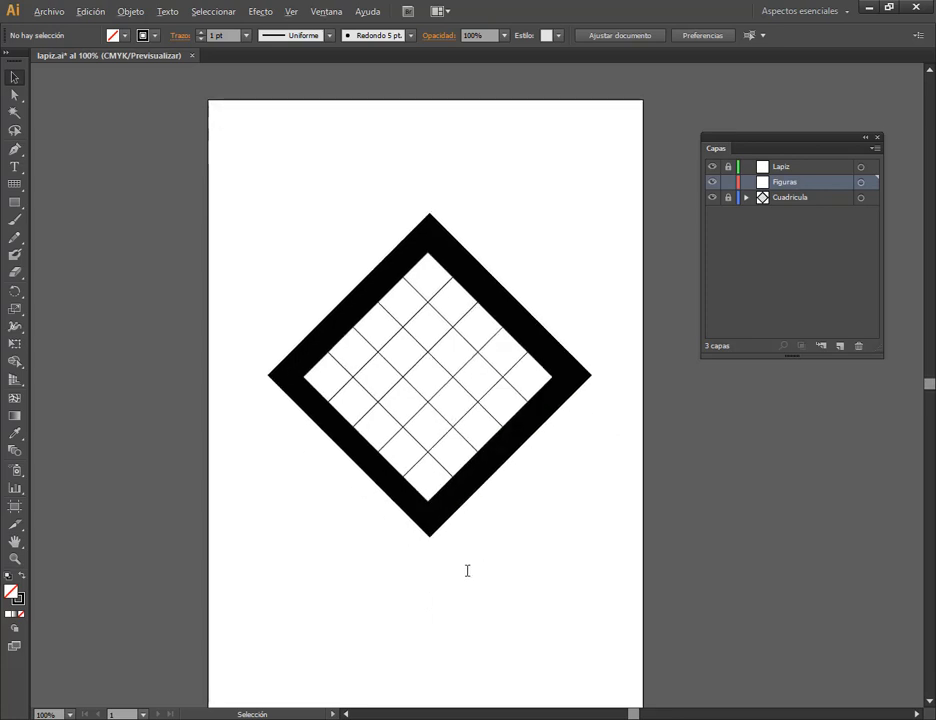
{"action": "scroll", "coordinate": [466, 570], "scroll_direction": "up", "scroll_amount": 1}
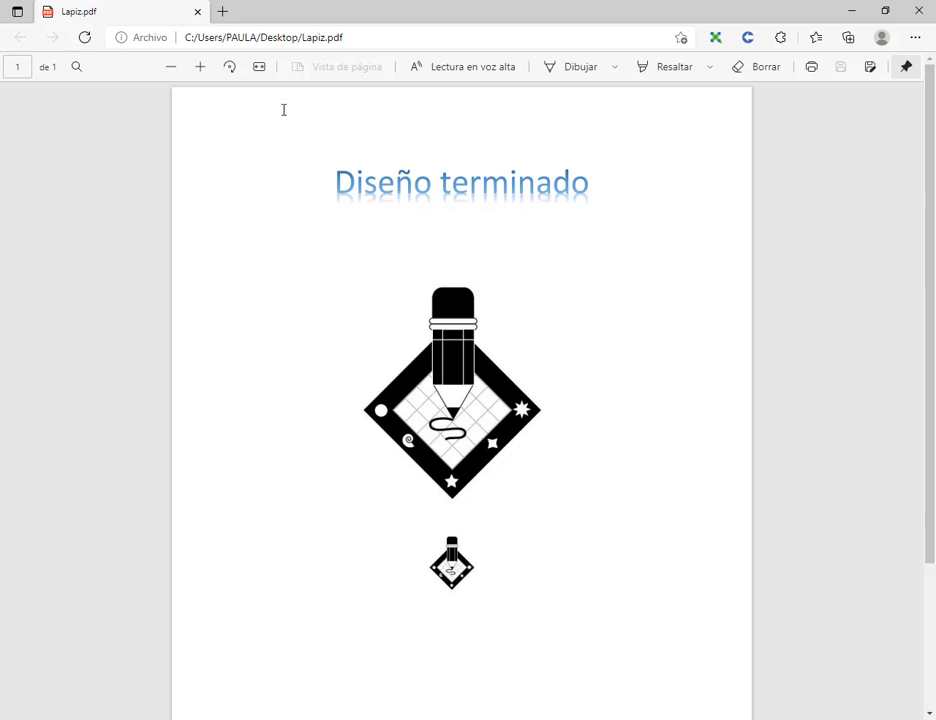
{"action": "left_click", "coordinate": [200, 66]}
{"action": "left_click", "coordinate": [200, 66]}
{"action": "left_click", "coordinate": [200, 66]}
{"action": "scroll", "coordinate": [370, 420], "scroll_direction": "down", "scroll_amount": 3}
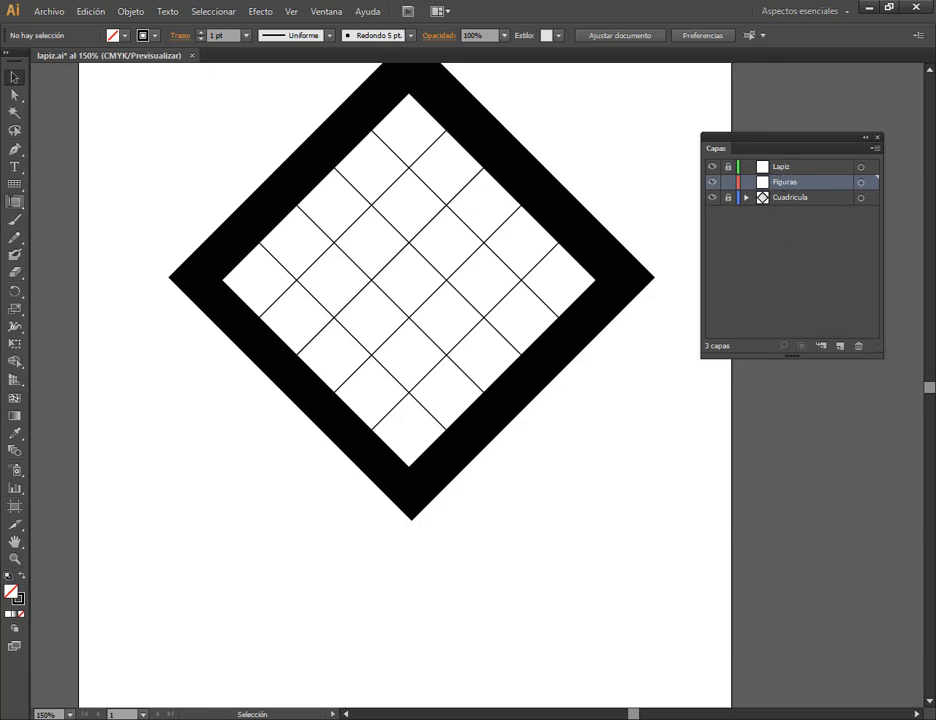
Choose the Ellipse tool and try a white fill and a blue fill for new shapes.
{"action": "left_click", "coordinate": [13, 202]}
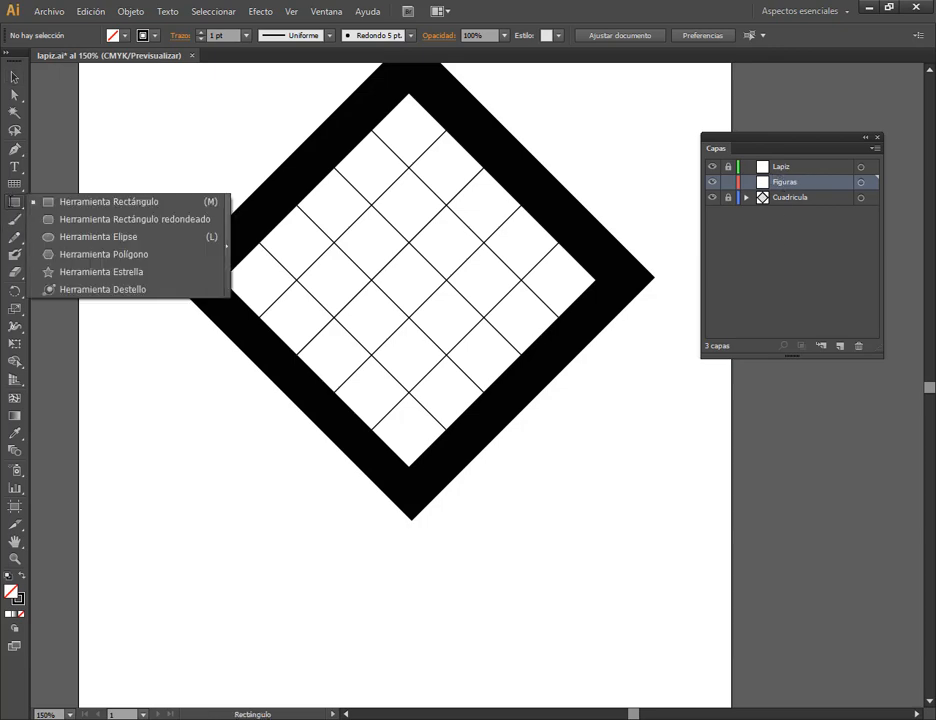
{"action": "left_click", "coordinate": [70, 236]}
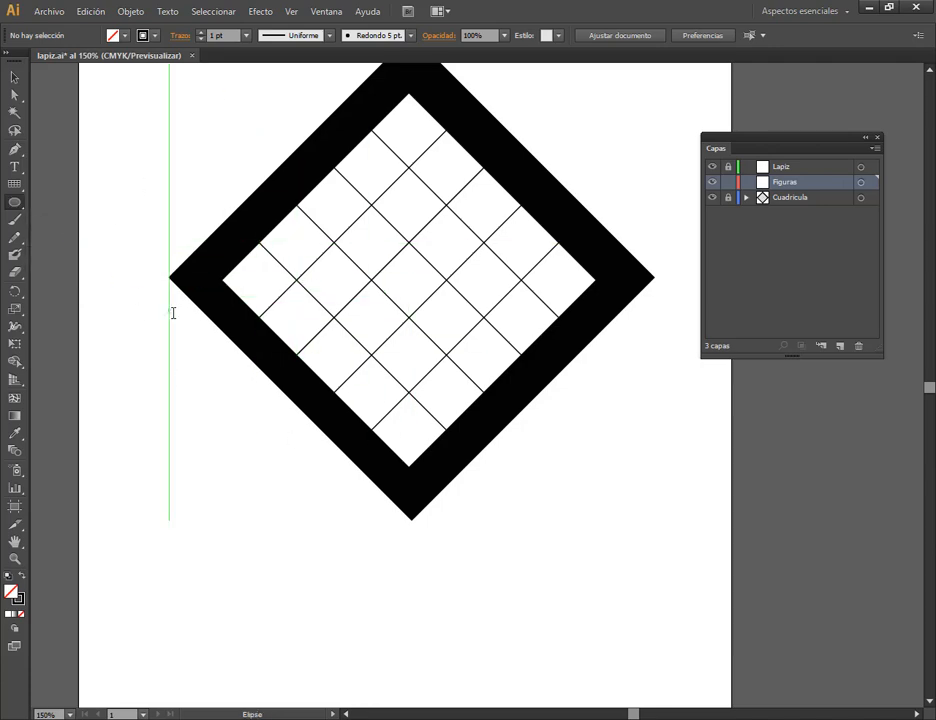
{"action": "left_click", "coordinate": [113, 35]}
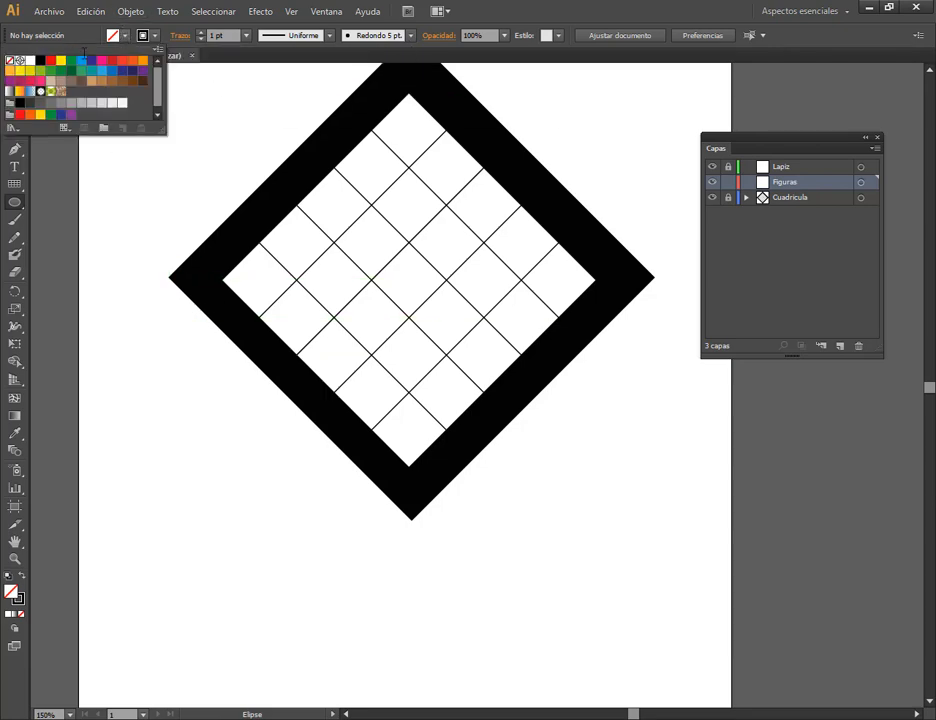
{"action": "left_click", "coordinate": [31, 61]}
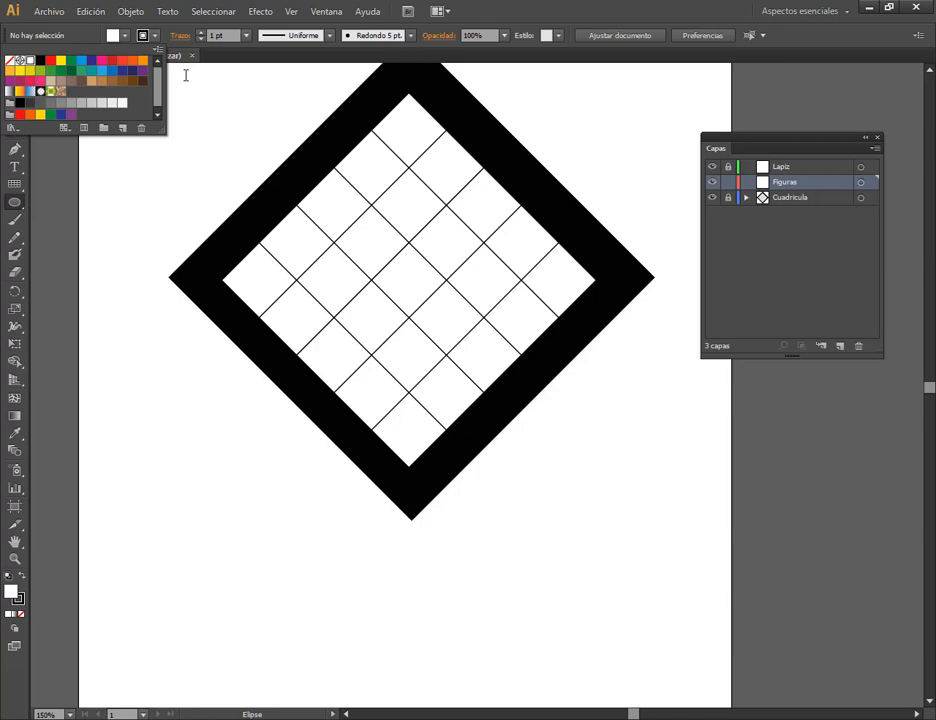
{"action": "left_click", "coordinate": [541, 13]}
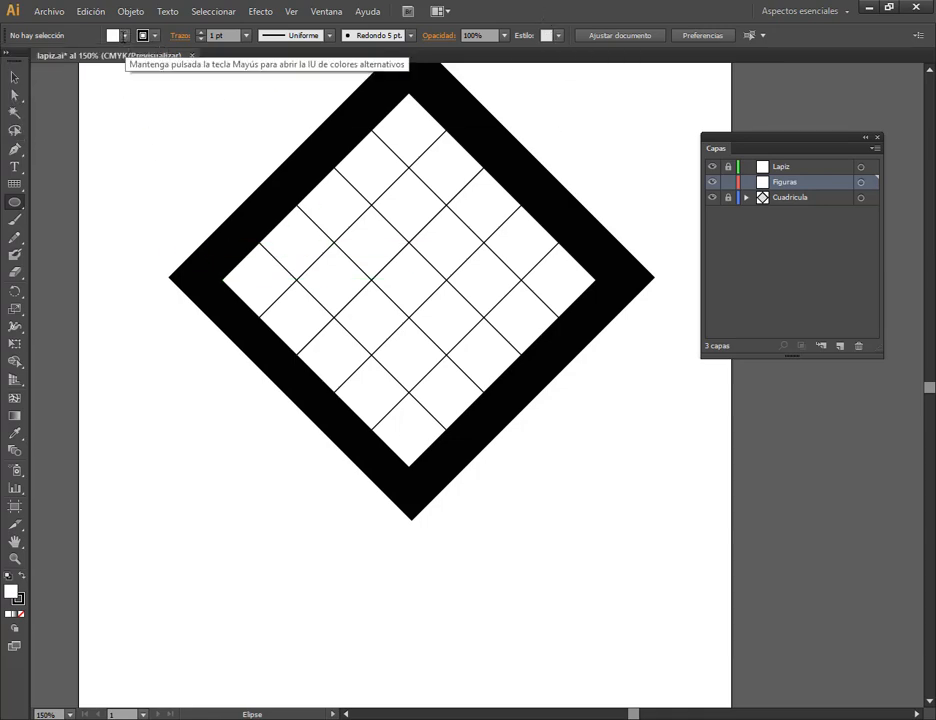
{"action": "left_click", "coordinate": [119, 35]}
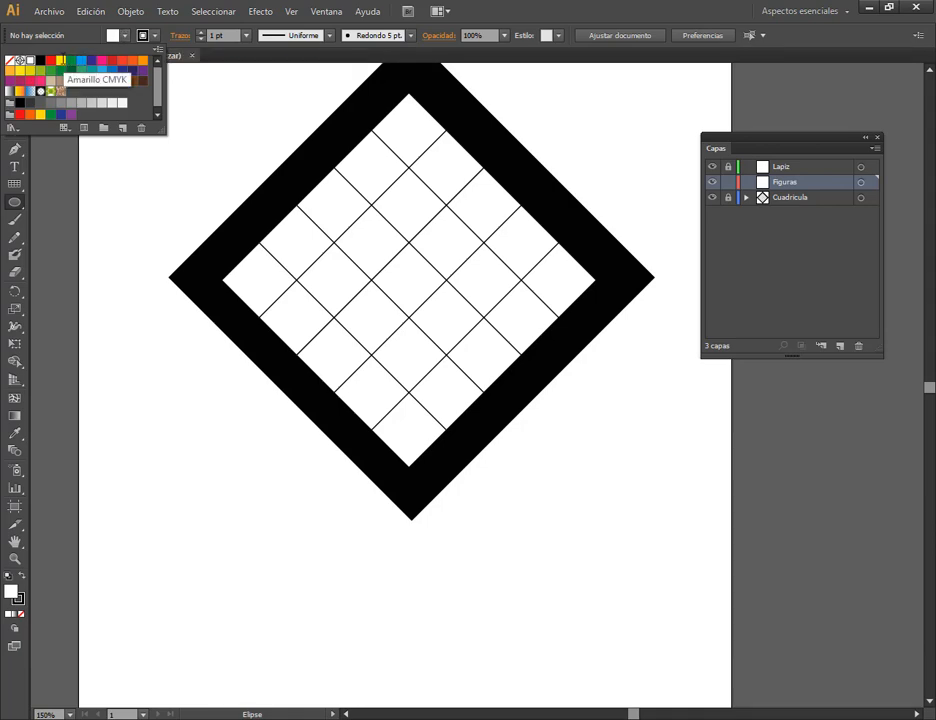
{"action": "left_click", "coordinate": [81, 60]}
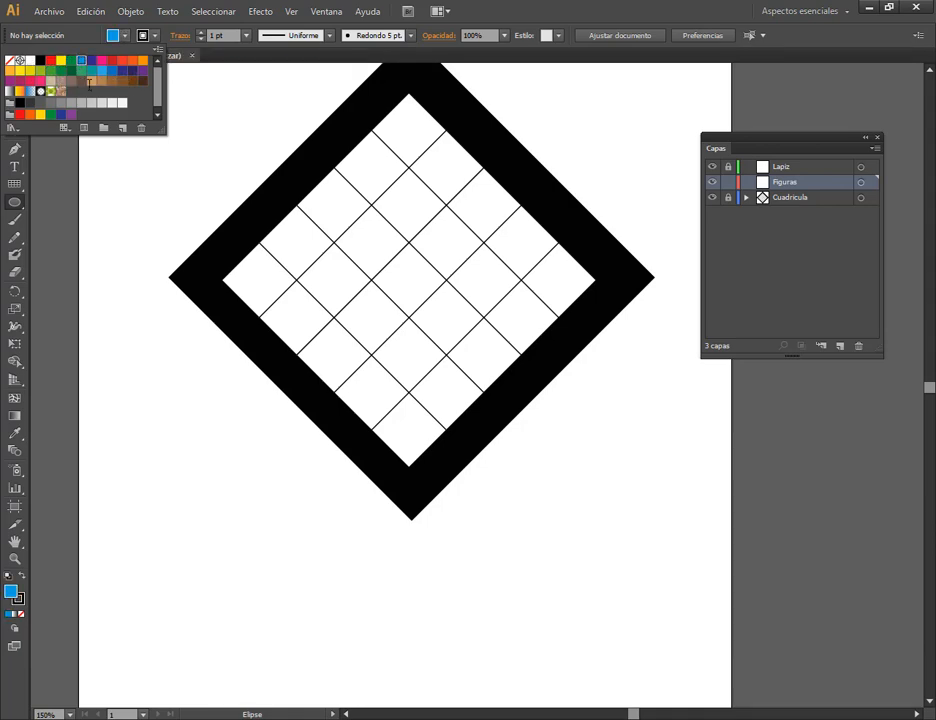
{"action": "left_click", "coordinate": [617, 4]}
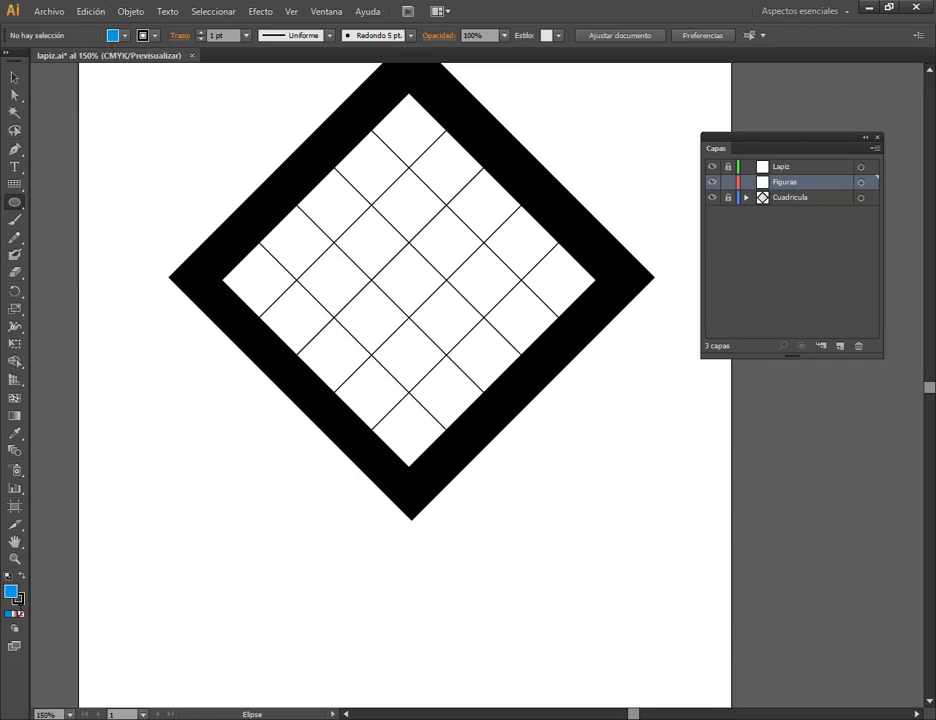
Set both the fill and the stroke to none for new shapes, and close the Color panel.
{"action": "left_click", "coordinate": [21, 614]}
{"action": "left_click", "coordinate": [20, 602]}
{"action": "left_click", "coordinate": [21, 614]}
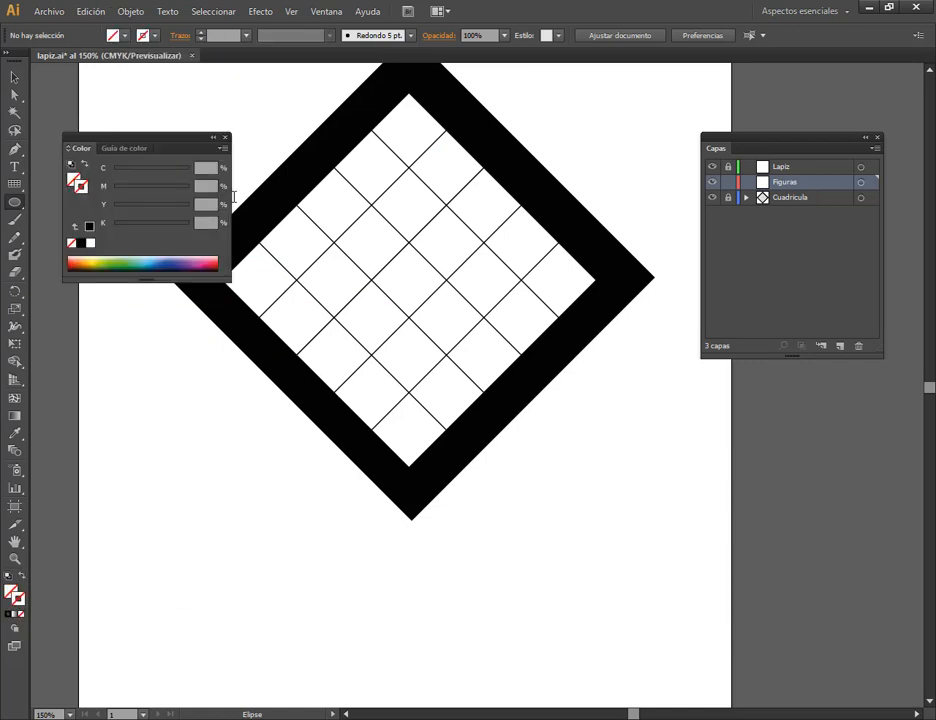
{"action": "left_click", "coordinate": [225, 138]}
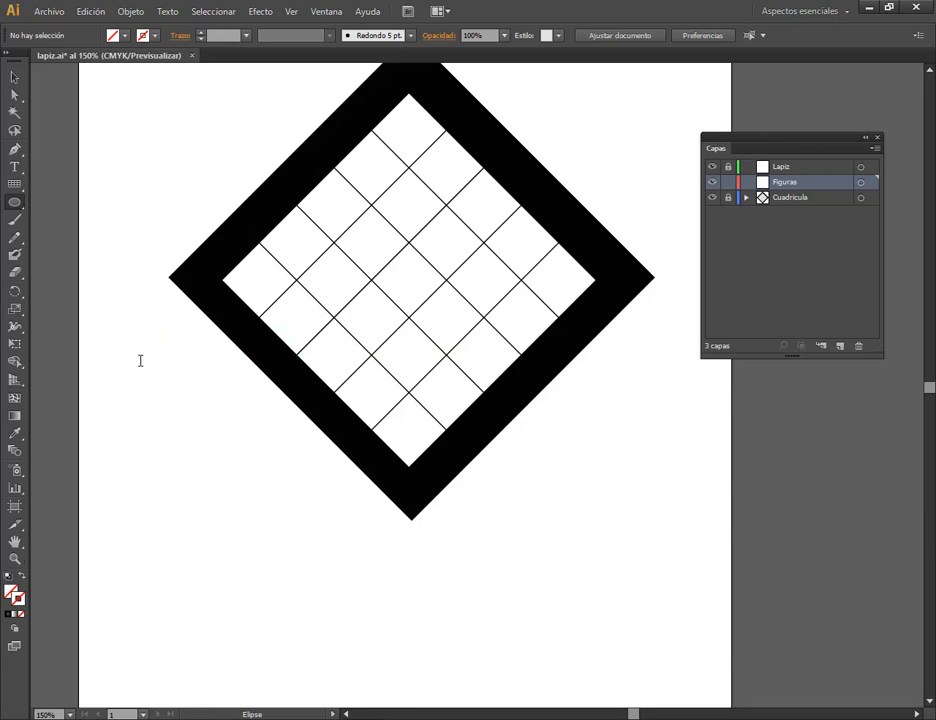
Draw a large ellipse without fill or stroke beside the diamond, move it over the diamond's right corner, and deselect it.
{"action": "left_click_drag", "start_coordinate": [140, 360], "coordinate": [259, 490]}
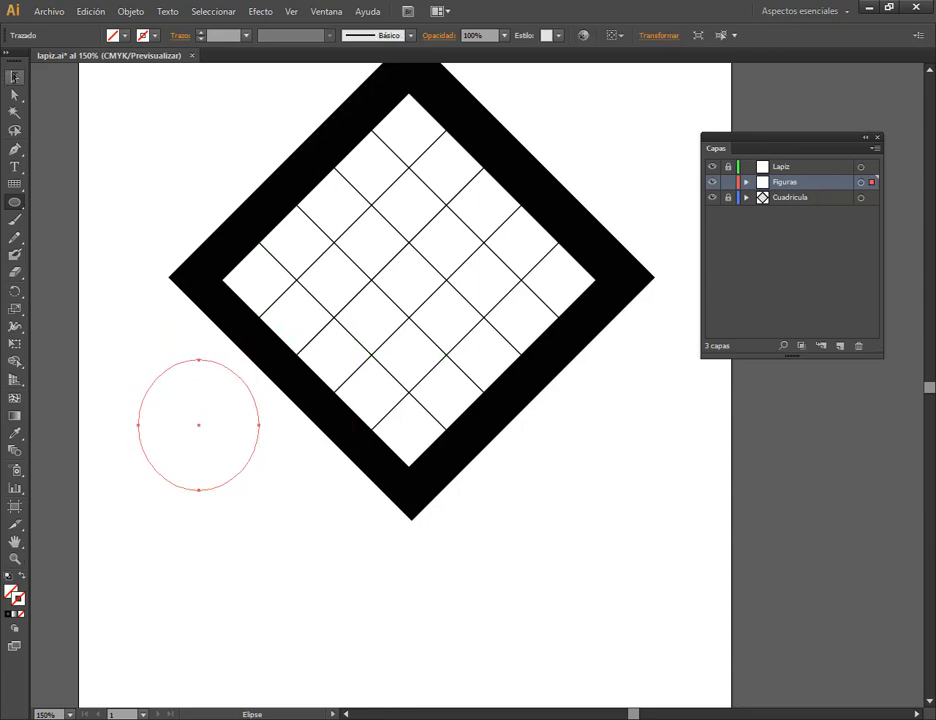
{"action": "left_click", "coordinate": [15, 77]}
{"action": "left_click", "coordinate": [376, 613]}
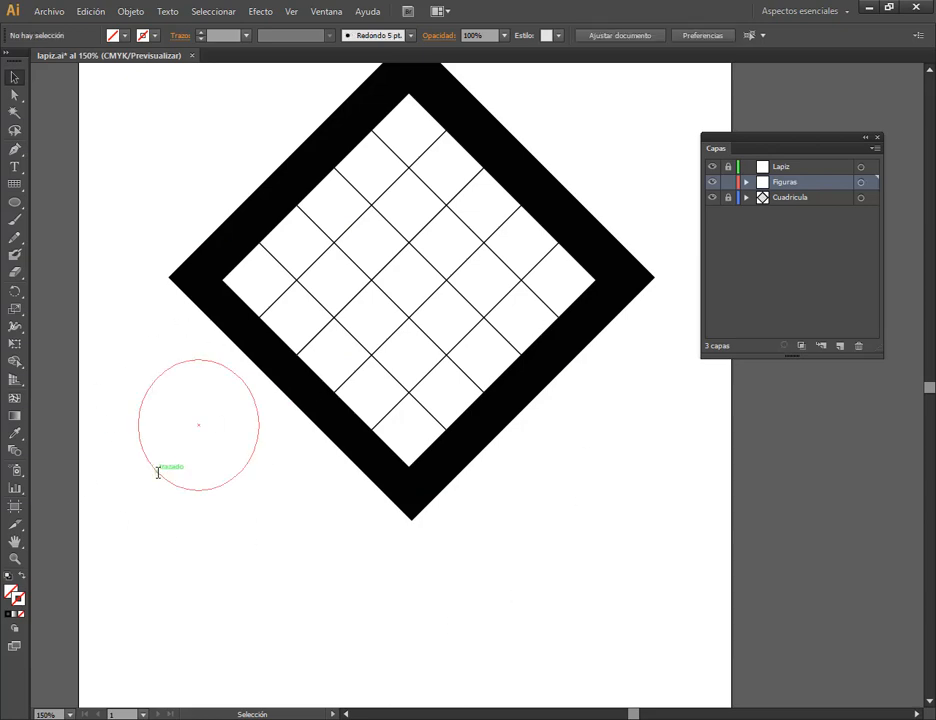
{"action": "left_click_drag", "start_coordinate": [157, 474], "coordinate": [511, 338]}
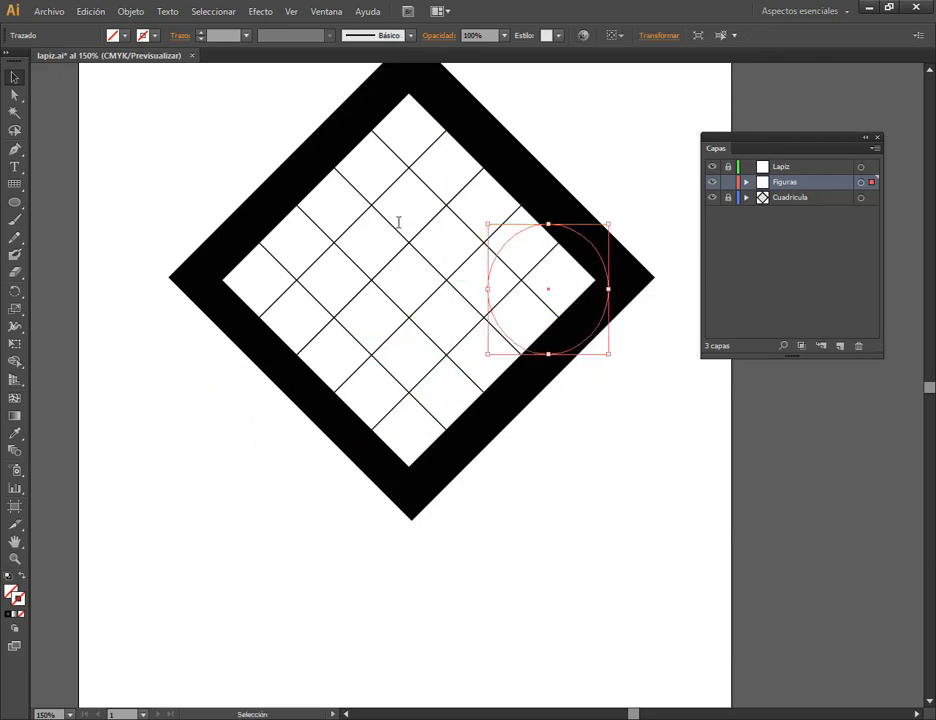
{"action": "left_click", "coordinate": [633, 130]}
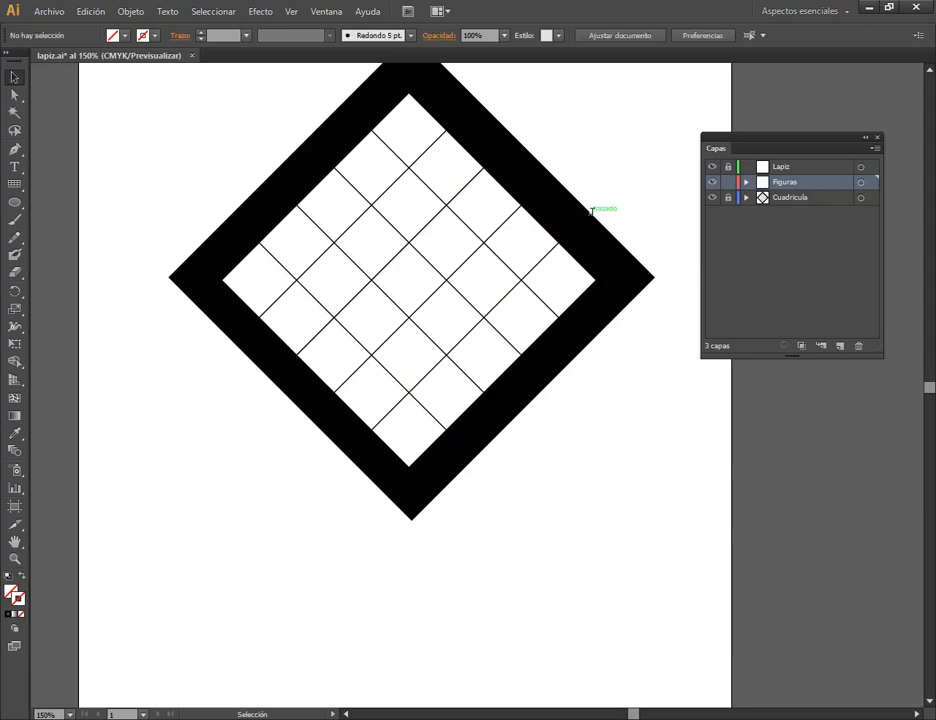
Select the invisible ellipse over the diamond's right corner and fill it with magenta.
{"action": "left_click", "coordinate": [522, 228]}
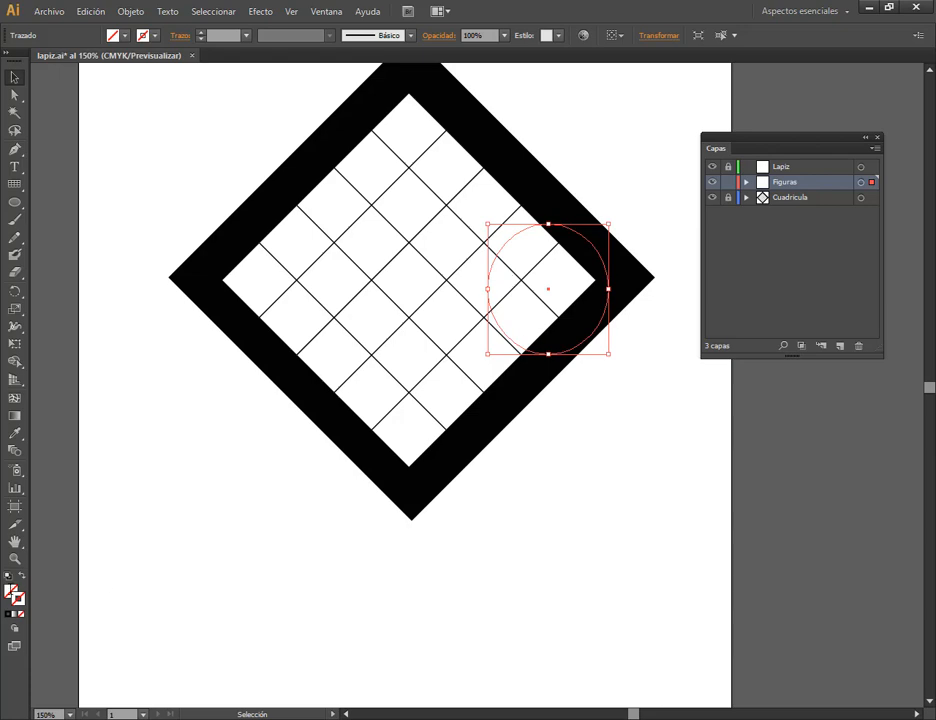
{"action": "left_click", "coordinate": [19, 598]}
{"action": "left_click", "coordinate": [115, 35]}
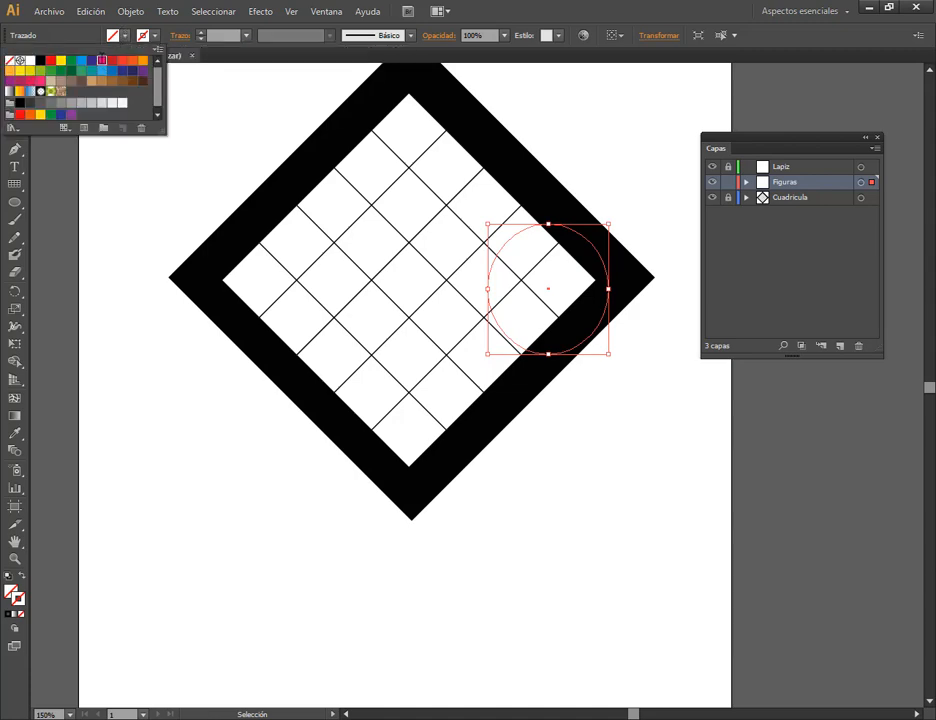
{"action": "left_click", "coordinate": [101, 60]}
{"action": "key", "text": "Escape"}
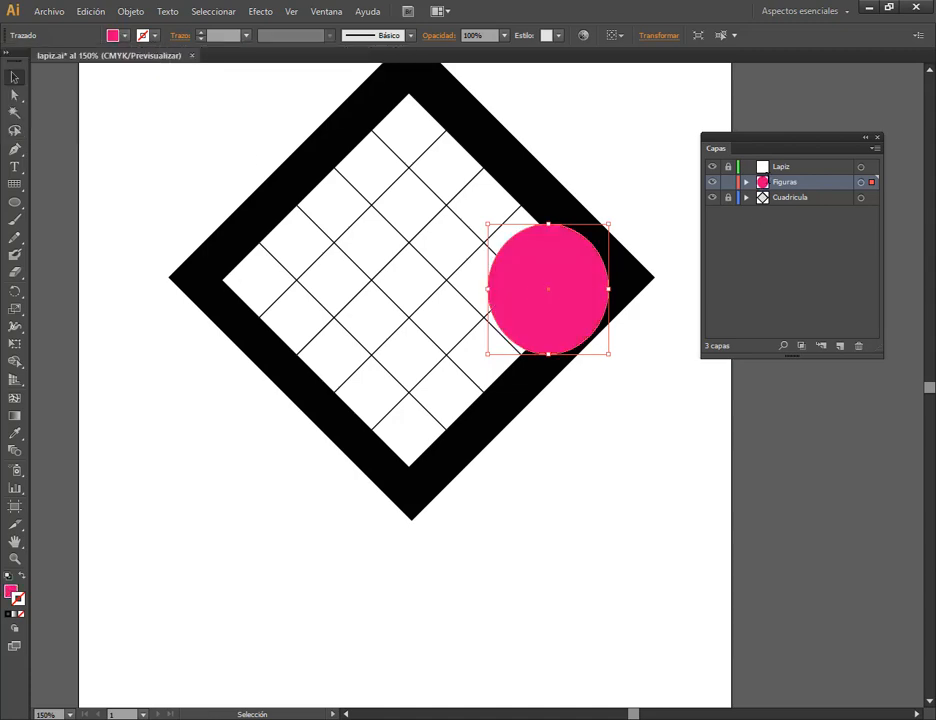
Delete the large magenta ellipse and draw a small magenta circle inside the left corner of the black frame.
{"action": "left_click_drag", "start_coordinate": [558, 303], "coordinate": [185, 355]}
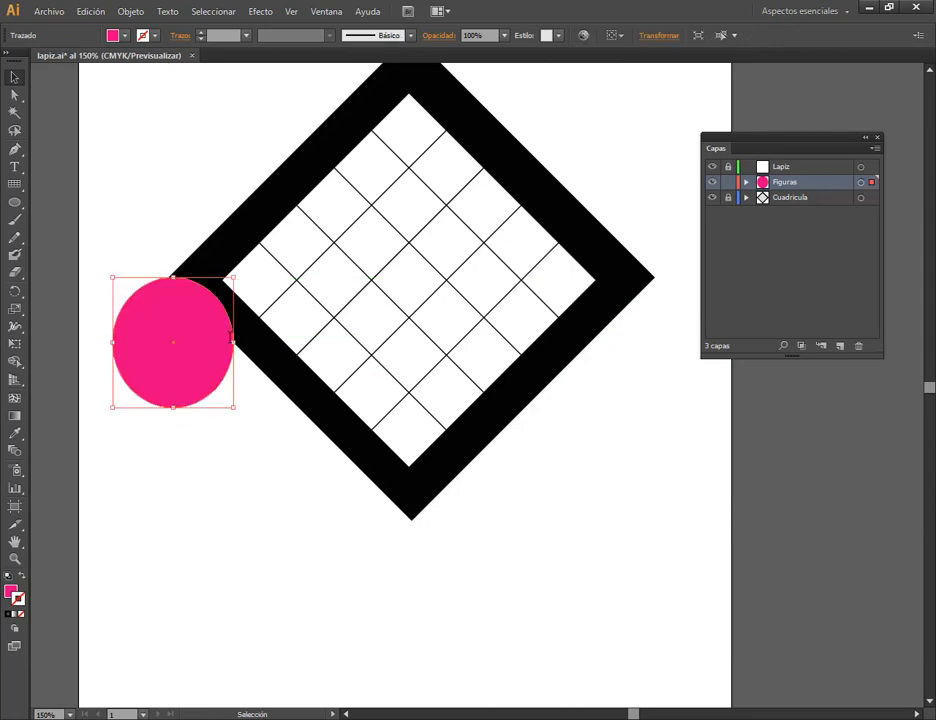
{"action": "key", "text": "Delete"}
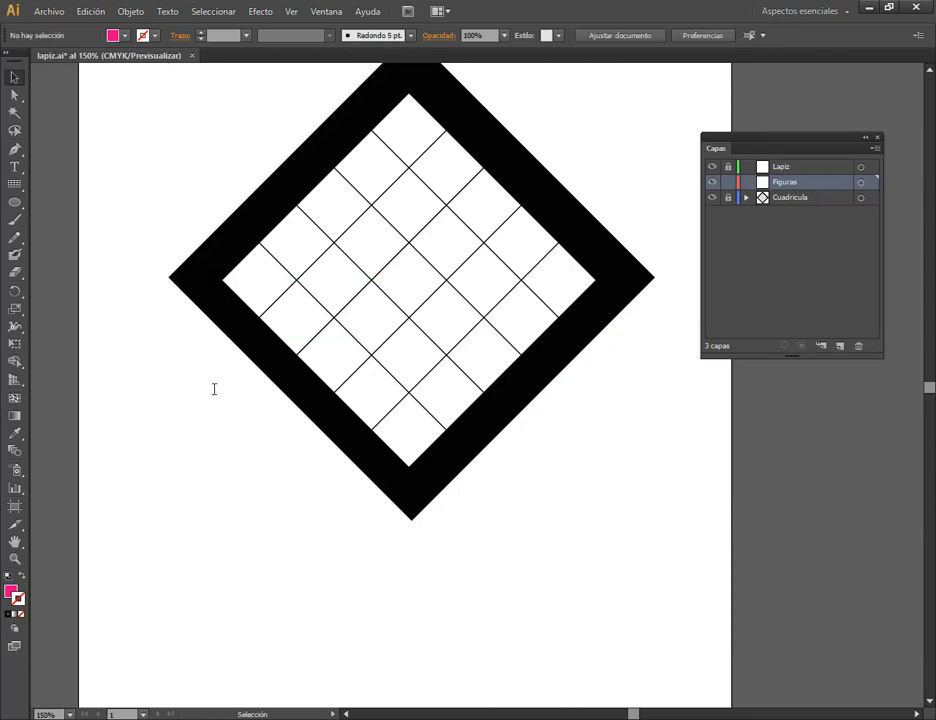
{"action": "key", "text": "l"}
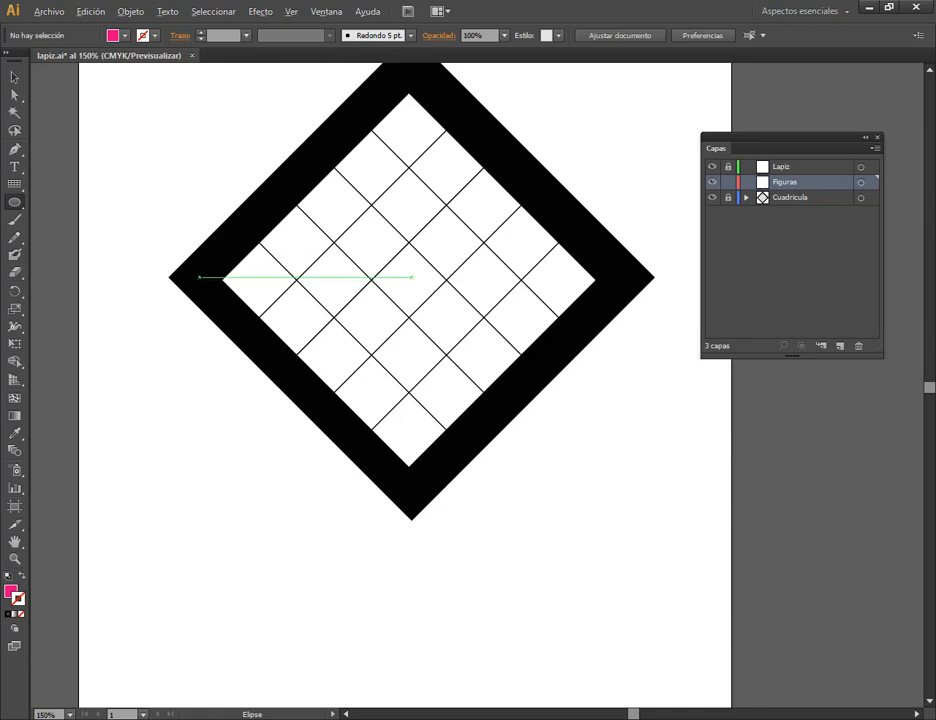
{"action": "left_click_drag", "start_coordinate": [200, 277], "coordinate": [217, 294]}
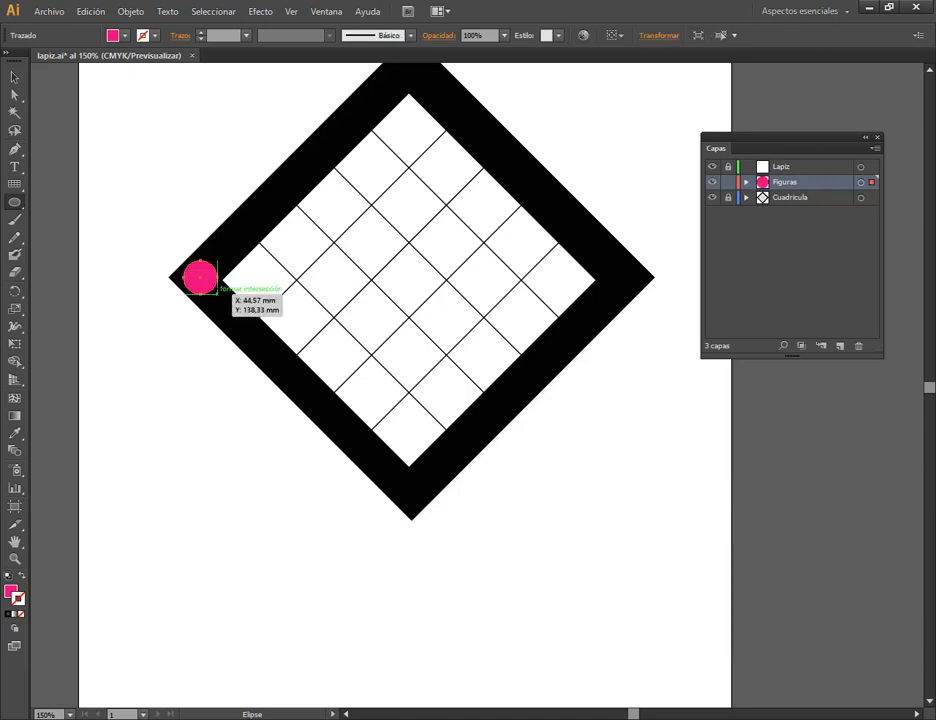
{"action": "key", "text": "ctrl+shift+a"}
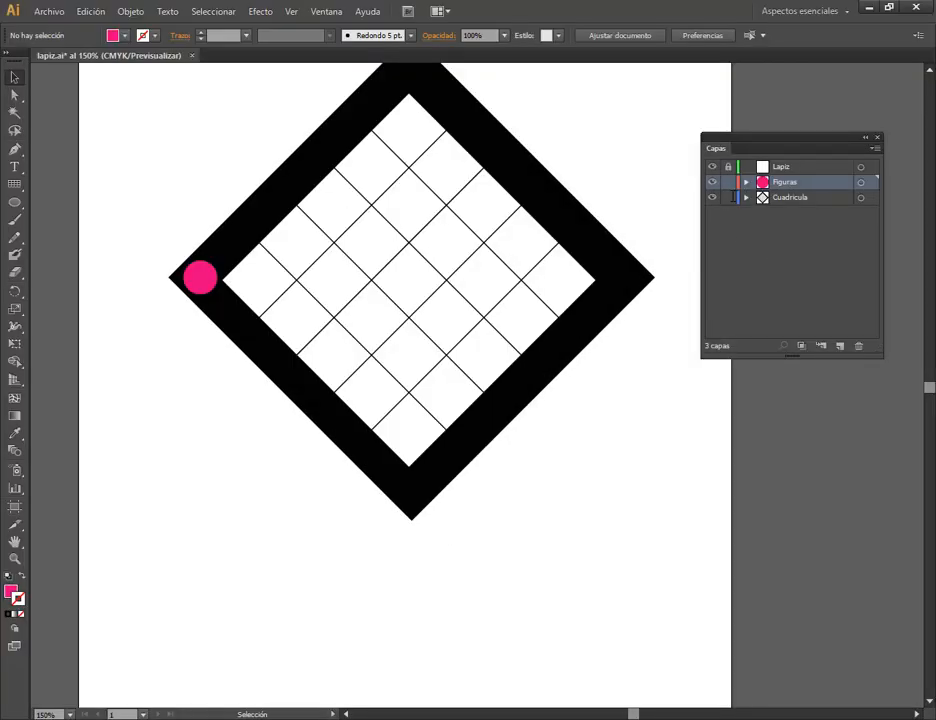
{"action": "left_click", "coordinate": [598, 209]}
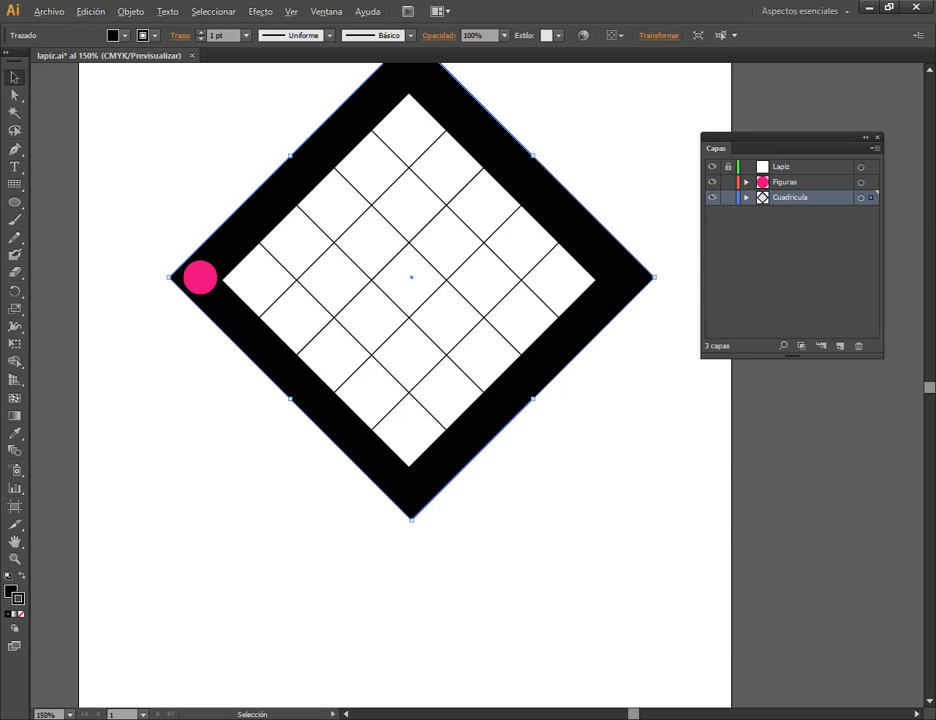
{"action": "scroll", "coordinate": [549, 356], "scroll_direction": "down", "scroll_amount": 1}
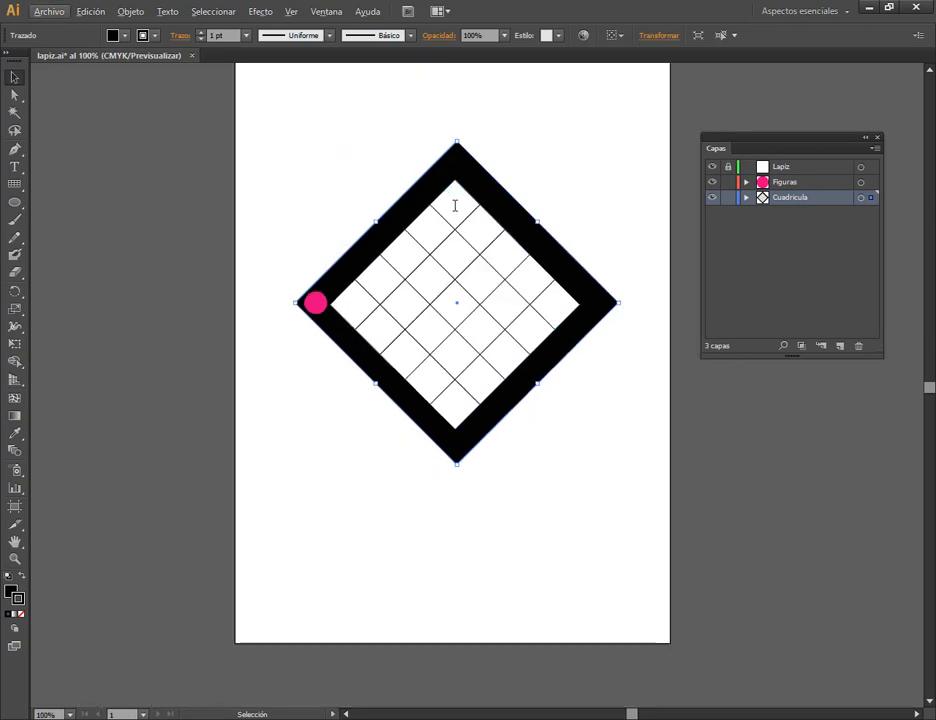
{"action": "left_click", "coordinate": [290, 297]}
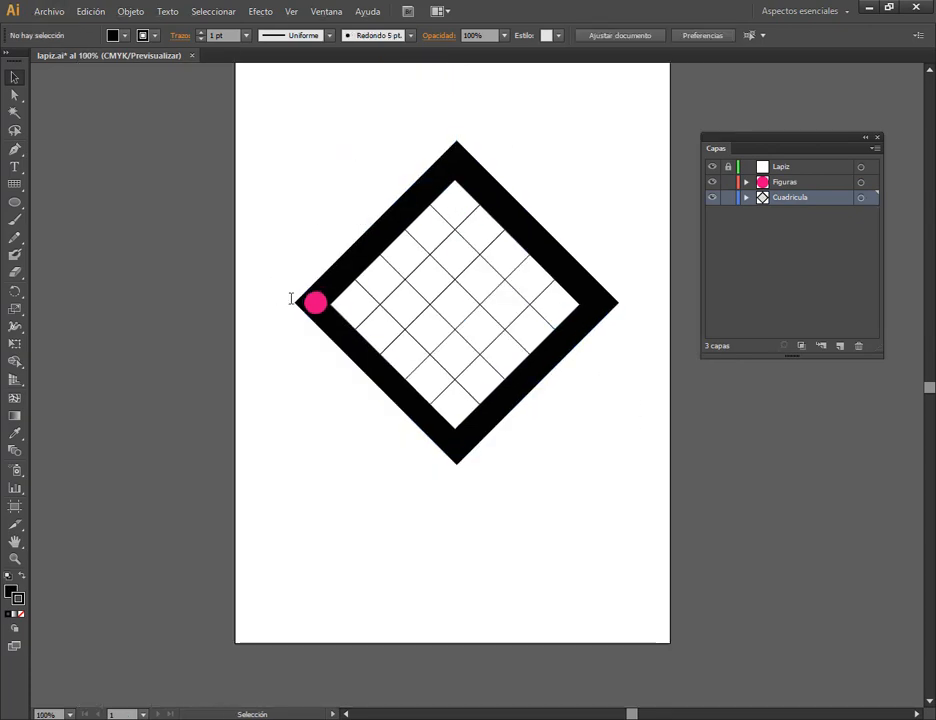
{"action": "left_click", "coordinate": [315, 302]}
{"action": "left_click", "coordinate": [350, 305]}
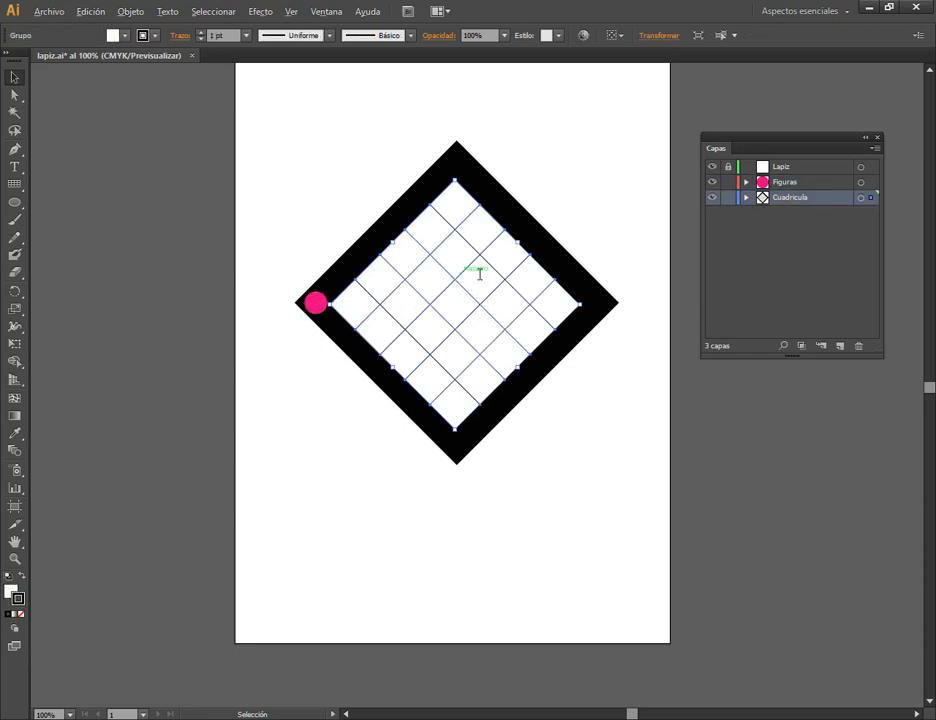
{"action": "scroll", "coordinate": [491, 271], "scroll_direction": "up", "scroll_amount": 1}
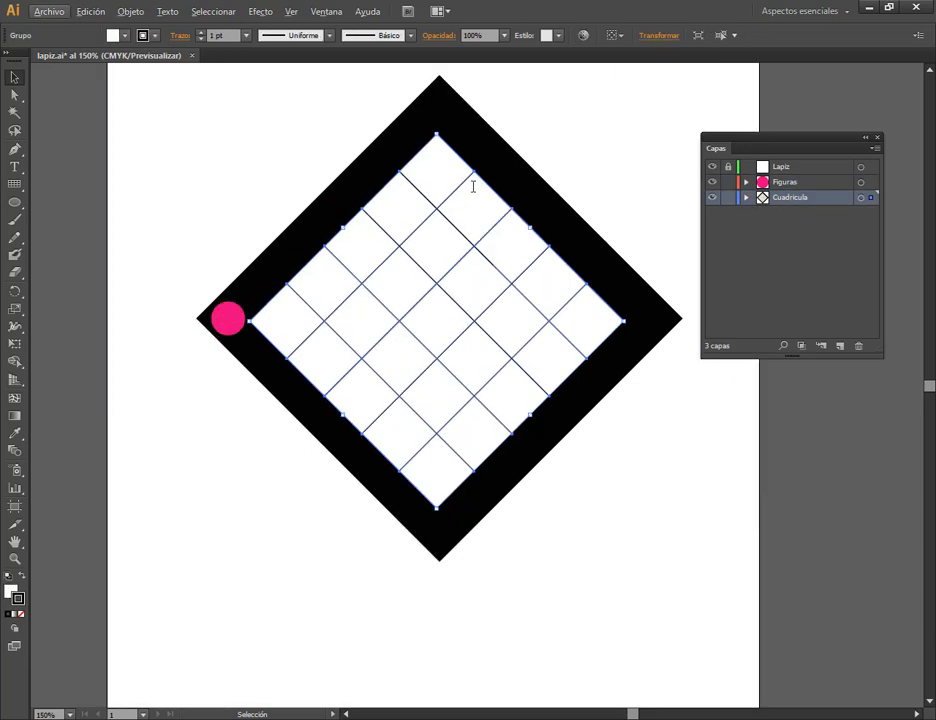
Try resizing the black diamond frame to 200 mm in both width and height.
{"action": "left_click", "coordinate": [500, 166]}
{"action": "left_click", "coordinate": [652, 35]}
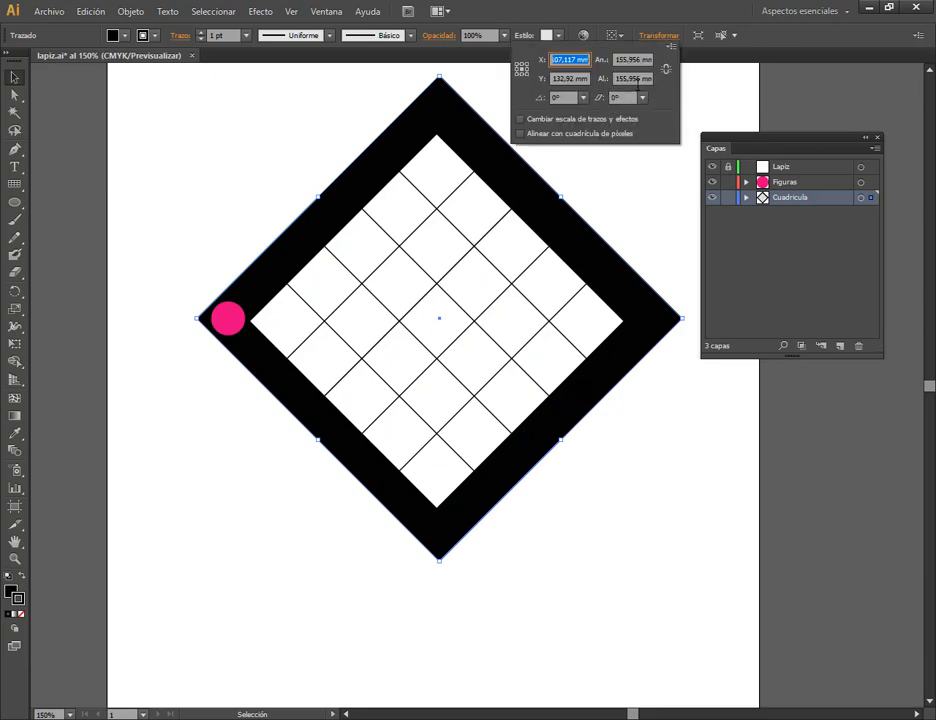
{"action": "left_click", "coordinate": [628, 60]}
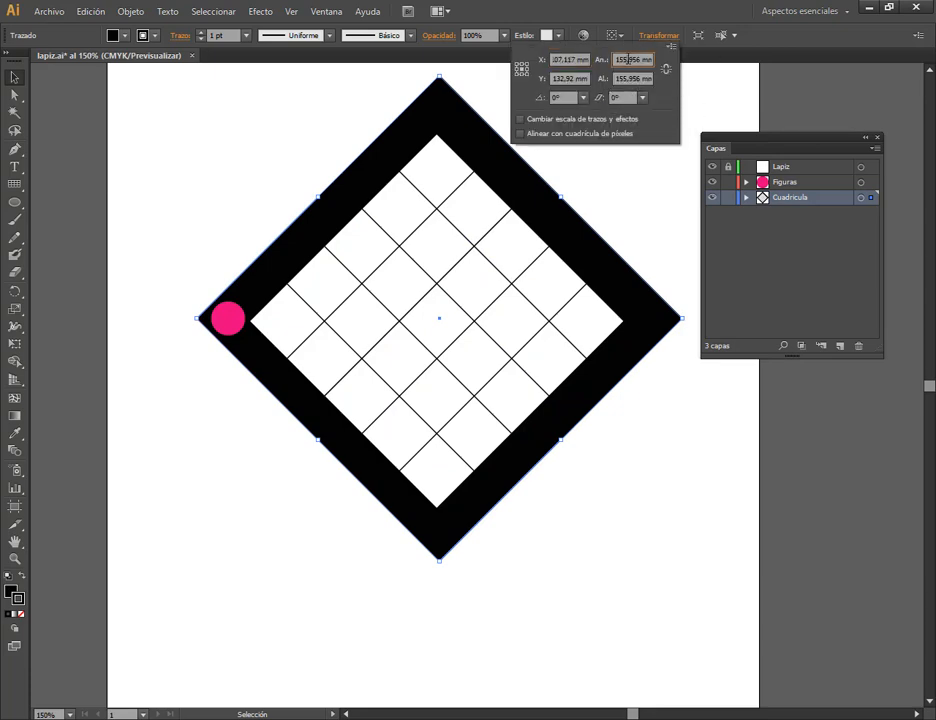
{"action": "double_click", "coordinate": [641, 61]}
{"action": "type", "text": "22mm"}
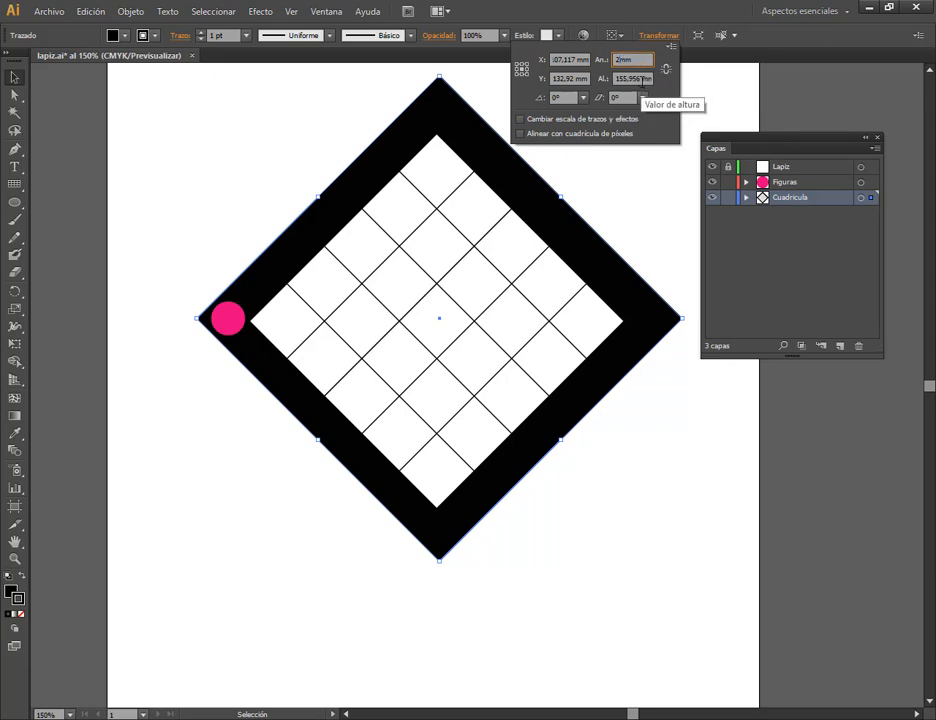
{"action": "type", "text": "00"}
{"action": "key", "text": "Tab"}
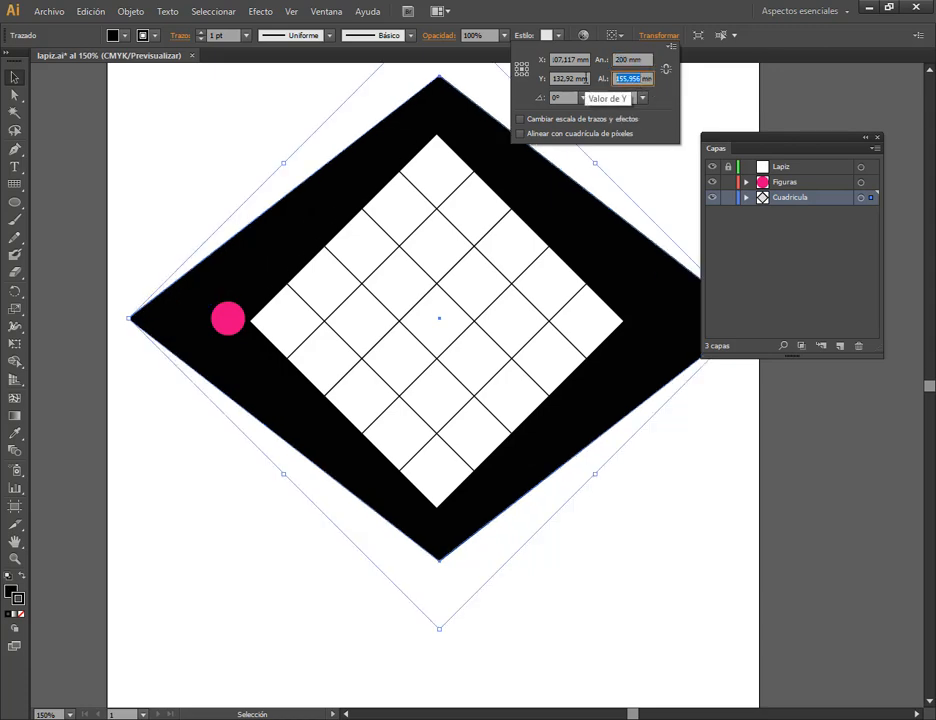
{"action": "type", "text": "200"}
{"action": "key", "text": "Return"}
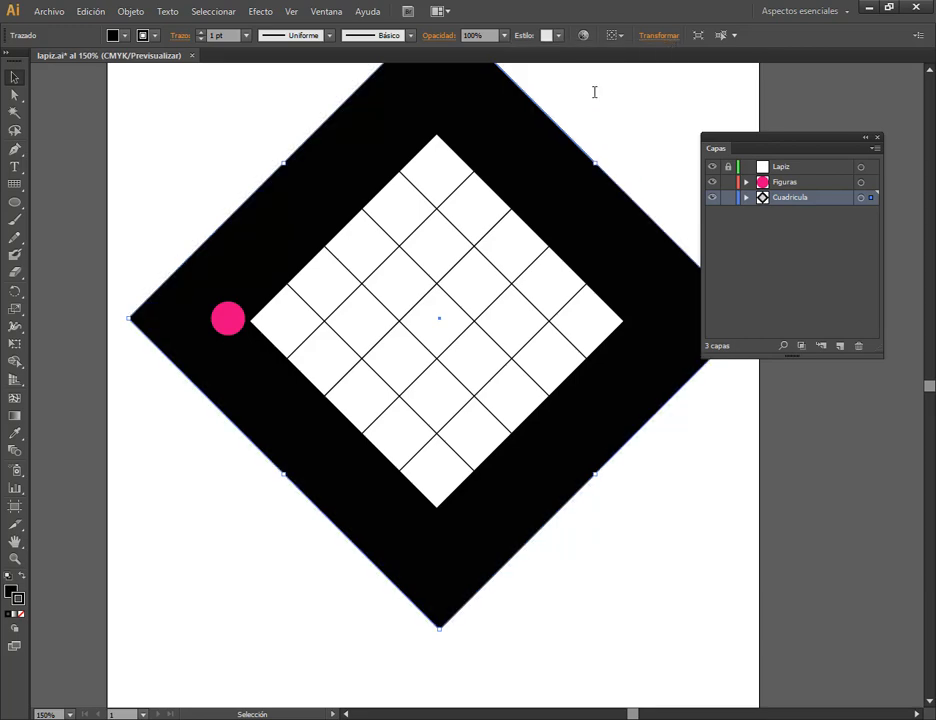
Undo the 200 mm resizing of the black diamond frame.
{"action": "left_click", "coordinate": [652, 36]}
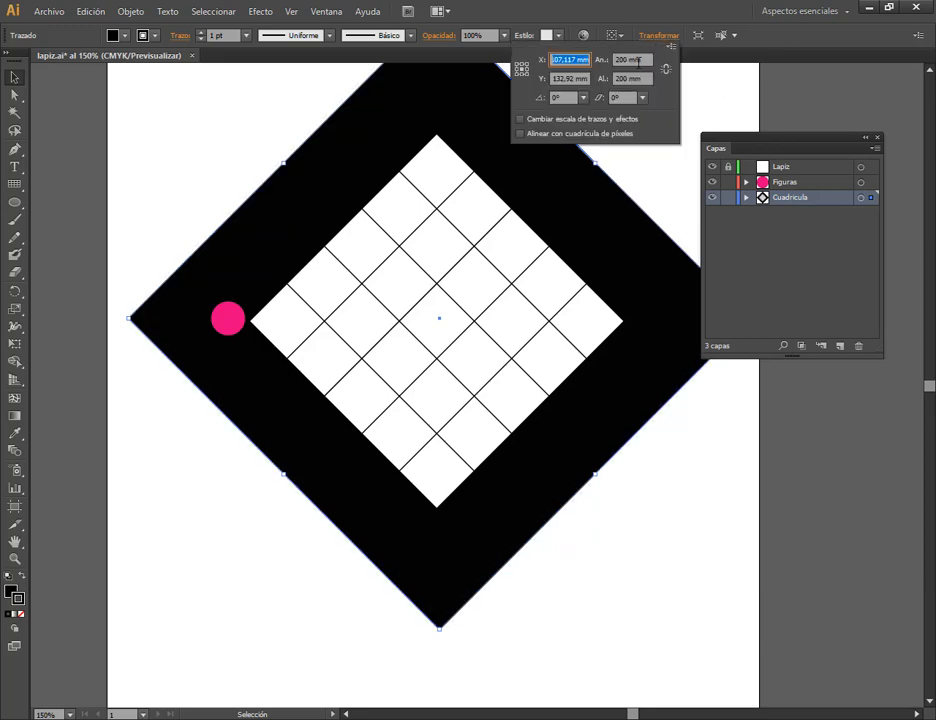
{"action": "left_click", "coordinate": [664, 17]}
{"action": "key", "text": "ctrl+z"}
{"action": "key", "text": "ctrl+shift+z"}
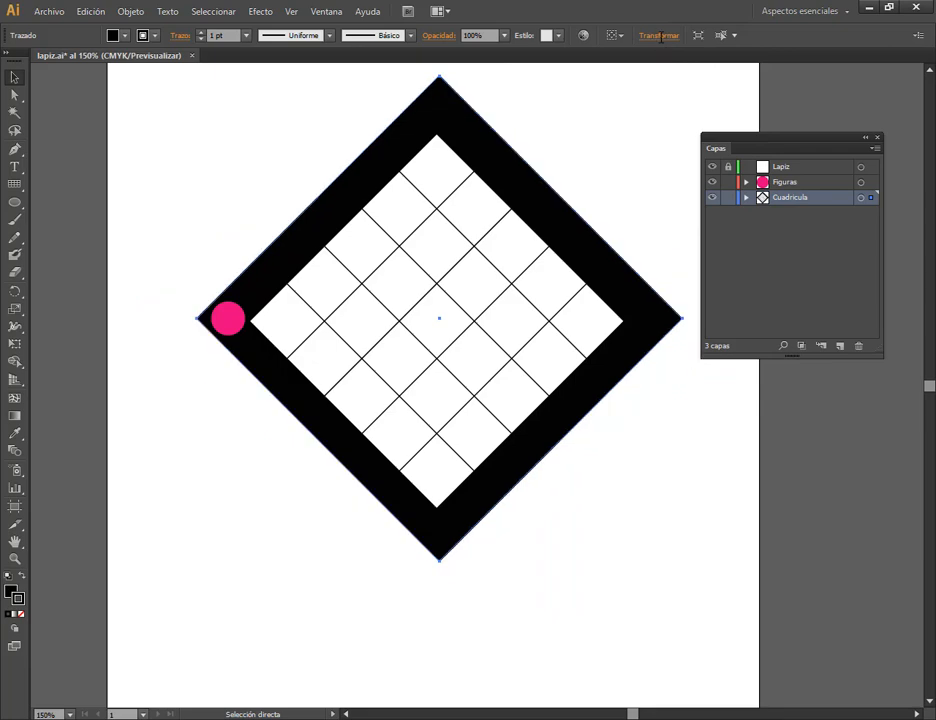
Set the black diamond frame's width and height to 165,956 mm each.
{"action": "left_click", "coordinate": [659, 36]}
{"action": "mouse_move", "coordinate": [628, 61]}
{"action": "left_mouse_down"}
{"action": "mouse_move", "coordinate": [588, 61]}
{"action": "mouse_move", "coordinate": [620, 79]}
{"action": "left_mouse_up"}
{"action": "type", "text": "165"}
{"action": "type", "text": "65"}
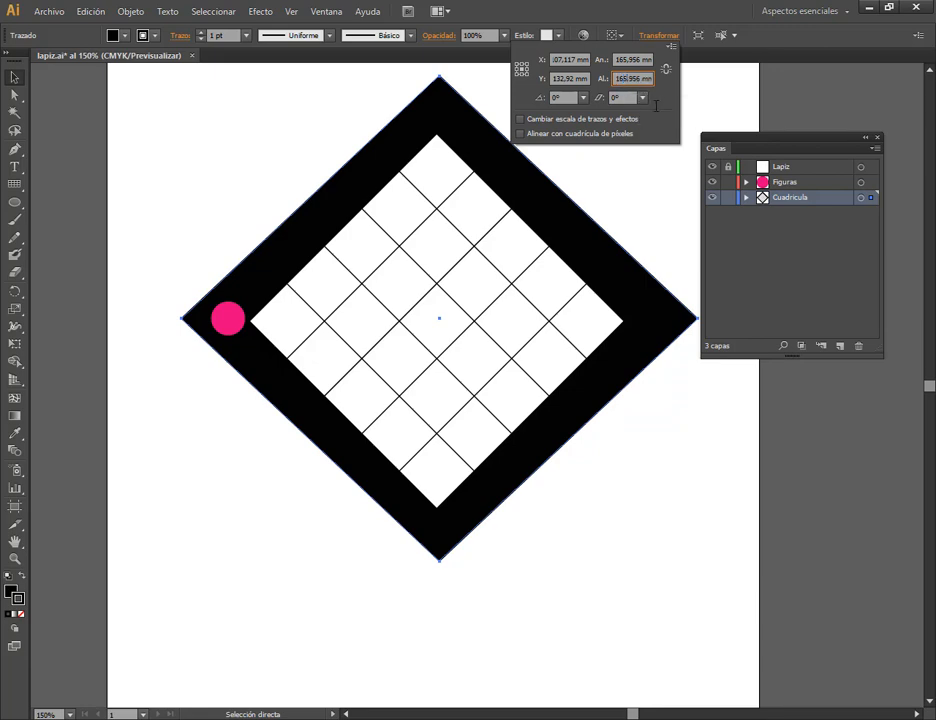
{"action": "key", "text": "Return"}
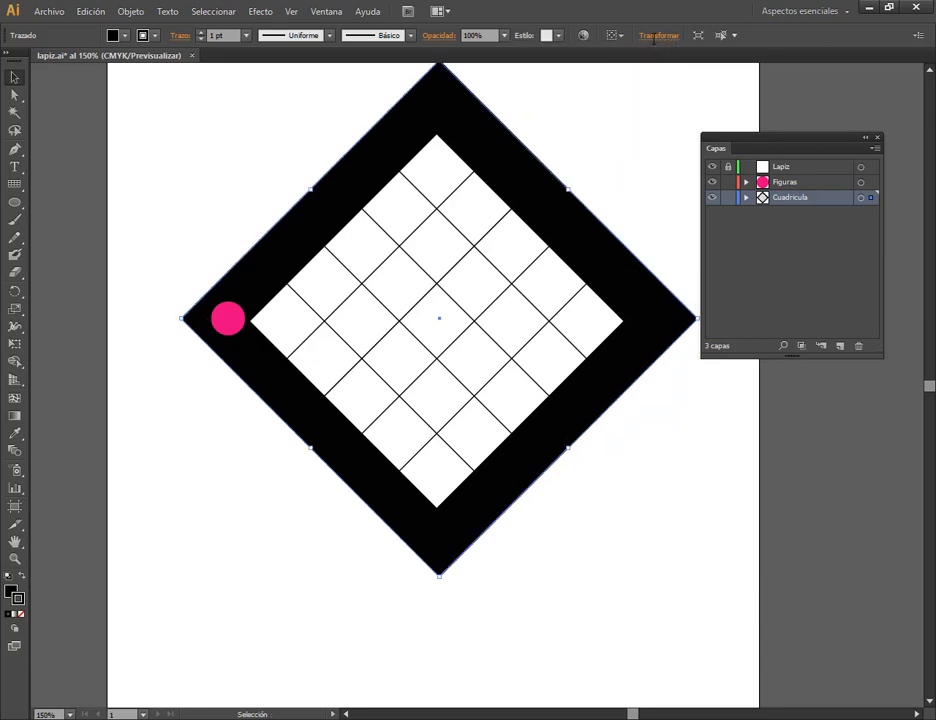
{"action": "left_click", "coordinate": [656, 36]}
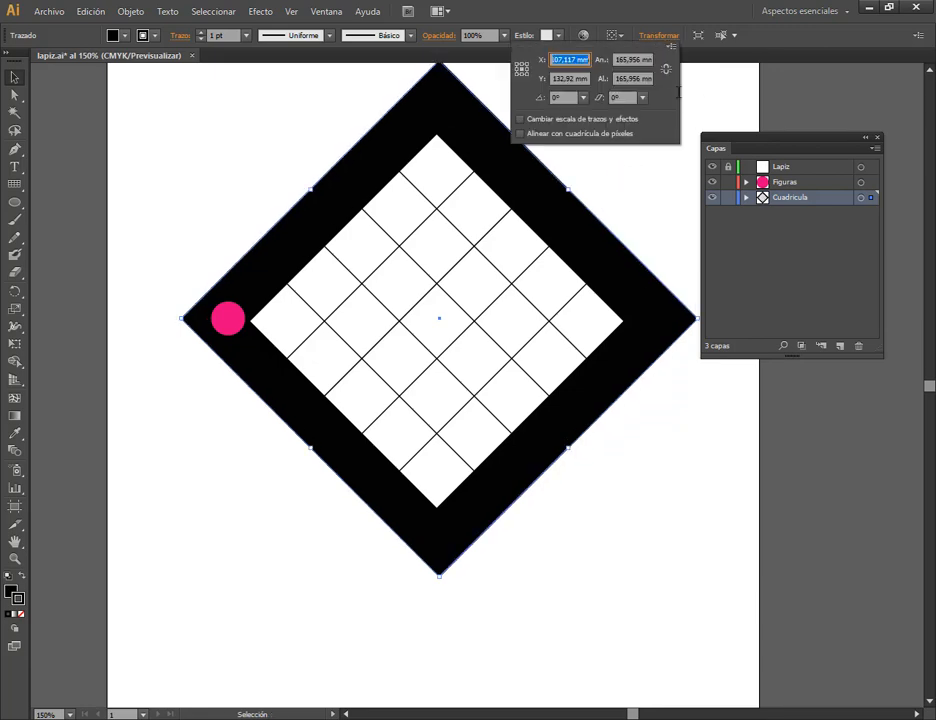
{"action": "left_click", "coordinate": [681, 5]}
{"action": "left_click", "coordinate": [229, 317]}
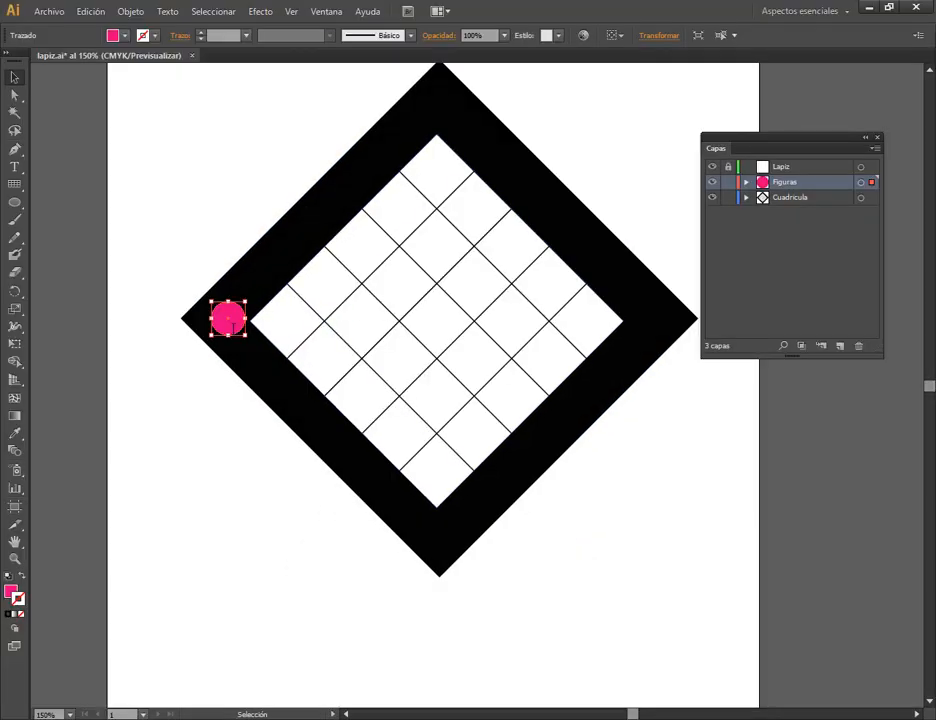
{"action": "left_click", "coordinate": [201, 428]}
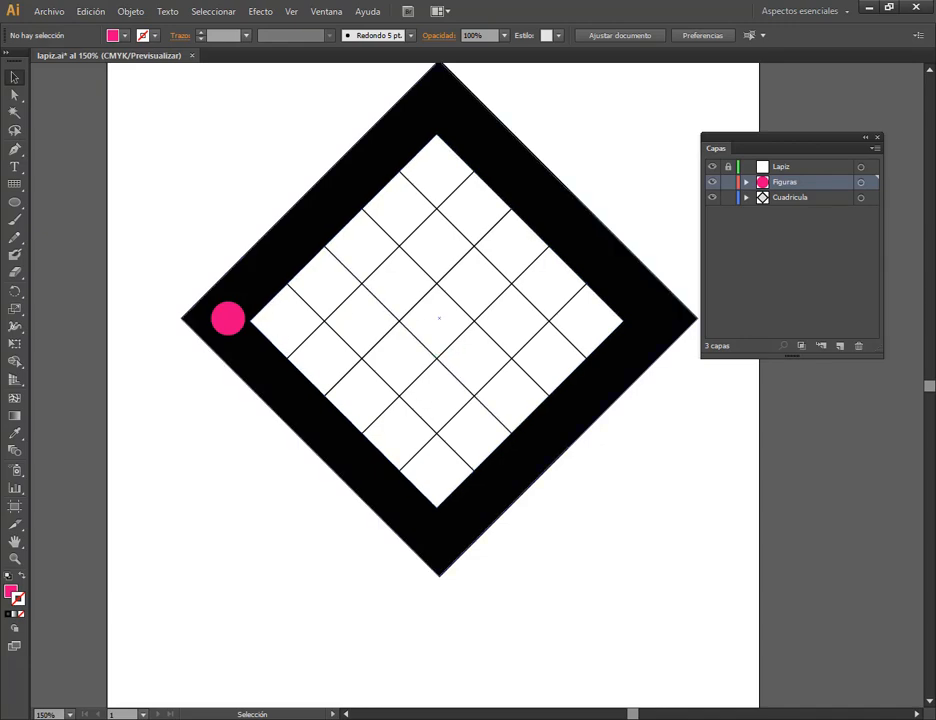
{"action": "left_click", "coordinate": [240, 320]}
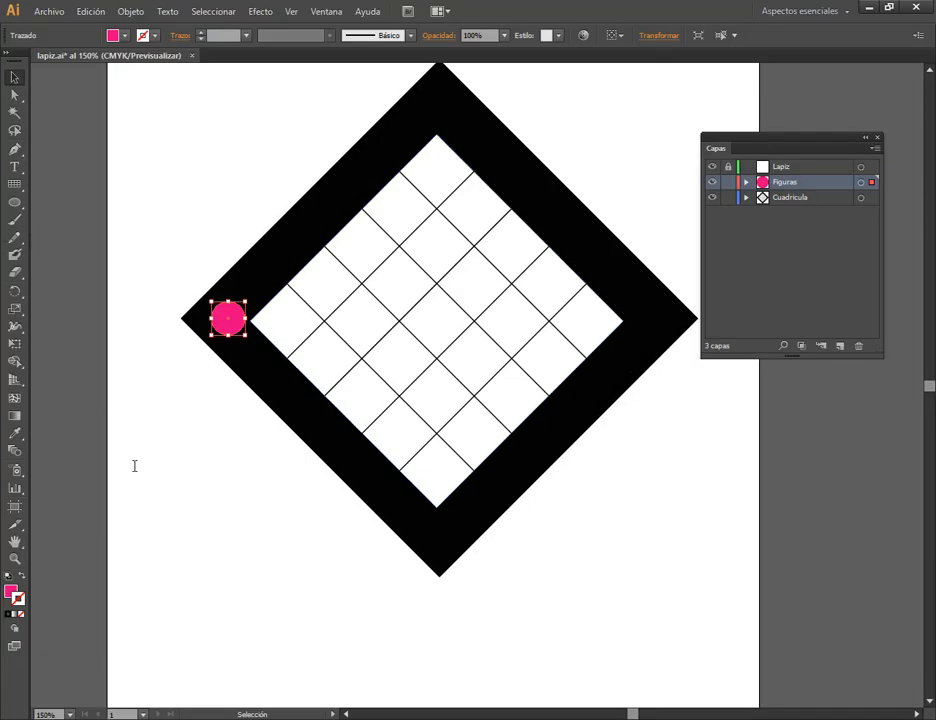
{"action": "left_click", "coordinate": [134, 466]}
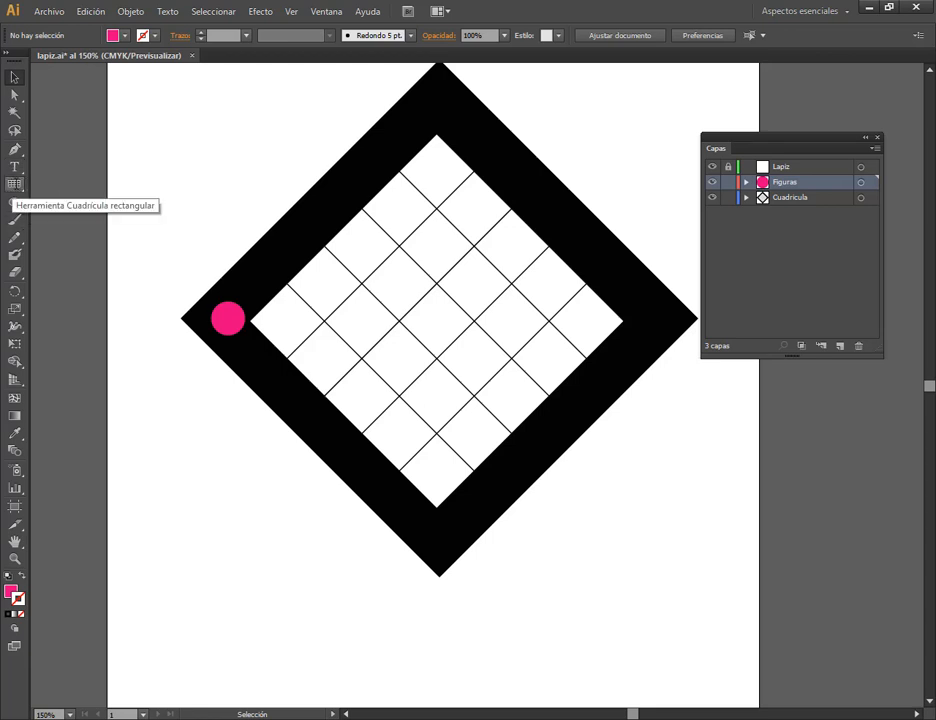
Draw two short spiral arcs with the Spiral tool across the frame's lower-left side and apply the default fill and stroke.
{"action": "left_click", "coordinate": [14, 184]}
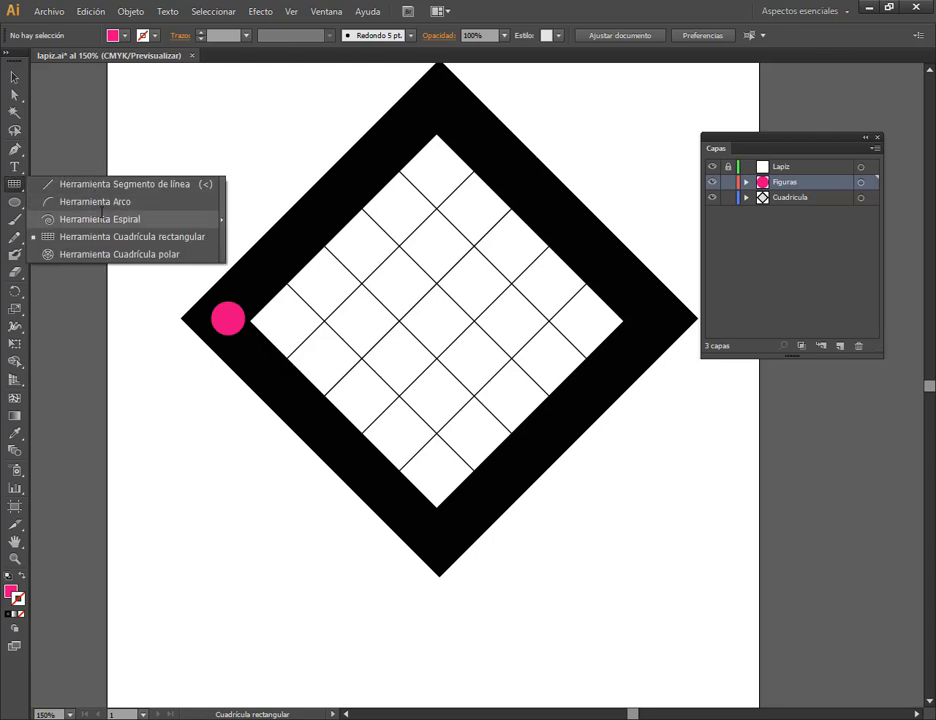
{"action": "left_click", "coordinate": [93, 219]}
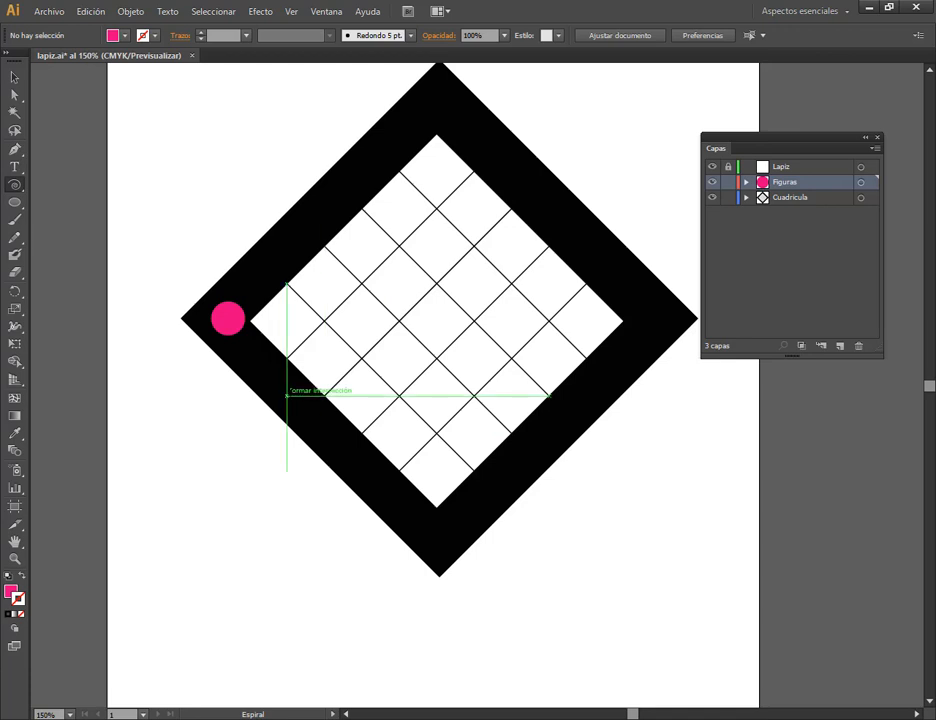
{"action": "left_click_drag", "start_coordinate": [287, 395], "coordinate": [324, 417]}
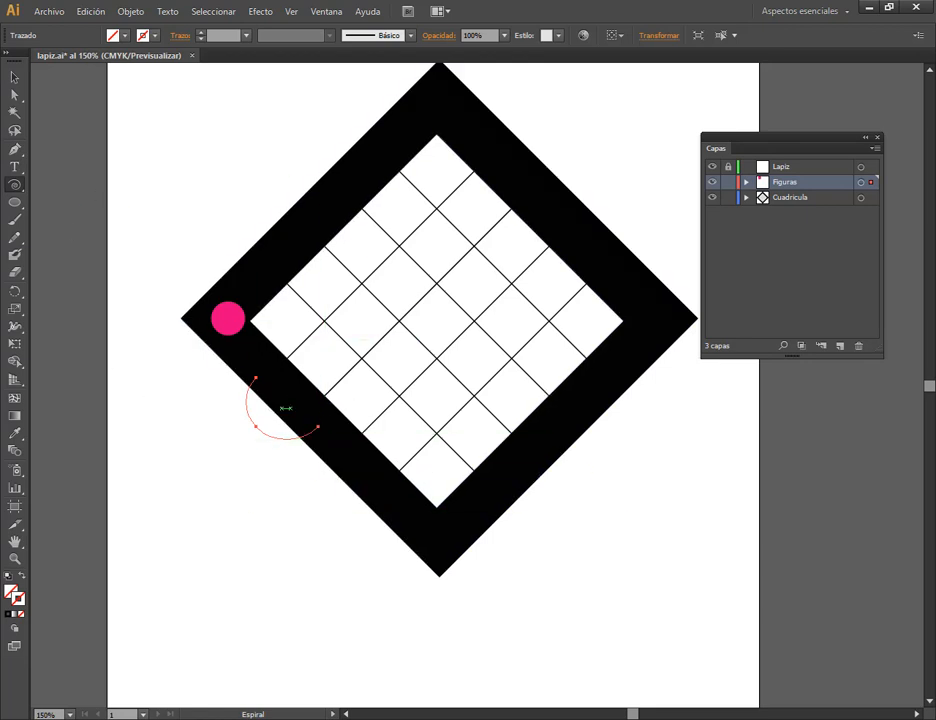
{"action": "left_click_drag", "start_coordinate": [282, 403], "coordinate": [333, 458]}
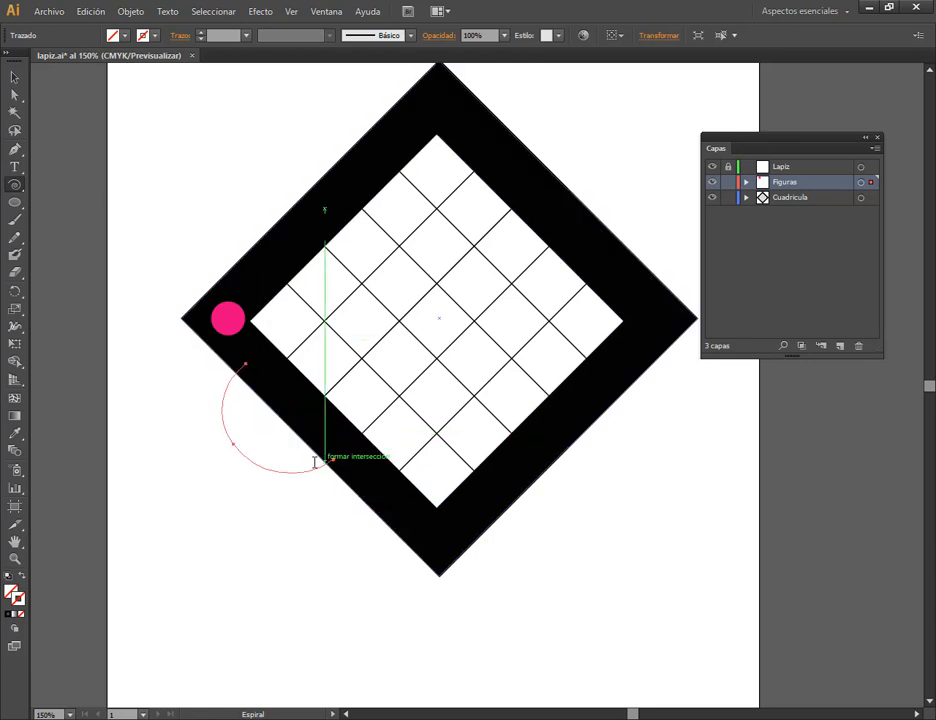
{"action": "left_click", "coordinate": [9, 576]}
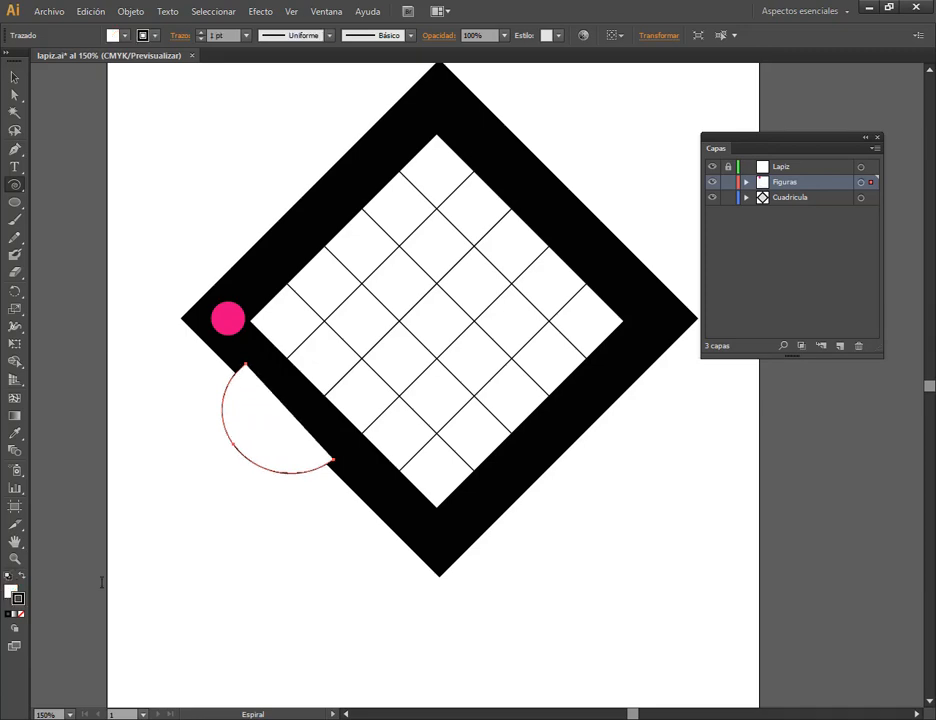
Remove the trial spiral arcs from the frame's lower-left side, keeping the magenta circle.
{"action": "left_click", "coordinate": [14, 78]}
{"action": "left_click_drag", "start_coordinate": [292, 458], "coordinate": [267, 538]}
{"action": "left_click", "coordinate": [241, 437]}
{"action": "key", "text": "ctrl+a"}
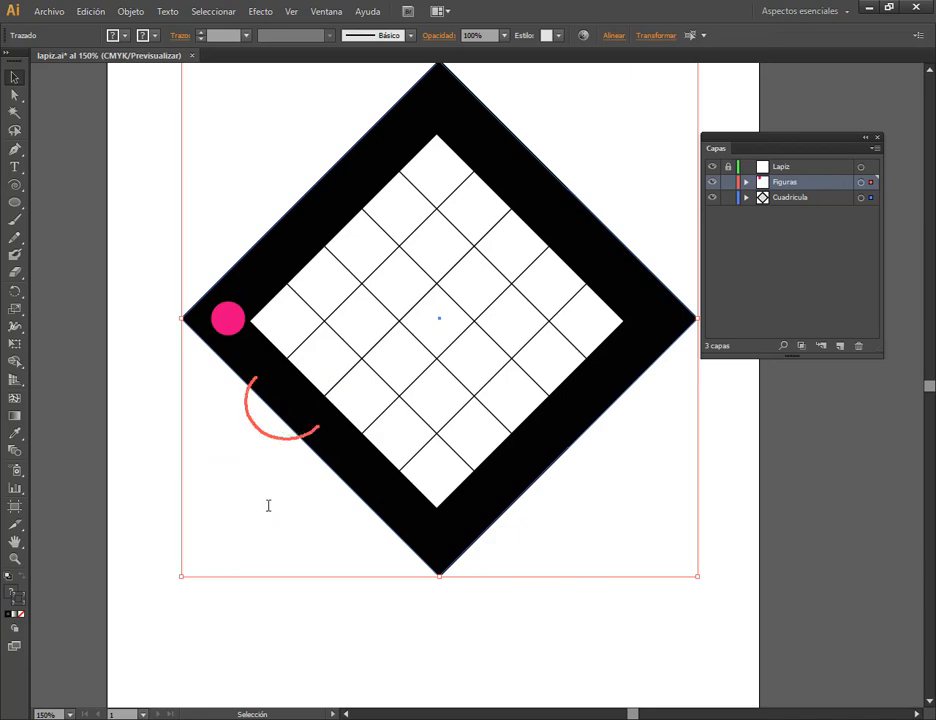
{"action": "left_click", "coordinate": [281, 441]}
{"action": "left_click", "coordinate": [281, 441]}
{"action": "key", "text": "Delete"}
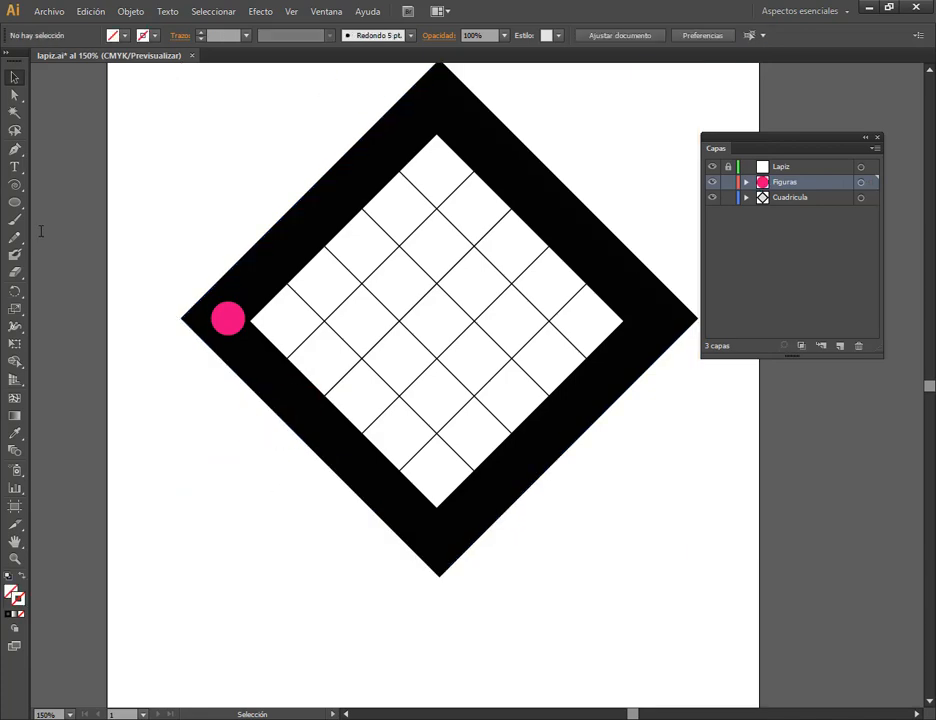
Restore the default fill and stroke for new shapes, and draw and delete another trial spiral over the frame's lower-left side.
{"action": "left_click", "coordinate": [15, 186]}
{"action": "key", "text": "d"}
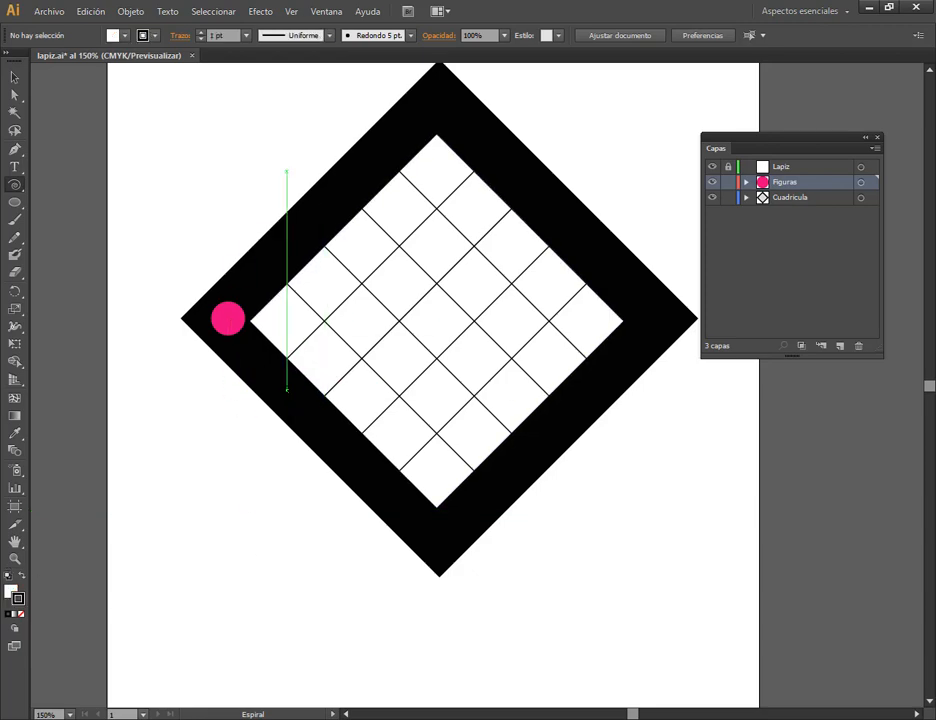
{"action": "left_click_drag", "start_coordinate": [272, 400], "coordinate": [318, 444]}
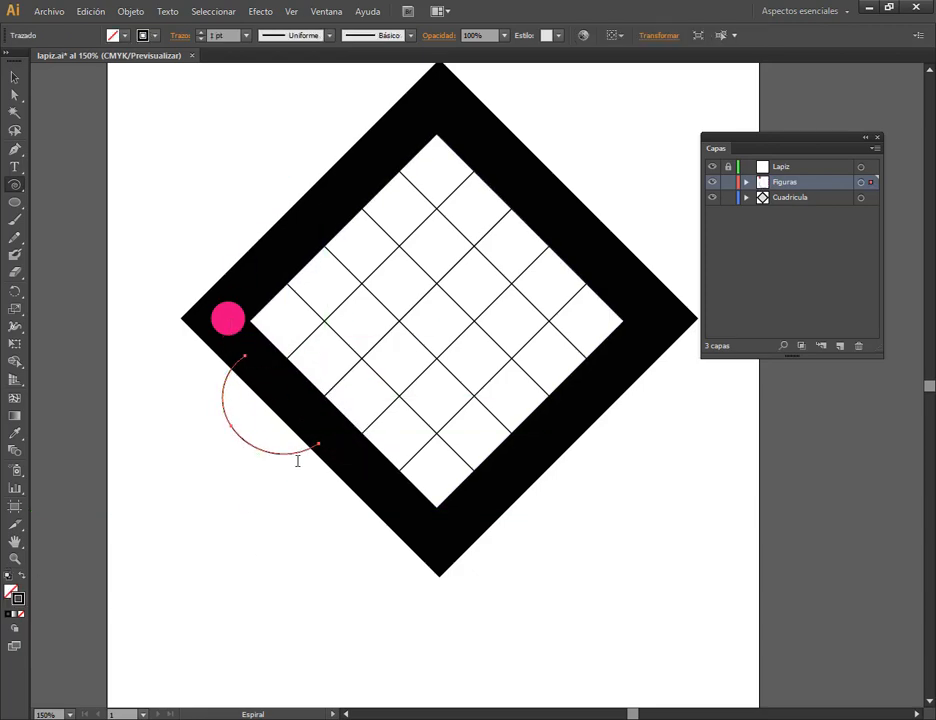
{"action": "key", "text": "Delete"}
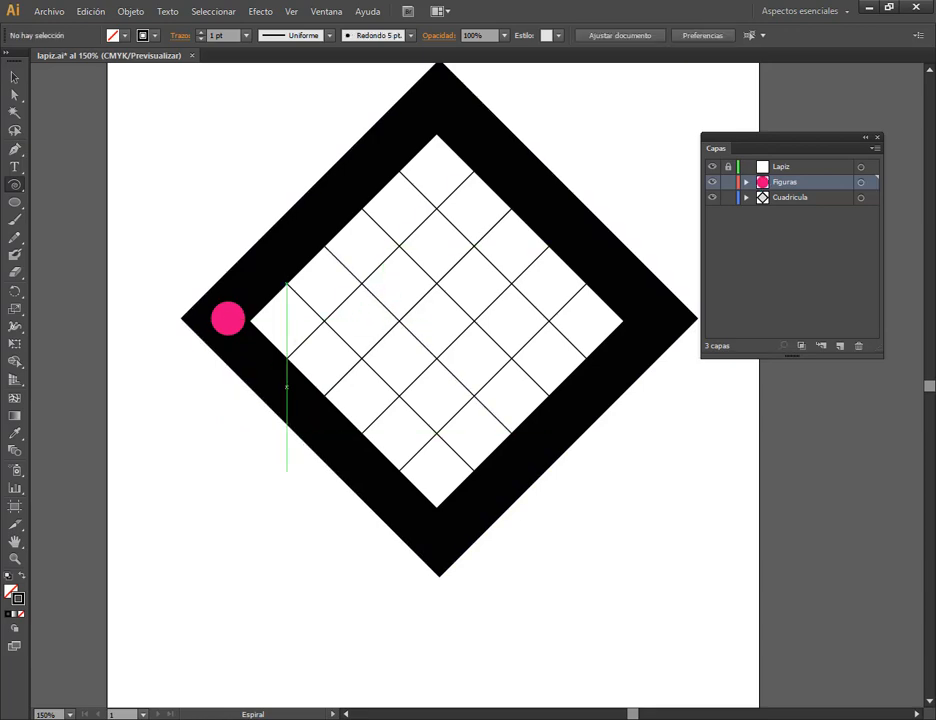
Create a spiral with a radius of 20,3513 mm, 80% decay and 12 segments on the frame's lower-left side.
{"action": "left_click", "coordinate": [274, 400]}
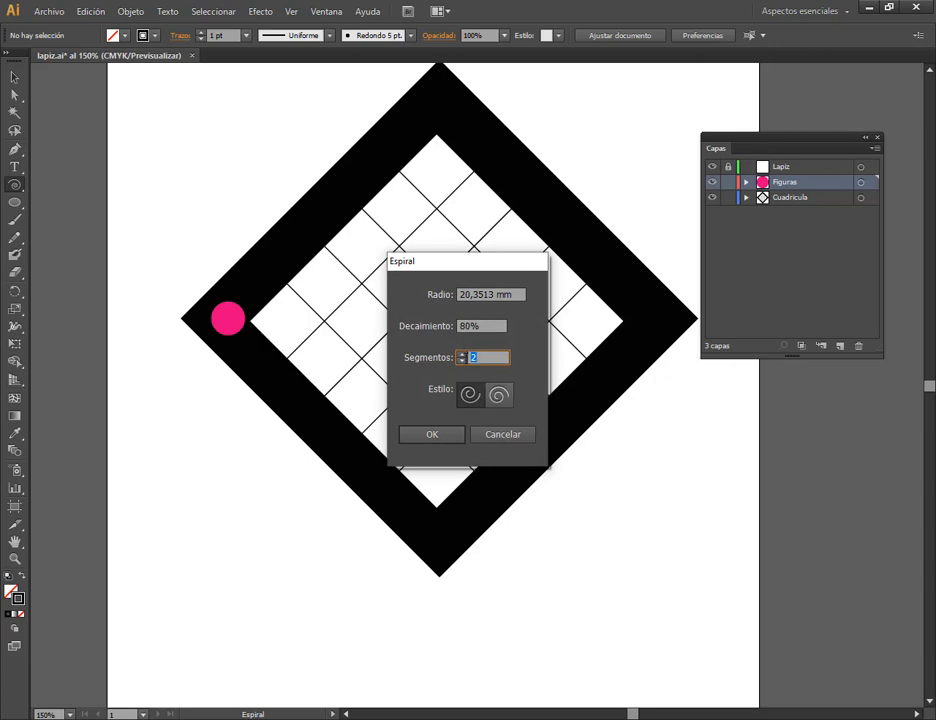
{"action": "type", "text": "4"}
{"action": "type", "text": "12"}
{"action": "left_click", "coordinate": [432, 435]}
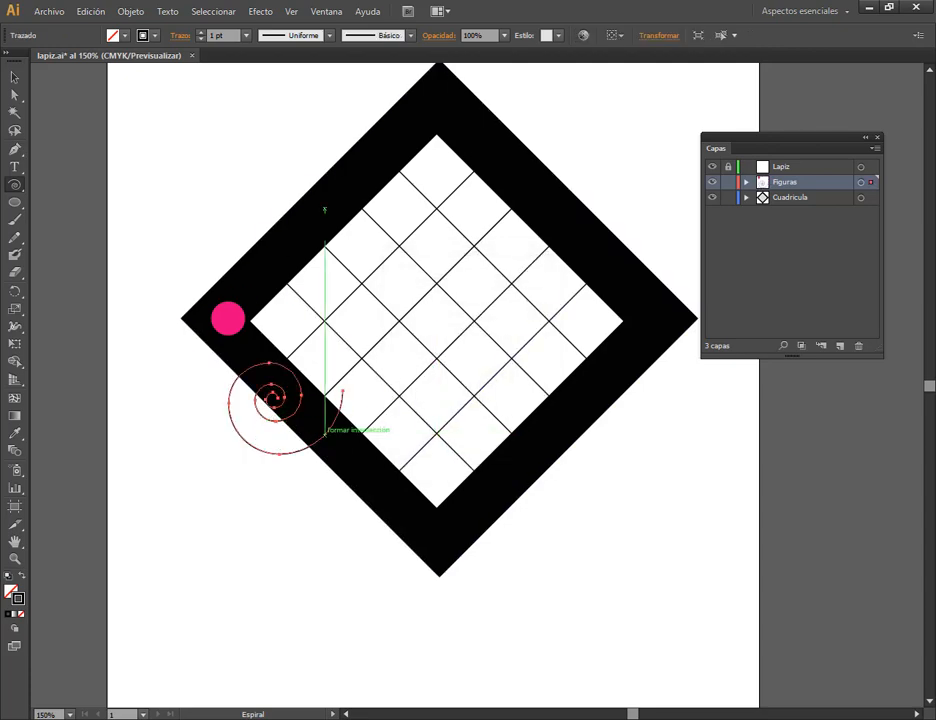
Scale the spiral down to fit within the black band on the frame's lower-left side, and deselect it.
{"action": "key", "text": "v"}
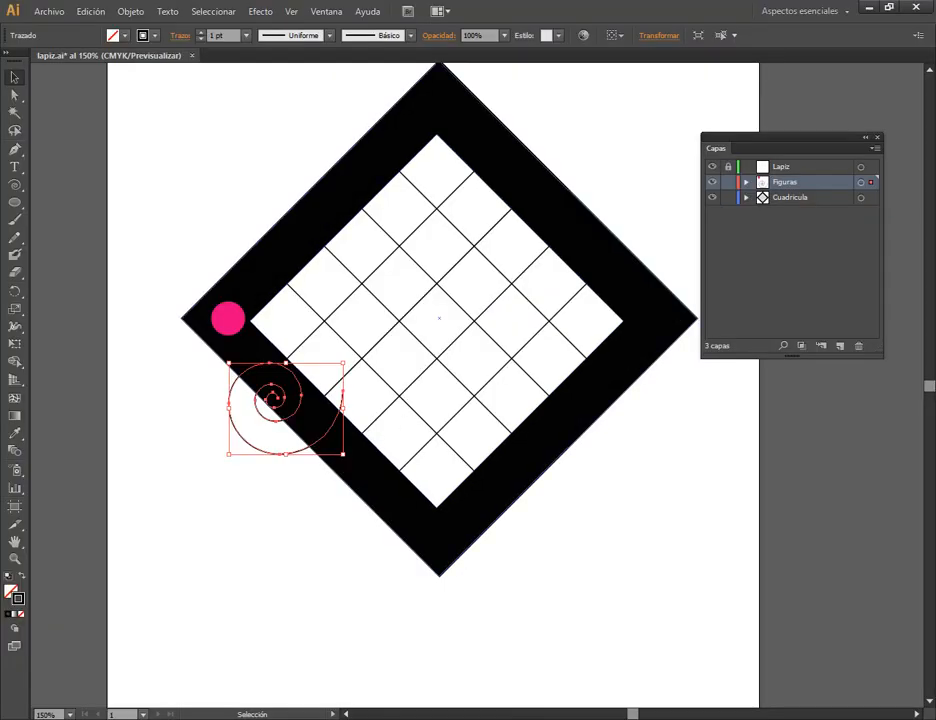
{"action": "left_click_drag", "start_coordinate": [343, 454], "coordinate": [305, 405]}
{"action": "scroll", "coordinate": [267, 406], "scroll_direction": "up", "scroll_amount": 3}
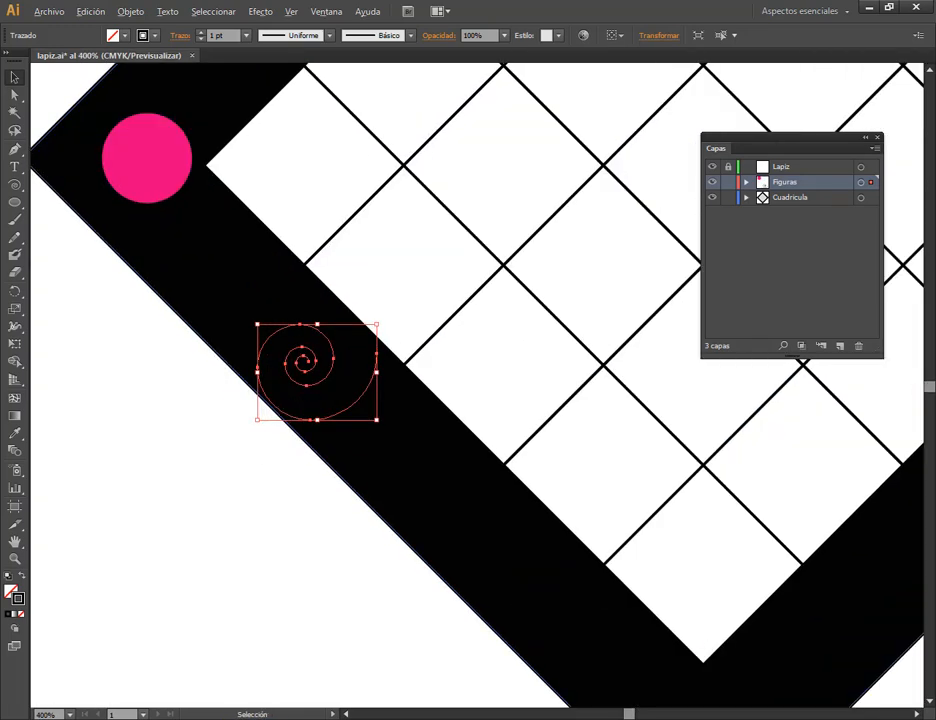
{"action": "left_click_drag", "start_coordinate": [376, 419], "coordinate": [364, 409]}
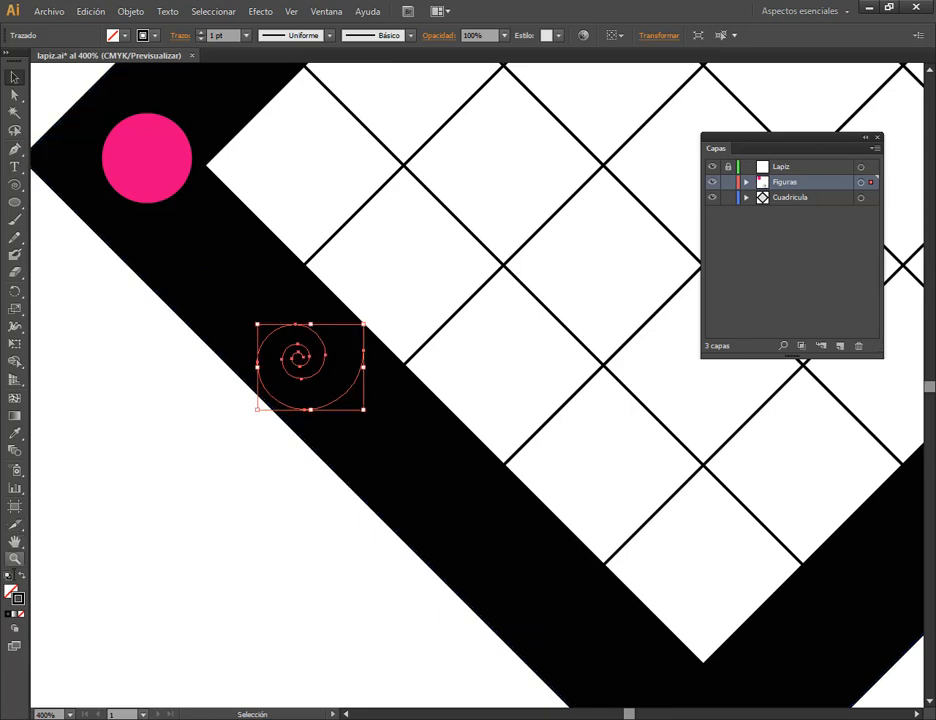
{"action": "key", "text": "Delete"}
{"action": "key", "text": "ctrl+z"}
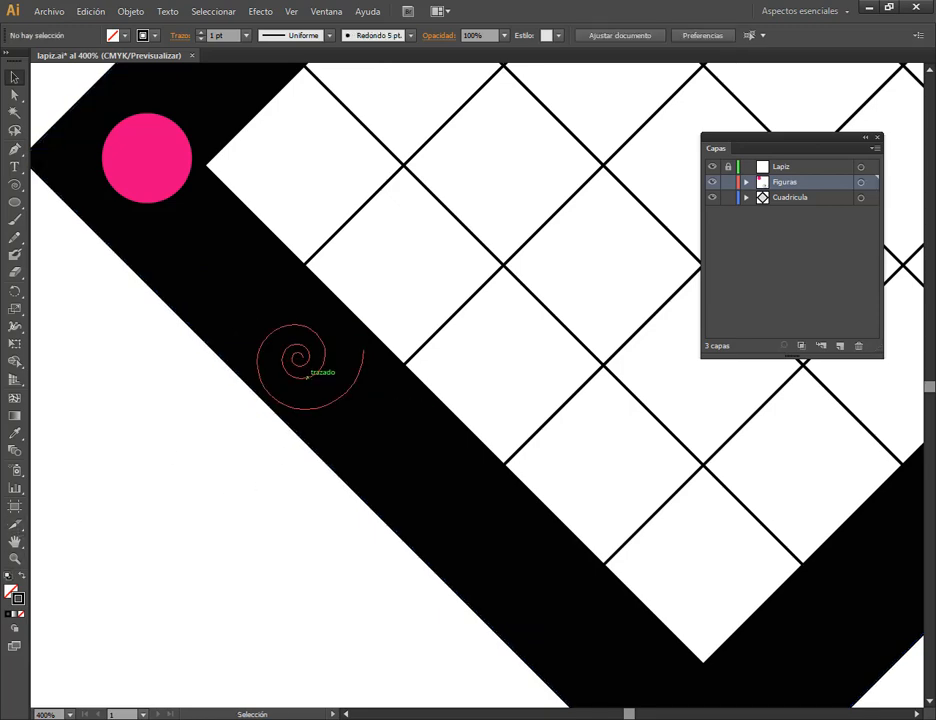
Apply the default white fill and black stroke to the spiral and compare it with the Lapiz.pdf reference.
{"action": "left_click", "coordinate": [8, 576]}
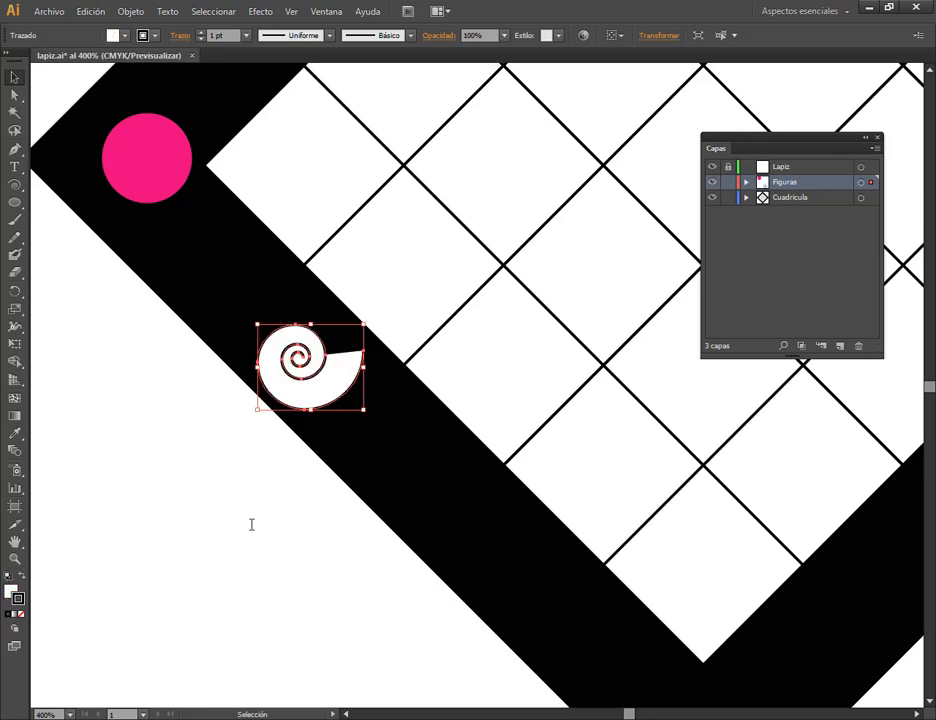
{"action": "left_click", "coordinate": [282, 509]}
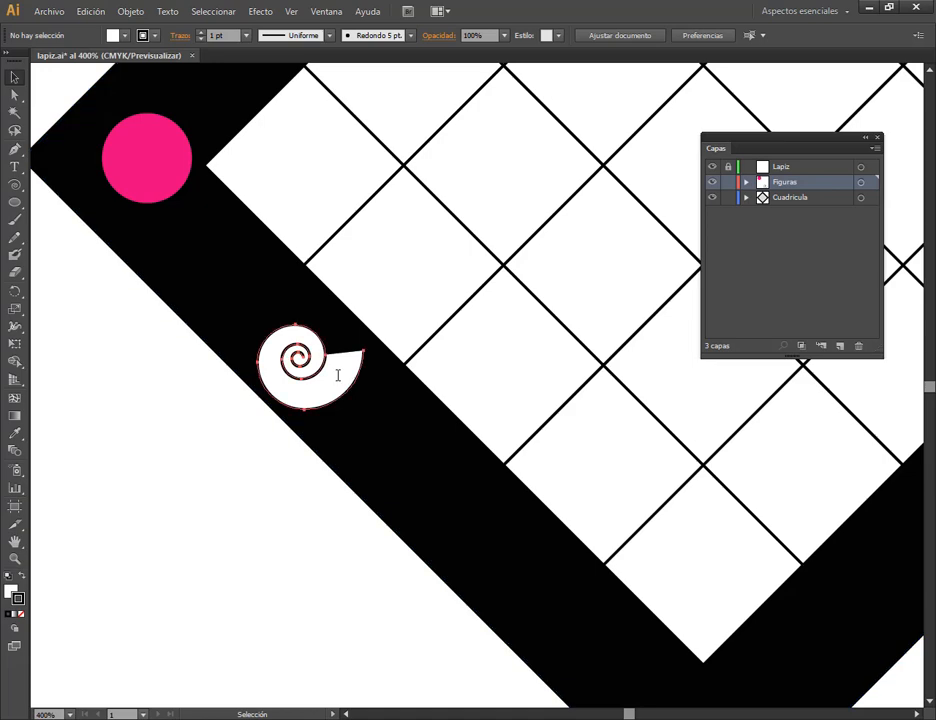
{"action": "left_click", "coordinate": [338, 375]}
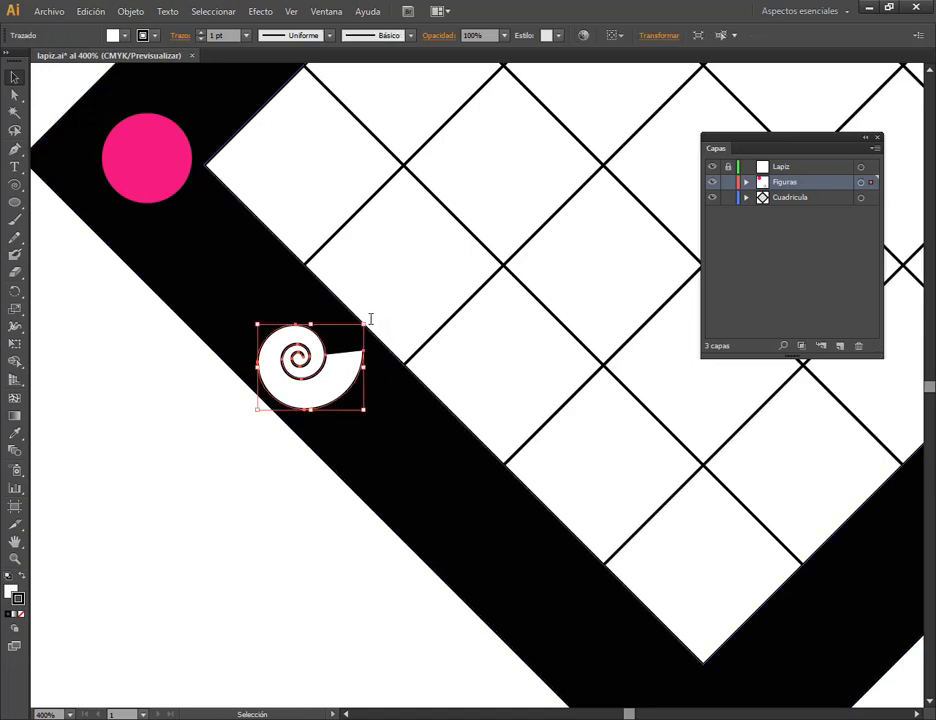
Rotate the spiral clockwise so its open end points down as in the reference design, and deselect it.
{"action": "left_click_drag", "start_coordinate": [369, 318], "coordinate": [398, 383]}
{"action": "left_click", "coordinate": [332, 493]}
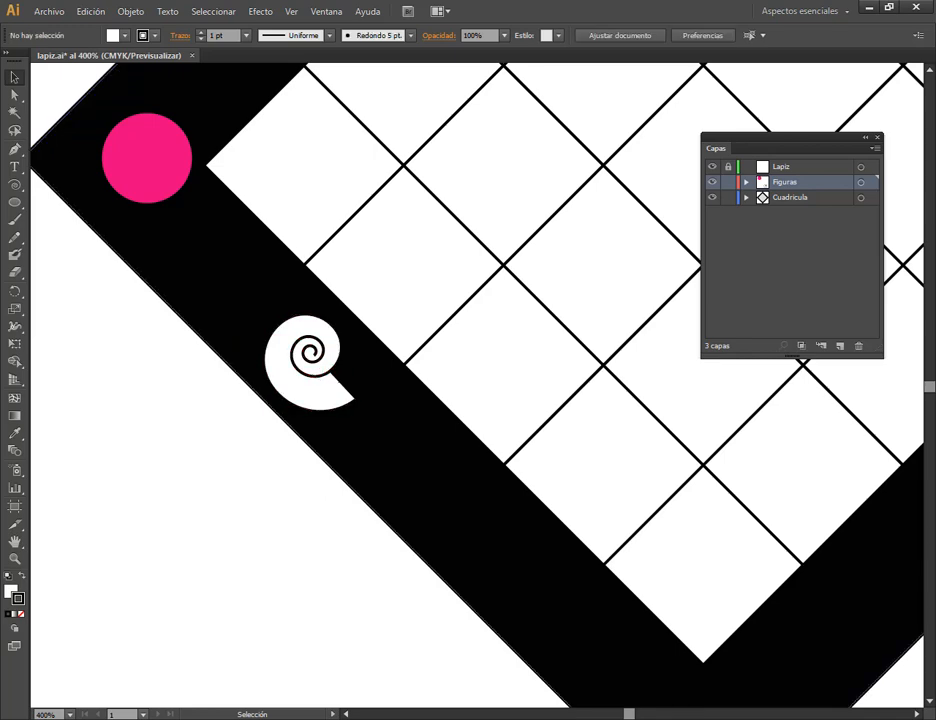
{"action": "left_click", "coordinate": [320, 380]}
{"action": "left_click_drag", "start_coordinate": [382, 387], "coordinate": [362, 416]}
{"action": "left_click", "coordinate": [272, 481]}
Move the spiral further down along the frame's lower-left black band, and deselect it.
{"action": "scroll", "coordinate": [419, 460], "scroll_direction": "down", "scroll_amount": 2}
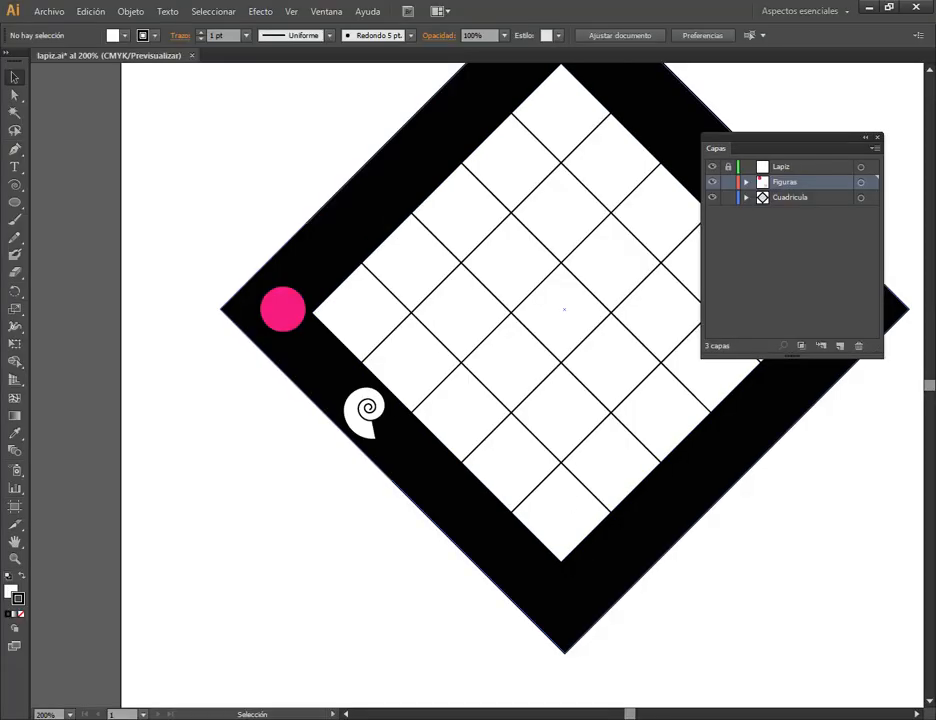
{"action": "left_click_drag", "start_coordinate": [450, 350], "coordinate": [371, 294]}
{"action": "left_click_drag", "start_coordinate": [296, 356], "coordinate": [337, 398]}
{"action": "left_click_drag", "start_coordinate": [513, 421], "coordinate": [424, 386]}
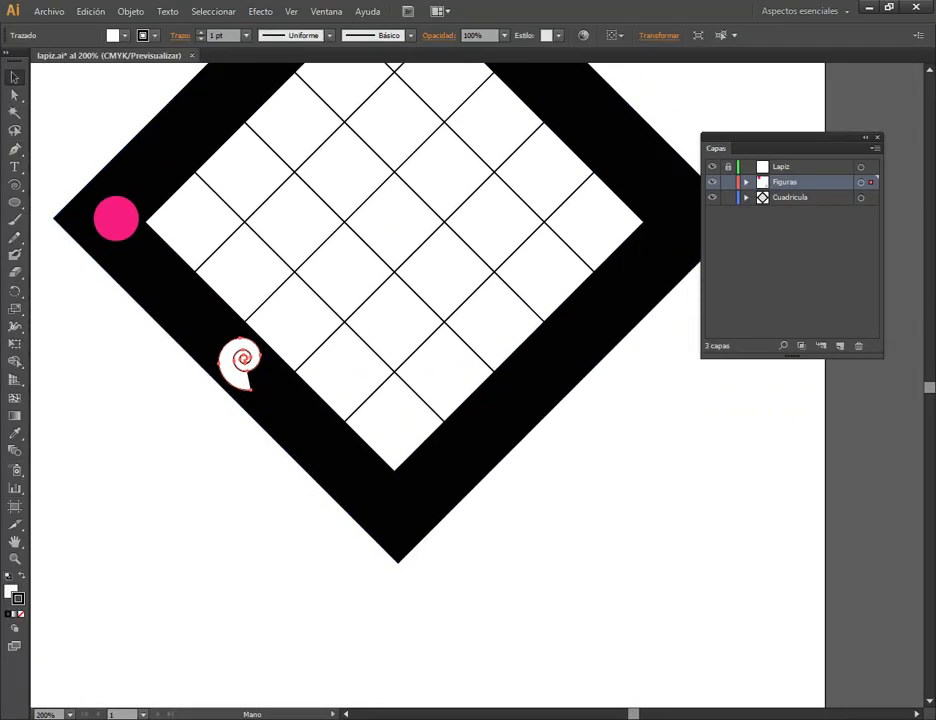
{"action": "left_click", "coordinate": [453, 518]}
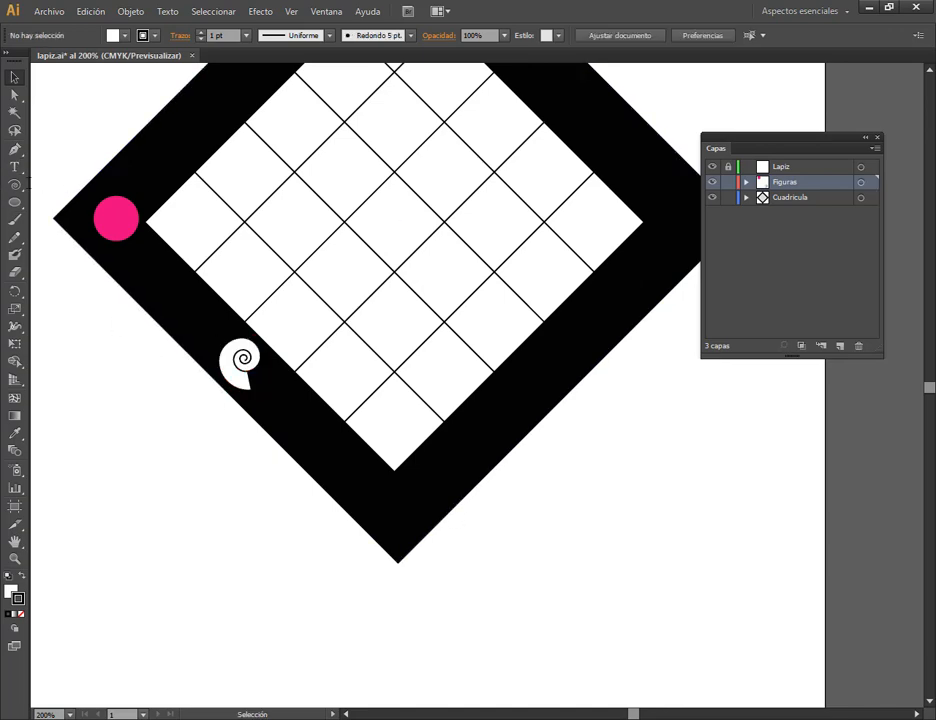
Draw a white five-pointed star in the frame's bottom corner with the Star tool, and deselect it.
{"action": "left_click", "coordinate": [14, 185]}
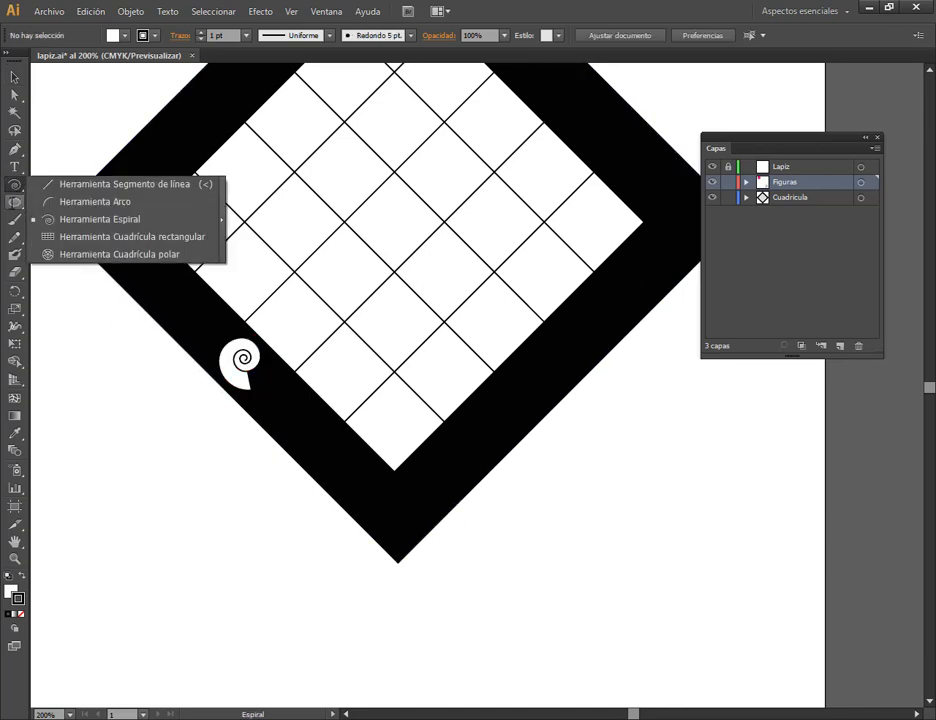
{"action": "left_click", "coordinate": [15, 203]}
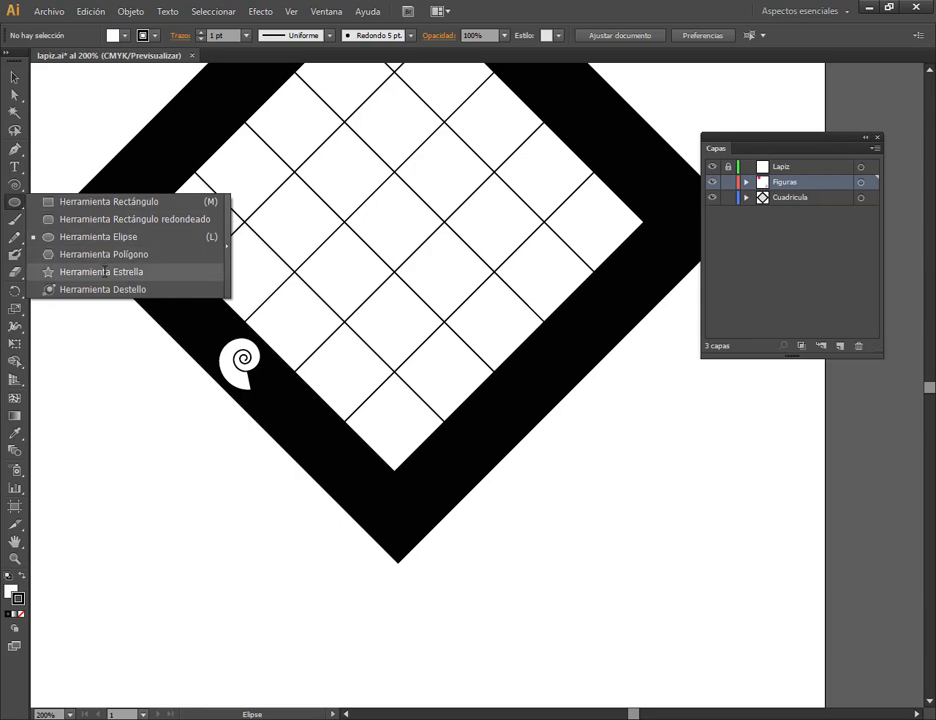
{"action": "left_click", "coordinate": [100, 271]}
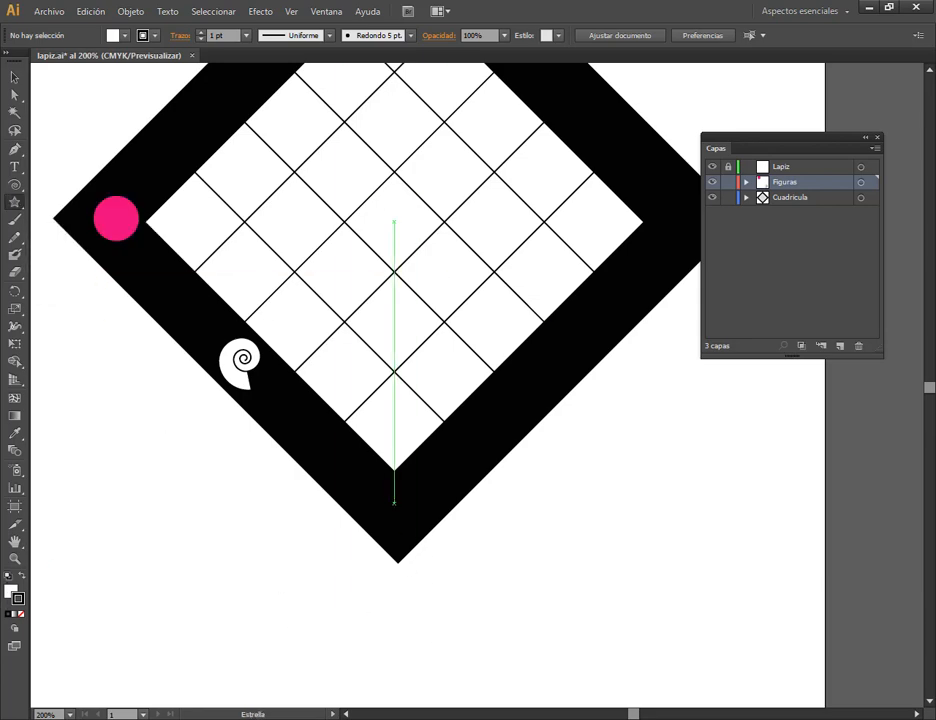
{"action": "mouse_move", "coordinate": [394, 503]}
{"action": "left_mouse_down"}
{"action": "mouse_move", "coordinate": [424, 520]}
{"action": "mouse_move", "coordinate": [416, 513]}
{"action": "mouse_move", "coordinate": [411, 521]}
{"action": "left_mouse_up"}
{"action": "left_click", "coordinate": [14, 77]}
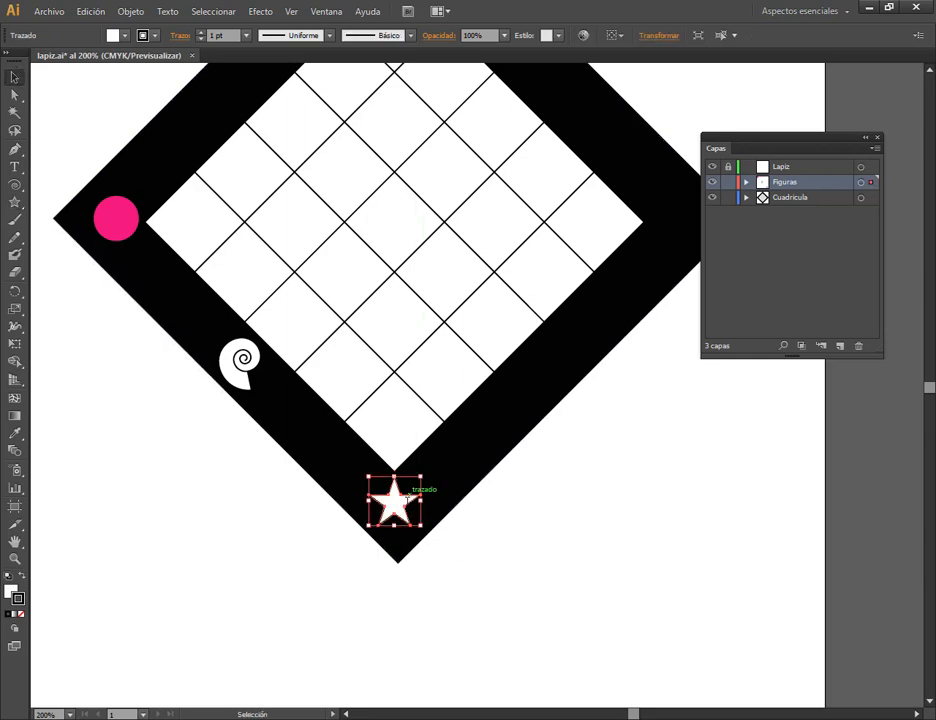
{"action": "key", "text": "ctrl+shift+a"}
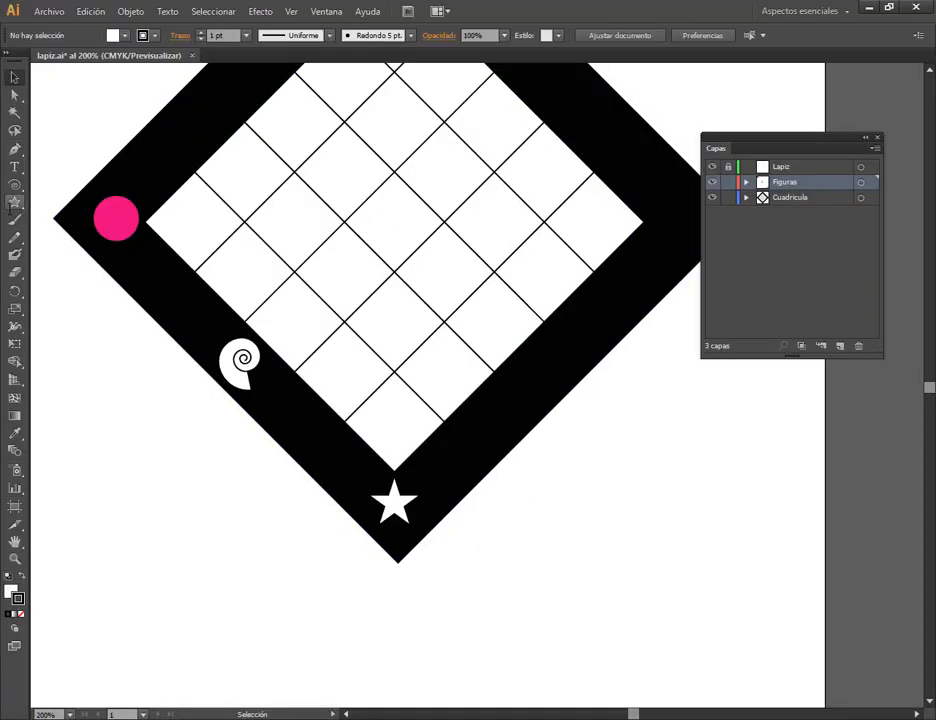
Create a four-pointed star with radii of 6,5713 mm and 2,51 mm and position it on the frame's lower-right band.
{"action": "left_click", "coordinate": [14, 203]}
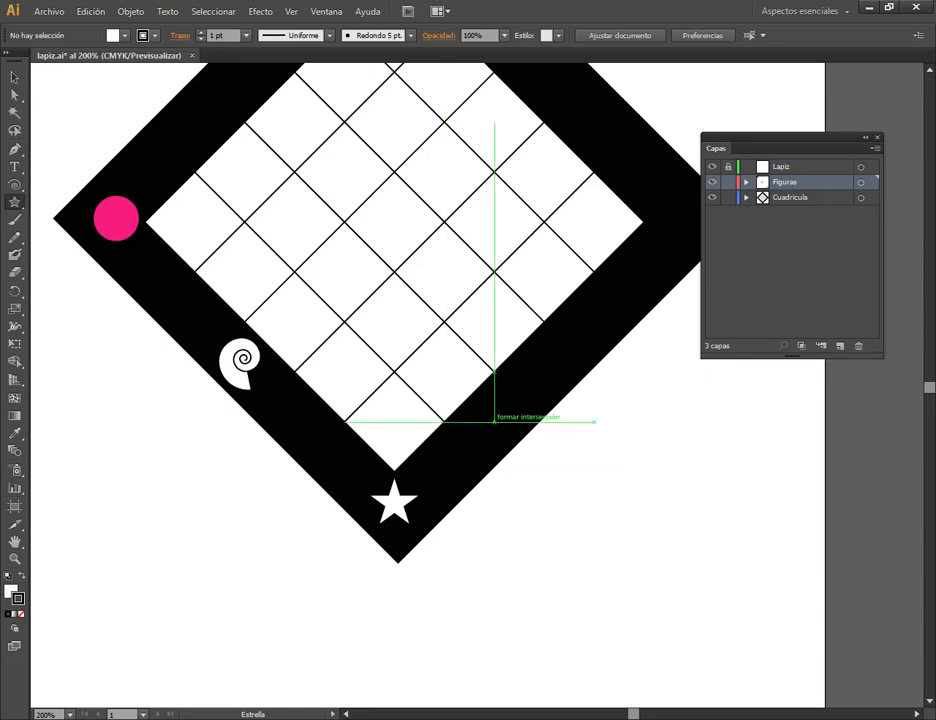
{"action": "left_click", "coordinate": [532, 508]}
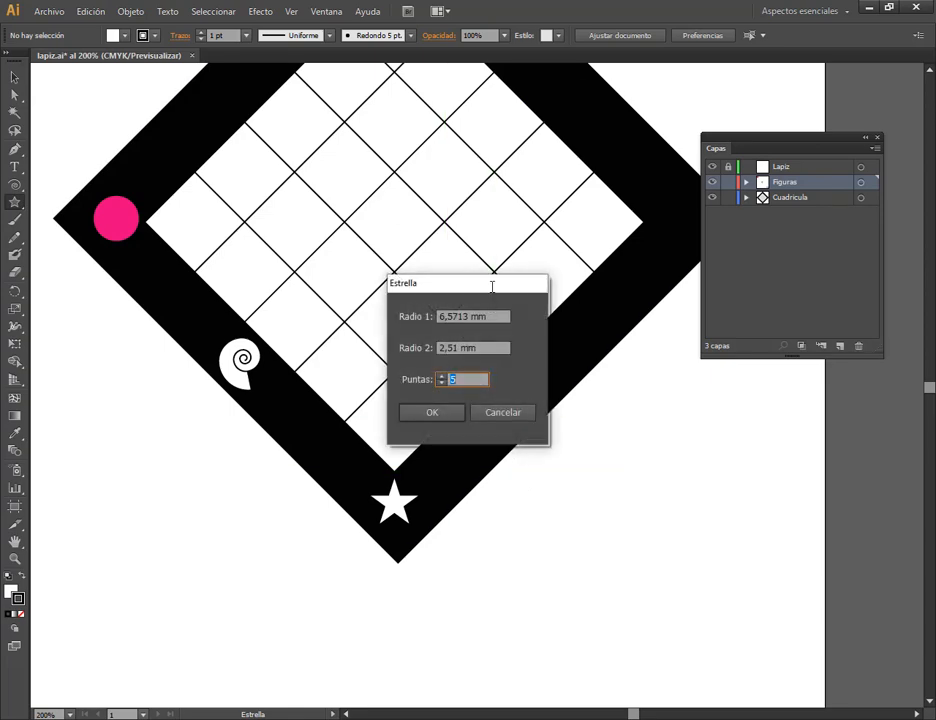
{"action": "left_click_drag", "start_coordinate": [492, 287], "coordinate": [351, 243]}
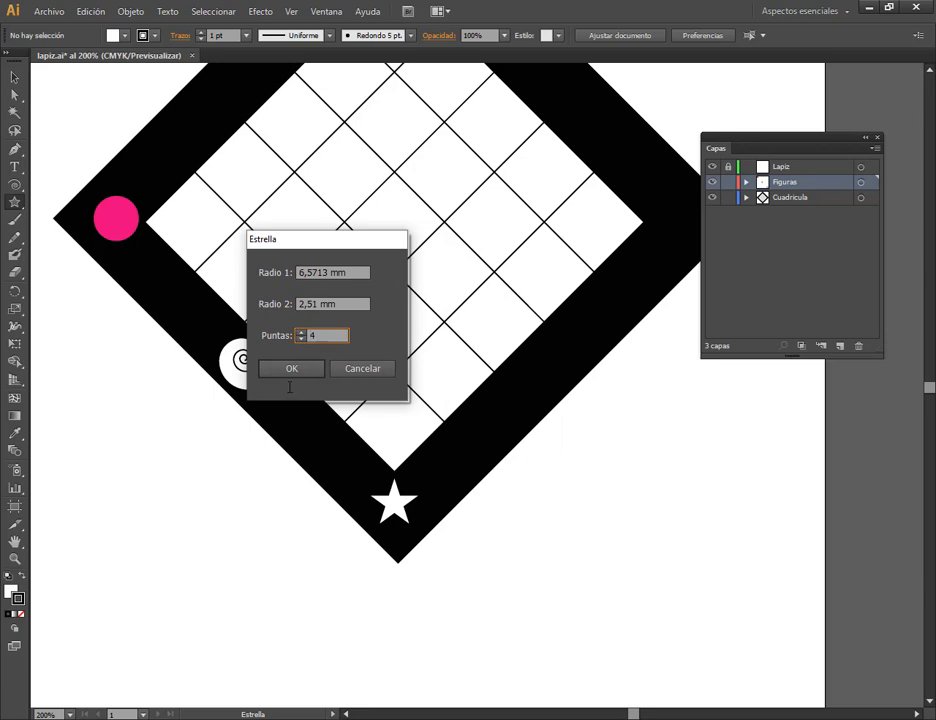
{"action": "left_click", "coordinate": [291, 368]}
{"action": "left_click", "coordinate": [14, 76]}
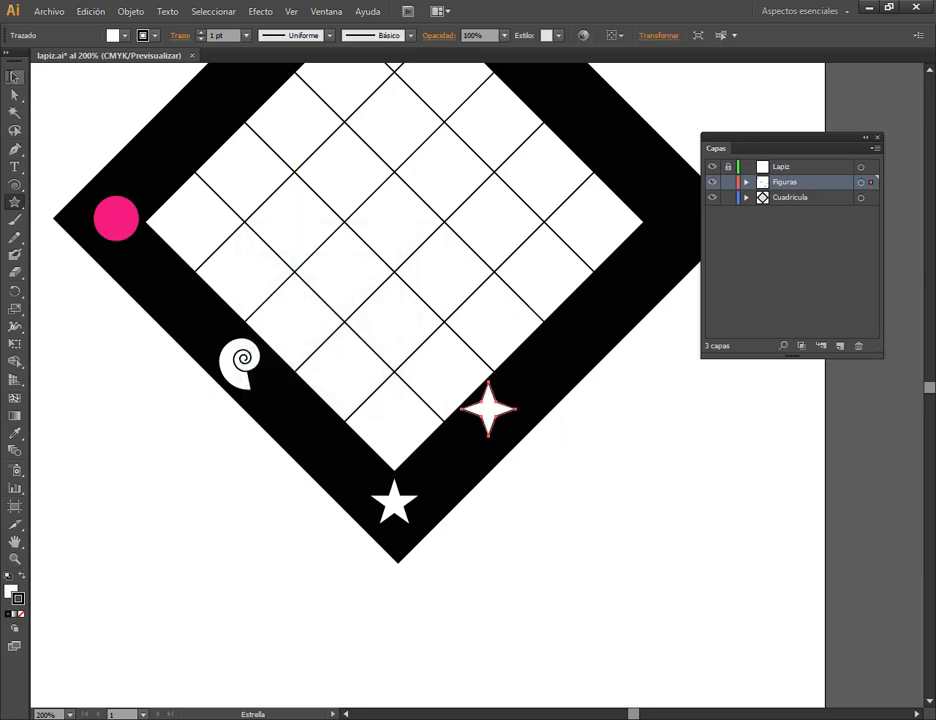
{"action": "left_click_drag", "start_coordinate": [496, 405], "coordinate": [550, 369]}
Check the Lapiz.pdf reference, and create an eight-pointed star with radii of 6,5713 mm and 2,51 mm in the frame's right corner.
{"action": "left_click_drag", "start_coordinate": [647, 382], "coordinate": [599, 435]}
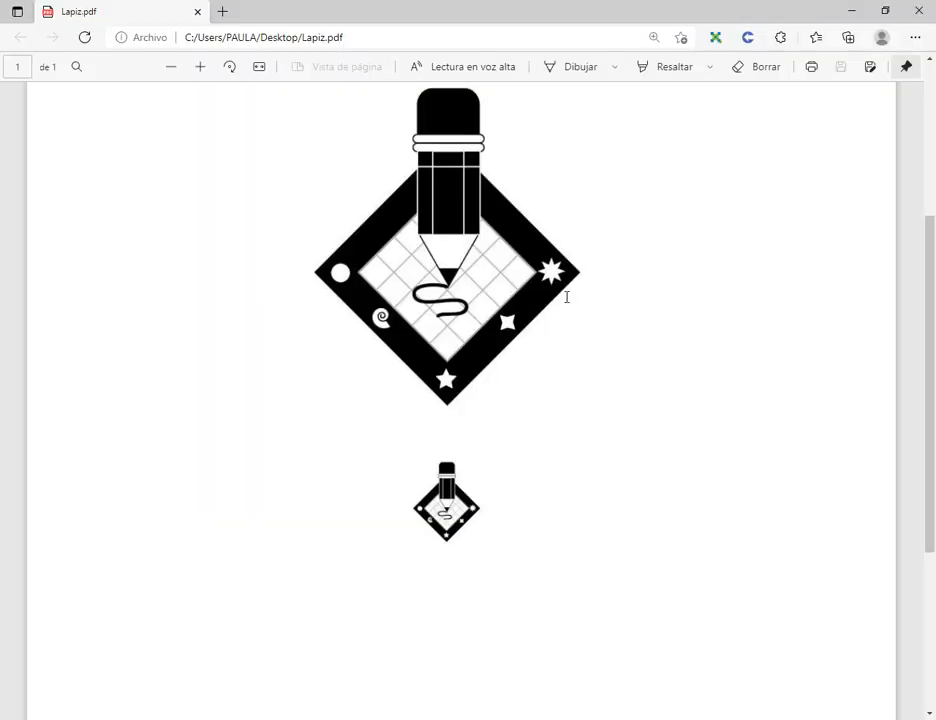
{"action": "key", "text": "alt+Tab"}
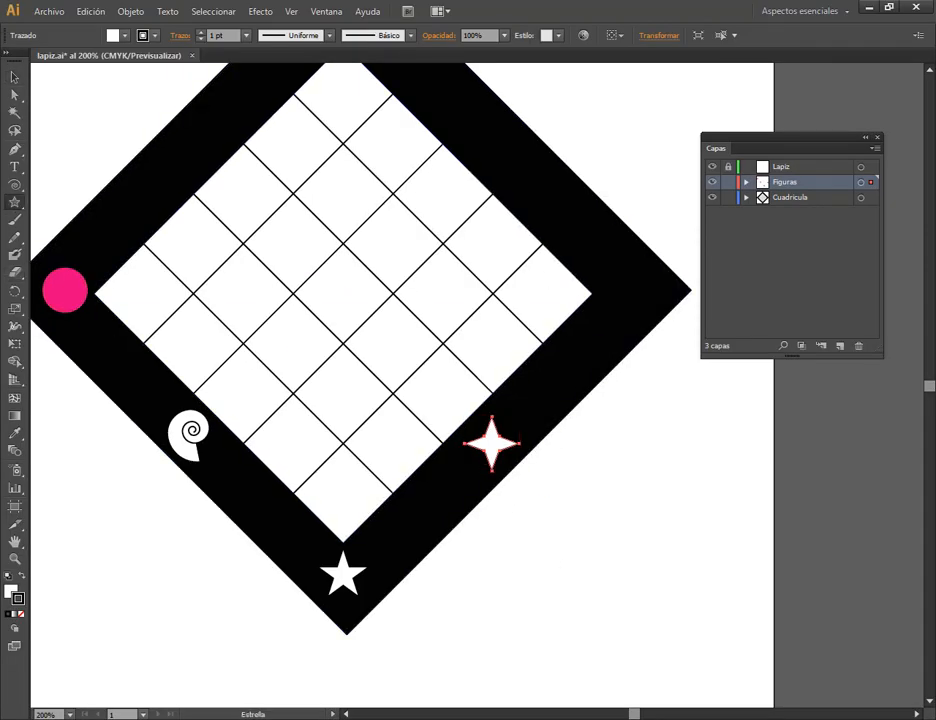
{"action": "left_click", "coordinate": [637, 293]}
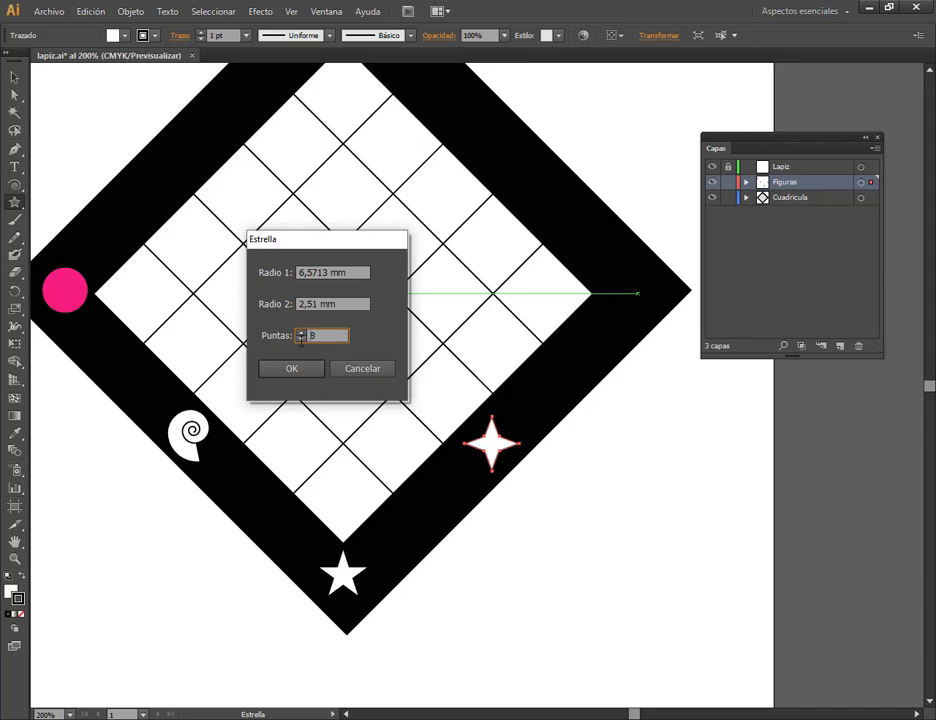
{"action": "left_click", "coordinate": [303, 369]}
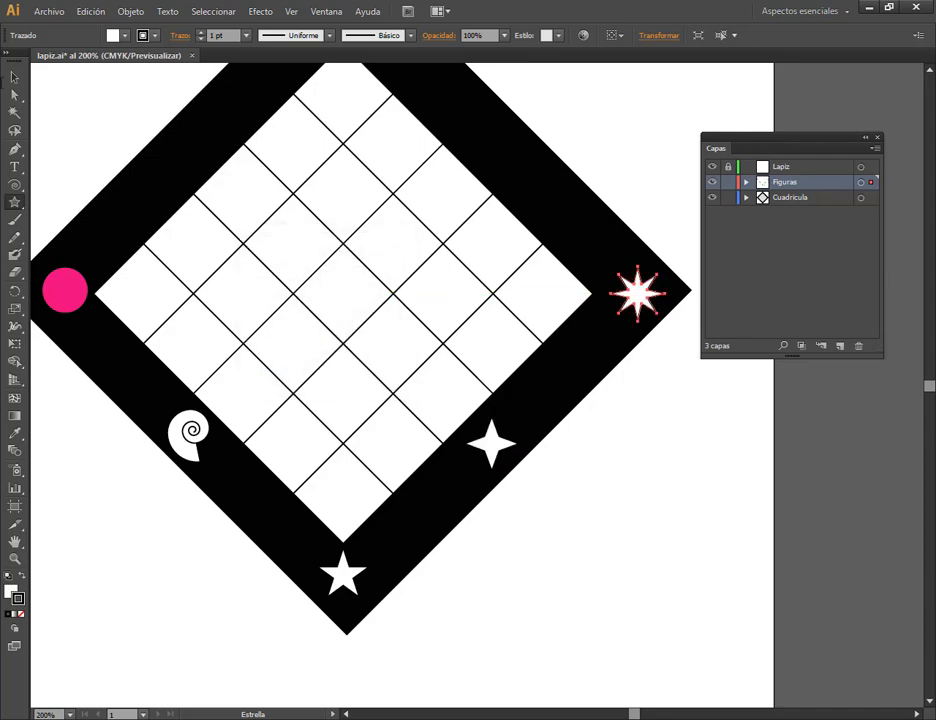
{"action": "key", "text": "v"}
{"action": "left_click", "coordinate": [694, 397]}
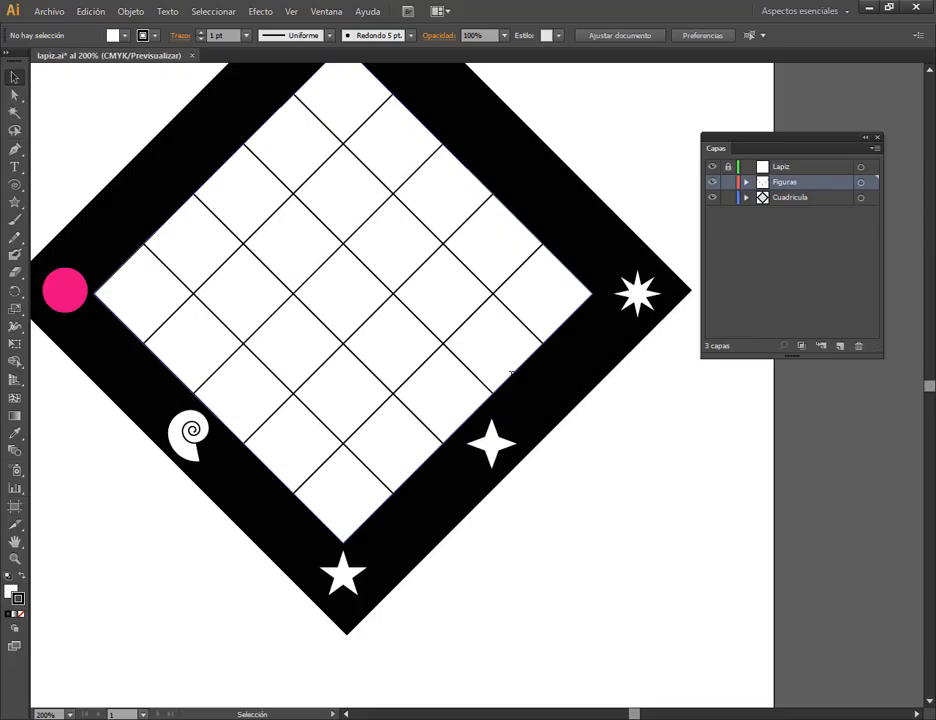
{"action": "left_click", "coordinate": [491, 443]}
{"action": "left_click_drag", "start_coordinate": [491, 443], "coordinate": [630, 289]}
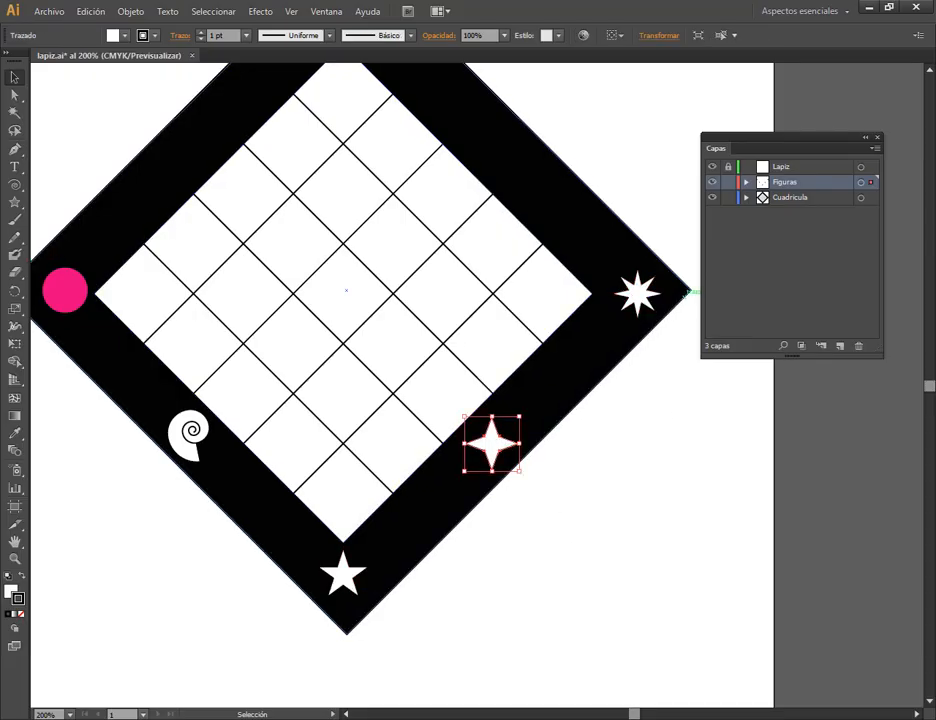
{"action": "left_click", "coordinate": [636, 292]}
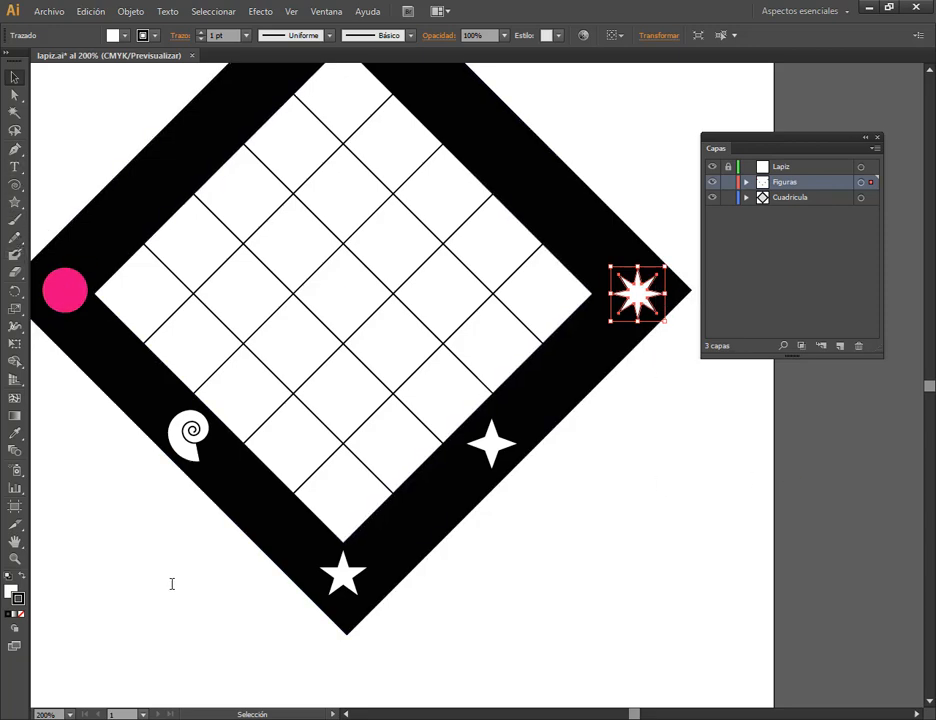
{"action": "left_click", "coordinate": [118, 620]}
Set the fill to pink and create a five-pointed star with radii of 6,5713 mm and 4 mm outside the frame's lower-right side.
{"action": "left_click", "coordinate": [12, 590]}
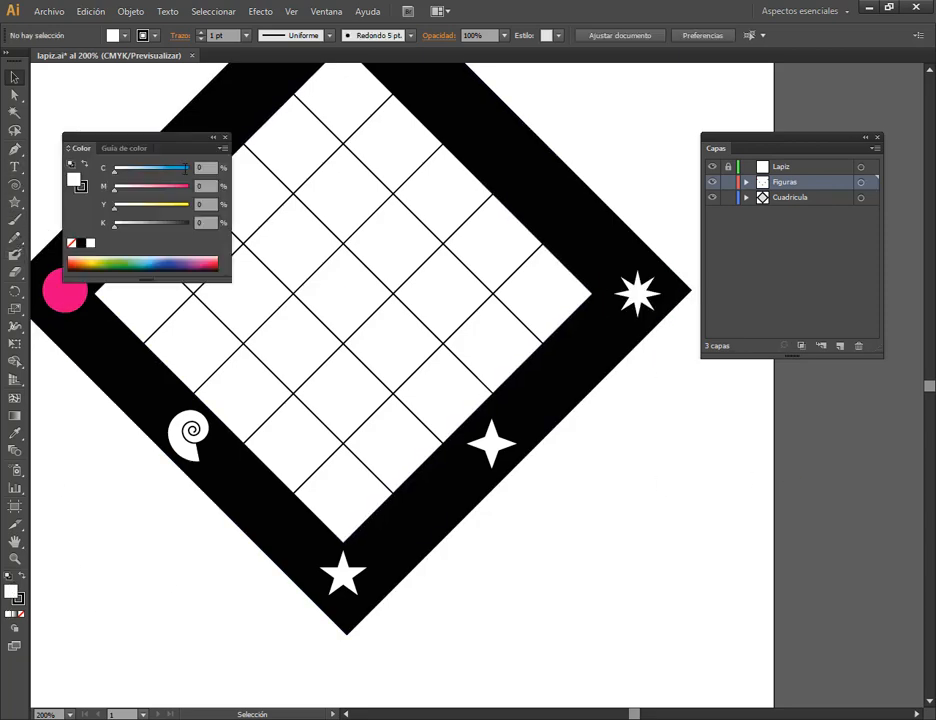
{"action": "left_click", "coordinate": [213, 262]}
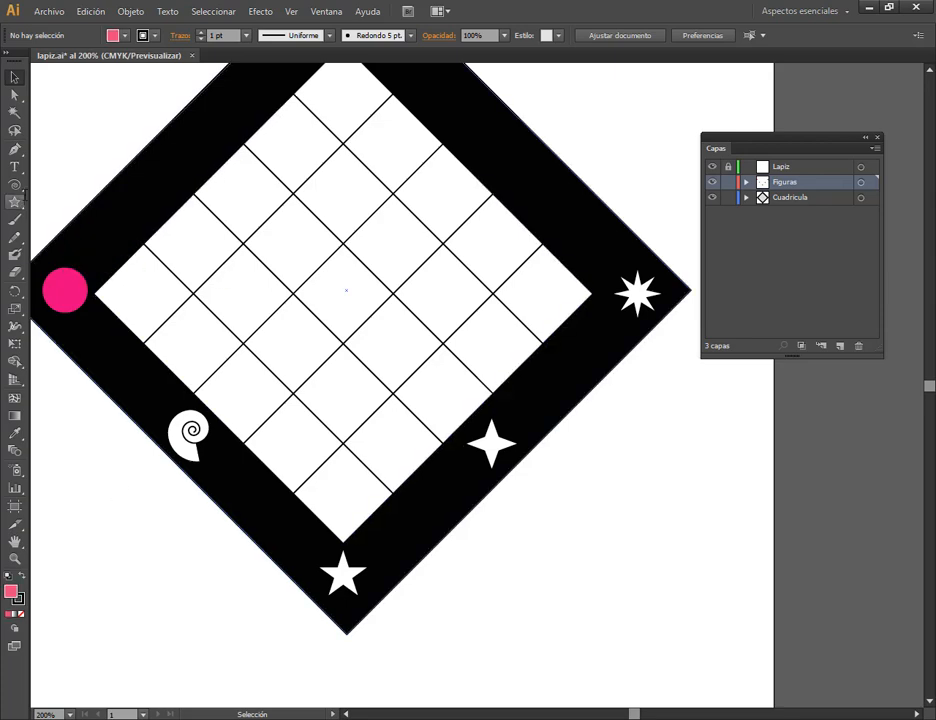
{"action": "left_click", "coordinate": [14, 202]}
{"action": "left_click", "coordinate": [611, 546]}
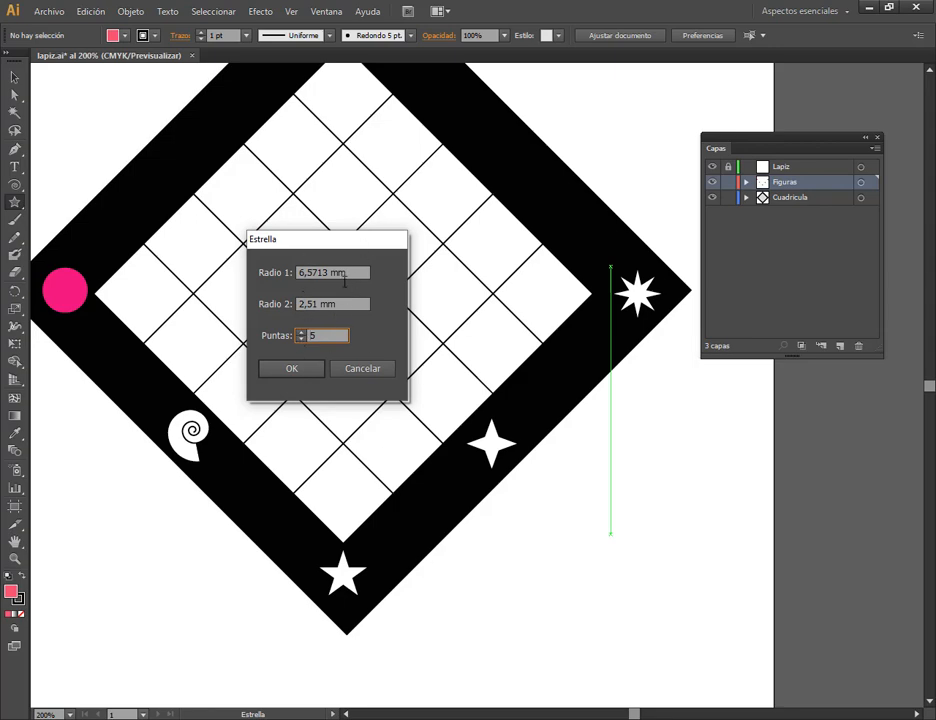
{"action": "left_click", "coordinate": [355, 308]}
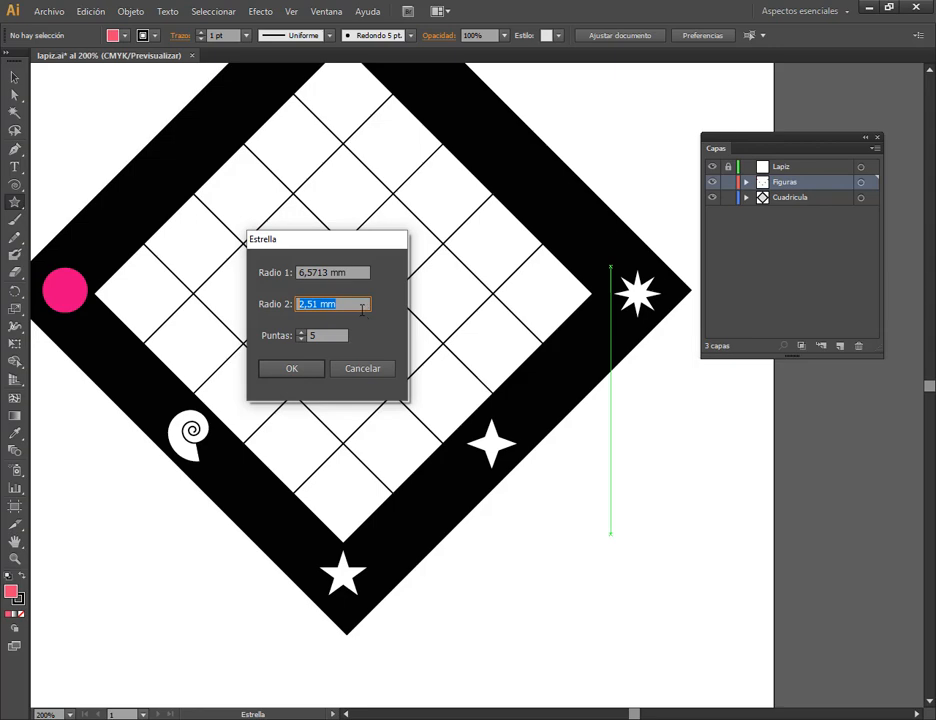
{"action": "left_click", "coordinate": [308, 304]}
{"action": "left_click_drag", "start_coordinate": [340, 304], "coordinate": [287, 298]}
{"action": "left_click_drag", "start_coordinate": [361, 272], "coordinate": [257, 272]}
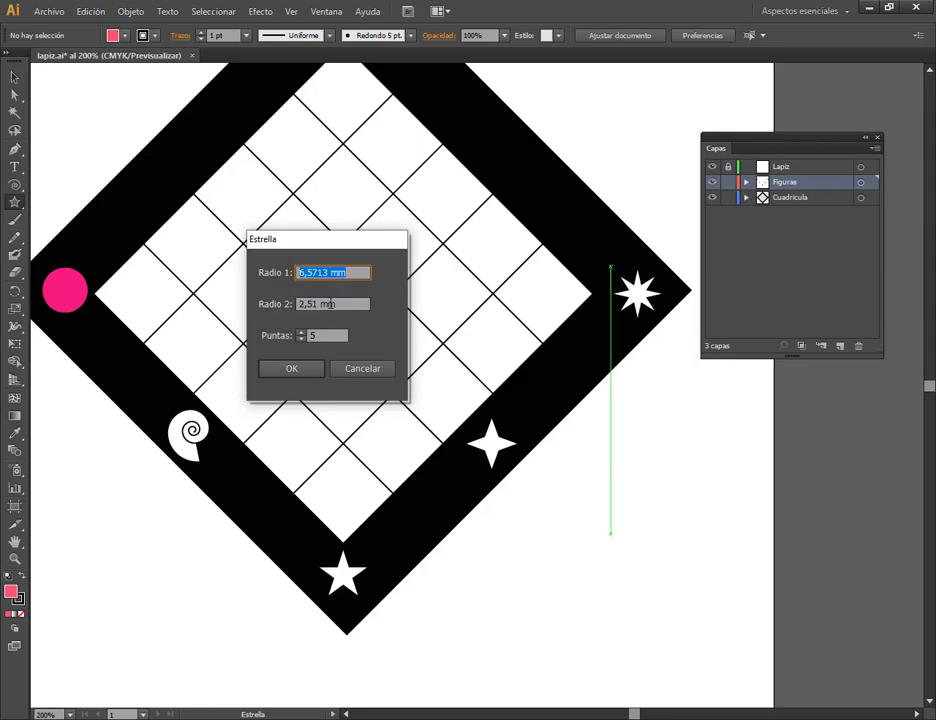
{"action": "key", "text": "Tab"}
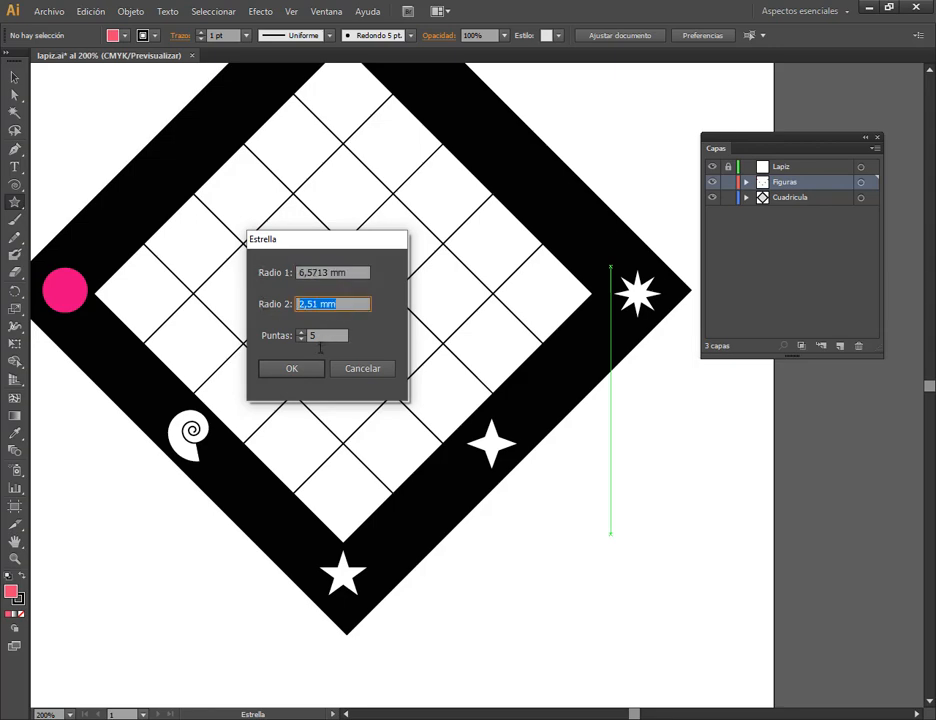
{"action": "type", "text": "4"}
{"action": "left_click", "coordinate": [314, 369]}
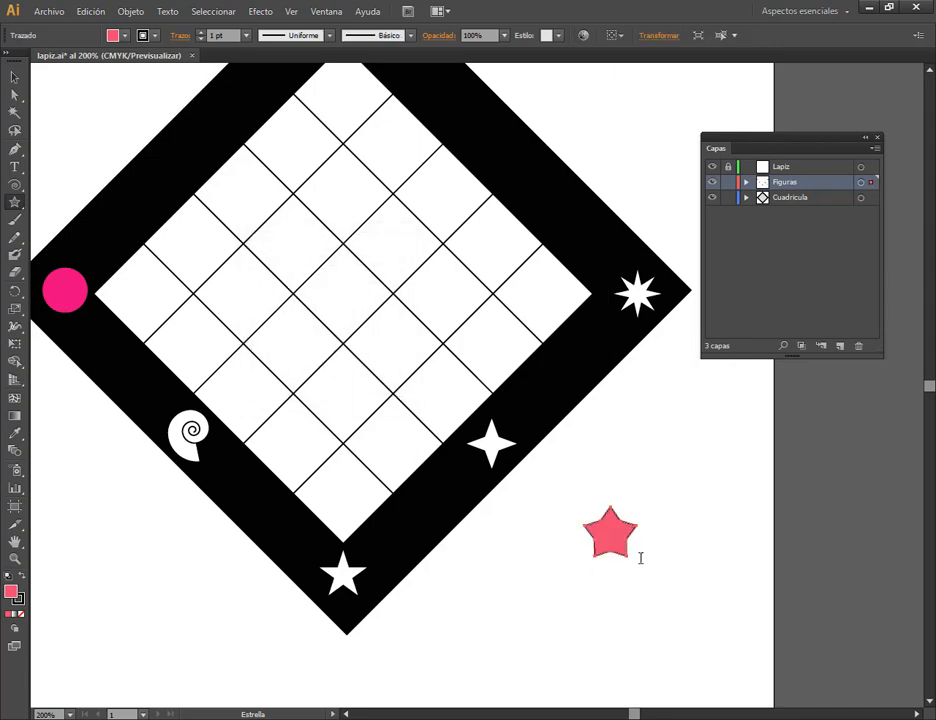
Move the pink star closer to the frame's lower-right side, and deselect it.
{"action": "key", "text": "v"}
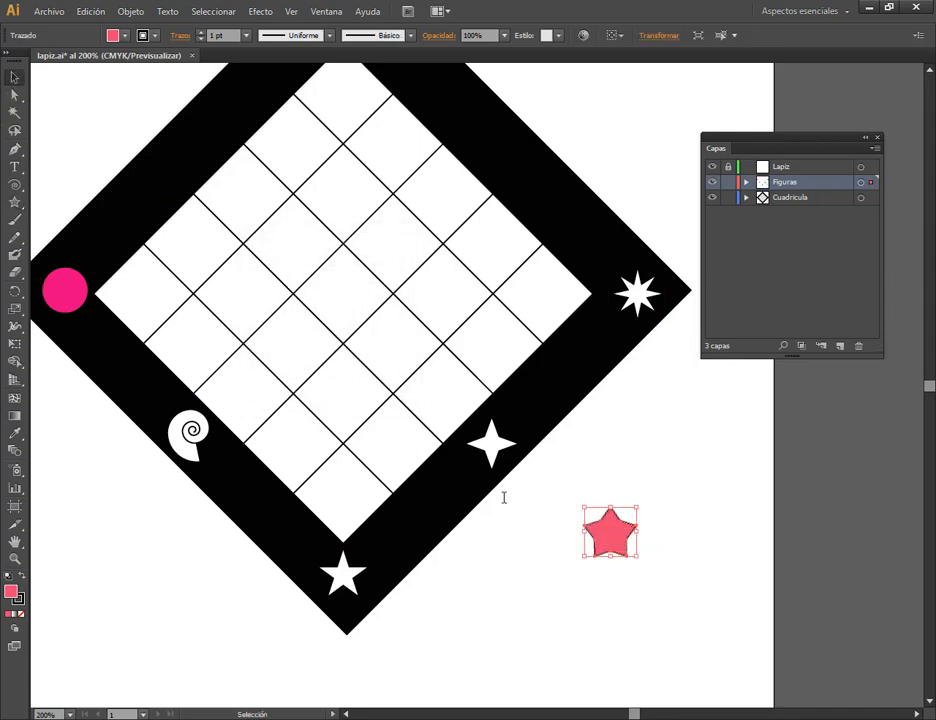
{"action": "left_click_drag", "start_coordinate": [611, 546], "coordinate": [566, 555]}
{"action": "left_click", "coordinate": [664, 561]}
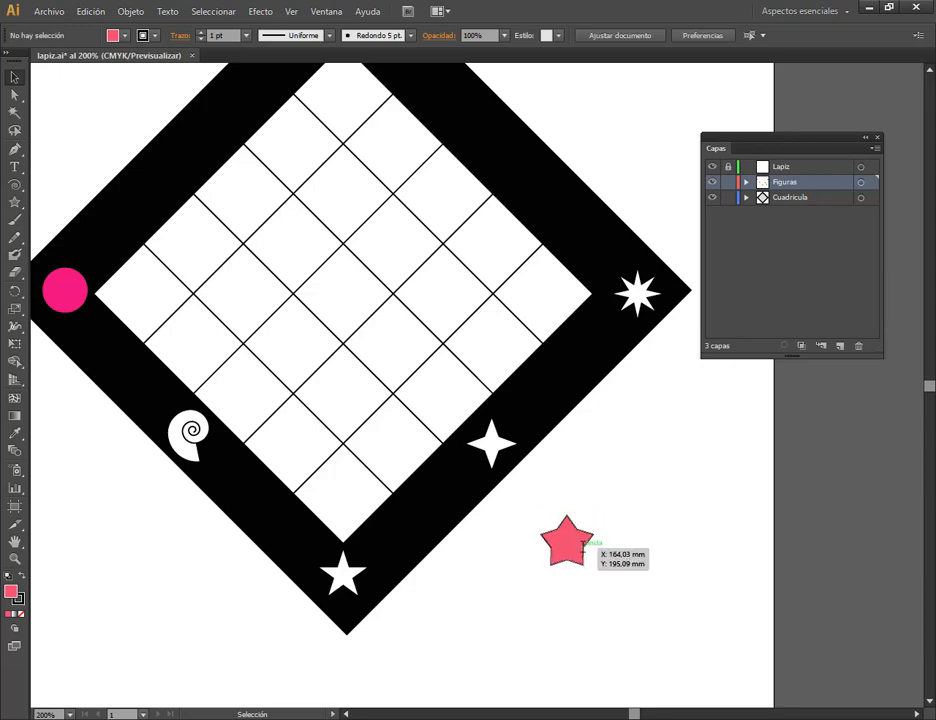
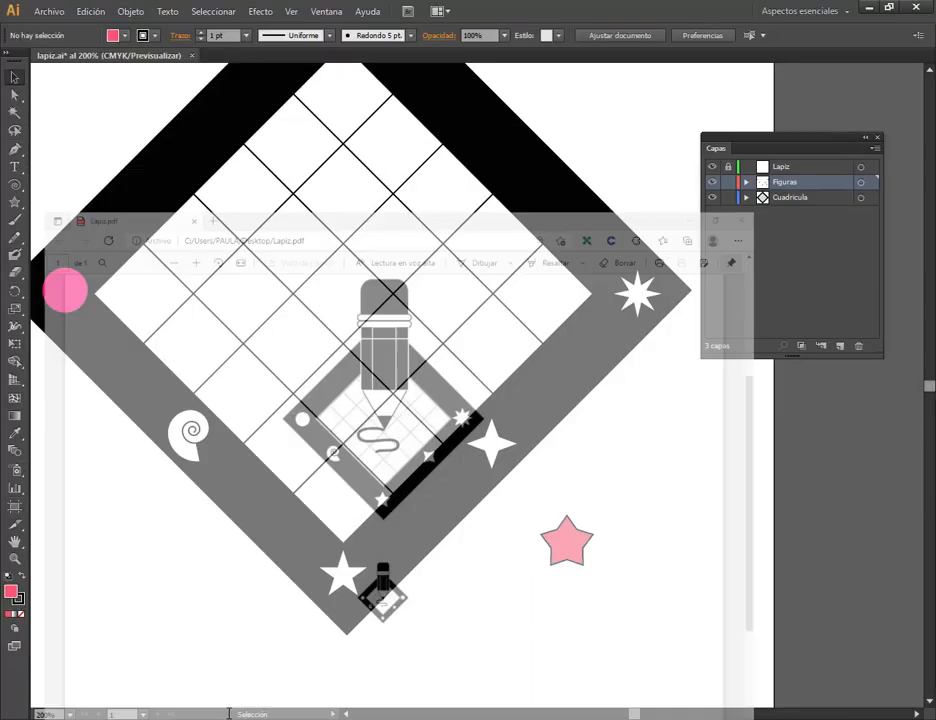
Replace the pink star with a five-pointed star of radii 6,5713 mm and 3,5 mm outside the frame's lower-right side.
{"action": "left_click_drag", "start_coordinate": [564, 545], "coordinate": [545, 543]}
{"action": "key", "text": "Delete"}
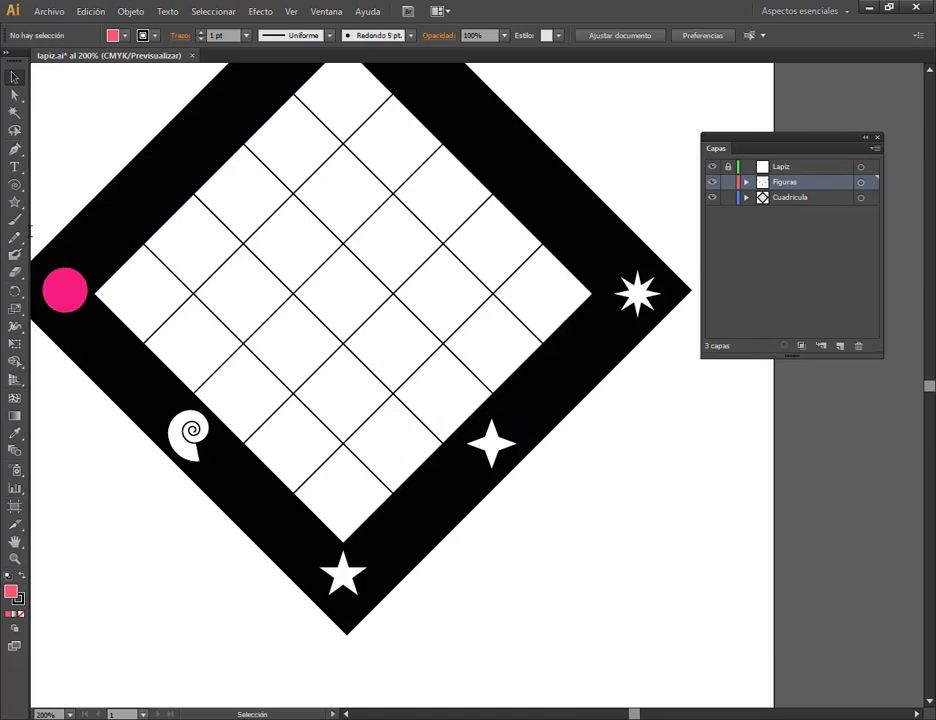
{"action": "left_click", "coordinate": [14, 202]}
{"action": "left_click", "coordinate": [553, 551]}
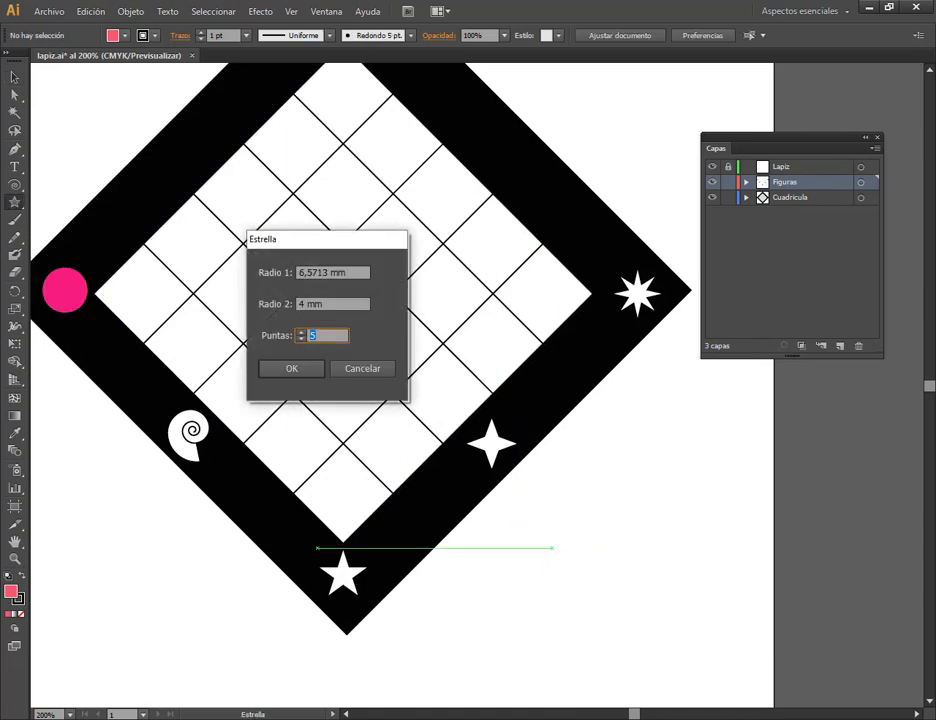
{"action": "left_click_drag", "start_coordinate": [305, 304], "coordinate": [292, 306]}
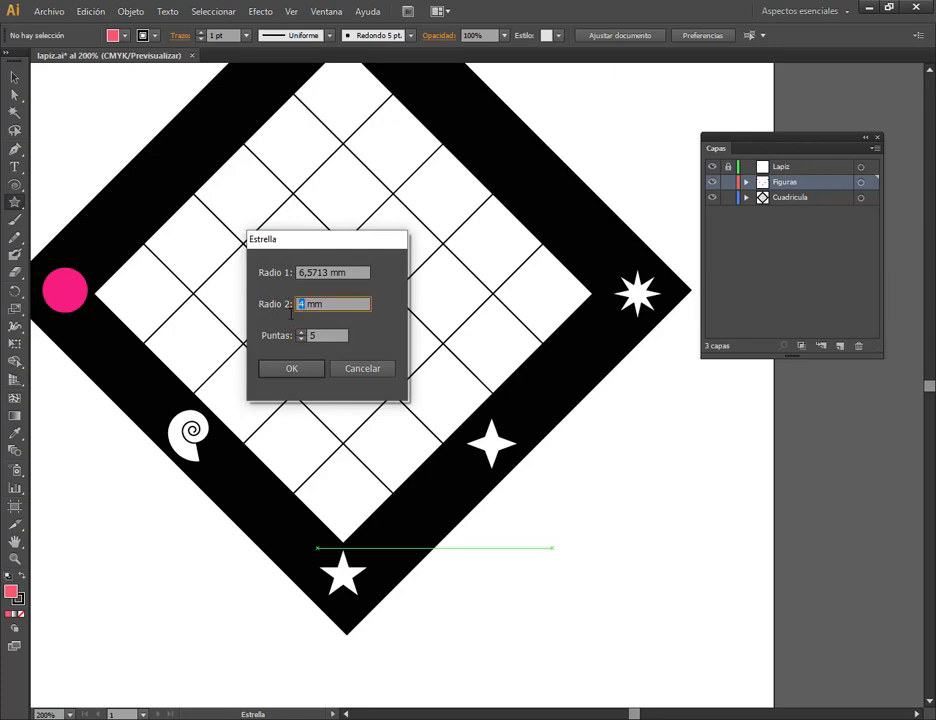
{"action": "type", "text": "3,5"}
{"action": "key", "text": "Return"}
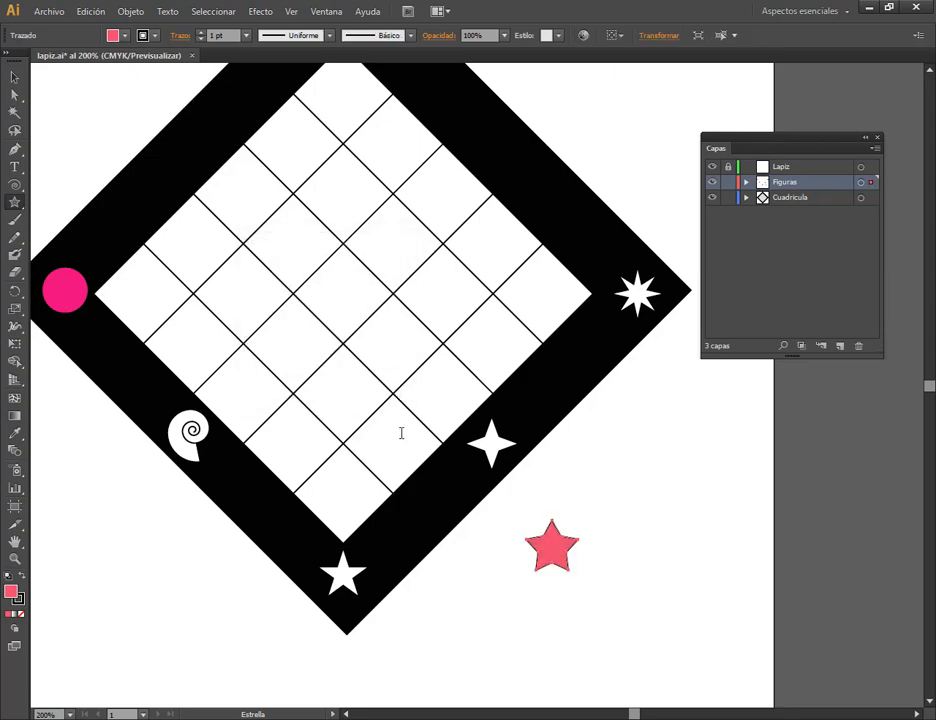
{"action": "key", "text": "v"}
{"action": "left_click", "coordinate": [503, 582]}
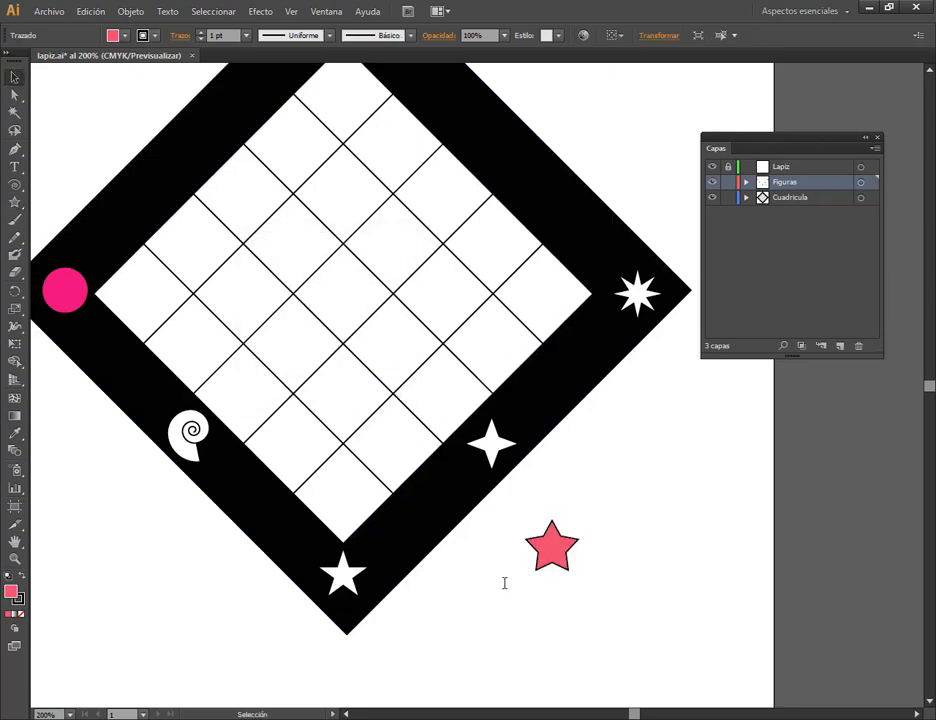
Delete the white star in the frame's bottom corner and move the pink five-pointed star into its place.
{"action": "left_click", "coordinate": [343, 575]}
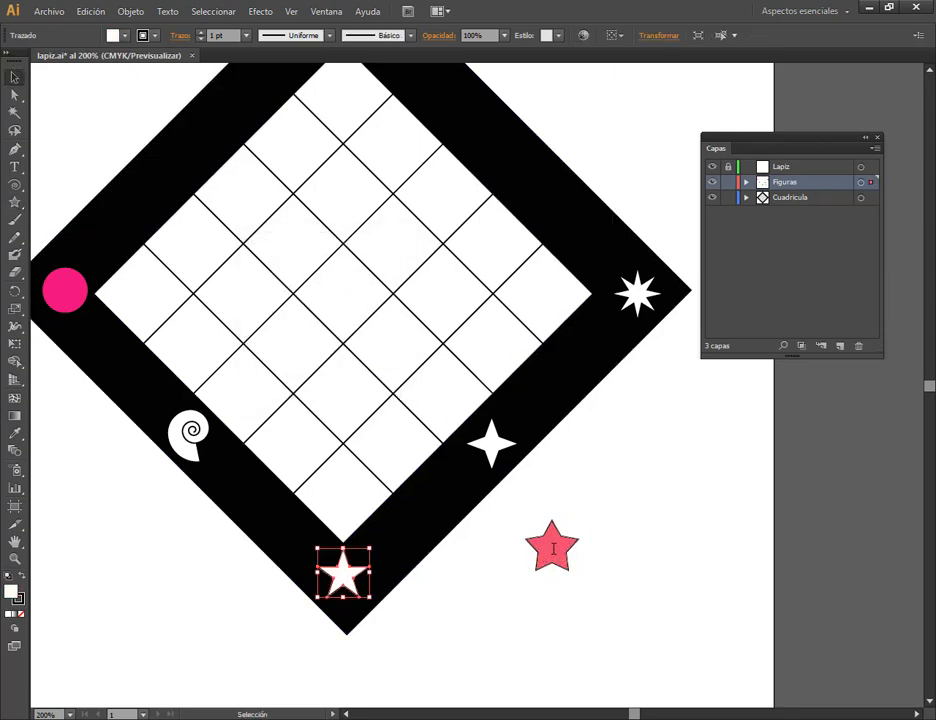
{"action": "key", "text": "Delete"}
{"action": "left_click_drag", "start_coordinate": [549, 549], "coordinate": [344, 577]}
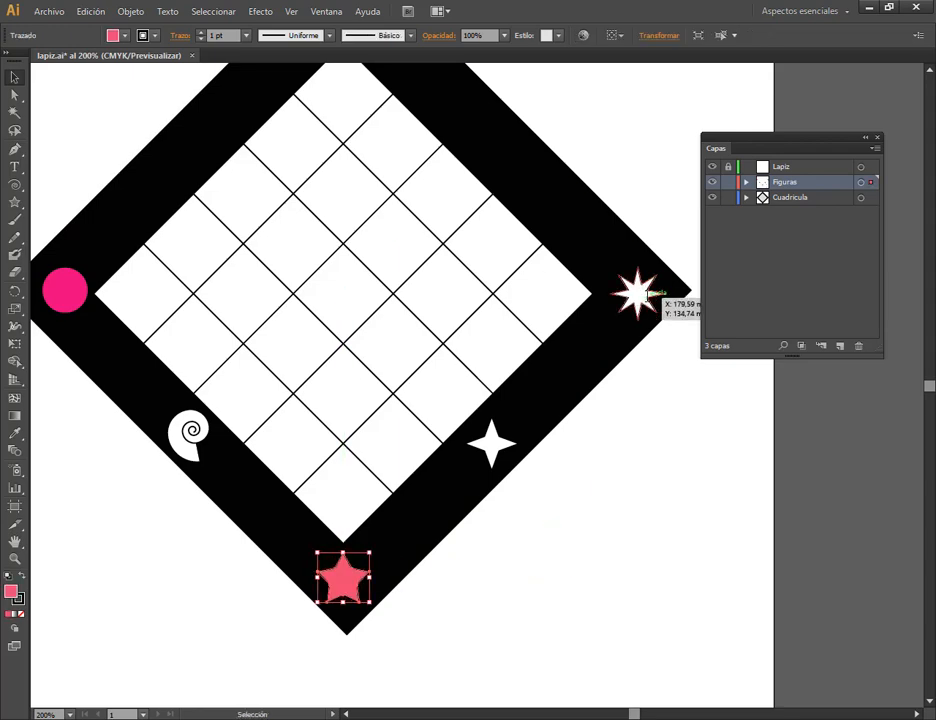
Delete the eight-pointed star in the frame's right corner and the four-pointed star on its lower-right band.
{"action": "left_click", "coordinate": [645, 300]}
{"action": "left_click", "coordinate": [516, 443], "text": "shift"}
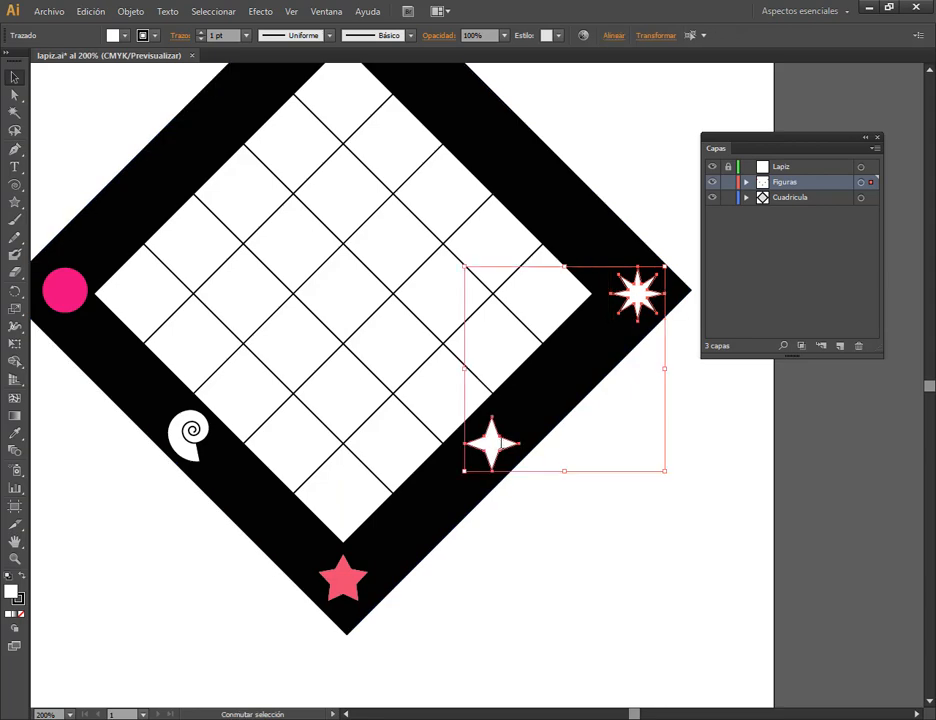
{"action": "key", "text": "Delete"}
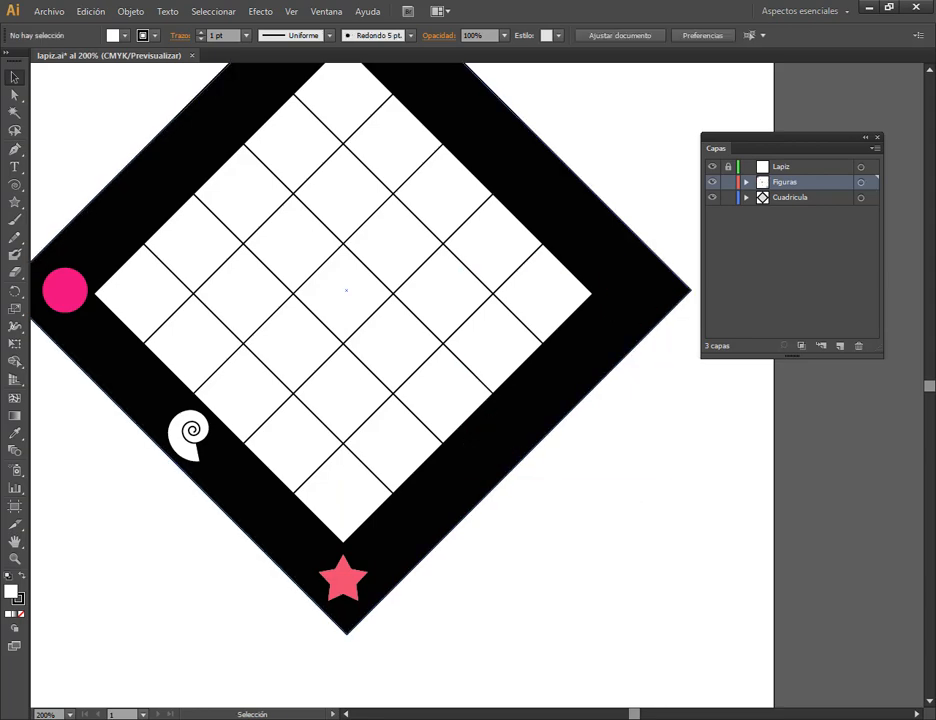
Create a white four-pointed star with radii of 6,5713 mm and 3,5 mm on the frame's lower-right band.
{"action": "left_click", "coordinate": [15, 202]}
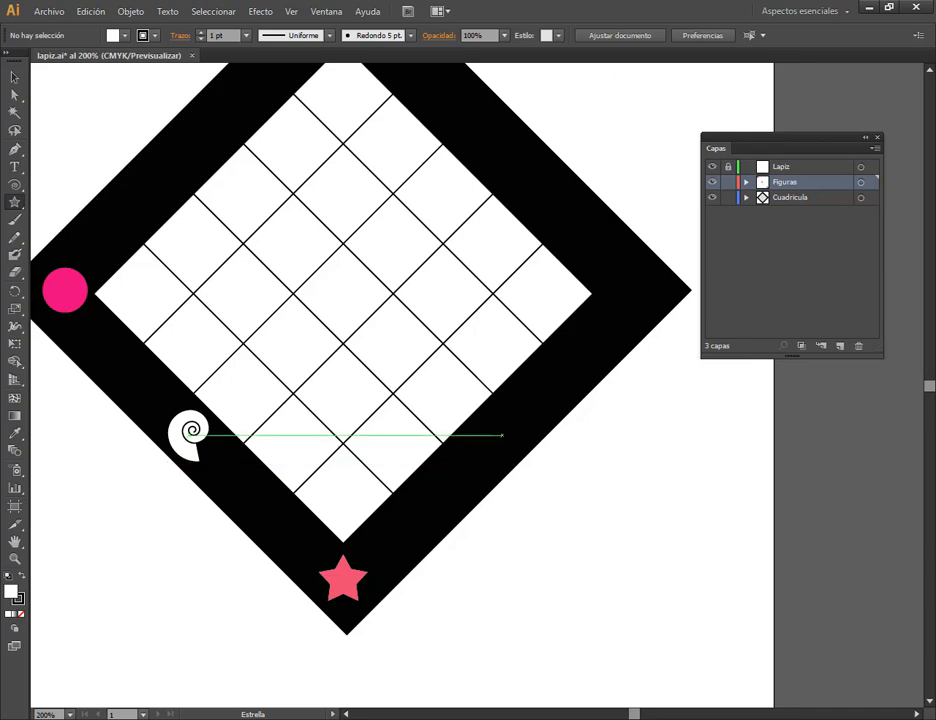
{"action": "left_click", "coordinate": [502, 435]}
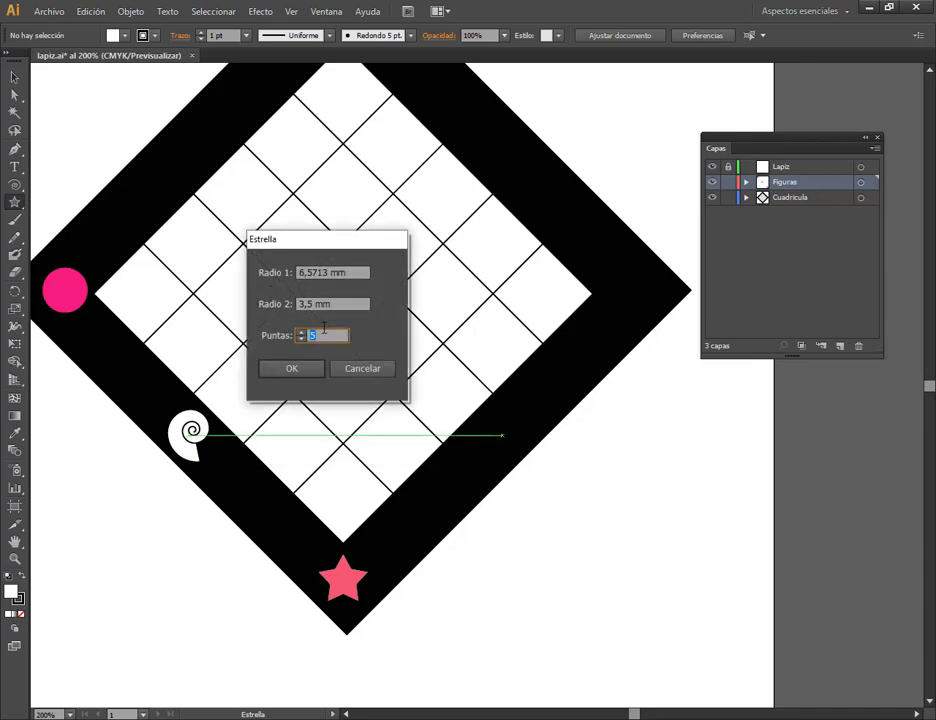
{"action": "left_click", "coordinate": [303, 369]}
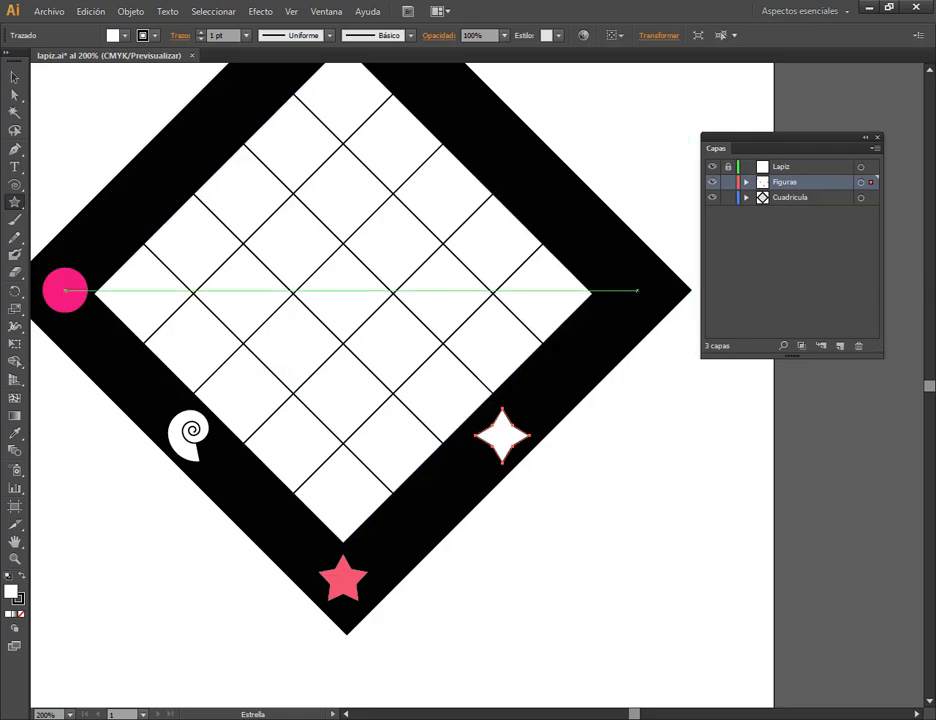
Create an eight-pointed star with radii of 6,5713 mm and 3,5 mm in the frame's right corner, and deselect it.
{"action": "left_click", "coordinate": [634, 290]}
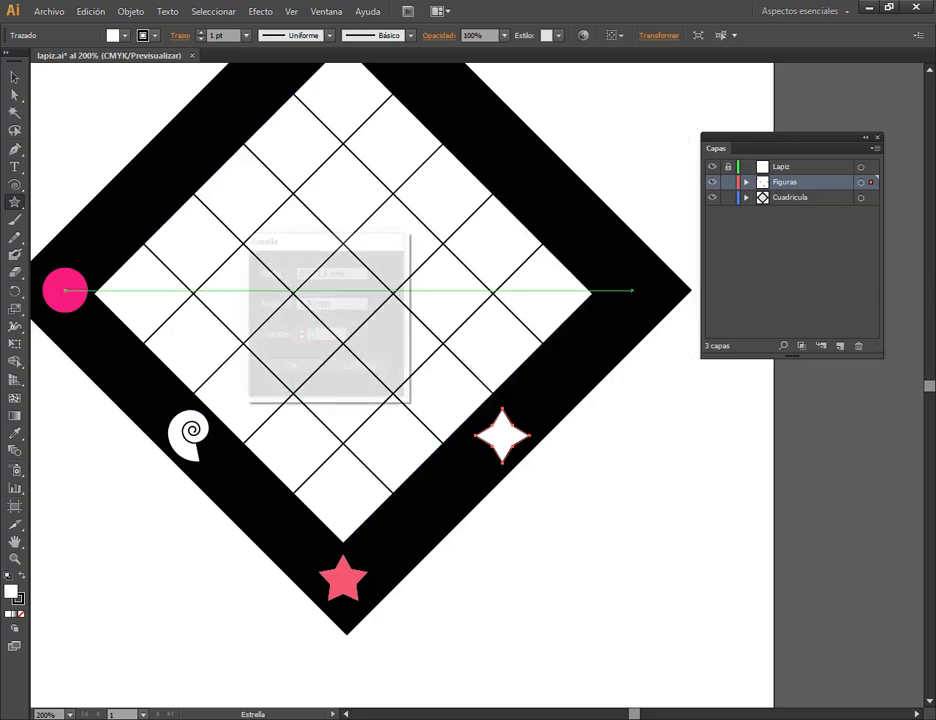
{"action": "left_click", "coordinate": [301, 332]}
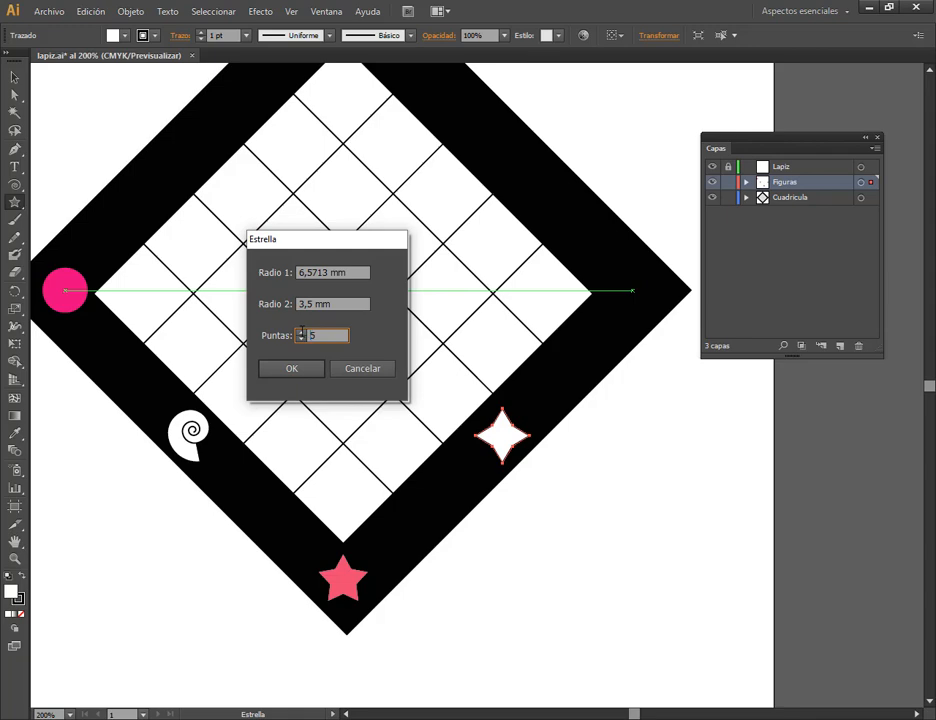
{"action": "left_click", "coordinate": [301, 332]}
{"action": "left_click", "coordinate": [301, 332]}
{"action": "left_click", "coordinate": [304, 369]}
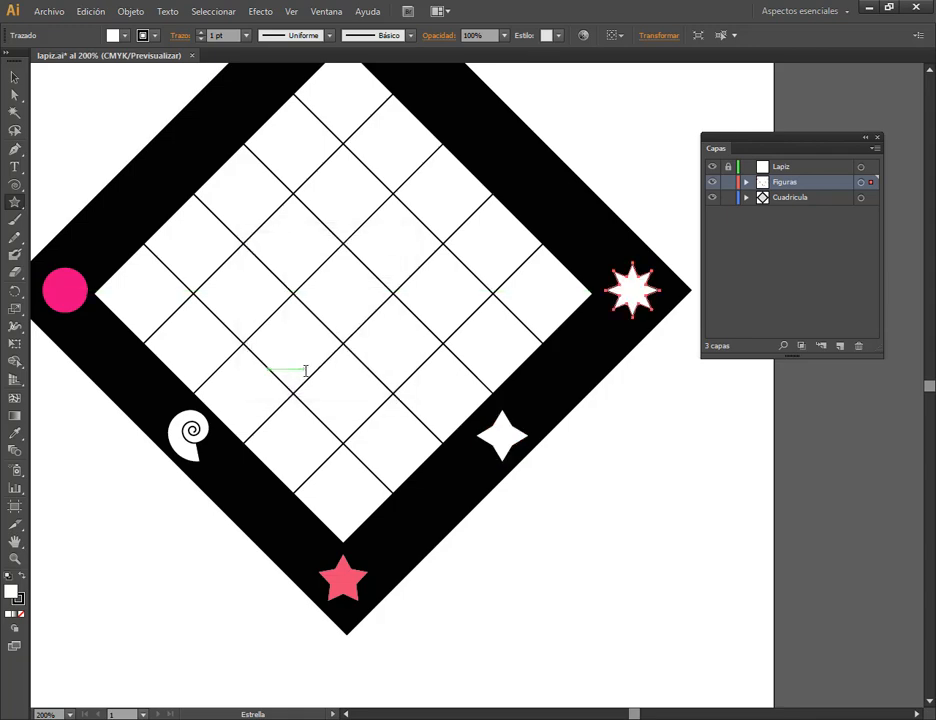
{"action": "key", "text": "v"}
{"action": "left_click", "coordinate": [696, 557]}
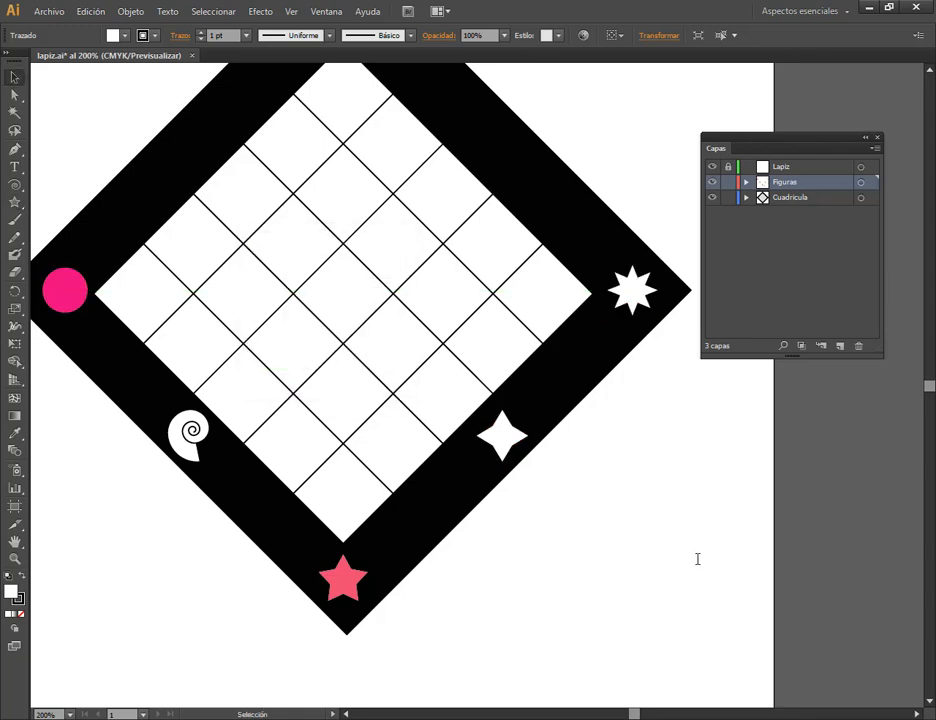
Reset the pink star and the pink circle to the default white fill and black stroke, and deselect them.
{"action": "left_click", "coordinate": [352, 578]}
{"action": "left_click", "coordinate": [65, 290], "text": "shift"}
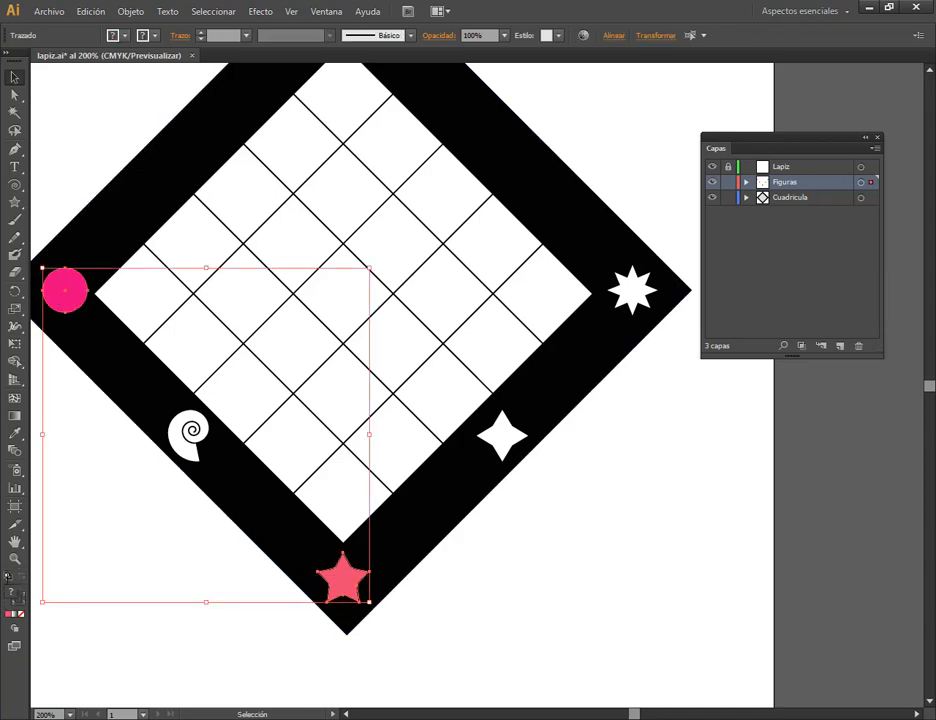
{"action": "left_click", "coordinate": [8, 577]}
{"action": "left_click", "coordinate": [688, 612]}
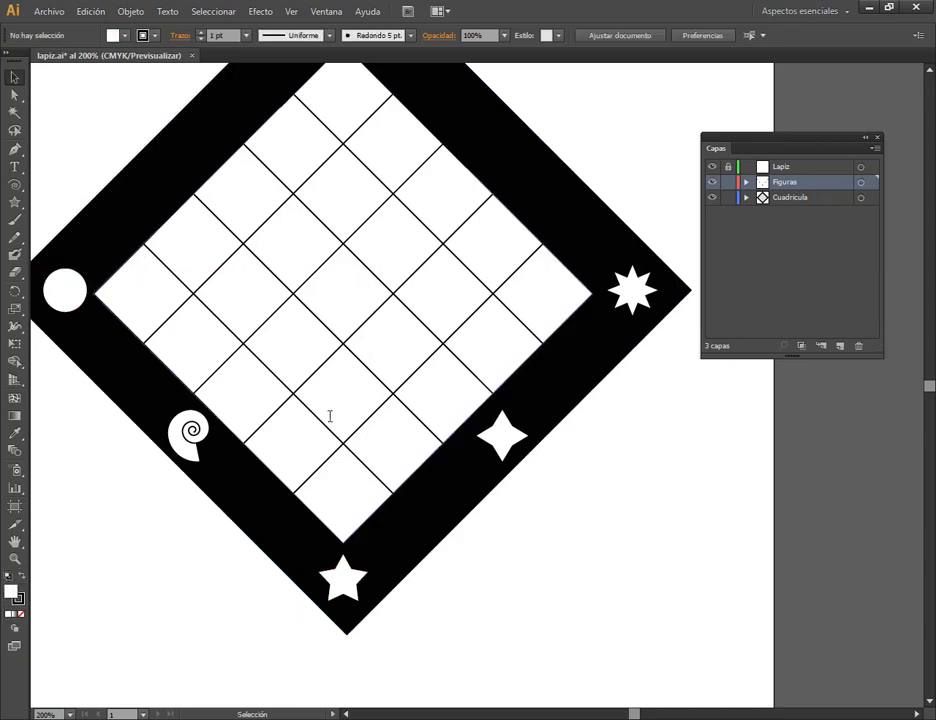
Save the lapiz.ai document.
{"action": "scroll", "coordinate": [330, 415], "scroll_direction": "down", "scroll_amount": 1}
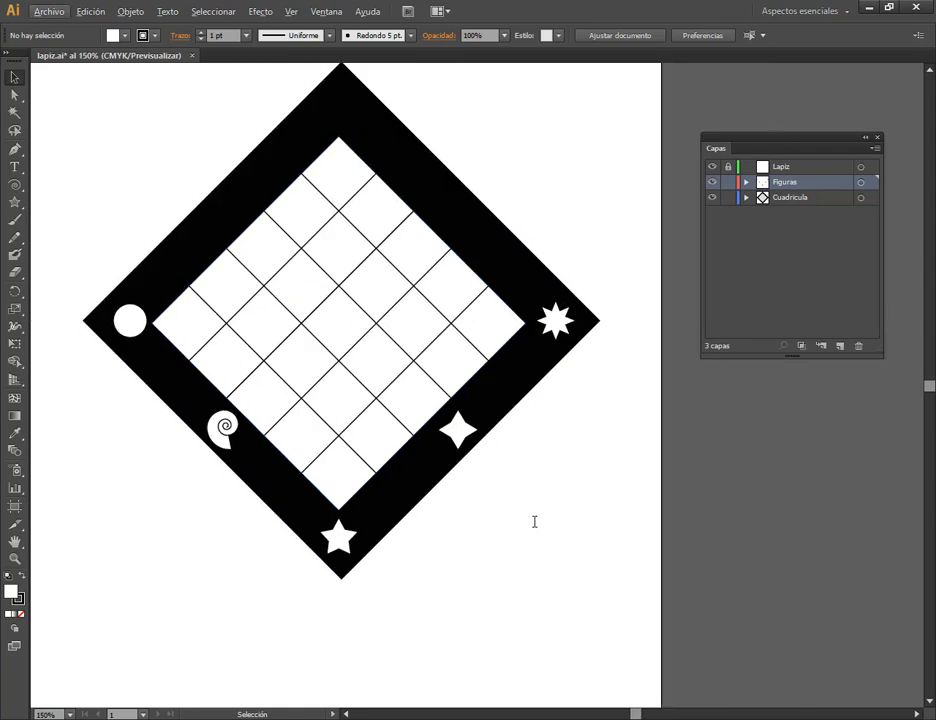
{"action": "key", "text": "a"}
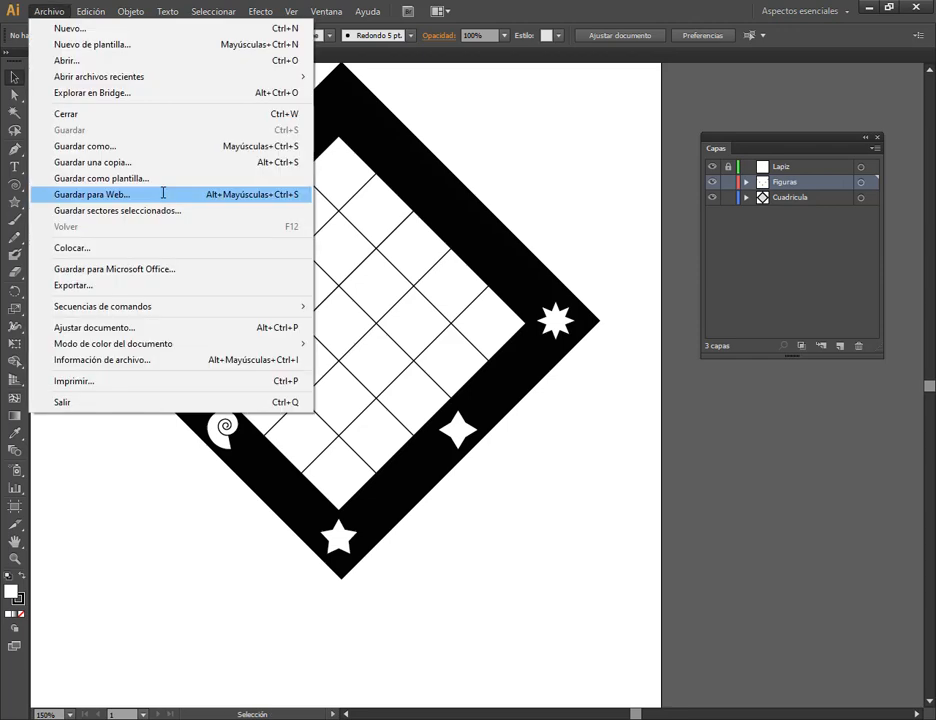
{"action": "left_click", "coordinate": [515, 4]}
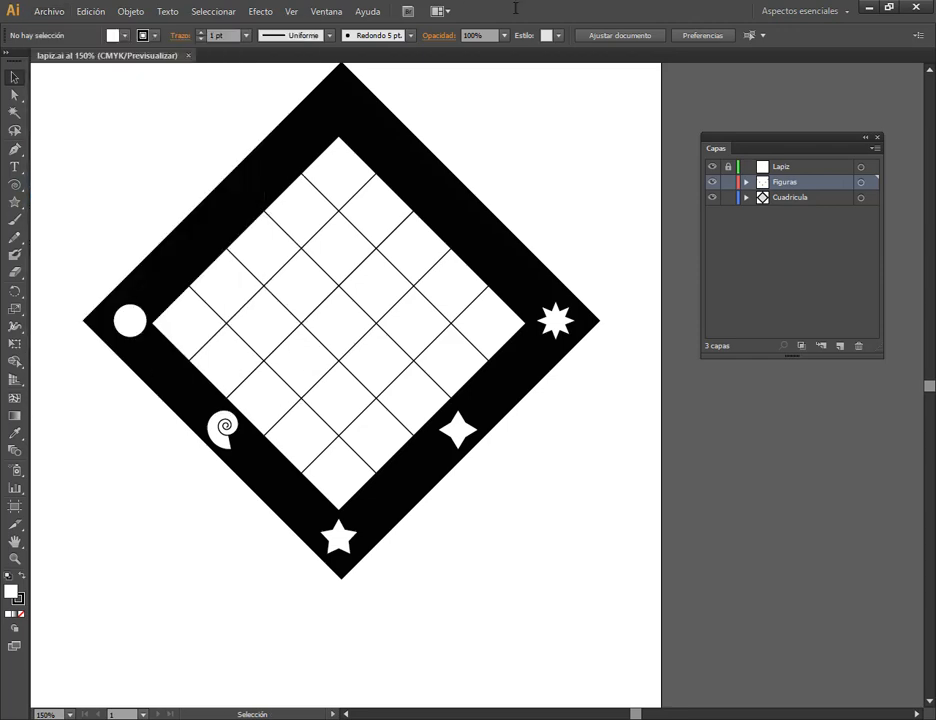
Lock the Figuras and Cuadricula layers, and unlock the Lapiz layer and make it active.
{"action": "key", "text": "space"}
{"action": "left_click_drag", "start_coordinate": [542, 466], "coordinate": [601, 483]}
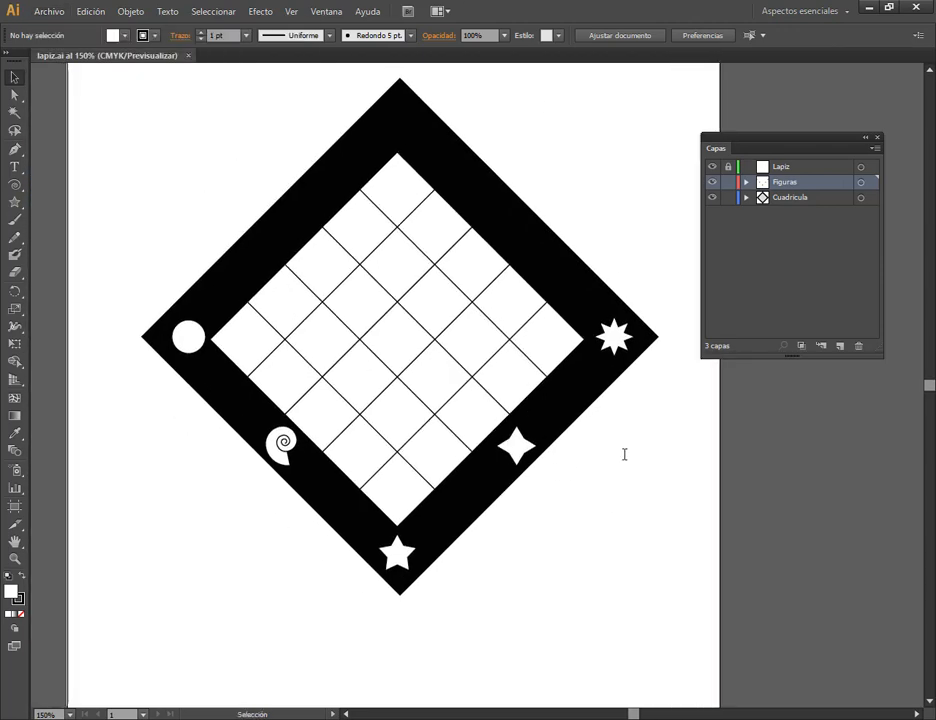
{"action": "left_click", "coordinate": [730, 198]}
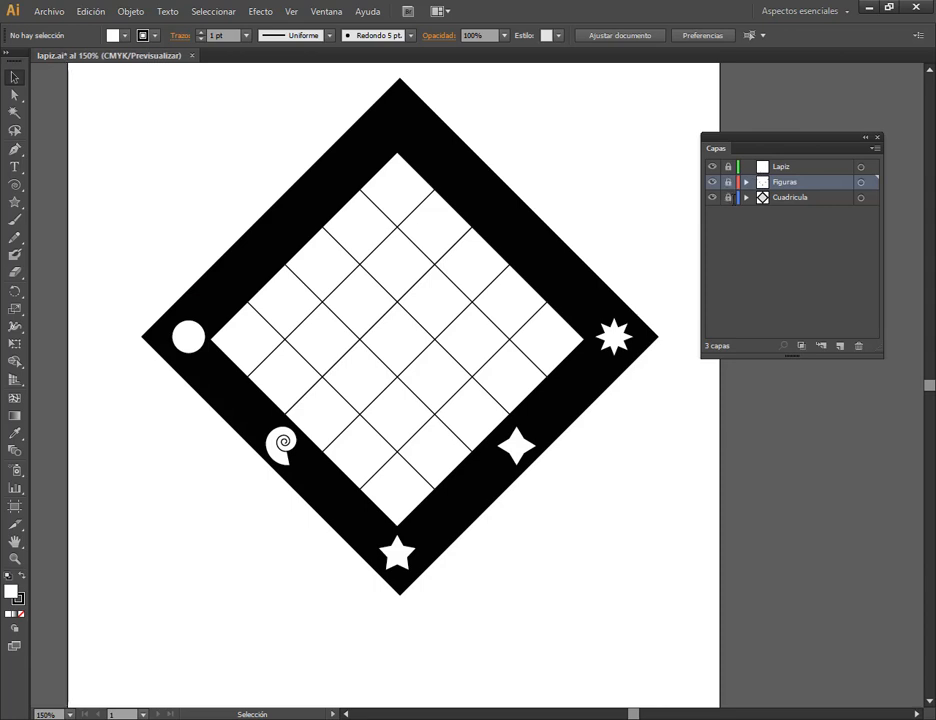
{"action": "left_click", "coordinate": [781, 167]}
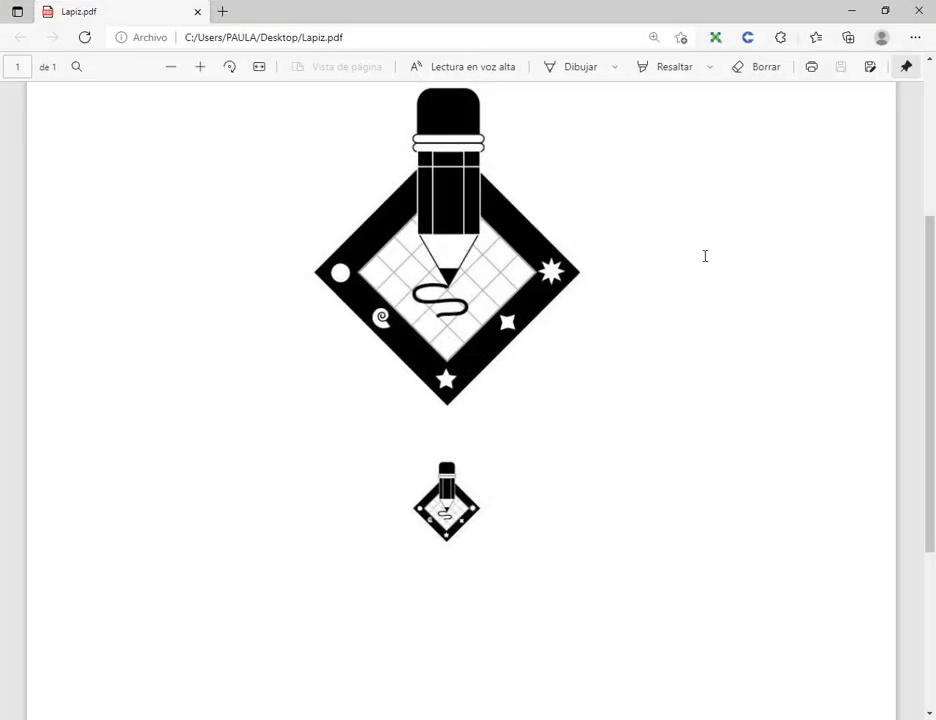
Examine the pencil in the Lapiz.pdf reference: its rounded eraser, double band, body, tapered point and position over the frame.
{"action": "scroll", "coordinate": [490, 243], "scroll_direction": "up", "scroll_amount": 2}
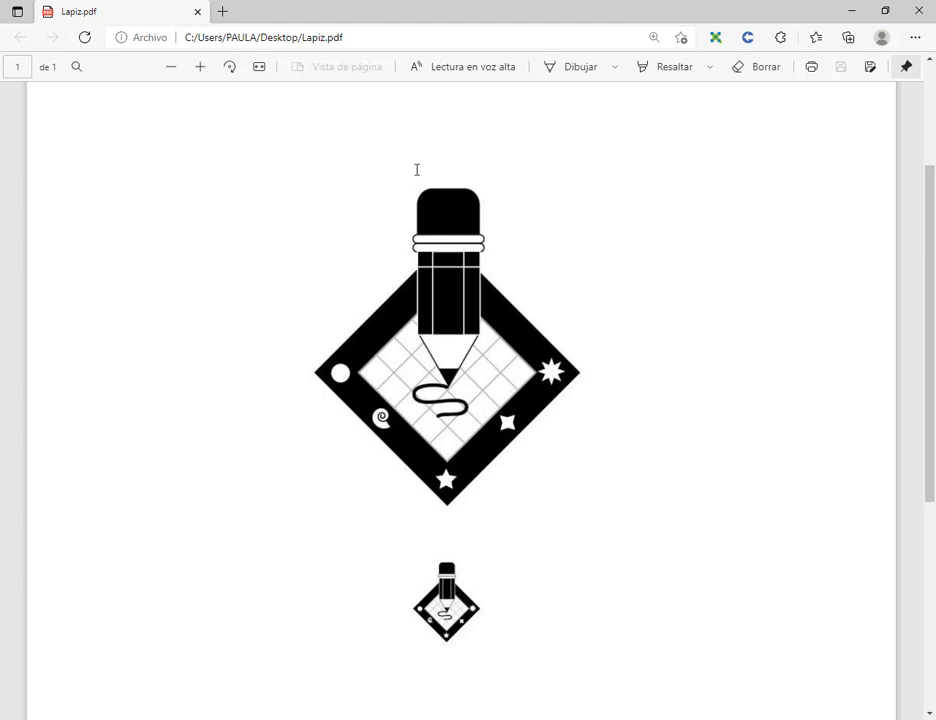
{"action": "mouse_move", "coordinate": [406, 179]}
{"action": "left_mouse_down"}
{"action": "mouse_move", "coordinate": [499, 378]}
{"action": "mouse_move", "coordinate": [497, 401]}
{"action": "mouse_move", "coordinate": [494, 385]}
{"action": "left_mouse_up"}
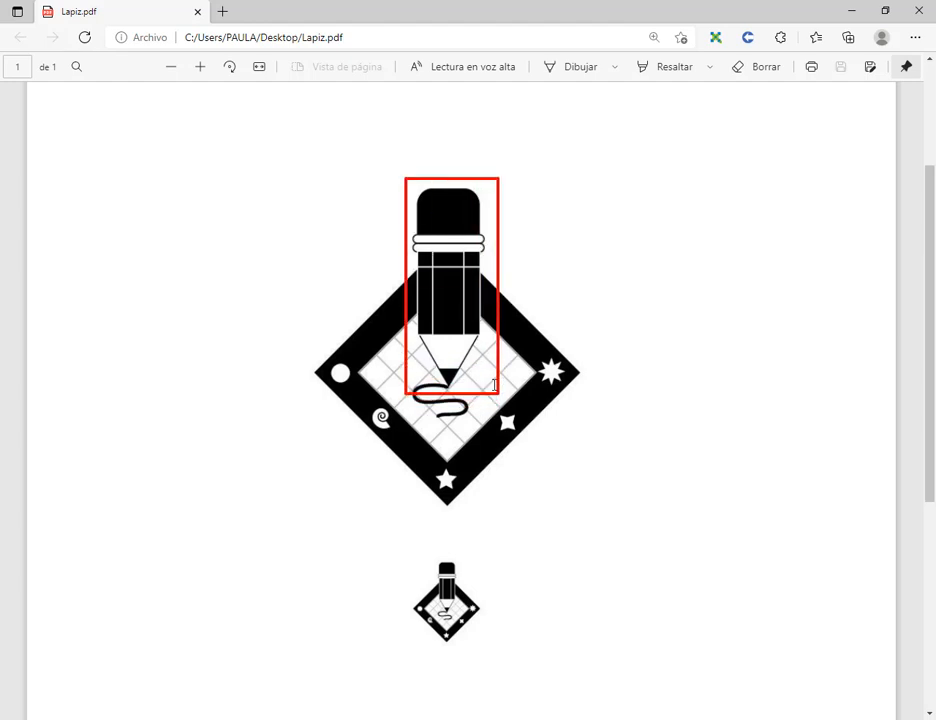
{"action": "left_click_drag", "start_coordinate": [546, 172], "coordinate": [480, 193]}
{"action": "left_click_drag", "start_coordinate": [543, 219], "coordinate": [487, 236]}
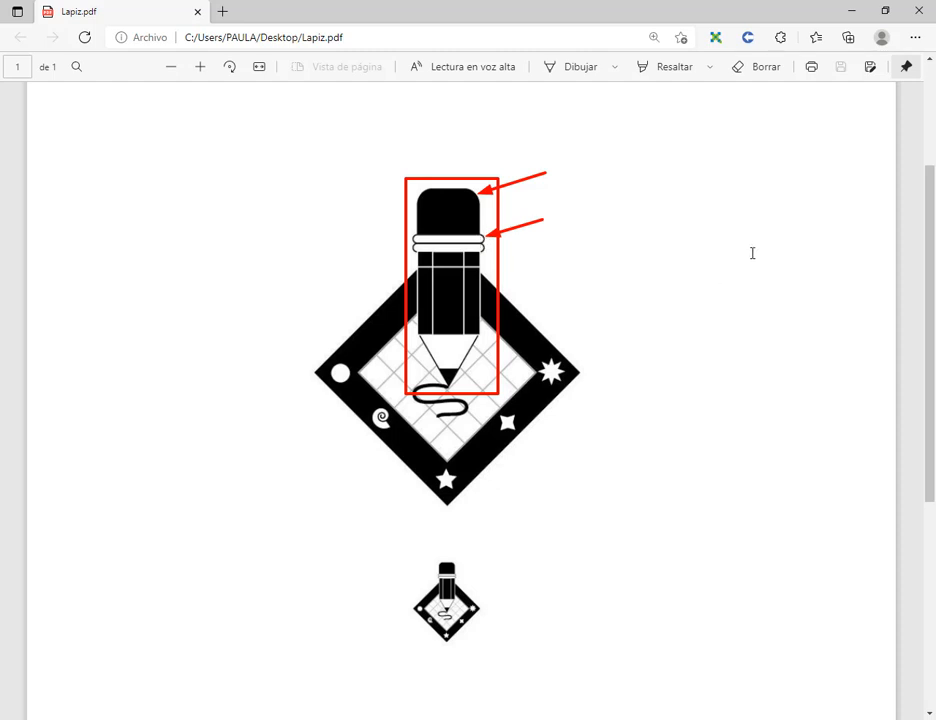
{"action": "key", "text": "Escape"}
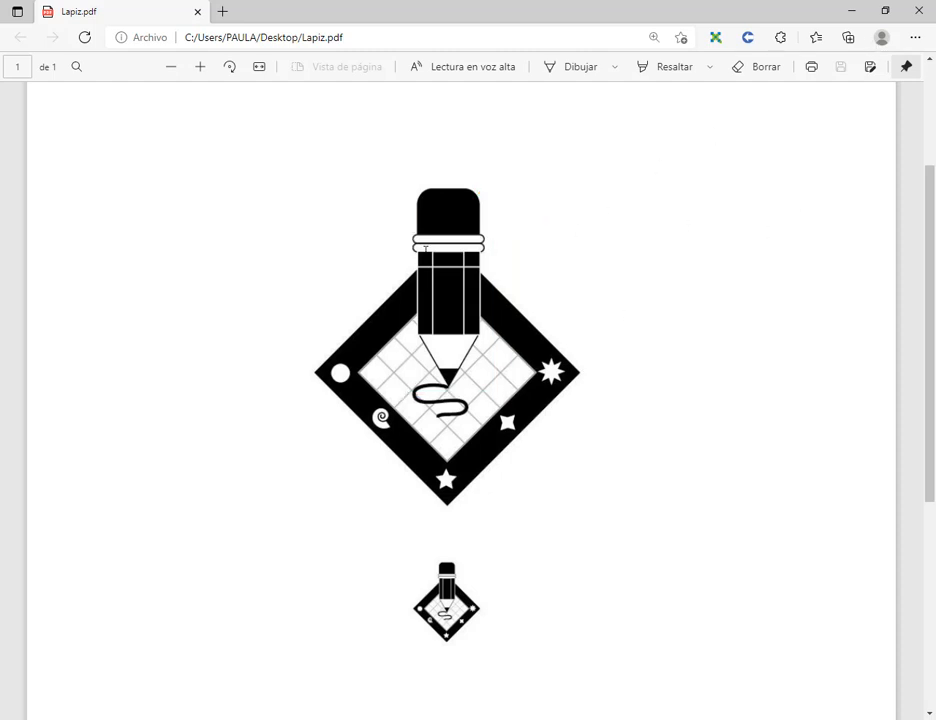
{"action": "left_click_drag", "start_coordinate": [320, 220], "coordinate": [412, 274]}
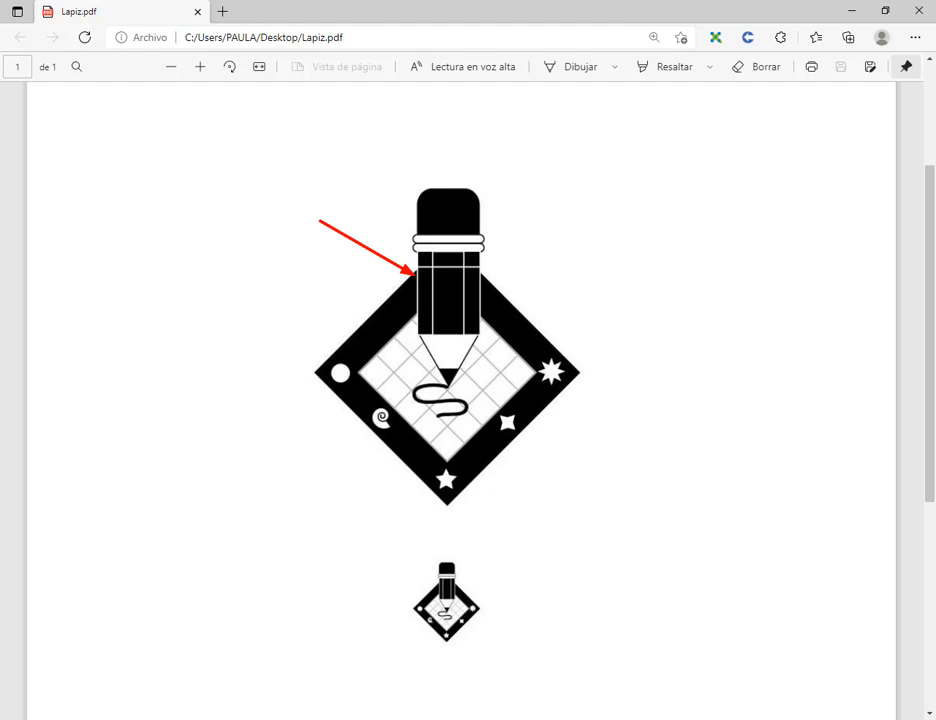
{"action": "left_click_drag", "start_coordinate": [380, 404], "coordinate": [425, 352]}
{"action": "left_click_drag", "start_coordinate": [409, 436], "coordinate": [445, 384]}
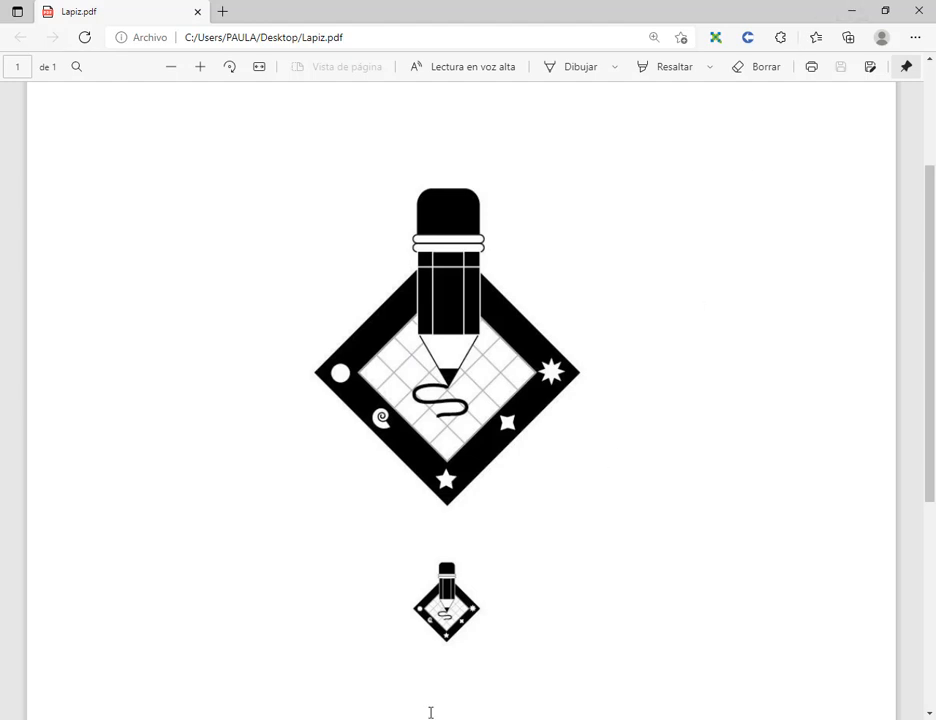
Return to Illustrator, scale the unlocked artwork of the Figuras and Cuadricula layers down proportionally about its center, and lock both layers again.
{"action": "key", "text": "alt+Tab"}
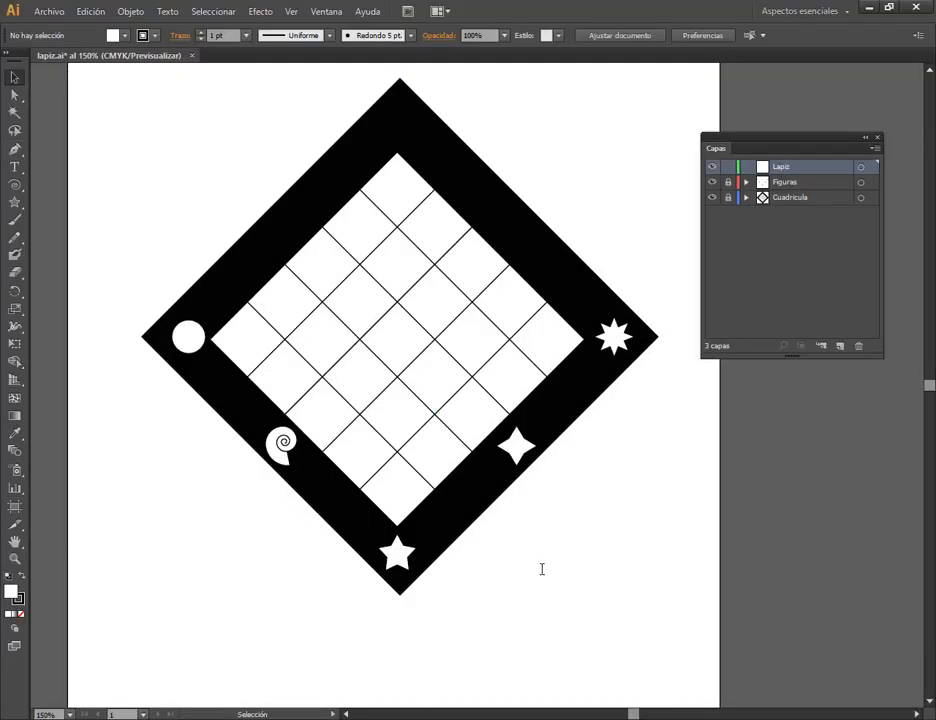
{"action": "key", "text": "space"}
{"action": "mouse_move", "coordinate": [547, 540]}
{"action": "left_mouse_down"}
{"action": "mouse_move", "coordinate": [556, 315]}
{"action": "mouse_move", "coordinate": [560, 537]}
{"action": "left_mouse_up"}
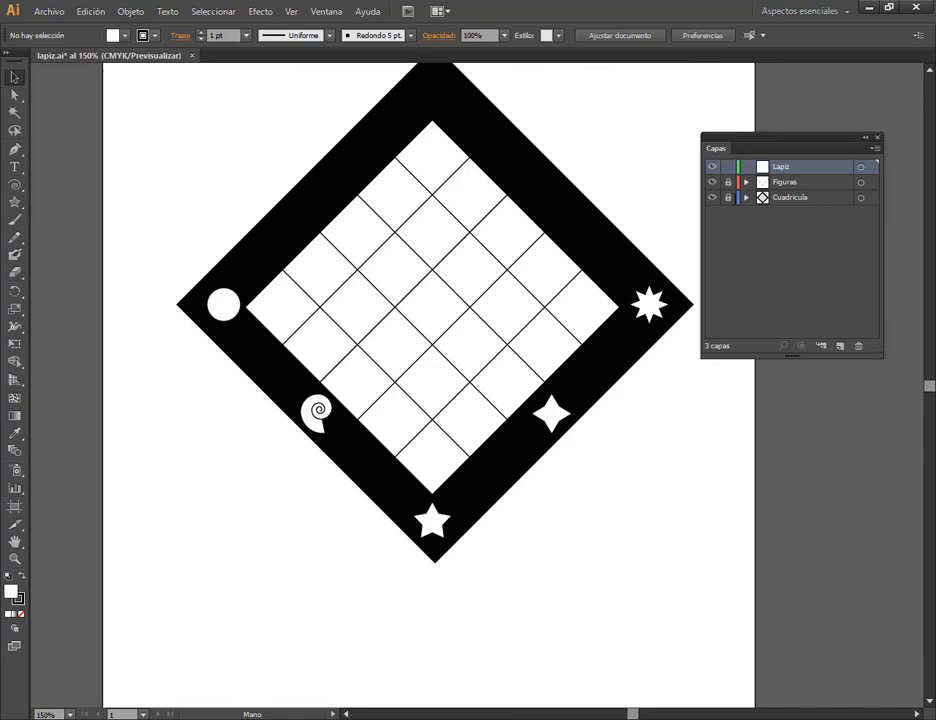
{"action": "left_click", "coordinate": [860, 182]}
{"action": "left_click", "coordinate": [860, 197], "text": "shift"}
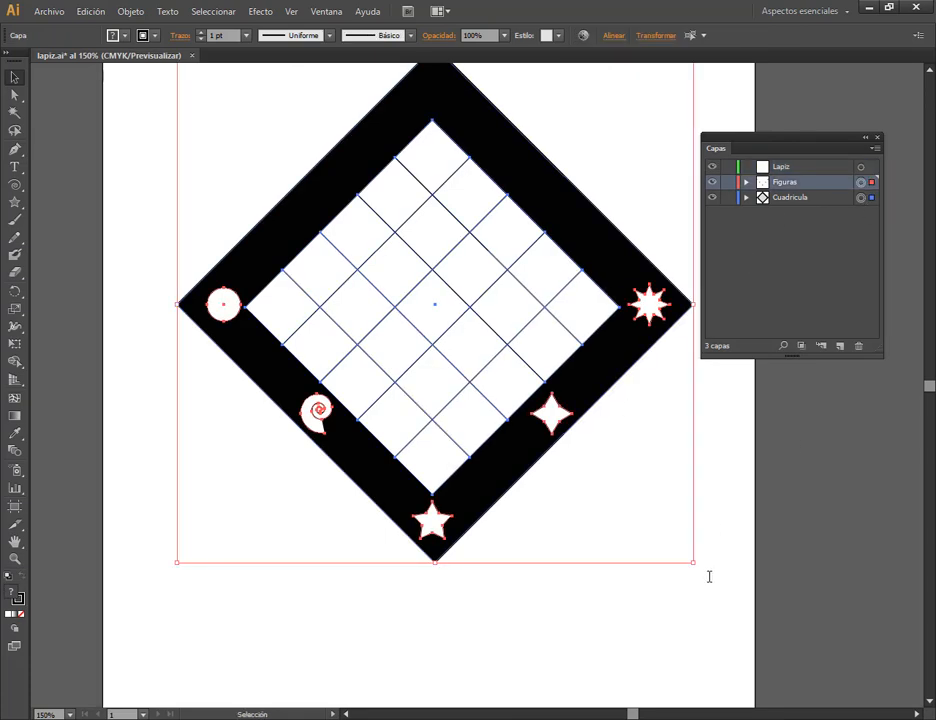
{"action": "left_click_drag", "start_coordinate": [694, 563], "coordinate": [629, 487]}
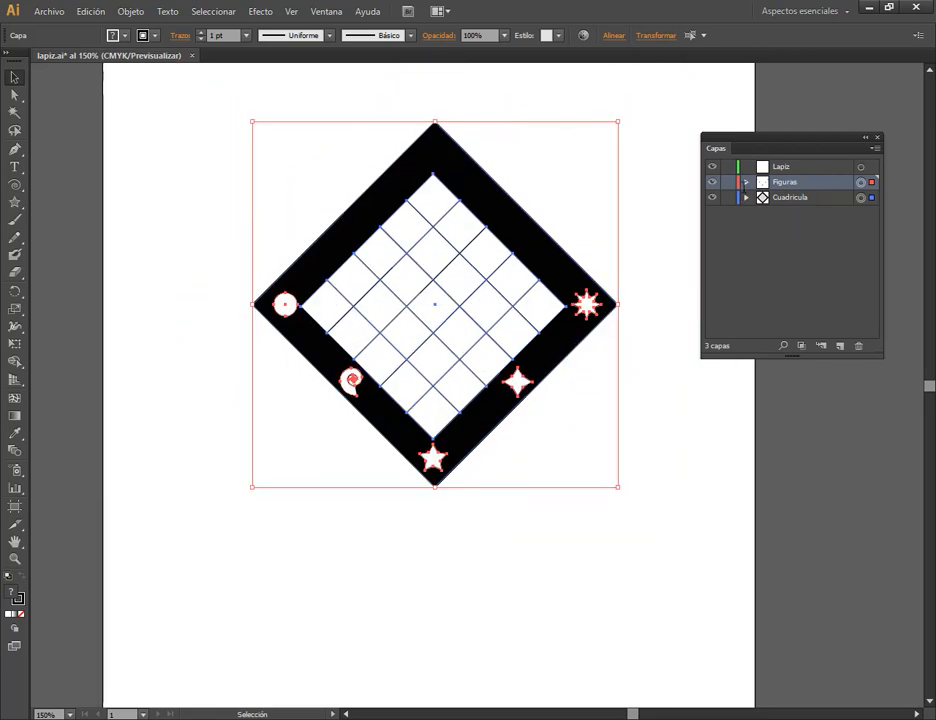
{"action": "left_click", "coordinate": [728, 182]}
{"action": "left_click", "coordinate": [728, 197]}
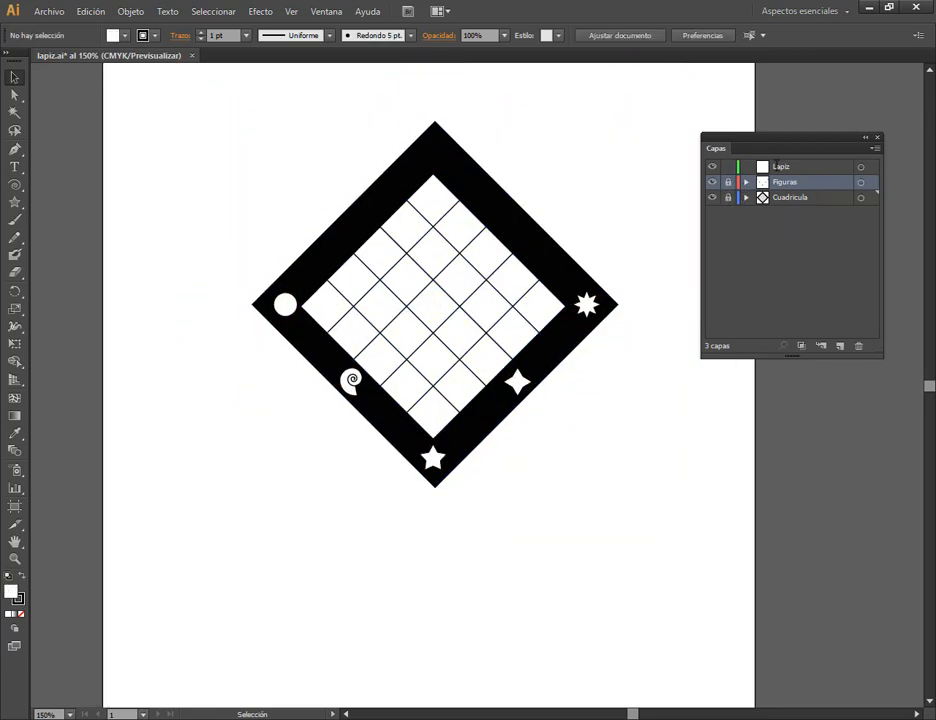
Make the Lapiz layer active and choose the Rounded Rectangle tool for drawing the pencil.
{"action": "left_click", "coordinate": [780, 166]}
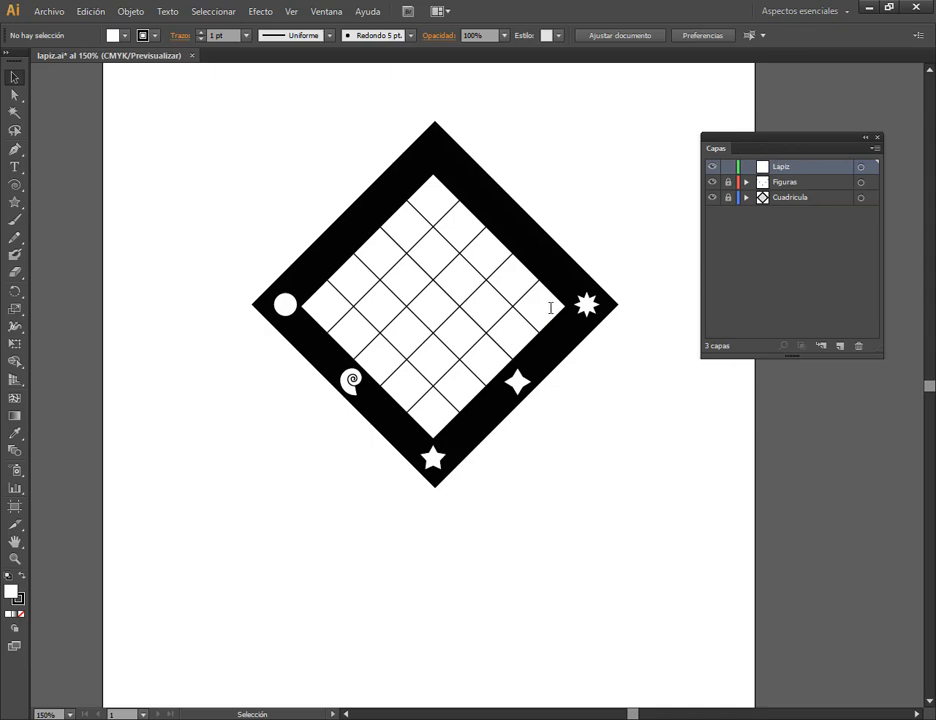
{"action": "key", "text": "space"}
{"action": "left_click_drag", "start_coordinate": [611, 267], "coordinate": [621, 297]}
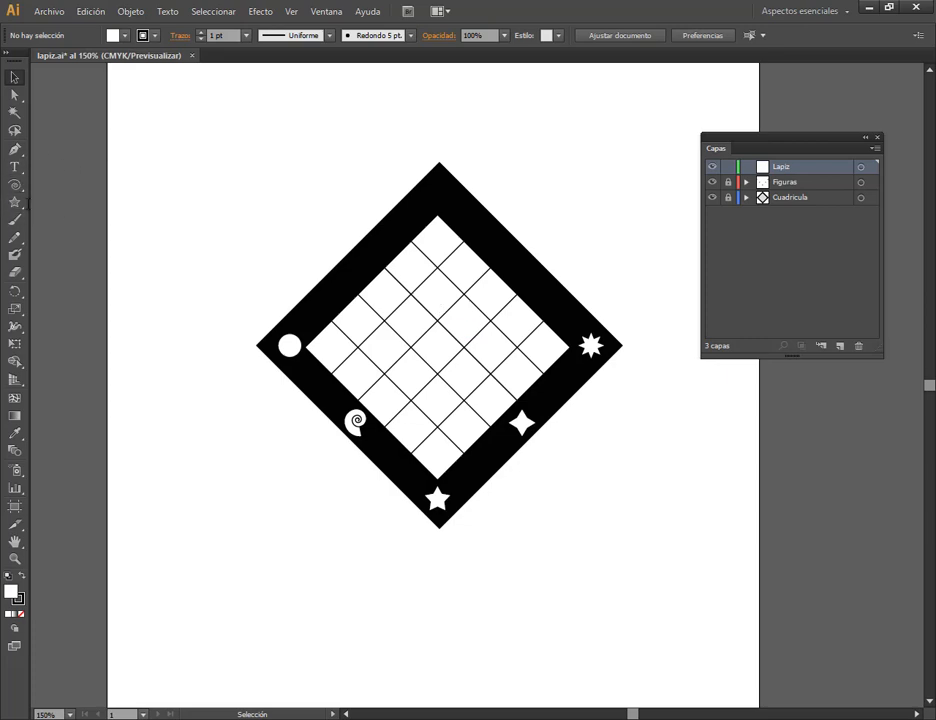
{"action": "left_click", "coordinate": [14, 201]}
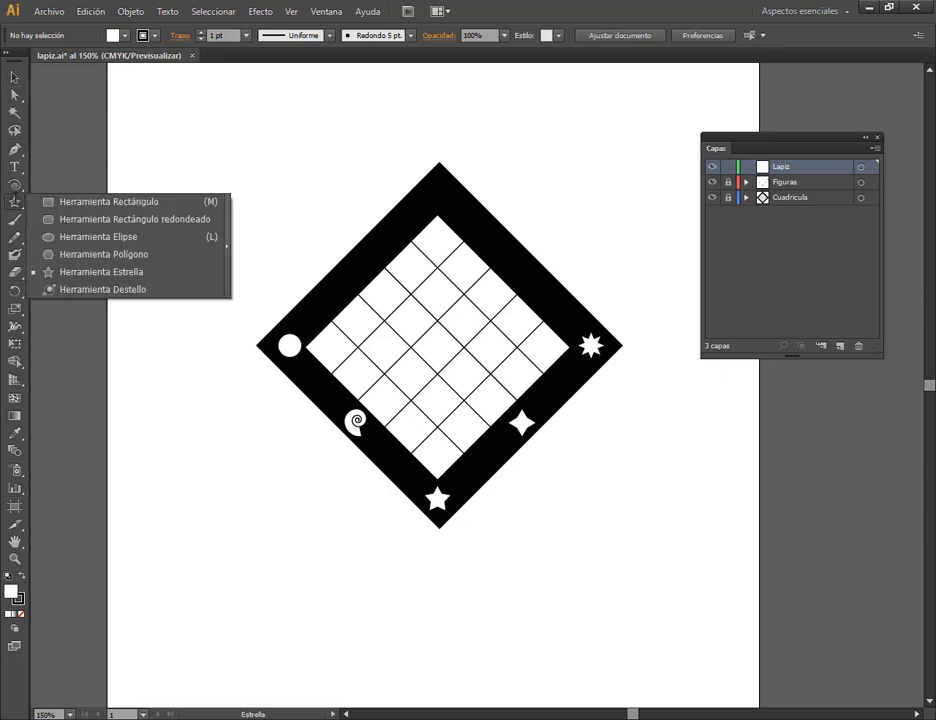
{"action": "left_click", "coordinate": [73, 218]}
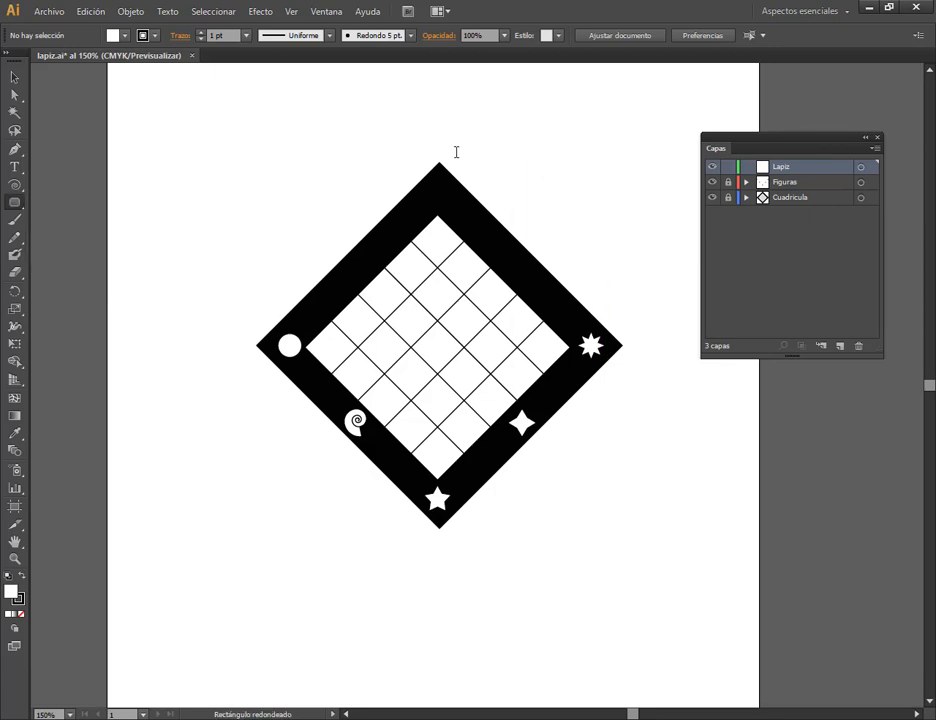
{"action": "left_click", "coordinate": [405, 276]}
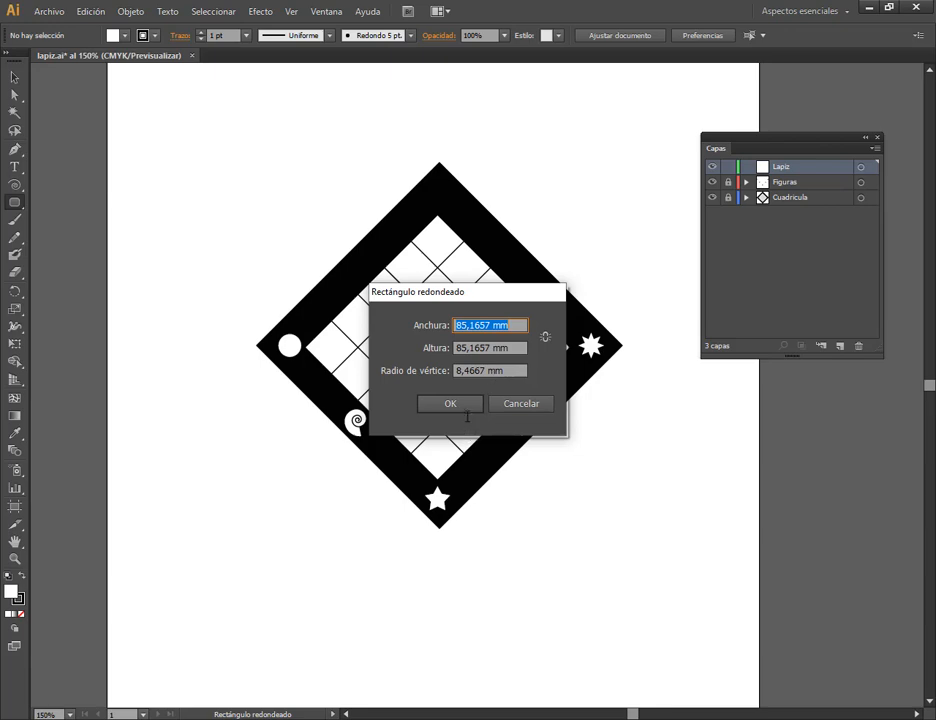
{"action": "left_click", "coordinate": [521, 404]}
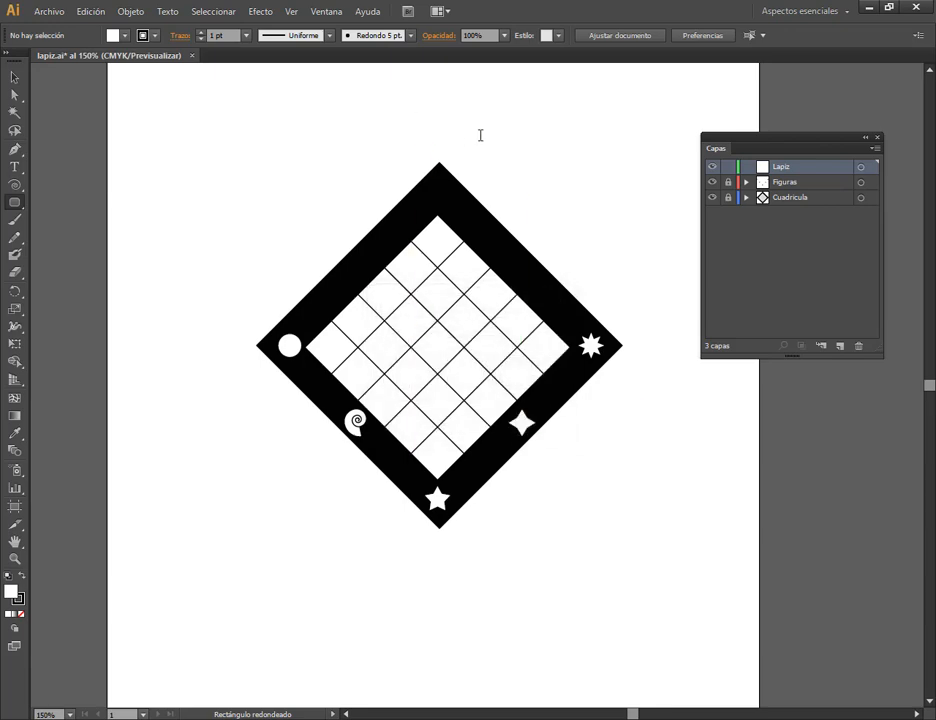
{"action": "left_click_drag", "start_coordinate": [388, 109], "coordinate": [485, 192]}
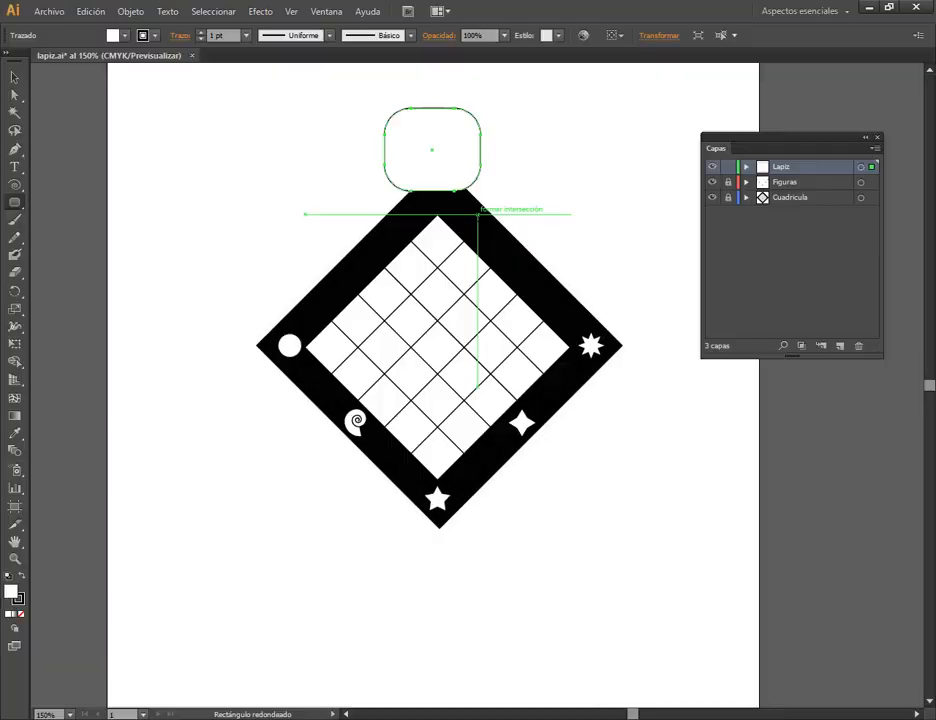
{"action": "scroll", "coordinate": [434, 95], "scroll_direction": "up", "scroll_amount": 1}
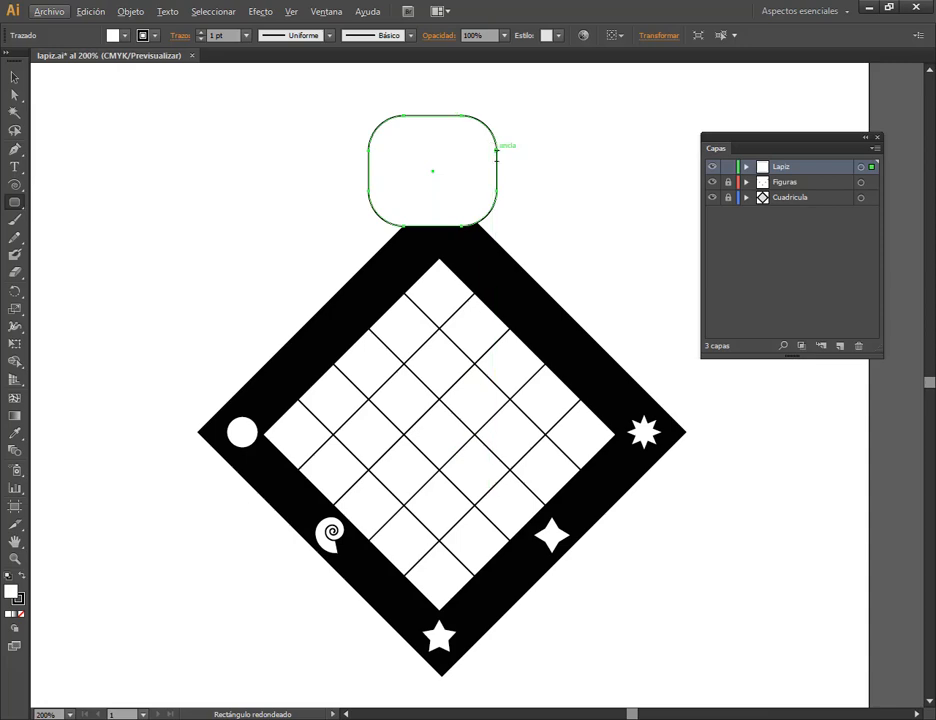
{"action": "key", "text": "Delete"}
Create a rounded rectangle on the Lapiz layer, 30,8433 mm wide and 26,5758 mm high, with a 6 mm corner radius.
{"action": "left_click", "coordinate": [440, 145]}
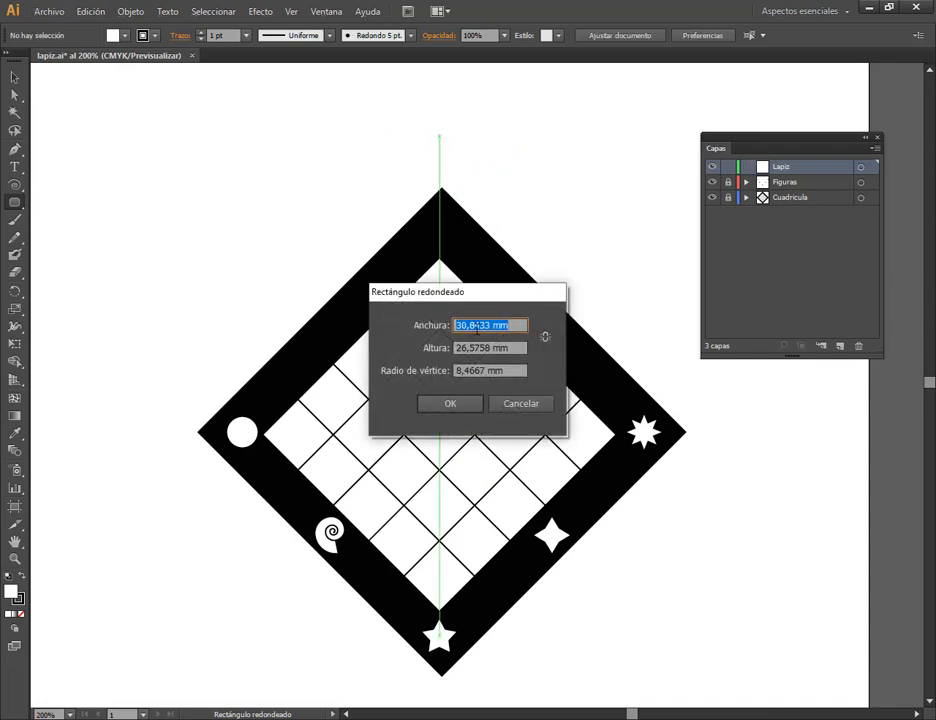
{"action": "left_click_drag", "start_coordinate": [487, 370], "coordinate": [455, 370]}
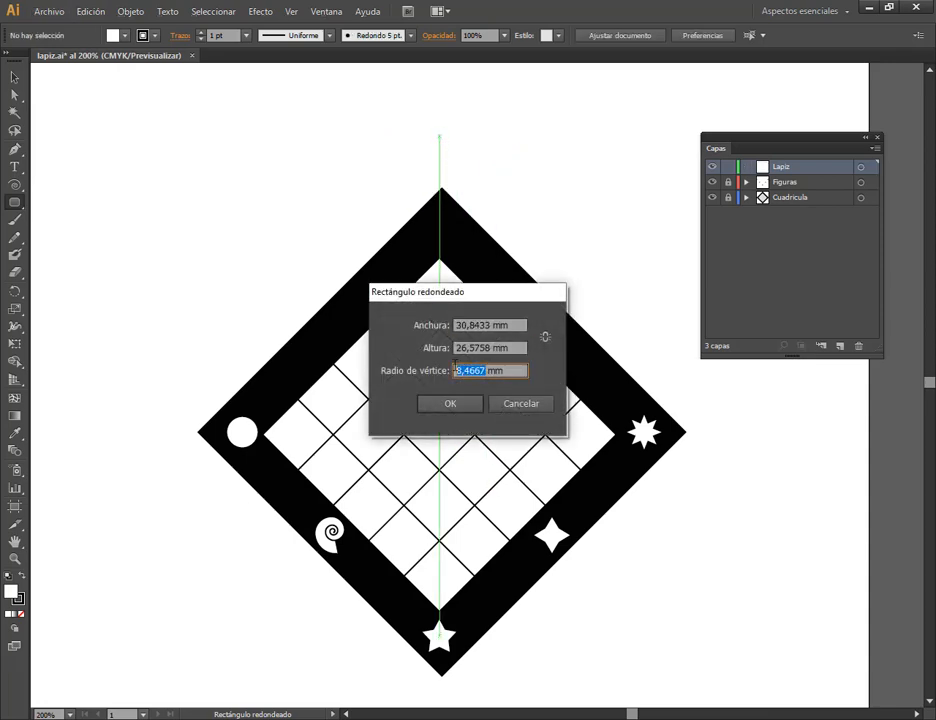
{"action": "type", "text": "6"}
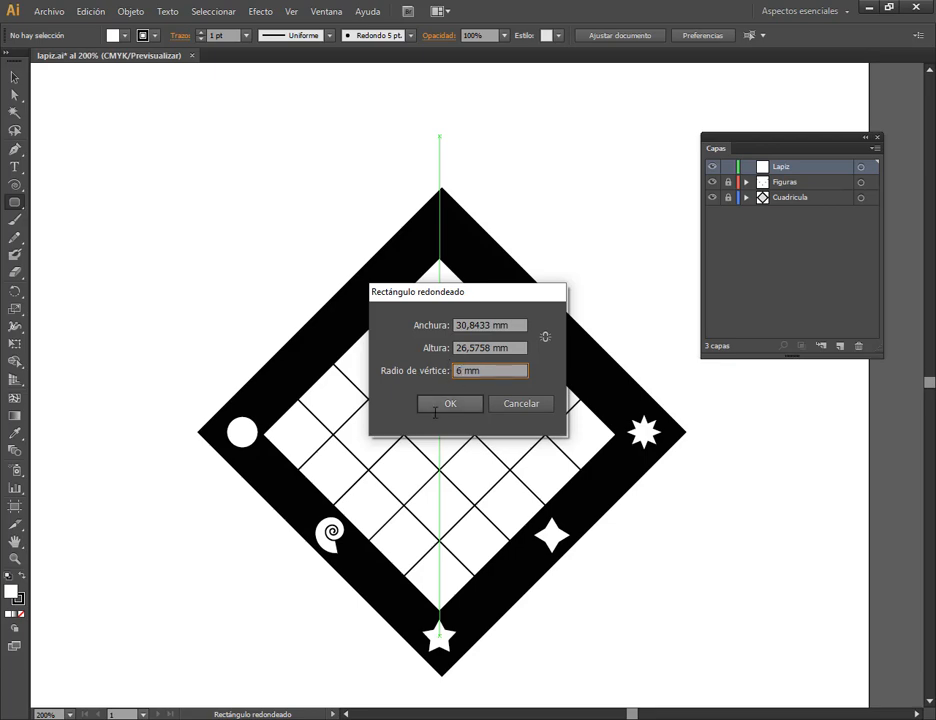
{"action": "left_click", "coordinate": [450, 403]}
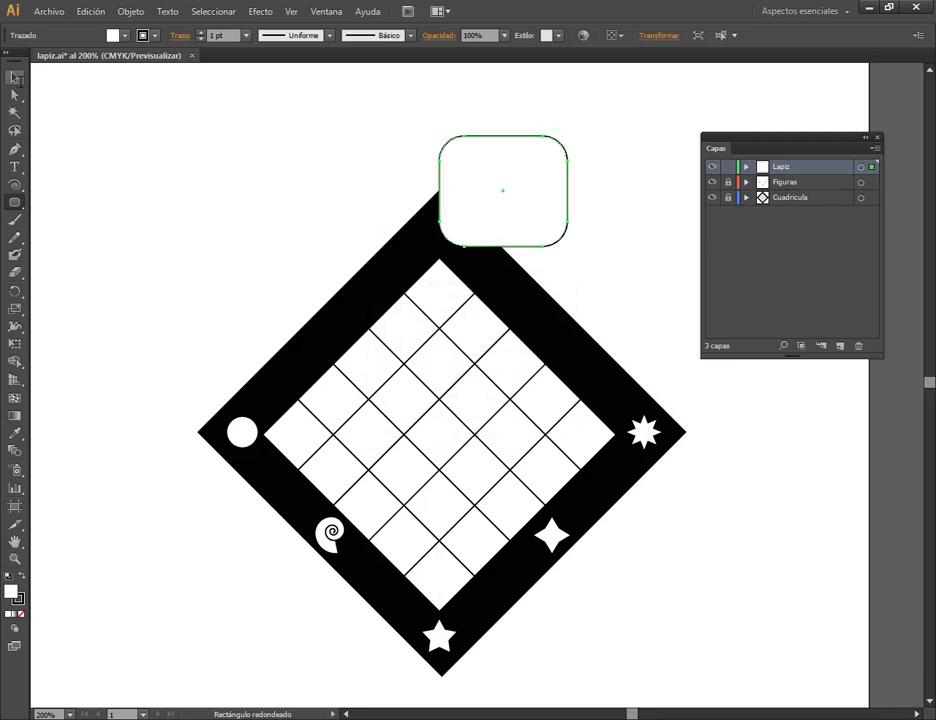
Move the rounded rectangle above the frame, clear of its upper corner and horizontally centered on it, and deselect it.
{"action": "left_click", "coordinate": [14, 77]}
{"action": "left_click", "coordinate": [633, 127]}
{"action": "left_click_drag", "start_coordinate": [502, 222], "coordinate": [443, 167]}
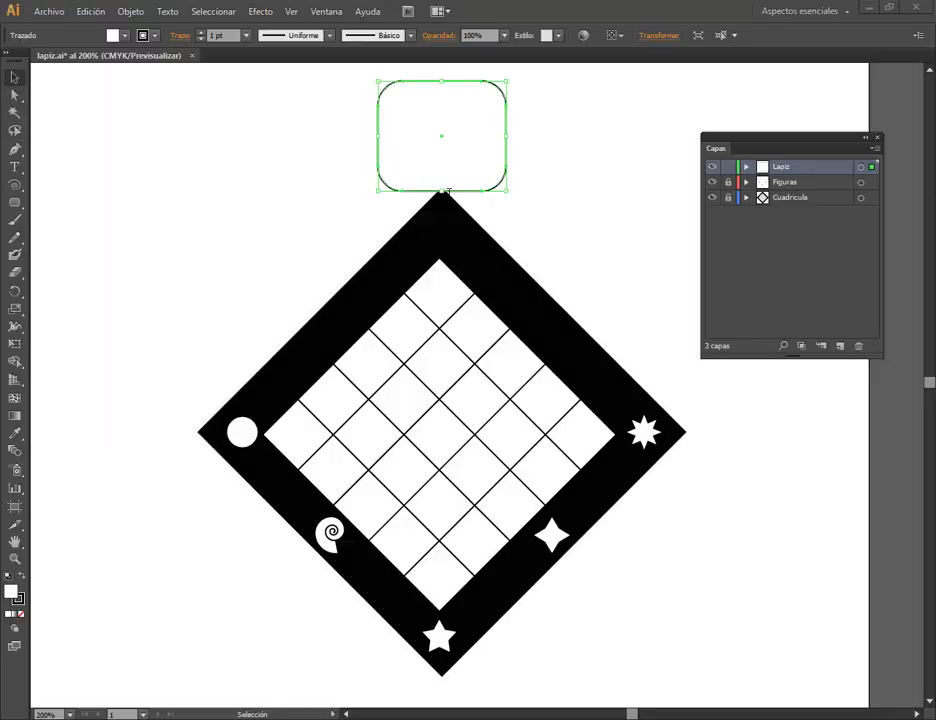
{"action": "left_click_drag", "start_coordinate": [443, 160], "coordinate": [443, 130]}
{"action": "key", "text": "space"}
{"action": "left_click_drag", "start_coordinate": [543, 155], "coordinate": [559, 247]}
{"action": "left_click_drag", "start_coordinate": [470, 211], "coordinate": [466, 203]}
{"action": "left_click", "coordinate": [478, 261]}
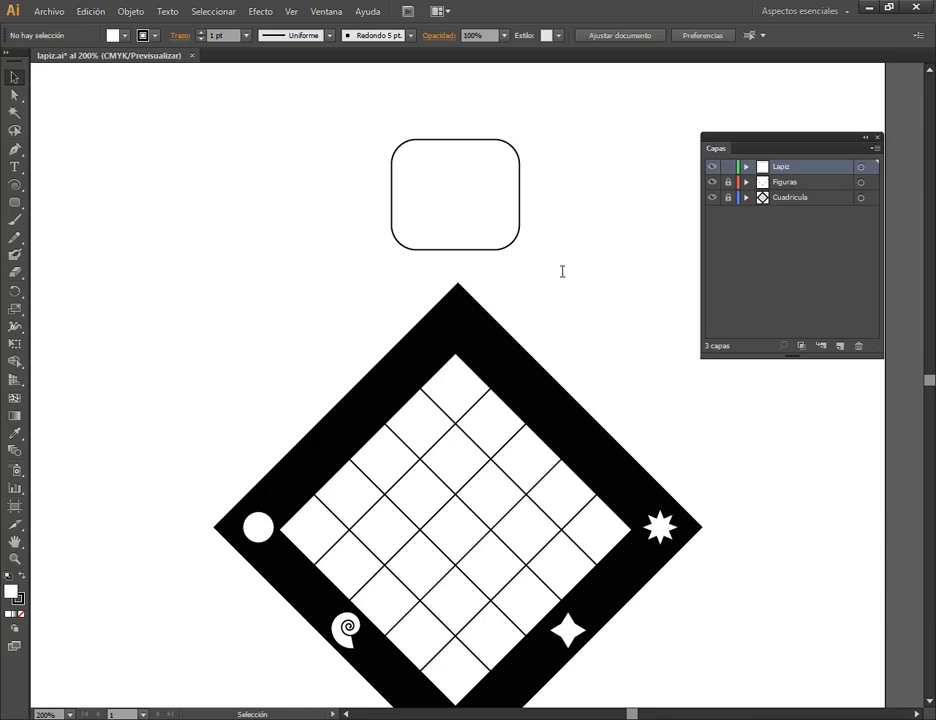
Hide the Figuras and Cuadricula layers, and draw a thin rounded band slightly wider than the eraser shape across its lower part.
{"action": "left_click", "coordinate": [712, 197]}
{"action": "left_click", "coordinate": [491, 229]}
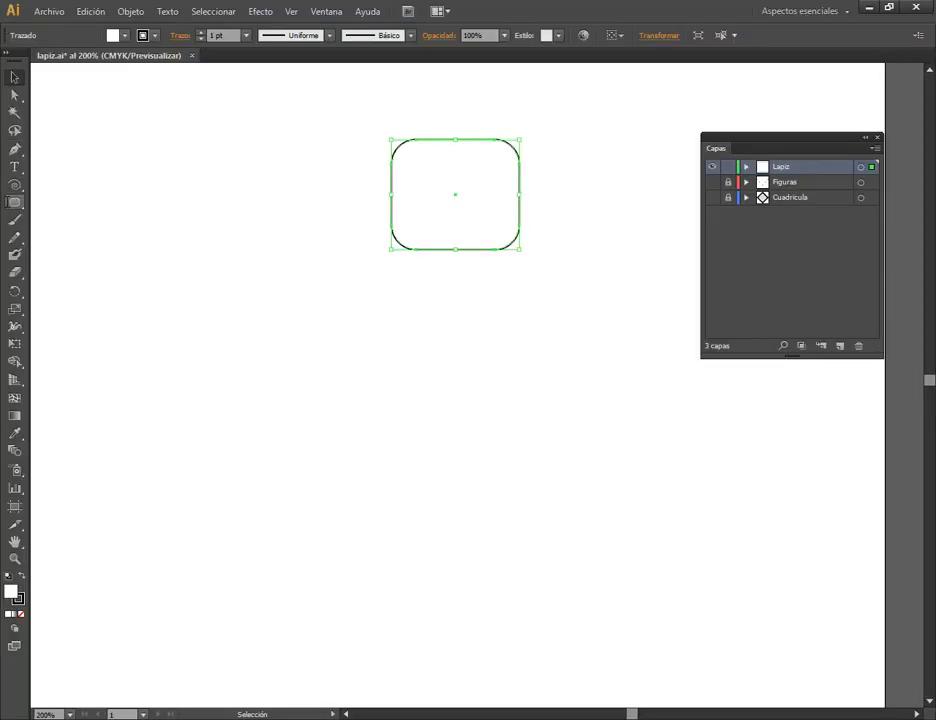
{"action": "left_click", "coordinate": [13, 202]}
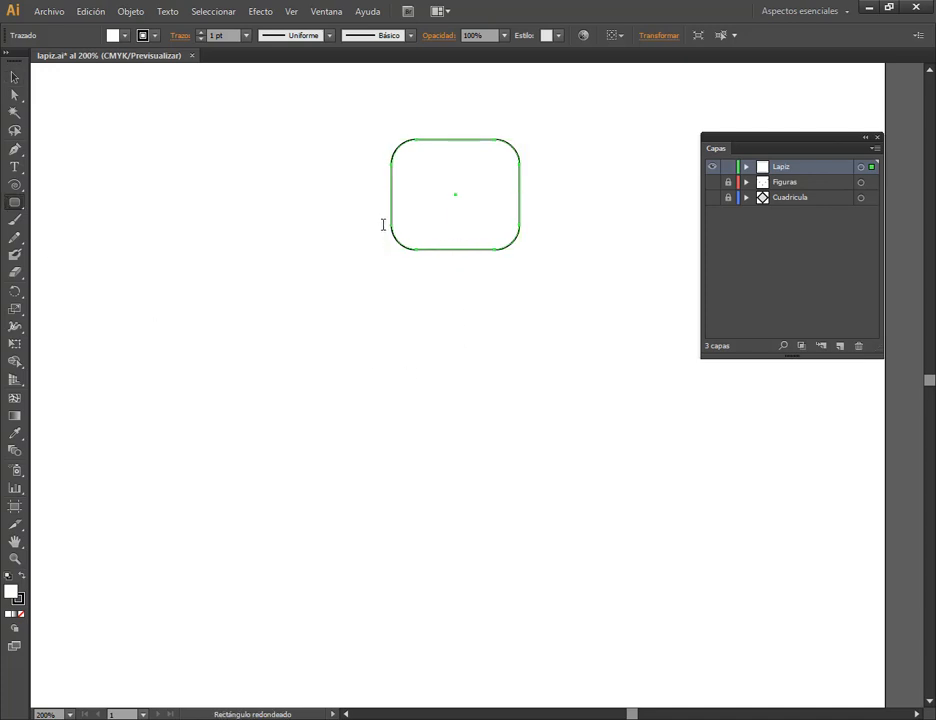
{"action": "left_click_drag", "start_coordinate": [383, 224], "coordinate": [531, 242]}
{"action": "left_click", "coordinate": [13, 77]}
{"action": "left_click", "coordinate": [535, 255]}
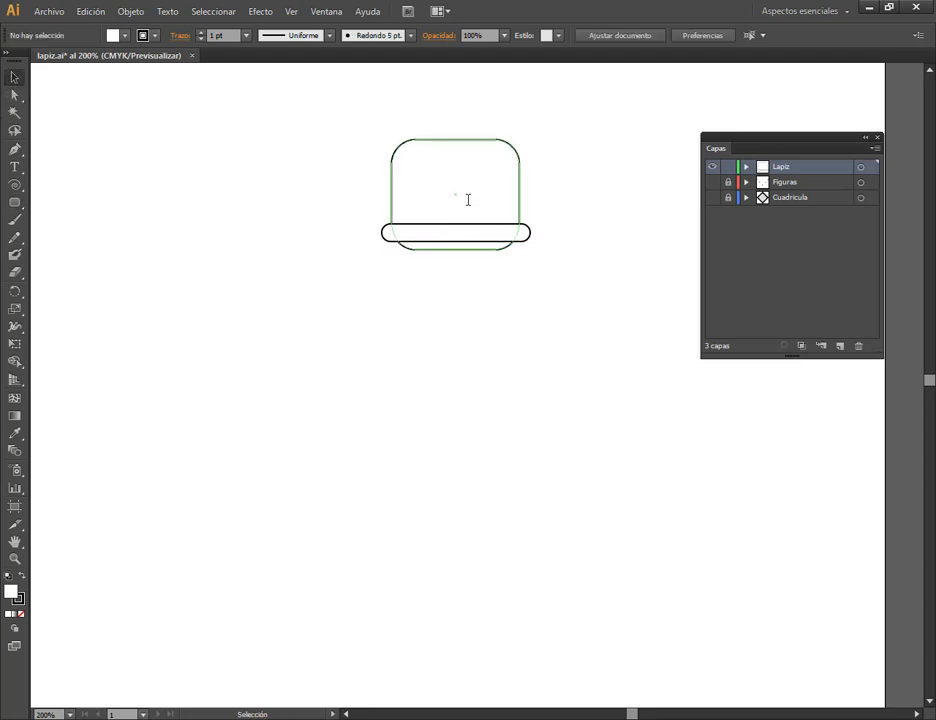
{"action": "scroll", "coordinate": [468, 200], "scroll_direction": "up", "scroll_amount": 2}
{"action": "left_click", "coordinate": [533, 278]}
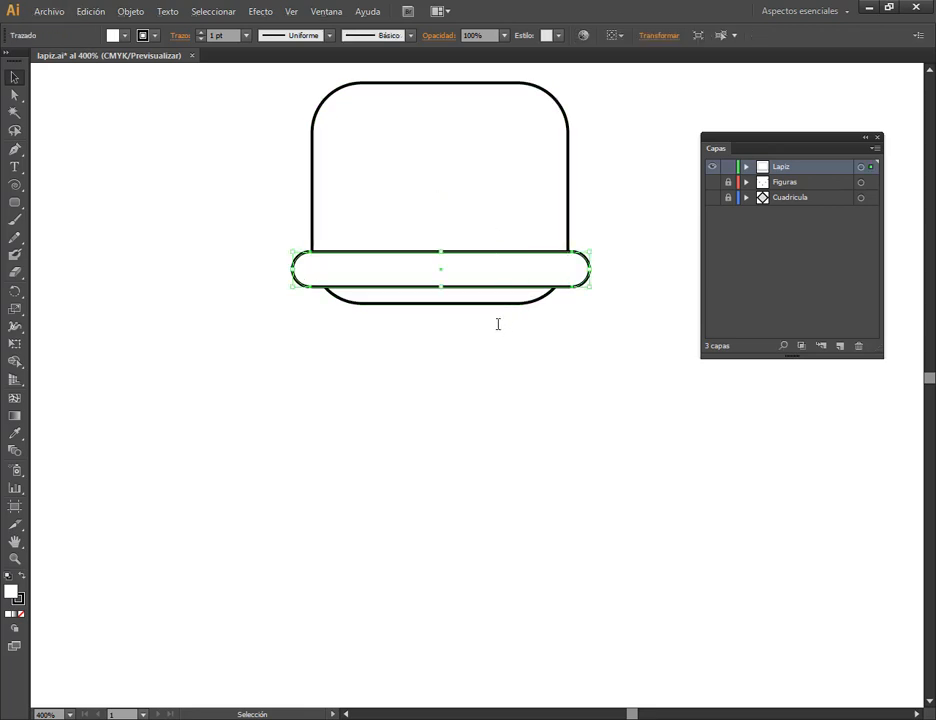
{"action": "key", "text": "a"}
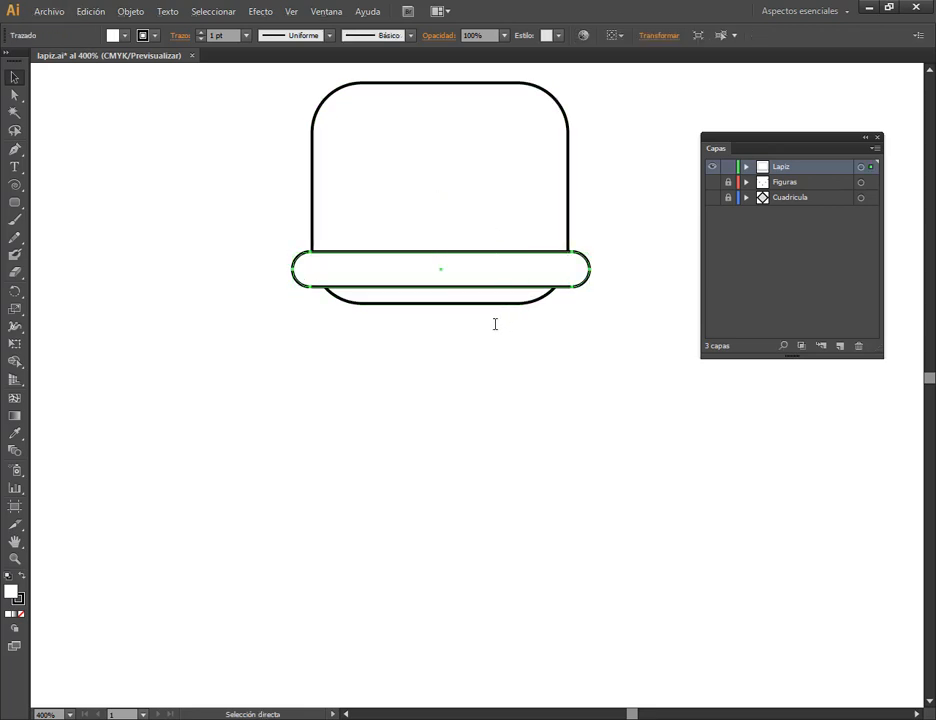
{"action": "key", "text": "ctrl+v"}
{"action": "key", "text": "v"}
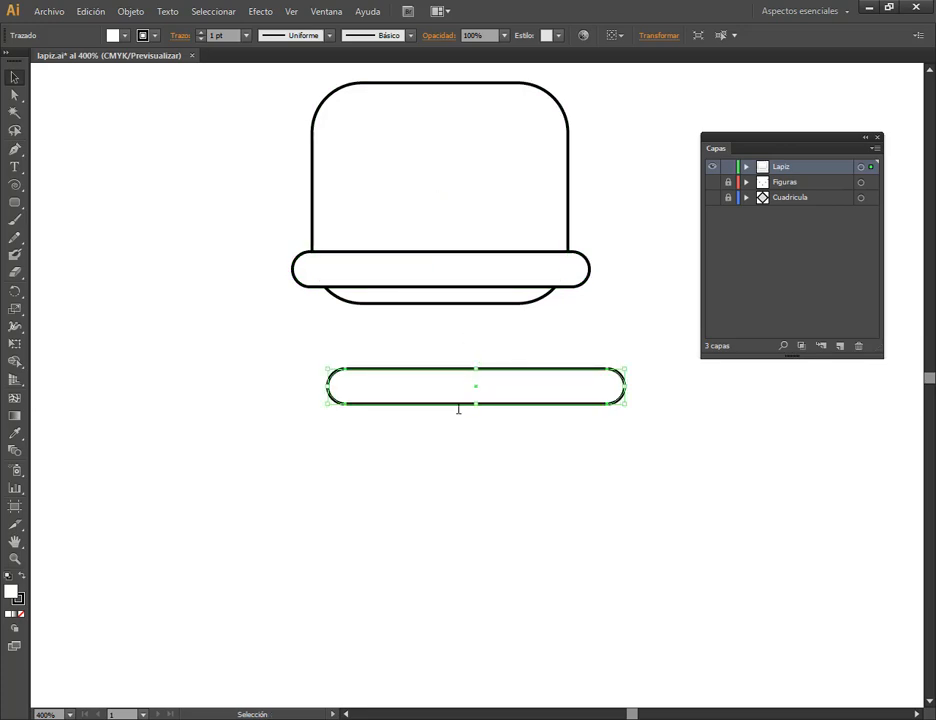
{"action": "key", "text": "Delete"}
{"action": "left_click", "coordinate": [506, 261]}
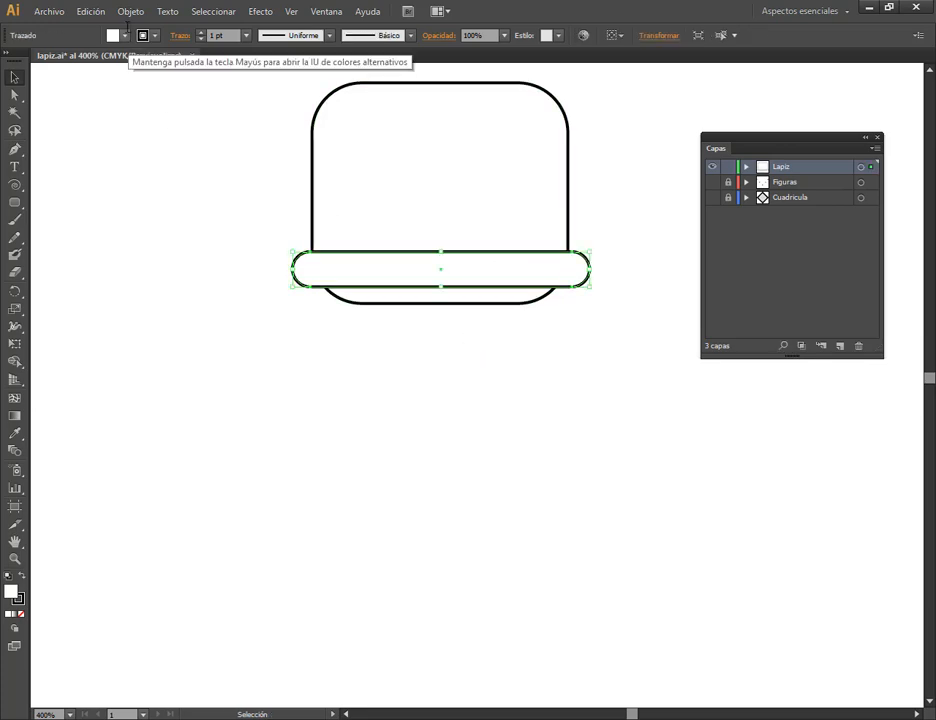
{"action": "left_click", "coordinate": [90, 11]}
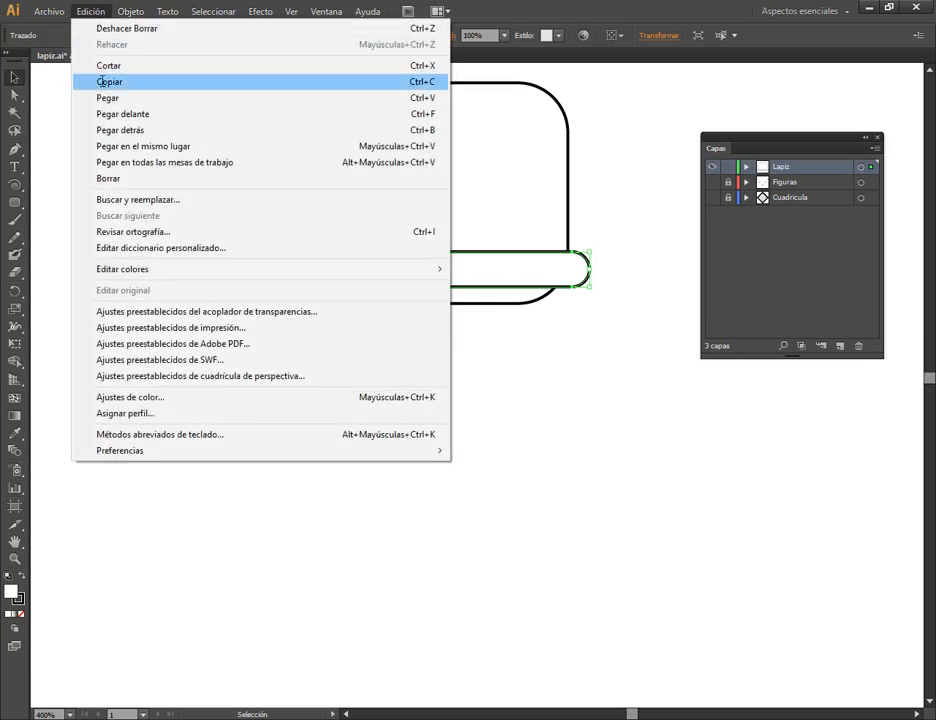
{"action": "left_click", "coordinate": [110, 81]}
{"action": "left_click", "coordinate": [90, 11]}
{"action": "left_click", "coordinate": [106, 125]}
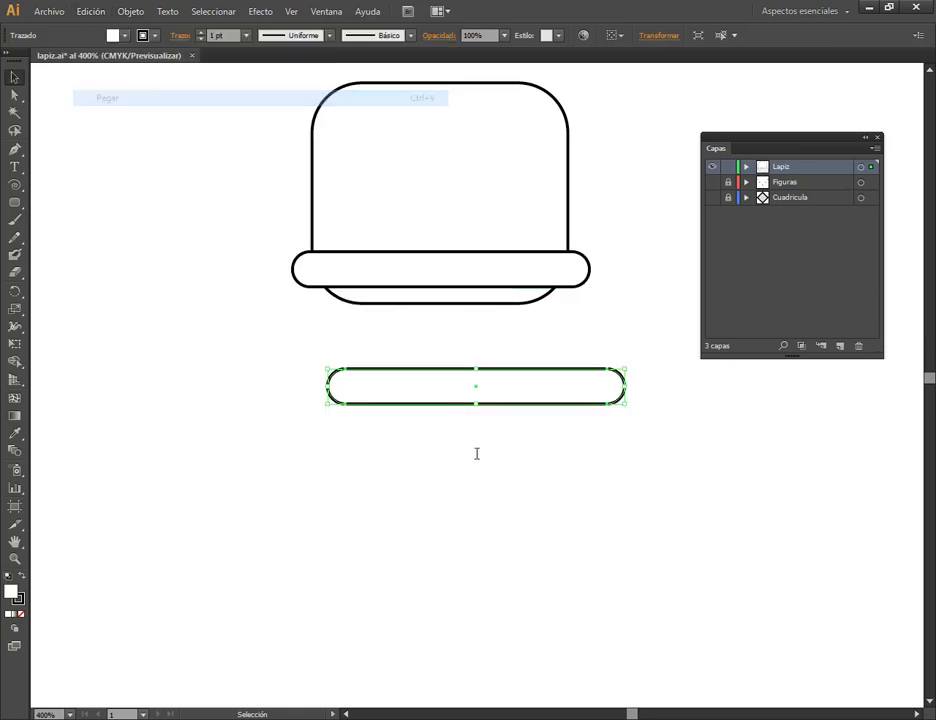
{"action": "key", "text": "Delete"}
Copy the rounded band and paste the copy in front, exactly over the original.
{"action": "left_click", "coordinate": [90, 11]}
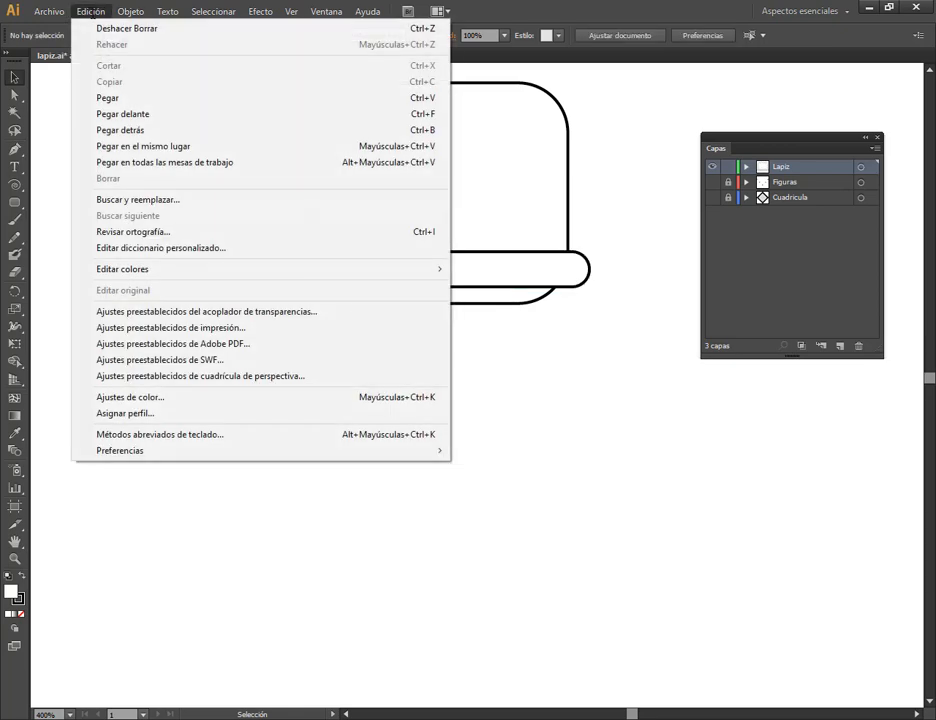
{"action": "left_click", "coordinate": [575, 273]}
{"action": "left_click", "coordinate": [90, 11]}
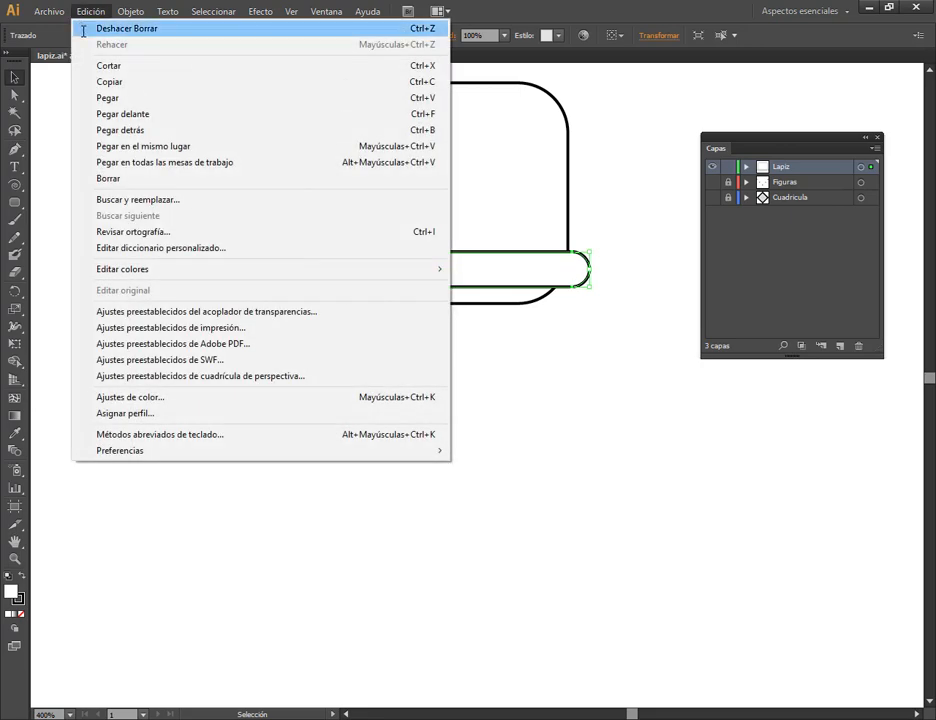
{"action": "left_click", "coordinate": [102, 82]}
{"action": "left_click", "coordinate": [90, 11]}
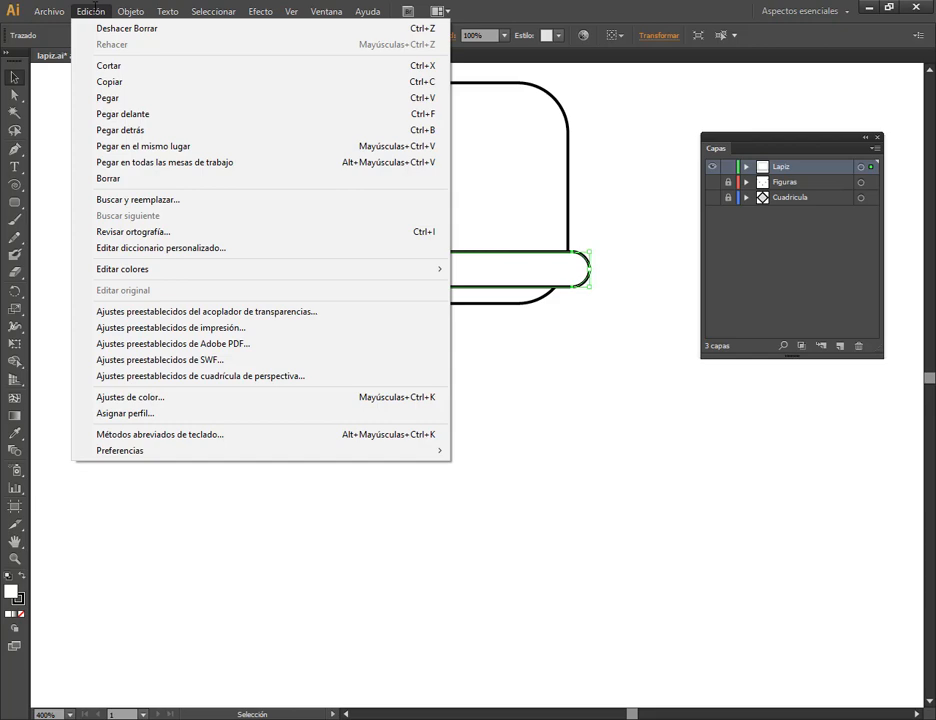
{"action": "left_click", "coordinate": [151, 113]}
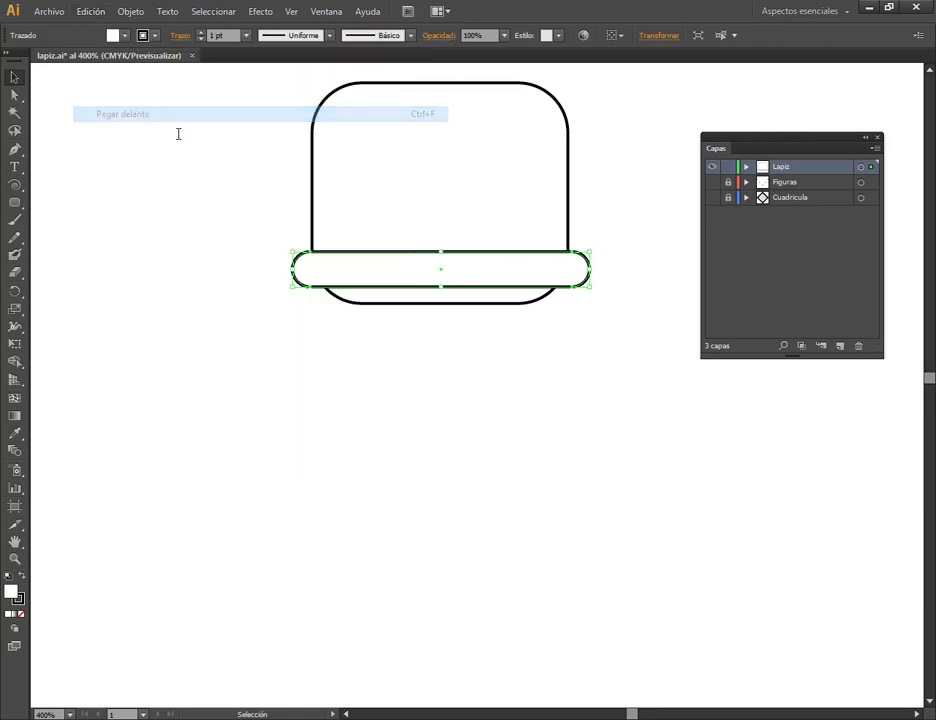
{"action": "left_click", "coordinate": [597, 267]}
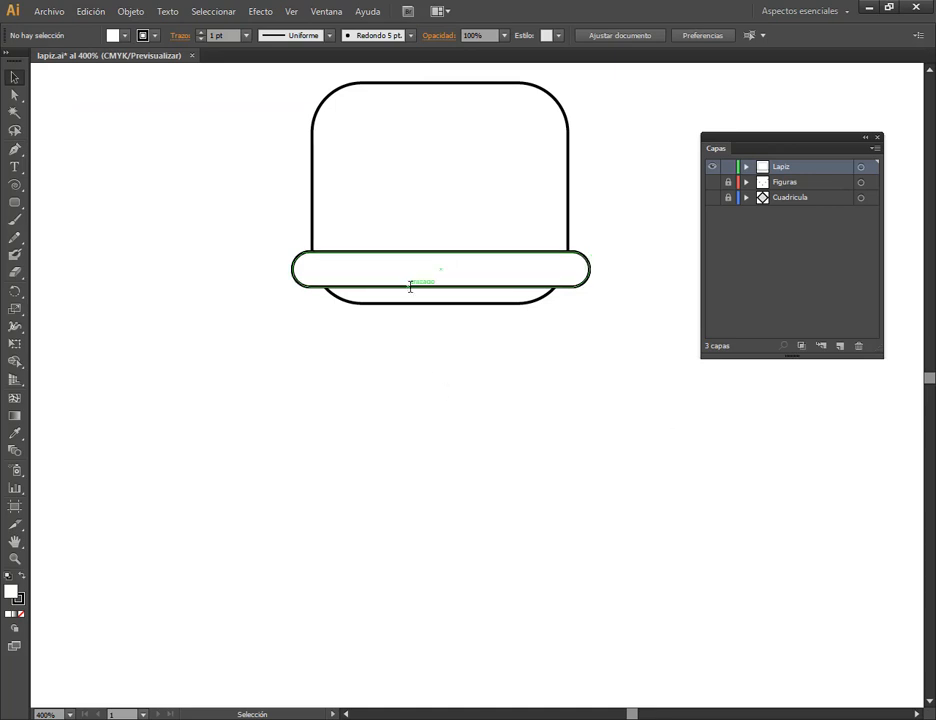
{"action": "left_click_drag", "start_coordinate": [418, 293], "coordinate": [447, 382]}
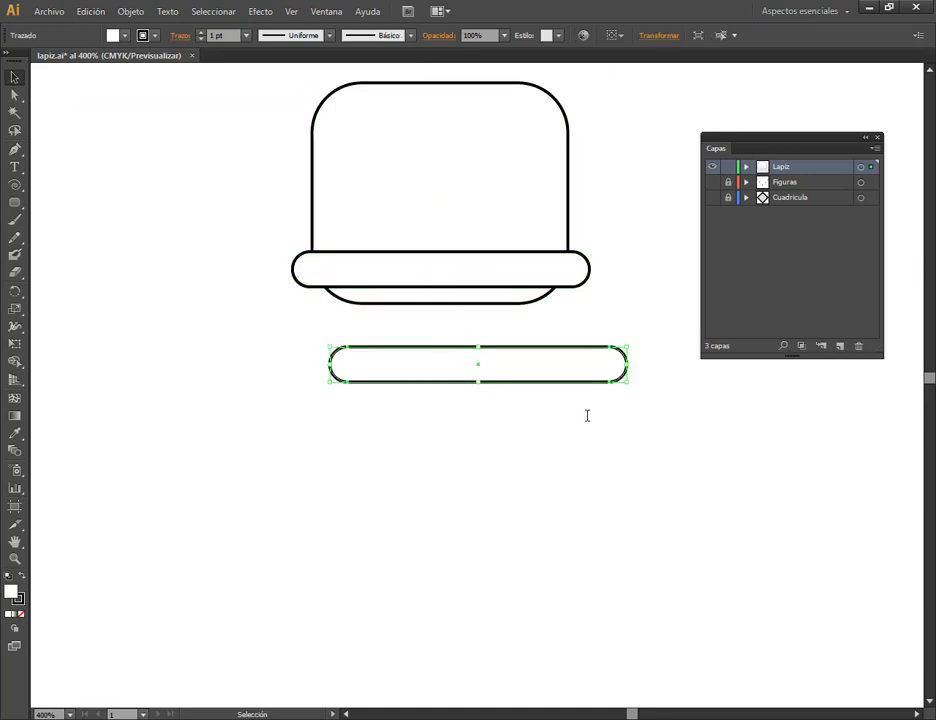
{"action": "key", "text": "ctrl+z"}
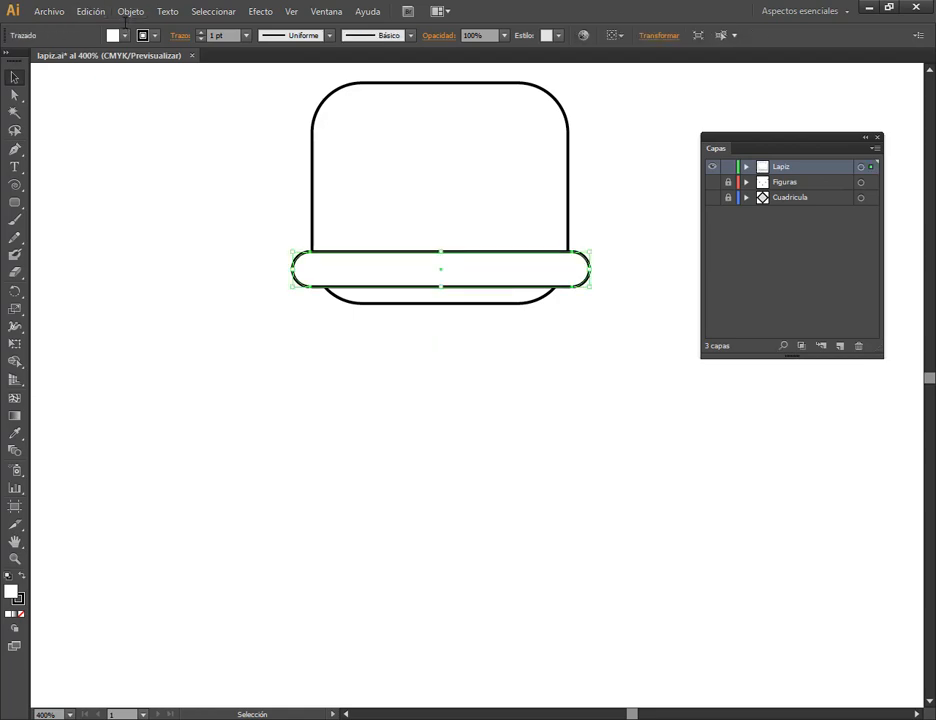
{"action": "left_click", "coordinate": [90, 11]}
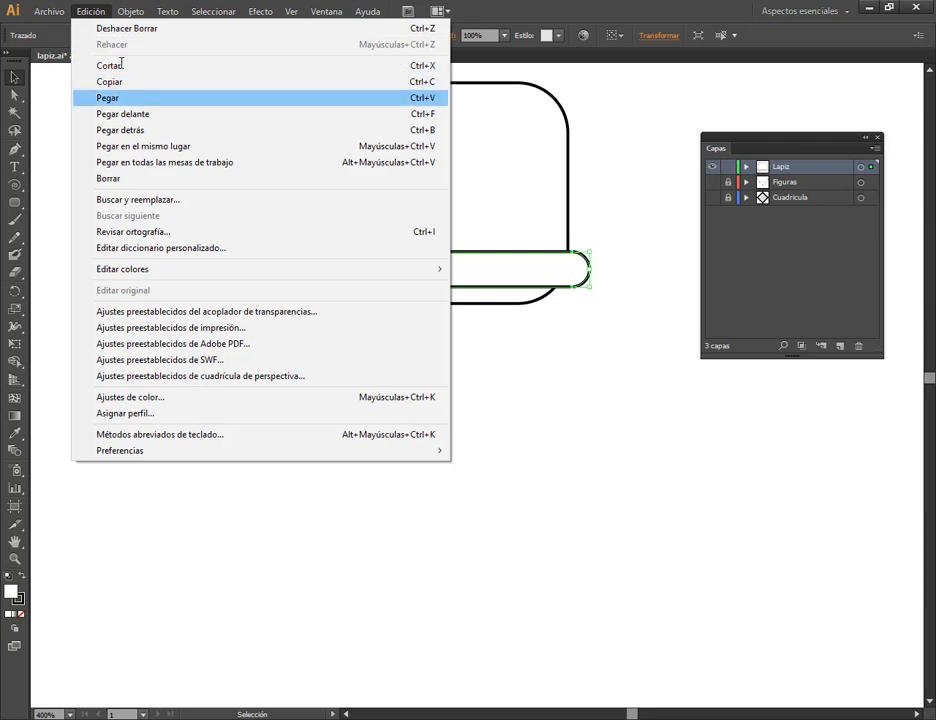
{"action": "left_click", "coordinate": [531, 4]}
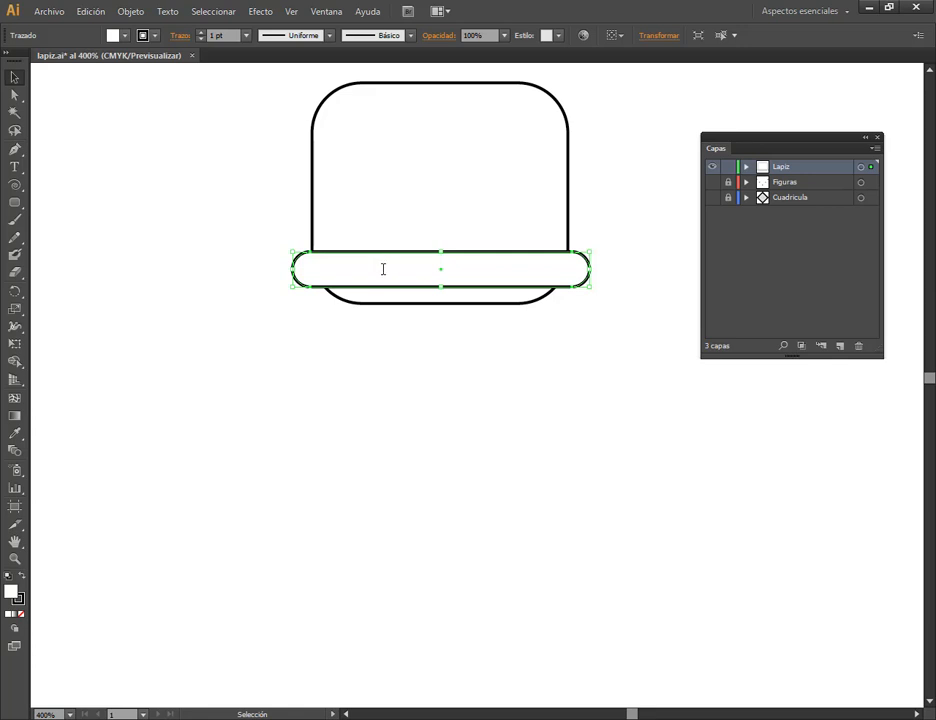
Move the copied band directly beneath the original, aligned horizontally with their long edges touching, and deselect it.
{"action": "left_click_drag", "start_coordinate": [383, 270], "coordinate": [378, 326]}
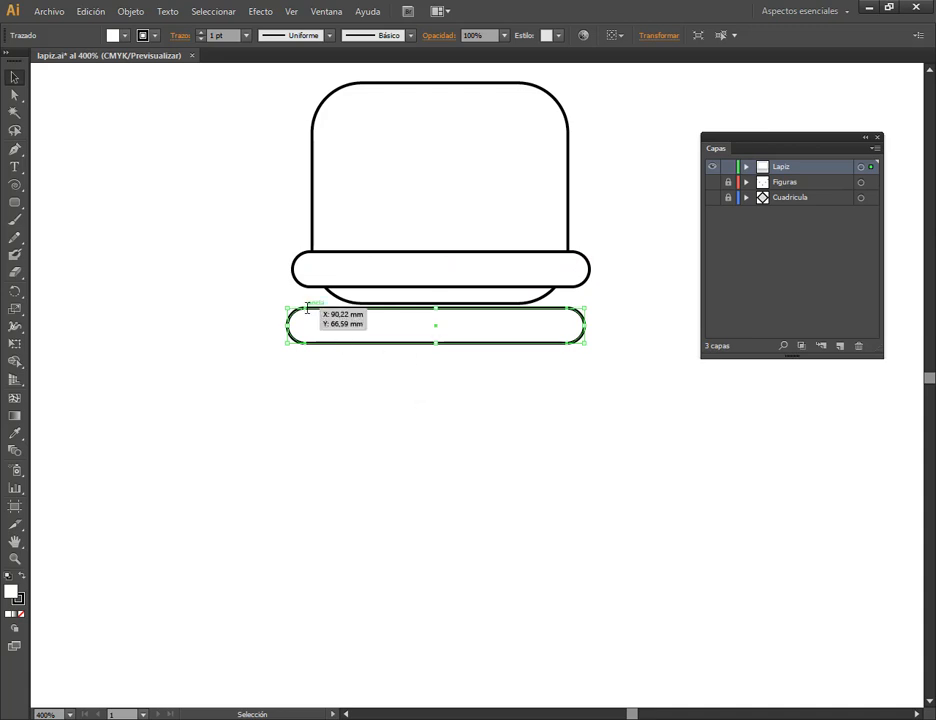
{"action": "left_click_drag", "start_coordinate": [307, 308], "coordinate": [311, 288]}
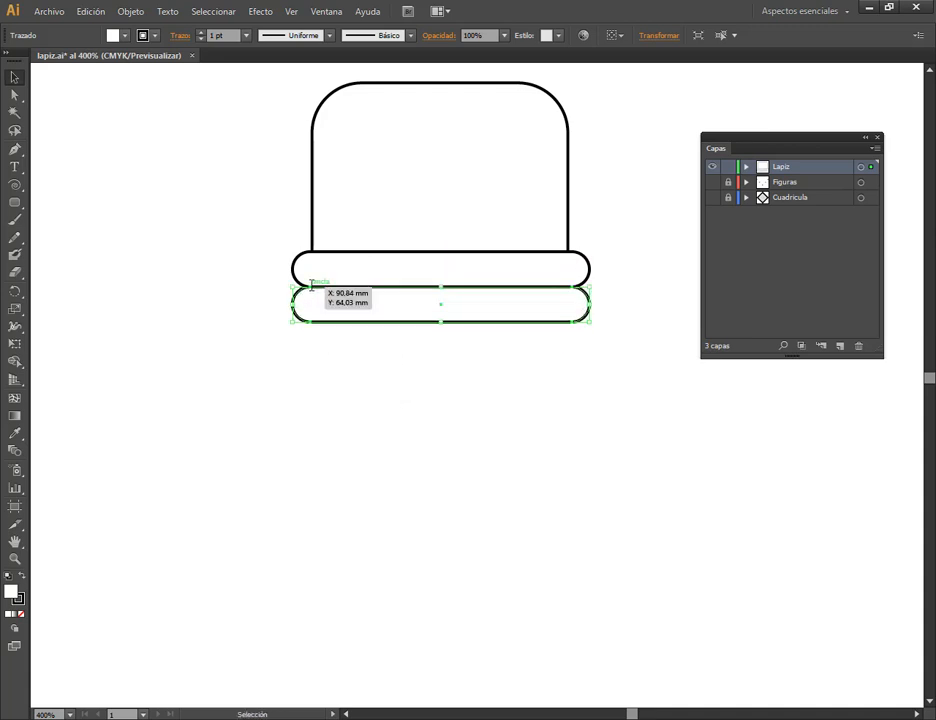
{"action": "left_click", "coordinate": [526, 364]}
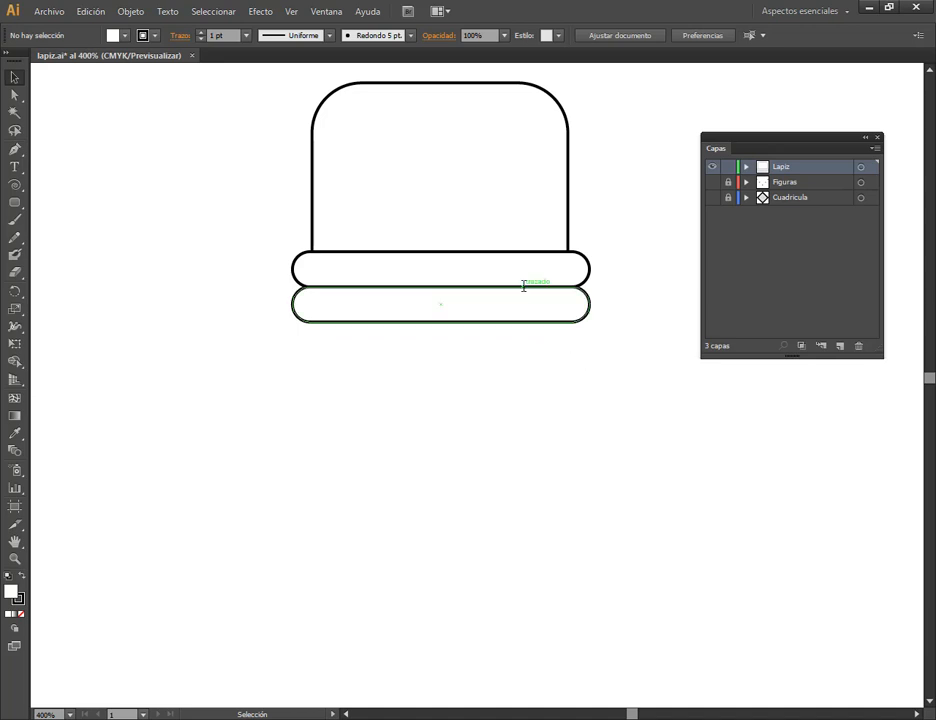
Draw a tall rectangle for the pencil body, as wide as the eraser, from the upper band's top edge to well below the bands.
{"action": "scroll", "coordinate": [530, 287], "scroll_direction": "down", "scroll_amount": 1}
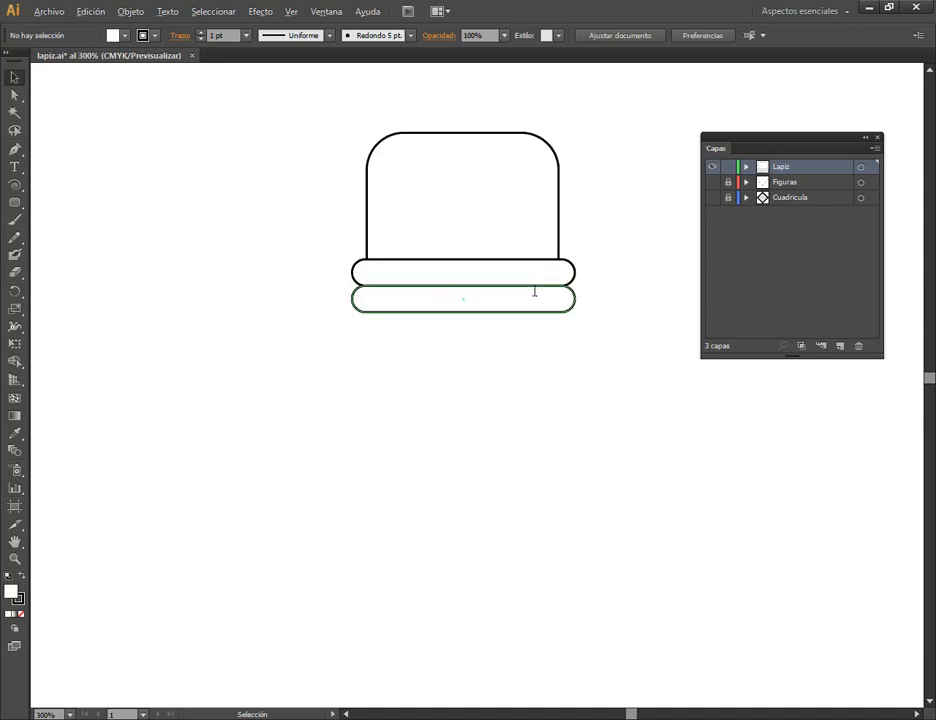
{"action": "scroll", "coordinate": [610, 330], "scroll_direction": "down", "scroll_amount": 1}
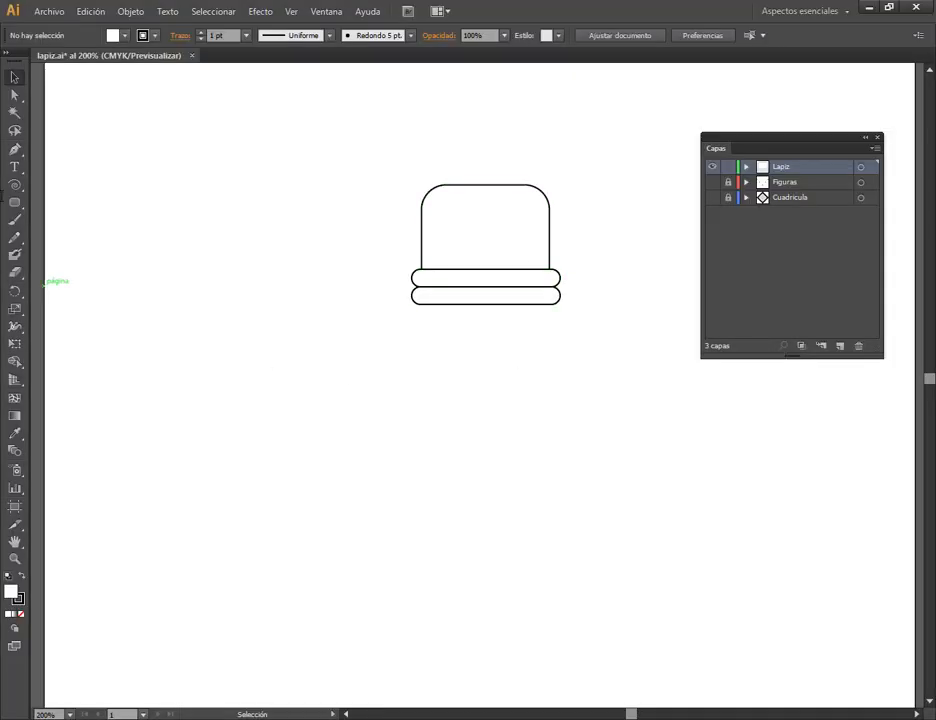
{"action": "left_click", "coordinate": [15, 202]}
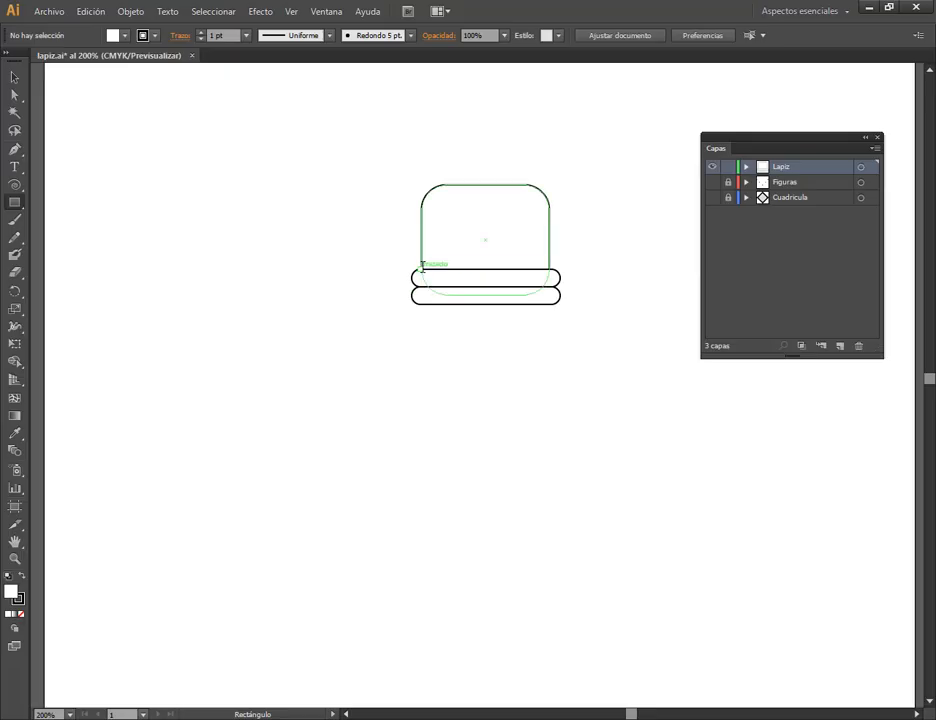
{"action": "mouse_move", "coordinate": [421, 269]}
{"action": "left_mouse_down"}
{"action": "mouse_move", "coordinate": [467, 339]}
{"action": "mouse_move", "coordinate": [549, 374]}
{"action": "mouse_move", "coordinate": [549, 480]}
{"action": "left_mouse_up"}
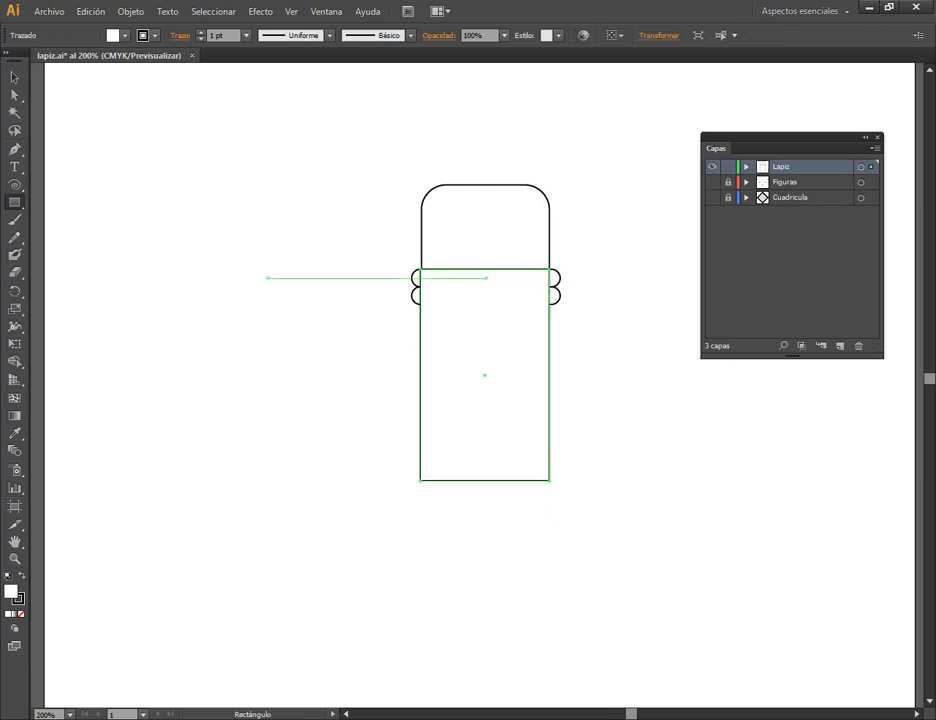
{"action": "key", "text": "v"}
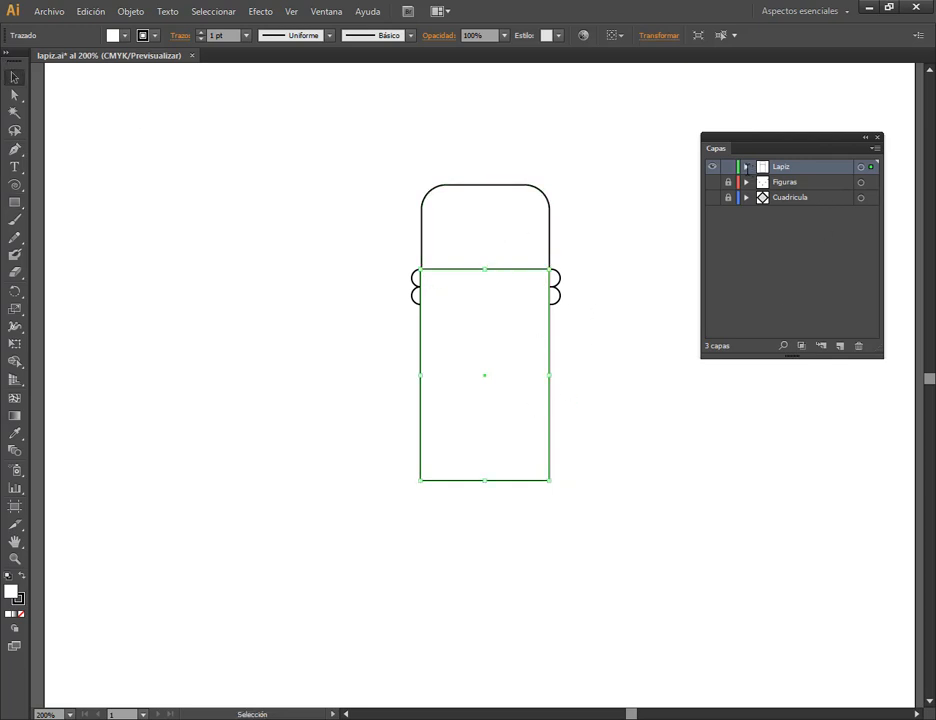
Reorder the body rectangle within the Lapiz layer so it sits behind both bands but above the eraser, and deselect it.
{"action": "left_click", "coordinate": [745, 167]}
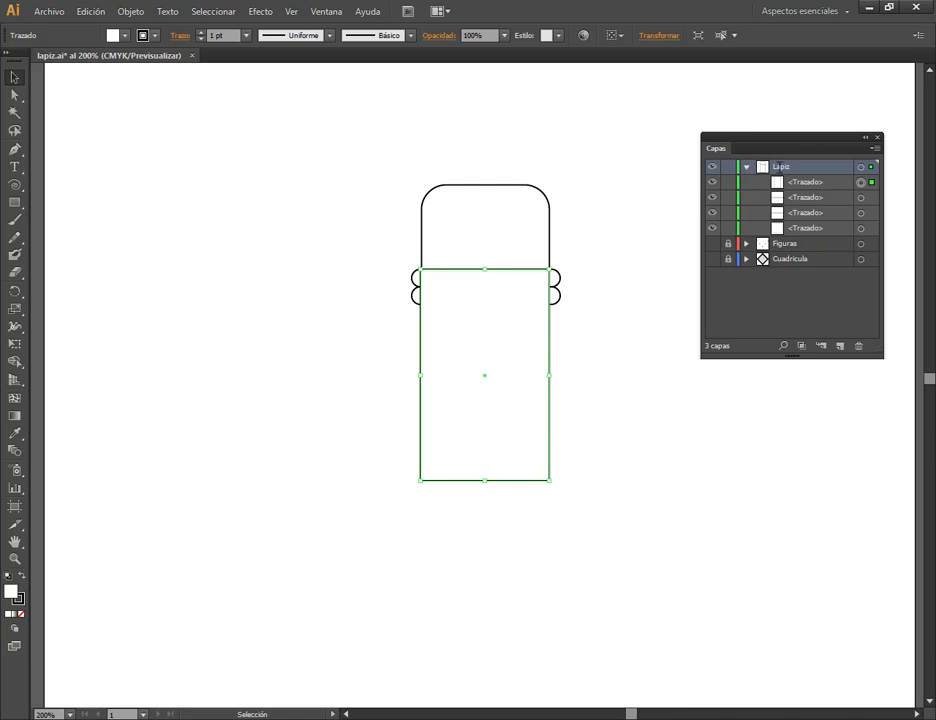
{"action": "left_click", "coordinate": [797, 181]}
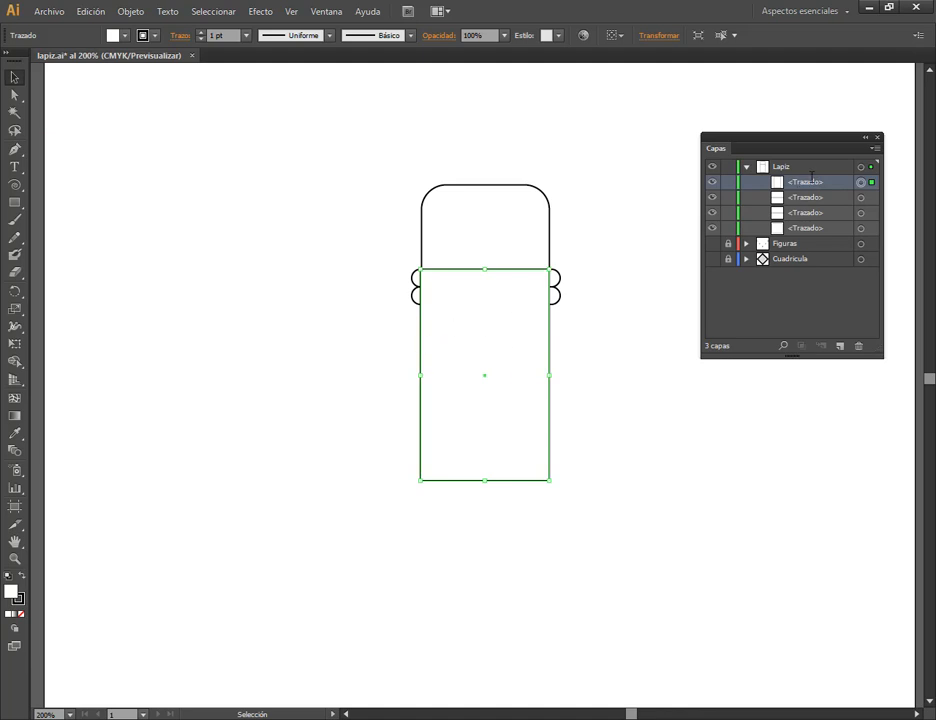
{"action": "left_click_drag", "start_coordinate": [810, 182], "coordinate": [812, 213]}
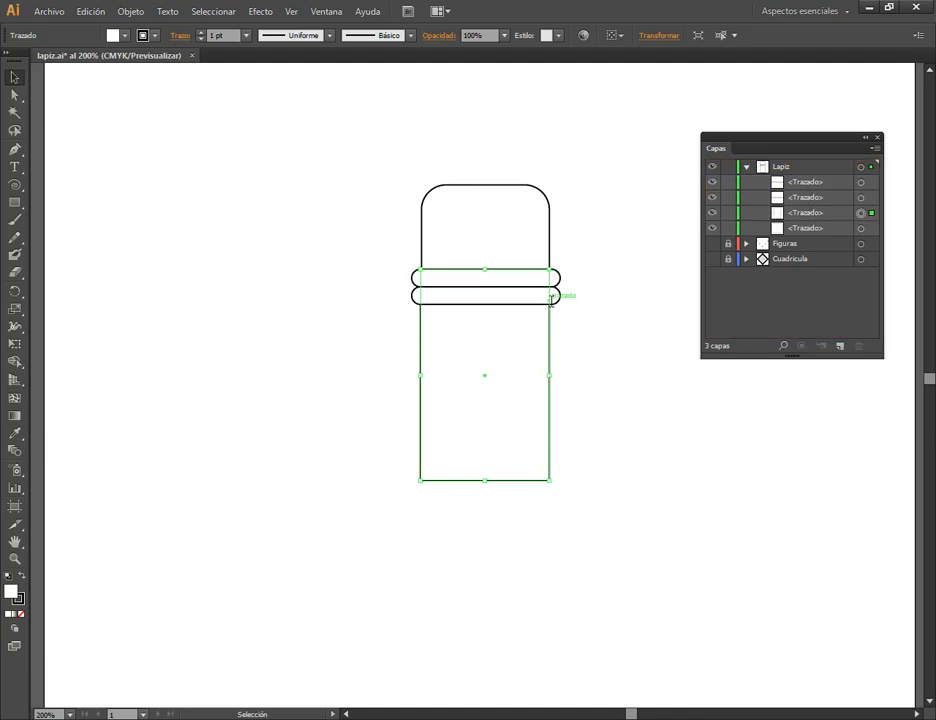
{"action": "left_click", "coordinate": [832, 212]}
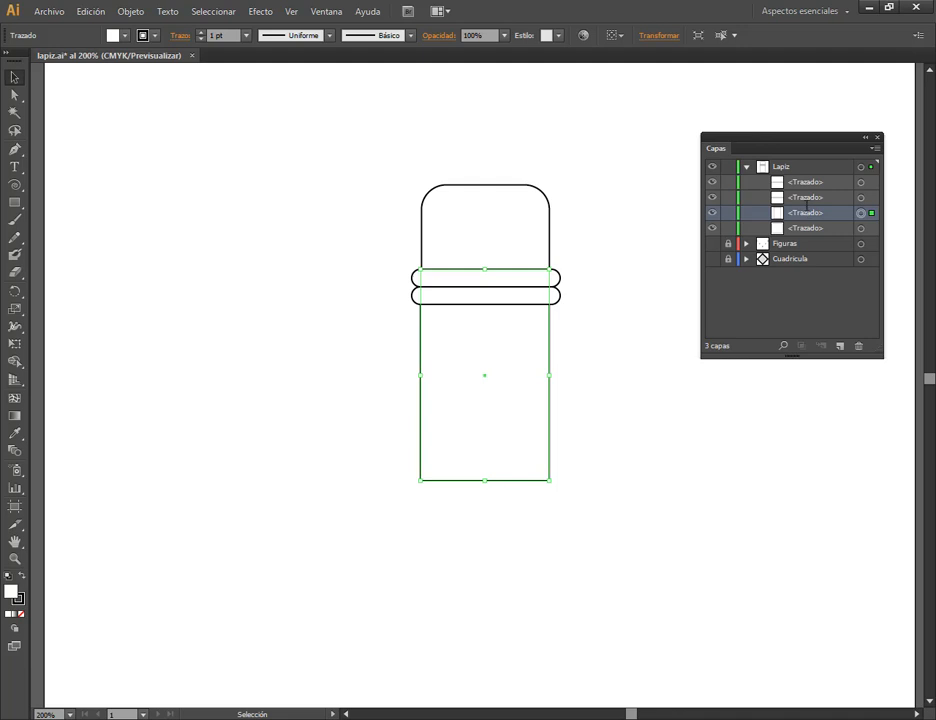
{"action": "left_click", "coordinate": [650, 292]}
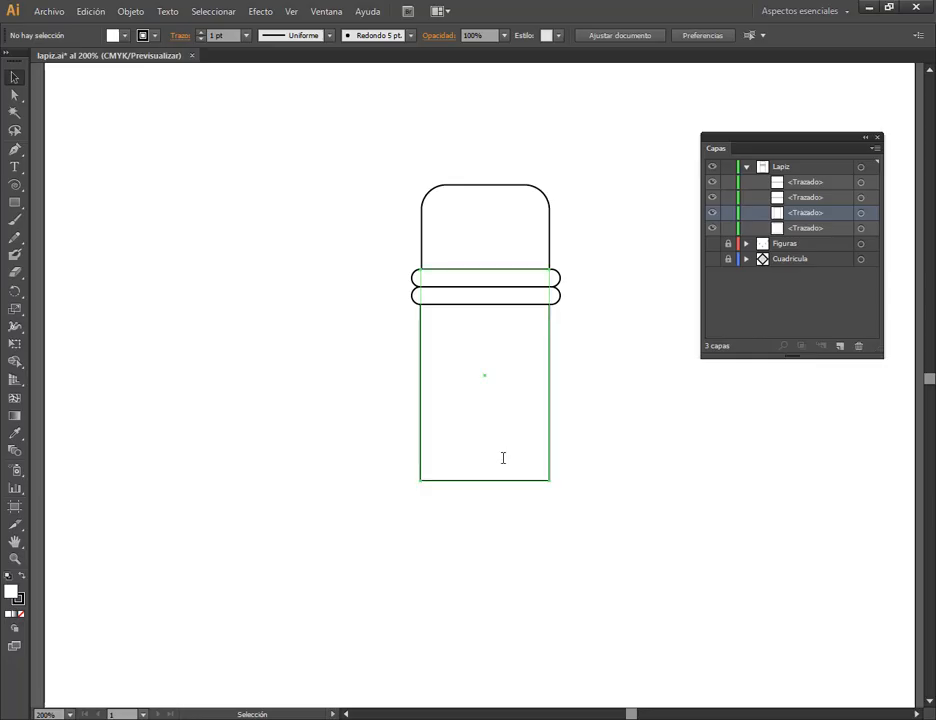
{"action": "left_click", "coordinate": [501, 457]}
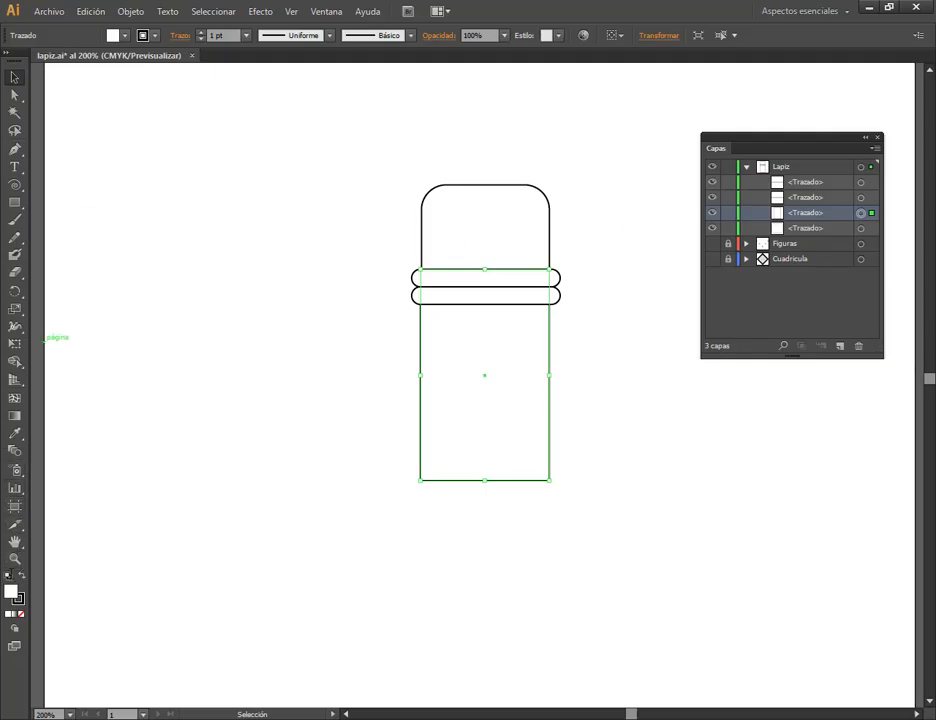
{"action": "left_click", "coordinate": [608, 482]}
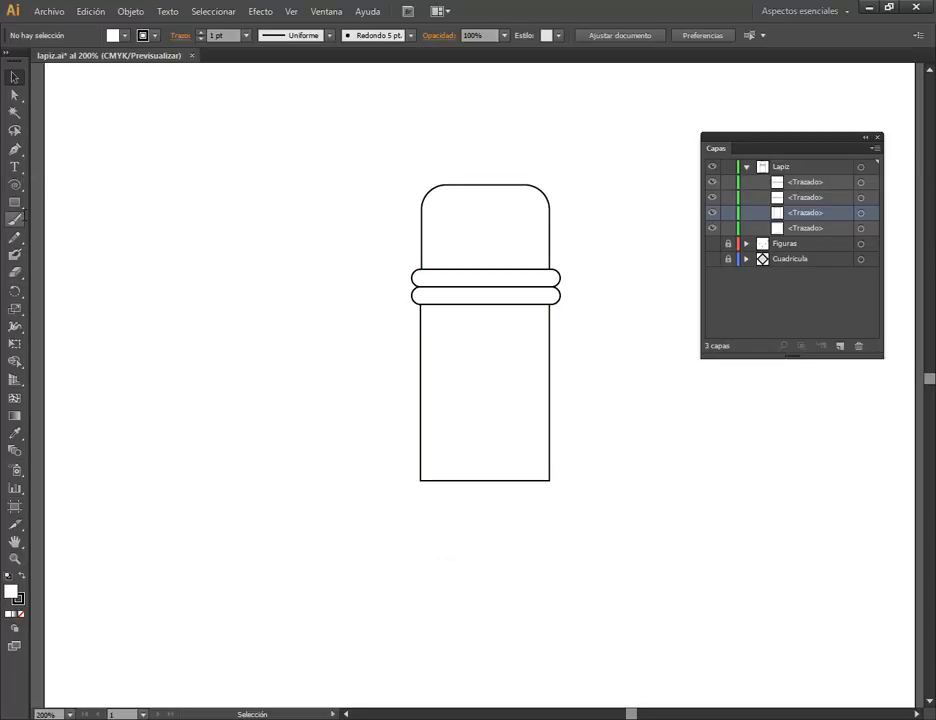
{"action": "left_click", "coordinate": [14, 202]}
{"action": "left_click", "coordinate": [14, 184]}
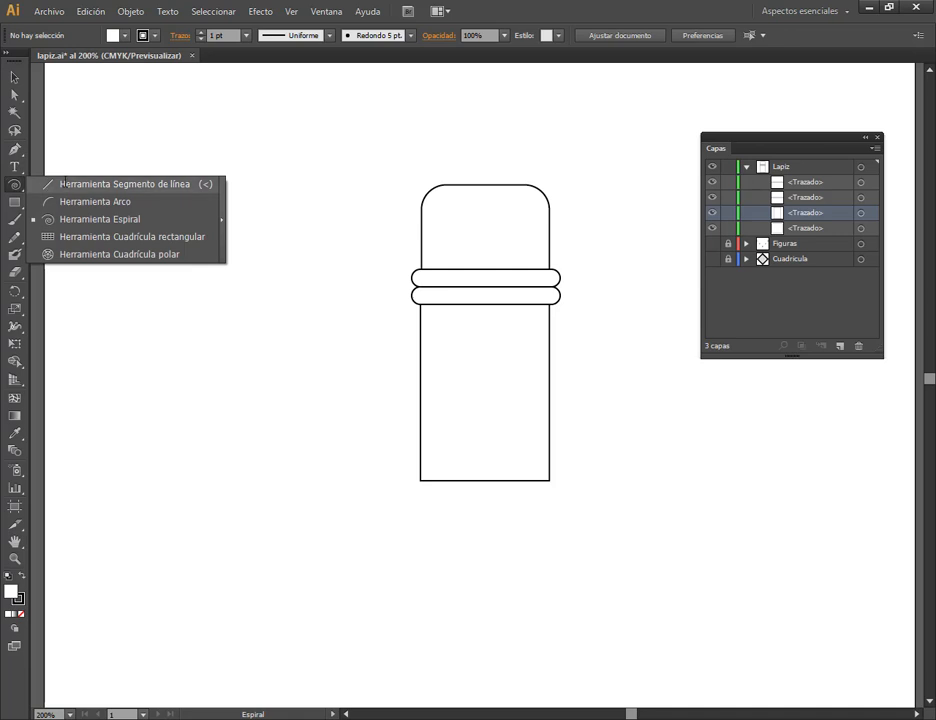
{"action": "left_click", "coordinate": [64, 183]}
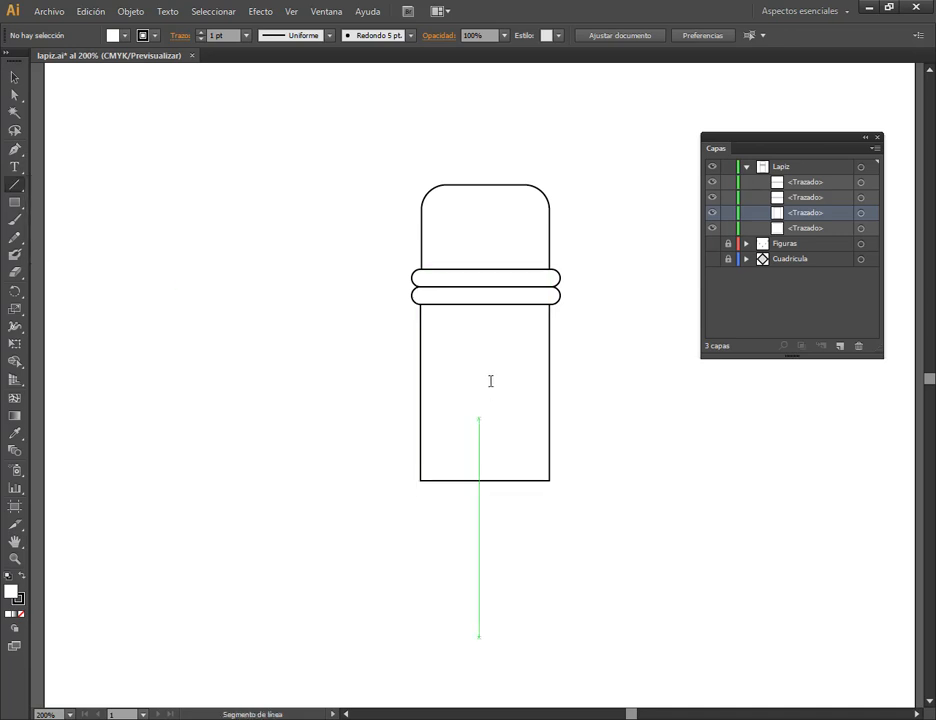
{"action": "left_click_drag", "start_coordinate": [465, 305], "coordinate": [464, 481]}
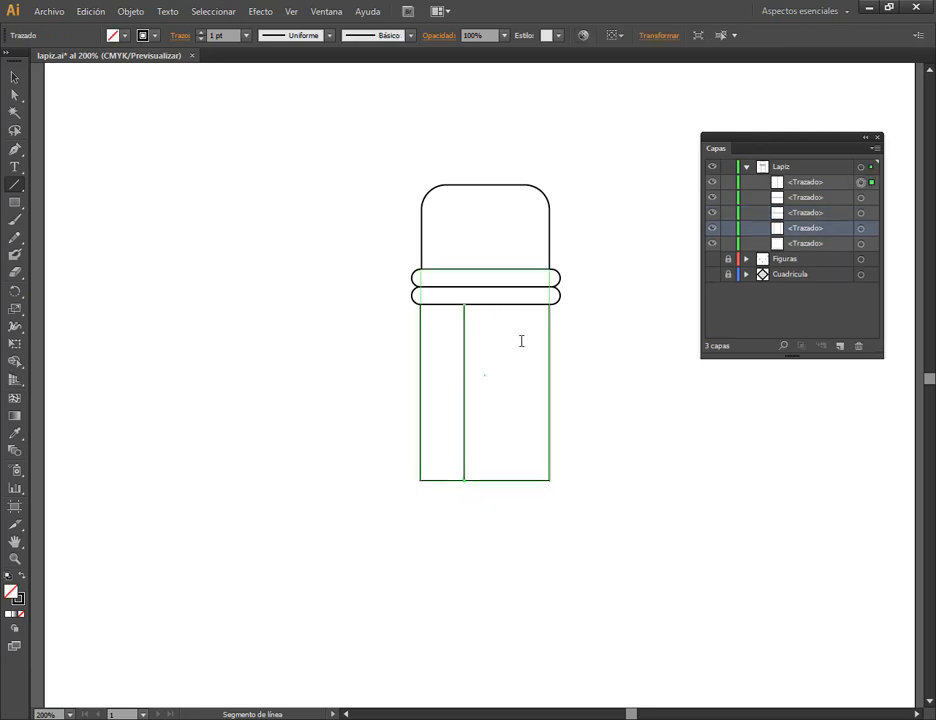
{"action": "left_click_drag", "start_coordinate": [510, 305], "coordinate": [509, 481]}
{"action": "left_click_drag", "start_coordinate": [509, 353], "coordinate": [549, 353]}
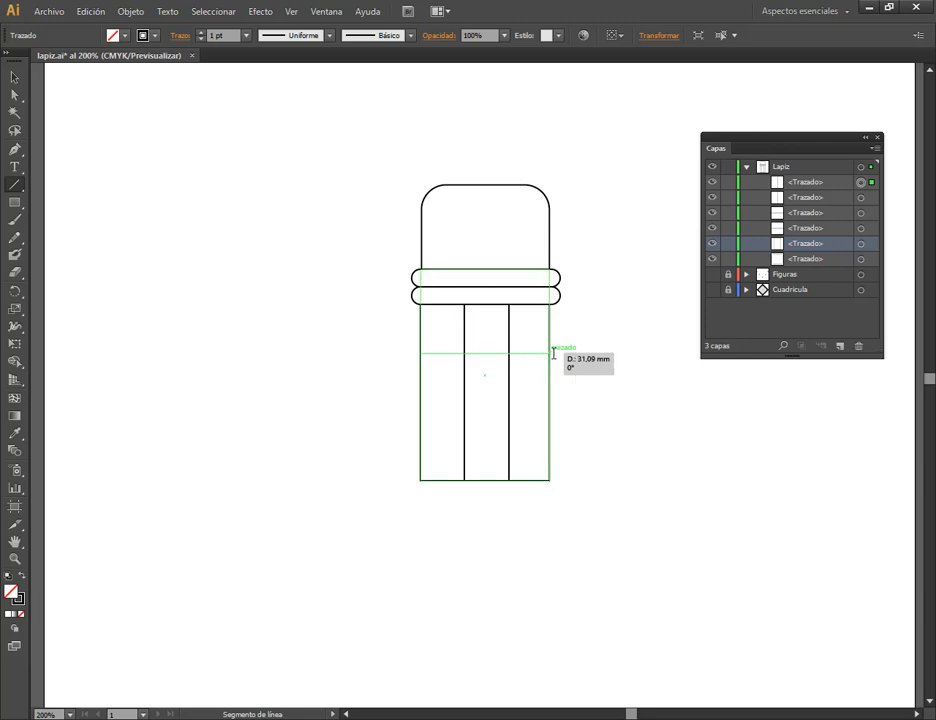
{"action": "key", "text": "v"}
{"action": "left_click", "coordinate": [652, 410]}
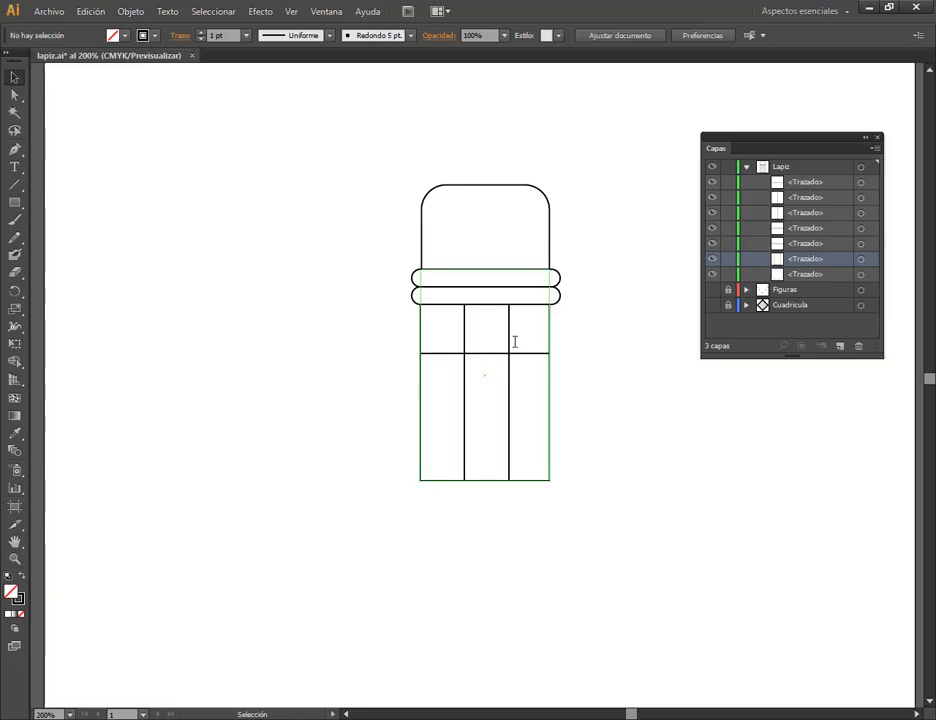
{"action": "left_click", "coordinate": [514, 351]}
{"action": "left_click", "coordinate": [510, 340], "text": "shift"}
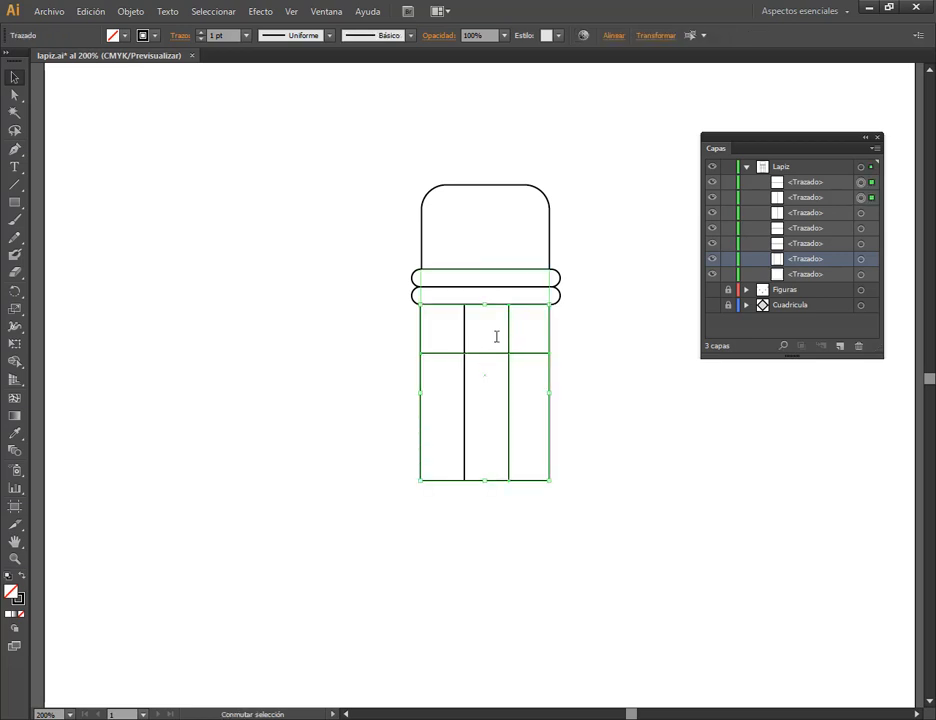
{"action": "key", "text": "Delete"}
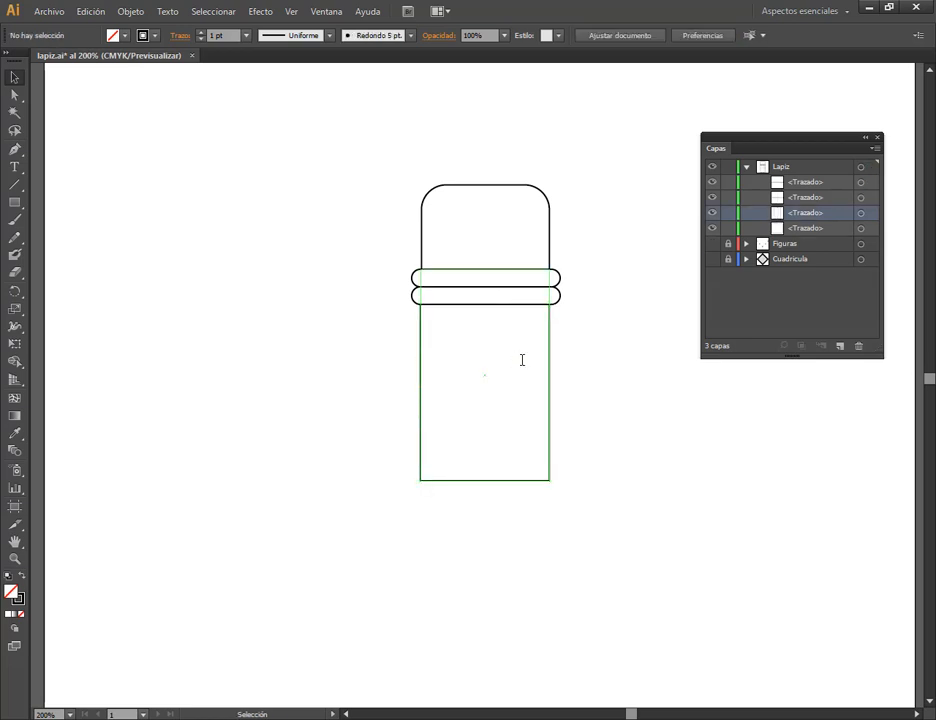
Draw a narrower unfilled rectangle centered down the body below the bands, and a horizontal line across the body's upper part.
{"action": "key", "text": "m"}
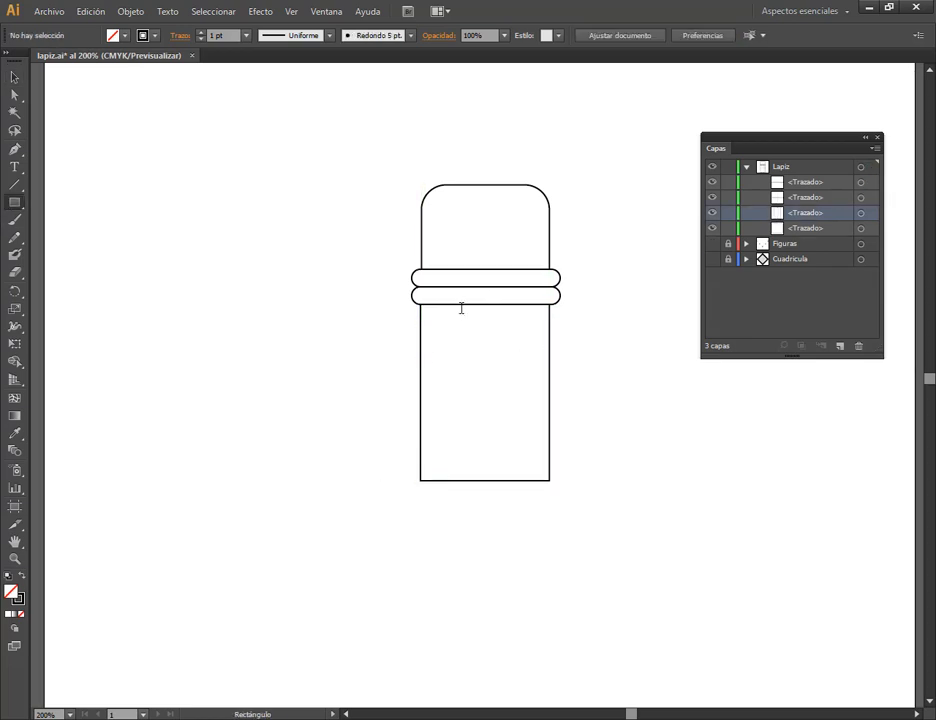
{"action": "left_click_drag", "start_coordinate": [453, 304], "coordinate": [519, 483]}
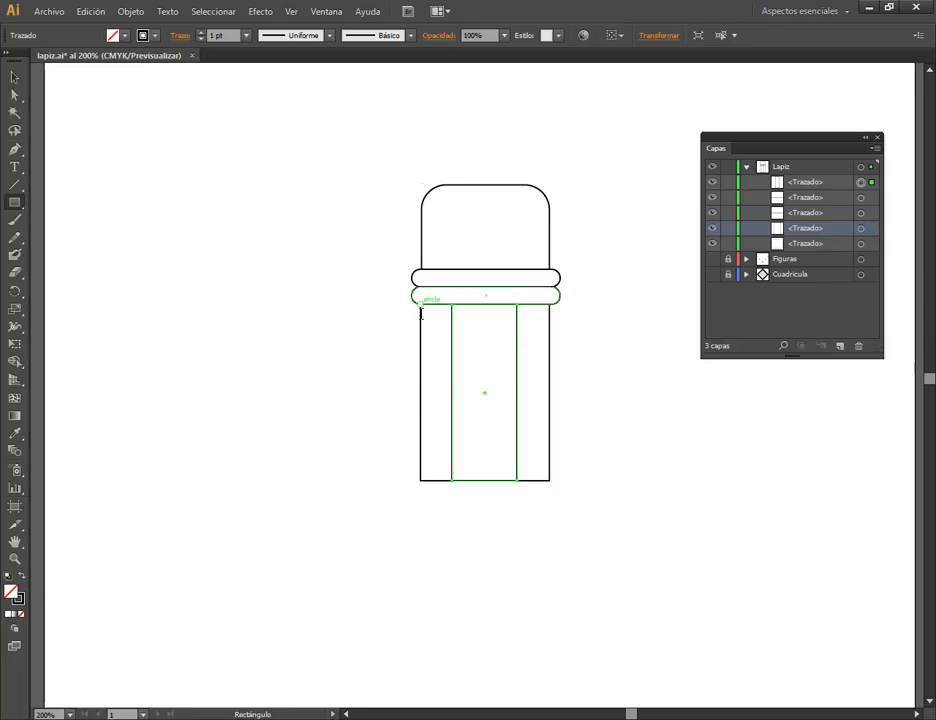
{"action": "key", "text": "backslash"}
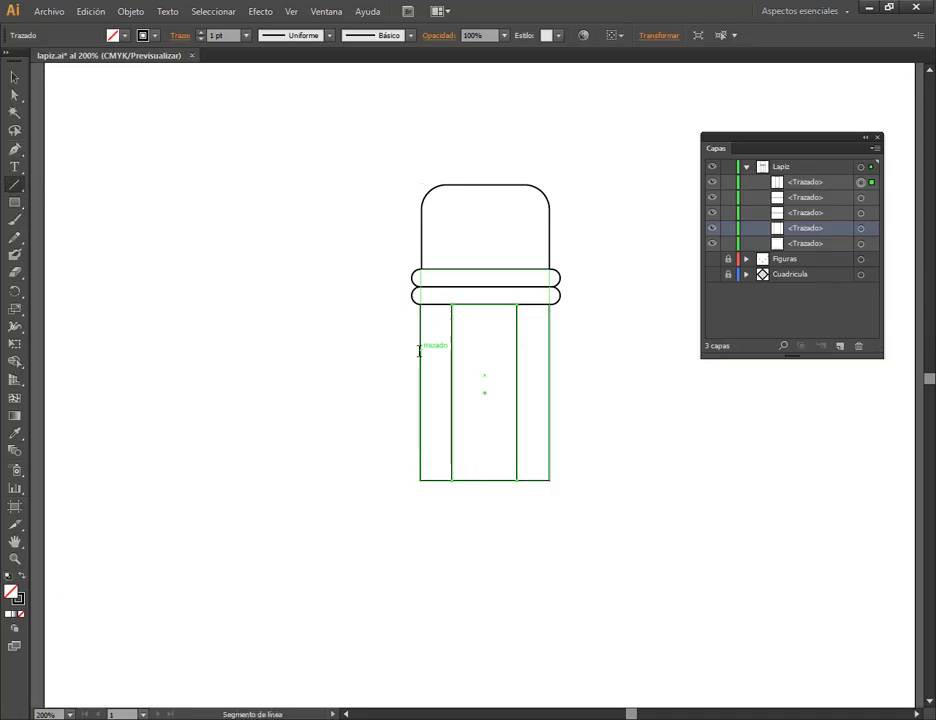
{"action": "left_click_drag", "start_coordinate": [421, 349], "coordinate": [549, 349]}
{"action": "left_click", "coordinate": [660, 389]}
{"action": "left_click", "coordinate": [503, 411]}
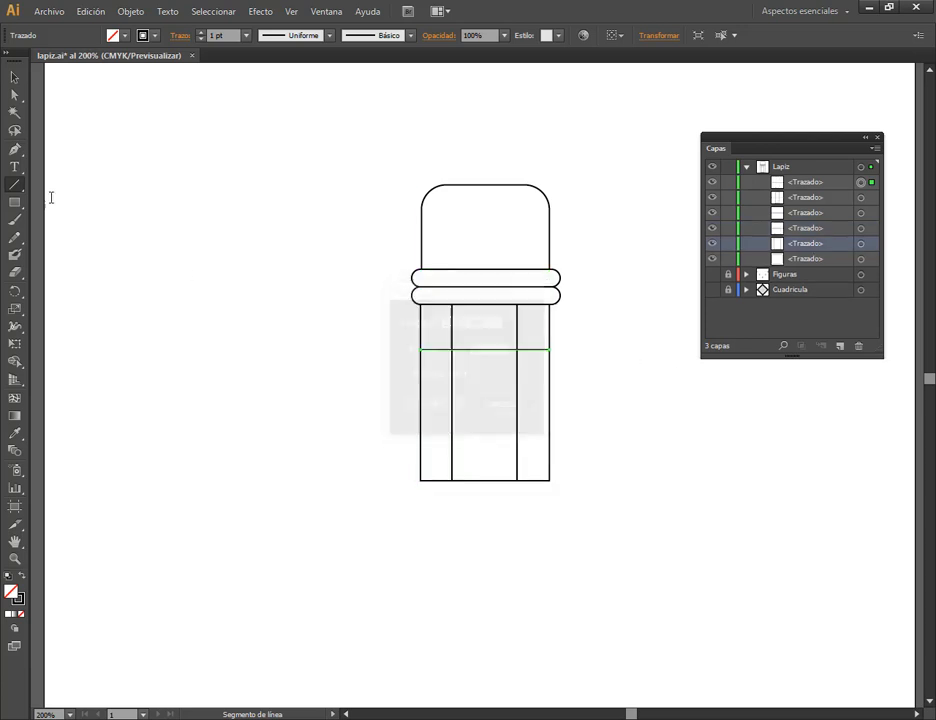
{"action": "left_click", "coordinate": [15, 77]}
{"action": "left_click", "coordinate": [328, 261]}
{"action": "scroll", "coordinate": [500, 330], "scroll_direction": "up", "scroll_amount": 1}
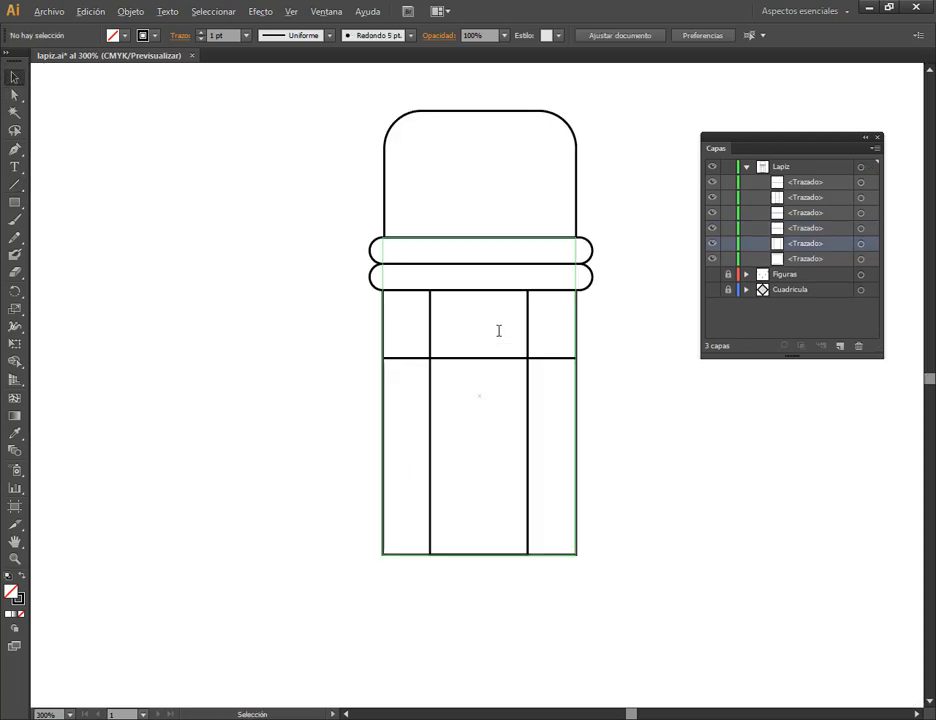
{"action": "left_click", "coordinate": [504, 387]}
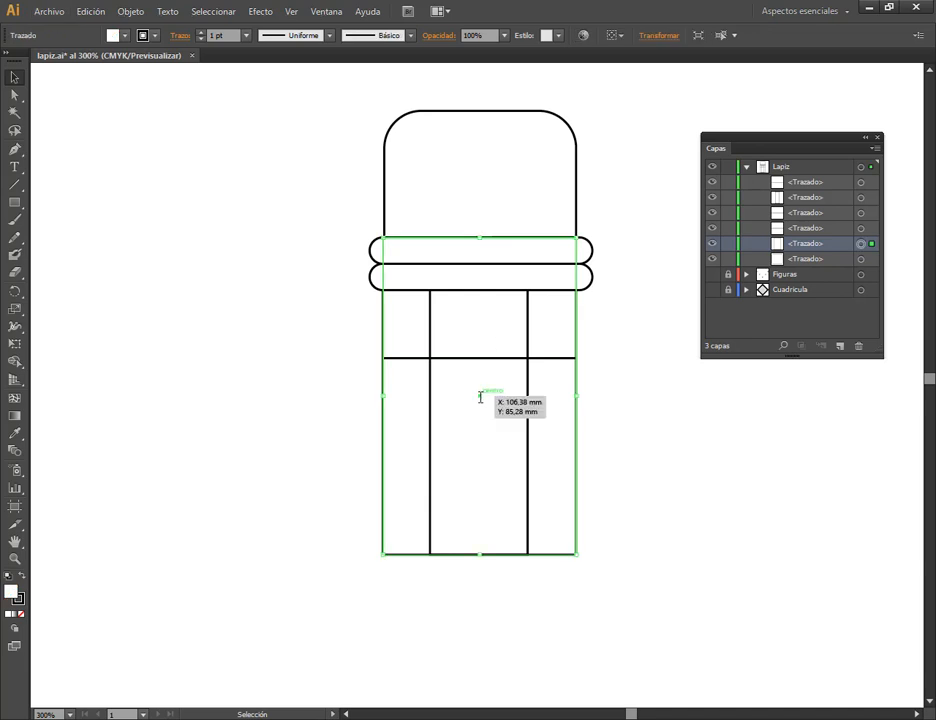
{"action": "left_click", "coordinate": [623, 391]}
Set the stroke of the narrow inner rectangle and the horizontal line to white, and deselect them.
{"action": "scroll", "coordinate": [644, 403], "scroll_direction": "down", "scroll_amount": 1}
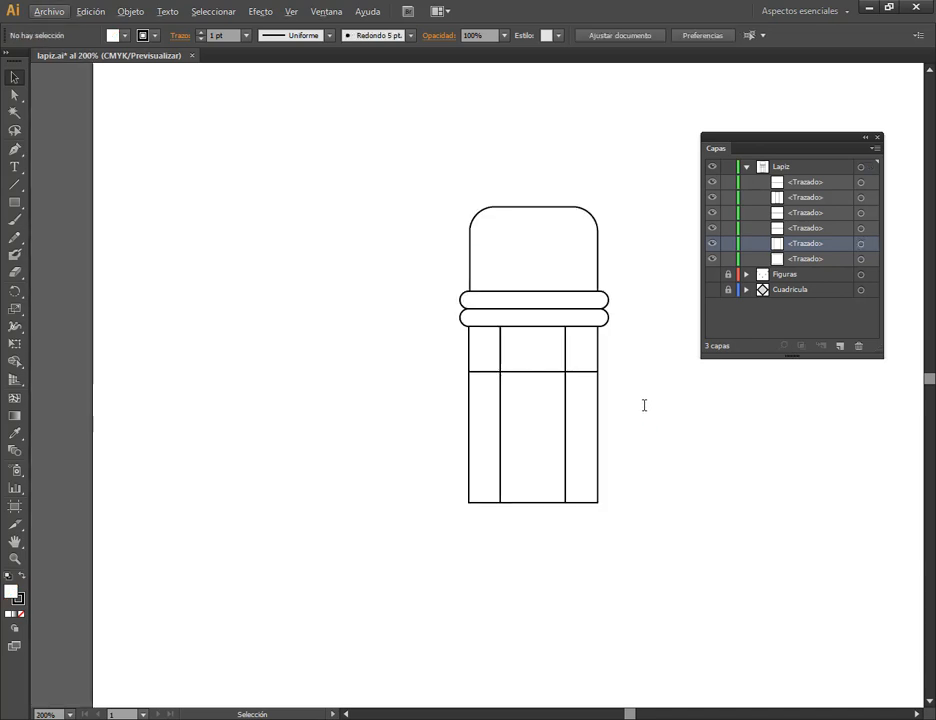
{"action": "left_click", "coordinate": [578, 372]}
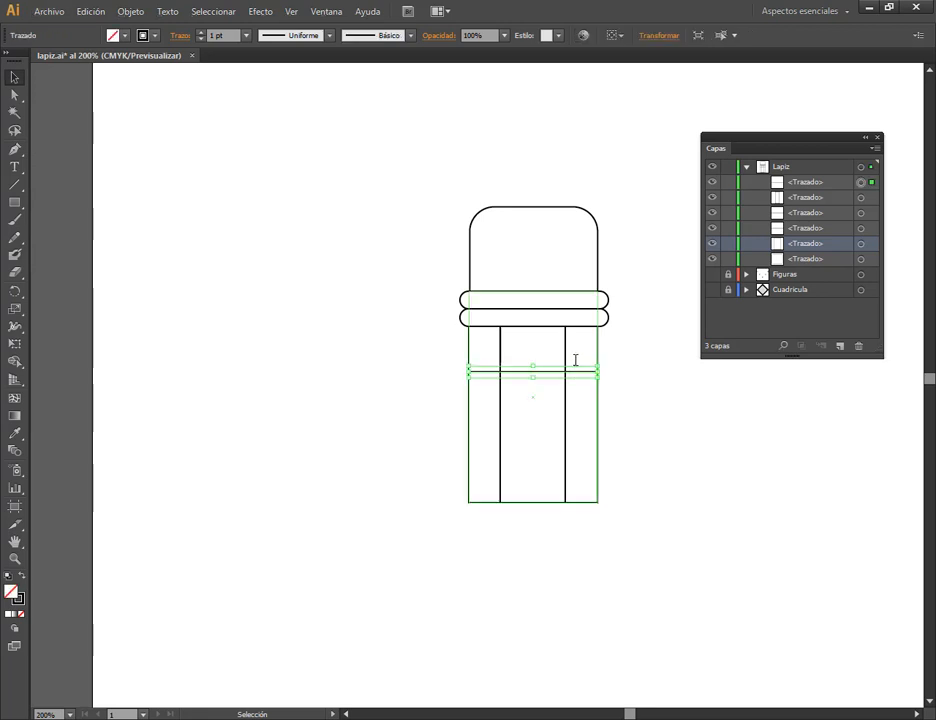
{"action": "left_click", "coordinate": [568, 340], "text": "shift"}
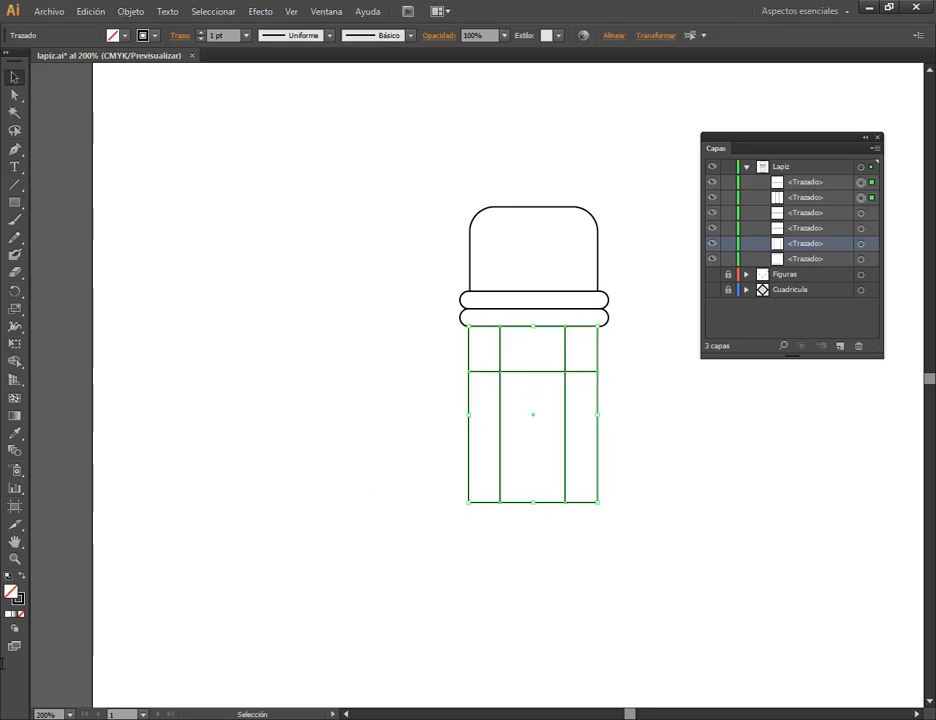
{"action": "left_click", "coordinate": [18, 600]}
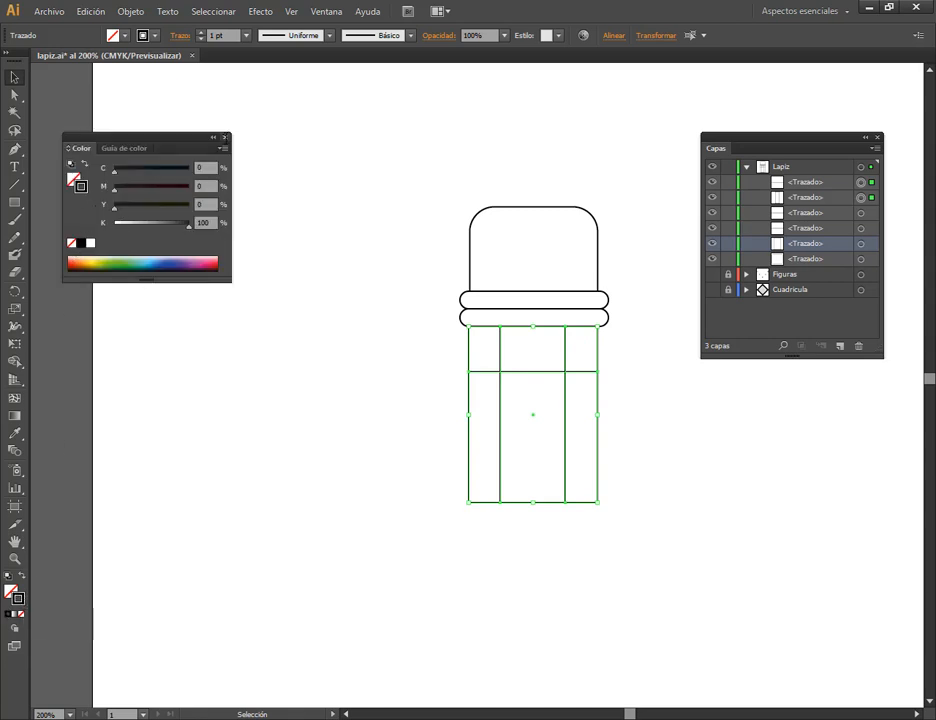
{"action": "left_click", "coordinate": [225, 138]}
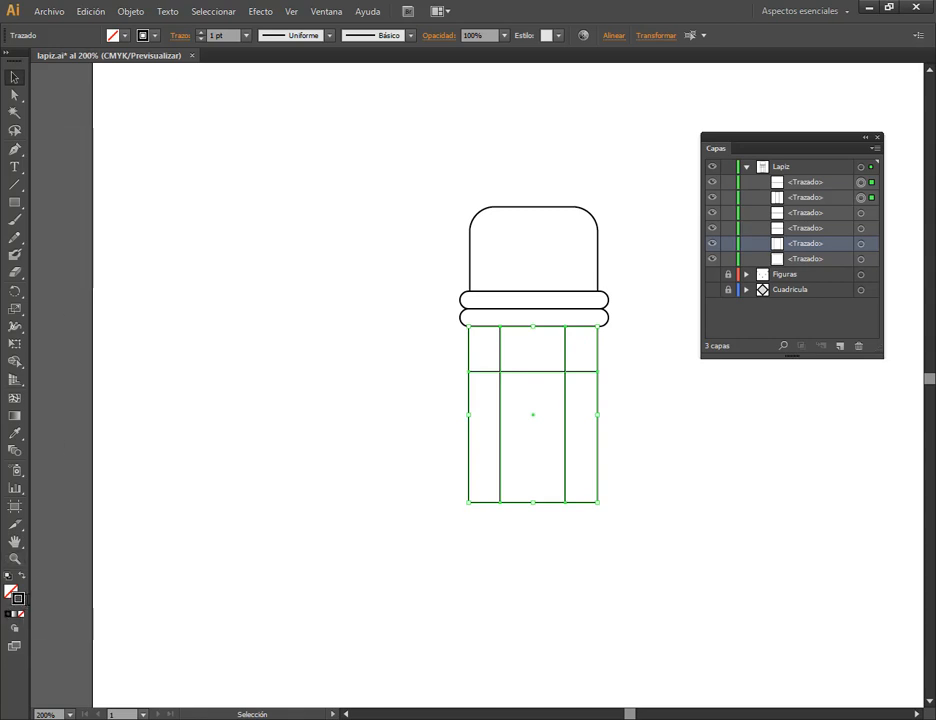
{"action": "double_click", "coordinate": [20, 599]}
{"action": "mouse_move", "coordinate": [421, 513]}
{"action": "left_mouse_down"}
{"action": "mouse_move", "coordinate": [363, 496]}
{"action": "mouse_move", "coordinate": [281, 448]}
{"action": "left_mouse_up"}
{"action": "left_click", "coordinate": [692, 464]}
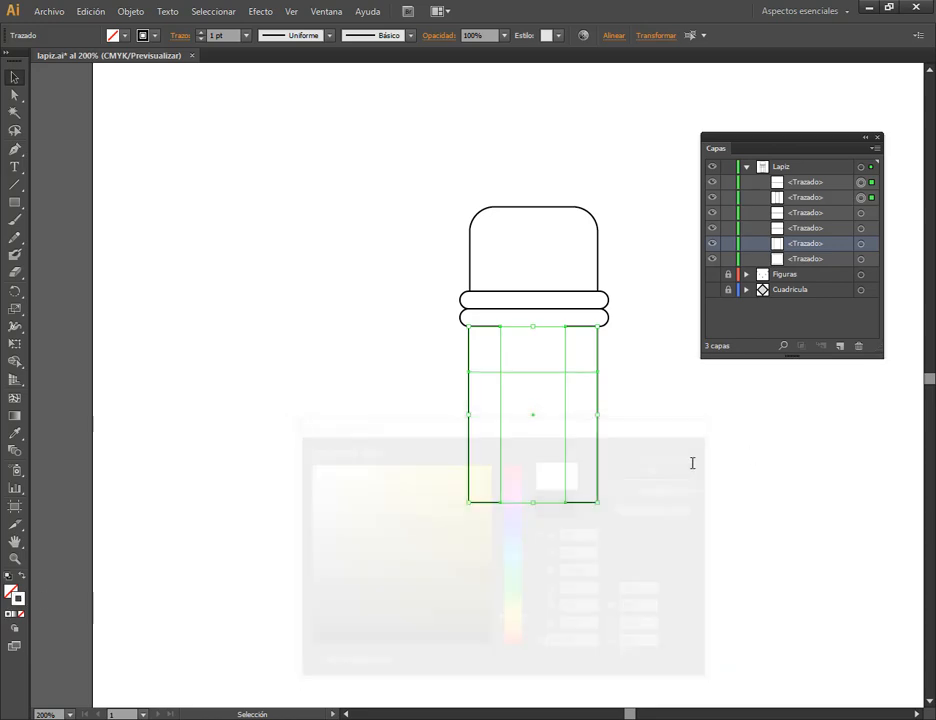
{"action": "left_click", "coordinate": [621, 376]}
Swap the body rectangle's fill and stroke to give it a black fill with a white stroke, and deselect it.
{"action": "left_click", "coordinate": [583, 345]}
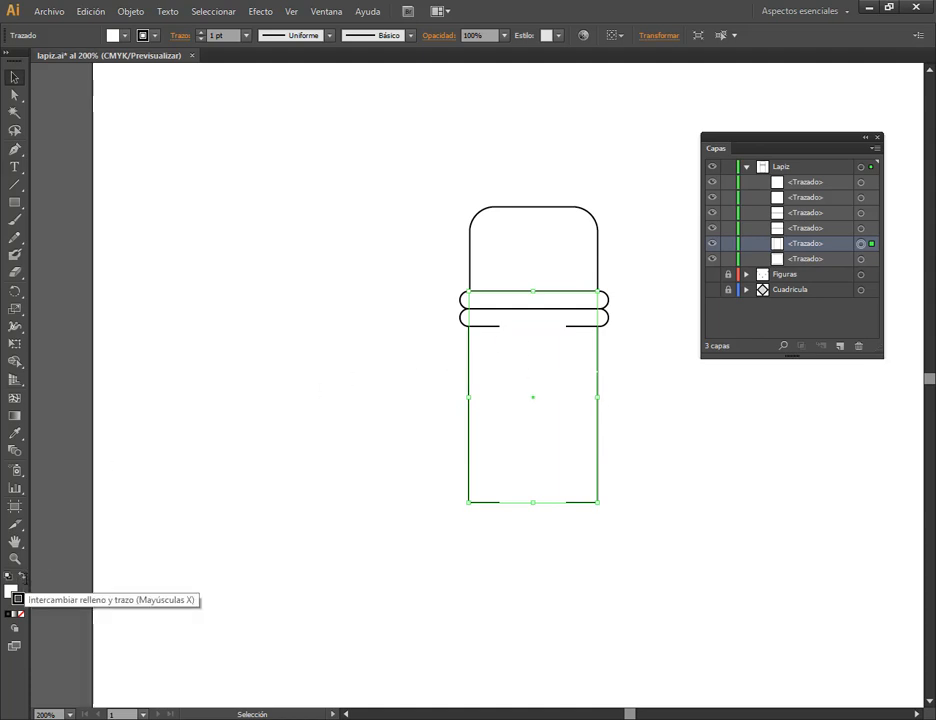
{"action": "left_click", "coordinate": [22, 577]}
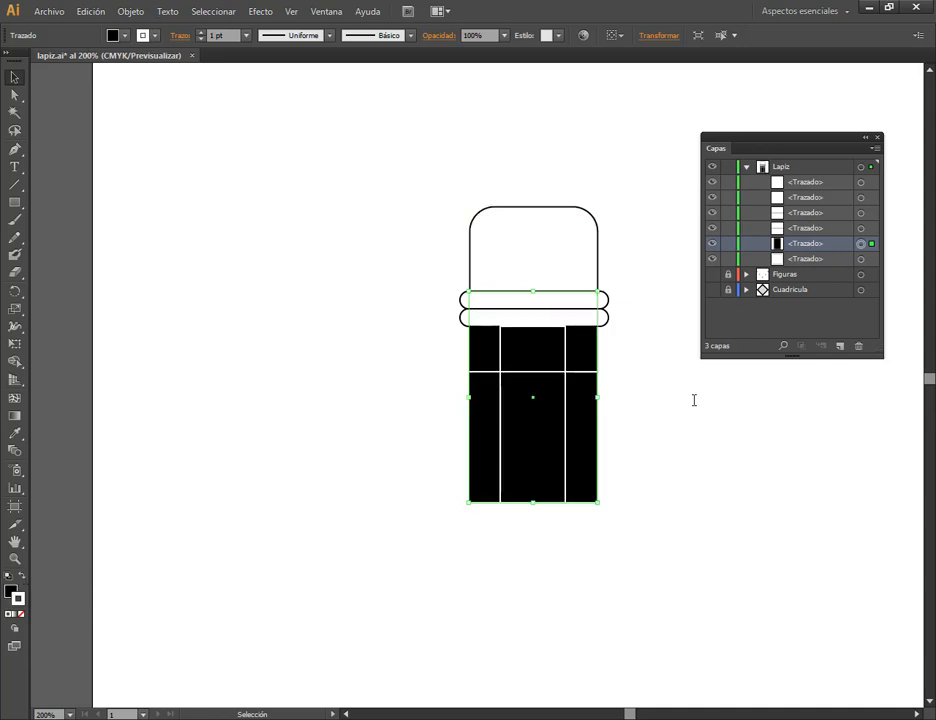
{"action": "left_click", "coordinate": [645, 368]}
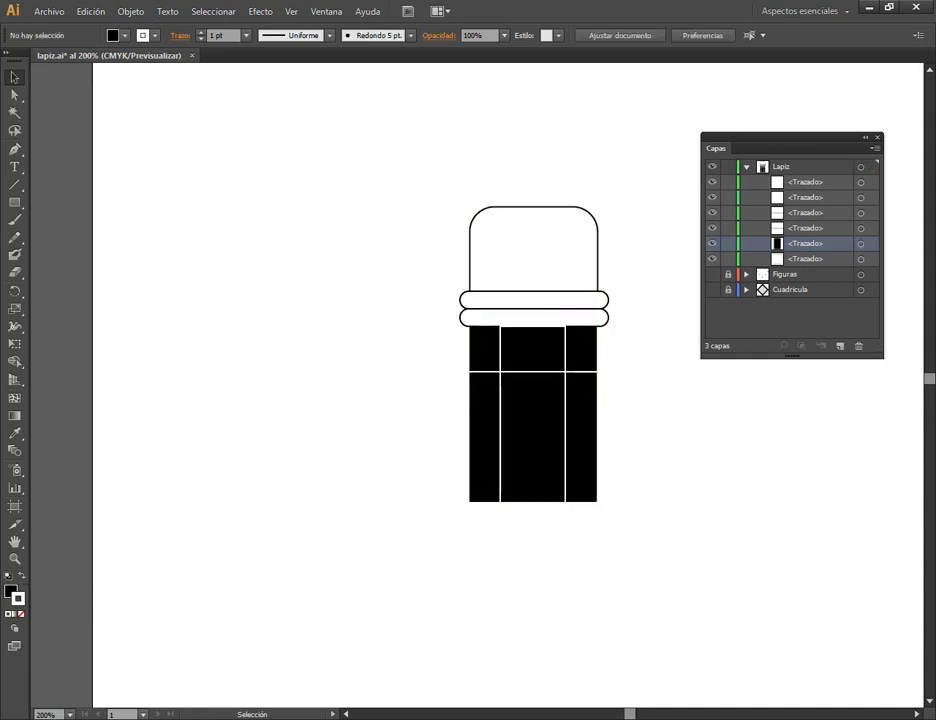
{"action": "scroll", "coordinate": [530, 325], "scroll_direction": "up", "scroll_amount": 4}
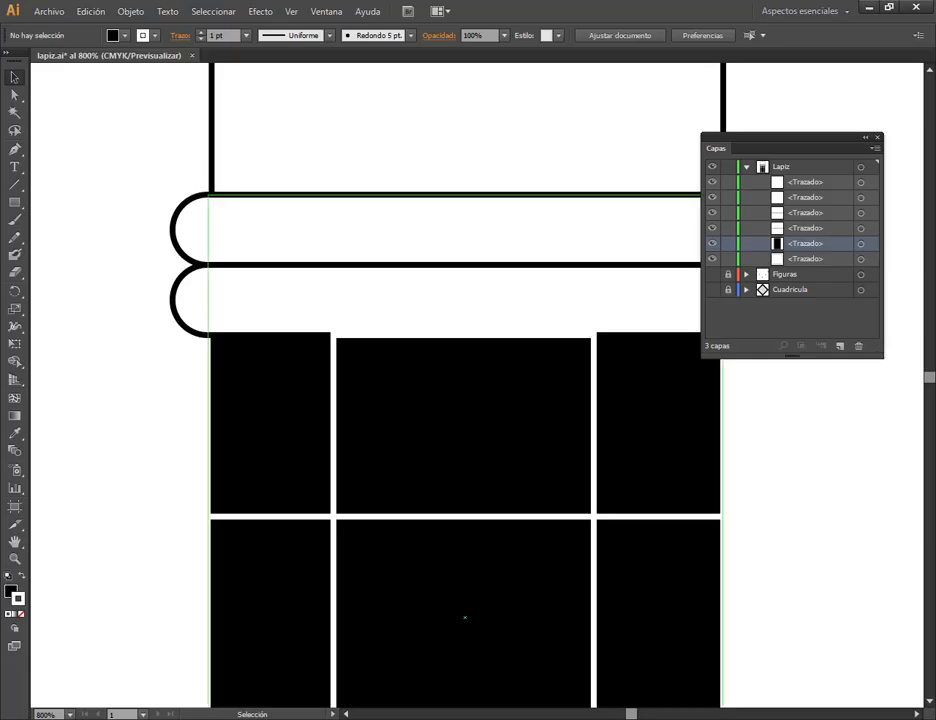
Extend the narrow inner rectangle's upper edge upward until it reaches the lower band, and deselect it.
{"action": "left_click", "coordinate": [590, 338]}
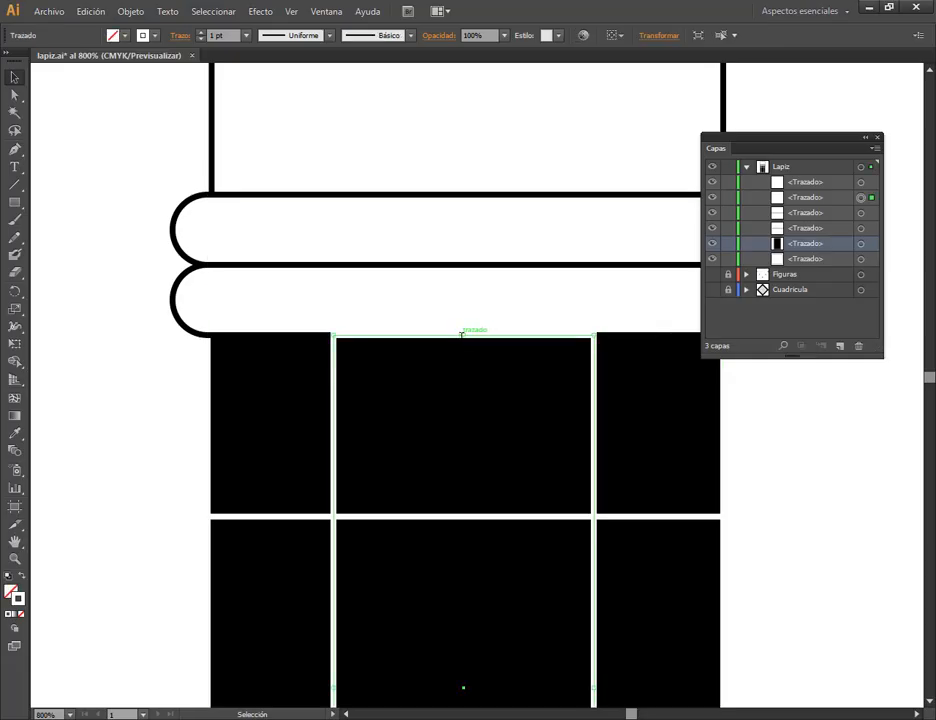
{"action": "left_click_drag", "start_coordinate": [464, 334], "coordinate": [464, 316]}
{"action": "left_click", "coordinate": [760, 402]}
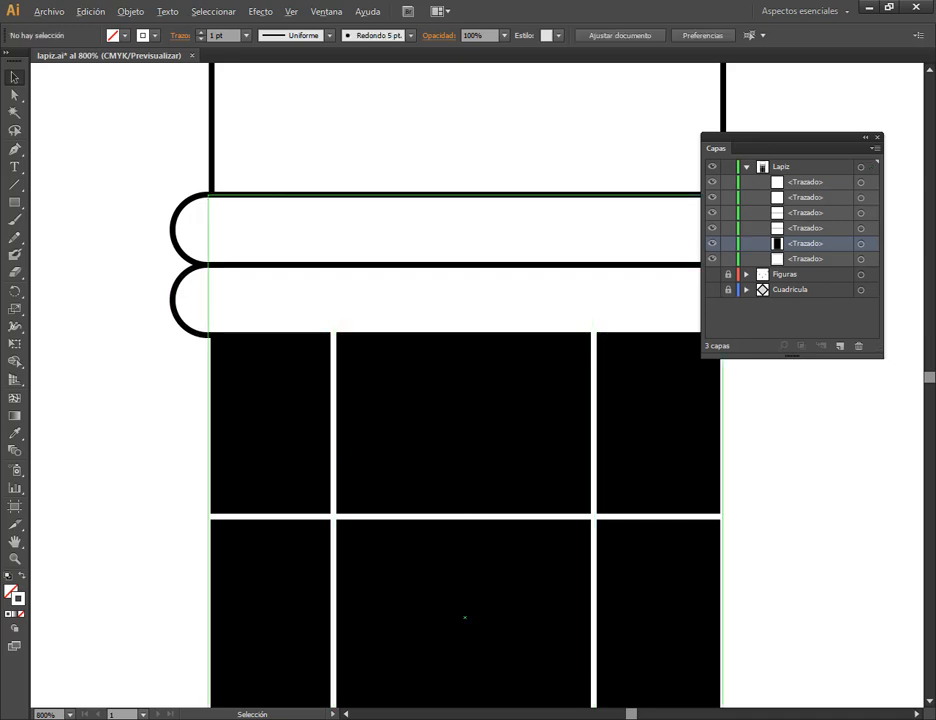
Show the Figuras and Cuadricula layers together with the pencil to check the composition, and hide both layers again.
{"action": "scroll", "coordinate": [575, 360], "scroll_direction": "down", "scroll_amount": 2}
{"action": "left_click_drag", "start_coordinate": [714, 461], "coordinate": [592, 346]}
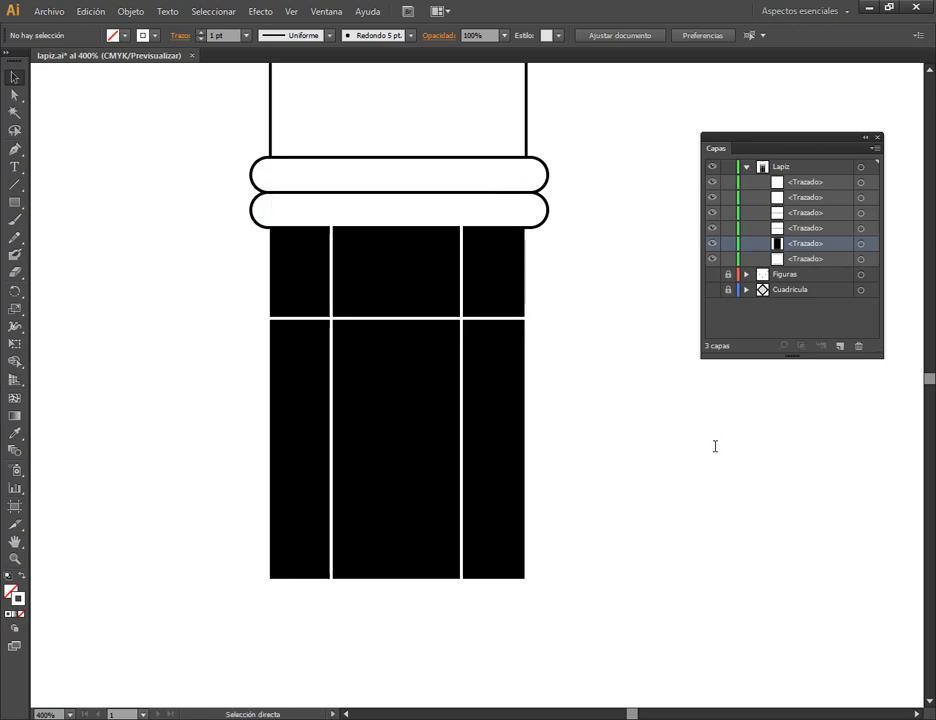
{"action": "scroll", "coordinate": [520, 478], "scroll_direction": "down", "scroll_amount": 2}
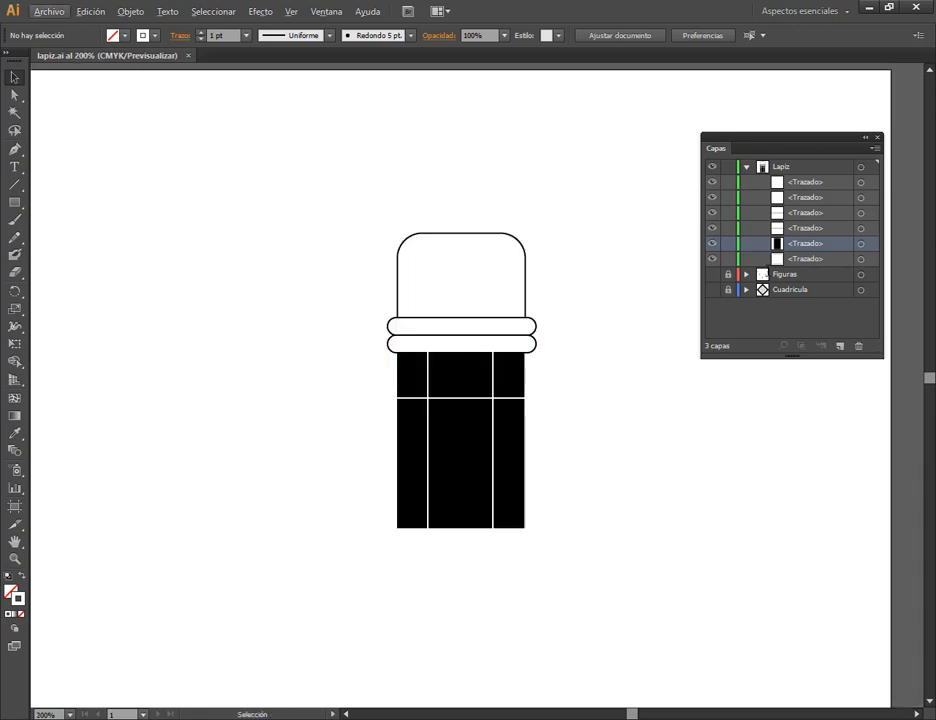
{"action": "left_click", "coordinate": [712, 274]}
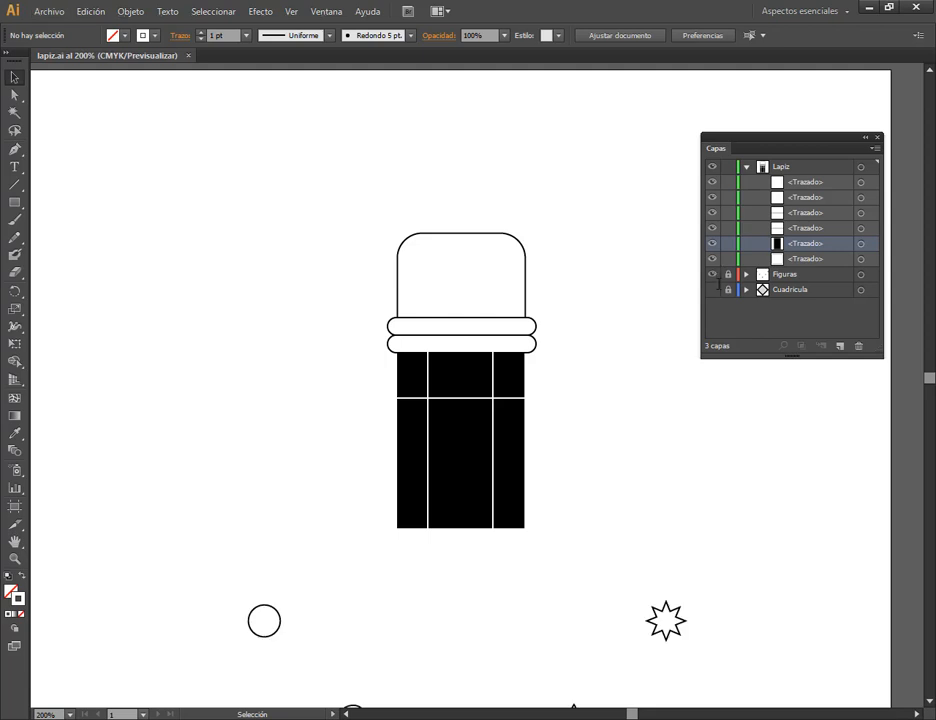
{"action": "left_click", "coordinate": [712, 289]}
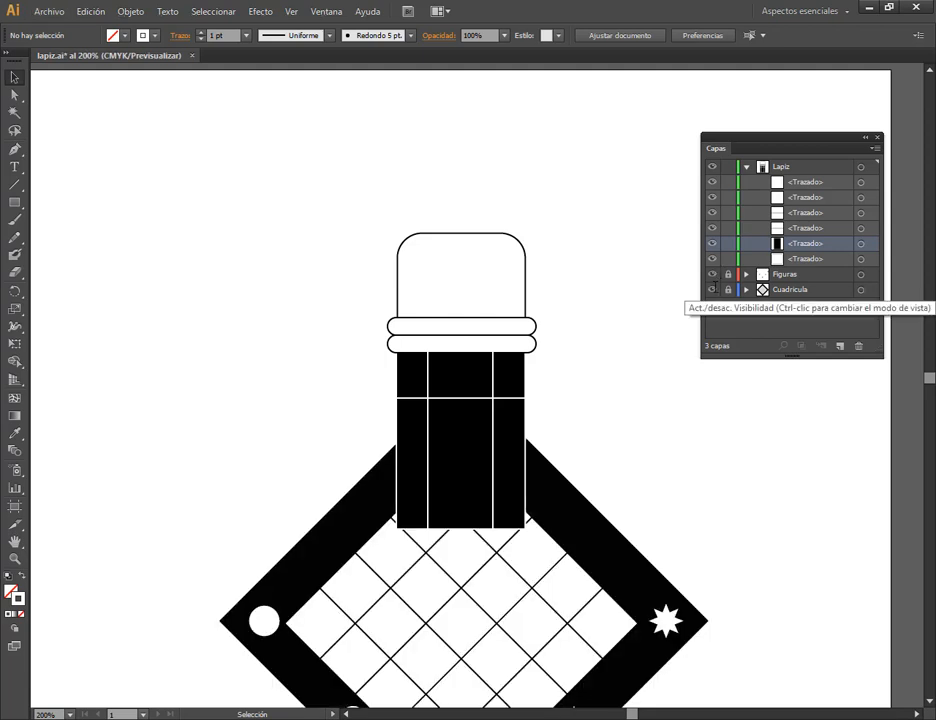
{"action": "left_click", "coordinate": [712, 289]}
{"action": "left_click", "coordinate": [712, 274]}
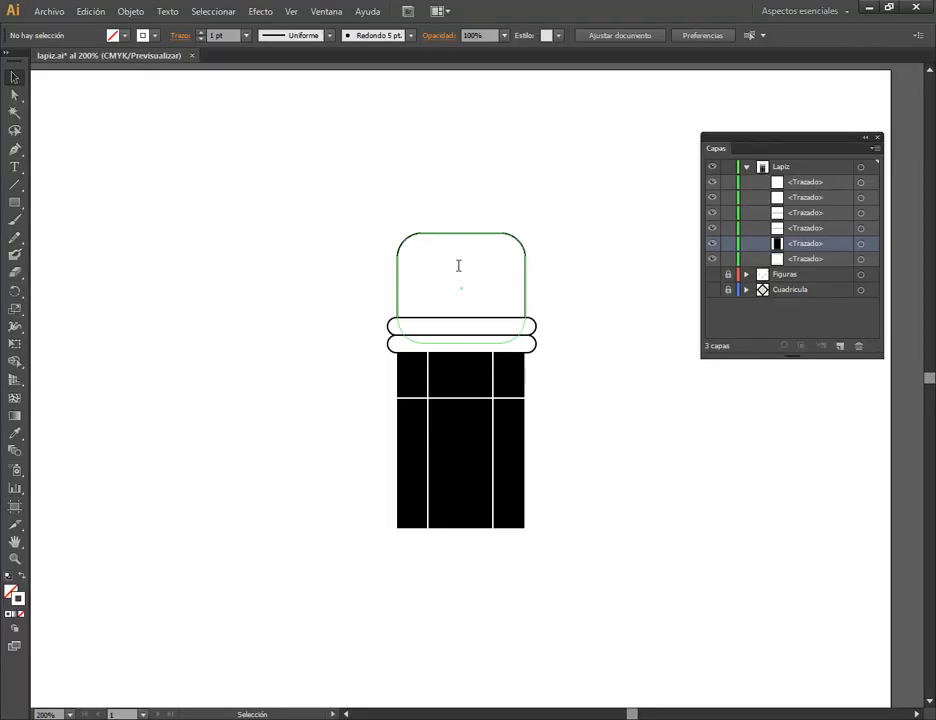
Set the fill of the pencil's rounded eraser to black (000000), close the Color panel and deselect the eraser.
{"action": "left_click", "coordinate": [457, 265]}
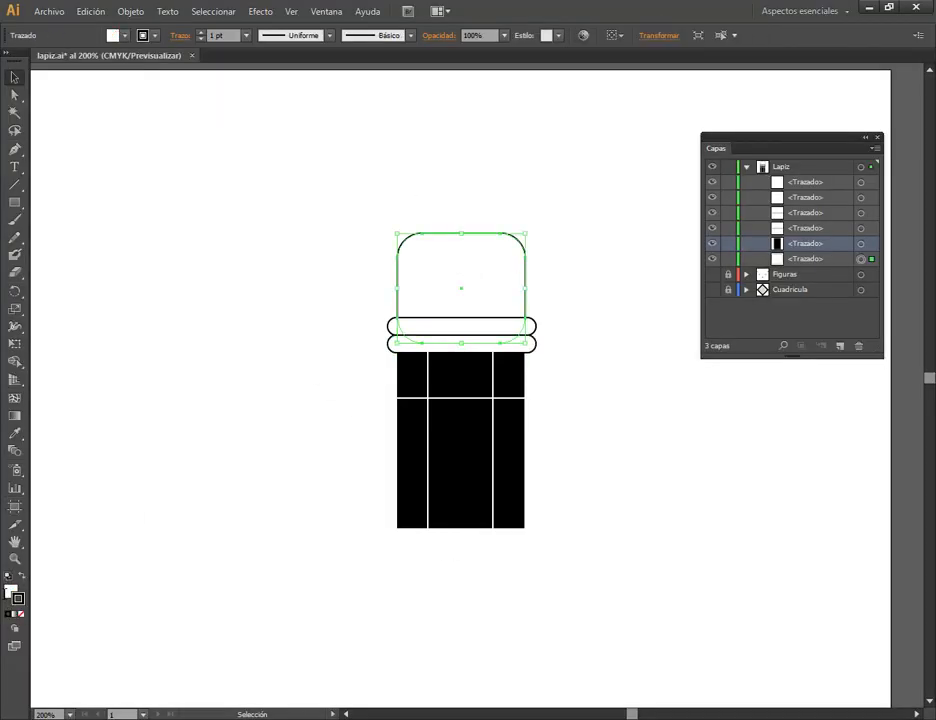
{"action": "left_click", "coordinate": [9, 614]}
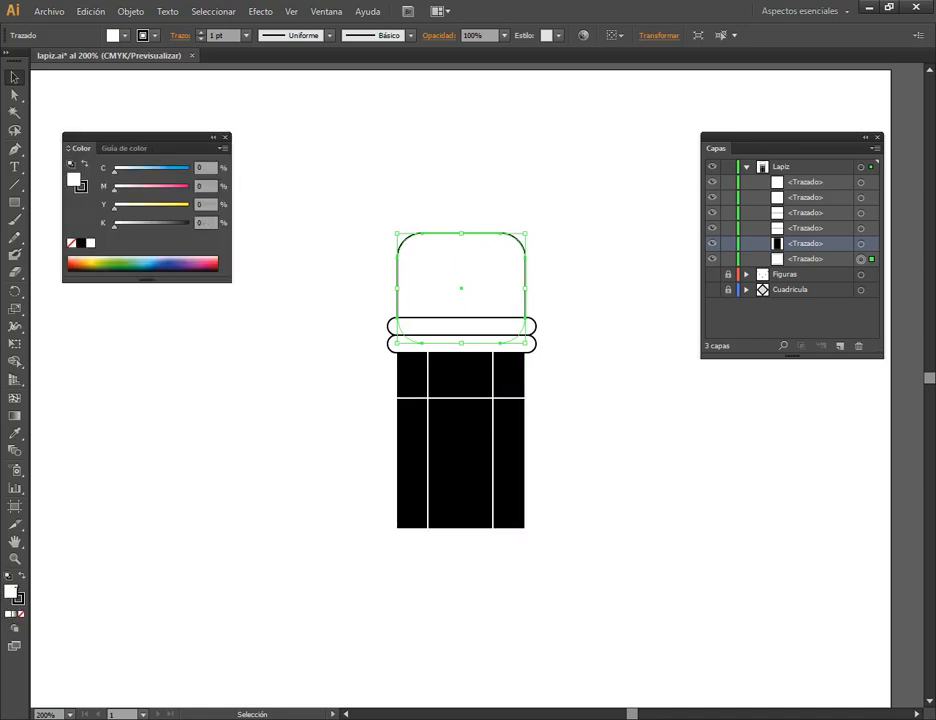
{"action": "double_click", "coordinate": [13, 590]}
{"action": "left_click_drag", "start_coordinate": [382, 535], "coordinate": [267, 678]}
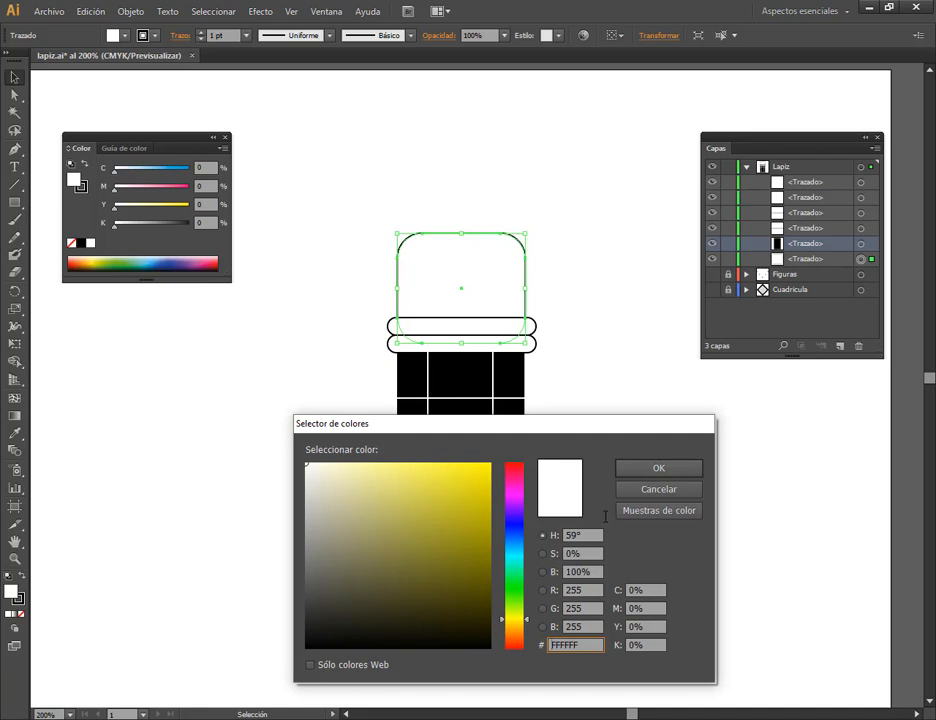
{"action": "left_click", "coordinate": [305, 648]}
{"action": "left_click", "coordinate": [650, 471]}
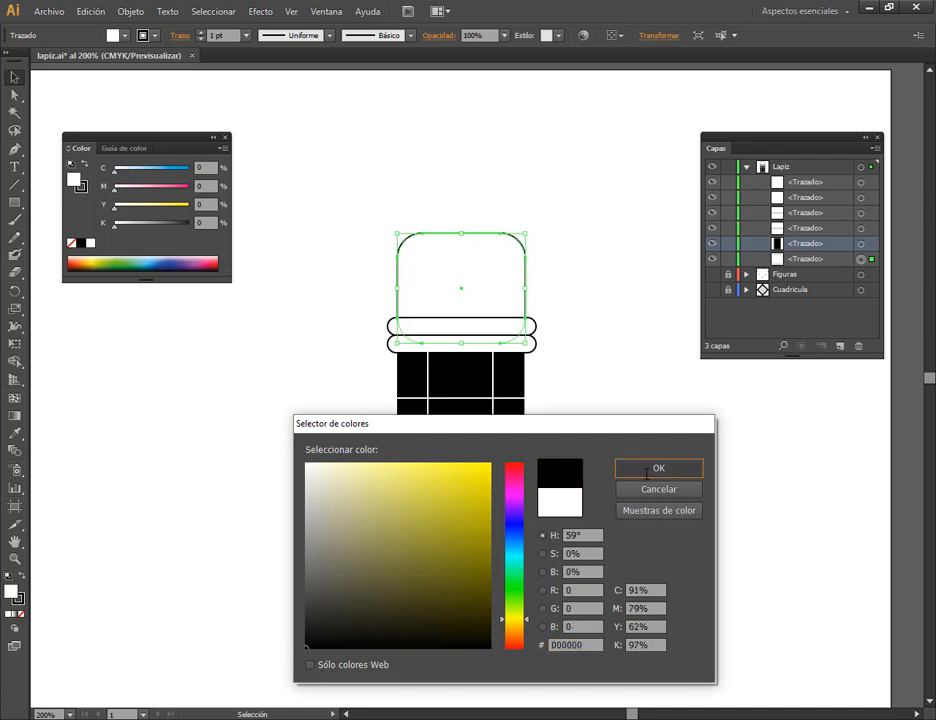
{"action": "left_click", "coordinate": [225, 137]}
{"action": "left_click", "coordinate": [653, 424]}
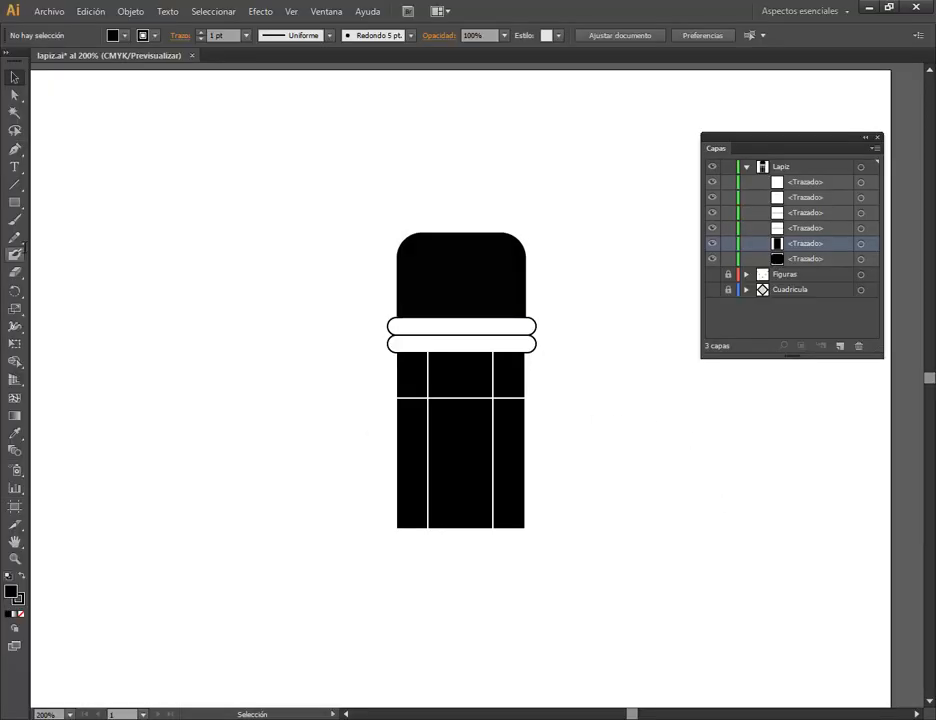
Create a three-sided polygon with a 17,6389 mm radius beside the pencil and give it the default white fill and black stroke.
{"action": "left_click", "coordinate": [14, 201]}
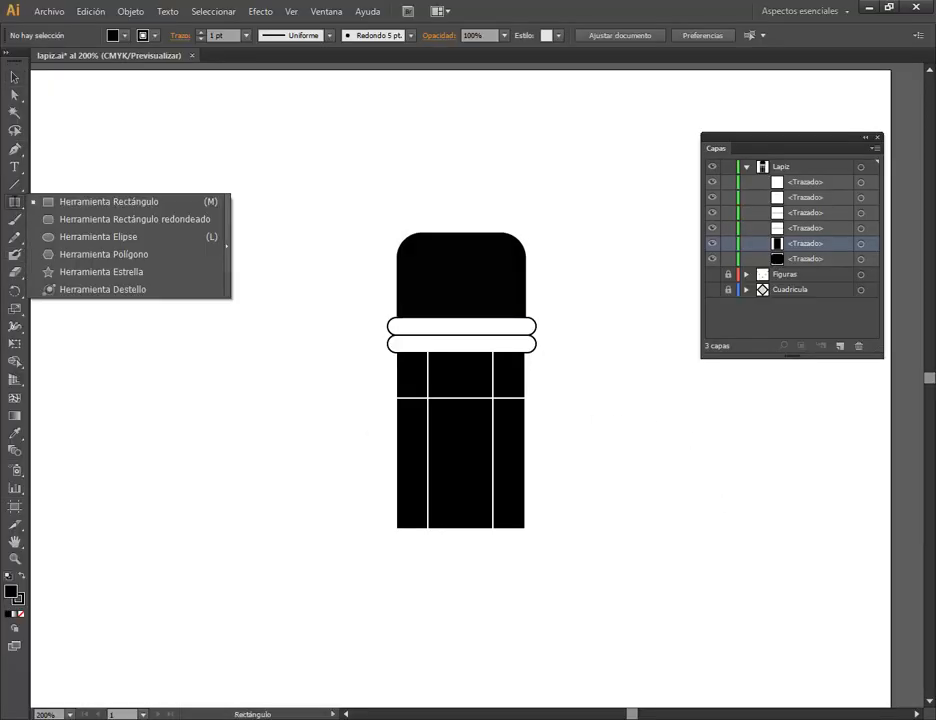
{"action": "left_click", "coordinate": [100, 254]}
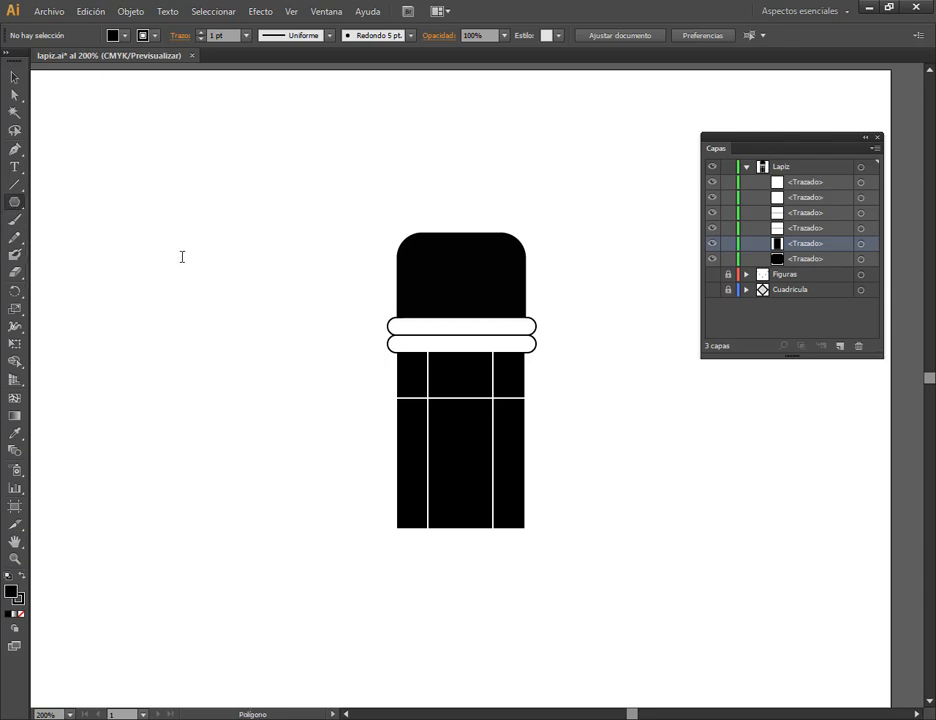
{"action": "left_click", "coordinate": [264, 300]}
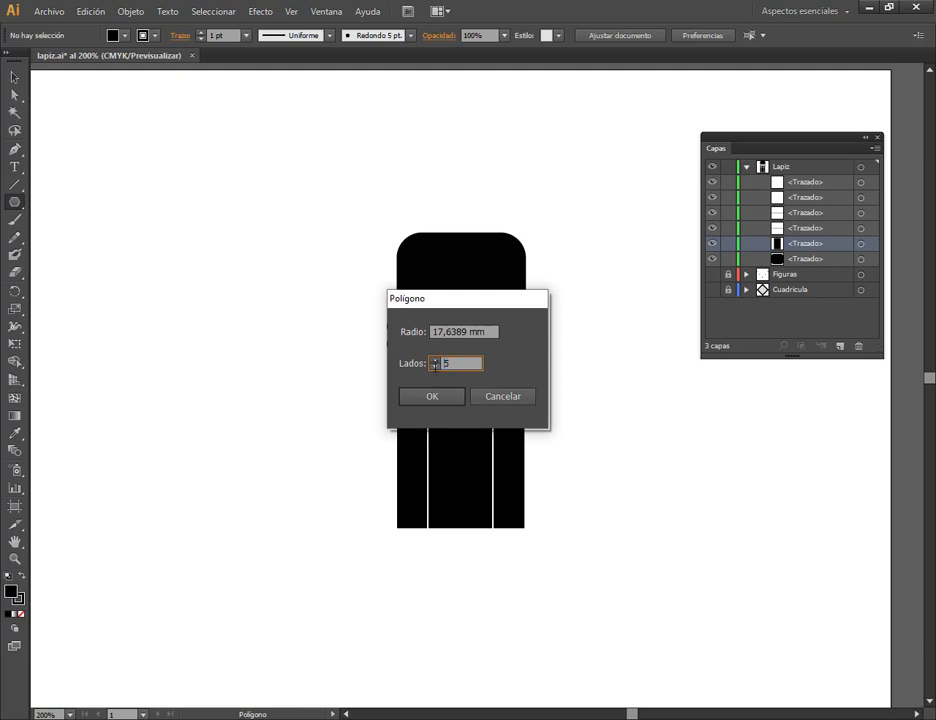
{"action": "left_click", "coordinate": [435, 367]}
{"action": "left_click", "coordinate": [435, 367]}
{"action": "key", "text": "Return"}
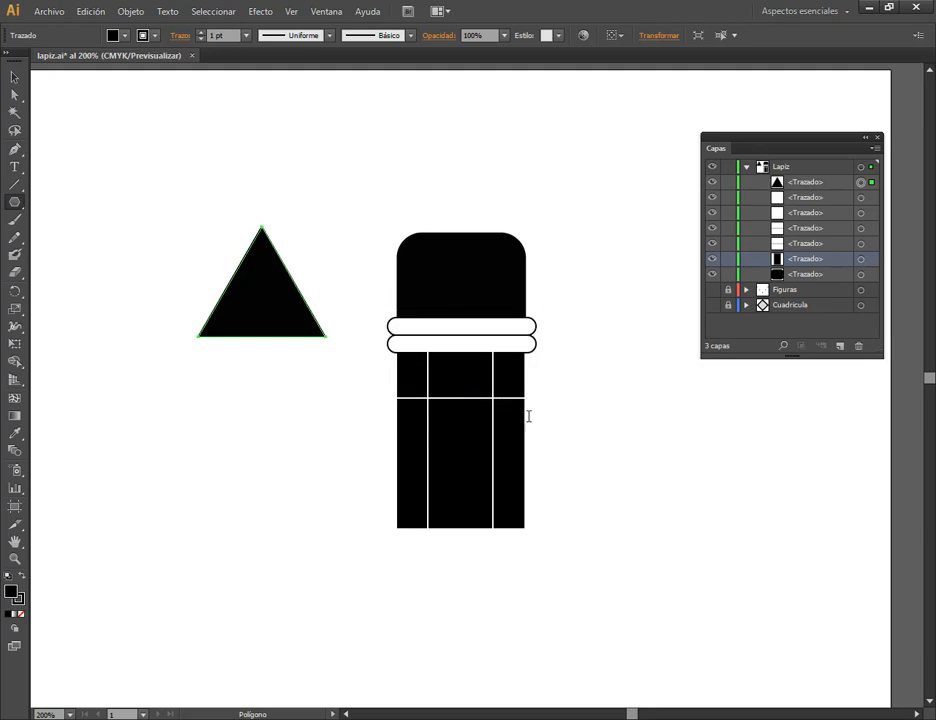
{"action": "left_click", "coordinate": [14, 76]}
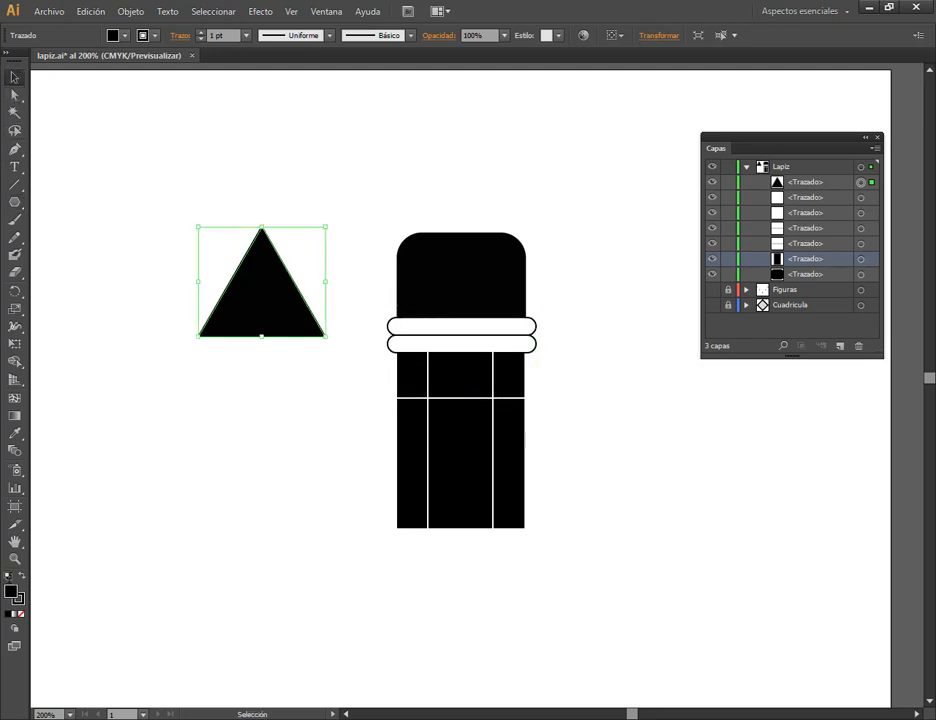
{"action": "key", "text": "d"}
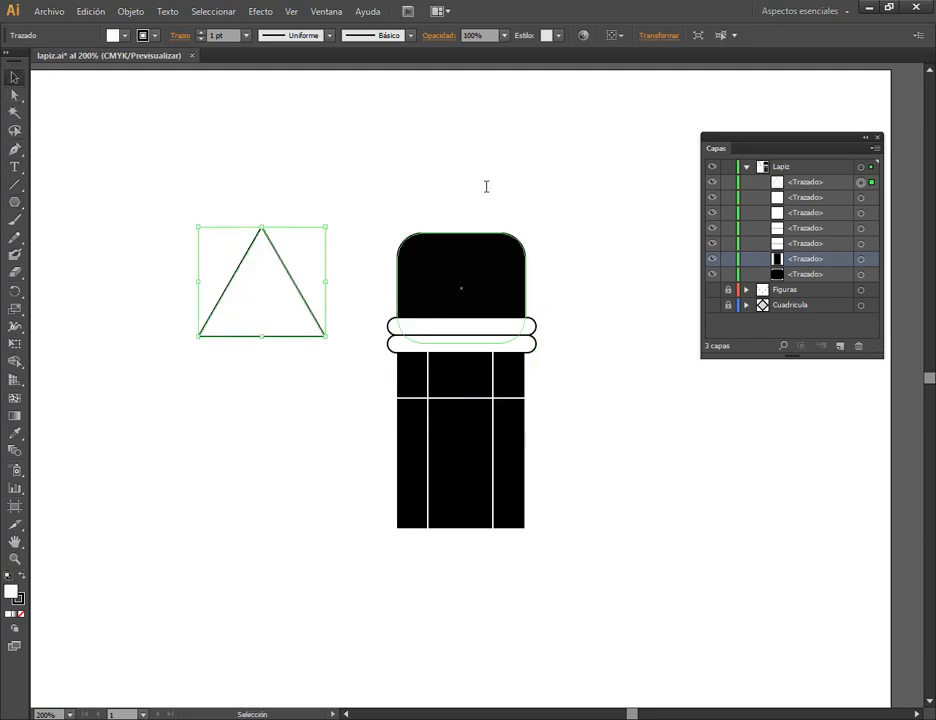
Try to rotate the triangle by 90° and then by 180°, and undo both rotations.
{"action": "left_click", "coordinate": [653, 35]}
{"action": "left_click", "coordinate": [583, 97]}
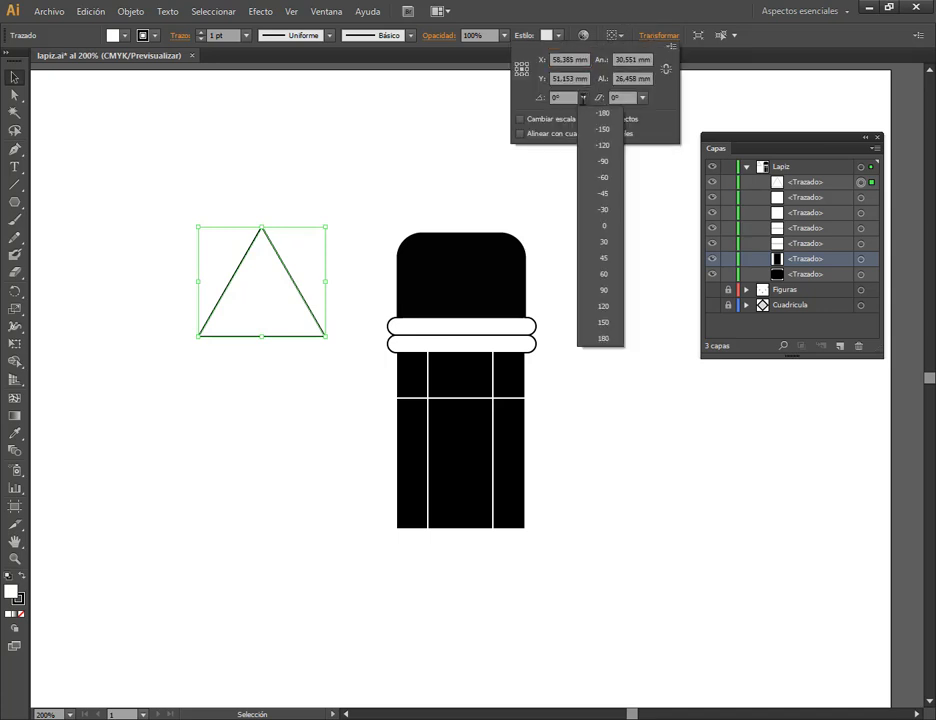
{"action": "left_click", "coordinate": [611, 291]}
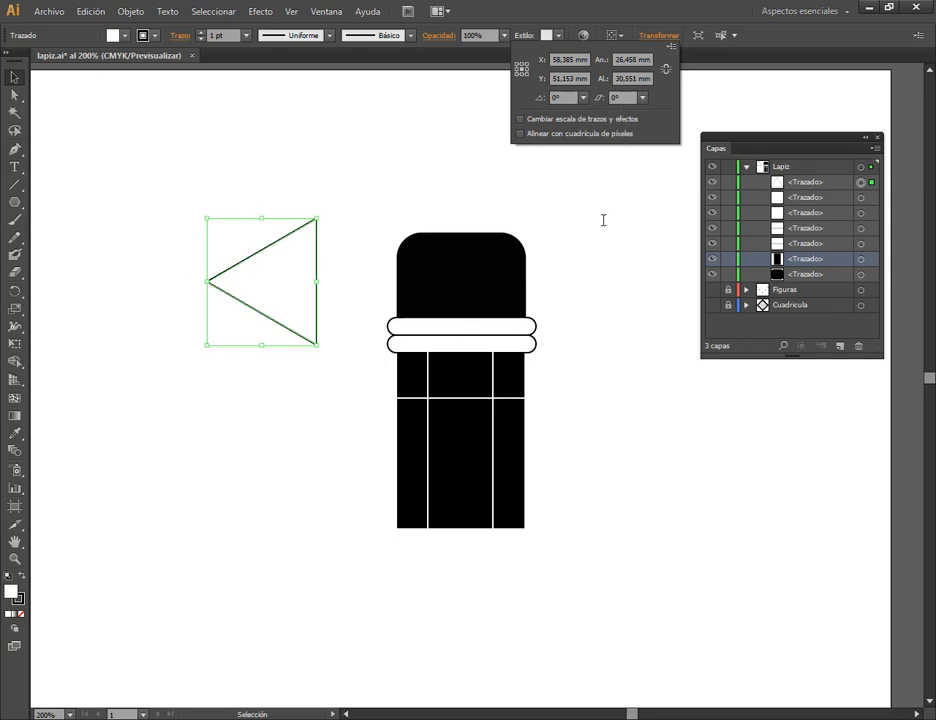
{"action": "left_click", "coordinate": [583, 97]}
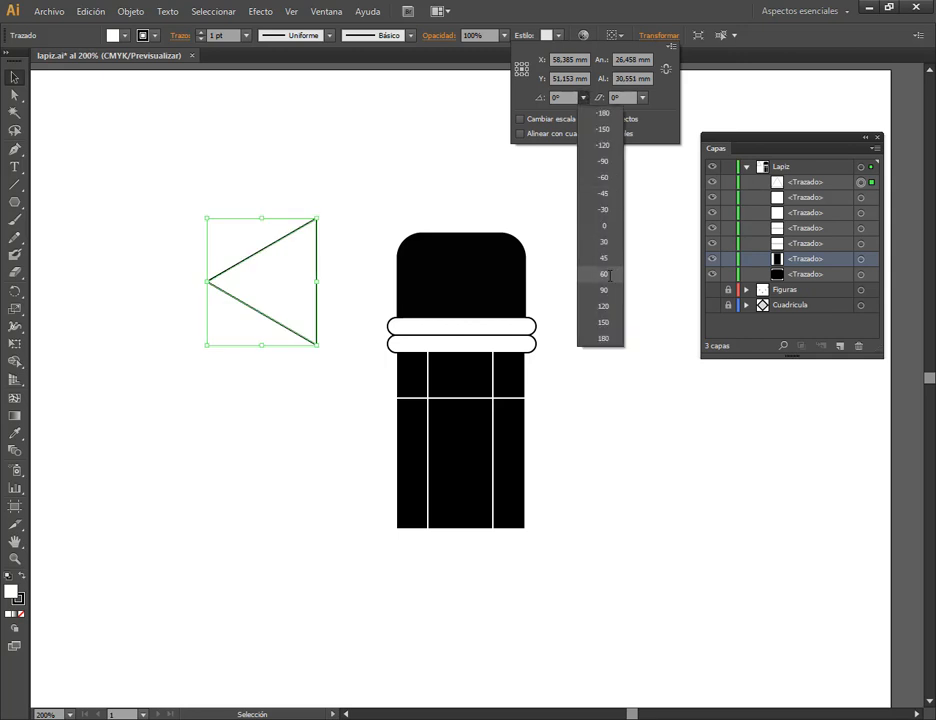
{"action": "left_click", "coordinate": [604, 338]}
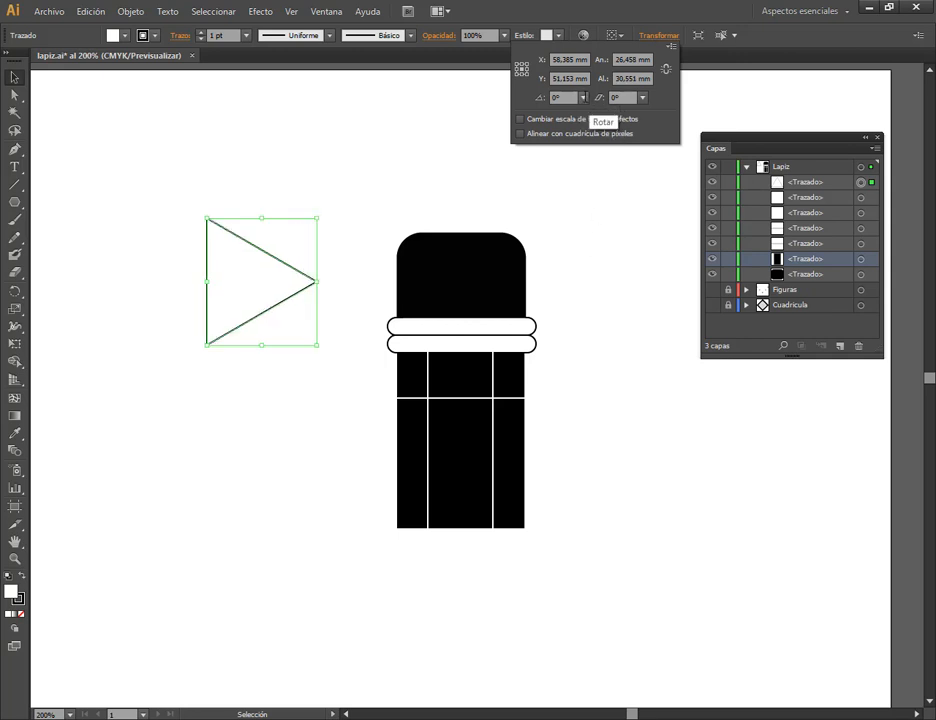
{"action": "left_click", "coordinate": [530, 224]}
{"action": "key", "text": "ctrl+z"}
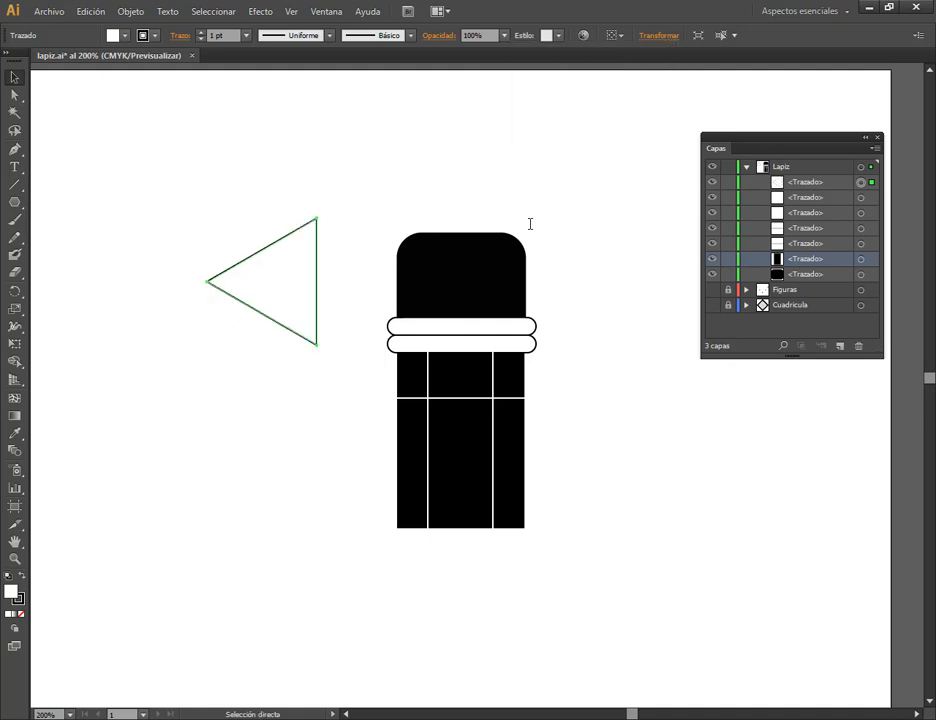
{"action": "key", "text": "ctrl+z"}
Rotate the triangle by 180° so its apex points down.
{"action": "left_click", "coordinate": [655, 35]}
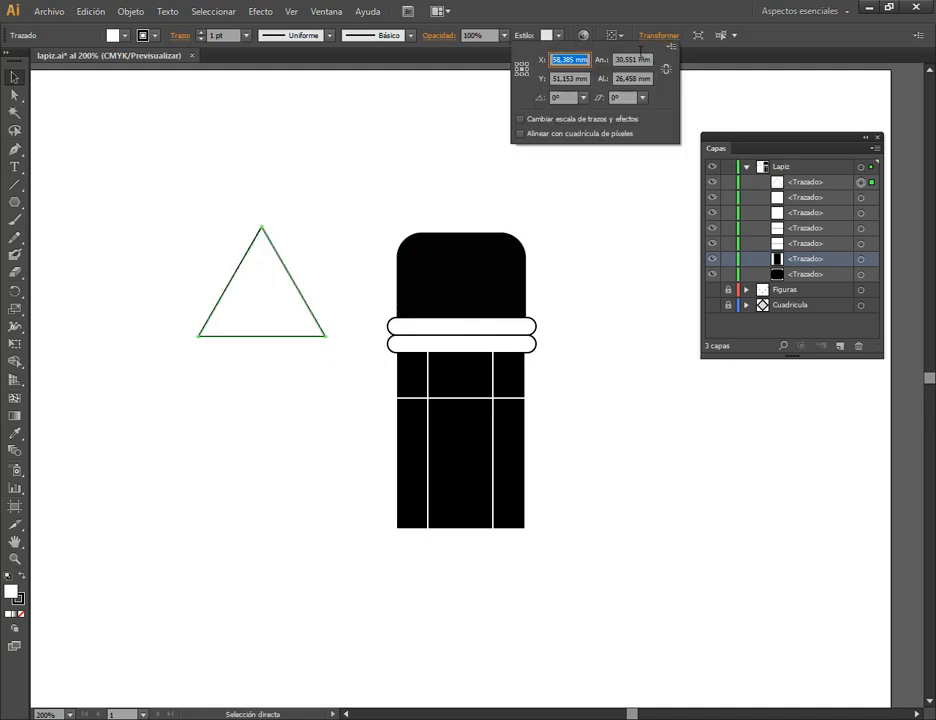
{"action": "left_click", "coordinate": [583, 97]}
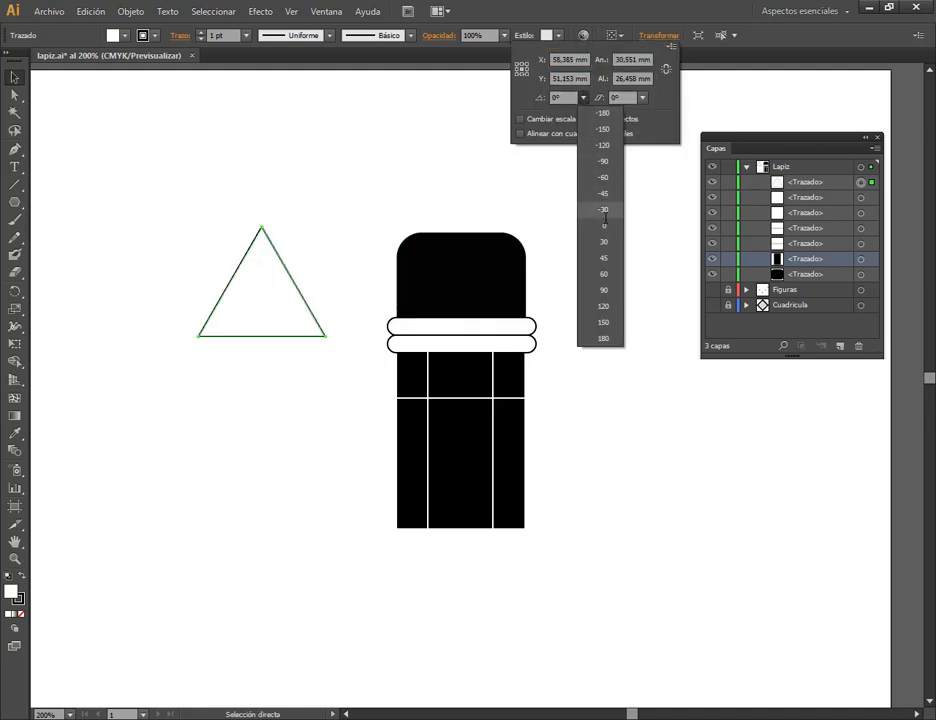
{"action": "left_click", "coordinate": [608, 337]}
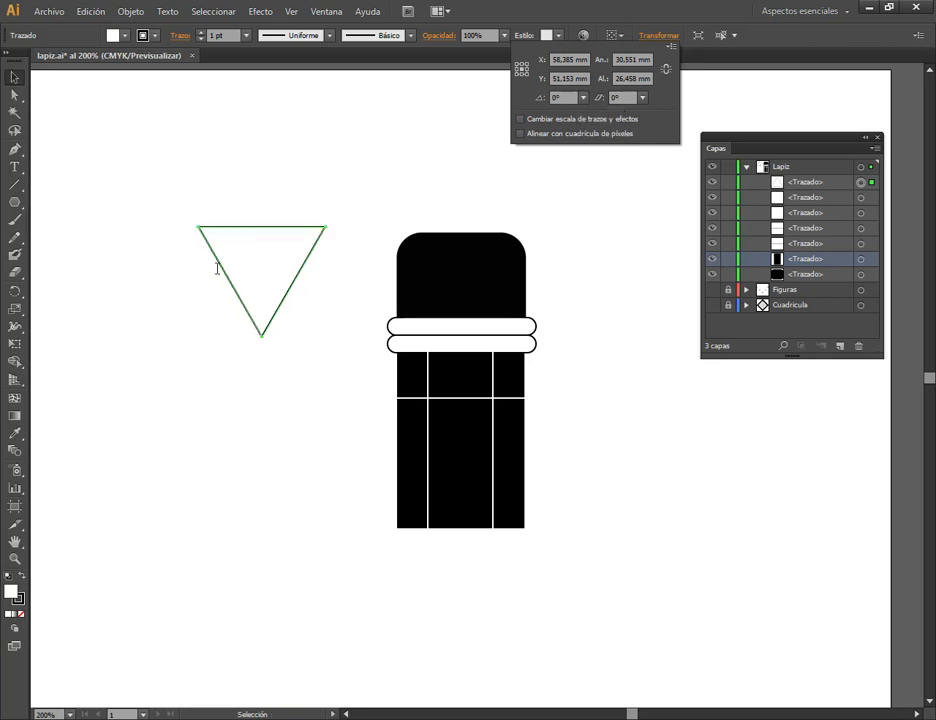
{"action": "left_click", "coordinate": [263, 310]}
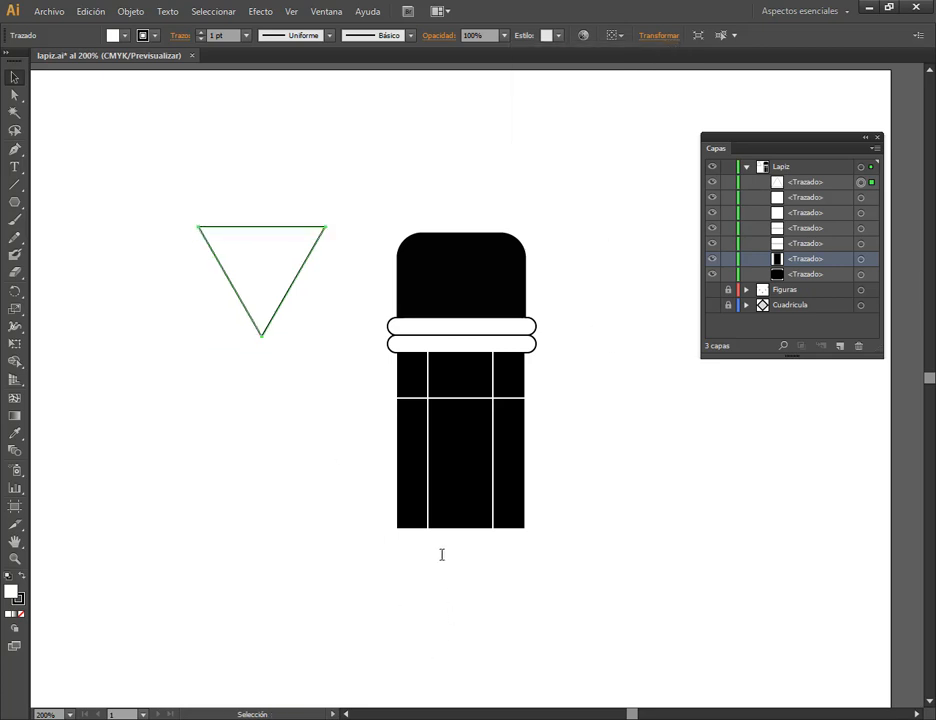
Move the triangle below the pencil so its upper edge meets the body's lower edge, and deselect it.
{"action": "mouse_move", "coordinate": [312, 327]}
{"action": "left_mouse_down"}
{"action": "mouse_move", "coordinate": [497, 671]}
{"action": "mouse_move", "coordinate": [514, 655]}
{"action": "left_mouse_up"}
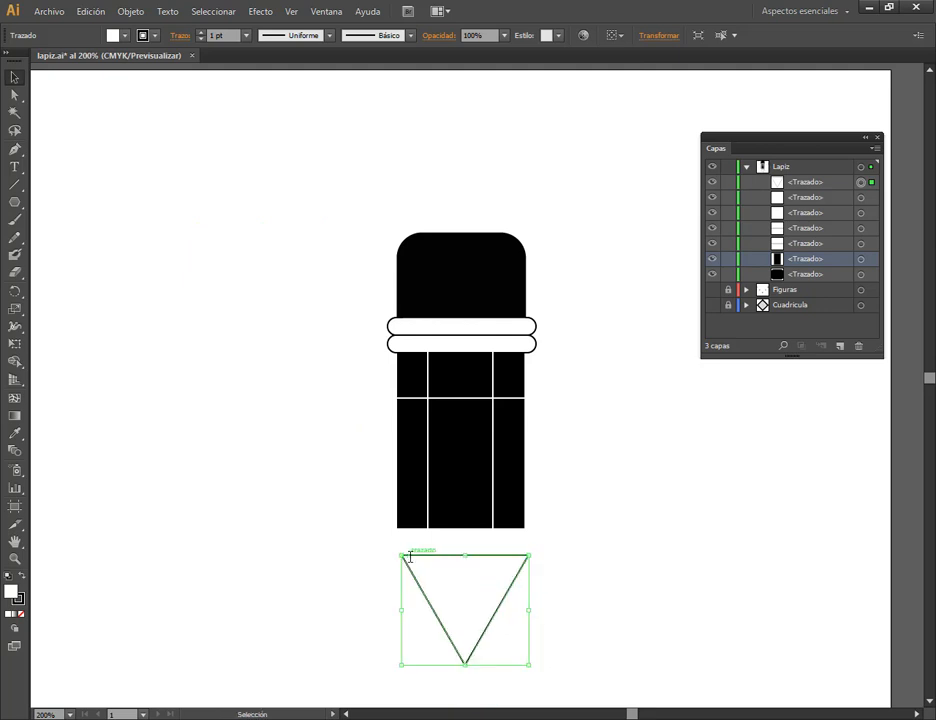
{"action": "mouse_move", "coordinate": [405, 557]}
{"action": "left_mouse_down"}
{"action": "mouse_move", "coordinate": [414, 531]}
{"action": "mouse_move", "coordinate": [403, 523]}
{"action": "left_mouse_up"}
{"action": "left_click", "coordinate": [613, 578]}
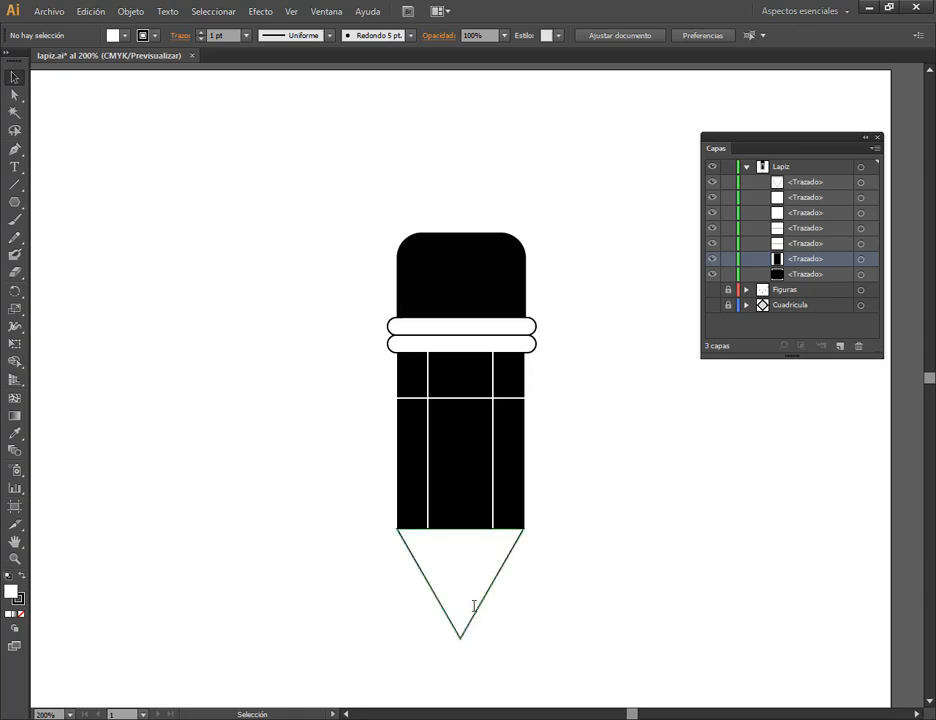
Check the tip in Lapiz.pdf and scale the triangle down slightly so its upper corners fit within the body's width.
{"action": "scroll", "coordinate": [479, 606], "scroll_direction": "up", "scroll_amount": 4}
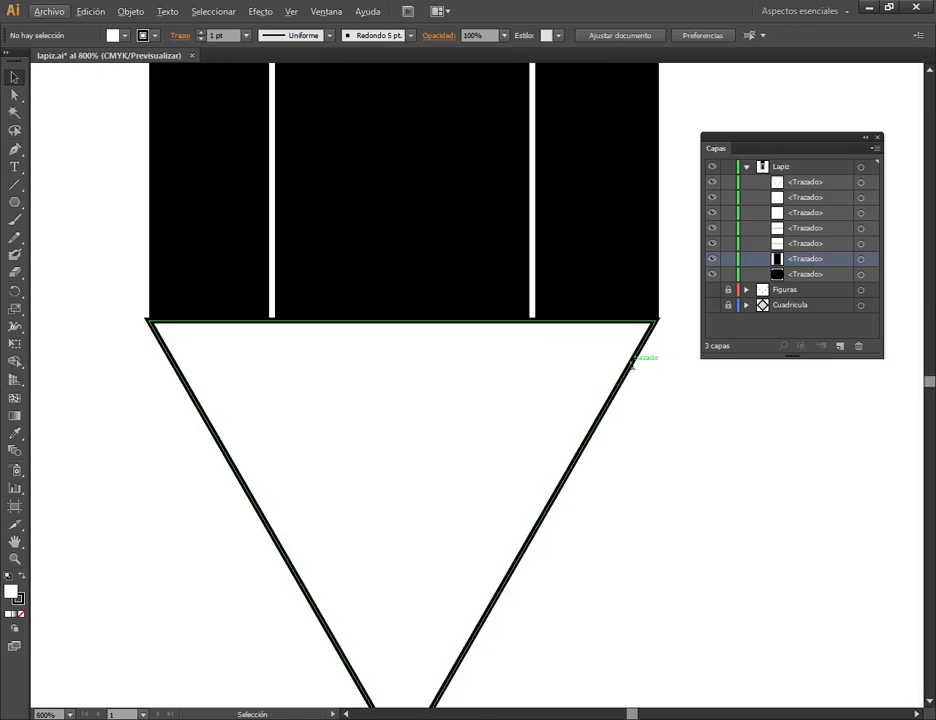
{"action": "left_click", "coordinate": [637, 361]}
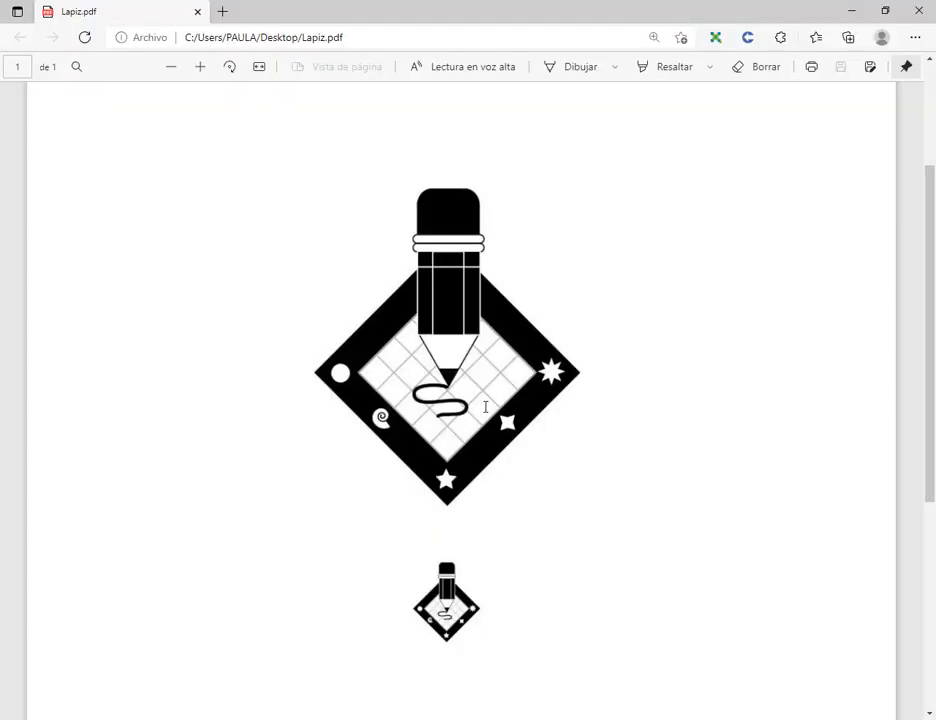
{"action": "key", "text": "alt+Tab"}
{"action": "scroll", "coordinate": [668, 322], "scroll_direction": "up", "scroll_amount": 1}
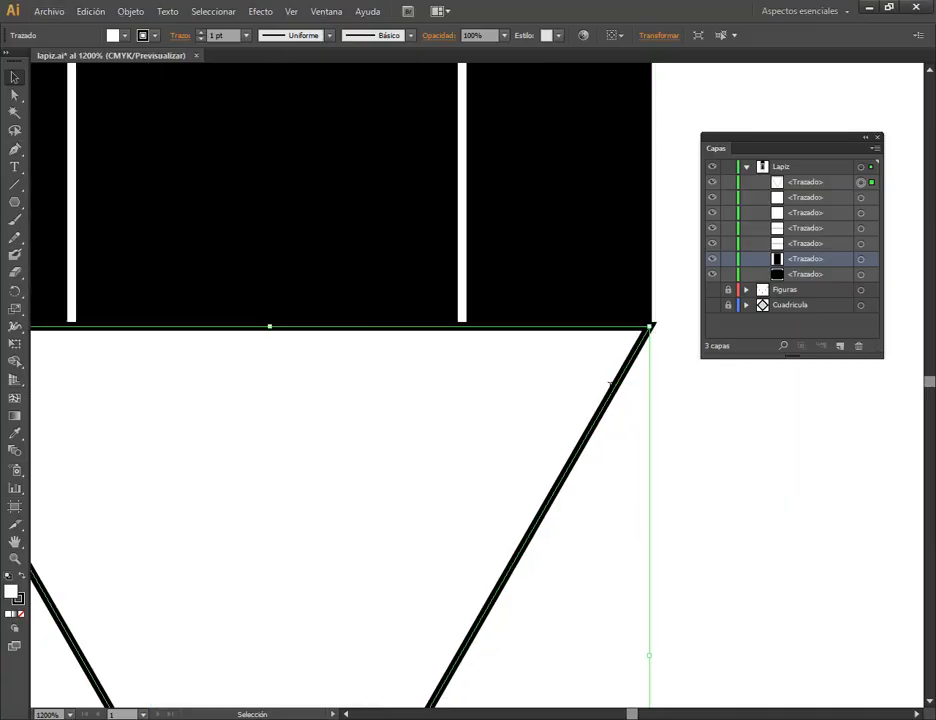
{"action": "scroll", "coordinate": [594, 398], "scroll_direction": "down", "scroll_amount": 2}
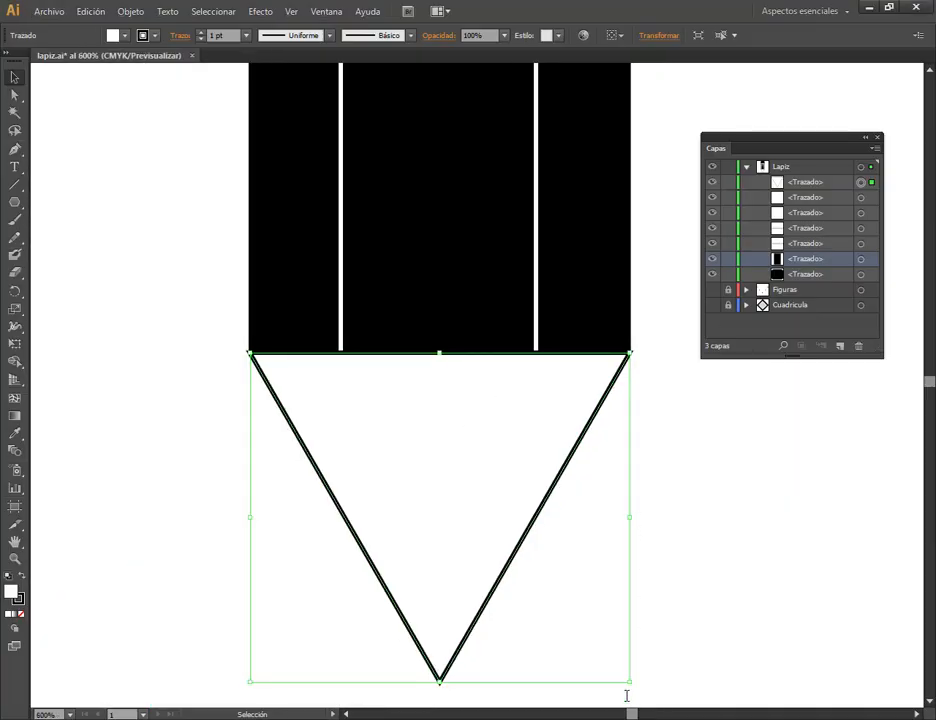
{"action": "left_click_drag", "start_coordinate": [632, 684], "coordinate": [630, 680]}
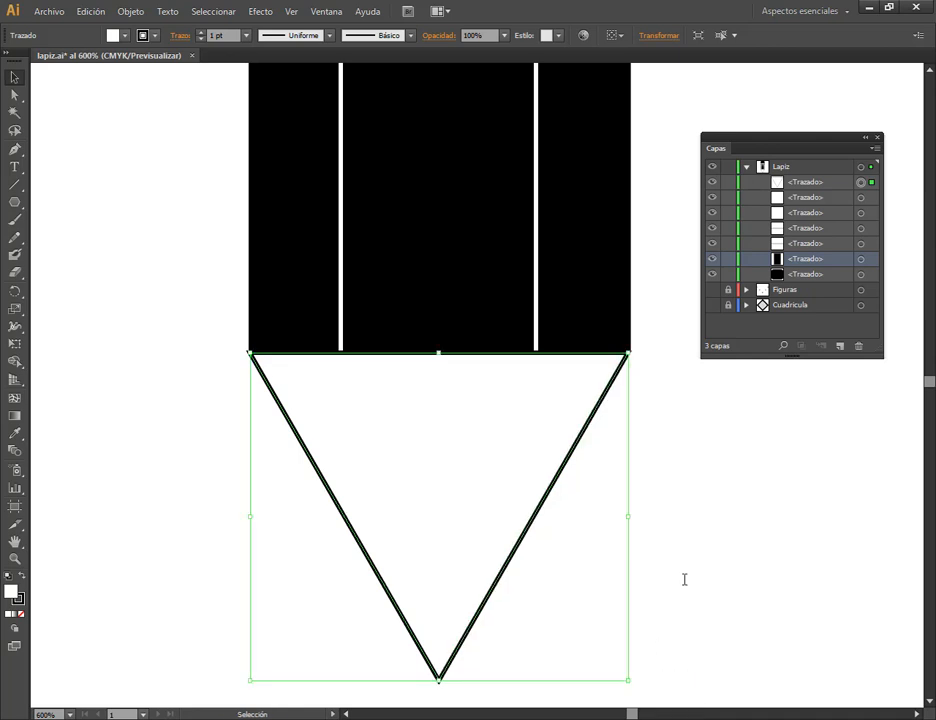
{"action": "left_click", "coordinate": [623, 499]}
{"action": "left_click", "coordinate": [580, 439]}
{"action": "left_click_drag", "start_coordinate": [449, 501], "coordinate": [487, 461]}
{"action": "left_click_drag", "start_coordinate": [274, 650], "coordinate": [274, 650]}
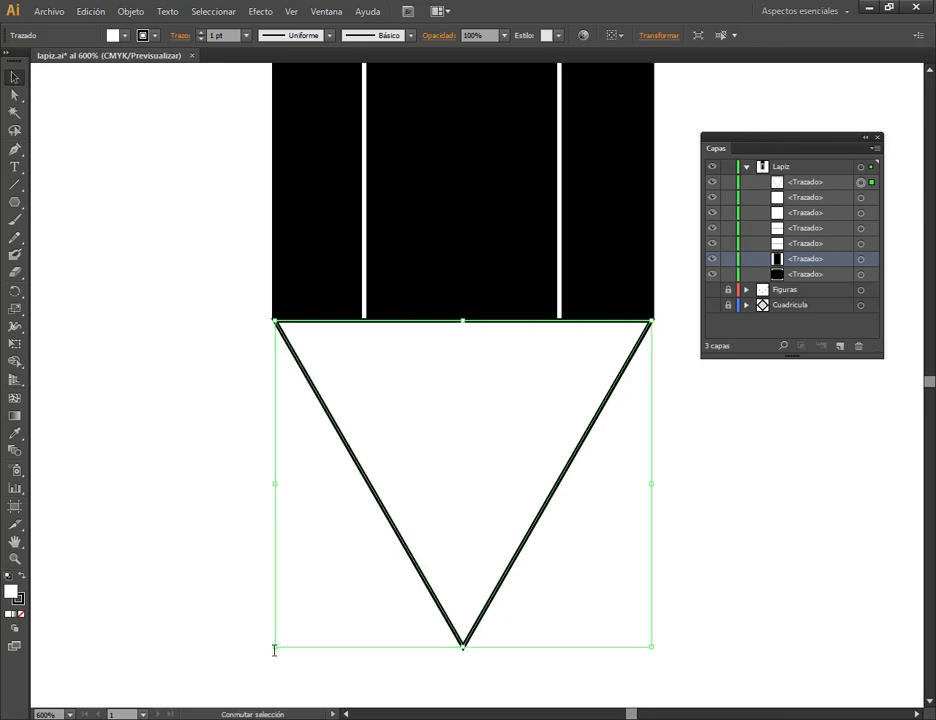
Compare the tip with Lapiz.pdf again and shrink the triangle a touch more, pulling its right corner inside the body's edge.
{"action": "left_click", "coordinate": [675, 512]}
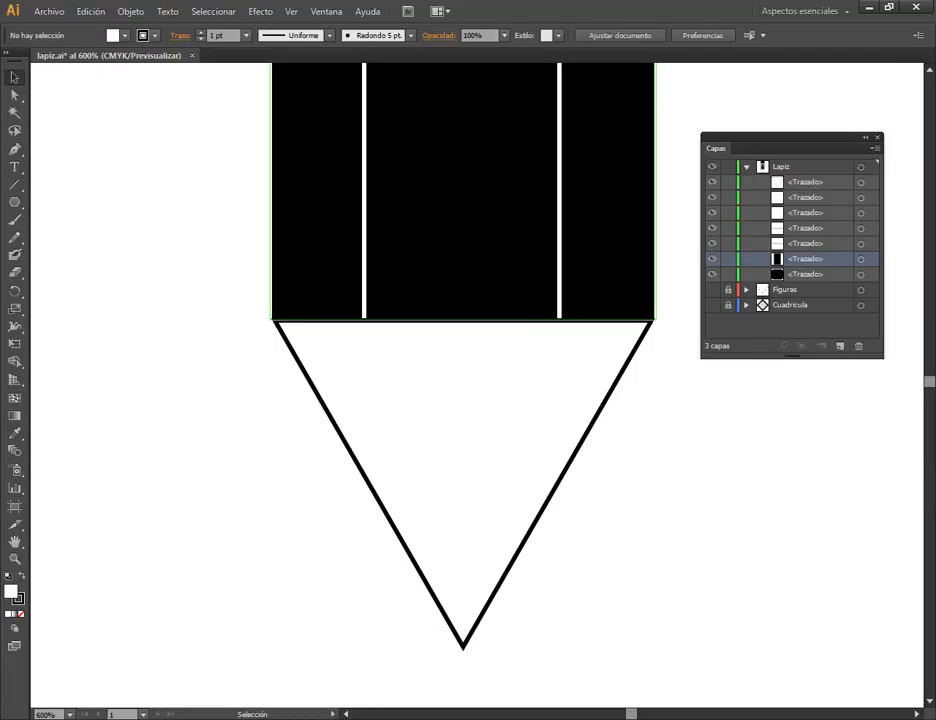
{"action": "left_click", "coordinate": [500, 300]}
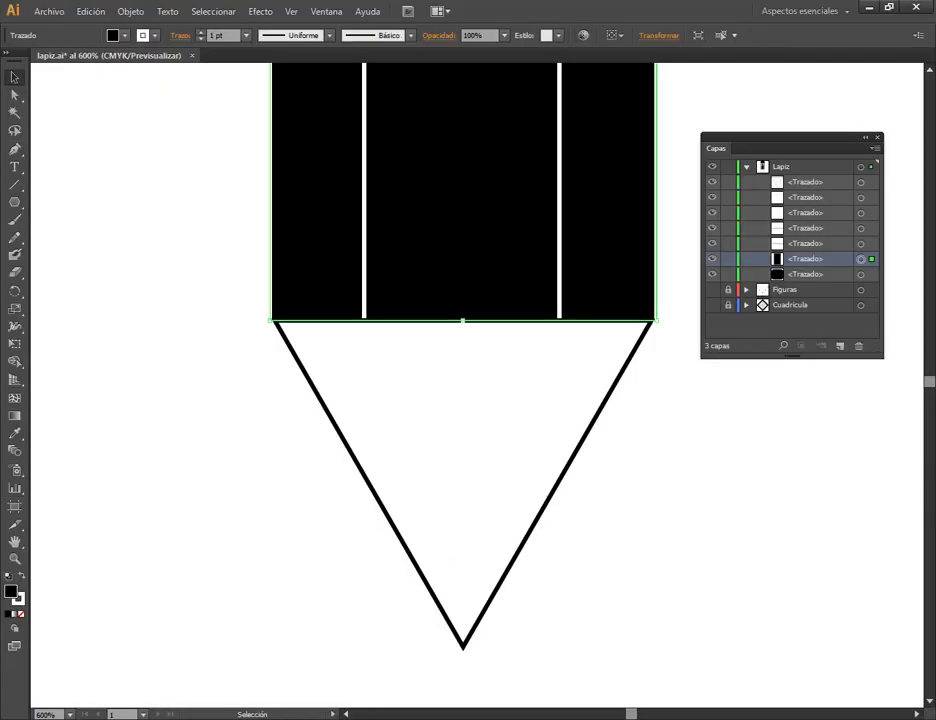
{"action": "left_click", "coordinate": [673, 428]}
{"action": "left_click", "coordinate": [644, 332]}
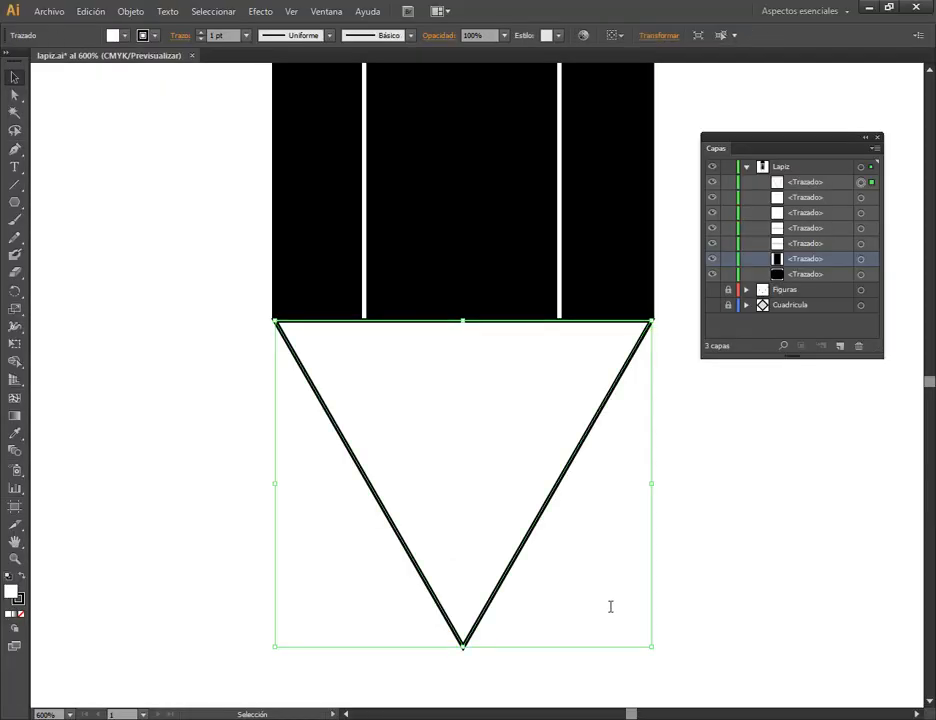
{"action": "left_click_drag", "start_coordinate": [652, 652], "coordinate": [651, 648]}
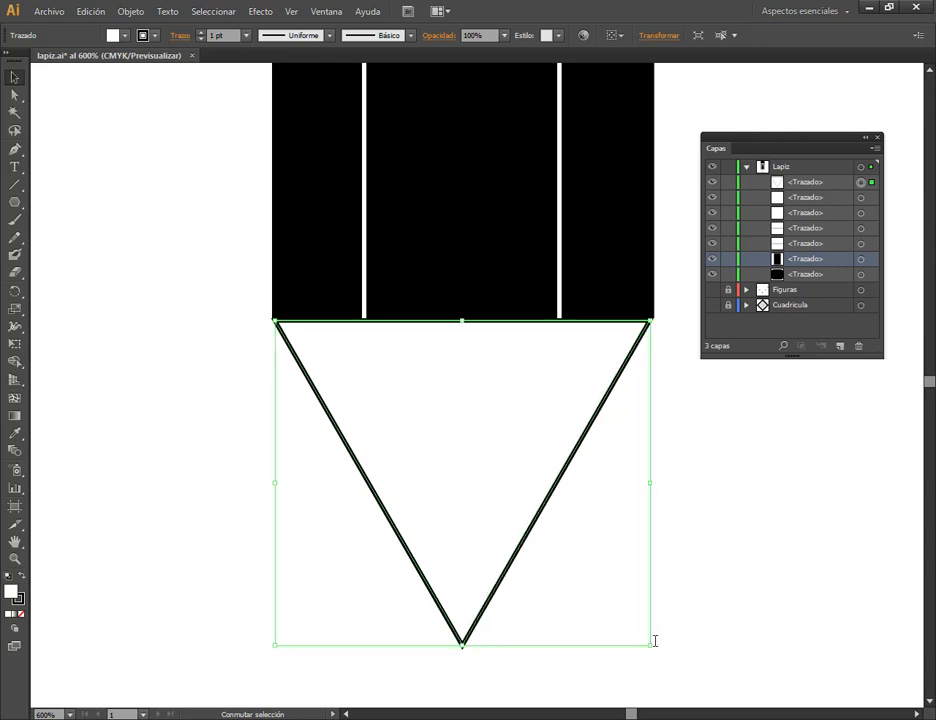
Try to scale the triangle down from its left side as well, and undo that change.
{"action": "left_click", "coordinate": [729, 545]}
{"action": "left_click", "coordinate": [299, 372]}
{"action": "left_click_drag", "start_coordinate": [275, 643], "coordinate": [279, 644]}
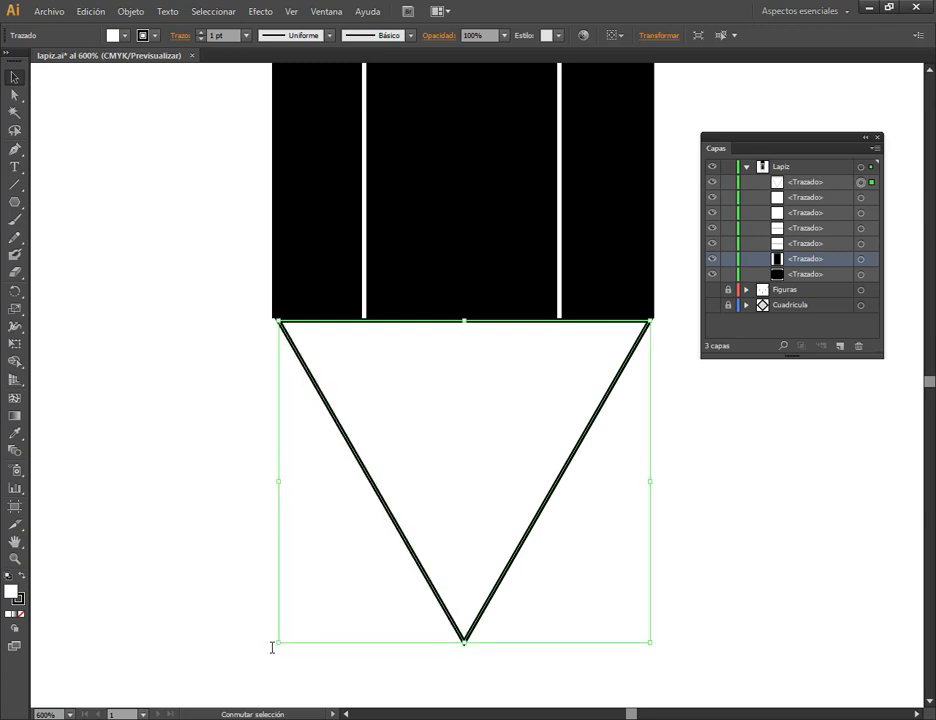
{"action": "left_click_drag", "start_coordinate": [272, 647], "coordinate": [272, 643]}
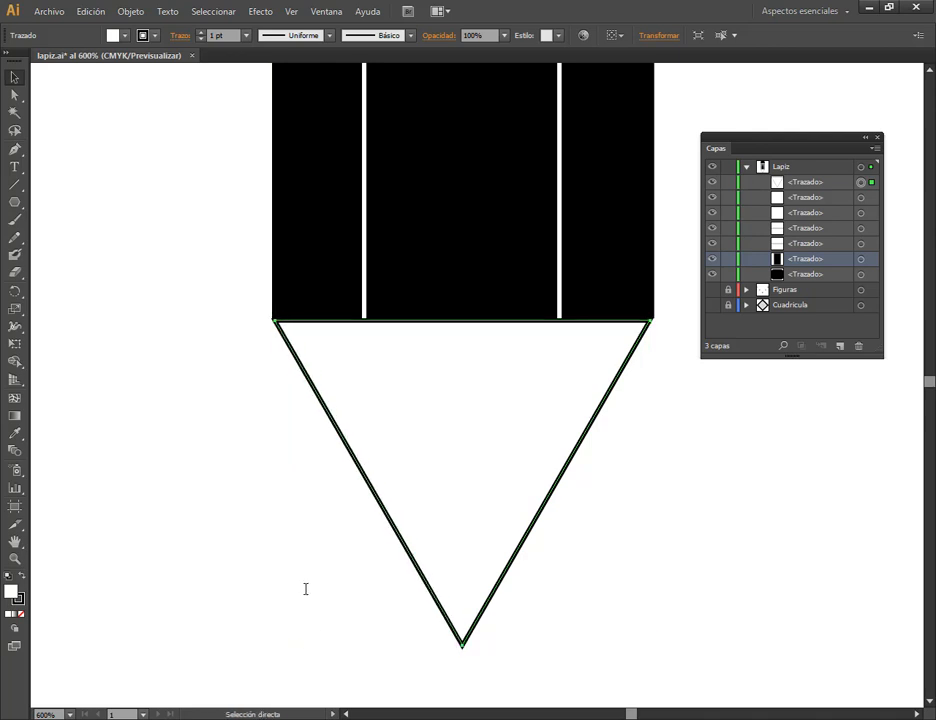
Nudge the triangle right and back left to check its alignment under the body, deselect it and save the document.
{"action": "left_click", "coordinate": [689, 539]}
{"action": "left_click", "coordinate": [568, 463]}
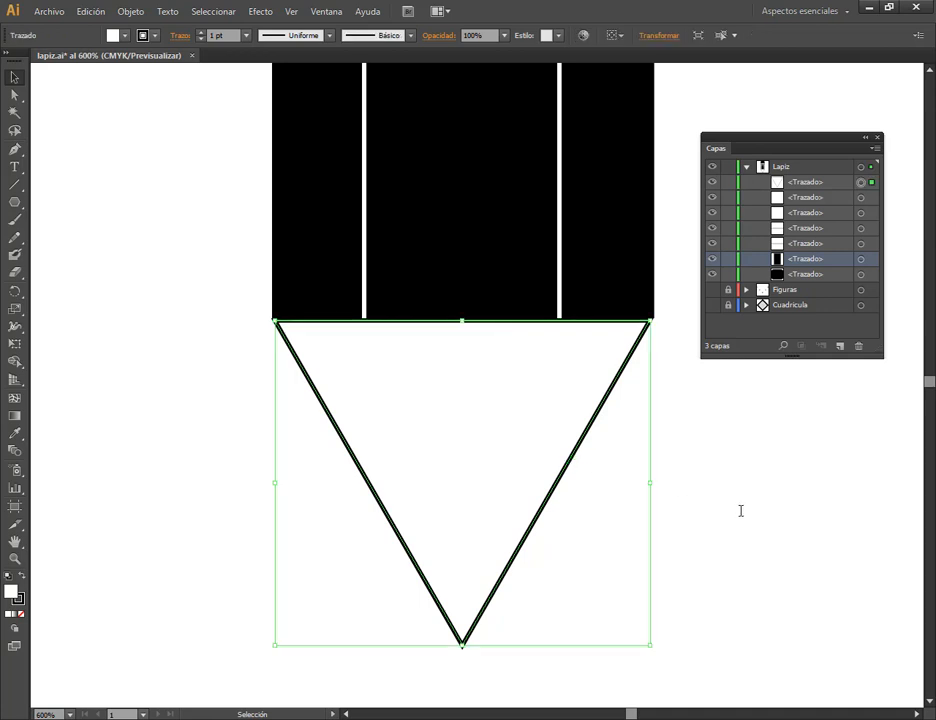
{"action": "key", "text": "Right"}
{"action": "key", "text": "Left"}
{"action": "left_click", "coordinate": [742, 592]}
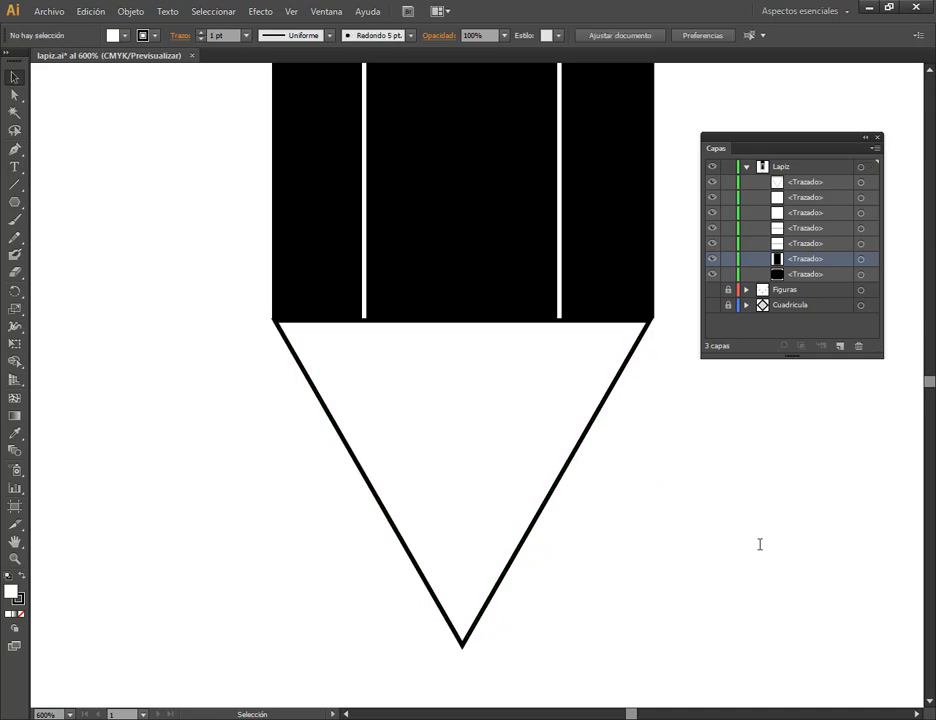
{"action": "key", "text": "a"}
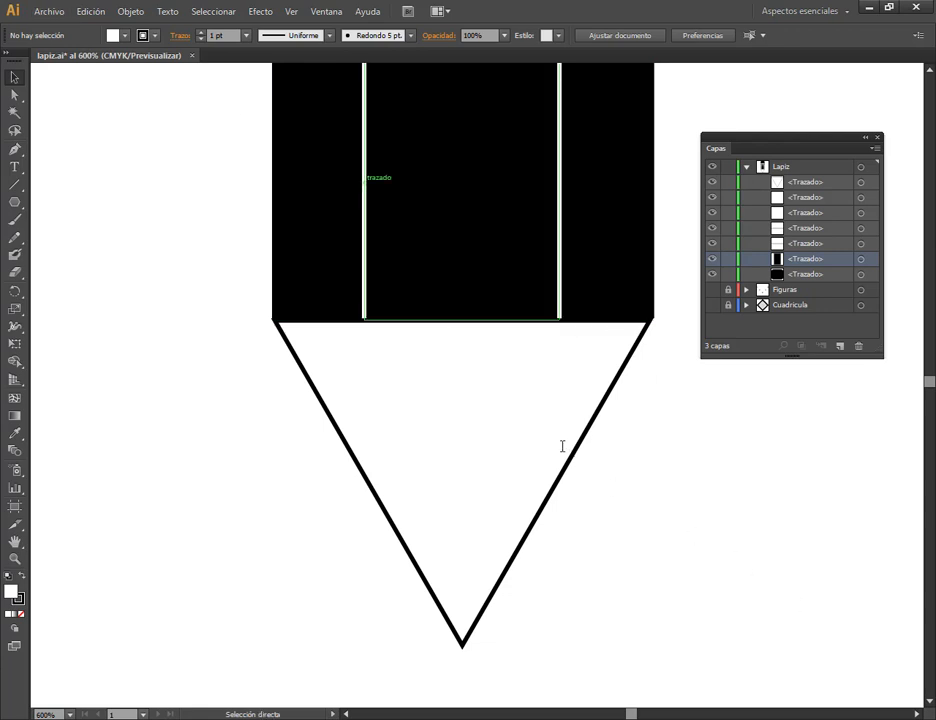
{"action": "key", "text": "ctrl+s"}
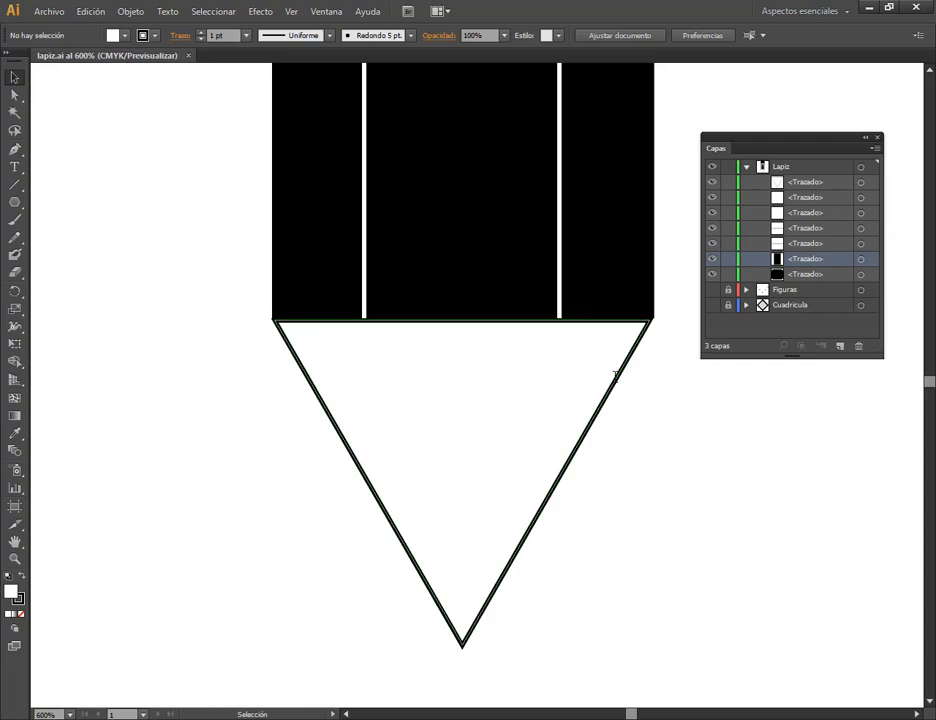
Paste a copy of the triangle in the same place and fill the copy with black (000000).
{"action": "left_click", "coordinate": [615, 376]}
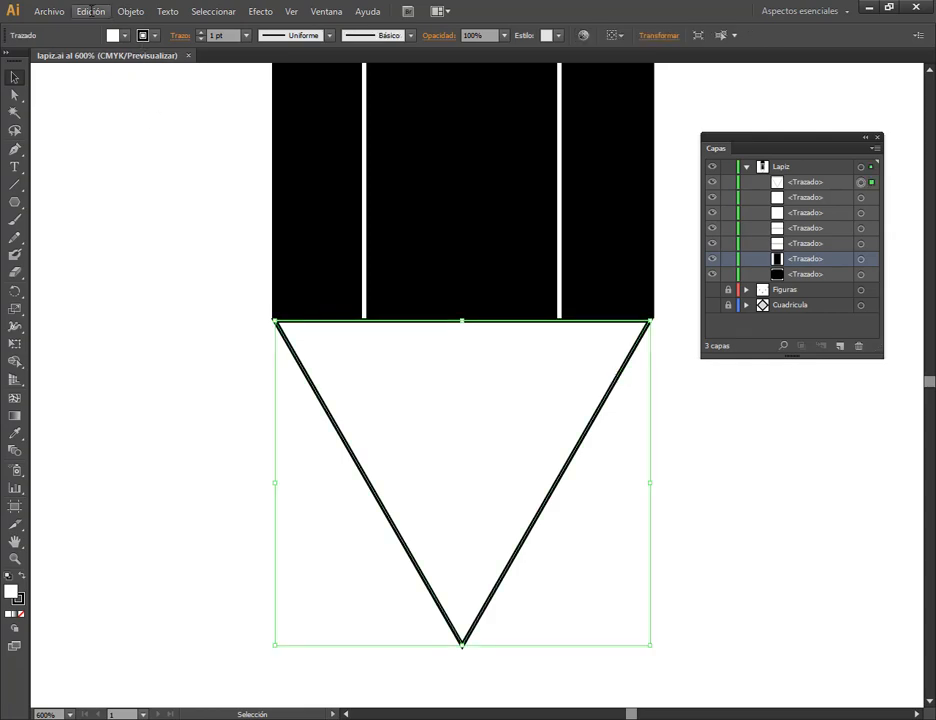
{"action": "left_click", "coordinate": [90, 11]}
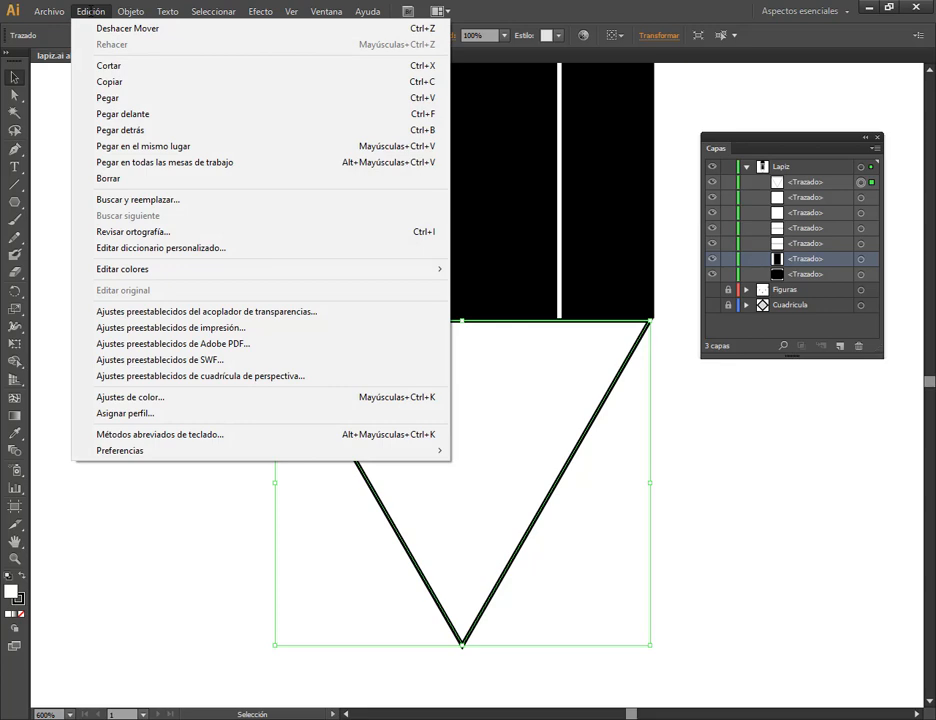
{"action": "left_click", "coordinate": [100, 81]}
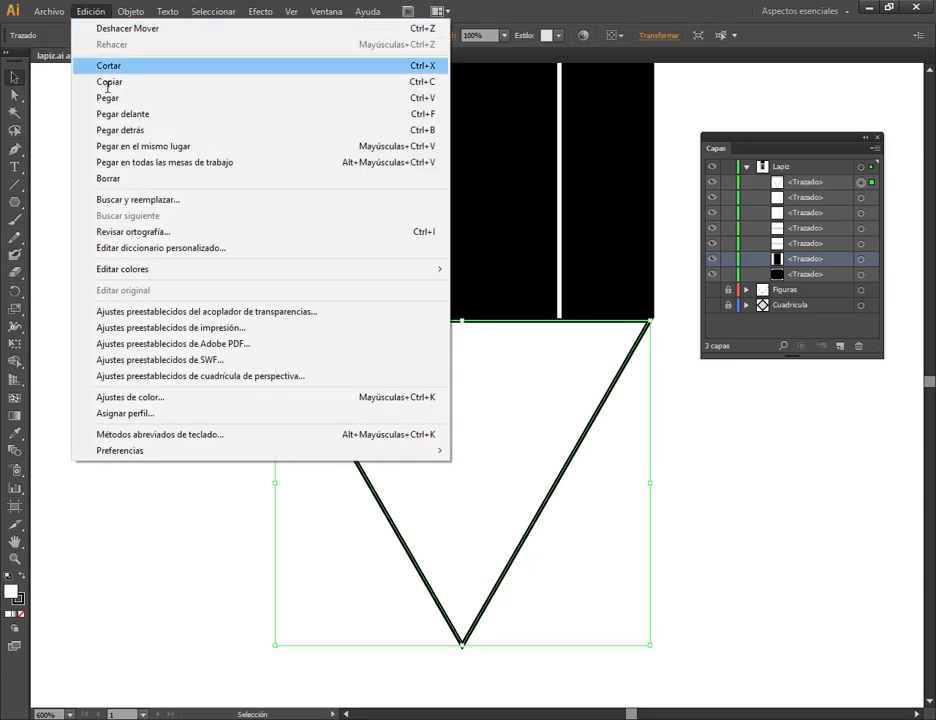
{"action": "left_click", "coordinate": [134, 147]}
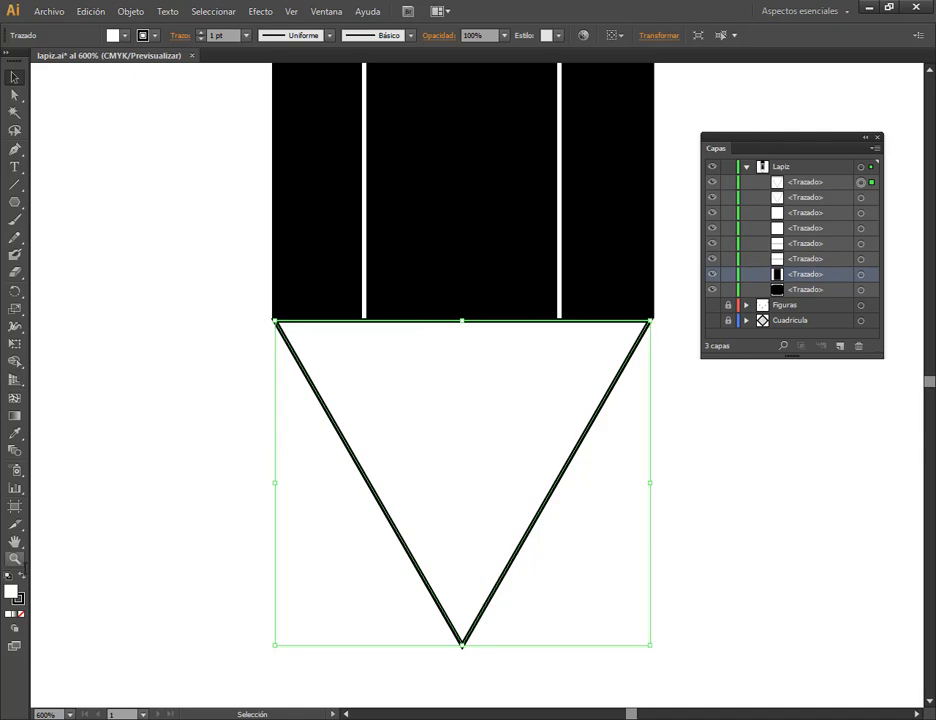
{"action": "double_click", "coordinate": [9, 592]}
{"action": "left_click_drag", "start_coordinate": [410, 533], "coordinate": [297, 665]}
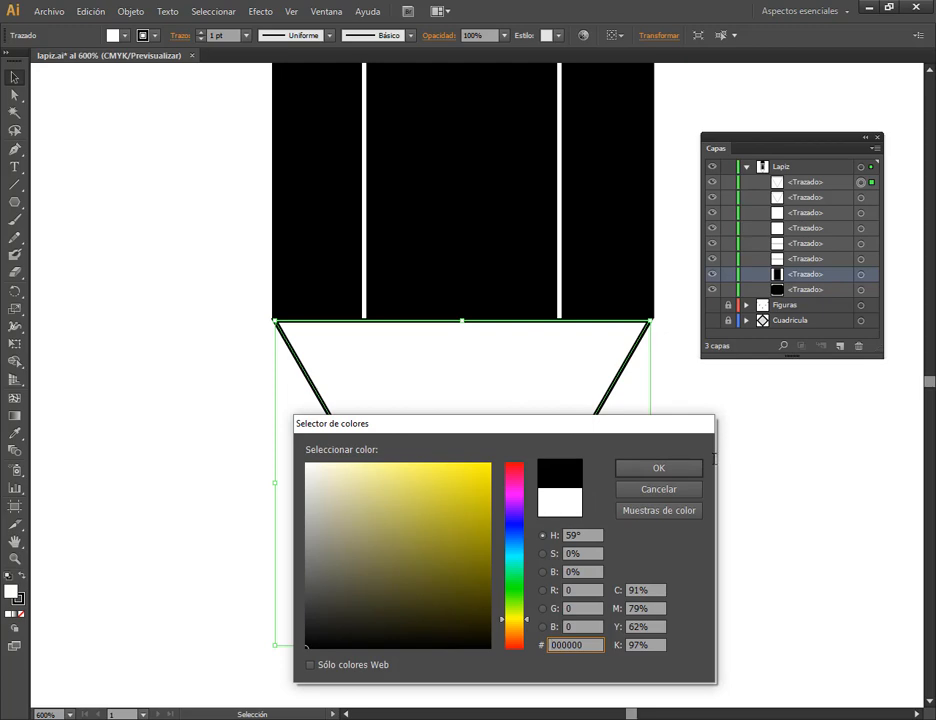
{"action": "left_click", "coordinate": [659, 468]}
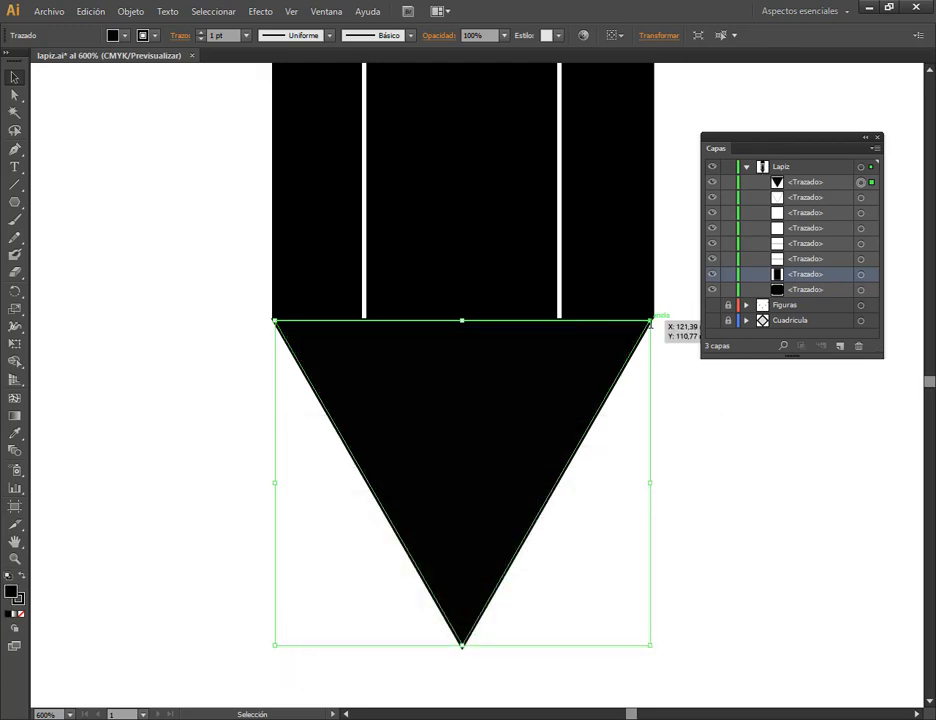
Scale the black triangle down to about a third from its centre and snap it onto the white tip's apex as the lead.
{"action": "left_click_drag", "start_coordinate": [651, 322], "coordinate": [611, 432]}
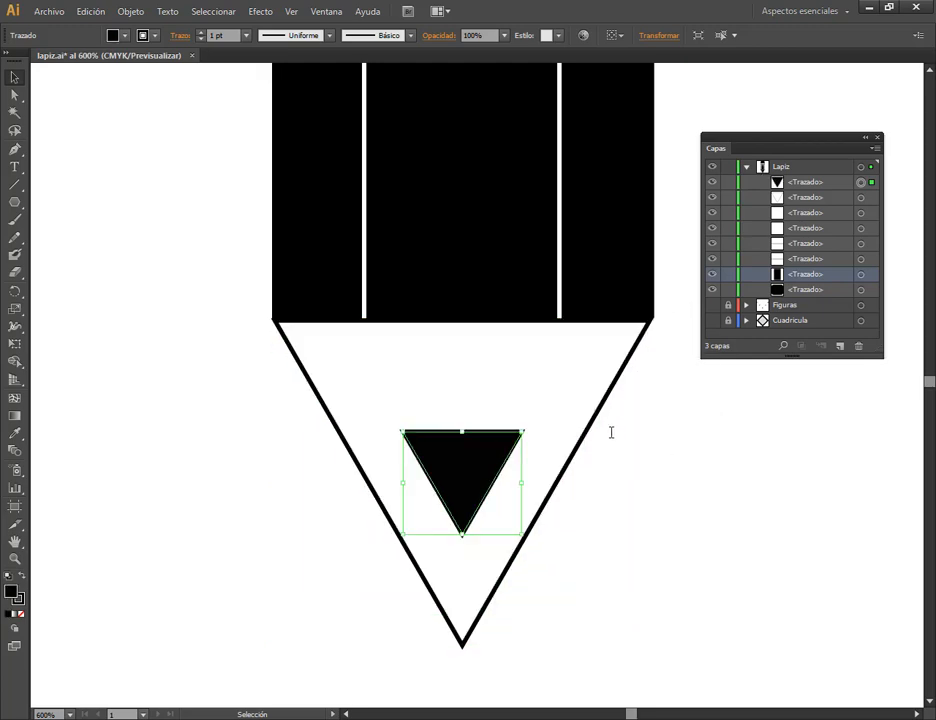
{"action": "scroll", "coordinate": [575, 397], "scroll_direction": "down", "scroll_amount": 3}
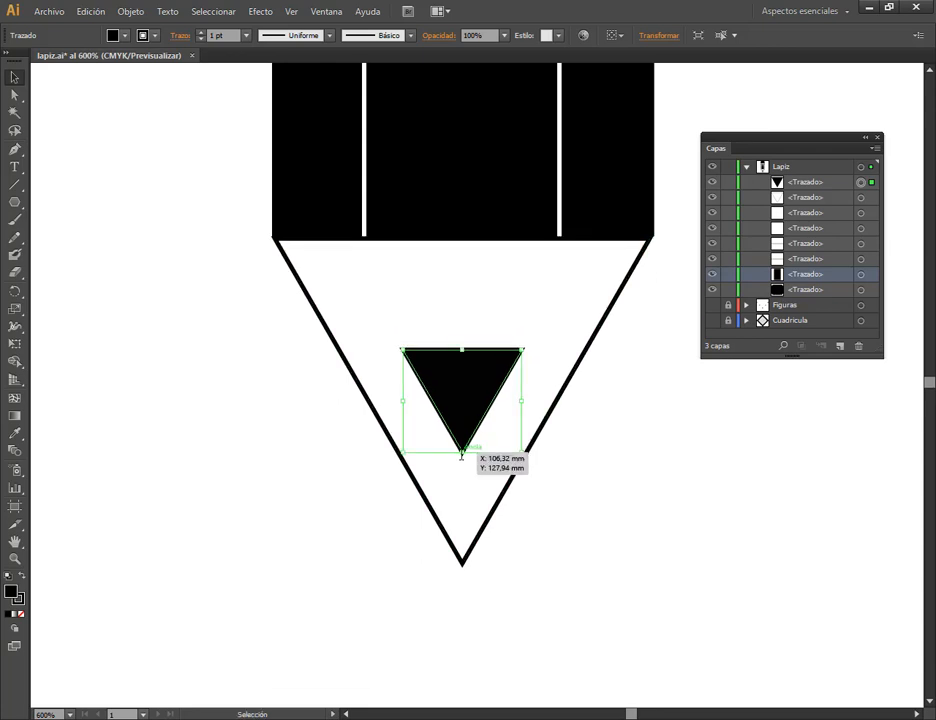
{"action": "left_click_drag", "start_coordinate": [462, 450], "coordinate": [464, 553]}
{"action": "left_click", "coordinate": [665, 517]}
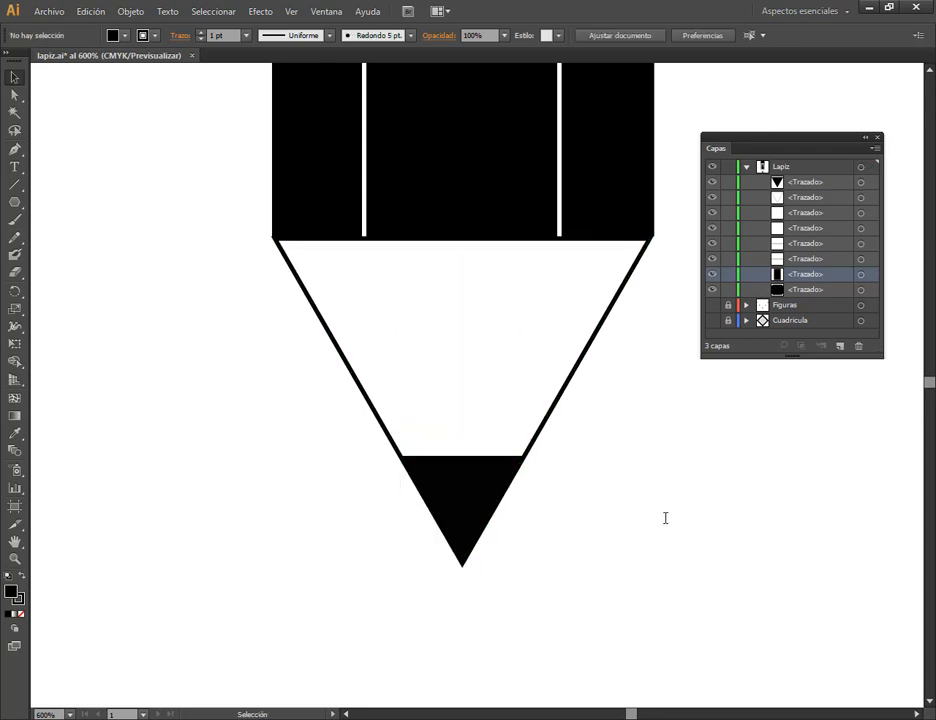
Collapse the Lapiz layer and make the Figuras and Cuadricula layers visible.
{"action": "scroll", "coordinate": [592, 447], "scroll_direction": "down", "scroll_amount": 4}
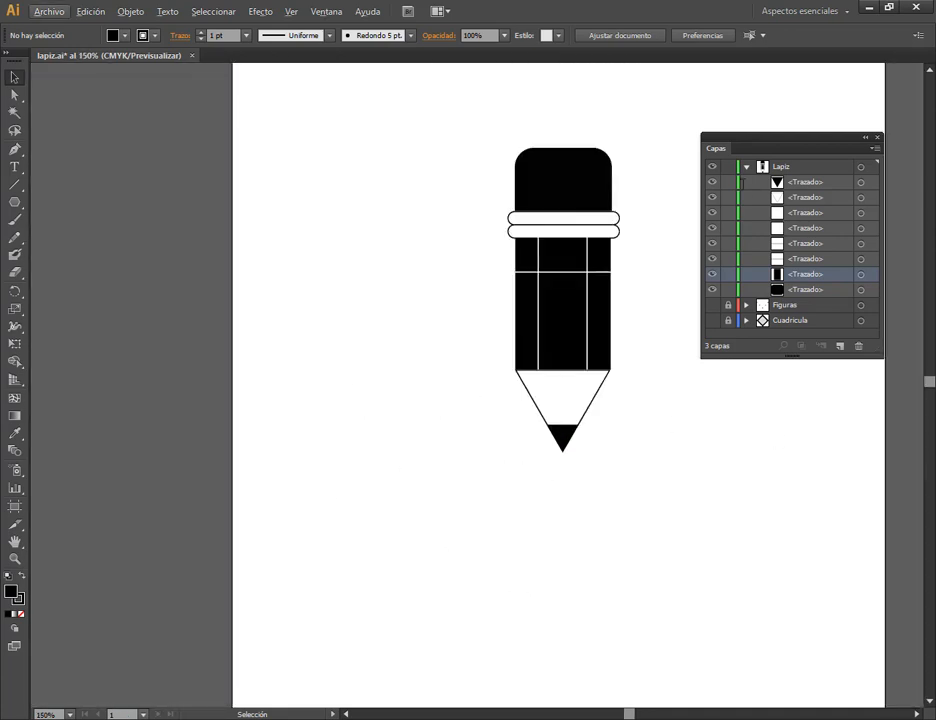
{"action": "scroll", "coordinate": [741, 503], "scroll_direction": "right", "scroll_amount": 2}
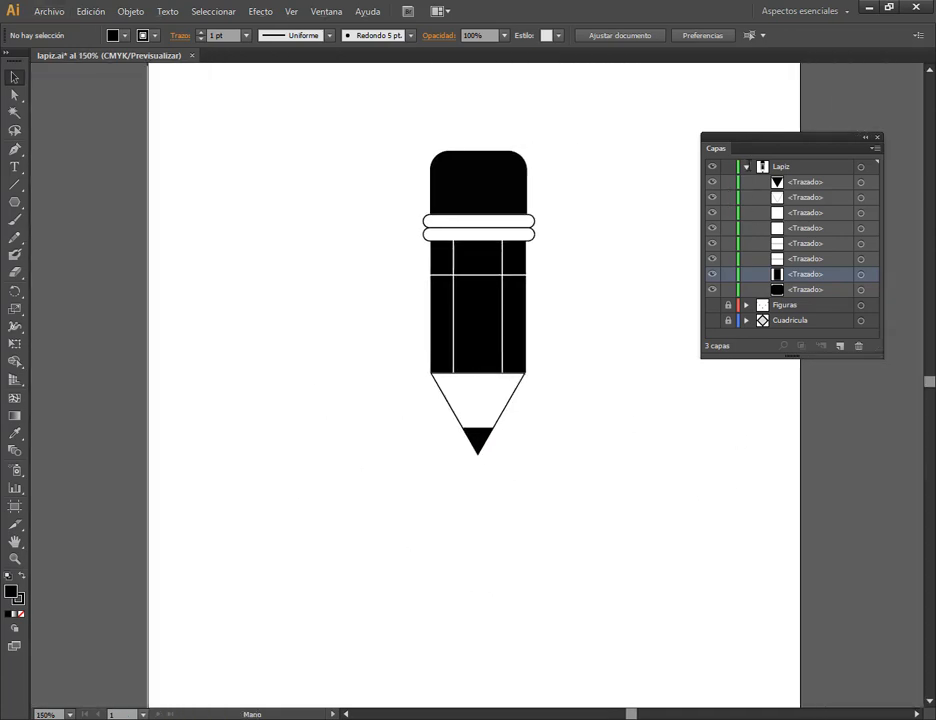
{"action": "left_click", "coordinate": [746, 166]}
{"action": "left_click", "coordinate": [712, 182]}
{"action": "left_click", "coordinate": [712, 197]}
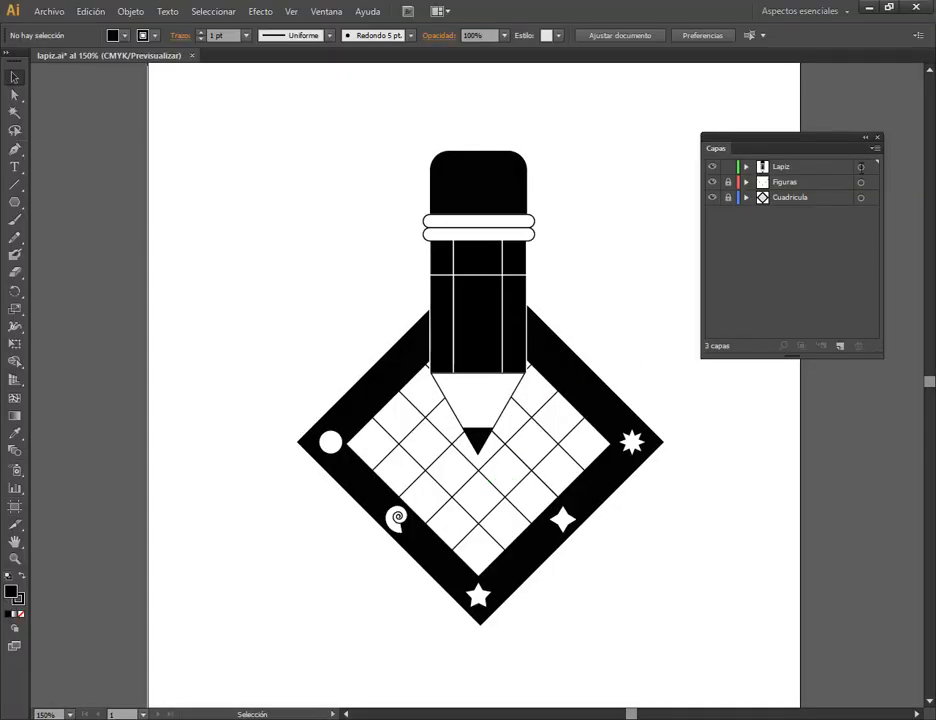
Select all artwork on the Lapiz layer and, using Lapiz.pdf as reference, move the pencil slightly down over the diamond grid.
{"action": "left_click", "coordinate": [860, 167]}
{"action": "mouse_move", "coordinate": [505, 222]}
{"action": "left_mouse_down"}
{"action": "mouse_move", "coordinate": [505, 211]}
{"action": "mouse_move", "coordinate": [505, 222]}
{"action": "left_mouse_up"}
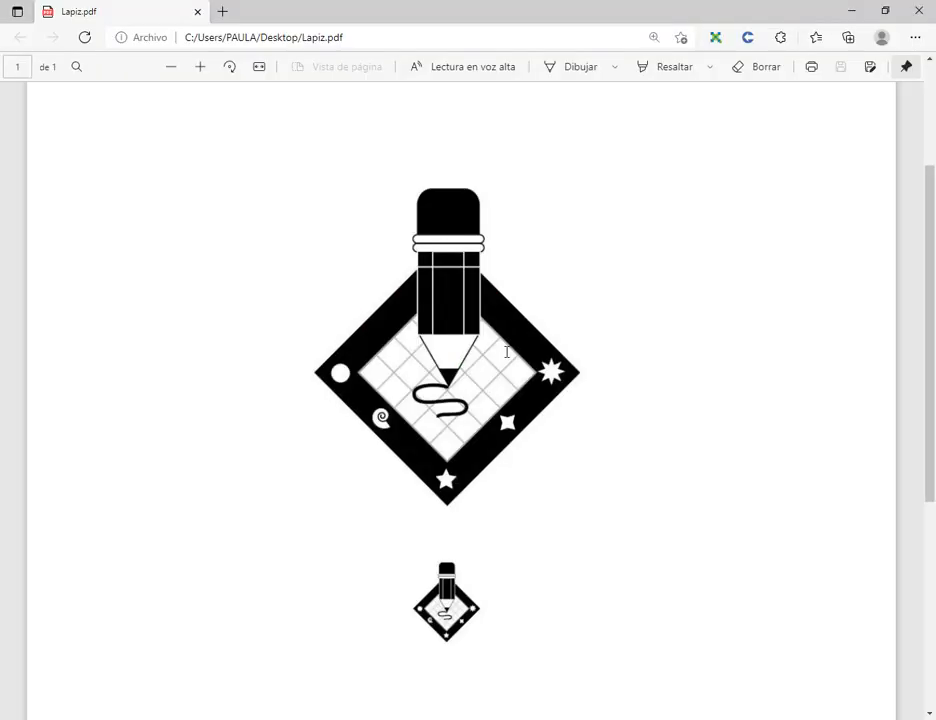
{"action": "key", "text": "alt+Tab"}
{"action": "mouse_move", "coordinate": [480, 318]}
{"action": "left_mouse_down"}
{"action": "mouse_move", "coordinate": [485, 326]}
{"action": "mouse_move", "coordinate": [478, 316]}
{"action": "left_mouse_up"}
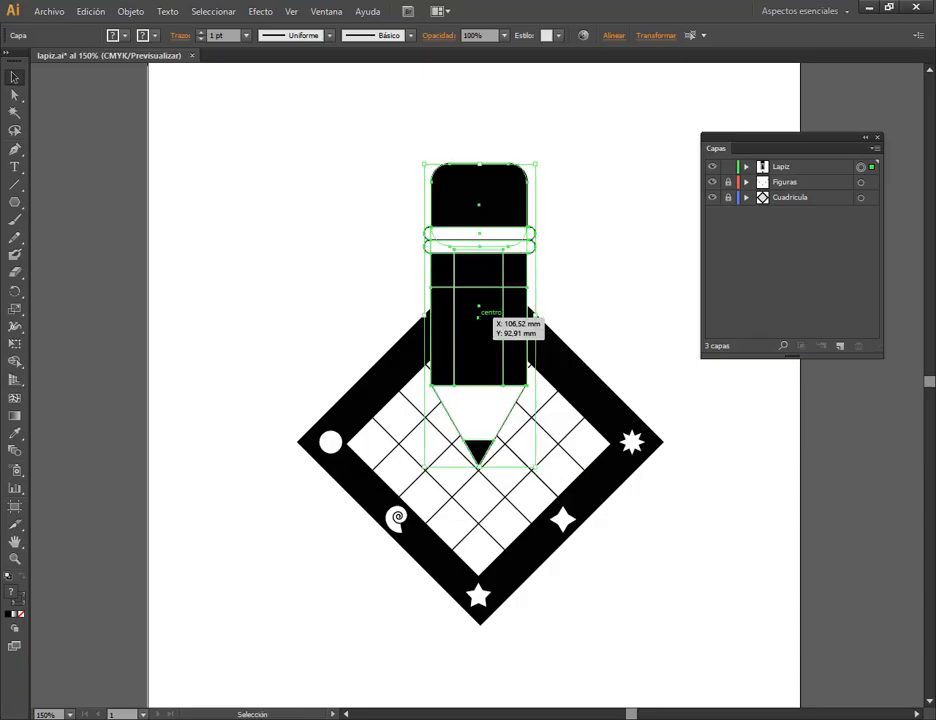
{"action": "left_click", "coordinate": [592, 294]}
Draw a freehand S-shaped squiggle from the lead's point over the grid with the Pencil tool, following Lapiz.pdf and redoing the first attempt.
{"action": "scroll", "coordinate": [527, 609], "scroll_direction": "up", "scroll_amount": 1}
{"action": "key", "text": "alt+Tab"}
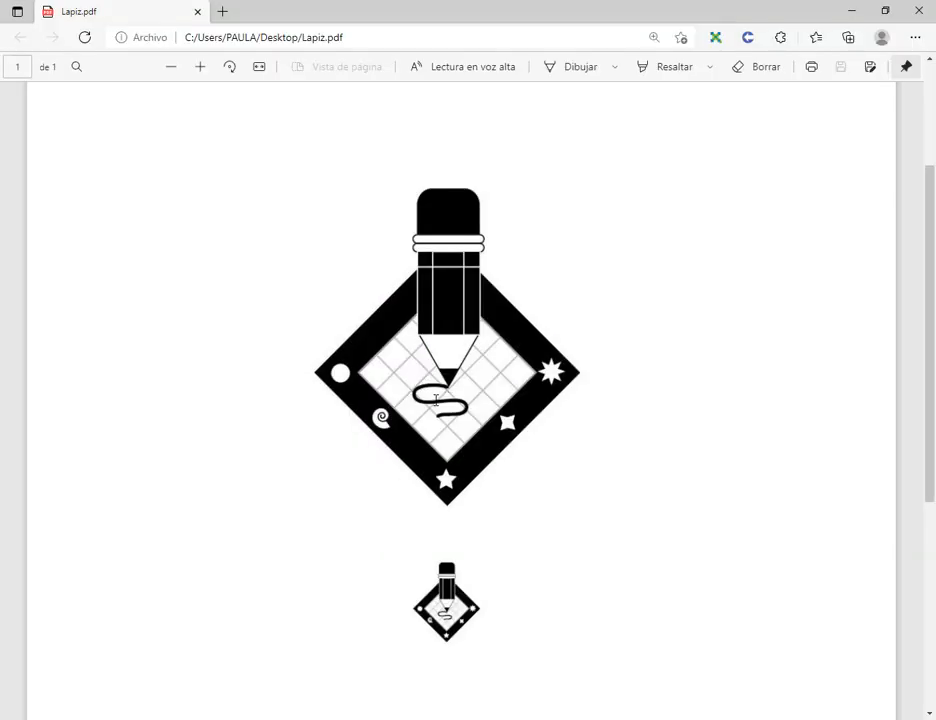
{"action": "key", "text": "alt+Tab"}
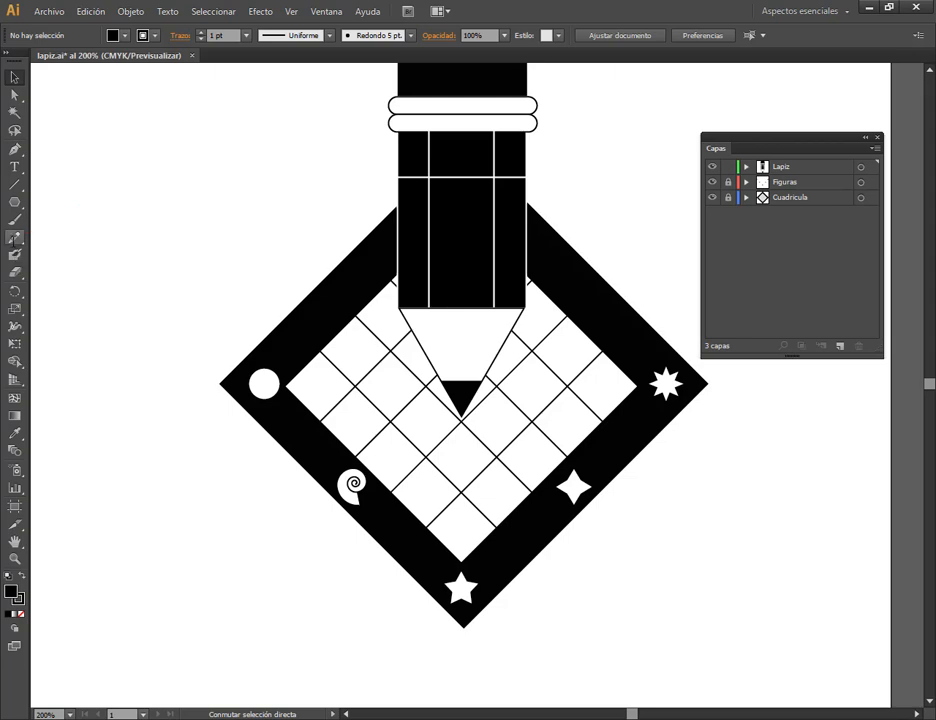
{"action": "left_click", "coordinate": [15, 239]}
{"action": "key", "text": "alt+Tab"}
{"action": "key", "text": "alt+Tab"}
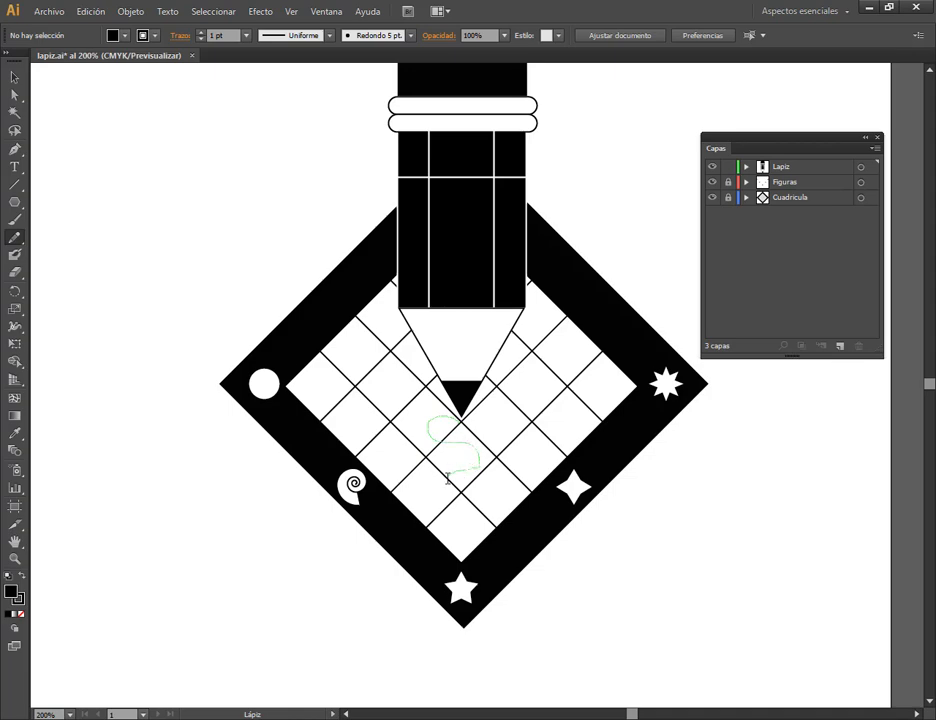
{"action": "left_click_drag", "start_coordinate": [447, 478], "coordinate": [443, 492]}
{"action": "scroll", "coordinate": [481, 506], "scroll_direction": "up", "scroll_amount": 3}
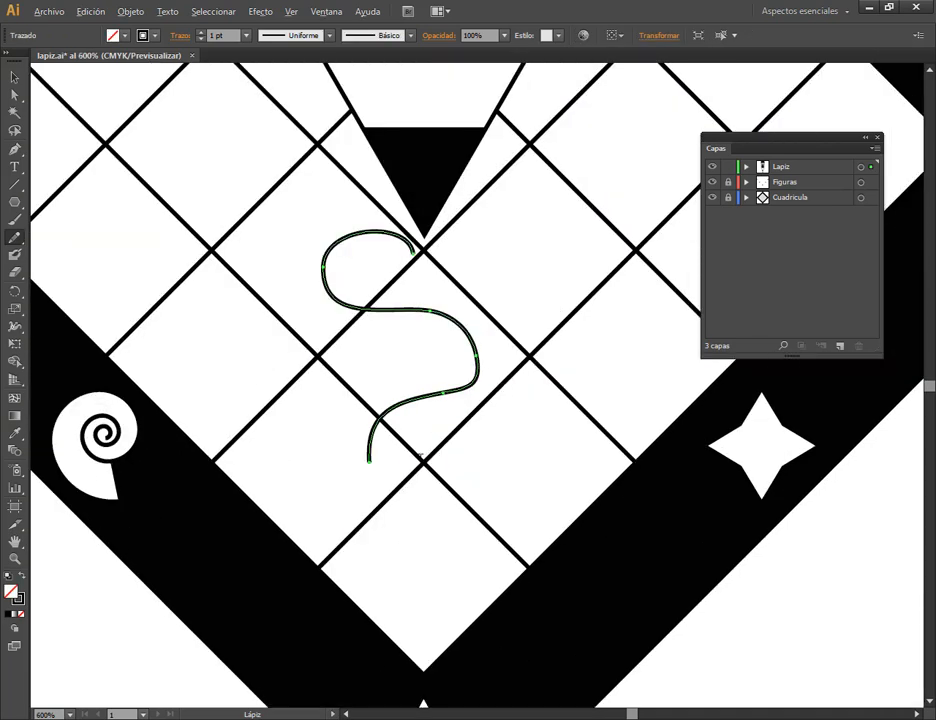
{"action": "key", "text": "ctrl+z"}
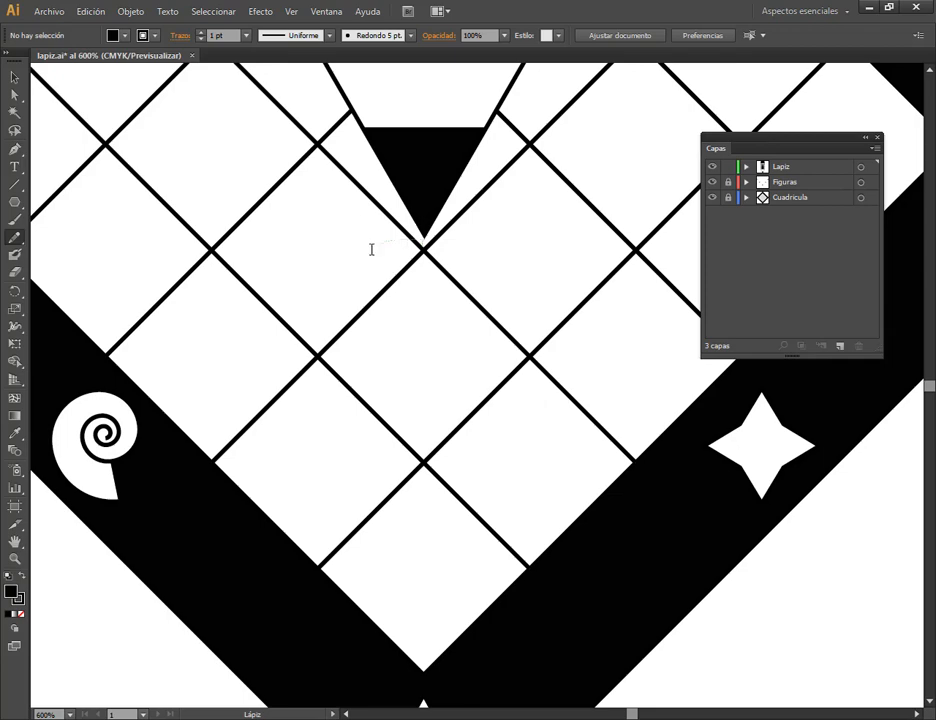
{"action": "left_click_drag", "start_coordinate": [371, 425], "coordinate": [371, 421]}
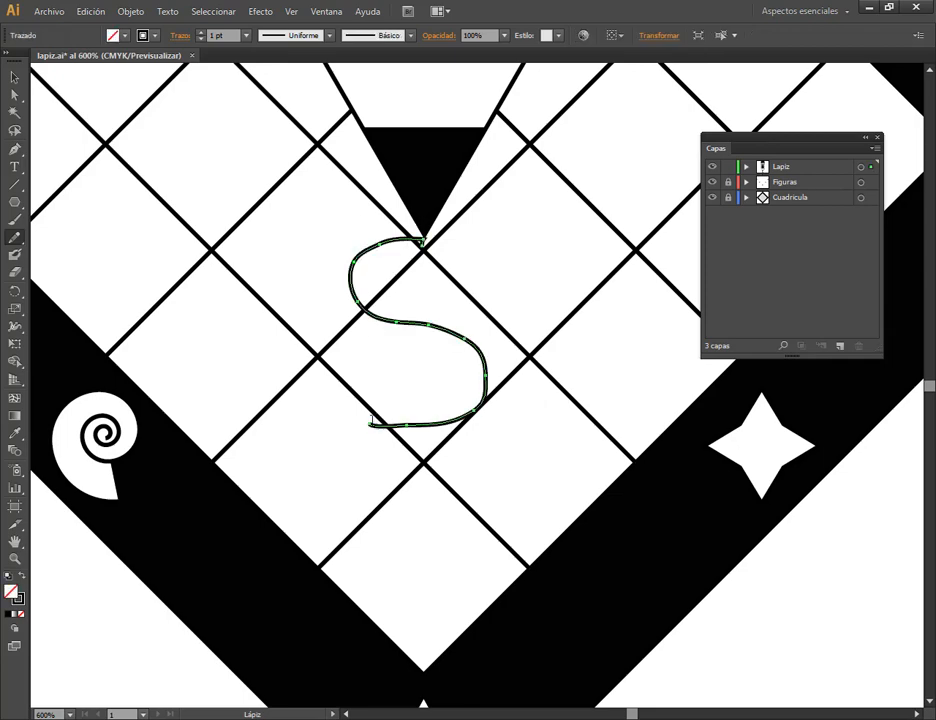
Delete the anchor point next to the squiggle's lower end with the Delete Anchor Point tool to smooth the curve.
{"action": "key", "text": "a"}
{"action": "scroll", "coordinate": [424, 352], "scroll_direction": "up", "scroll_amount": 1}
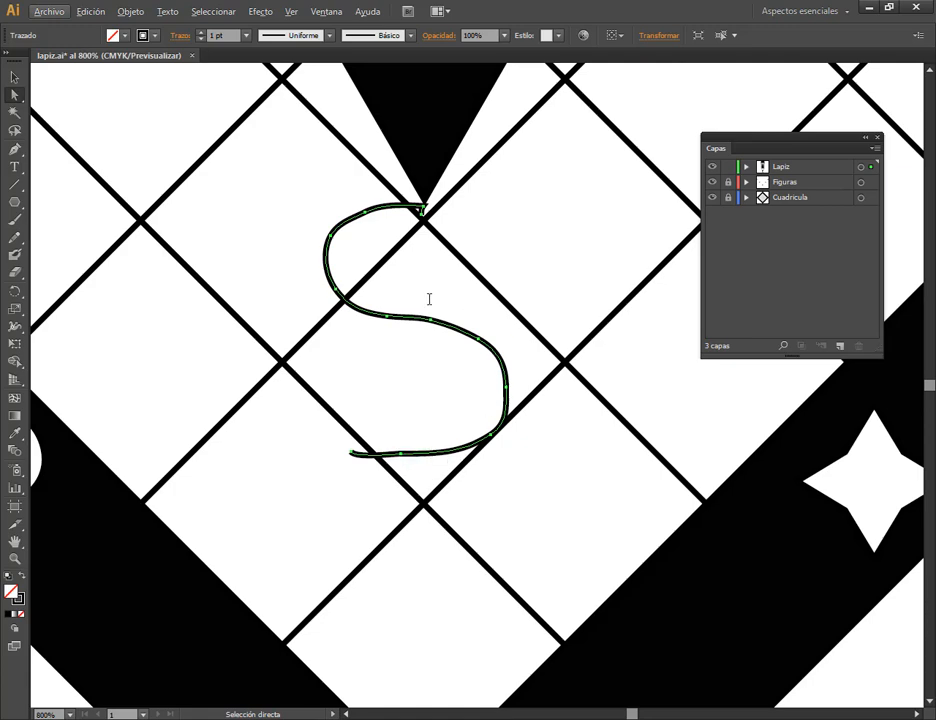
{"action": "left_click", "coordinate": [15, 150]}
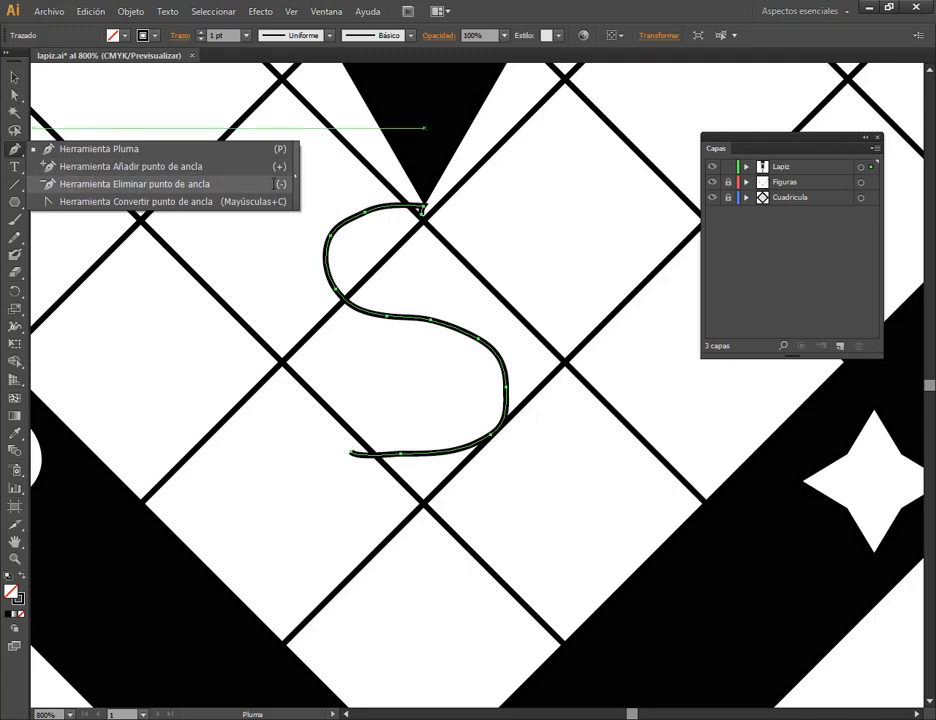
{"action": "left_click", "coordinate": [15, 151]}
{"action": "left_click", "coordinate": [15, 151]}
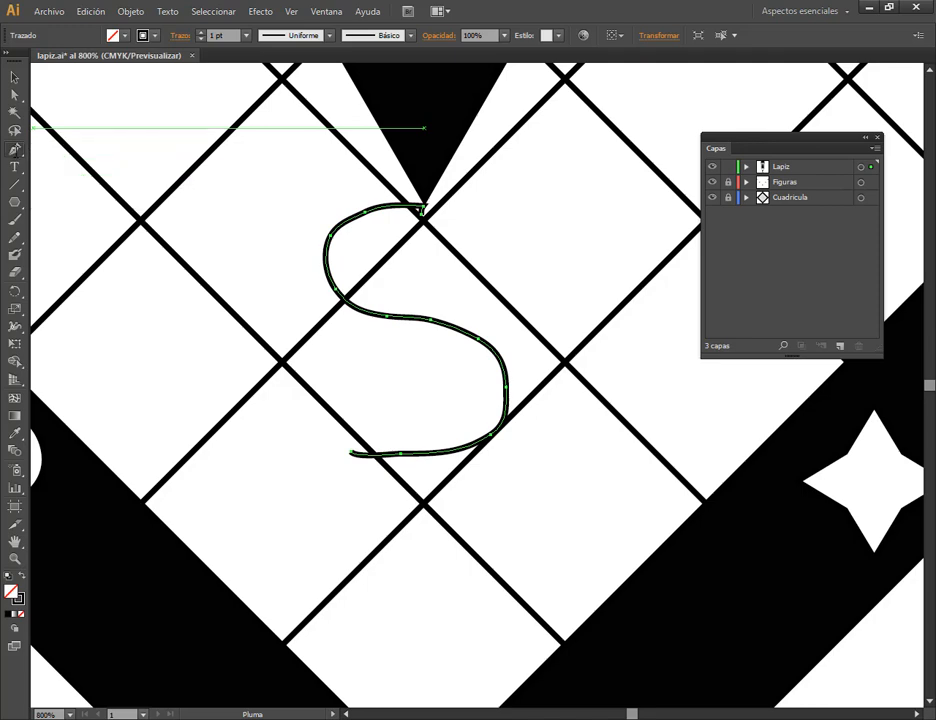
{"action": "left_click_drag", "start_coordinate": [15, 150], "coordinate": [107, 183]}
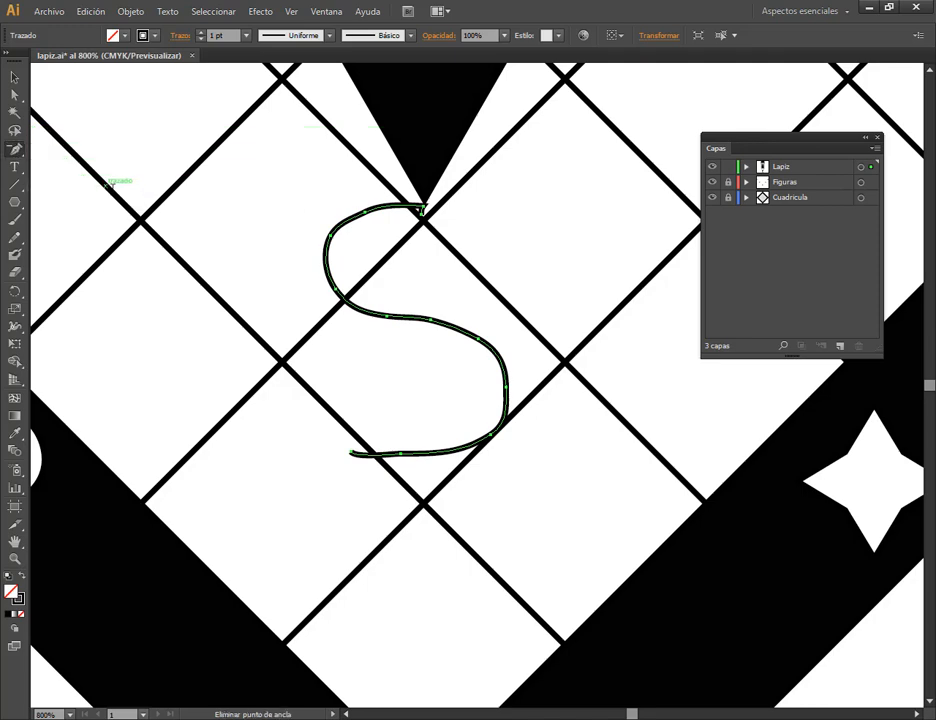
{"action": "left_click", "coordinate": [401, 452]}
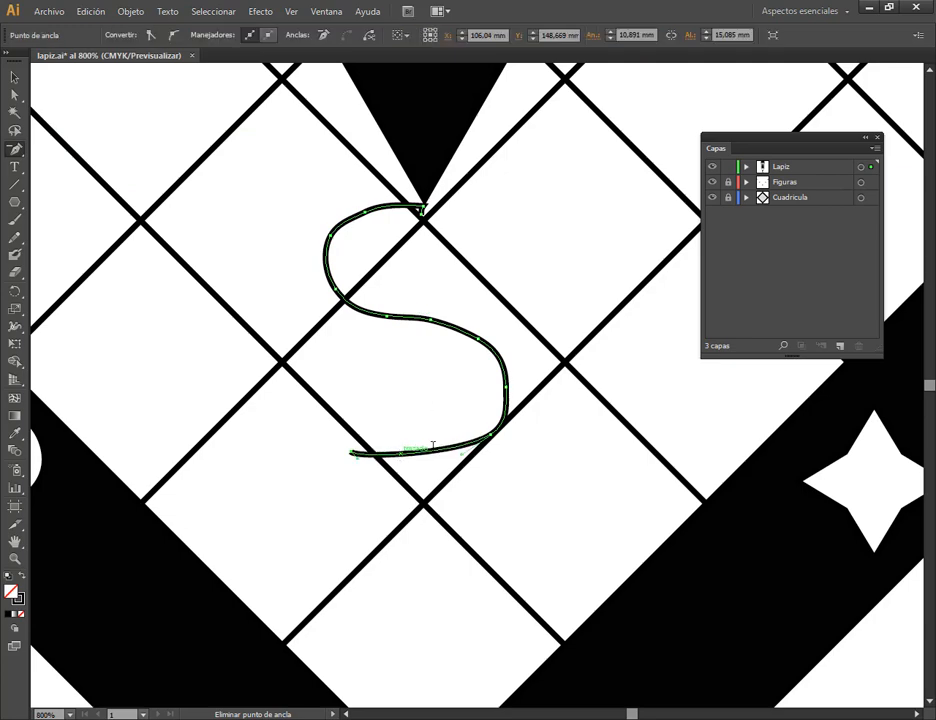
Delete the surplus anchor points along the squiggle's upper and lower bends with the Delete Anchor Point tool.
{"action": "left_click", "coordinate": [507, 379]}
{"action": "left_click", "coordinate": [431, 318]}
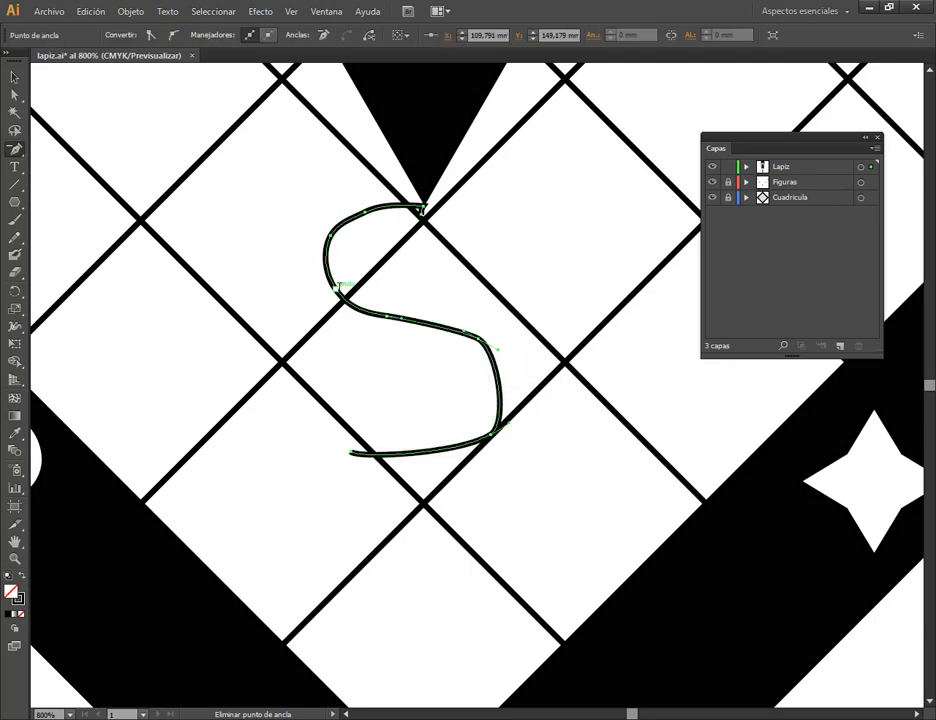
{"action": "left_click", "coordinate": [336, 287]}
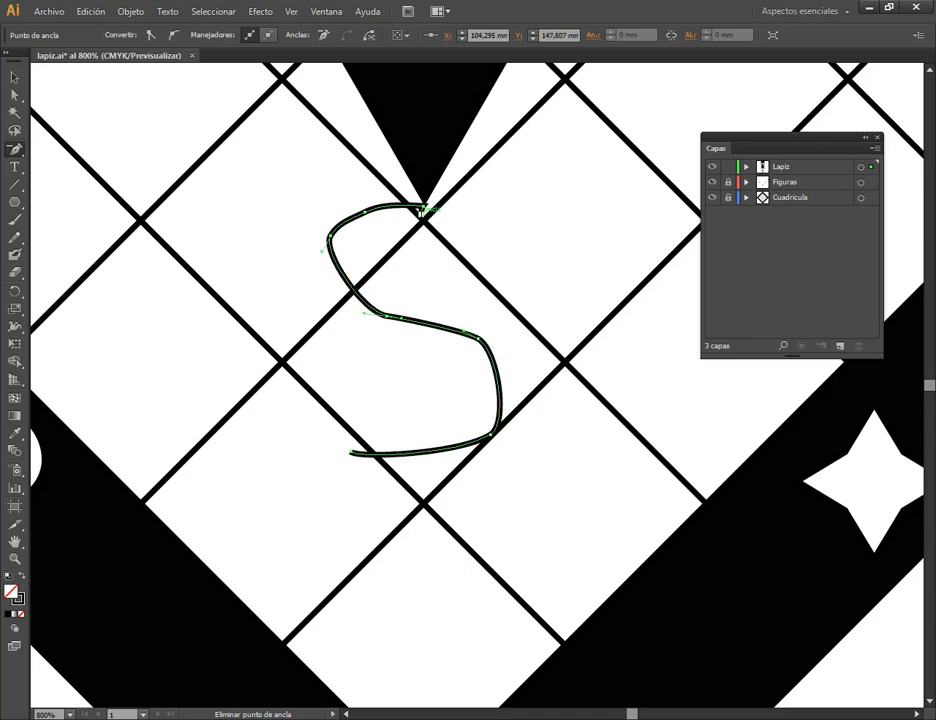
{"action": "left_click", "coordinate": [420, 208]}
{"action": "left_click", "coordinate": [367, 209]}
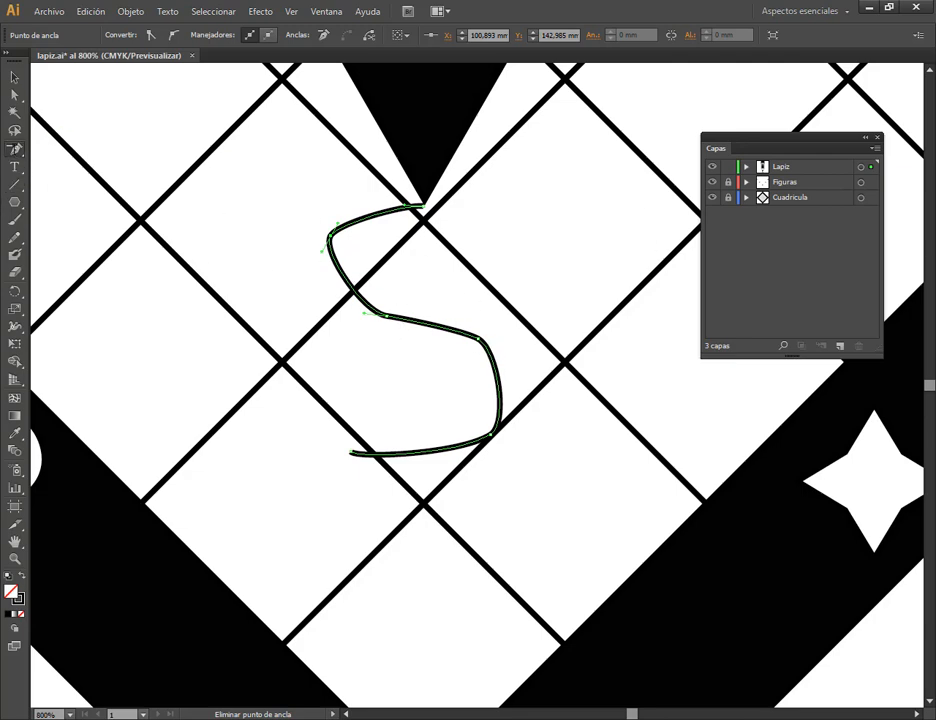
Round the squiggle's bends by pulling new handles from its remaining anchors and upper end with the Convert Anchor Point tool.
{"action": "left_click", "coordinate": [17, 148]}
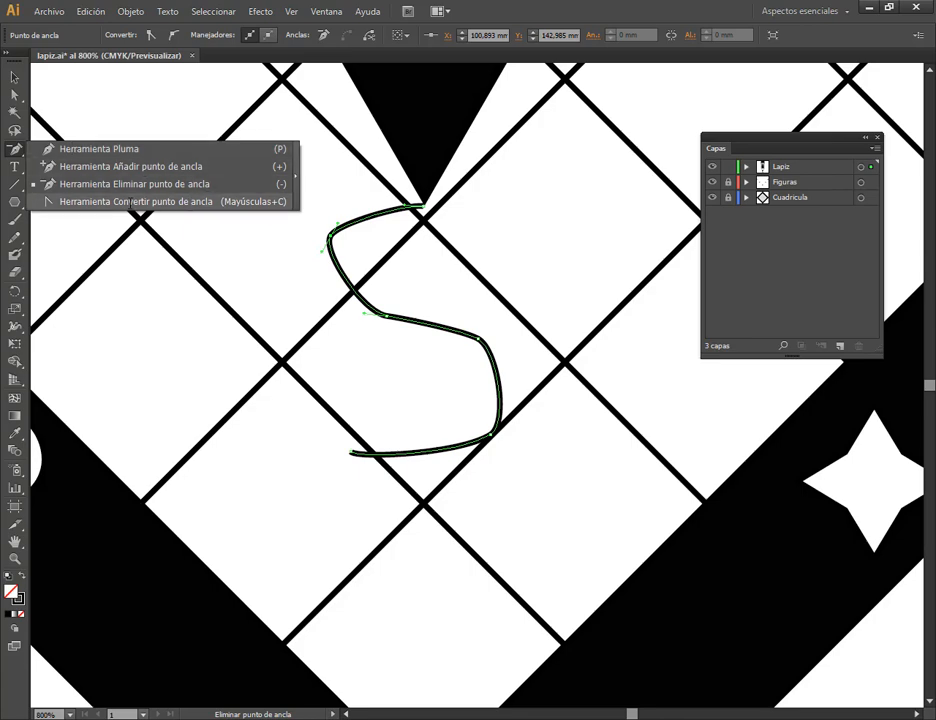
{"action": "left_click", "coordinate": [175, 202]}
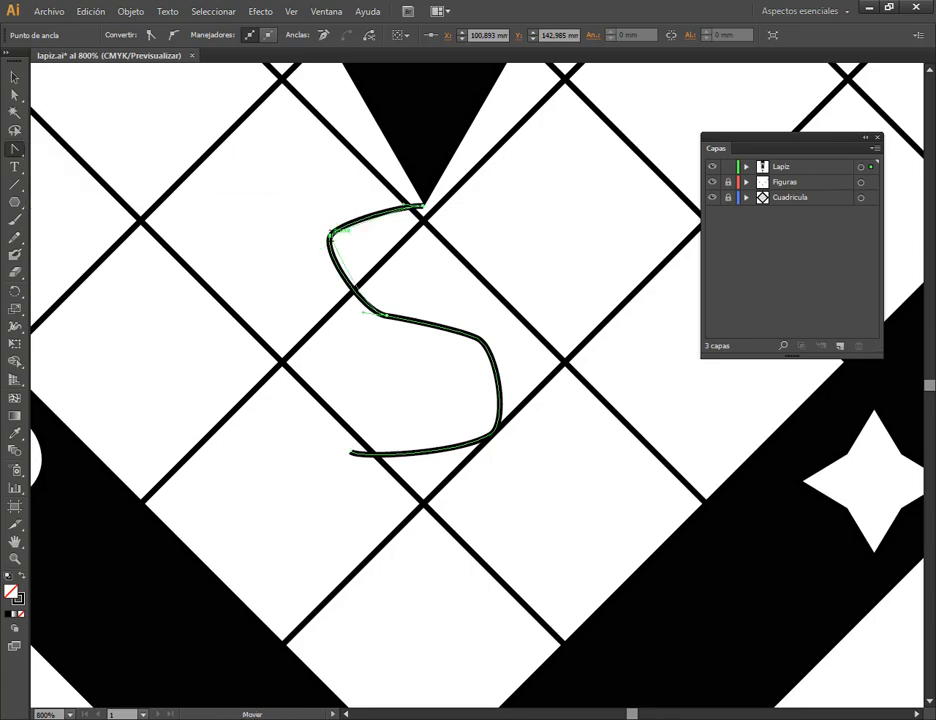
{"action": "left_click_drag", "start_coordinate": [330, 237], "coordinate": [321, 269]}
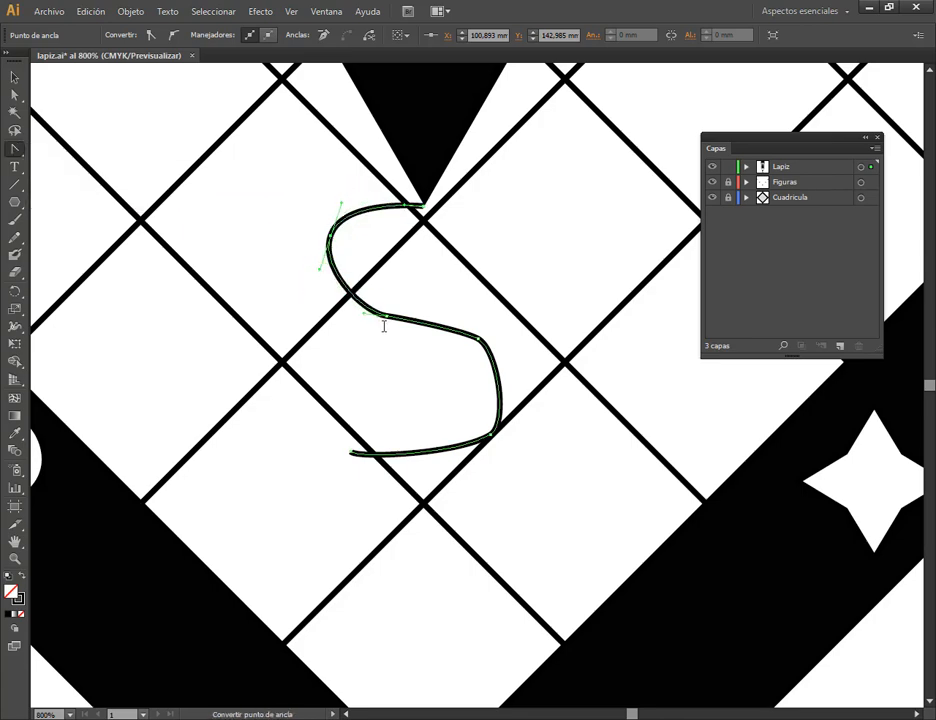
{"action": "left_click_drag", "start_coordinate": [389, 318], "coordinate": [492, 347]}
{"action": "left_click_drag", "start_coordinate": [492, 436], "coordinate": [432, 474]}
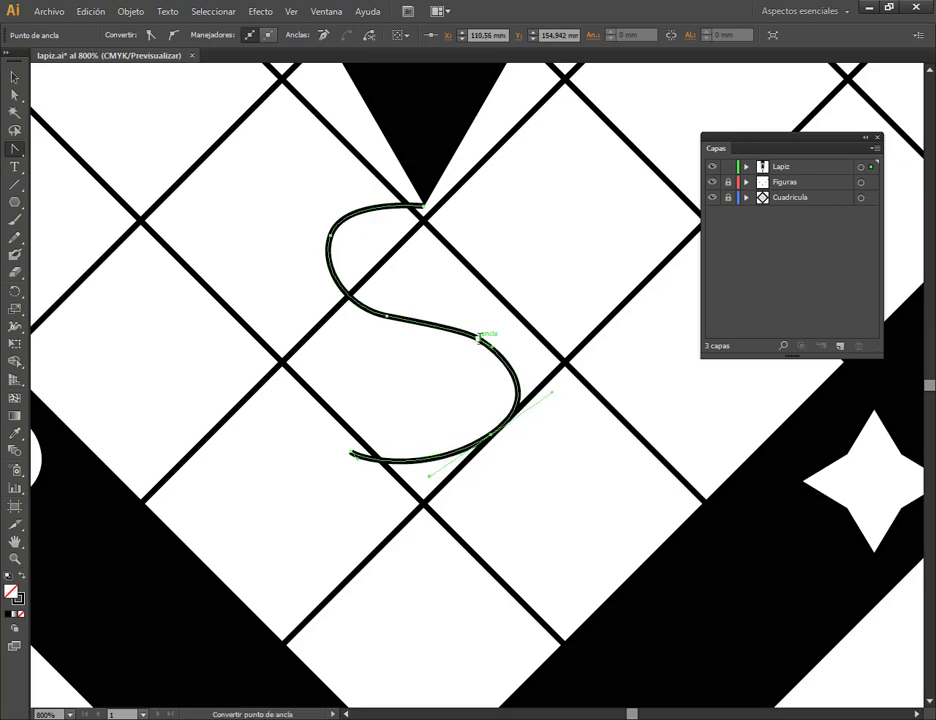
{"action": "left_click_drag", "start_coordinate": [481, 336], "coordinate": [500, 344]}
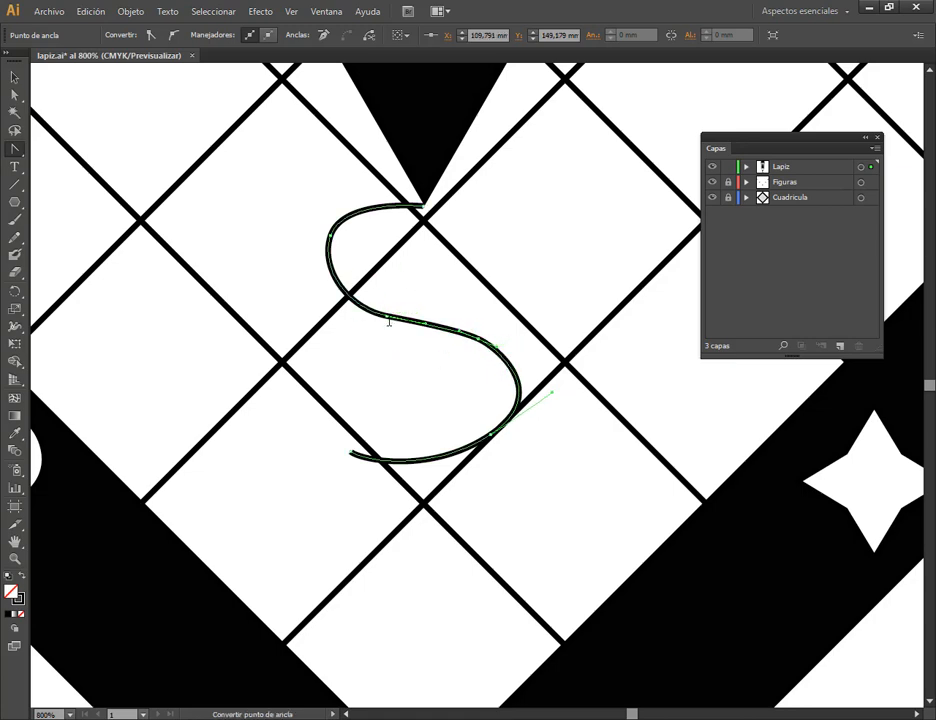
{"action": "left_click_drag", "start_coordinate": [422, 206], "coordinate": [381, 195]}
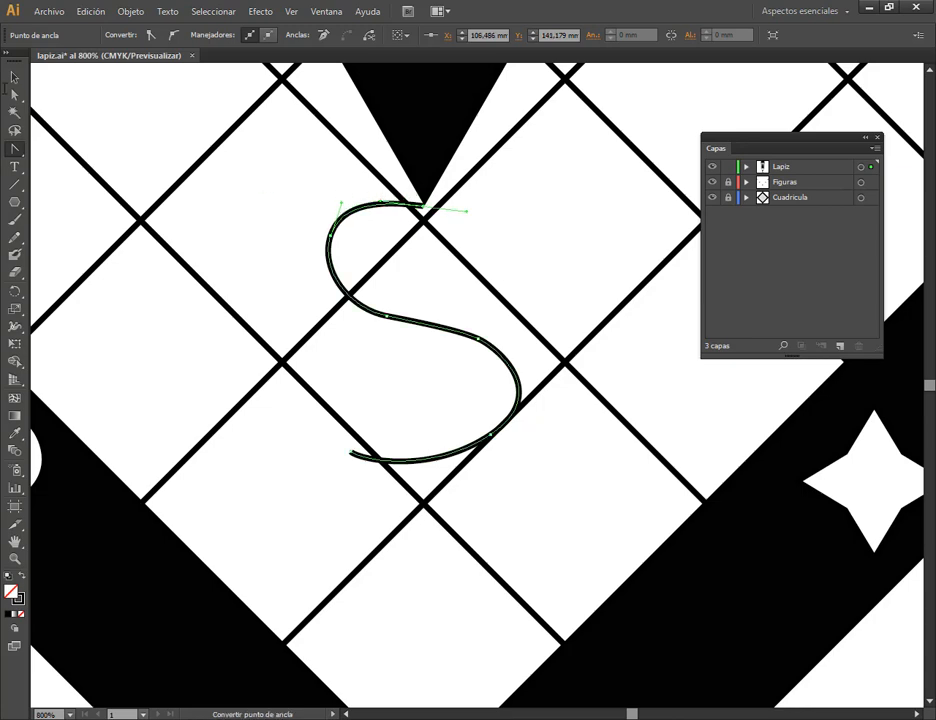
Shift the squiggle slightly left and spread its two middle anchor points farther apart with Direct Selection.
{"action": "left_click", "coordinate": [13, 77]}
{"action": "left_click_drag", "start_coordinate": [478, 338], "coordinate": [469, 338]}
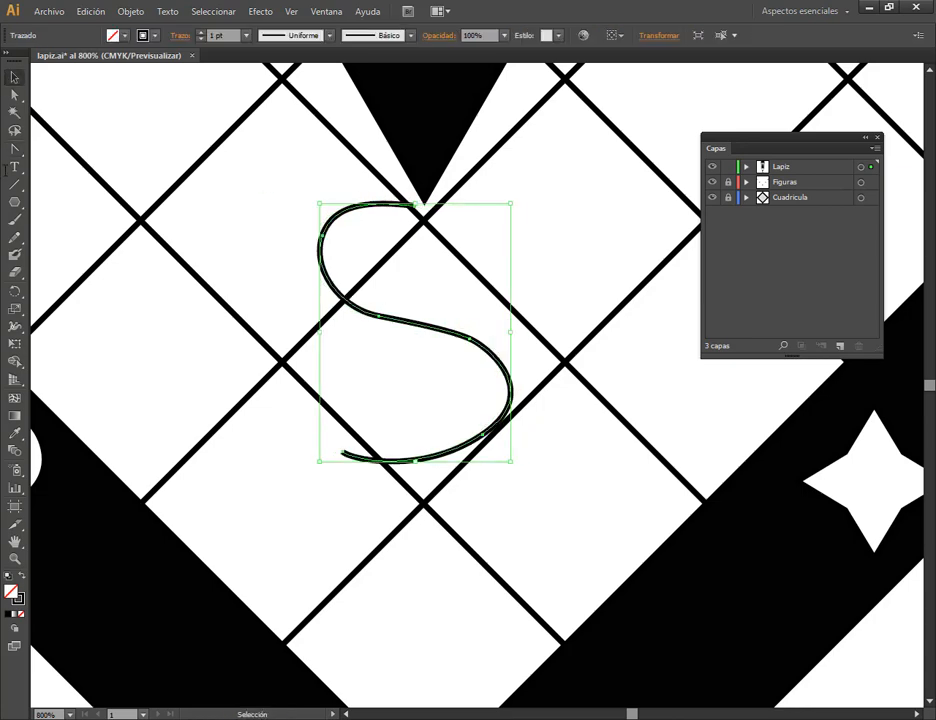
{"action": "left_click", "coordinate": [14, 94]}
{"action": "left_click", "coordinate": [470, 338]}
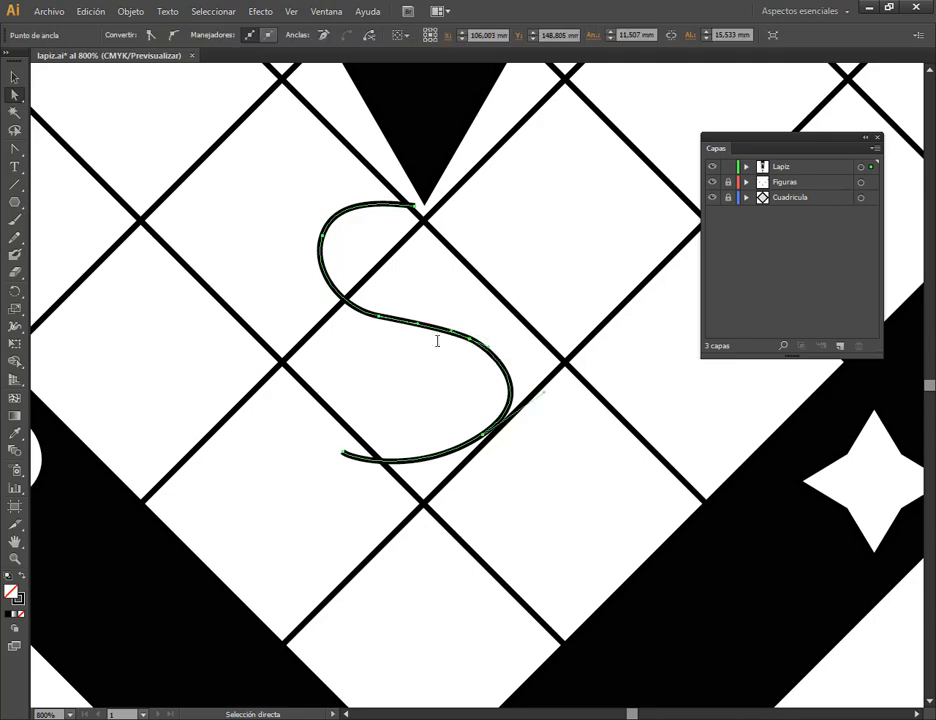
{"action": "scroll", "coordinate": [432, 338], "scroll_direction": "up", "scroll_amount": 2}
{"action": "left_click", "coordinate": [339, 298]}
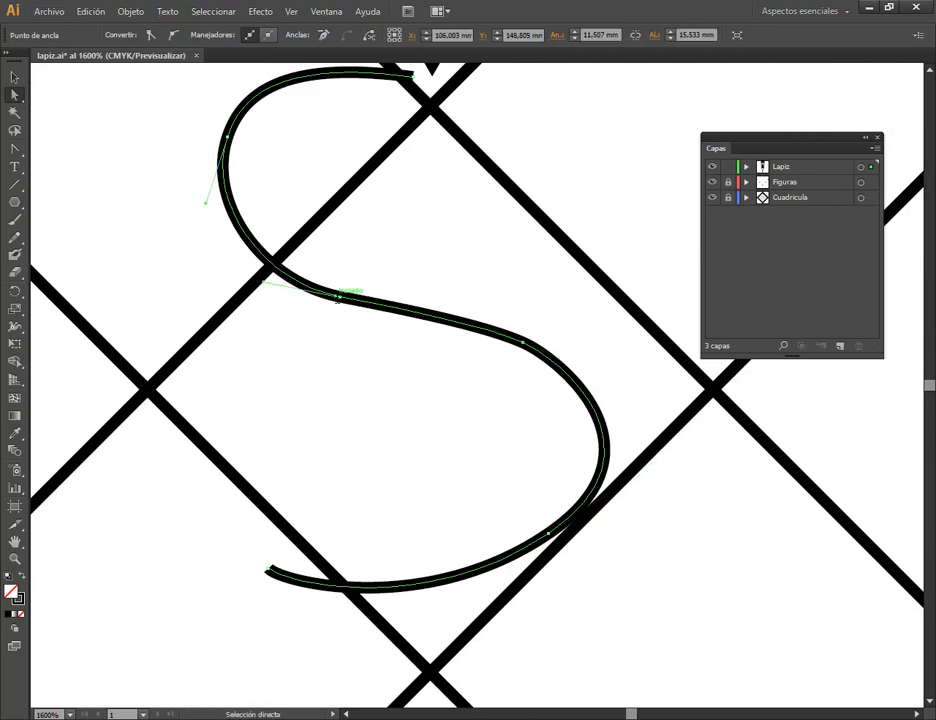
{"action": "left_click_drag", "start_coordinate": [339, 298], "coordinate": [327, 294]}
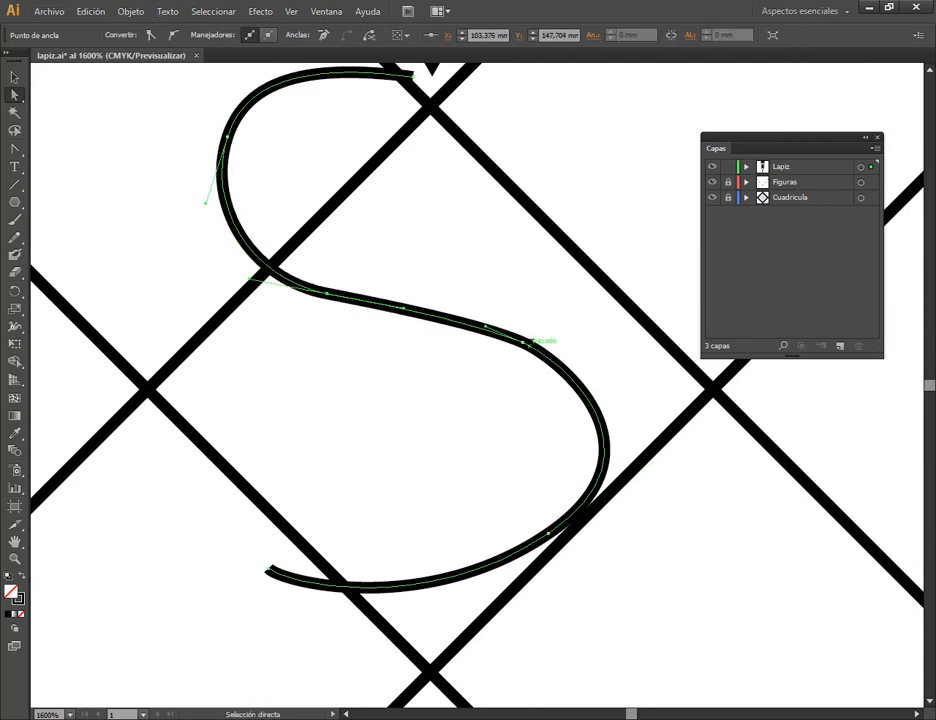
{"action": "left_click_drag", "start_coordinate": [523, 341], "coordinate": [545, 344]}
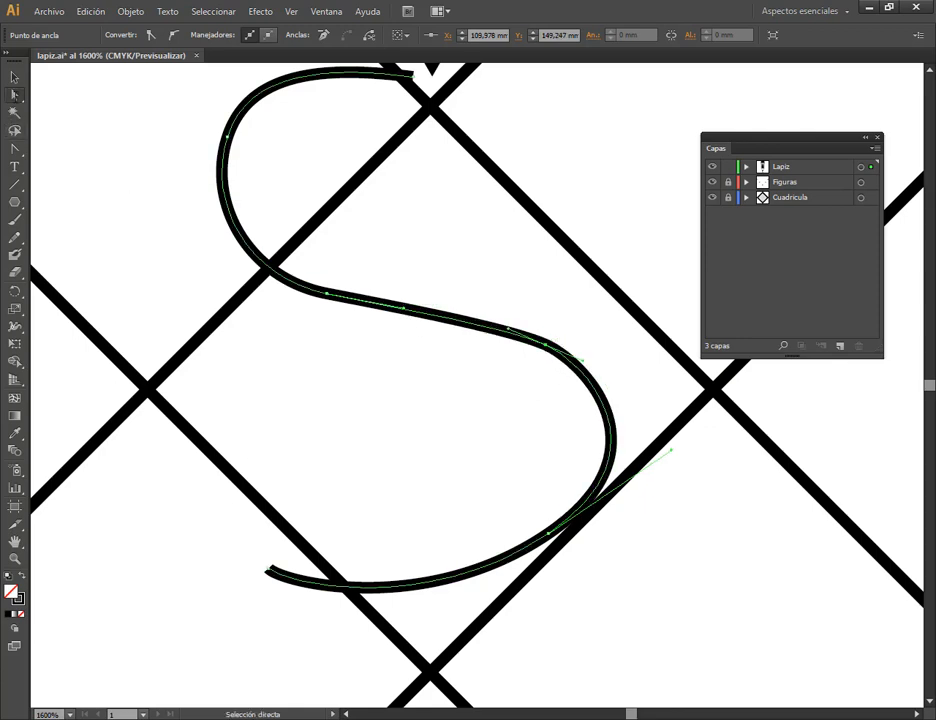
Pull horizontal handles from the squiggle's left middle anchor and re-angle those of the upper-left anchor with the Convert Anchor Point tool.
{"action": "left_click", "coordinate": [14, 148]}
{"action": "left_click_drag", "start_coordinate": [327, 292], "coordinate": [397, 293]}
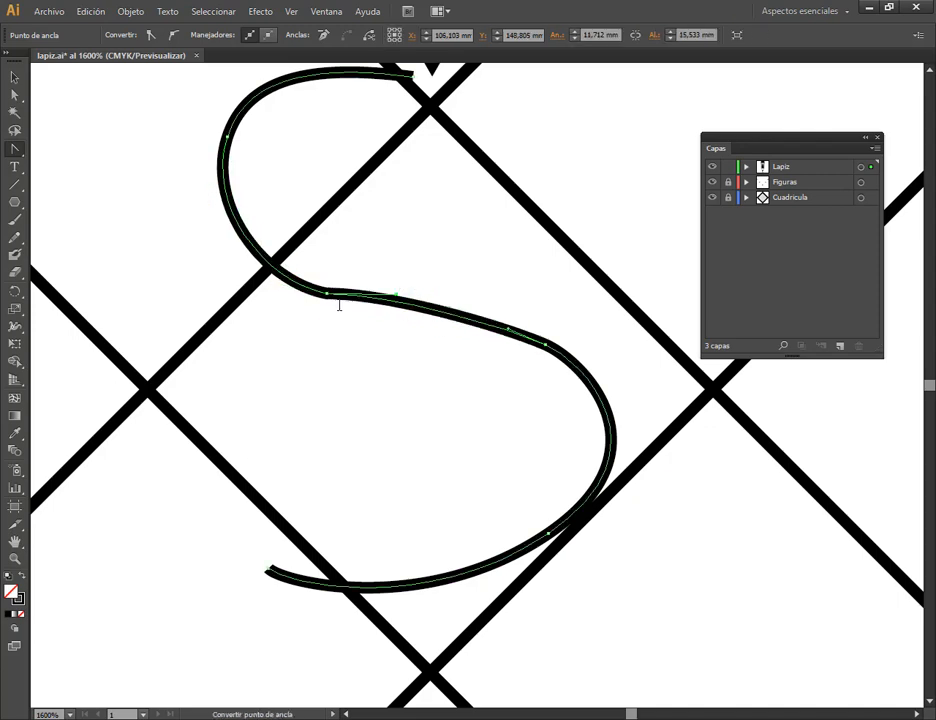
{"action": "left_click_drag", "start_coordinate": [326, 293], "coordinate": [418, 293]}
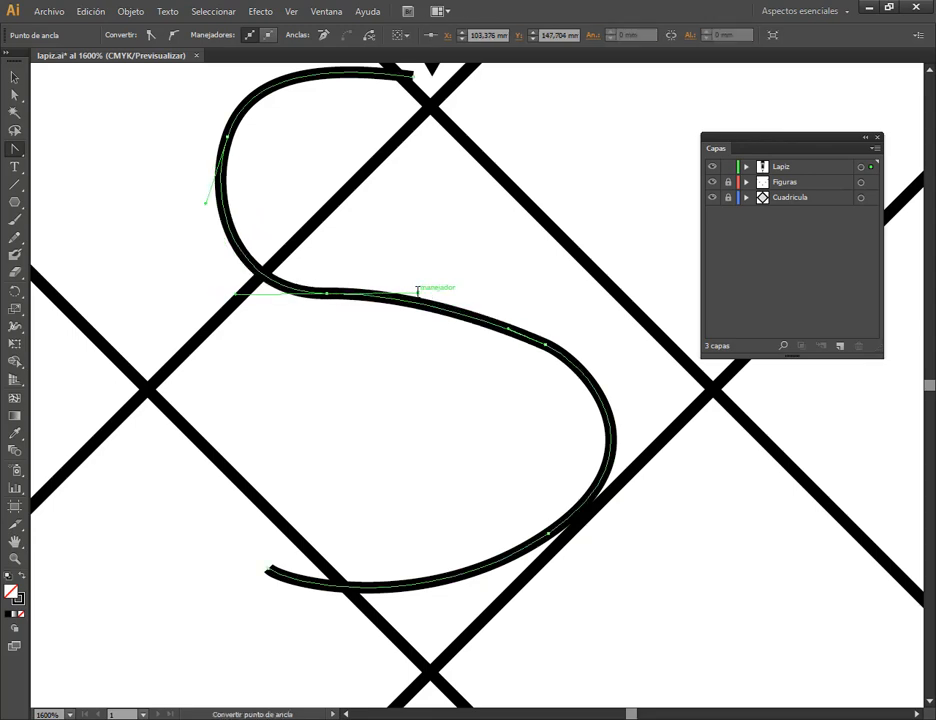
{"action": "scroll", "coordinate": [556, 343], "scroll_direction": "down", "scroll_amount": 2}
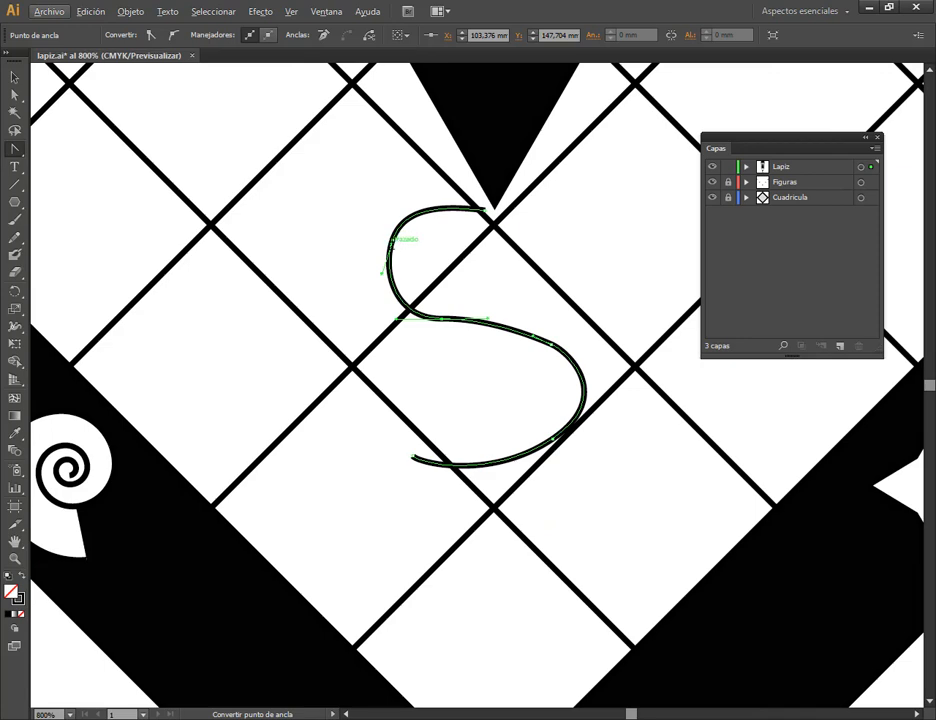
{"action": "left_click_drag", "start_coordinate": [396, 238], "coordinate": [376, 265]}
{"action": "key", "text": "v"}
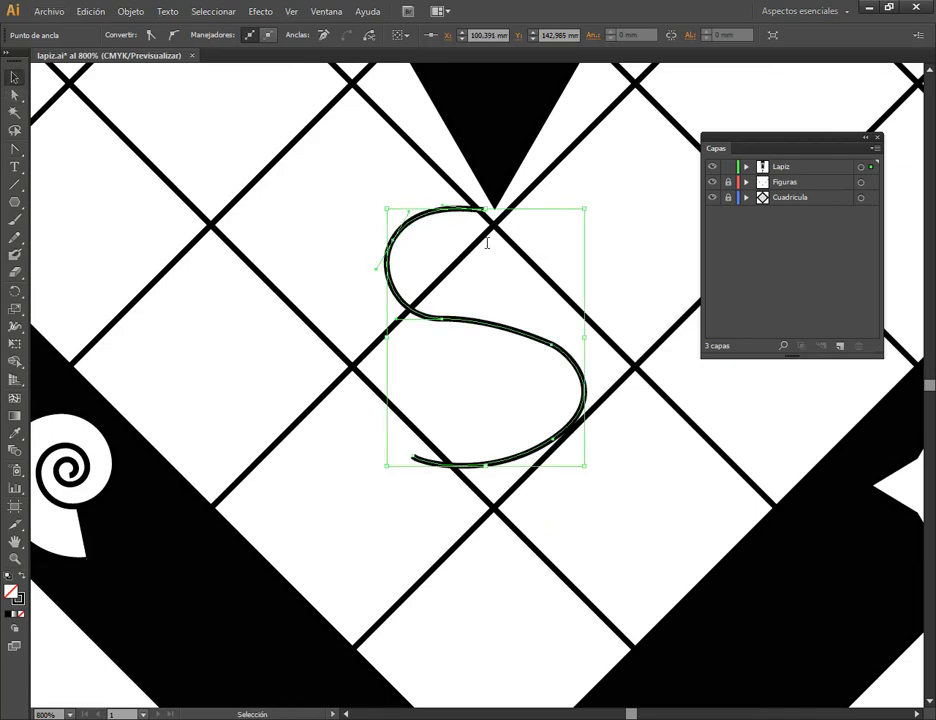
{"action": "left_click", "coordinate": [631, 283]}
Set the squiggle's stroke weight to 4 pt.
{"action": "left_click", "coordinate": [552, 342]}
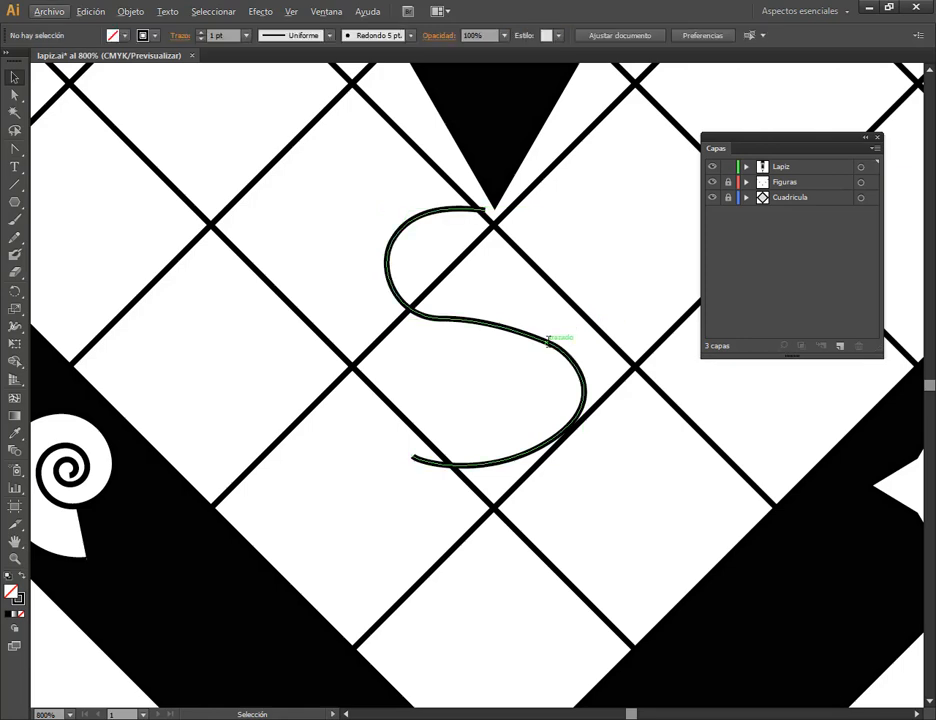
{"action": "scroll", "coordinate": [622, 345], "scroll_direction": "down", "scroll_amount": 1}
{"action": "scroll", "coordinate": [620, 355], "scroll_direction": "down", "scroll_amount": 2}
{"action": "left_click_drag", "start_coordinate": [654, 380], "coordinate": [570, 376]}
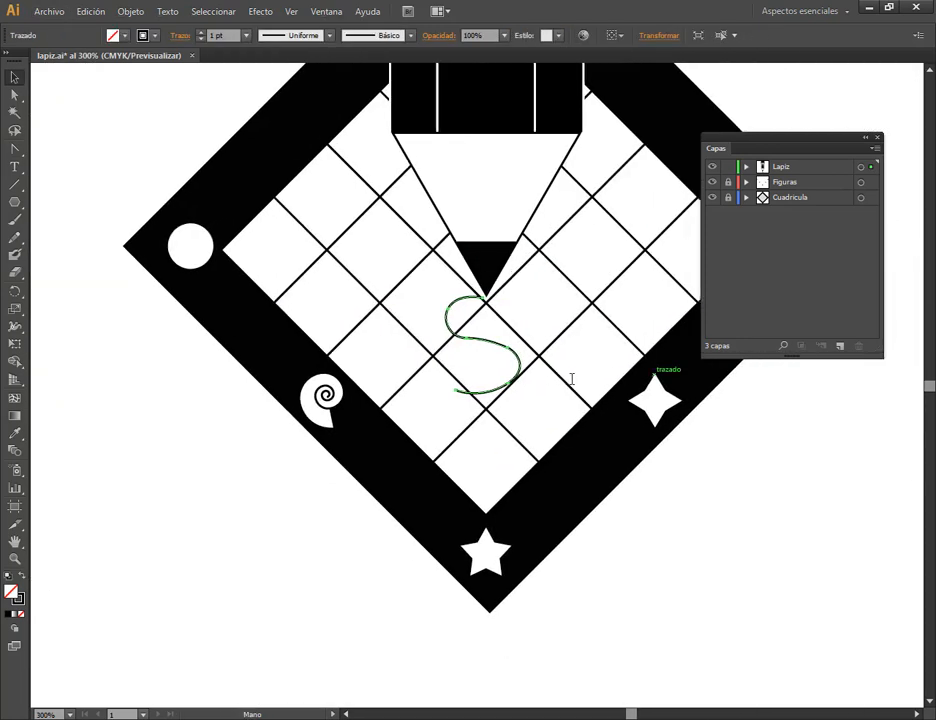
{"action": "left_click", "coordinate": [248, 36]}
{"action": "left_click", "coordinate": [262, 142]}
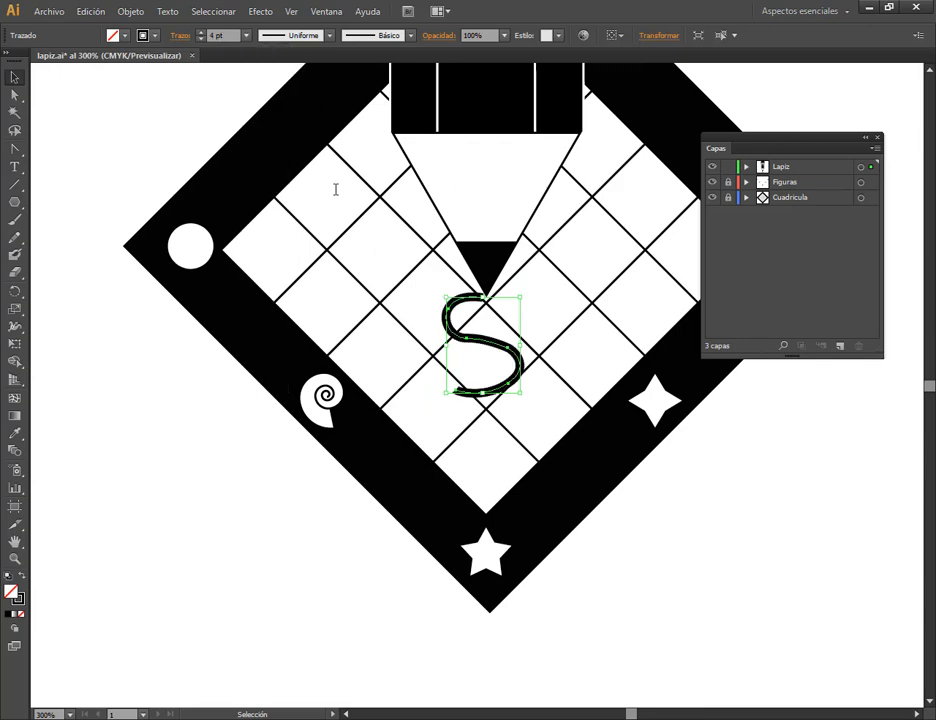
{"action": "left_click", "coordinate": [717, 504]}
Nudge the squiggle left, join its upper end to the lead's point with Direct Selection, and adjust that end's handle.
{"action": "left_click_drag", "start_coordinate": [488, 342], "coordinate": [484, 342]}
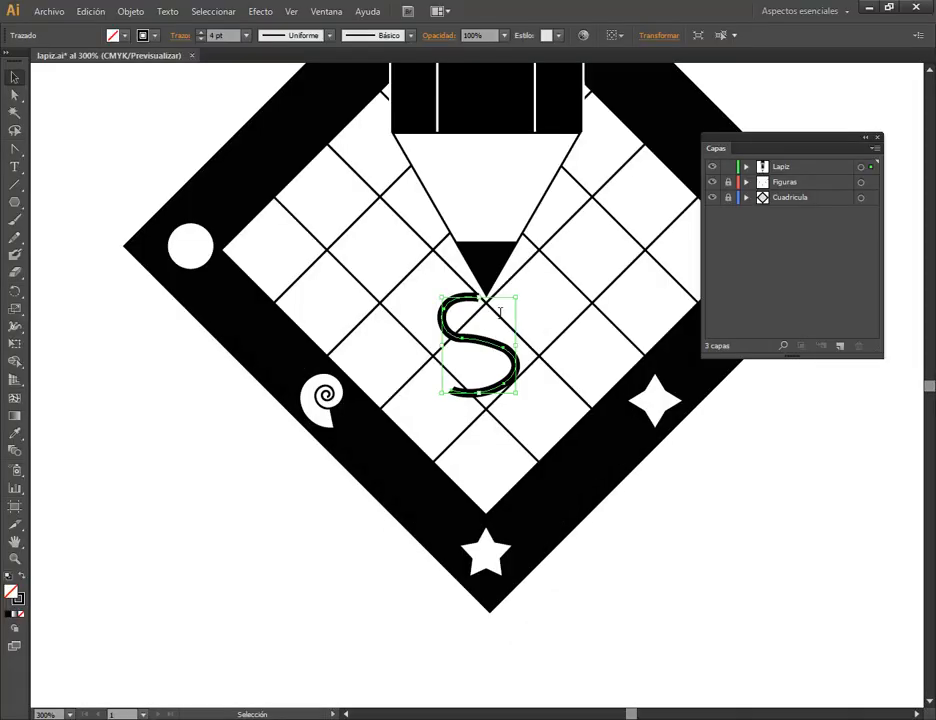
{"action": "left_click", "coordinate": [14, 94]}
{"action": "scroll", "coordinate": [477, 280], "scroll_direction": "up", "scroll_amount": 5}
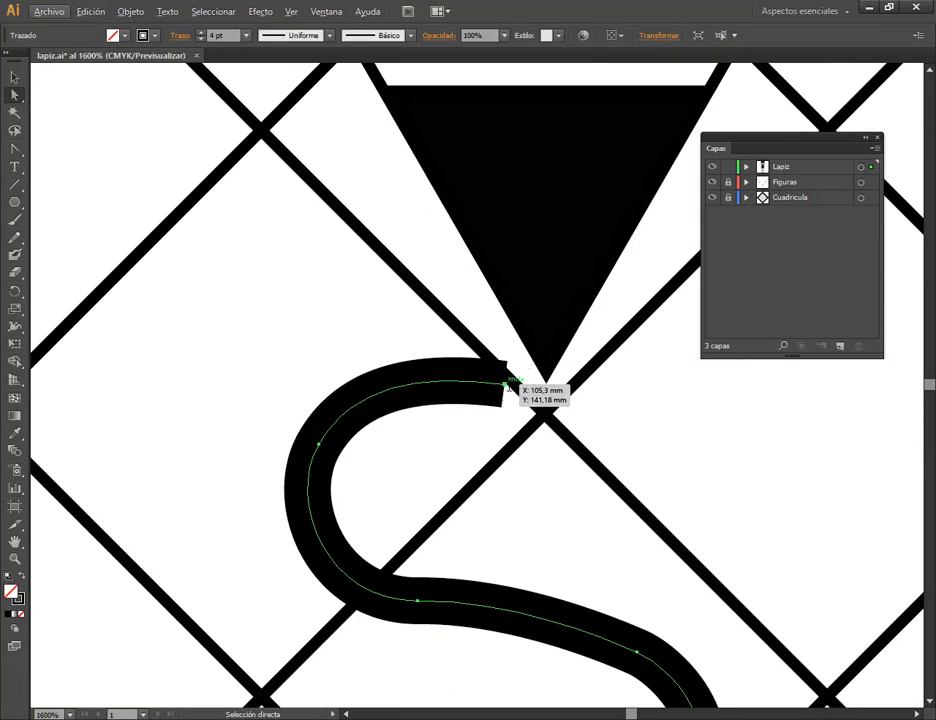
{"action": "left_click_drag", "start_coordinate": [506, 383], "coordinate": [545, 398]}
{"action": "left_click_drag", "start_coordinate": [459, 385], "coordinate": [447, 377]}
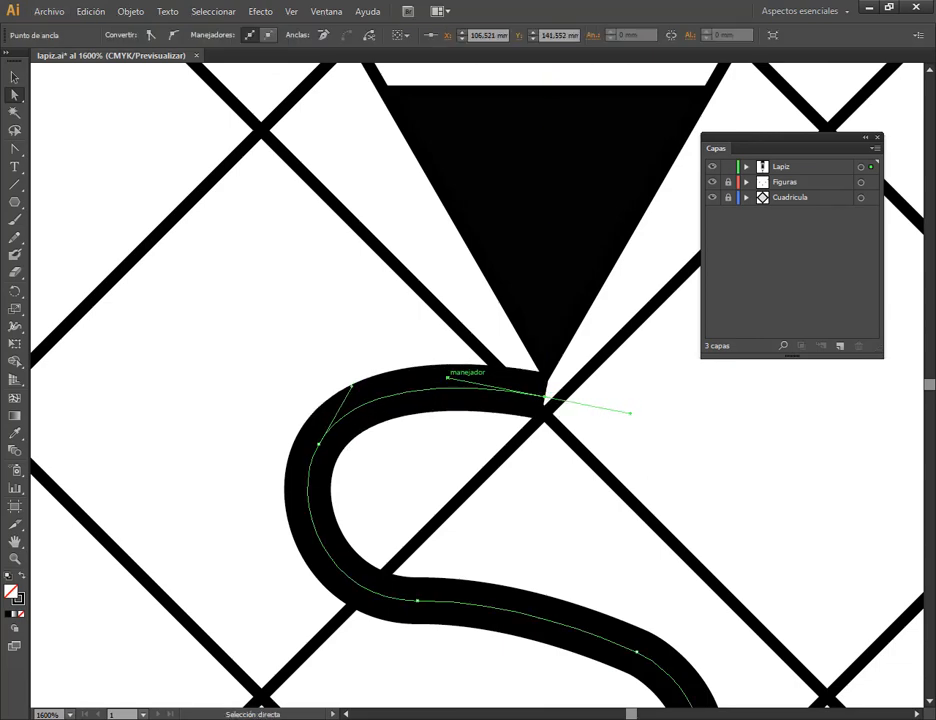
{"action": "scroll", "coordinate": [525, 487], "scroll_direction": "down", "scroll_amount": 5}
{"action": "left_click", "coordinate": [14, 76]}
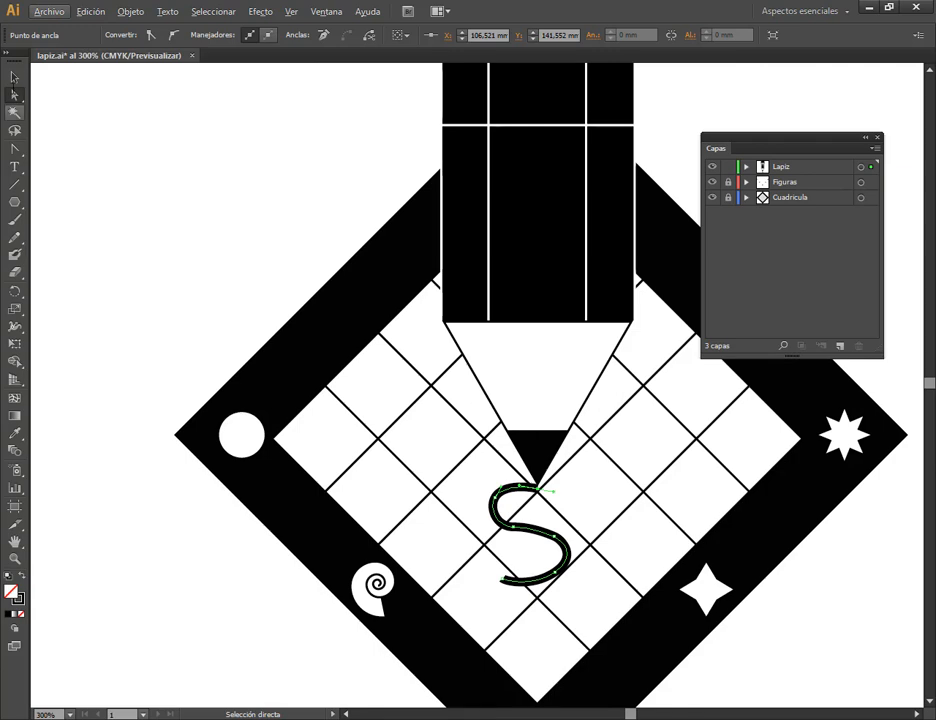
{"action": "left_click", "coordinate": [172, 240]}
Move the white horizontal line on the pencil's body slightly up toward the metal bands.
{"action": "scroll", "coordinate": [555, 570], "scroll_direction": "down", "scroll_amount": 3}
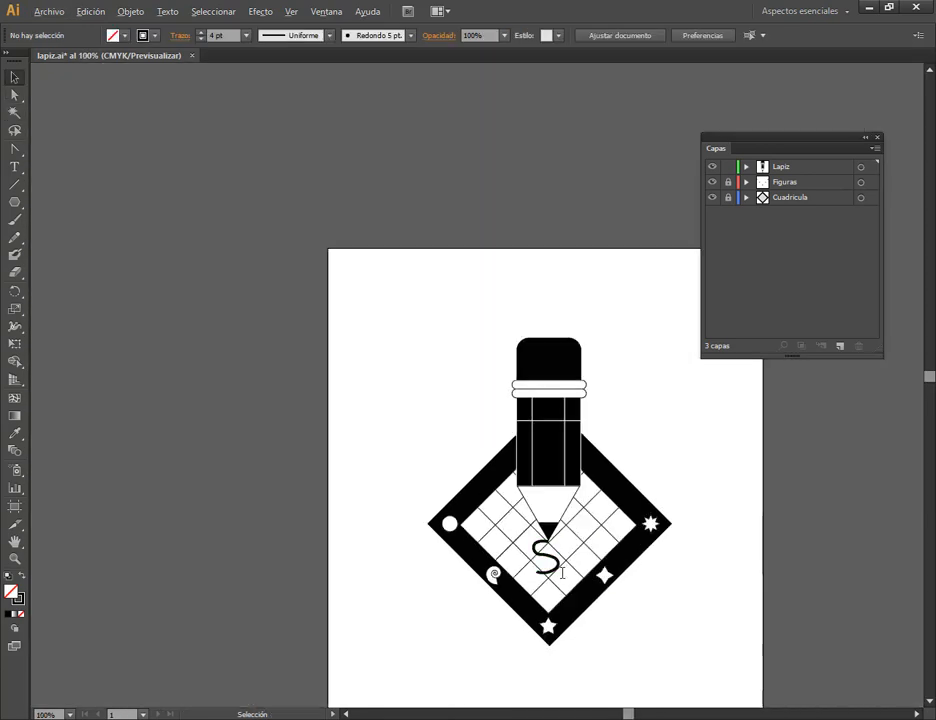
{"action": "left_click_drag", "start_coordinate": [674, 618], "coordinate": [562, 464]}
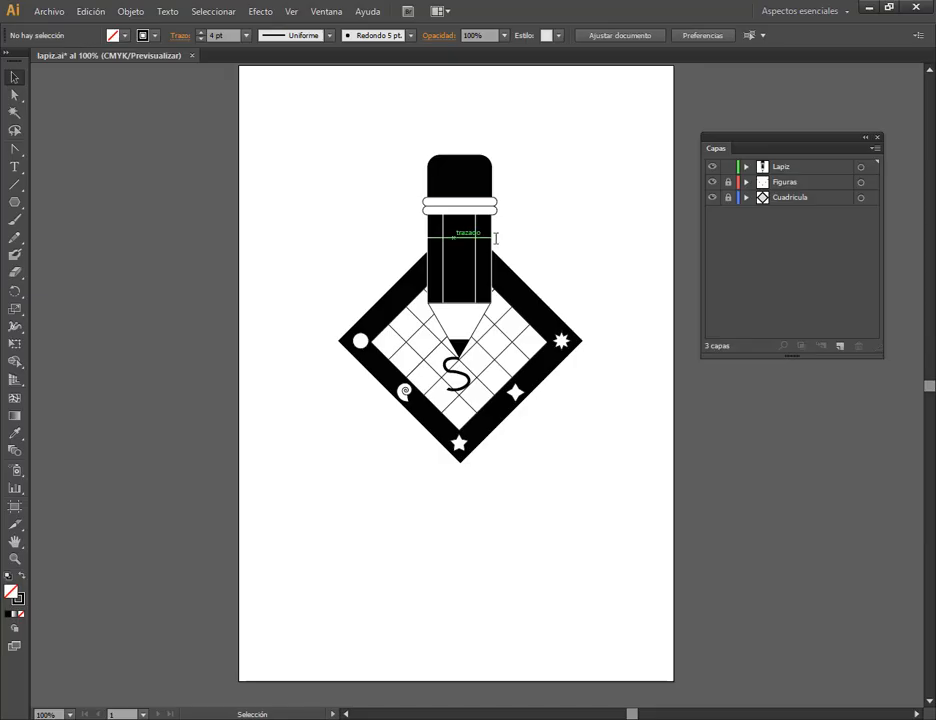
{"action": "key", "text": "ctrl+plus"}
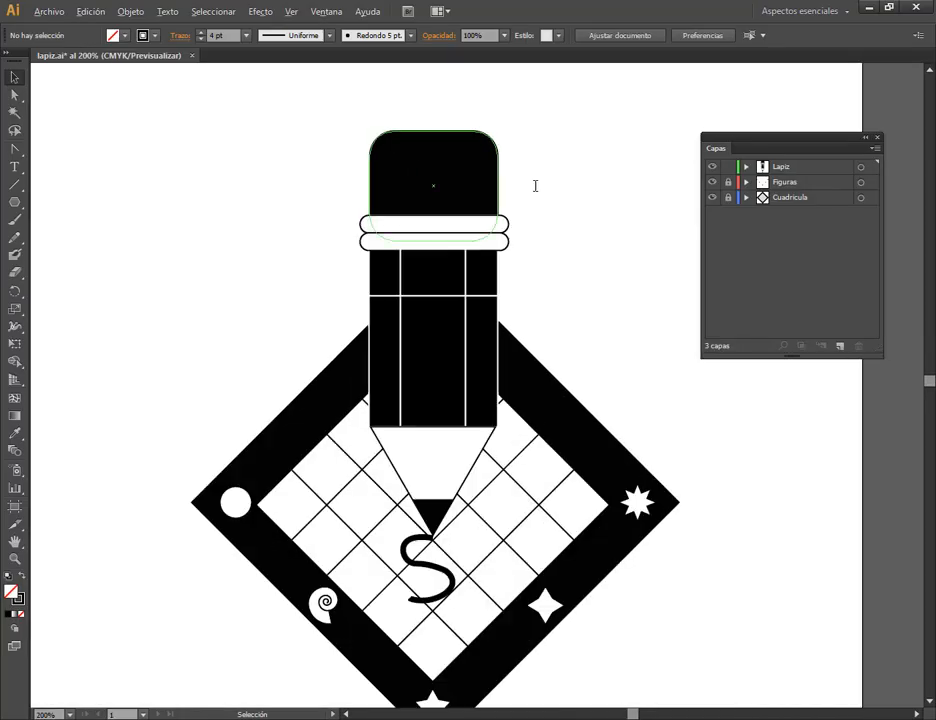
{"action": "left_click", "coordinate": [435, 296]}
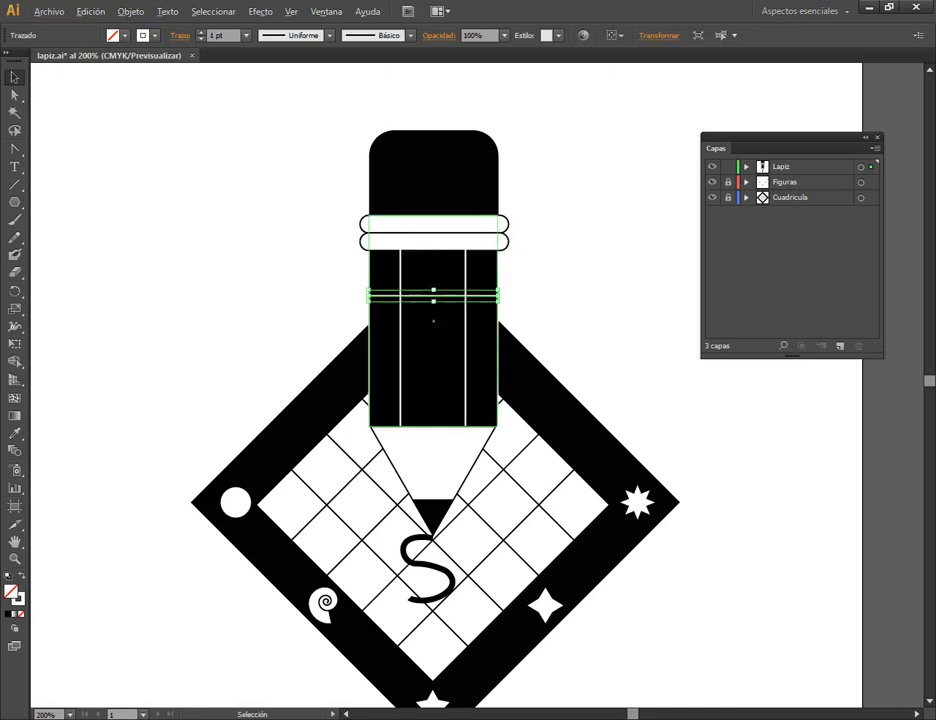
{"action": "key", "text": "ctrl+plus"}
{"action": "key", "text": "ctrl+plus"}
{"action": "key", "text": "ctrl+plus"}
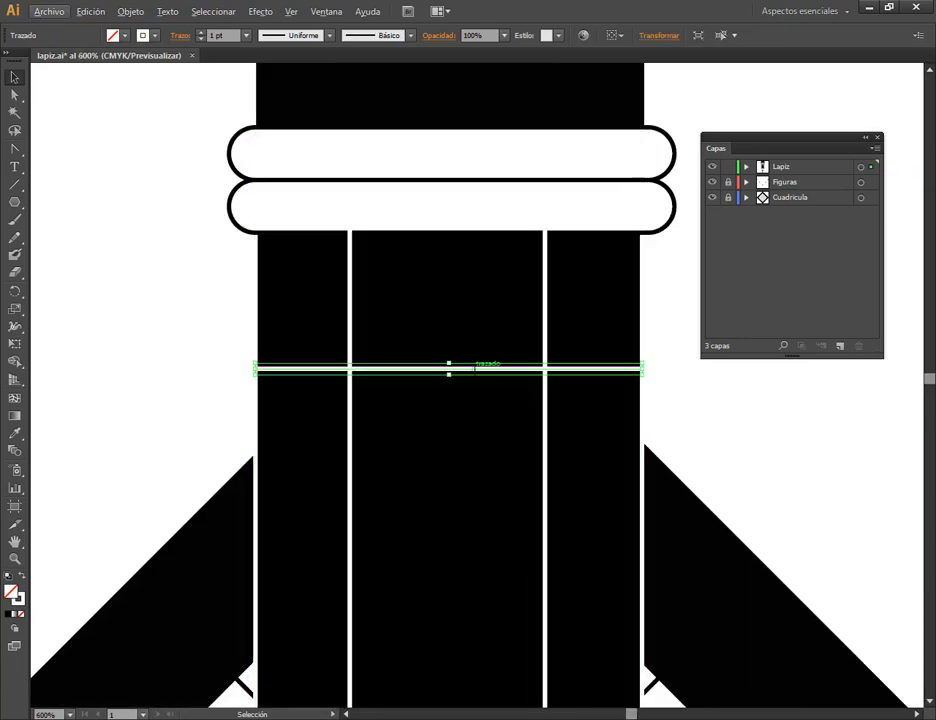
{"action": "left_click_drag", "start_coordinate": [474, 368], "coordinate": [474, 346]}
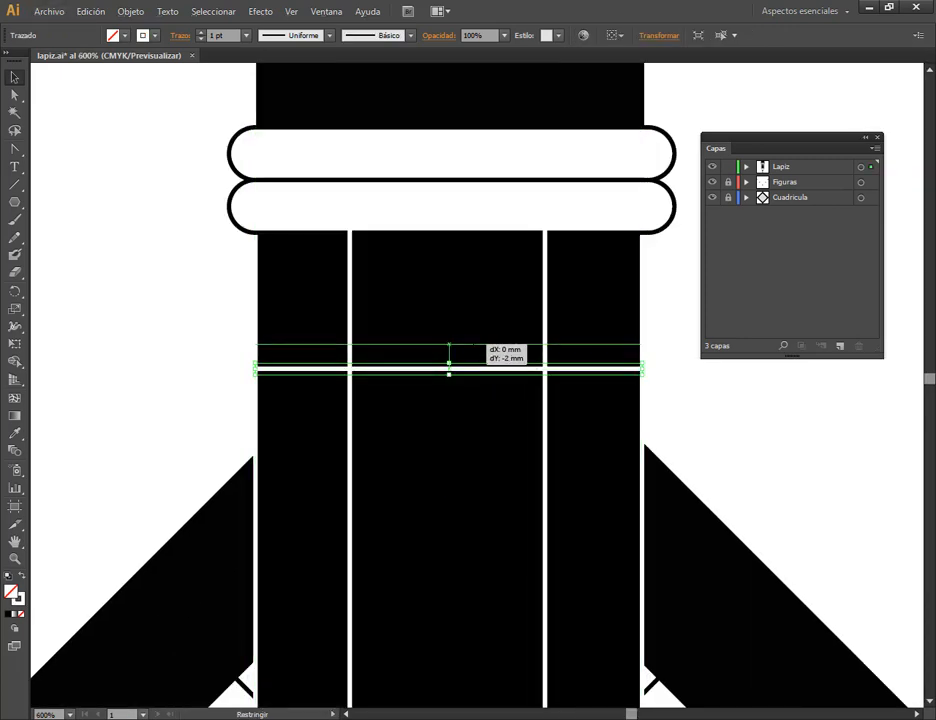
{"action": "left_click", "coordinate": [714, 401]}
Show the whole pencil design on the artboard and save the lapiz.ai document.
{"action": "scroll", "coordinate": [624, 379], "scroll_direction": "down", "scroll_amount": 4}
{"action": "scroll", "coordinate": [628, 375], "scroll_direction": "down", "scroll_amount": 1}
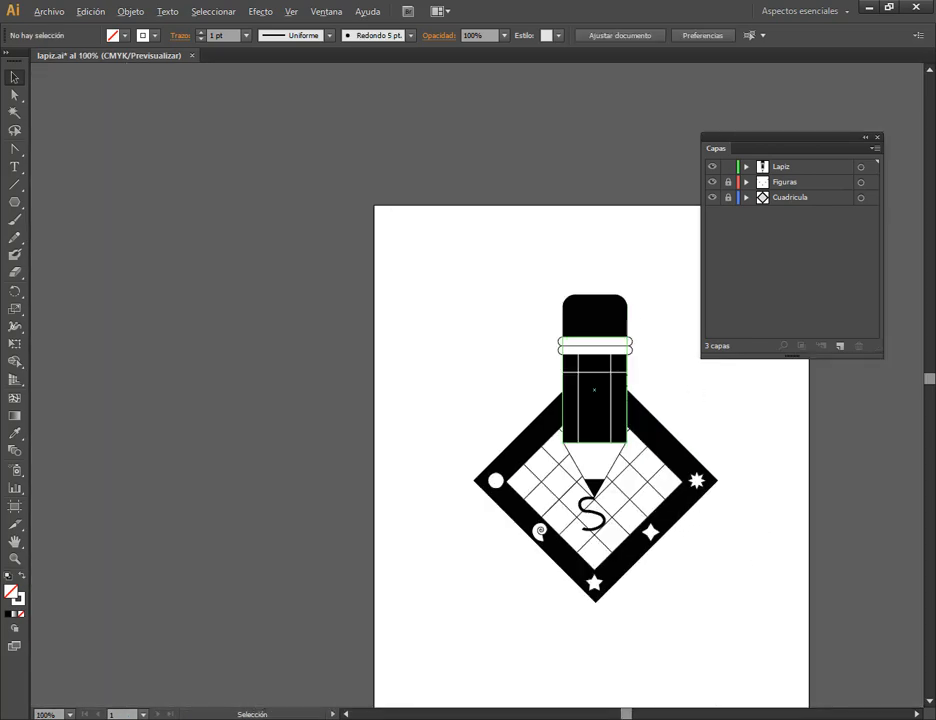
{"action": "left_click_drag", "start_coordinate": [729, 476], "coordinate": [574, 415]}
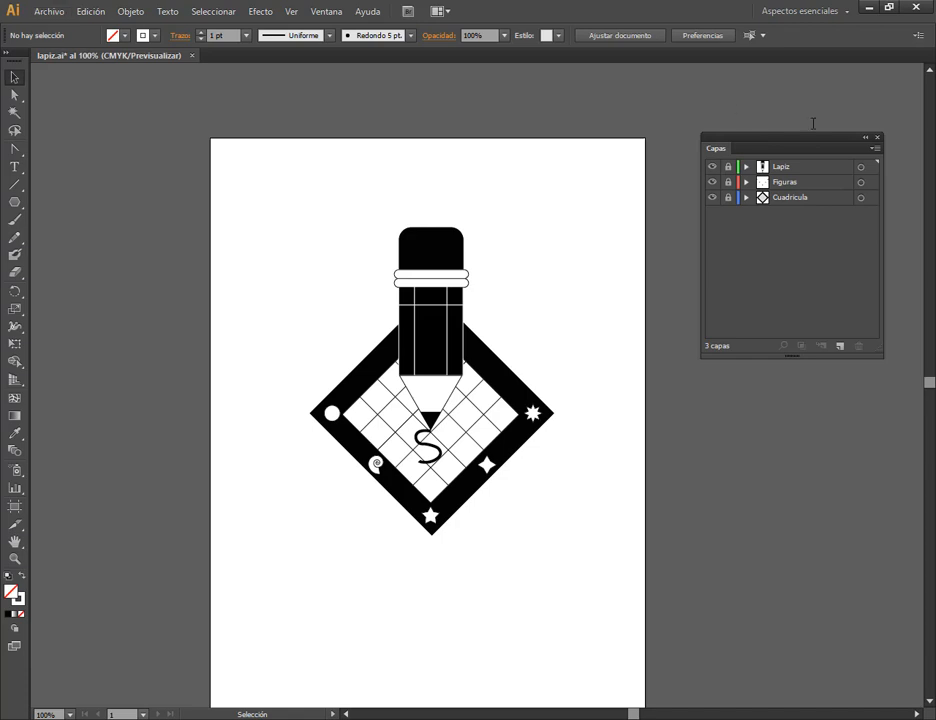
{"action": "left_click", "coordinate": [49, 11]}
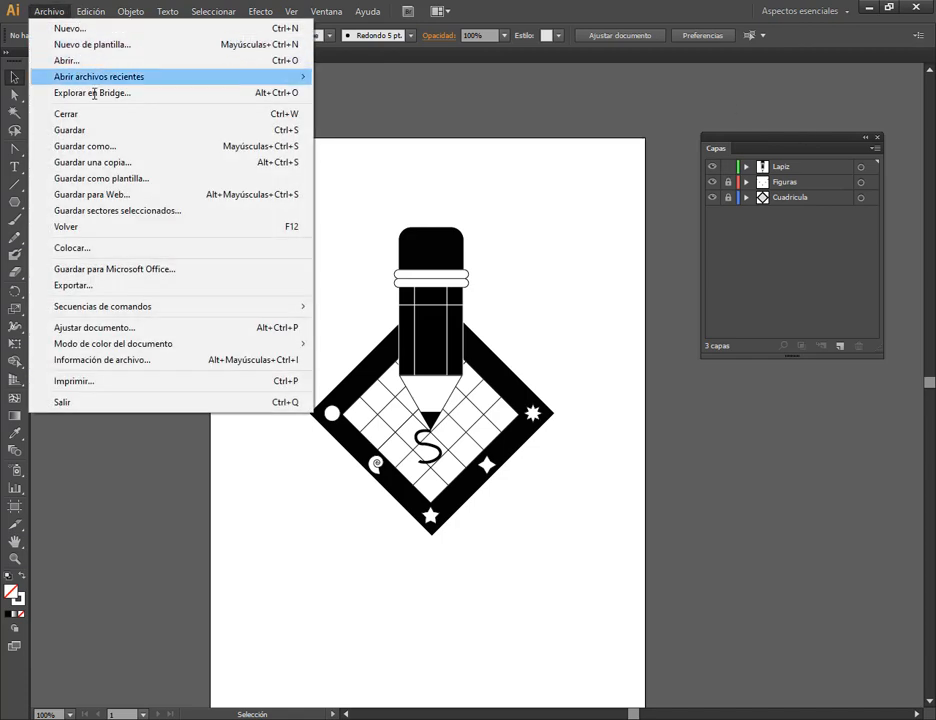
{"action": "left_click", "coordinate": [92, 131]}
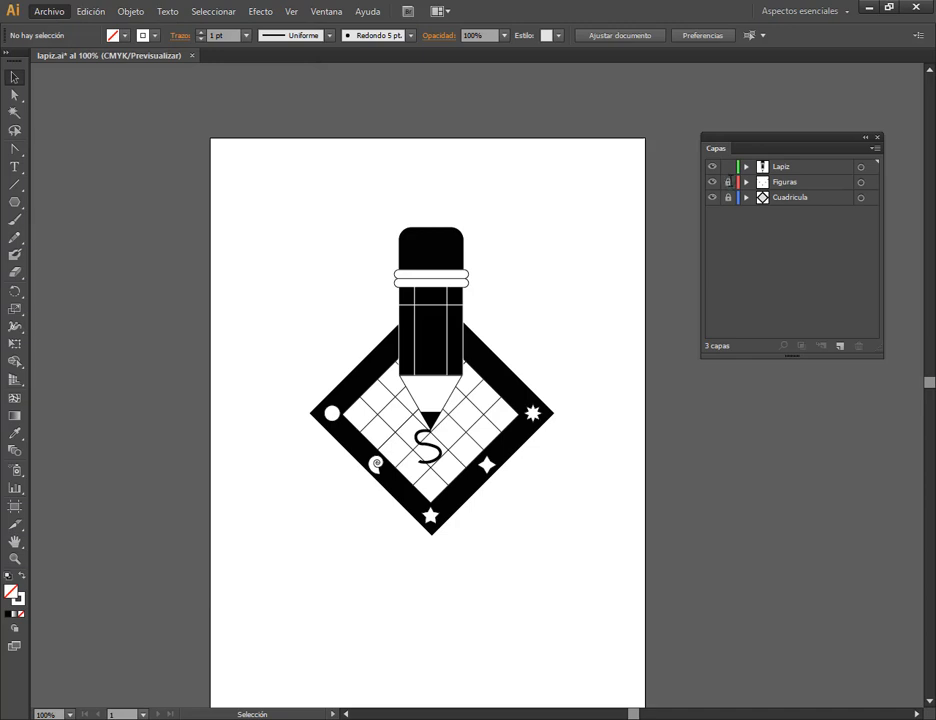
Unlock the Figuras and Cuadricula layers, select the whole pencil design and move it straight up toward the artboard's upper edge.
{"action": "left_click", "coordinate": [730, 182]}
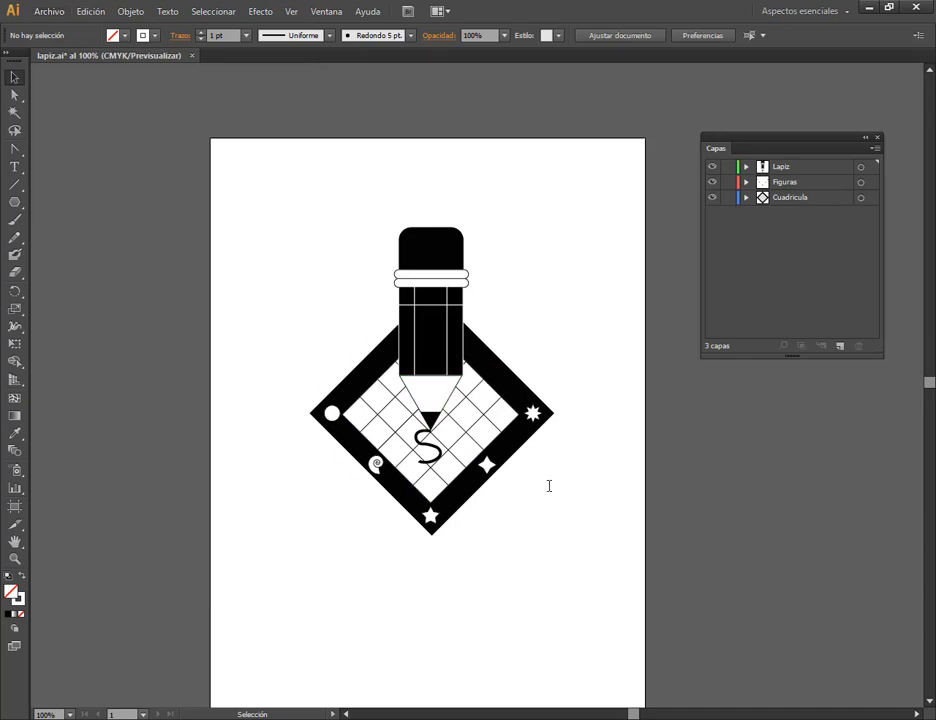
{"action": "left_click_drag", "start_coordinate": [548, 531], "coordinate": [499, 475]}
{"action": "left_click_drag", "start_coordinate": [197, 138], "coordinate": [594, 503]}
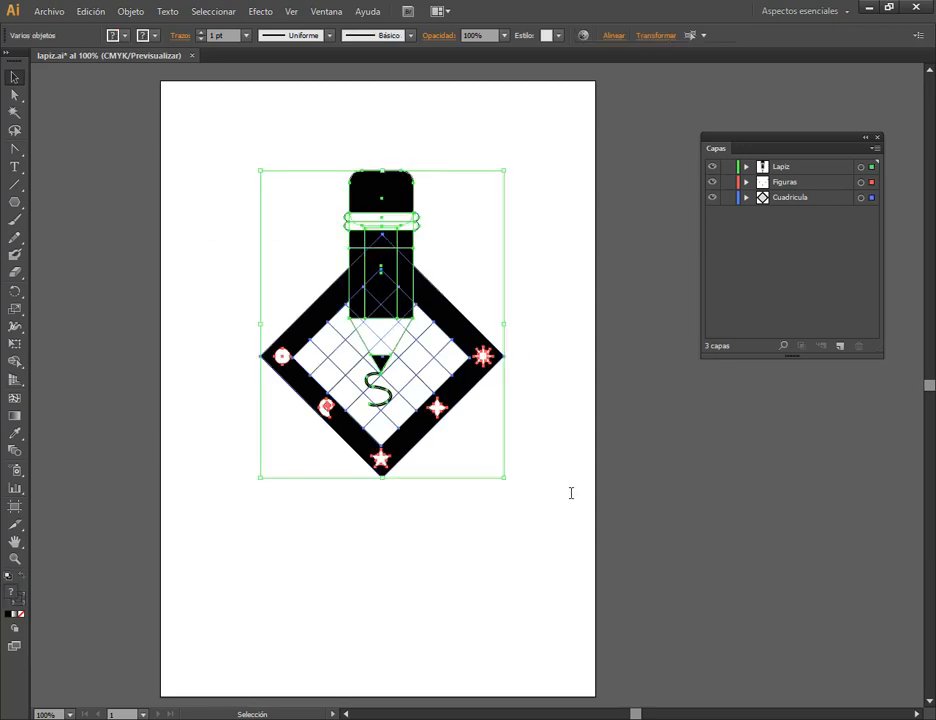
{"action": "left_click_drag", "start_coordinate": [389, 194], "coordinate": [389, 143]}
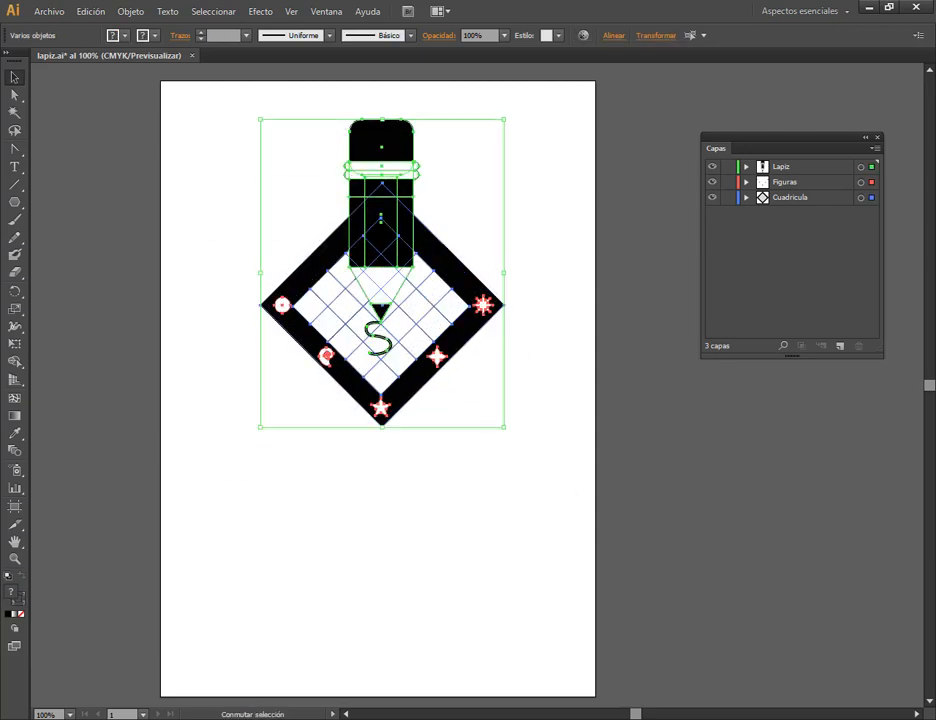
Nest the Lapiz, Figuras and Cuadricula layers inside a new layer named Lapiz 1 and collapse it.
{"action": "left_click", "coordinate": [777, 166]}
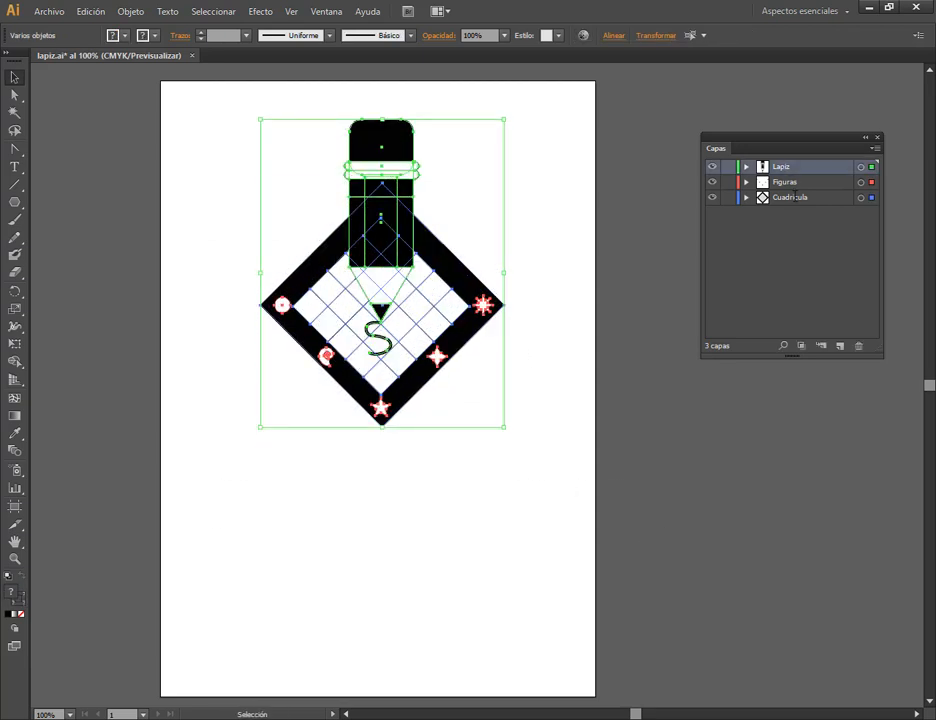
{"action": "left_click", "coordinate": [839, 346]}
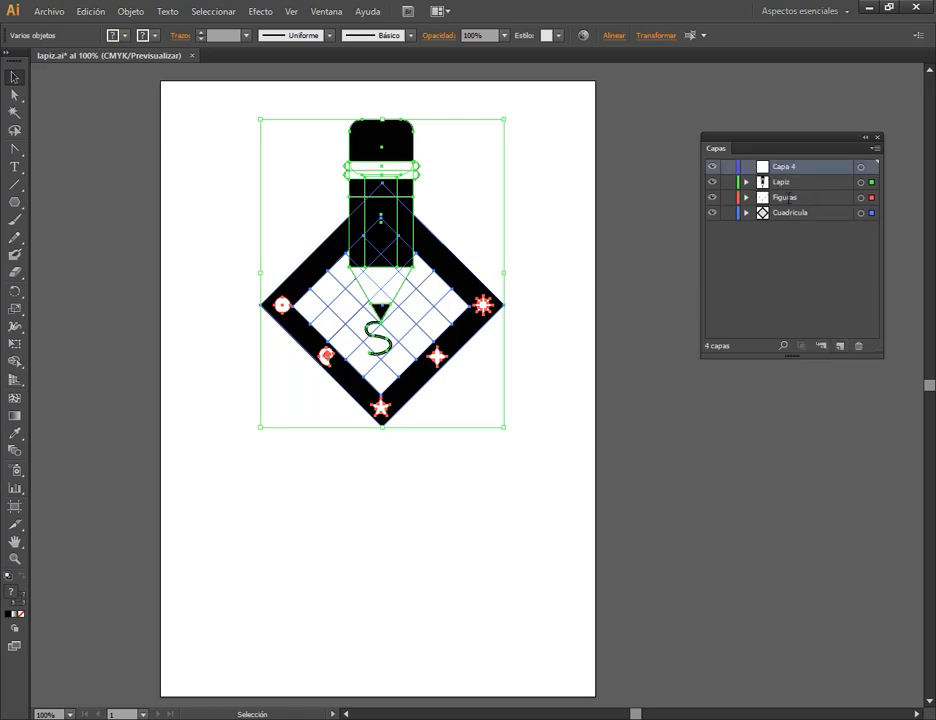
{"action": "left_click", "coordinate": [786, 181]}
{"action": "left_click", "coordinate": [793, 210], "text": "shift"}
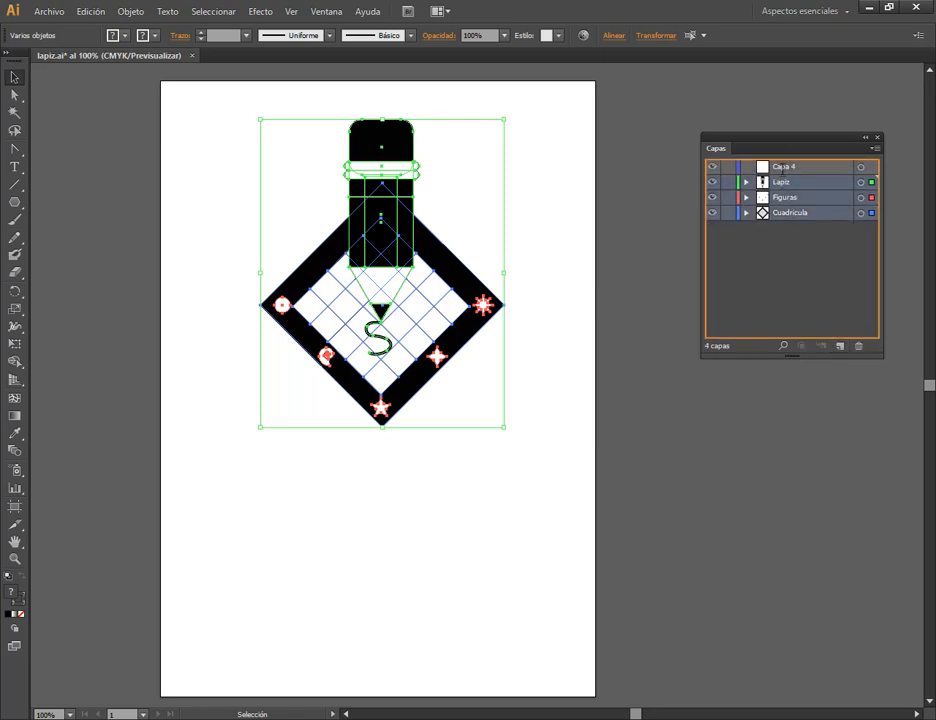
{"action": "left_click_drag", "start_coordinate": [793, 210], "coordinate": [786, 166]}
{"action": "double_click", "coordinate": [788, 167]}
{"action": "type", "text": "L"}
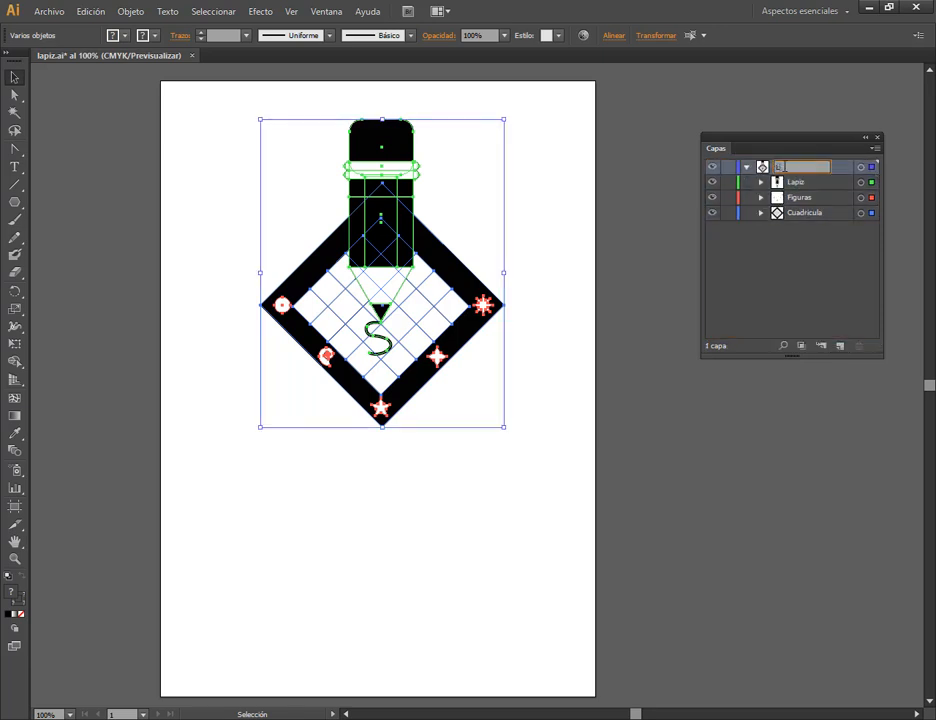
{"action": "type", "text": "apiz 1"}
{"action": "key", "text": "Return"}
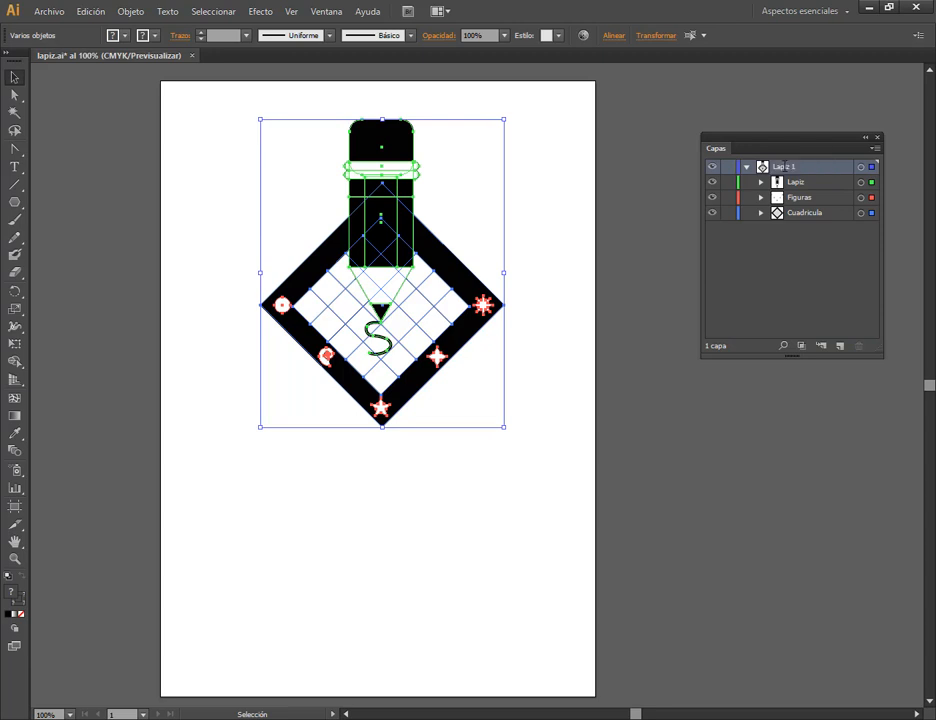
{"action": "left_click", "coordinate": [746, 166]}
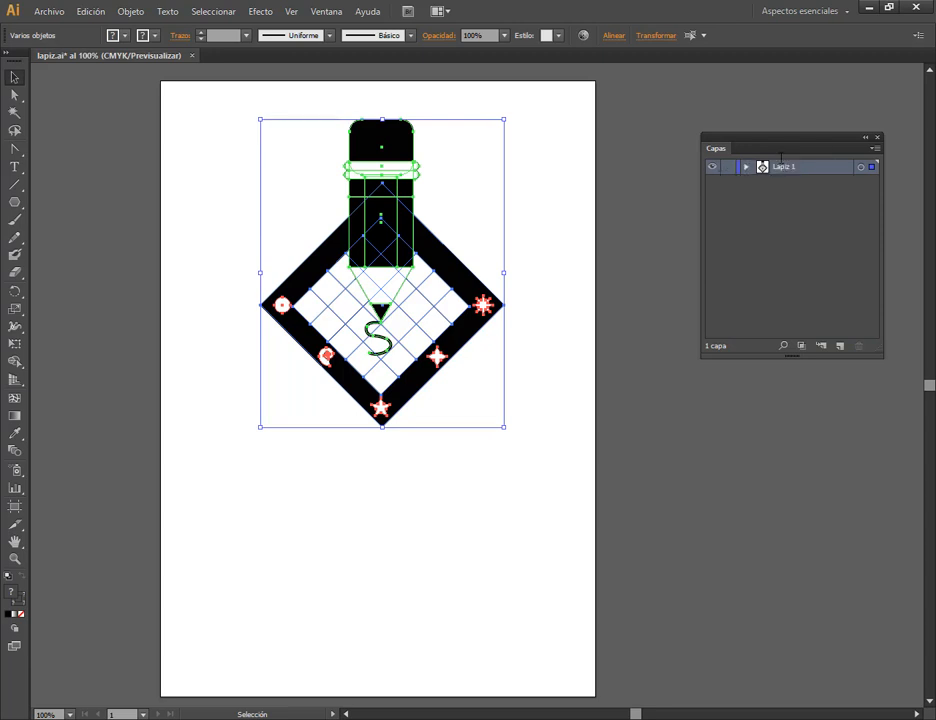
Duplicate the Lapiz 1 layer, rename the copy Lapiz 2, and lock the original layer.
{"action": "left_click_drag", "start_coordinate": [853, 341], "coordinate": [840, 345]}
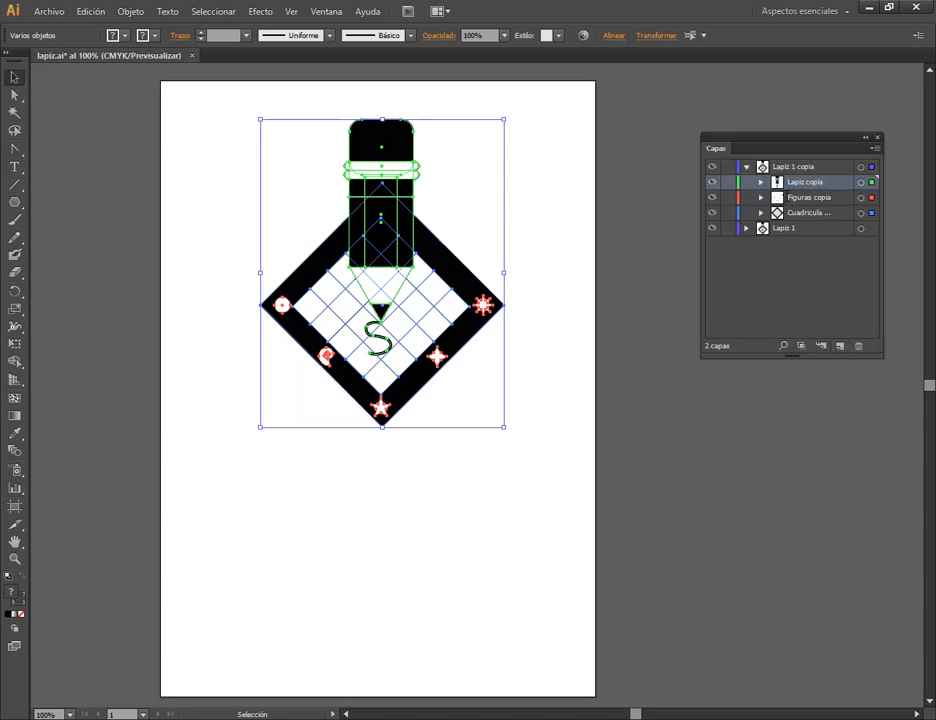
{"action": "left_click", "coordinate": [746, 167]}
{"action": "double_click", "coordinate": [798, 167]}
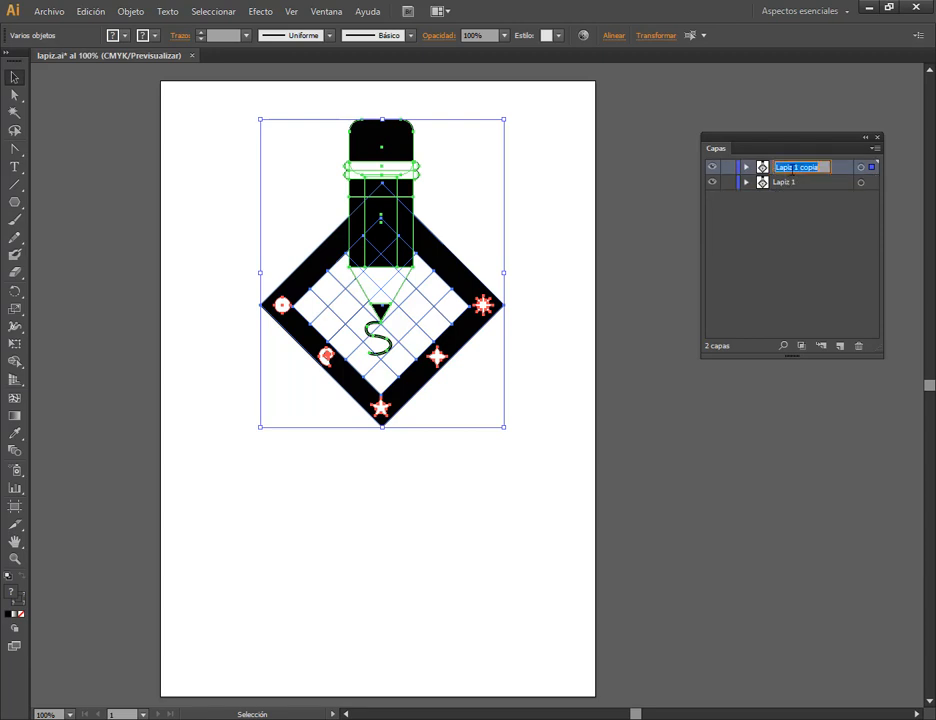
{"action": "type", "text": "Lapiz 2"}
{"action": "key", "text": "Return"}
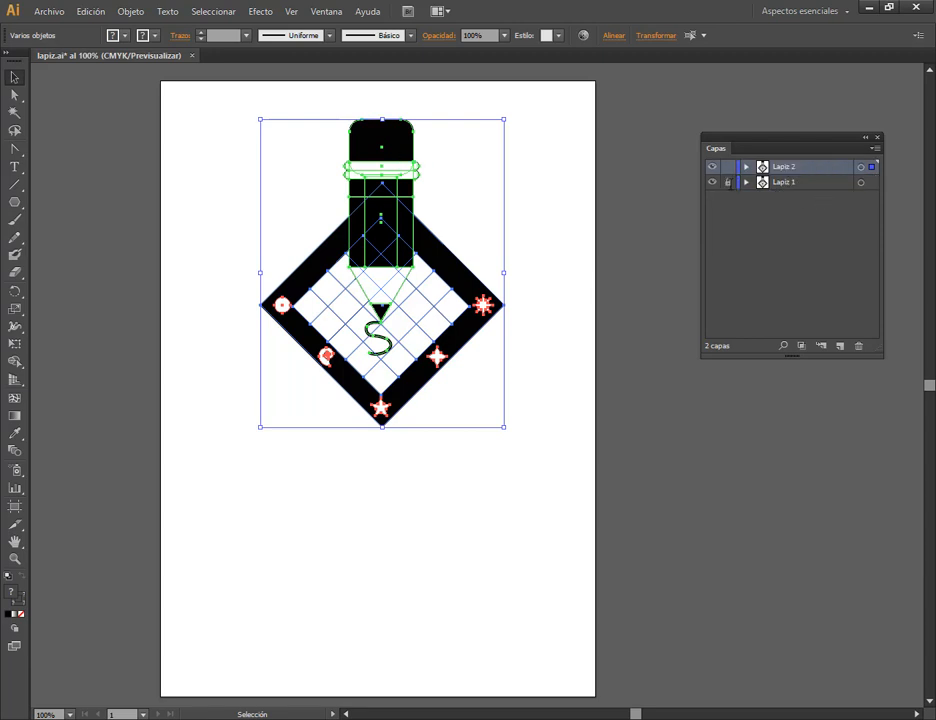
Move the Lapiz 2 copy below the original design and scale it down to about a third of its size.
{"action": "left_click_drag", "start_coordinate": [400, 130], "coordinate": [400, 399]}
{"action": "mouse_move", "coordinate": [505, 388]}
{"action": "left_mouse_down"}
{"action": "mouse_move", "coordinate": [474, 483]}
{"action": "mouse_move", "coordinate": [480, 493]}
{"action": "mouse_move", "coordinate": [455, 495]}
{"action": "mouse_move", "coordinate": [410, 527]}
{"action": "mouse_move", "coordinate": [412, 553]}
{"action": "left_mouse_up"}
{"action": "left_click", "coordinate": [440, 613]}
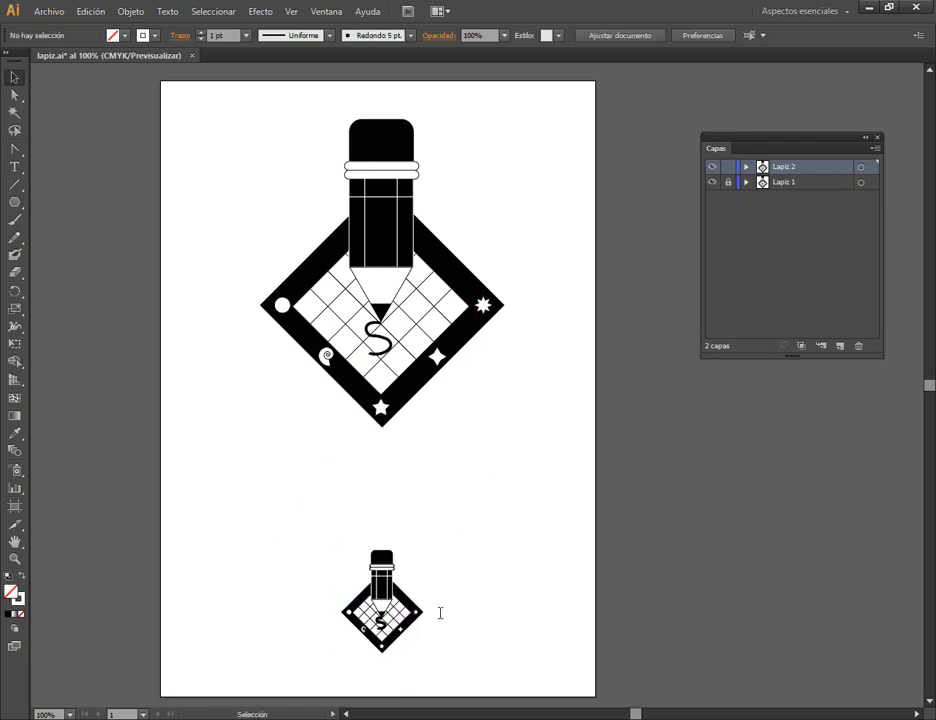
Select the entire small pencil design and move it up closer to the large one.
{"action": "left_click", "coordinate": [381, 558]}
{"action": "left_click_drag", "start_coordinate": [428, 600], "coordinate": [460, 474]}
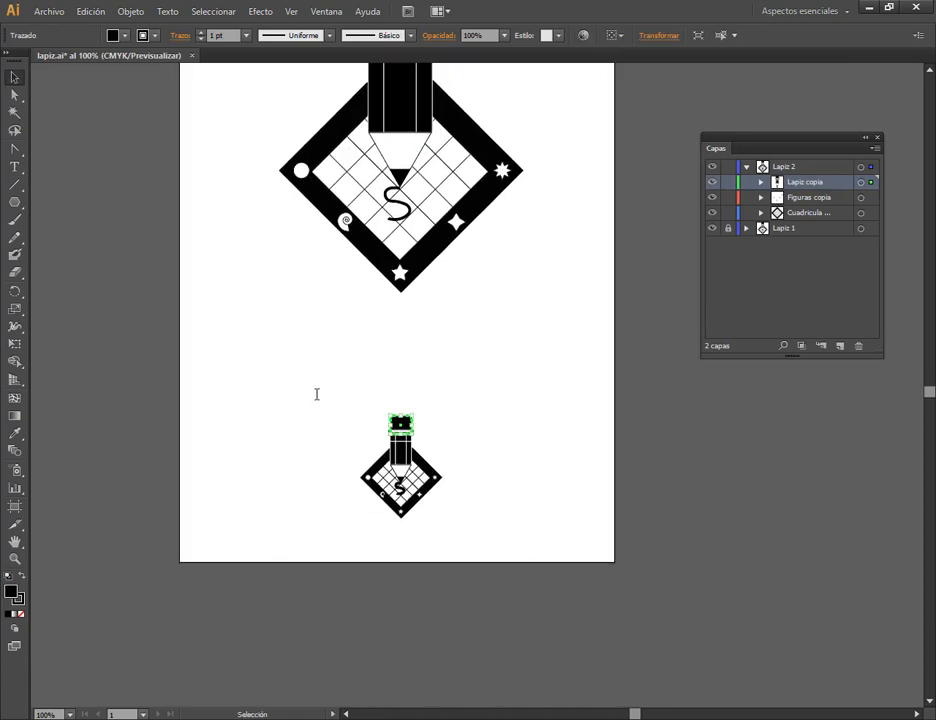
{"action": "left_click_drag", "start_coordinate": [298, 388], "coordinate": [528, 563]}
{"action": "mouse_move", "coordinate": [446, 418]}
{"action": "left_mouse_down"}
{"action": "mouse_move", "coordinate": [440, 412]}
{"action": "mouse_move", "coordinate": [439, 424]}
{"action": "left_mouse_up"}
{"action": "left_click", "coordinate": [450, 482]}
{"action": "scroll", "coordinate": [450, 482], "scroll_direction": "up", "scroll_amount": 4}
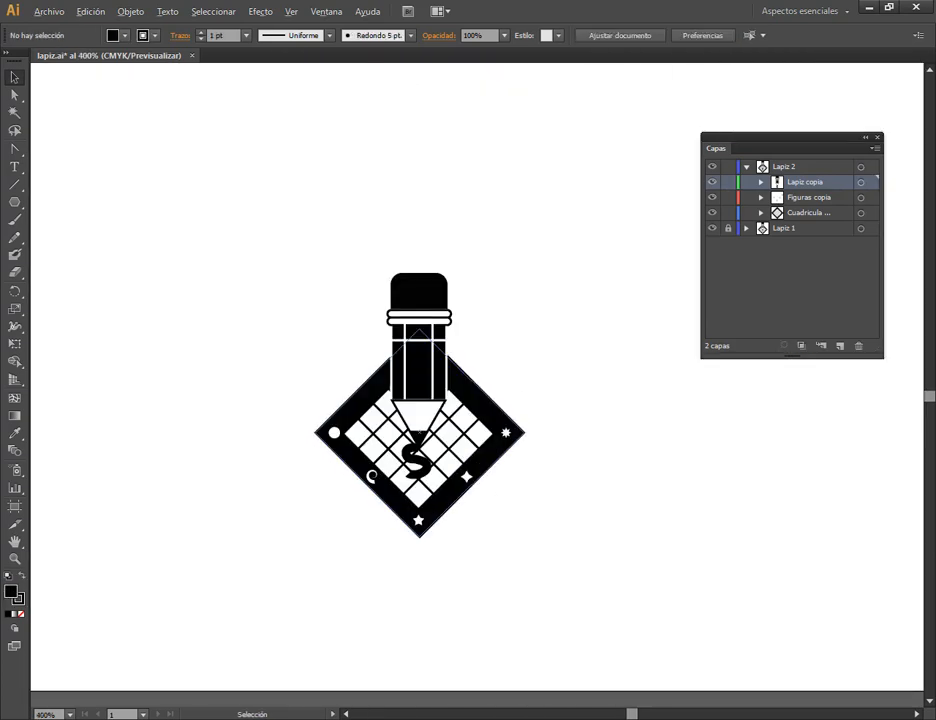
{"action": "key", "text": "a"}
{"action": "key", "text": "ctrl+a"}
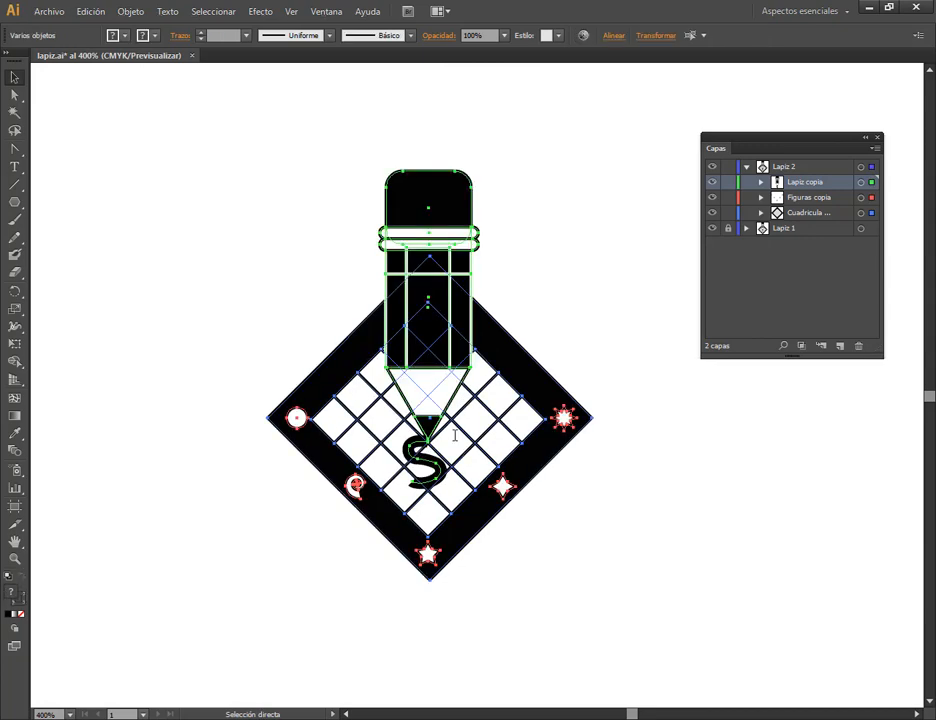
{"action": "key", "text": "v"}
{"action": "scroll", "coordinate": [575, 333], "scroll_direction": "down", "scroll_amount": 4}
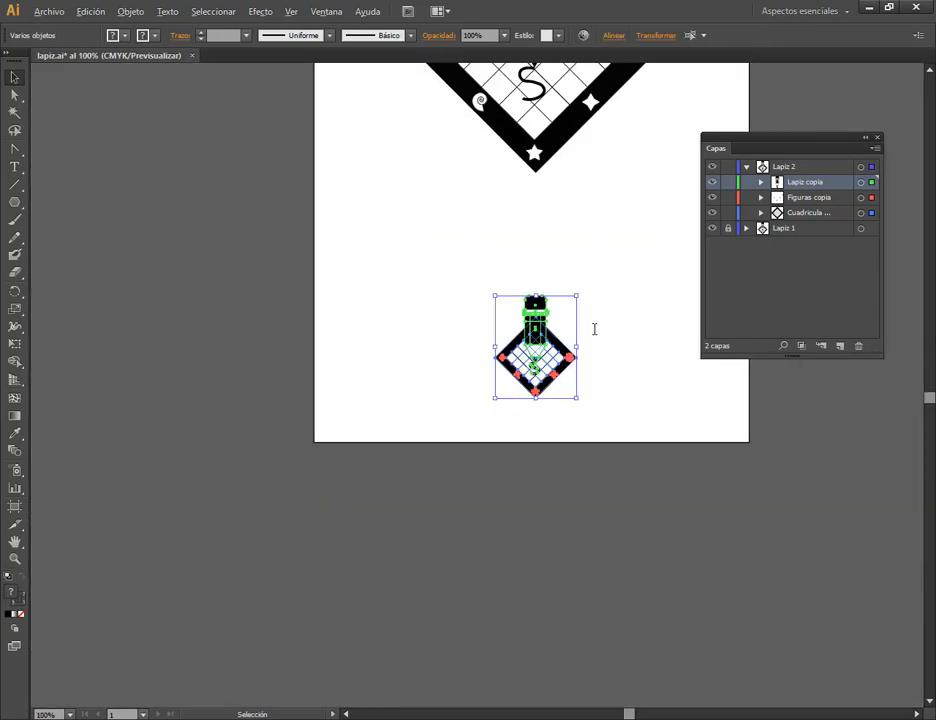
{"action": "key", "text": "ctrl+z"}
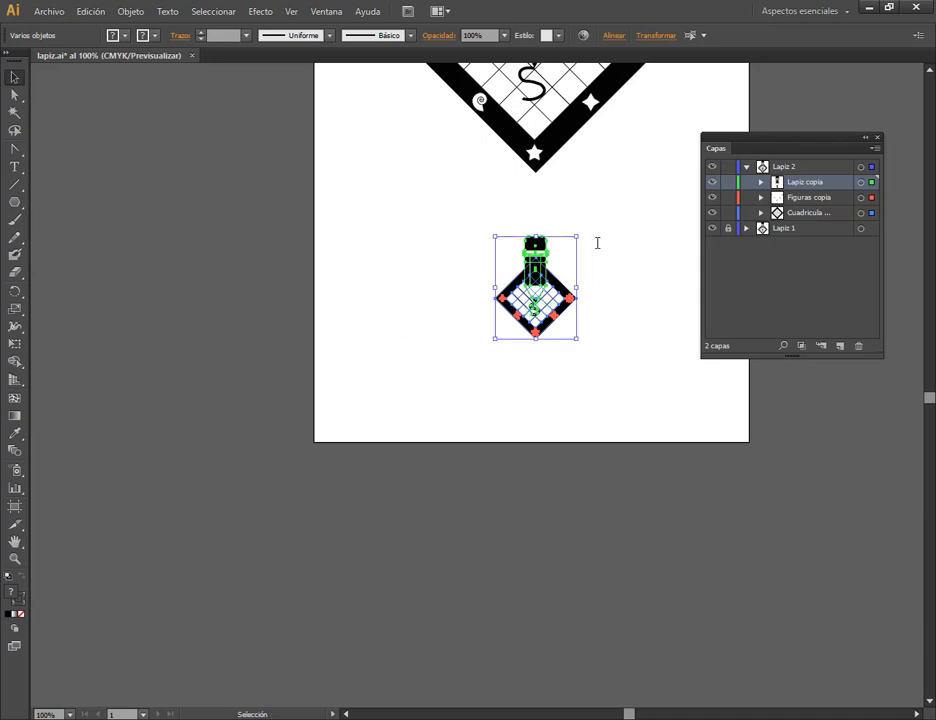
{"action": "left_click", "coordinate": [663, 248]}
Examine the large pencil's metal bands up close, view the whole artboard, and collapse the Lapiz 2 layer.
{"action": "left_click_drag", "start_coordinate": [619, 191], "coordinate": [579, 387]}
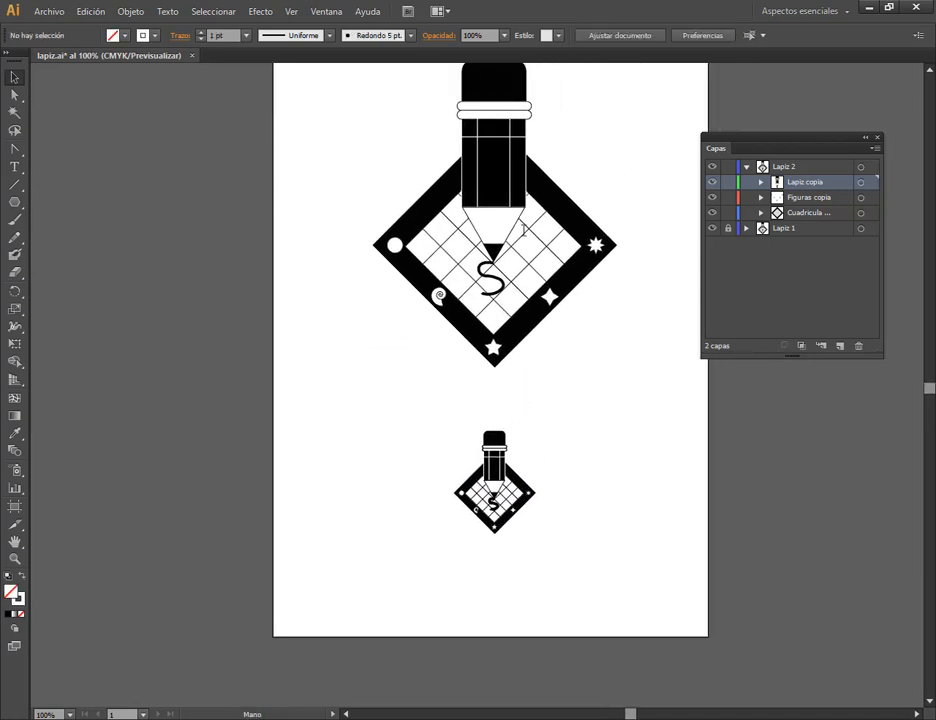
{"action": "left_click_drag", "start_coordinate": [579, 206], "coordinate": [579, 344]}
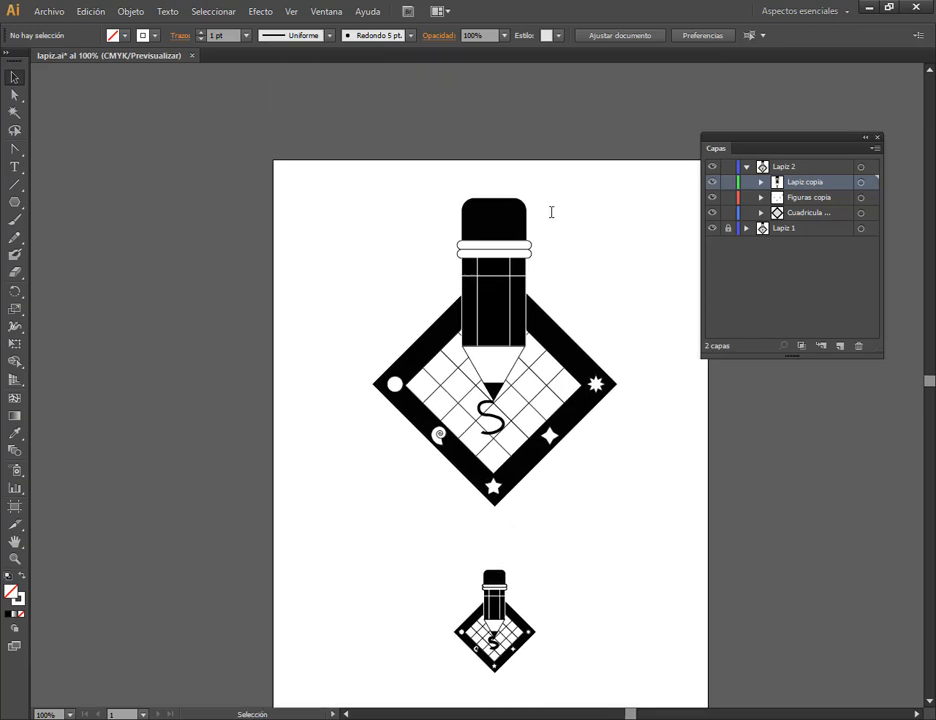
{"action": "scroll", "coordinate": [560, 270], "scroll_direction": "up", "scroll_amount": 4, "text": "alt"}
{"action": "scroll", "coordinate": [287, 95], "scroll_direction": "up", "scroll_amount": 4}
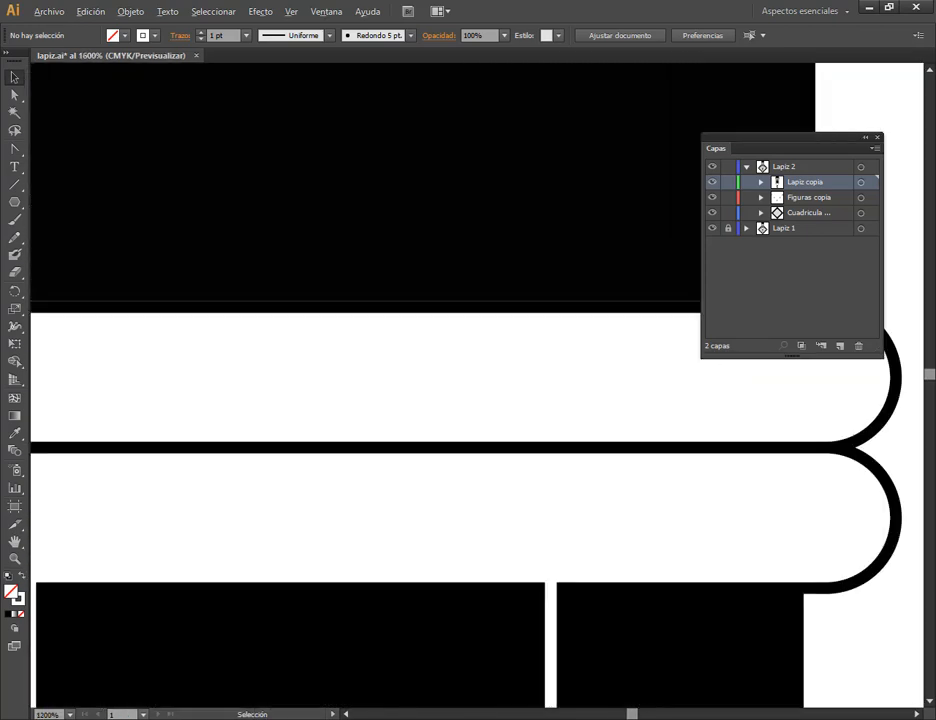
{"action": "scroll", "coordinate": [480, 268], "scroll_direction": "up", "scroll_amount": 4}
{"action": "scroll", "coordinate": [637, 344], "scroll_direction": "down", "scroll_amount": 8}
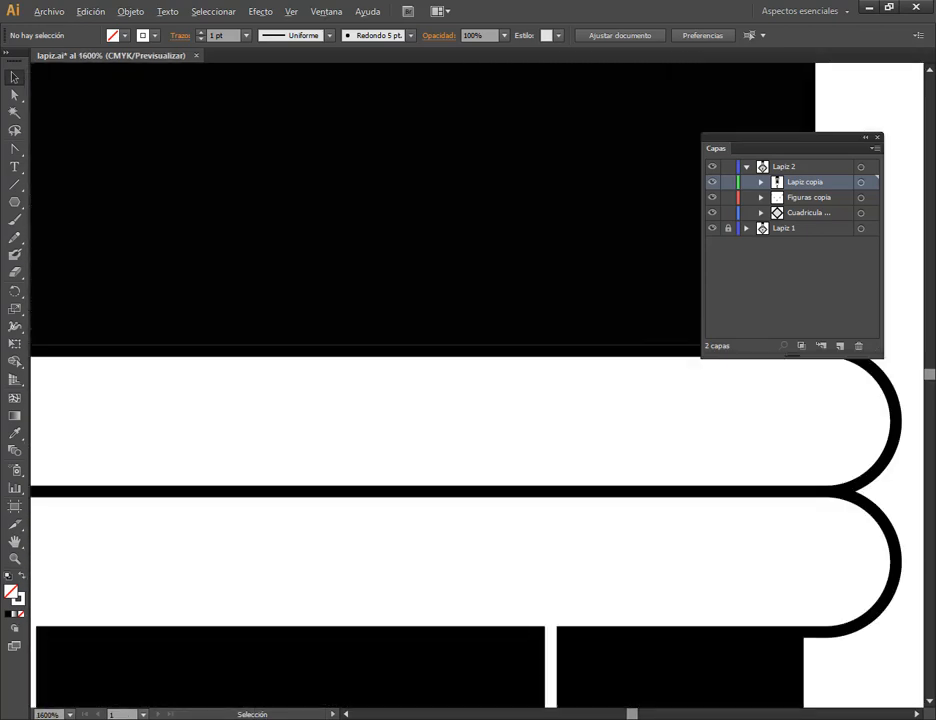
{"action": "scroll", "coordinate": [535, 435], "scroll_direction": "down", "scroll_amount": 4}
{"action": "scroll", "coordinate": [536, 435], "scroll_direction": "down", "scroll_amount": 1}
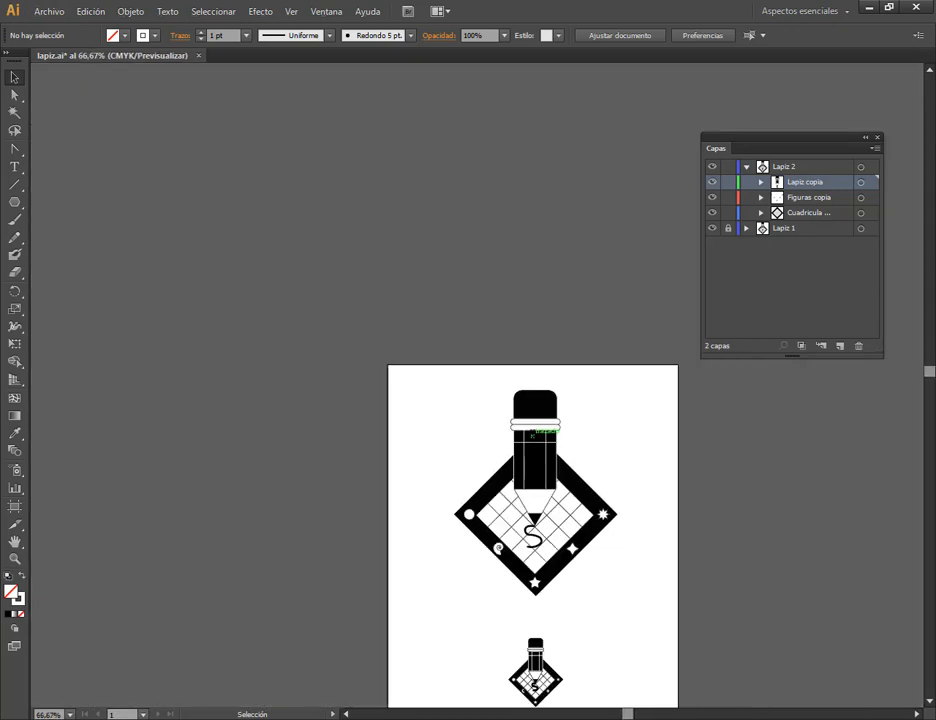
{"action": "left_click_drag", "start_coordinate": [619, 543], "coordinate": [535, 387]}
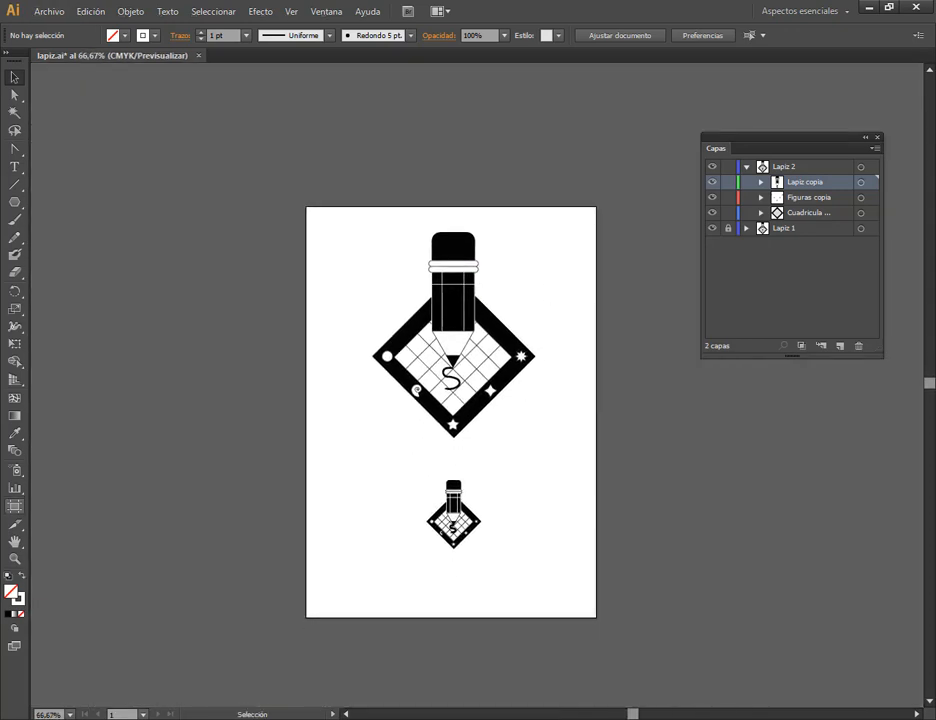
{"action": "left_click", "coordinate": [746, 167]}
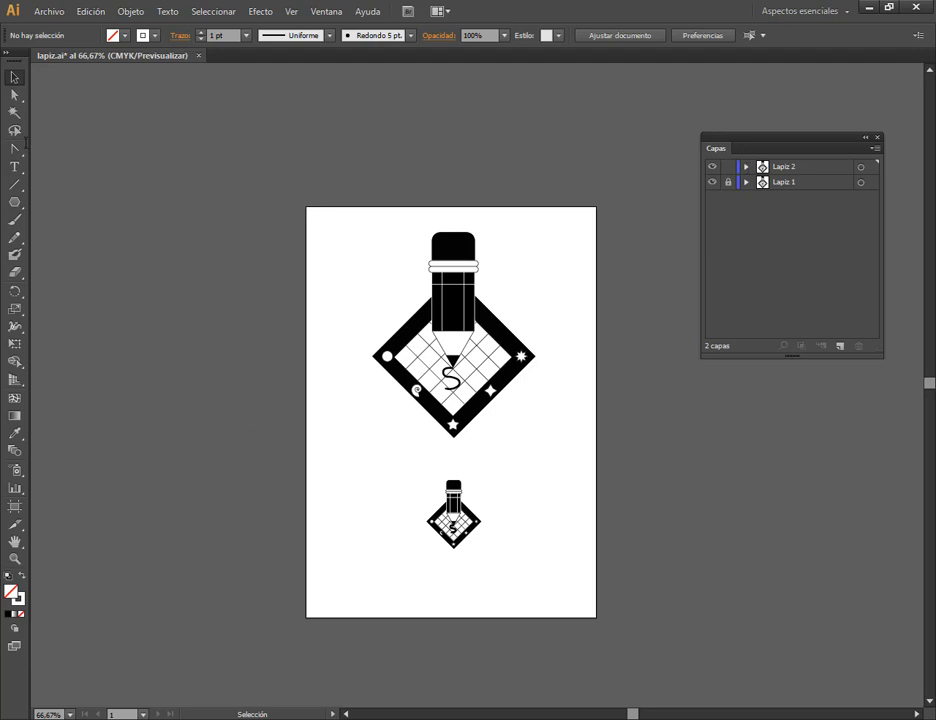
Start a Save for Web export of the artboard, preview JPEG and PNG-24 output, and choose JPEG as the format.
{"action": "left_click", "coordinate": [50, 13]}
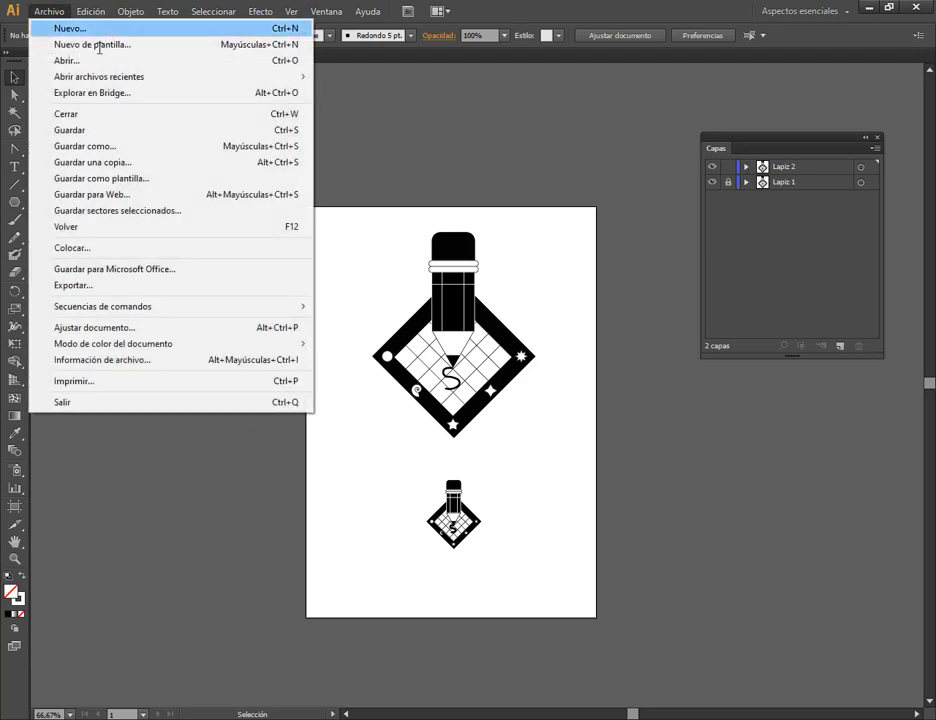
{"action": "left_click", "coordinate": [115, 195]}
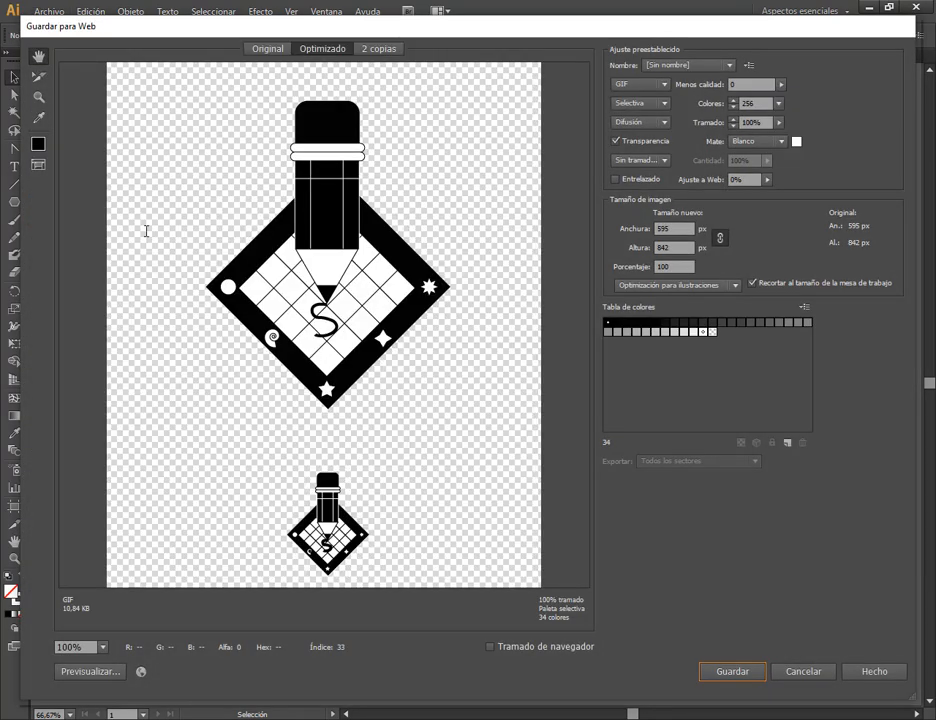
{"action": "left_click", "coordinate": [640, 84]}
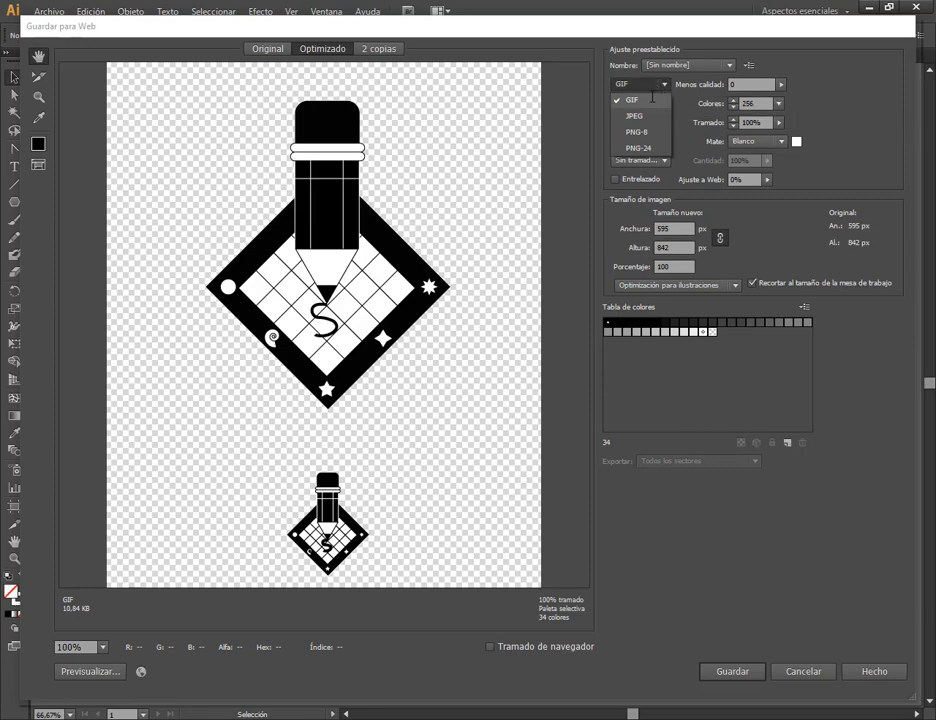
{"action": "left_click", "coordinate": [647, 116]}
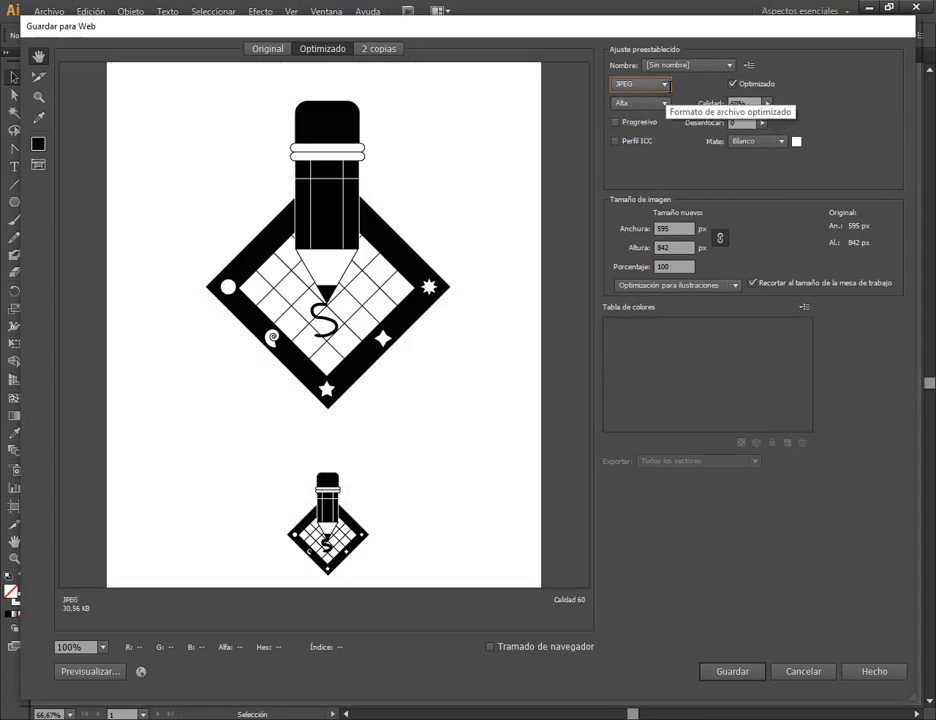
{"action": "left_click", "coordinate": [640, 84]}
{"action": "left_click", "coordinate": [660, 147]}
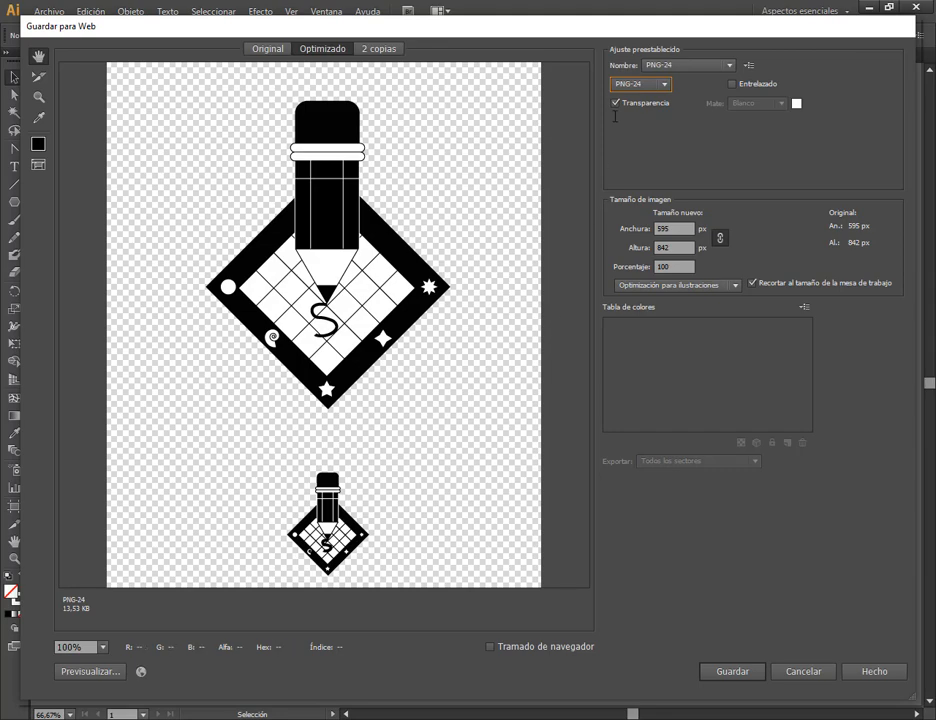
{"action": "left_click", "coordinate": [640, 84]}
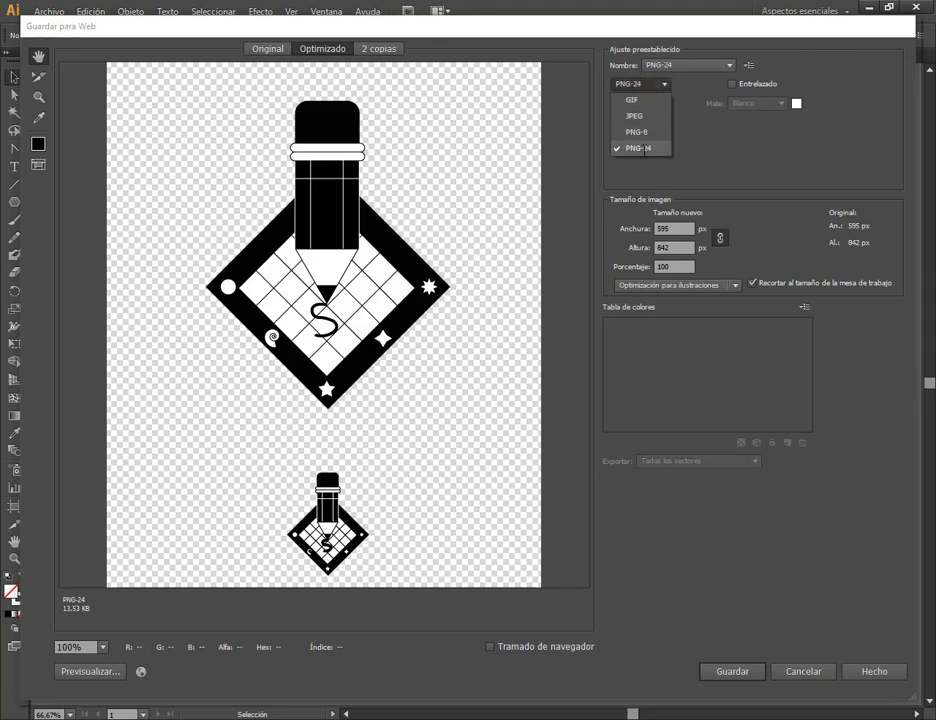
{"action": "left_click", "coordinate": [634, 115]}
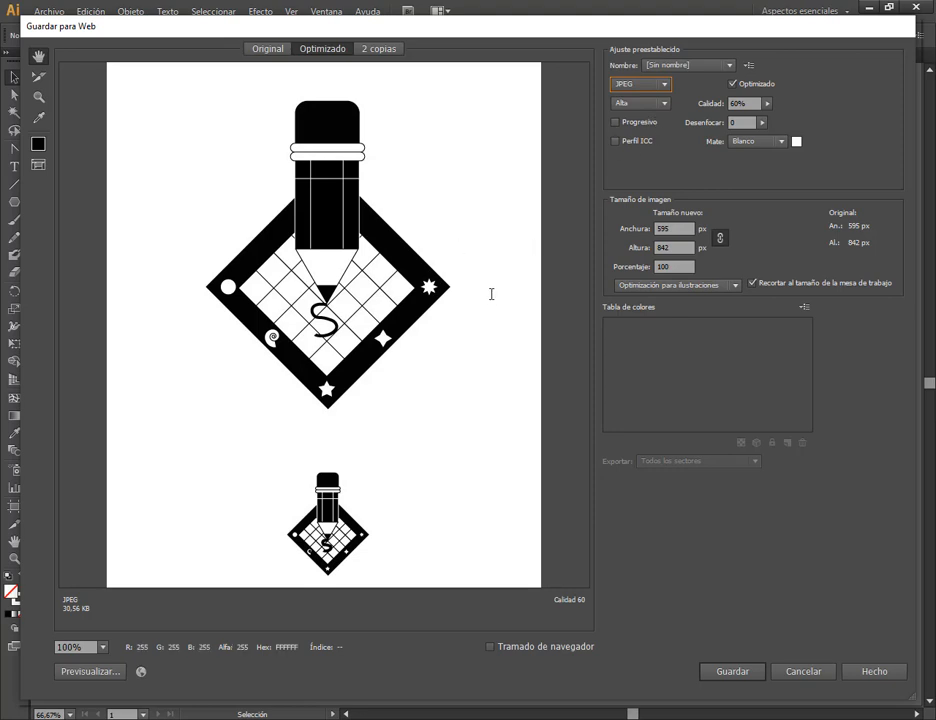
Save the optimized image as lapiz.jpg in the Escritorio folder.
{"action": "left_click", "coordinate": [733, 671]}
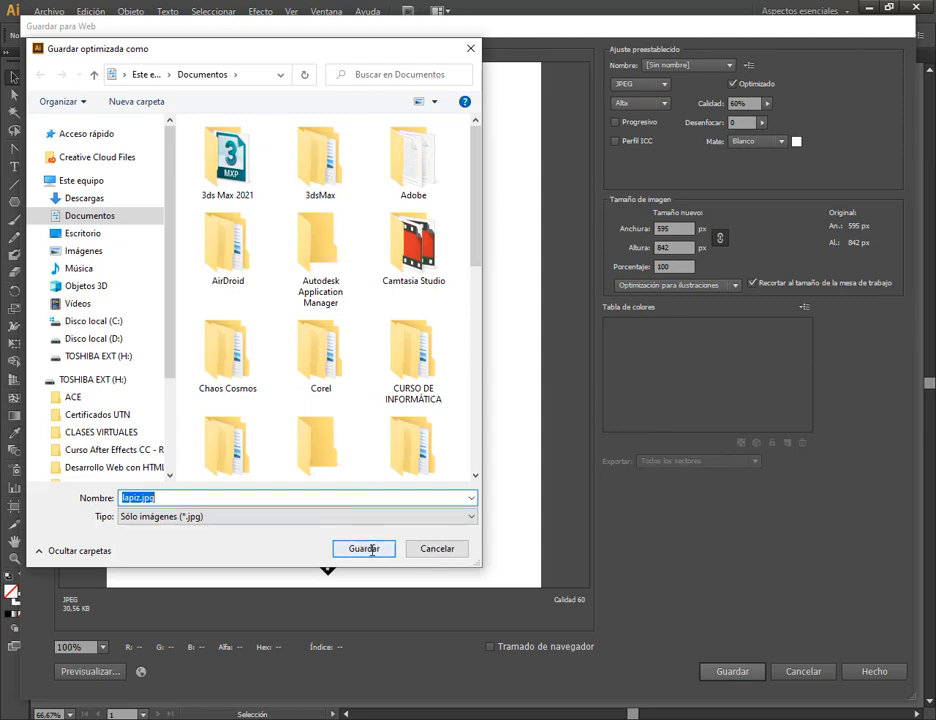
{"action": "left_click", "coordinate": [85, 234]}
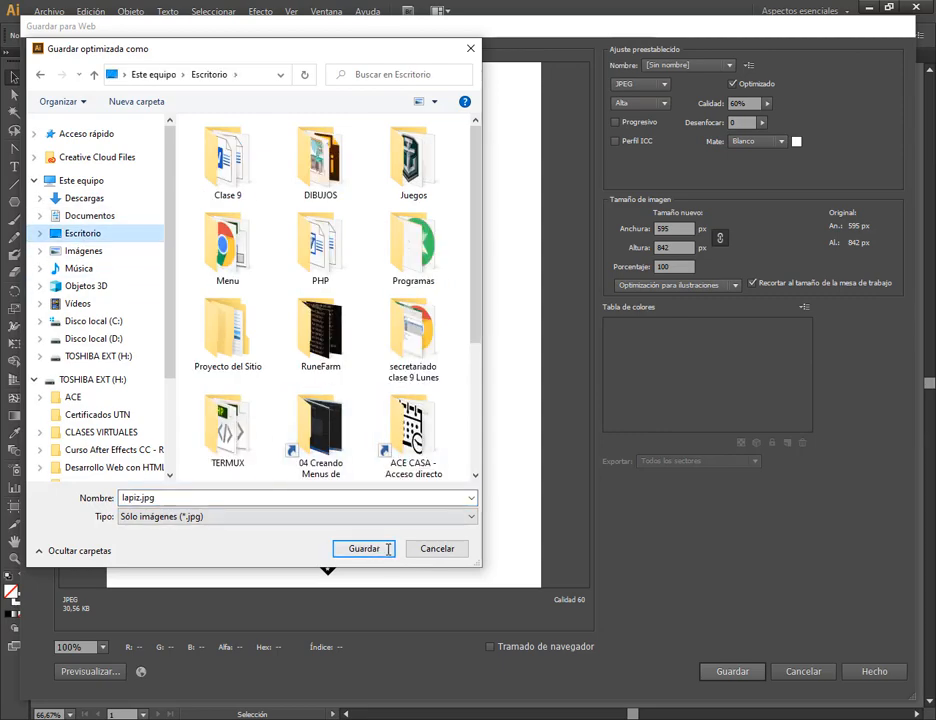
{"action": "left_click", "coordinate": [328, 548]}
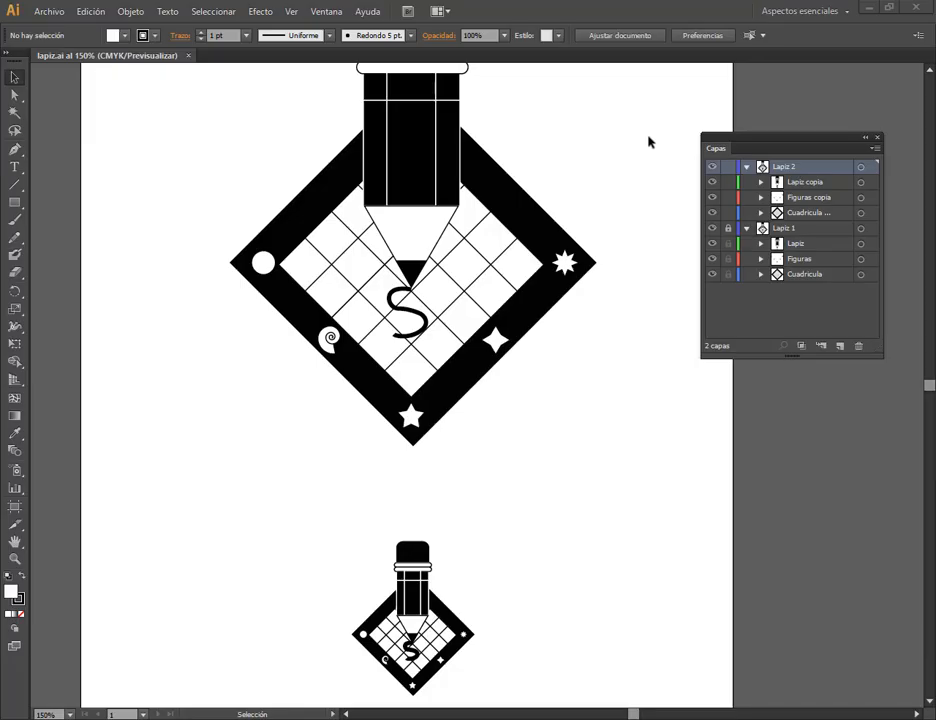
Unlock the Lapiz 1 layer and inspect the stroke weights of the small design's spiral and letter S.
{"action": "left_click", "coordinate": [728, 229]}
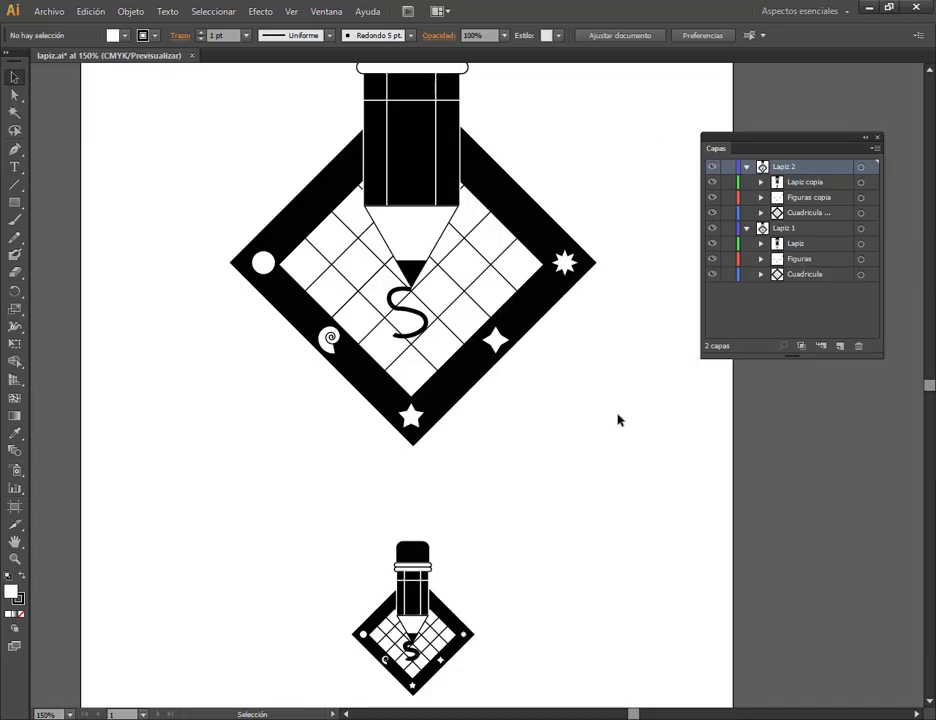
{"action": "scroll", "coordinate": [612, 425], "scroll_direction": "down", "scroll_amount": 1}
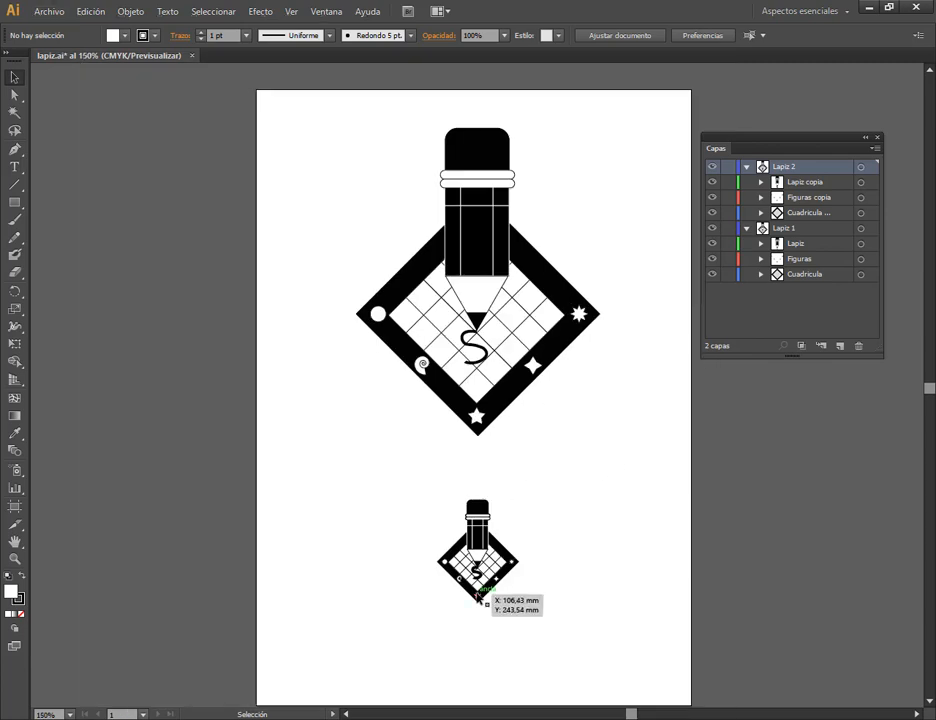
{"action": "scroll", "coordinate": [505, 594], "scroll_direction": "up", "scroll_amount": 7}
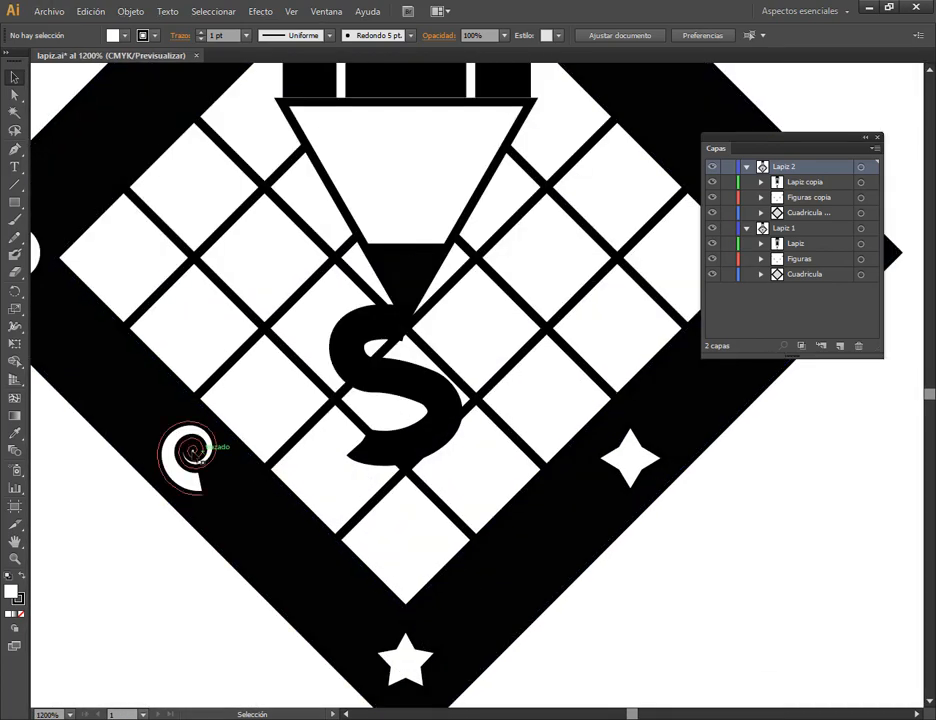
{"action": "left_click", "coordinate": [190, 452]}
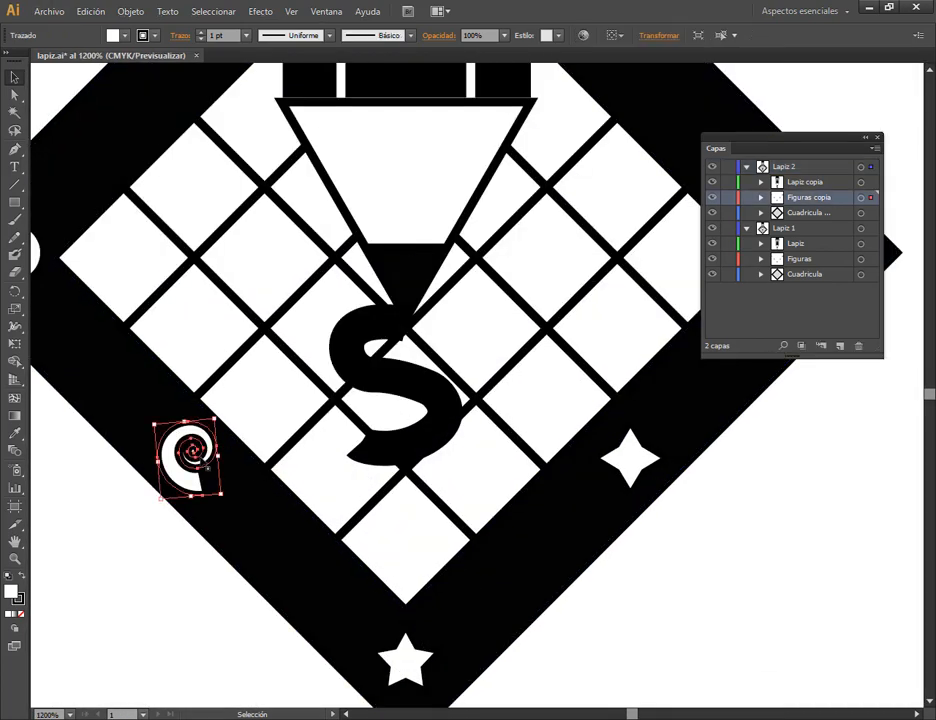
{"action": "left_click", "coordinate": [424, 382]}
{"action": "left_click_drag", "start_coordinate": [288, 468], "coordinate": [420, 478]}
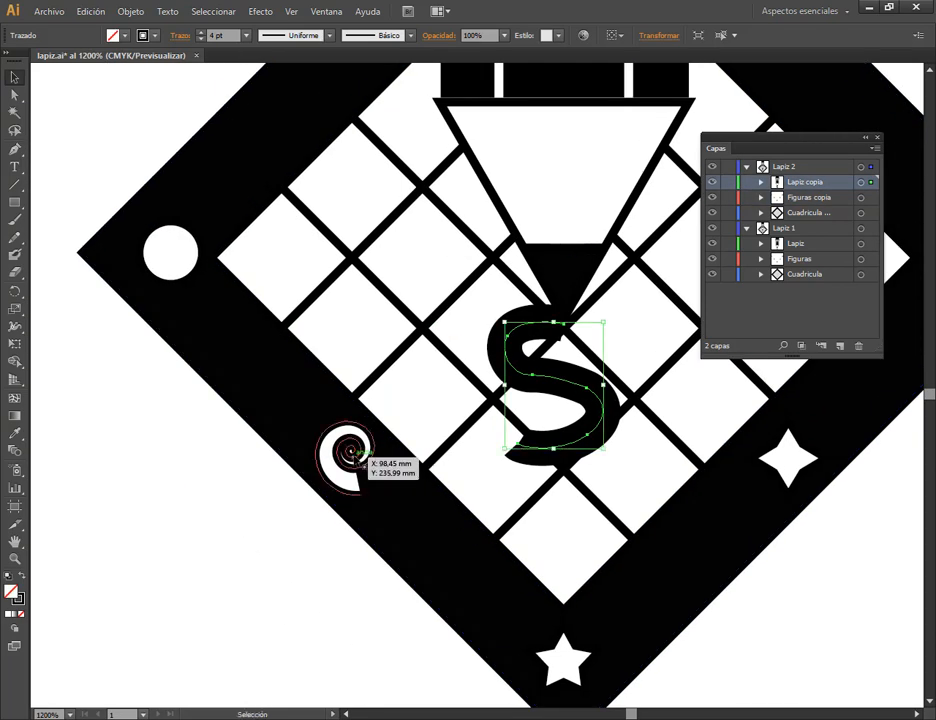
{"action": "scroll", "coordinate": [478, 380], "scroll_direction": "down", "scroll_amount": 7}
{"action": "scroll", "coordinate": [480, 250], "scroll_direction": "up", "scroll_amount": 1}
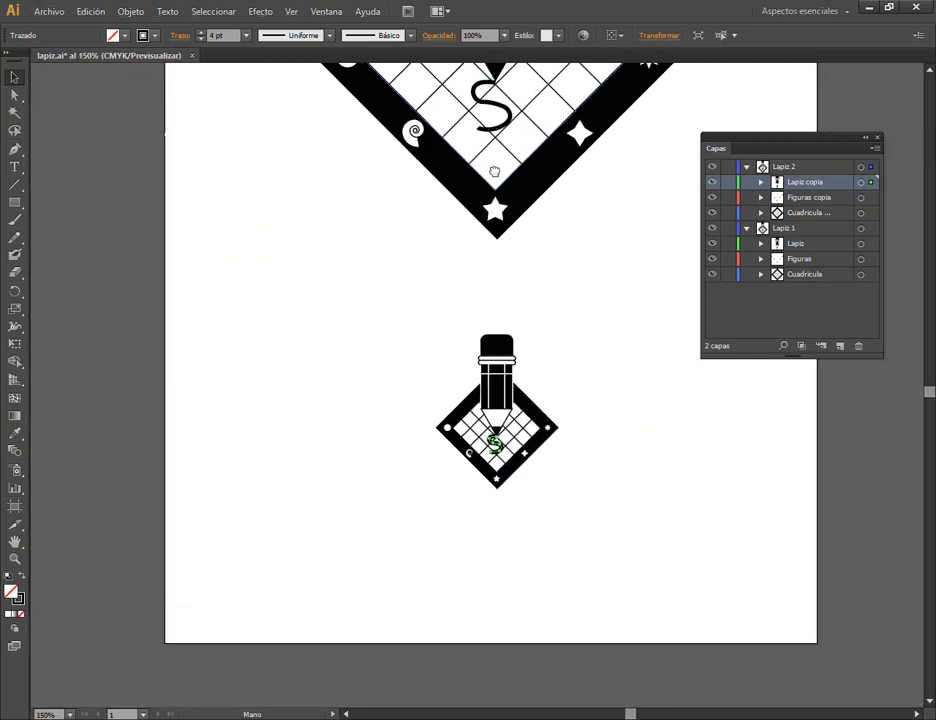
Compare the large design's spiral up close with the spiral in the reduced copy.
{"action": "left_click", "coordinate": [412, 136]}
{"action": "scroll", "coordinate": [416, 124], "scroll_direction": "up", "scroll_amount": 3}
{"action": "scroll", "coordinate": [420, 119], "scroll_direction": "up", "scroll_amount": 1}
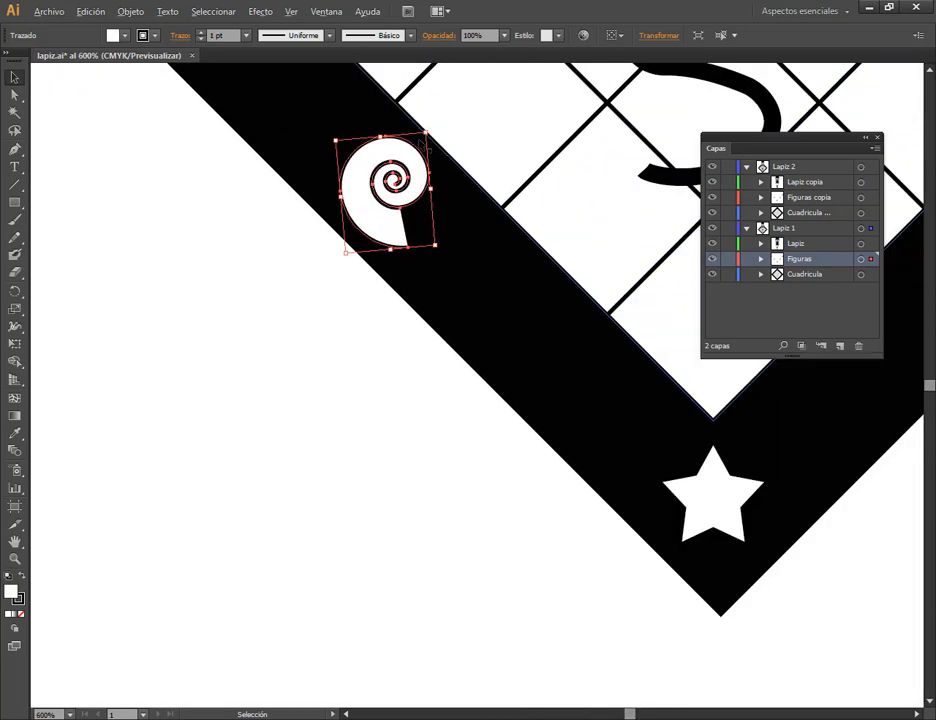
{"action": "left_click", "coordinate": [338, 278]}
{"action": "scroll", "coordinate": [465, 404], "scroll_direction": "down", "scroll_amount": 4}
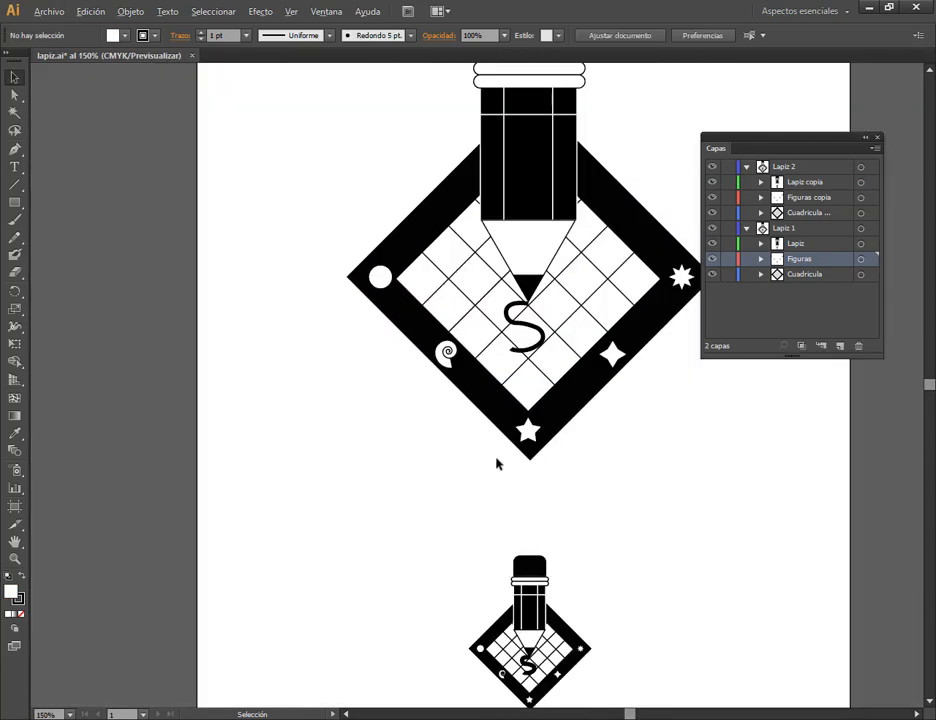
{"action": "scroll", "coordinate": [511, 701], "scroll_direction": "up", "scroll_amount": 4}
{"action": "scroll", "coordinate": [519, 663], "scroll_direction": "up", "scroll_amount": 4}
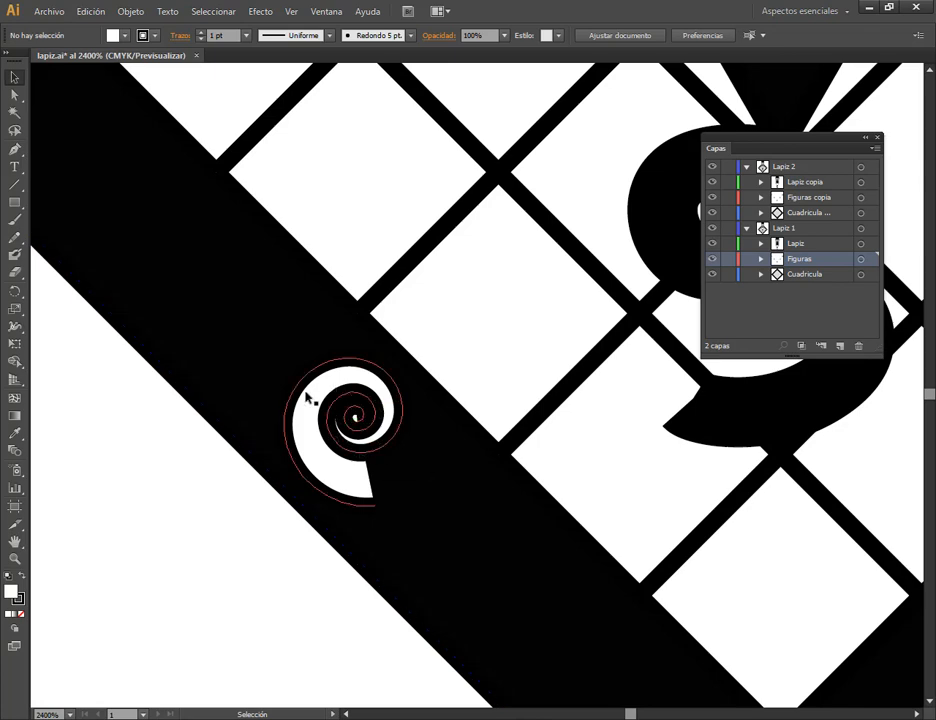
{"action": "scroll", "coordinate": [683, 497], "scroll_direction": "down", "scroll_amount": 5}
{"action": "scroll", "coordinate": [683, 493], "scroll_direction": "down", "scroll_amount": 4}
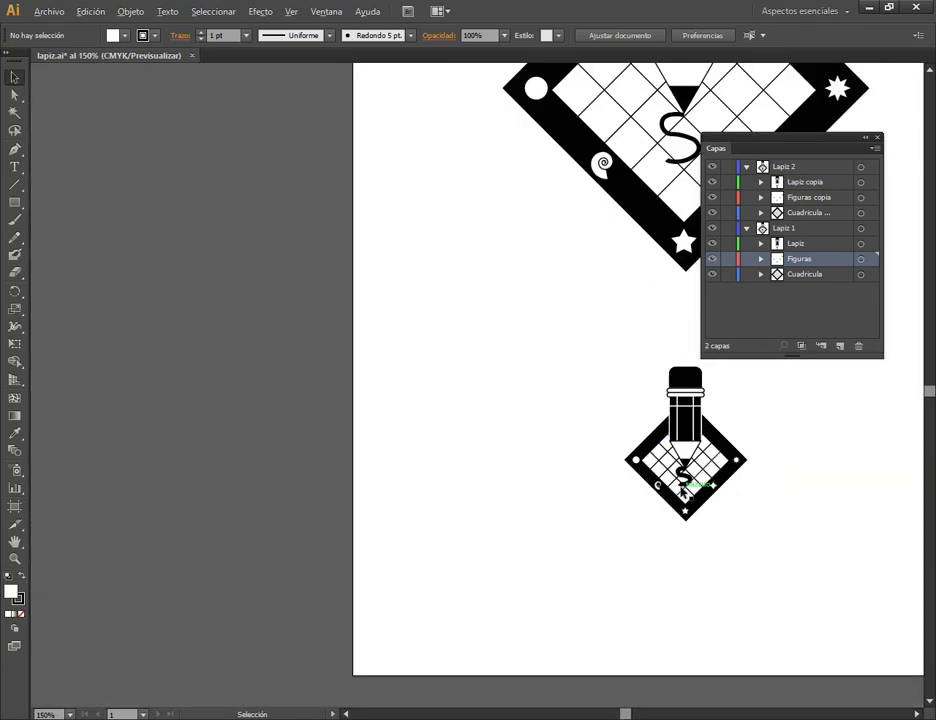
{"action": "left_click_drag", "start_coordinate": [742, 512], "coordinate": [640, 483]}
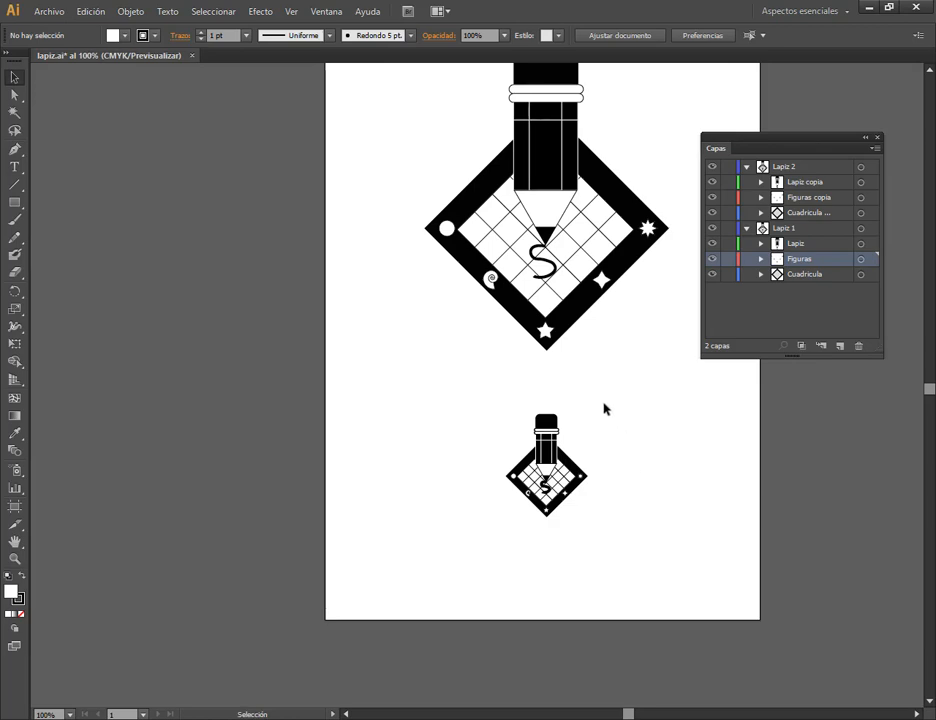
Collapse both pencil layers and delete the Lapiz 2 layer together with its artwork.
{"action": "left_click", "coordinate": [786, 229]}
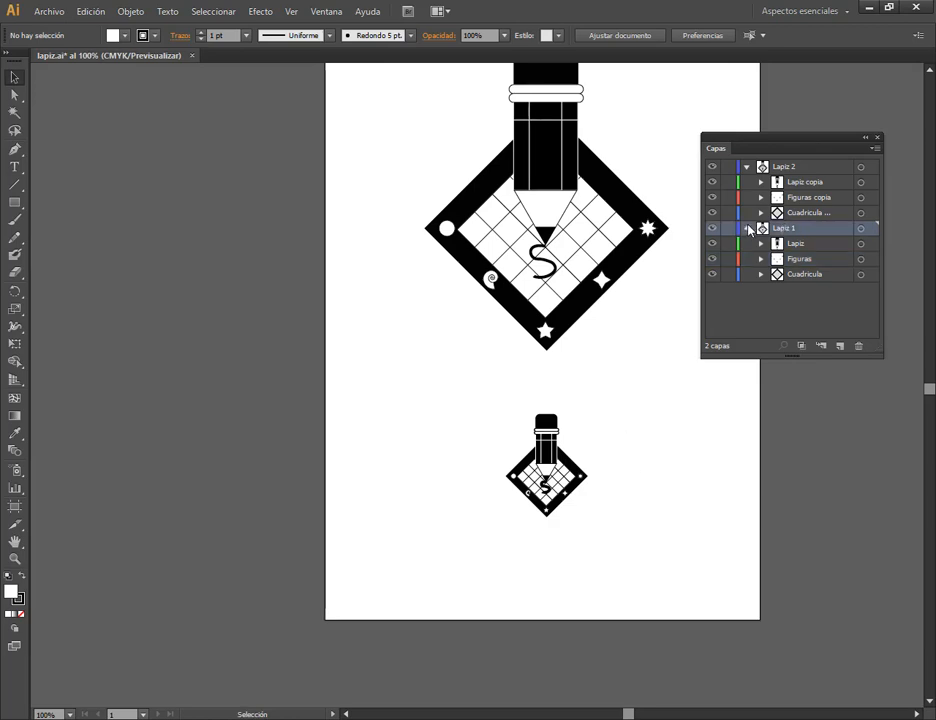
{"action": "left_click", "coordinate": [748, 229]}
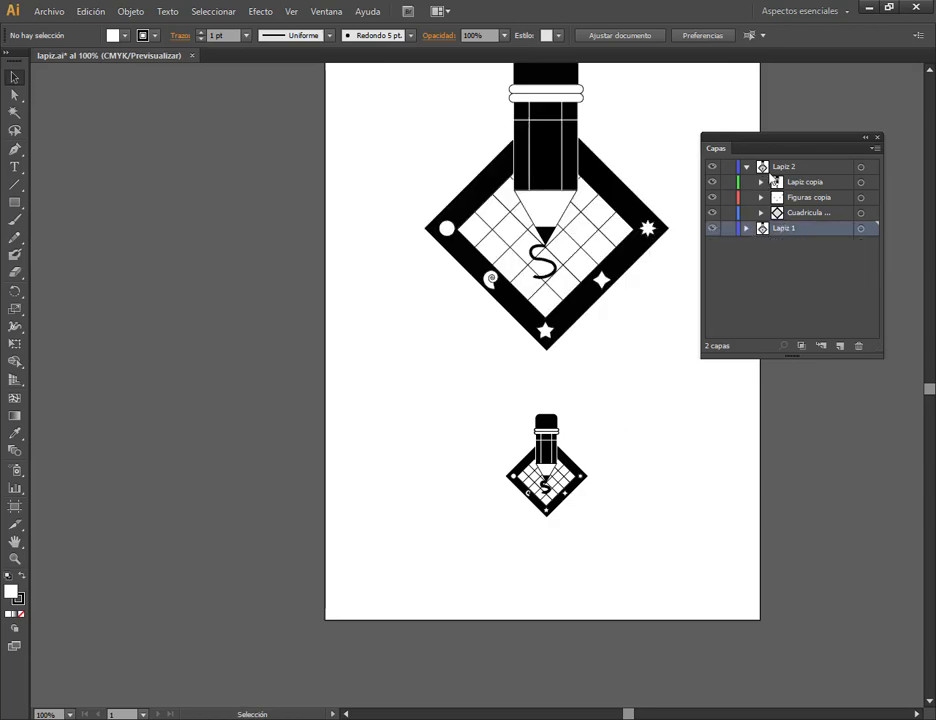
{"action": "left_click", "coordinate": [747, 172]}
{"action": "left_click", "coordinate": [746, 168]}
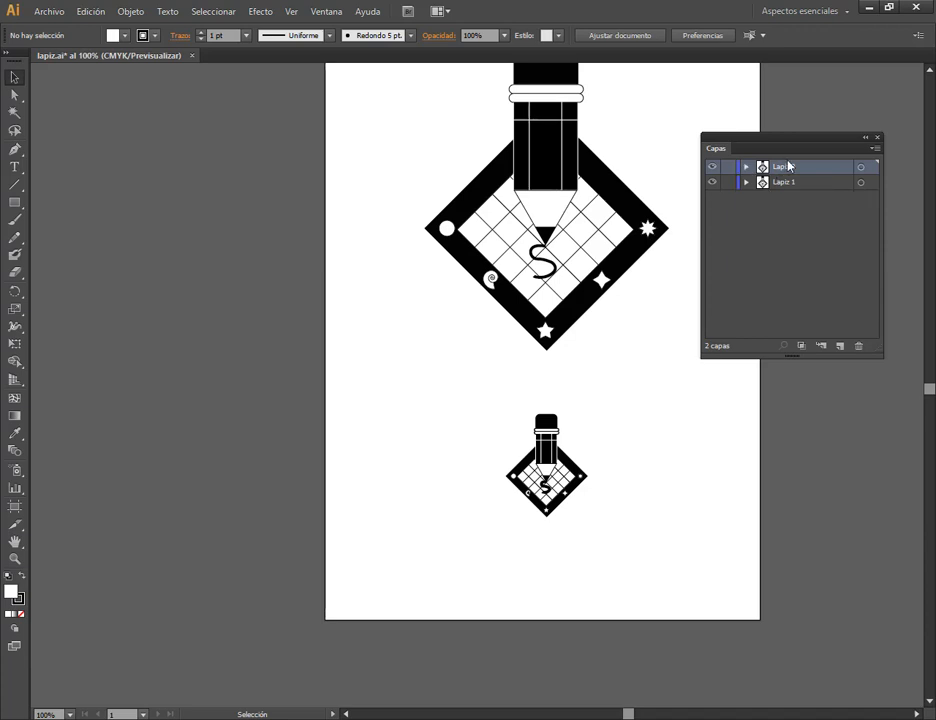
{"action": "left_click", "coordinate": [862, 168]}
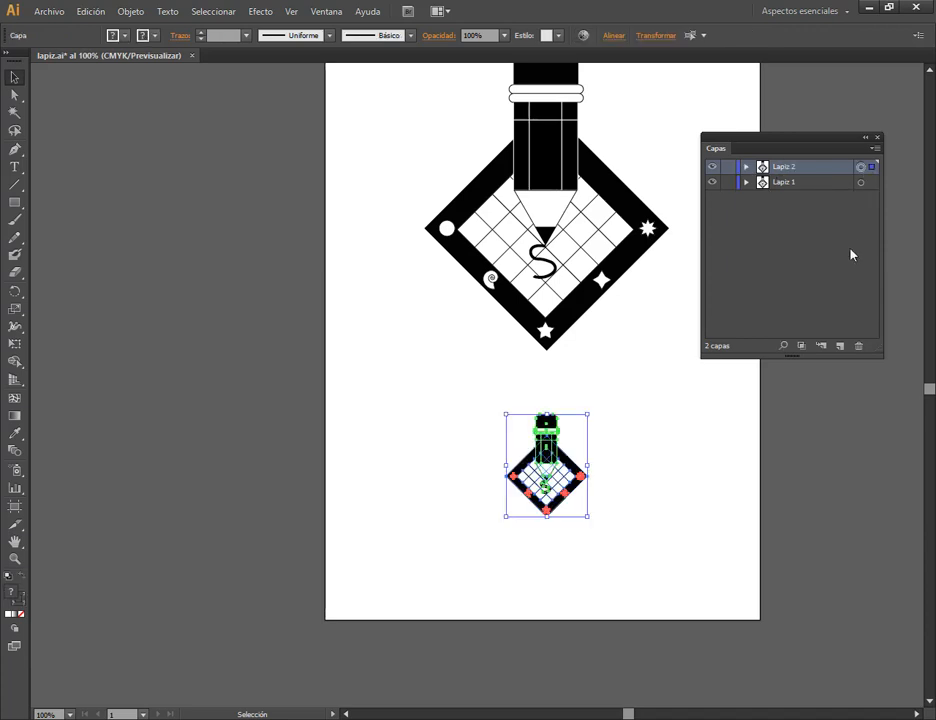
{"action": "left_click", "coordinate": [860, 347]}
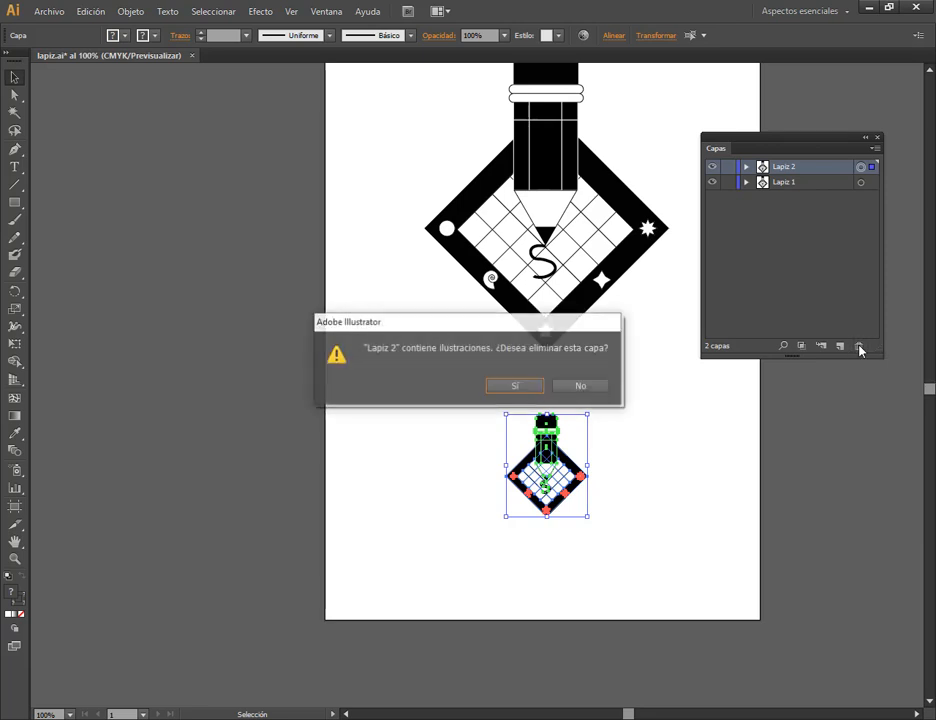
{"action": "left_click", "coordinate": [527, 388]}
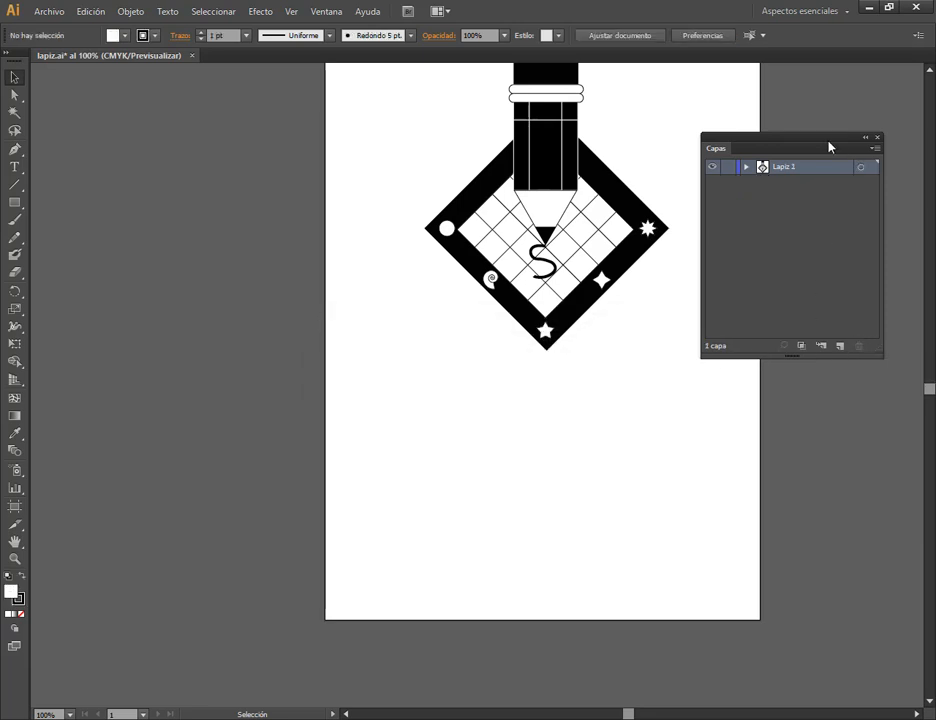
Move the layers list clear of the artboard and look over the stroke options.
{"action": "left_click_drag", "start_coordinate": [828, 147], "coordinate": [857, 135]}
{"action": "left_click", "coordinate": [889, 157]}
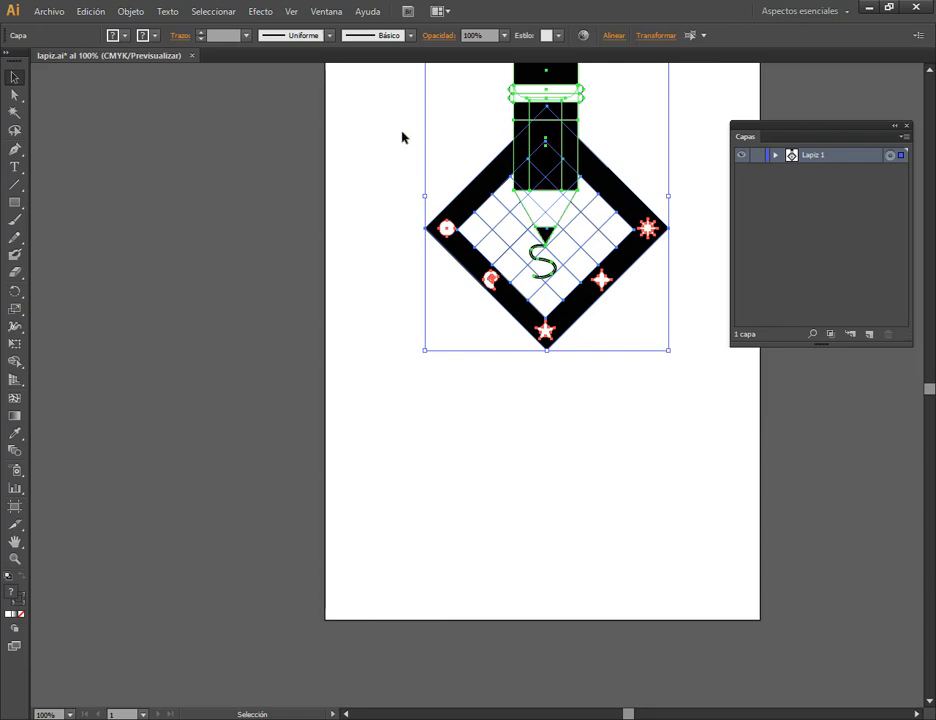
{"action": "left_click", "coordinate": [485, 166]}
{"action": "left_click", "coordinate": [181, 36]}
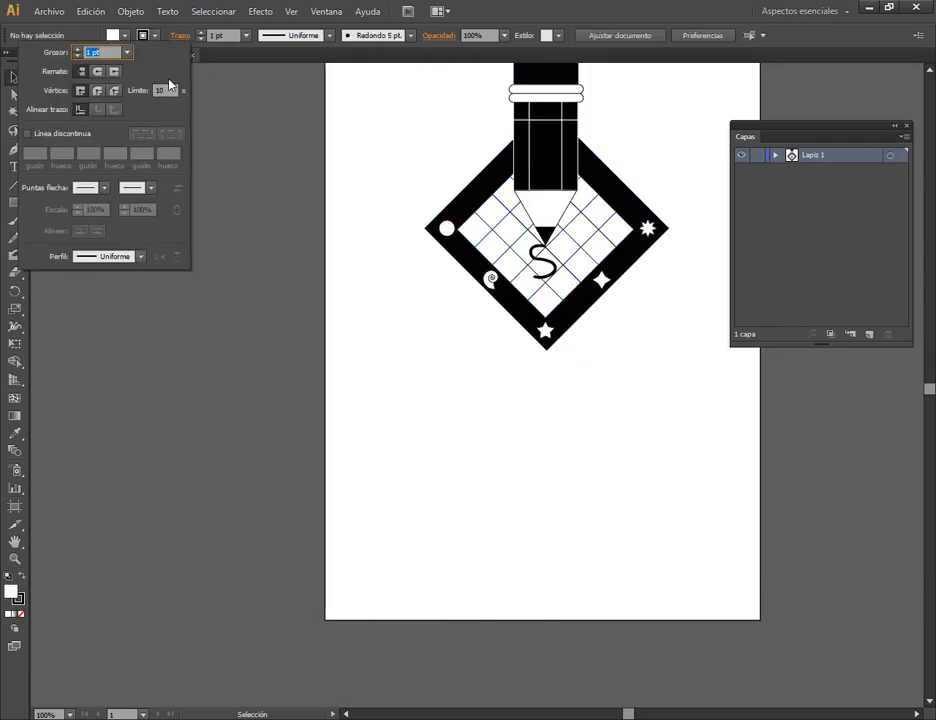
{"action": "left_click", "coordinate": [464, 420]}
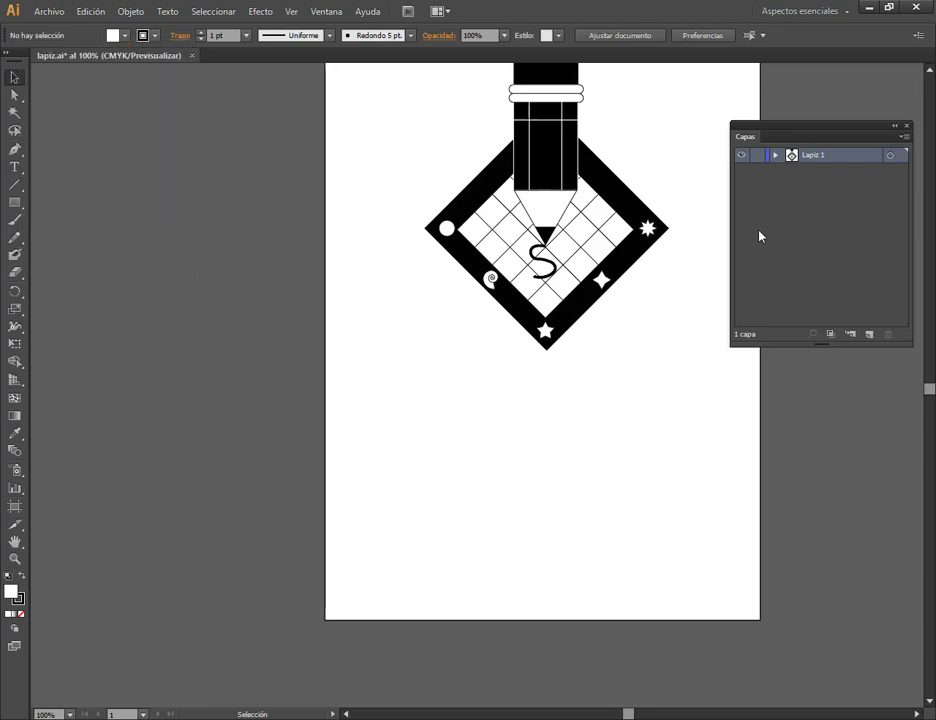
Duplicate the Lapiz 1 layer with its sublayers and move the copied artwork below and left of the original.
{"action": "left_click", "coordinate": [889, 158]}
{"action": "left_click_drag", "start_coordinate": [829, 160], "coordinate": [869, 334]}
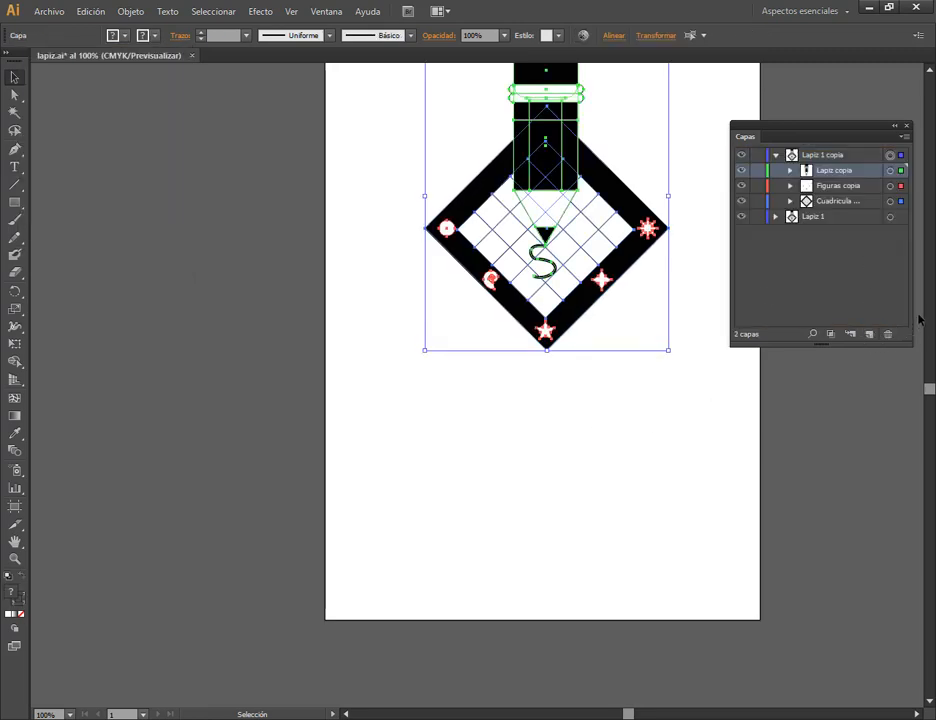
{"action": "left_click", "coordinate": [776, 156]}
{"action": "mouse_move", "coordinate": [565, 110]}
{"action": "left_mouse_down"}
{"action": "mouse_move", "coordinate": [587, 167]}
{"action": "mouse_move", "coordinate": [566, 359]}
{"action": "mouse_move", "coordinate": [478, 355]}
{"action": "mouse_move", "coordinate": [473, 366]}
{"action": "left_mouse_up"}
{"action": "left_click", "coordinate": [612, 388]}
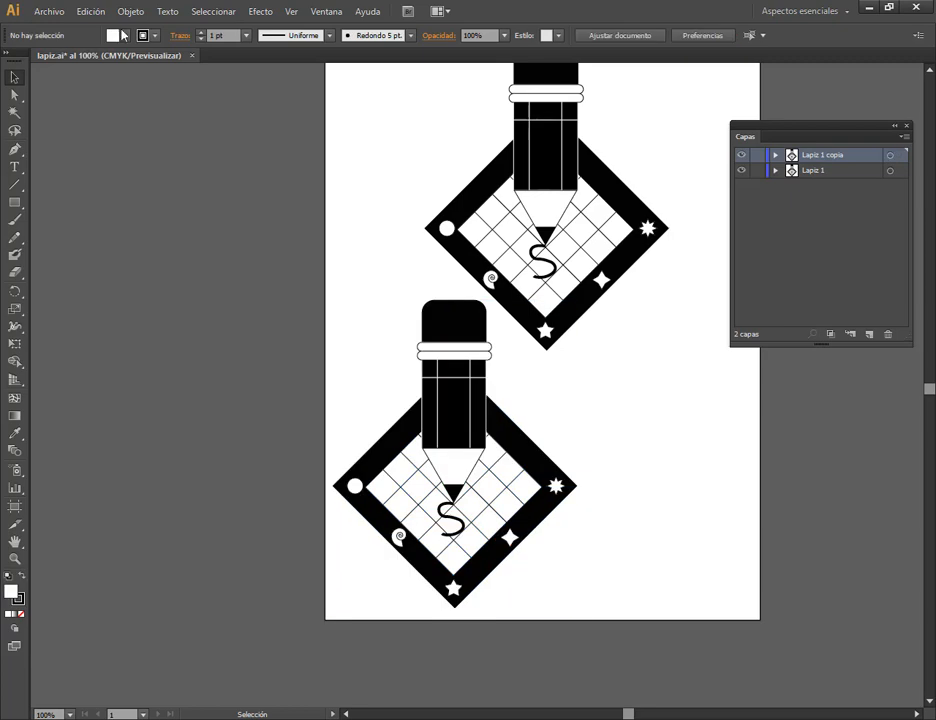
Enable Escalar trazos y efectos in the general preferences.
{"action": "left_click", "coordinate": [99, 9]}
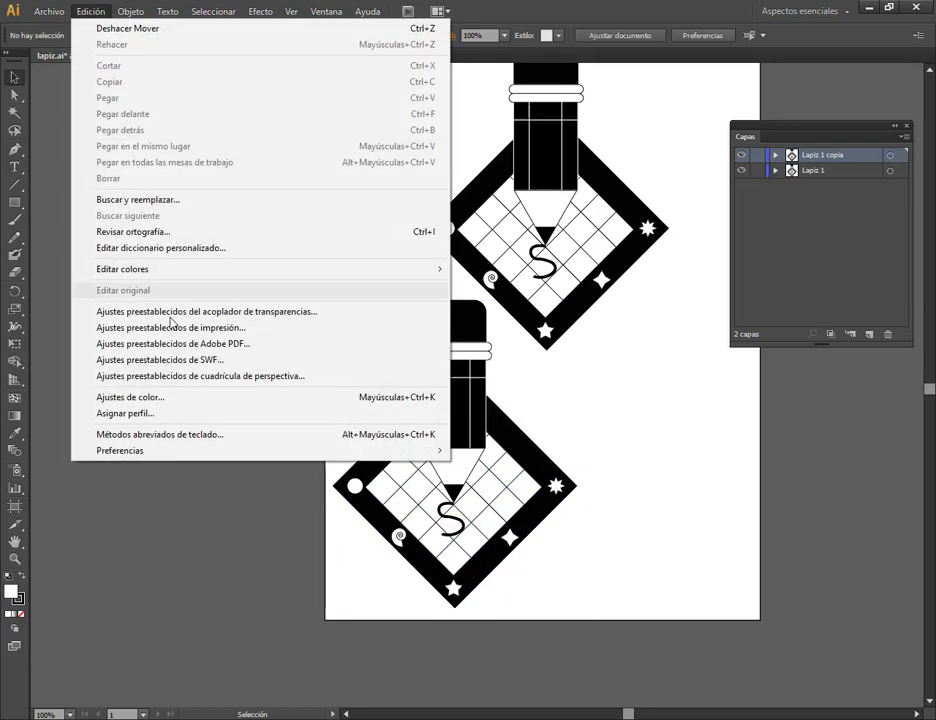
{"action": "mouse_move", "coordinate": [156, 453]}
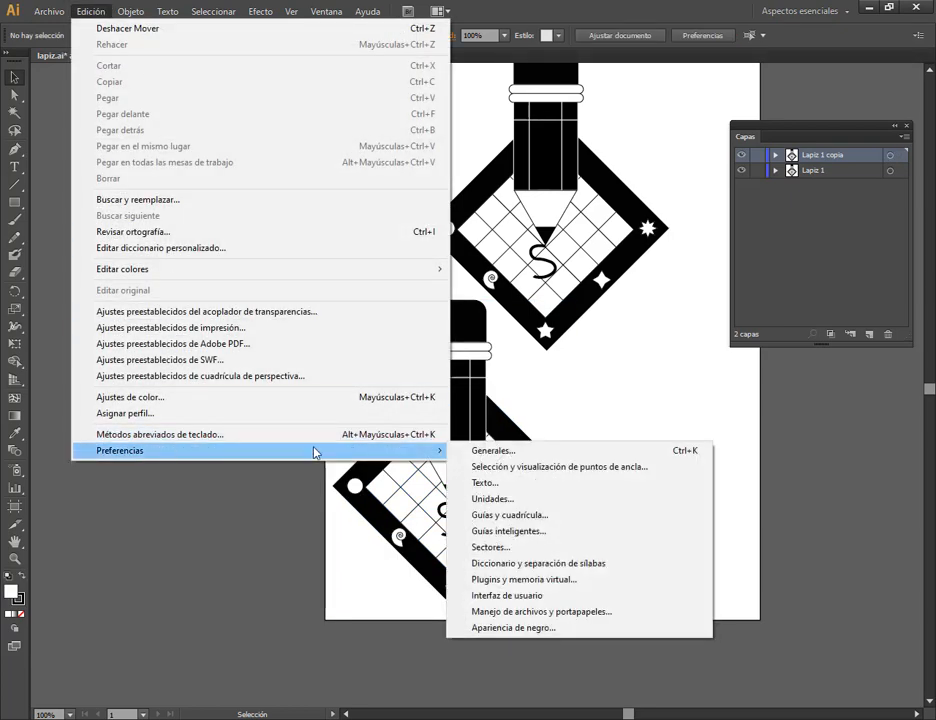
{"action": "left_click", "coordinate": [493, 451]}
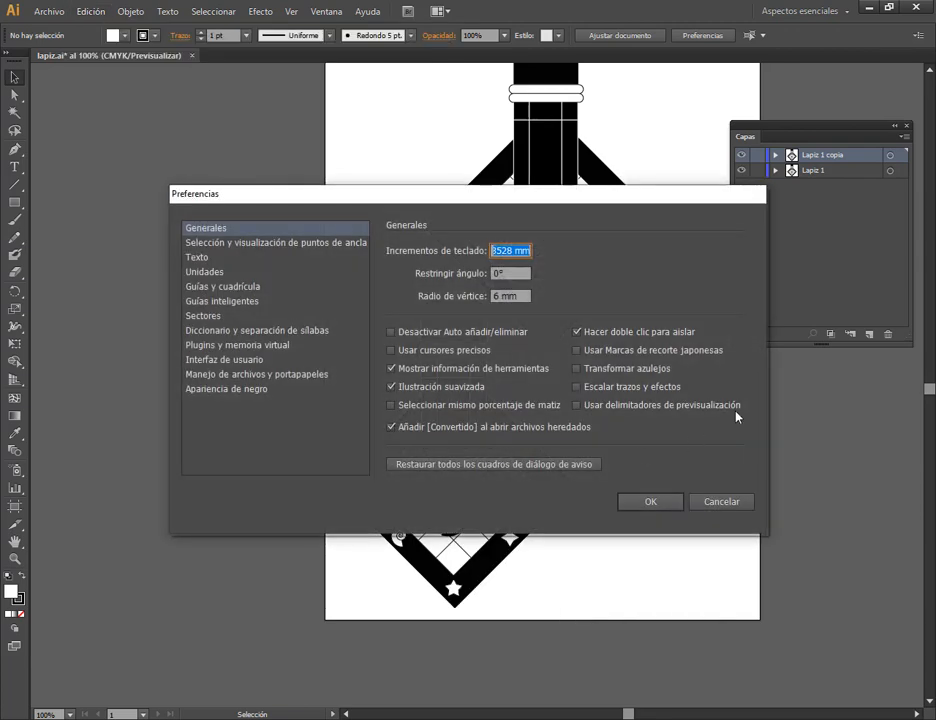
{"action": "key", "text": "ctrl+shift+d"}
{"action": "left_click_drag", "start_coordinate": [562, 374], "coordinate": [697, 399]}
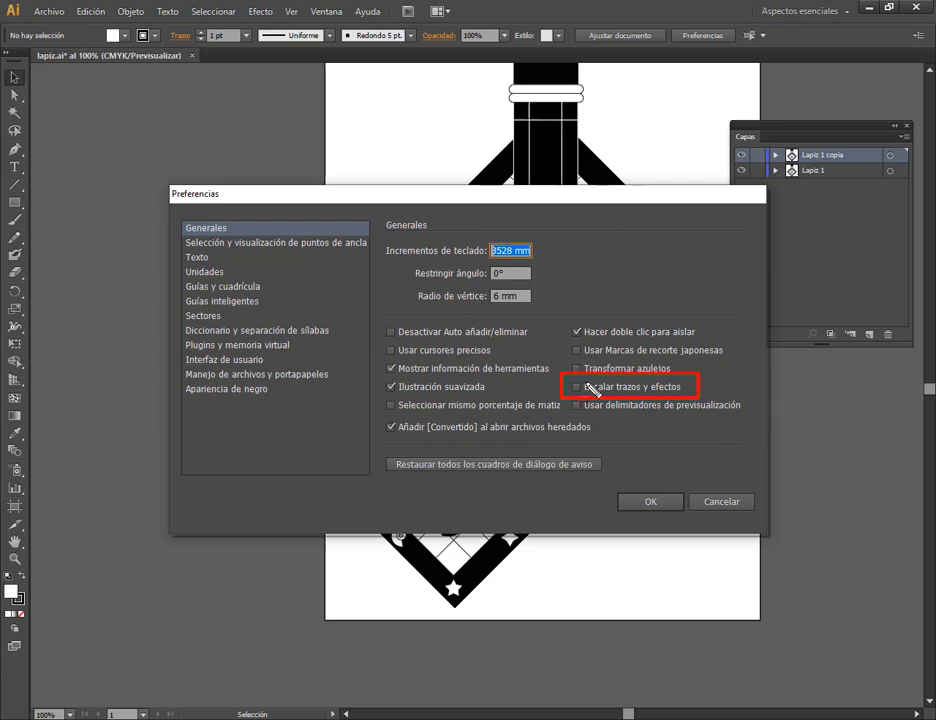
{"action": "key", "text": "Escape"}
{"action": "left_click", "coordinate": [578, 387]}
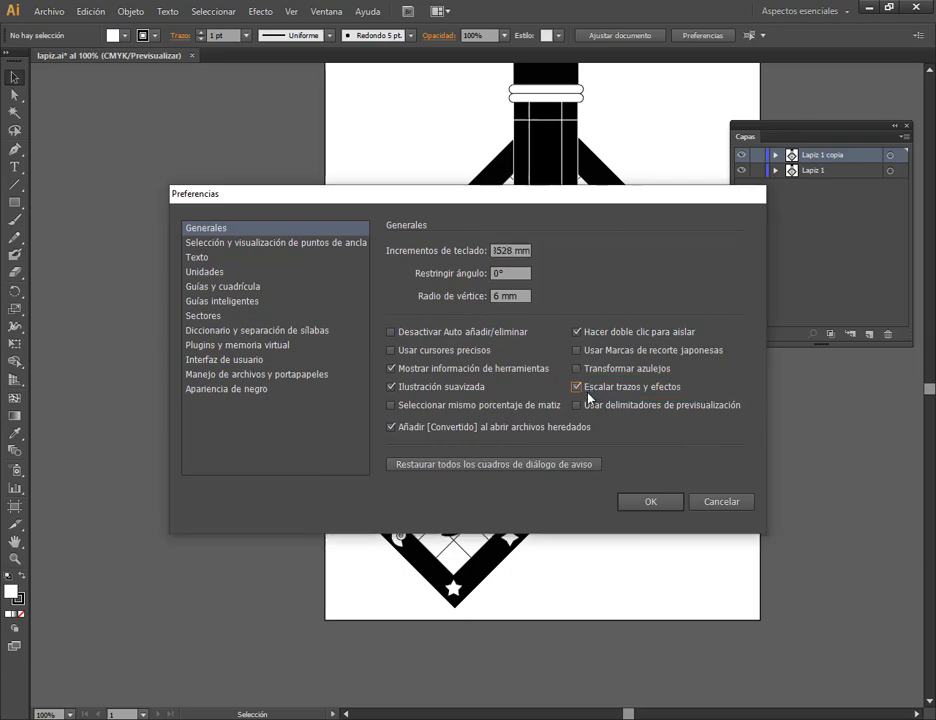
{"action": "left_click", "coordinate": [662, 509]}
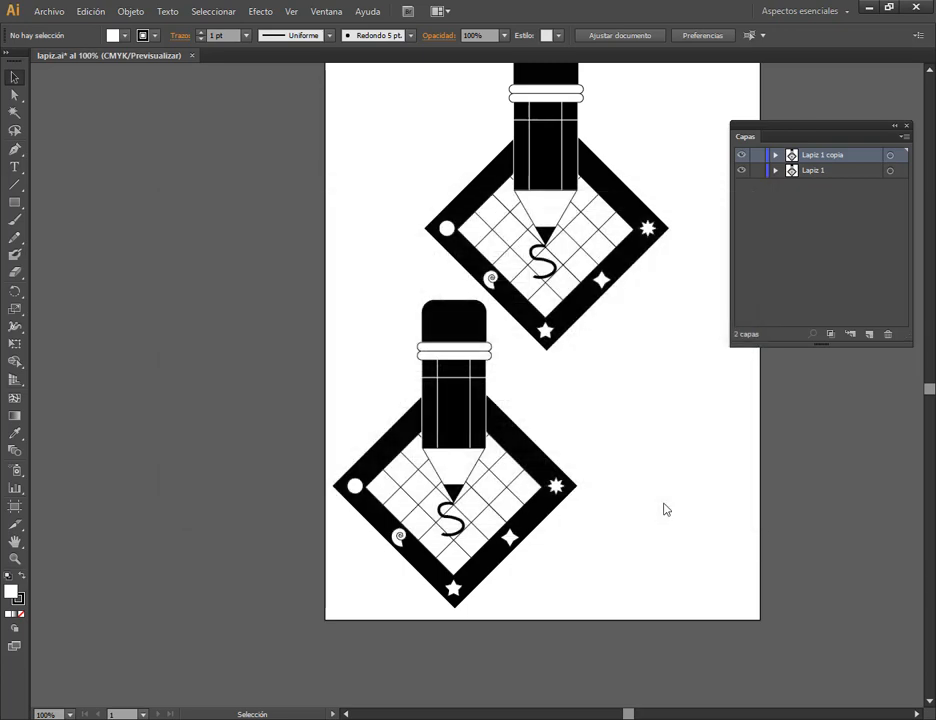
Scale the Lapiz 1 copia artwork down to a small pencil beneath the original and inspect its spiral up close.
{"action": "left_click", "coordinate": [891, 158]}
{"action": "mouse_move", "coordinate": [580, 298]}
{"action": "left_mouse_down"}
{"action": "mouse_move", "coordinate": [430, 533]}
{"action": "mouse_move", "coordinate": [389, 542]}
{"action": "mouse_move", "coordinate": [530, 520]}
{"action": "mouse_move", "coordinate": [530, 497]}
{"action": "mouse_move", "coordinate": [537, 520]}
{"action": "mouse_move", "coordinate": [549, 518]}
{"action": "left_mouse_up"}
{"action": "left_click", "coordinate": [623, 457]}
{"action": "scroll", "coordinate": [545, 566], "scroll_direction": "up", "scroll_amount": 4}
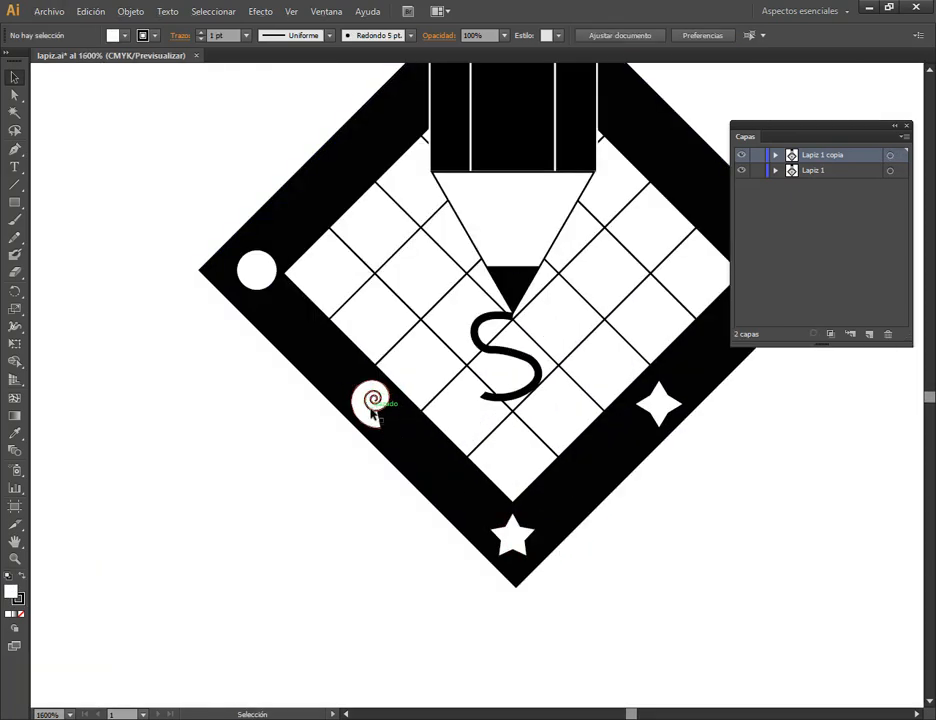
{"action": "scroll", "coordinate": [375, 397], "scroll_direction": "up", "scroll_amount": 3}
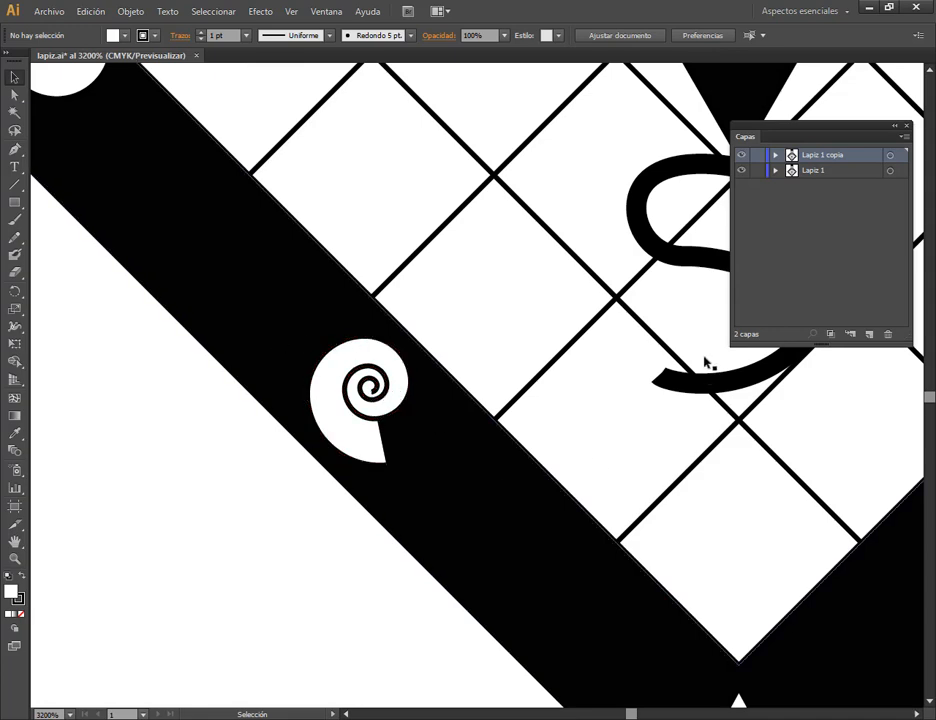
Enlarge the small pencil design somewhat and center it beneath the large one.
{"action": "scroll", "coordinate": [704, 362], "scroll_direction": "down", "scroll_amount": 11}
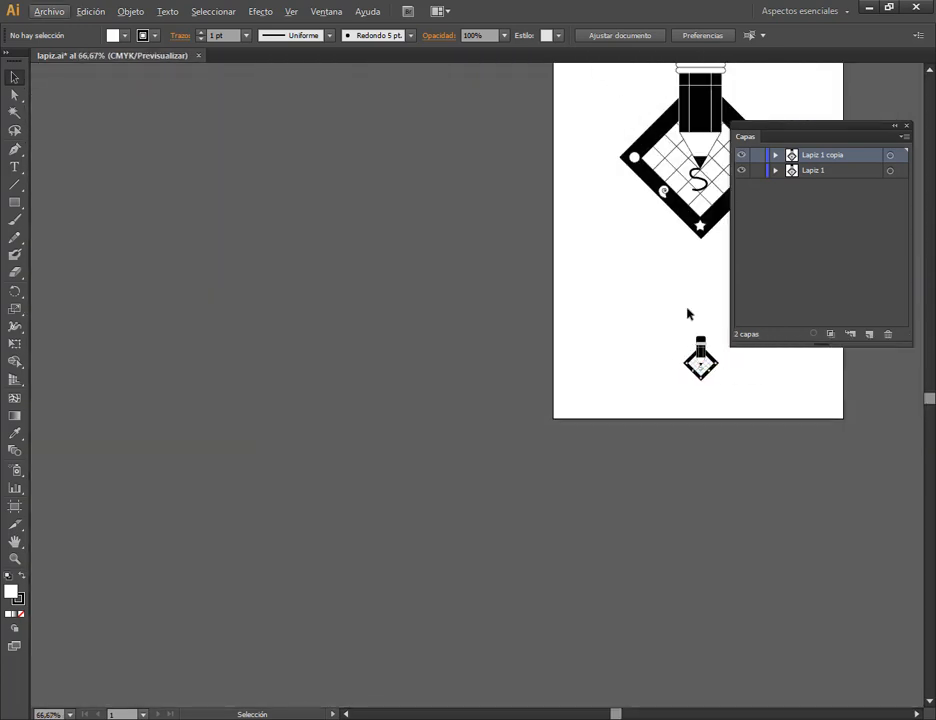
{"action": "mouse_move", "coordinate": [687, 313]}
{"action": "left_mouse_down"}
{"action": "mouse_move", "coordinate": [593, 382]}
{"action": "mouse_move", "coordinate": [522, 411]}
{"action": "mouse_move", "coordinate": [598, 507]}
{"action": "mouse_move", "coordinate": [560, 457]}
{"action": "mouse_move", "coordinate": [566, 397]}
{"action": "mouse_move", "coordinate": [578, 409]}
{"action": "left_mouse_up"}
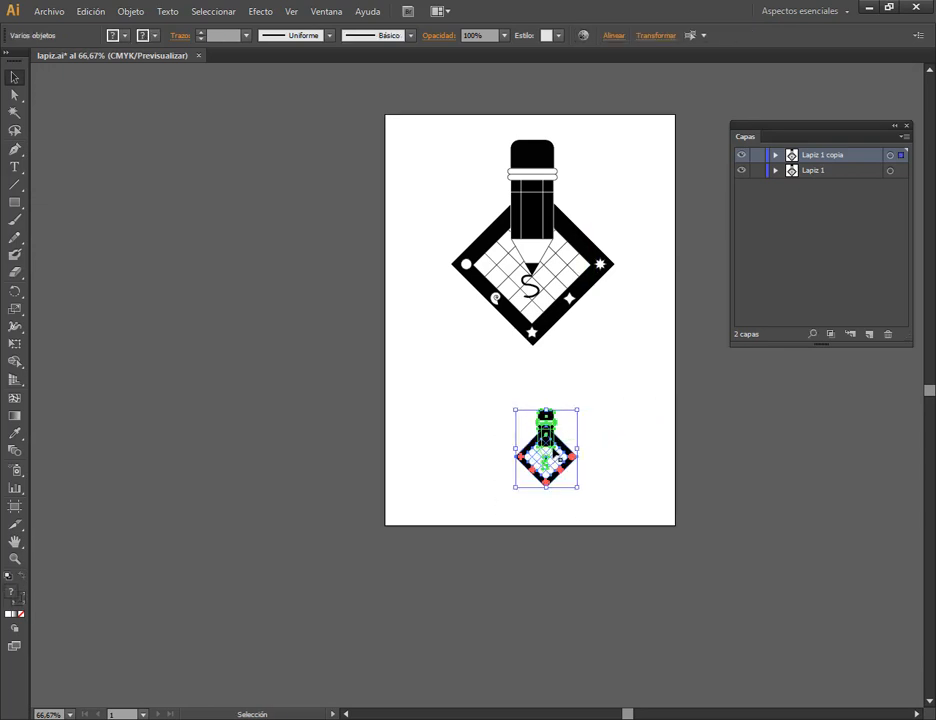
{"action": "left_click_drag", "start_coordinate": [546, 447], "coordinate": [530, 447]}
{"action": "left_click", "coordinate": [590, 381]}
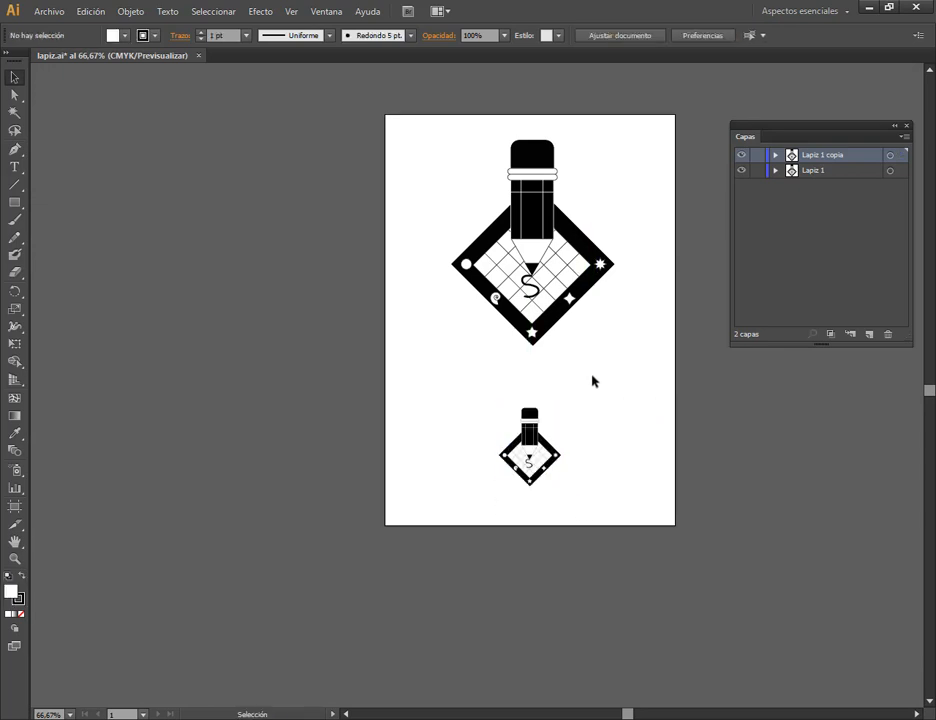
{"action": "scroll", "coordinate": [567, 408], "scroll_direction": "up", "scroll_amount": 1, "text": "alt"}
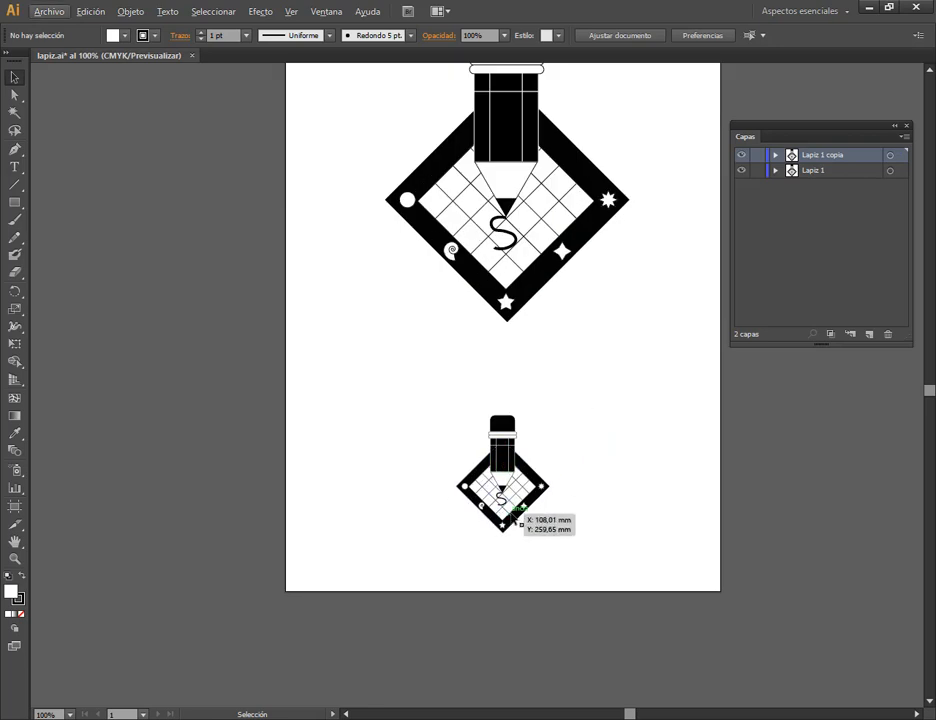